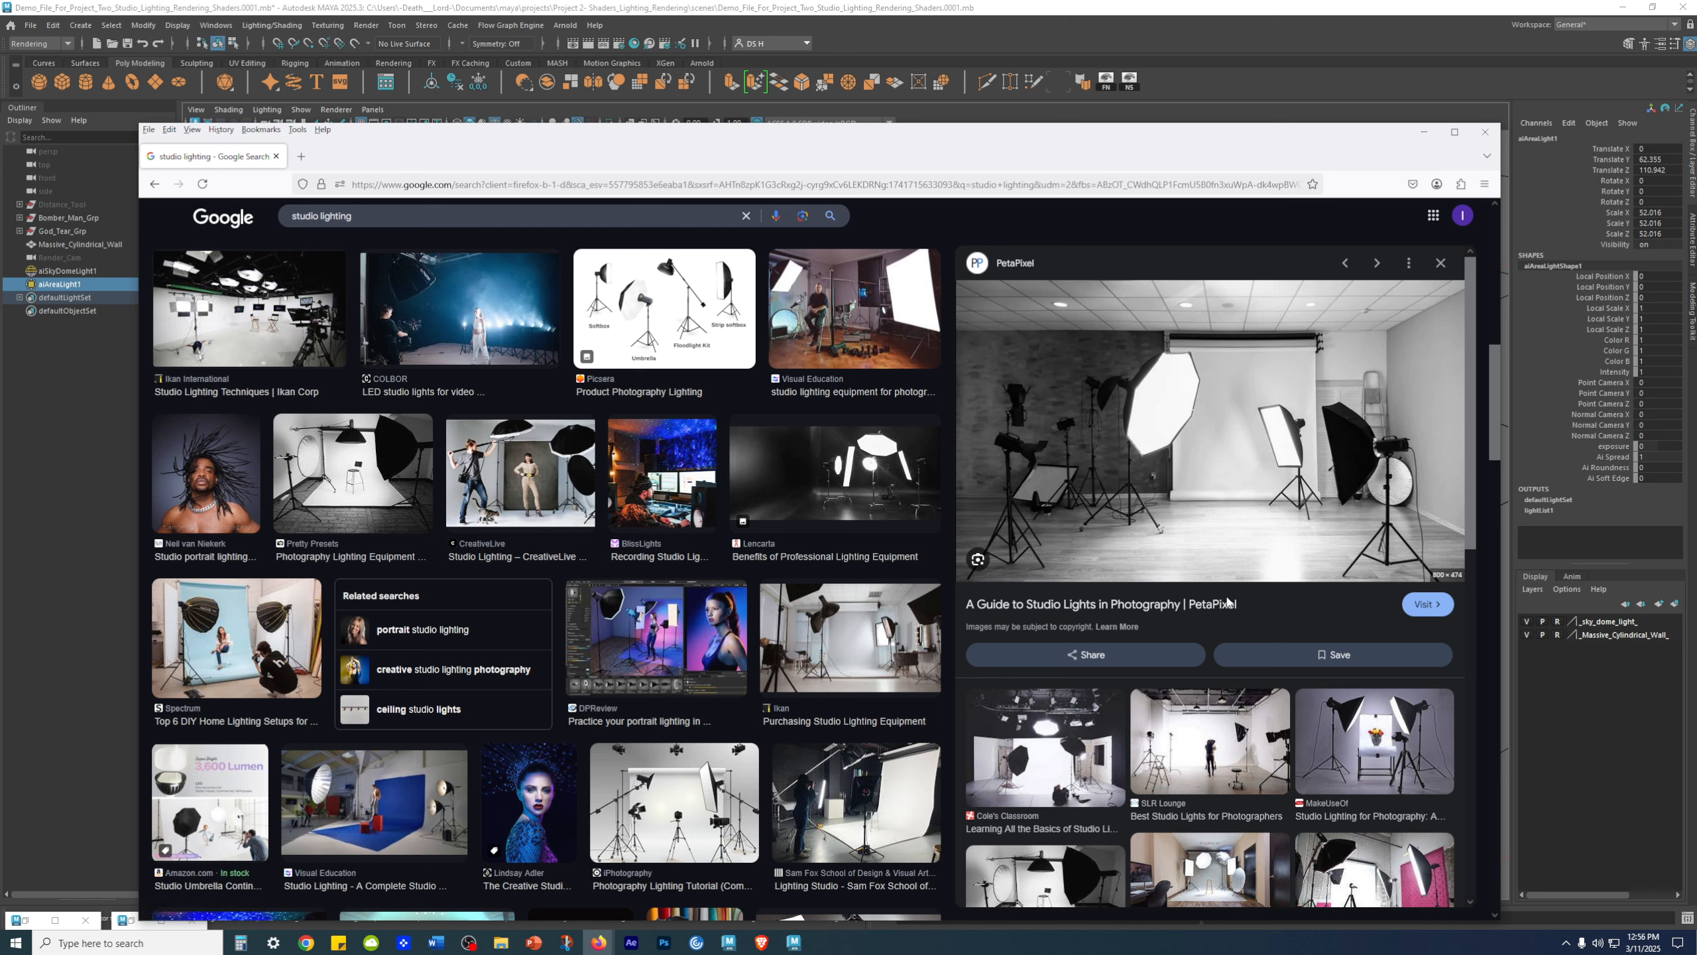
- Browse the studio lighting image results for reference setups, previewing the StudioBackdrops.com, DPReview and hclebanon.com pictures
scroll(1294, 639, "down", 5)
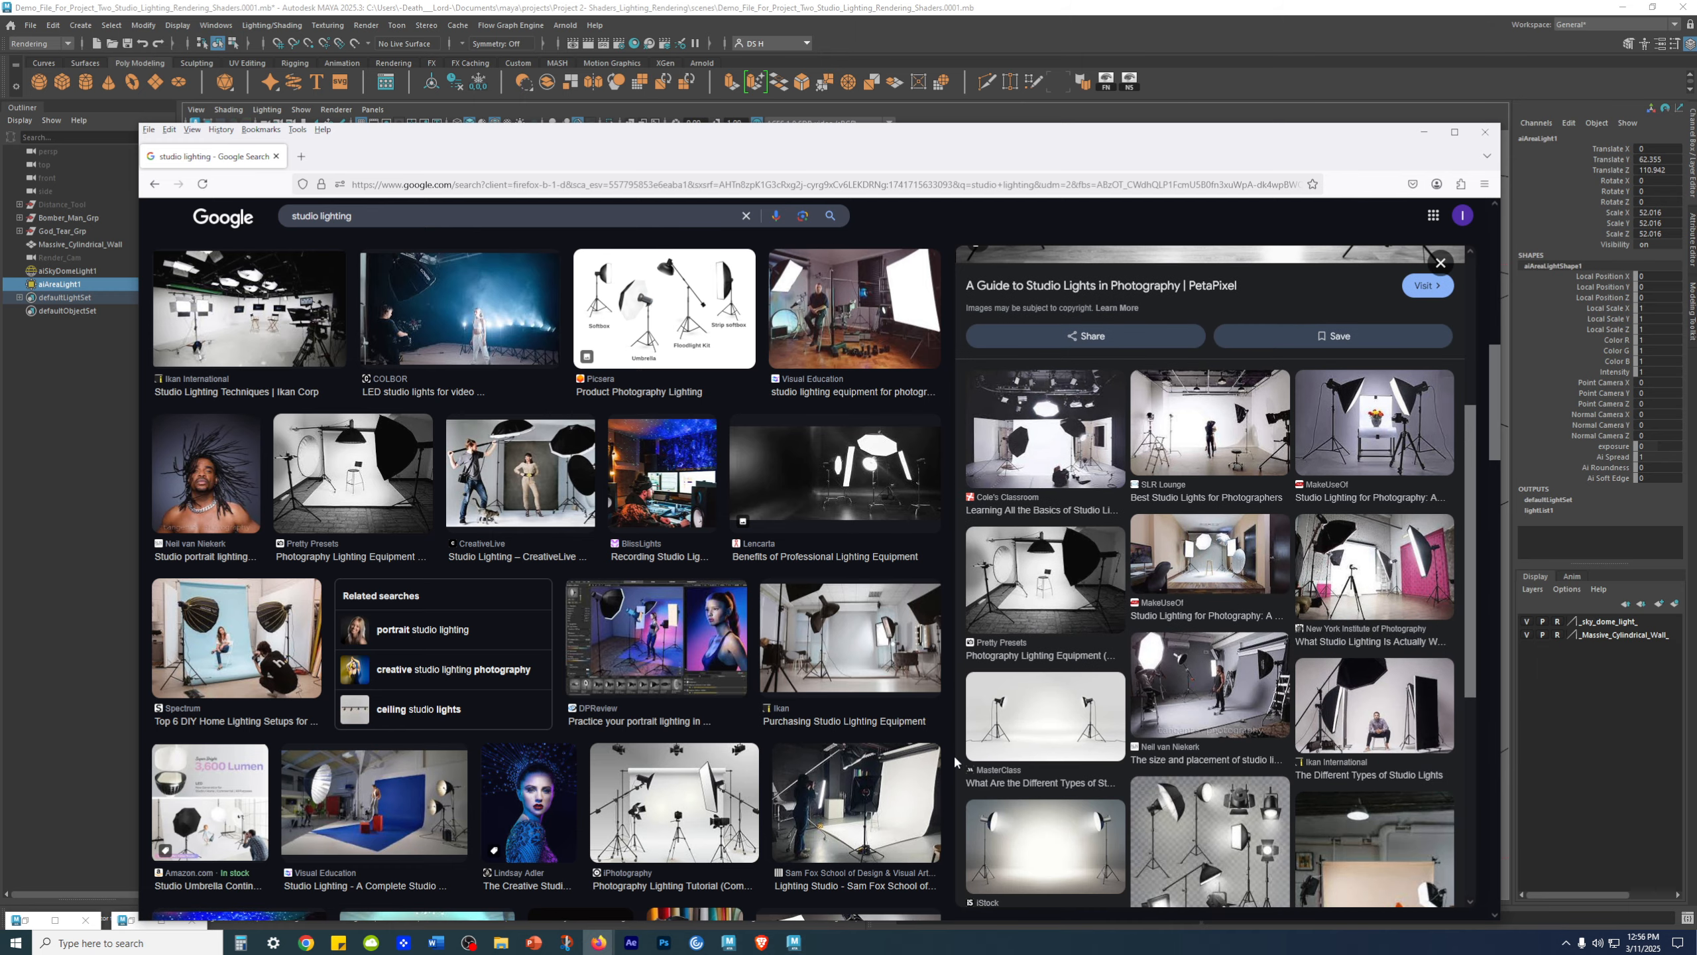
scroll(1205, 810, "down", 3)
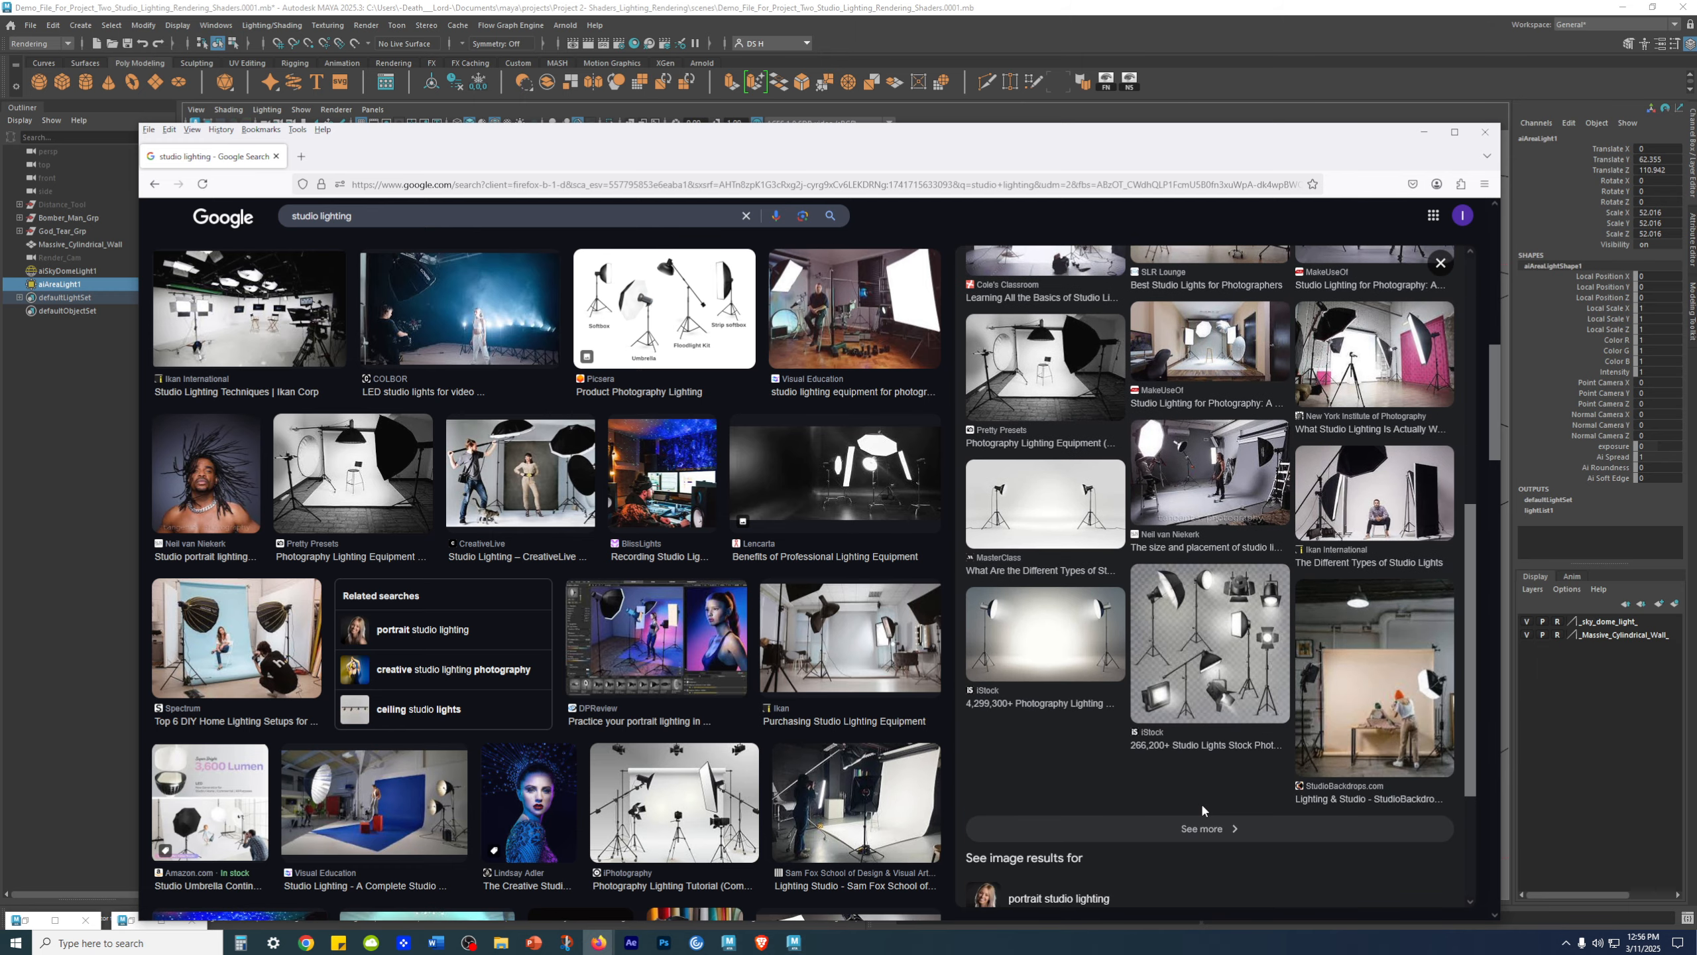
left_click(1360, 696)
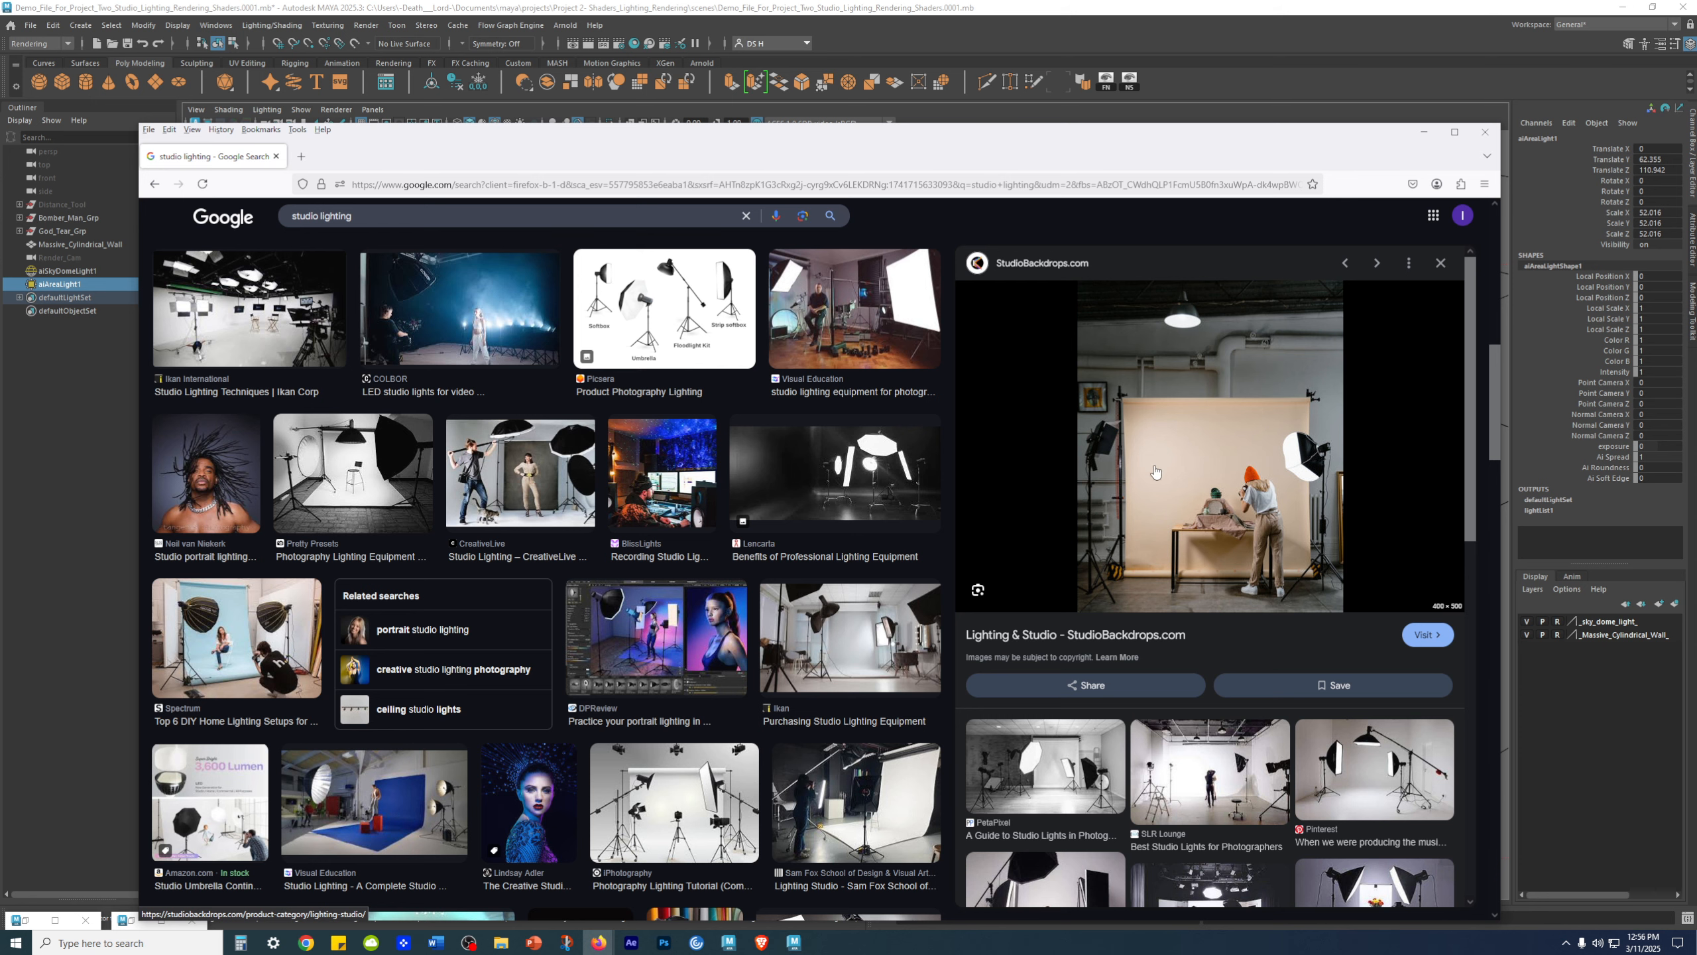
scroll(1151, 695, "down", 10)
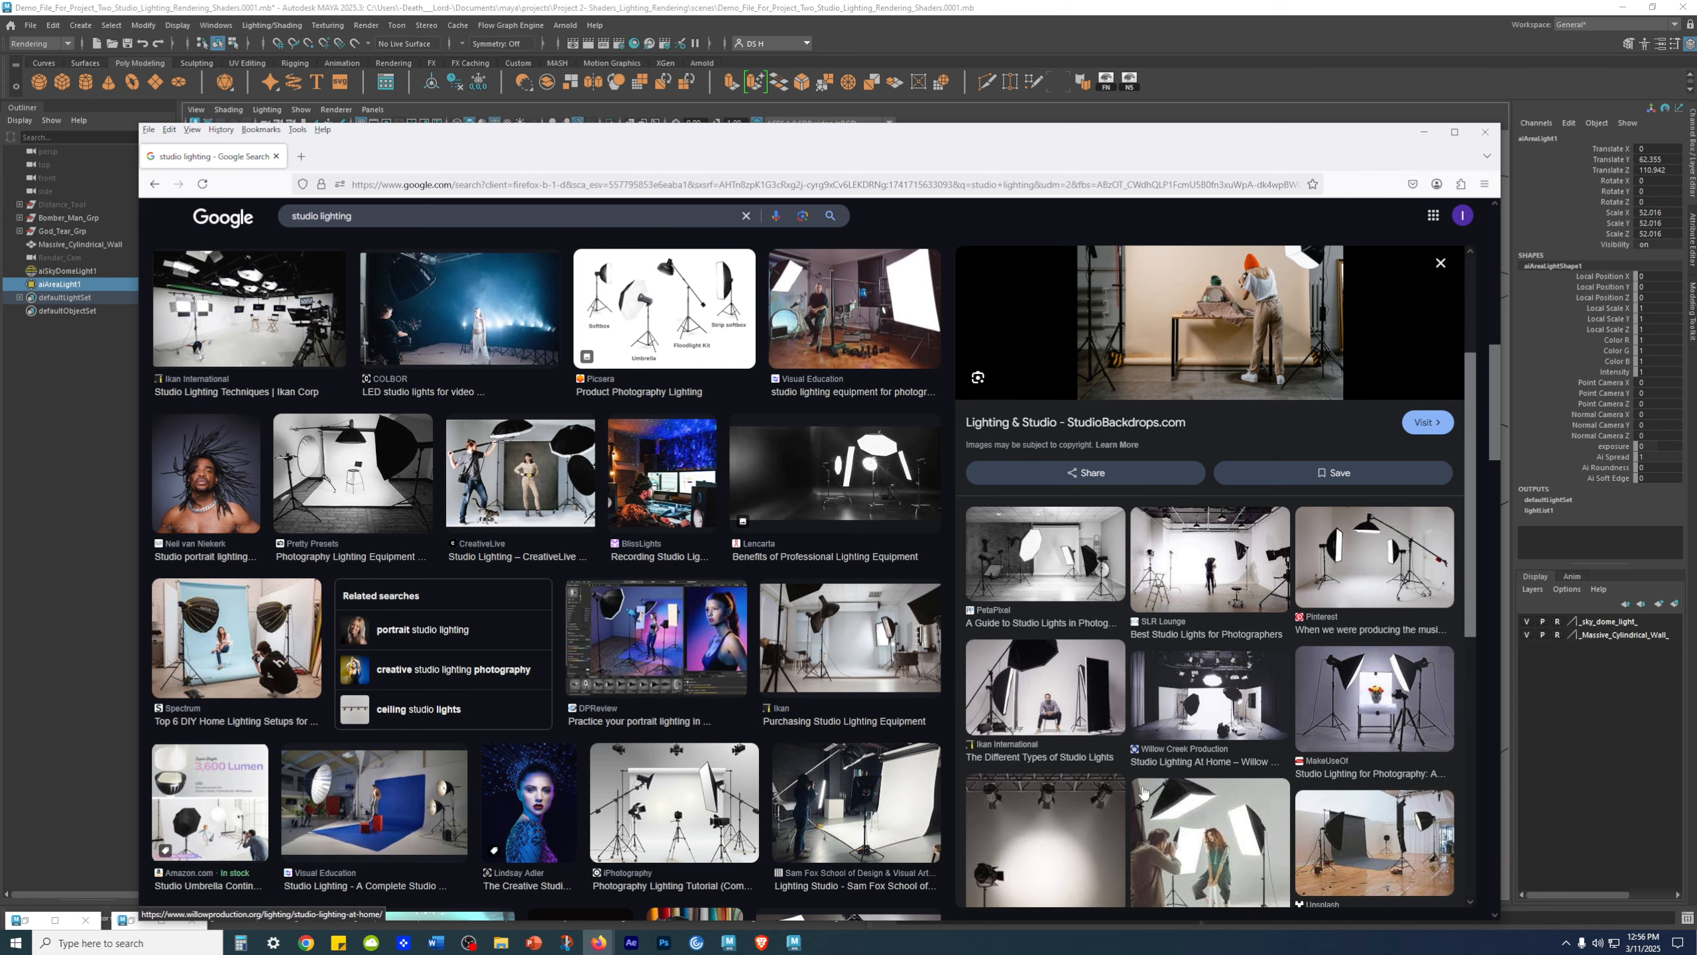
scroll(665, 660, "down", 8)
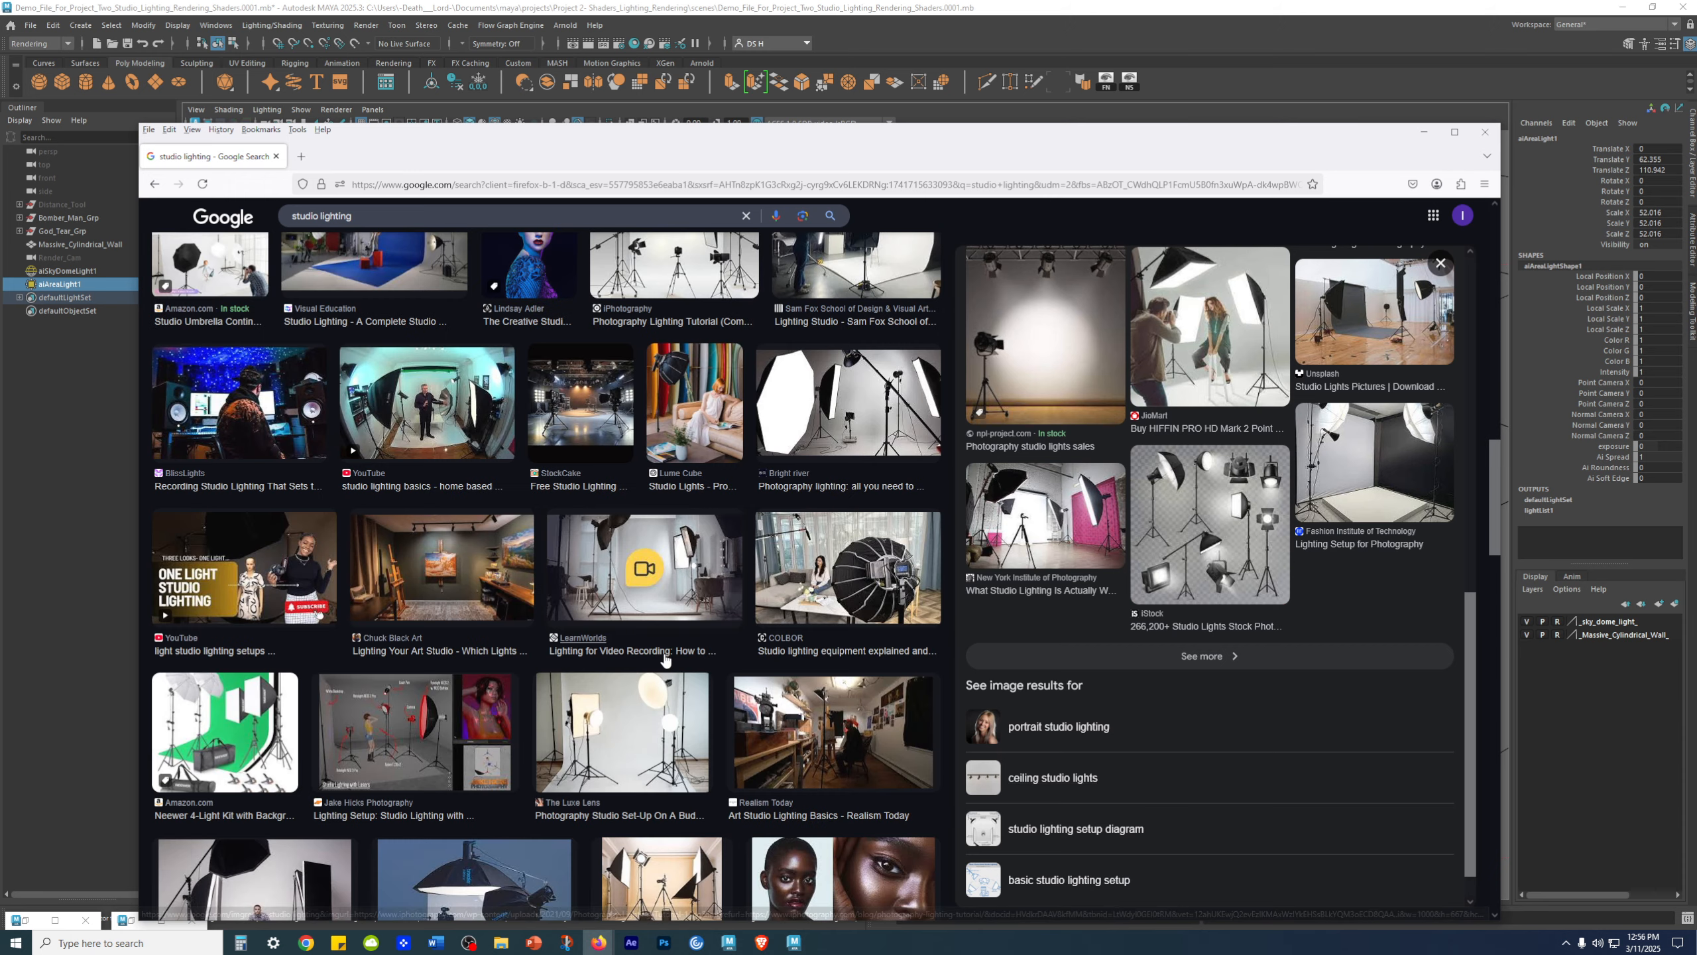
scroll(665, 658, "up", 5)
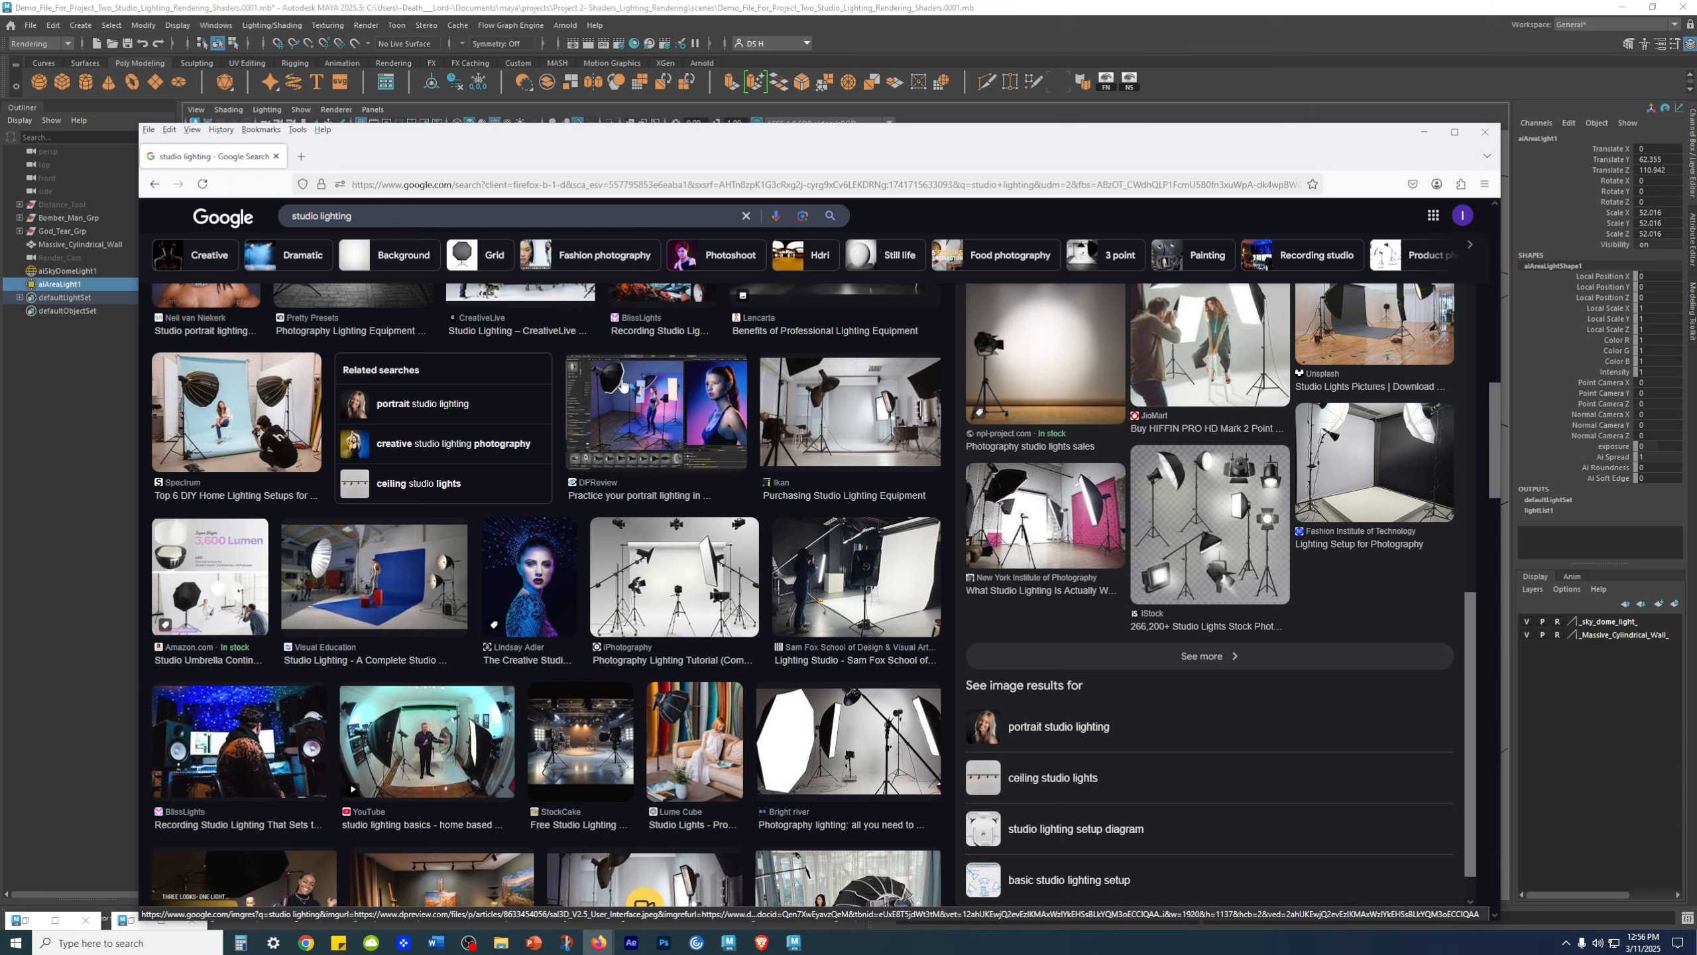
left_click(655, 411)
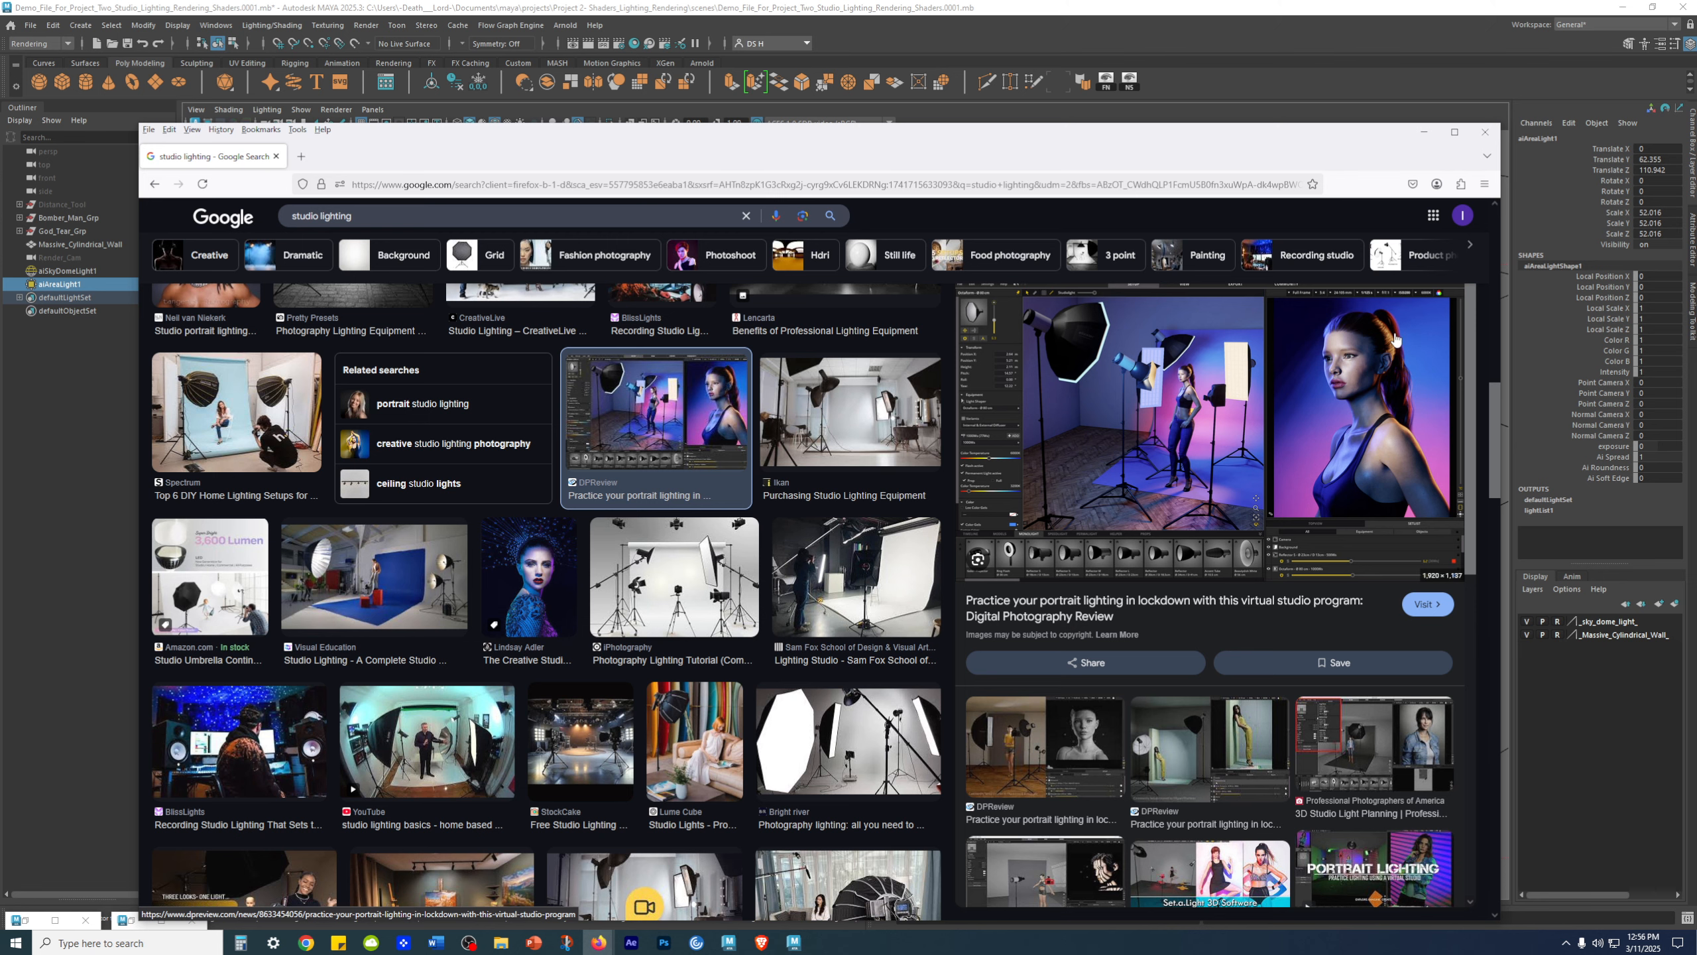
scroll(657, 688, "down", 5)
scroll(662, 691, "down", 6)
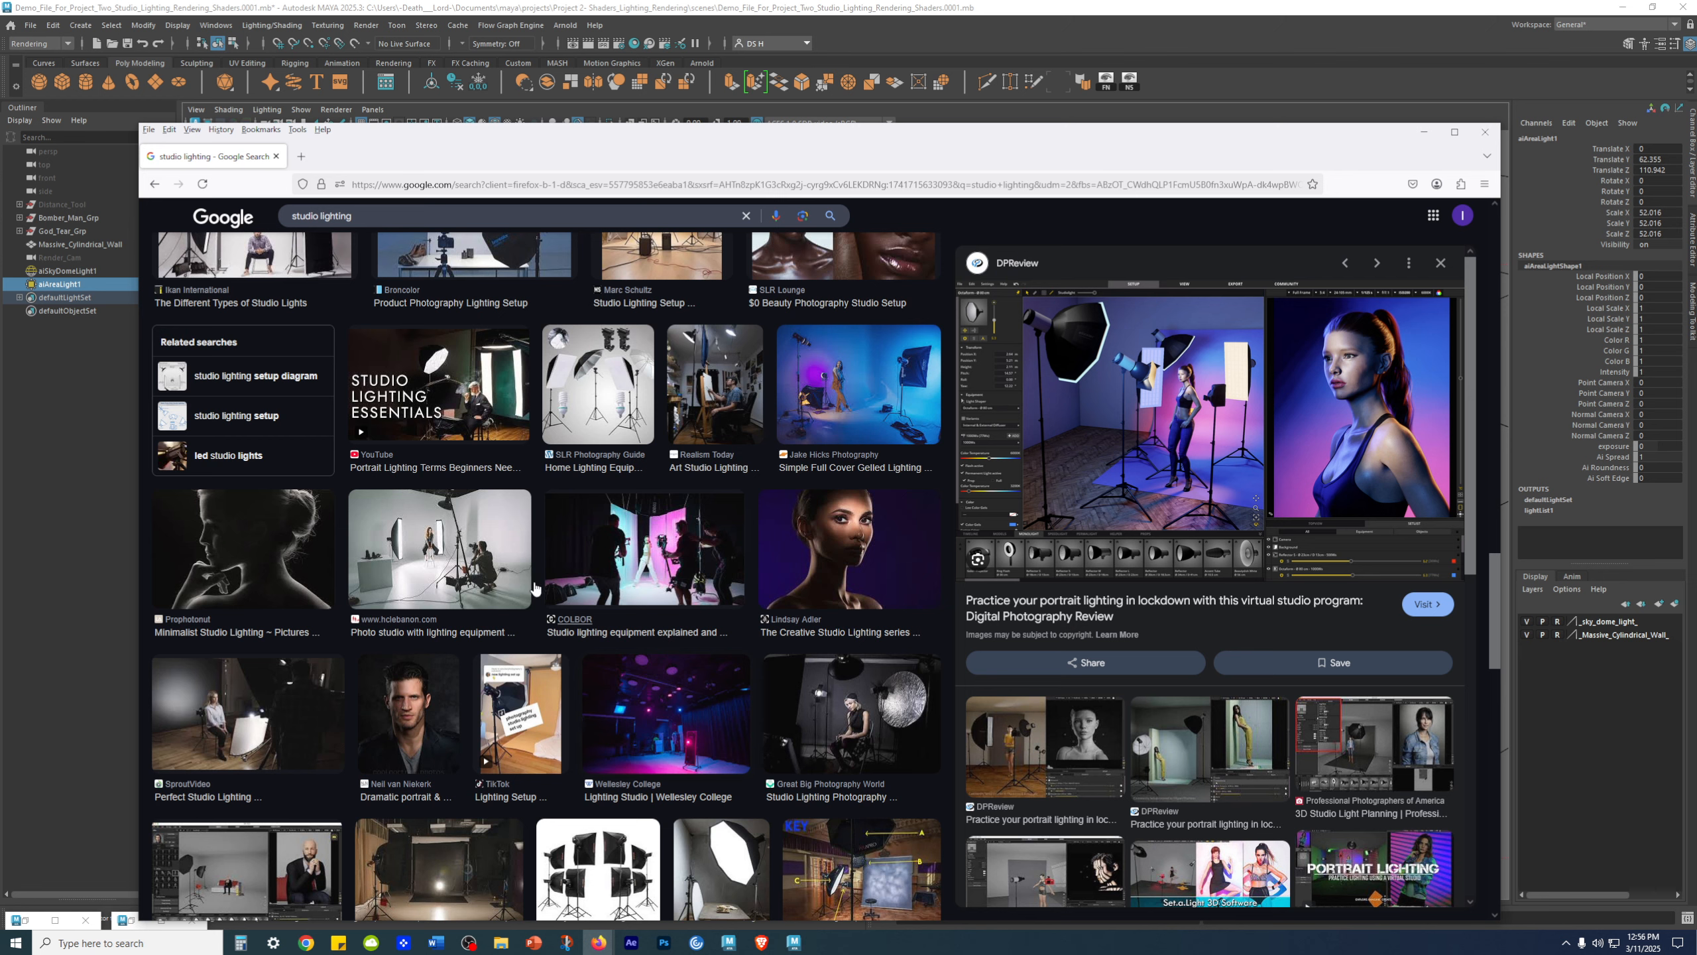
left_click(423, 537)
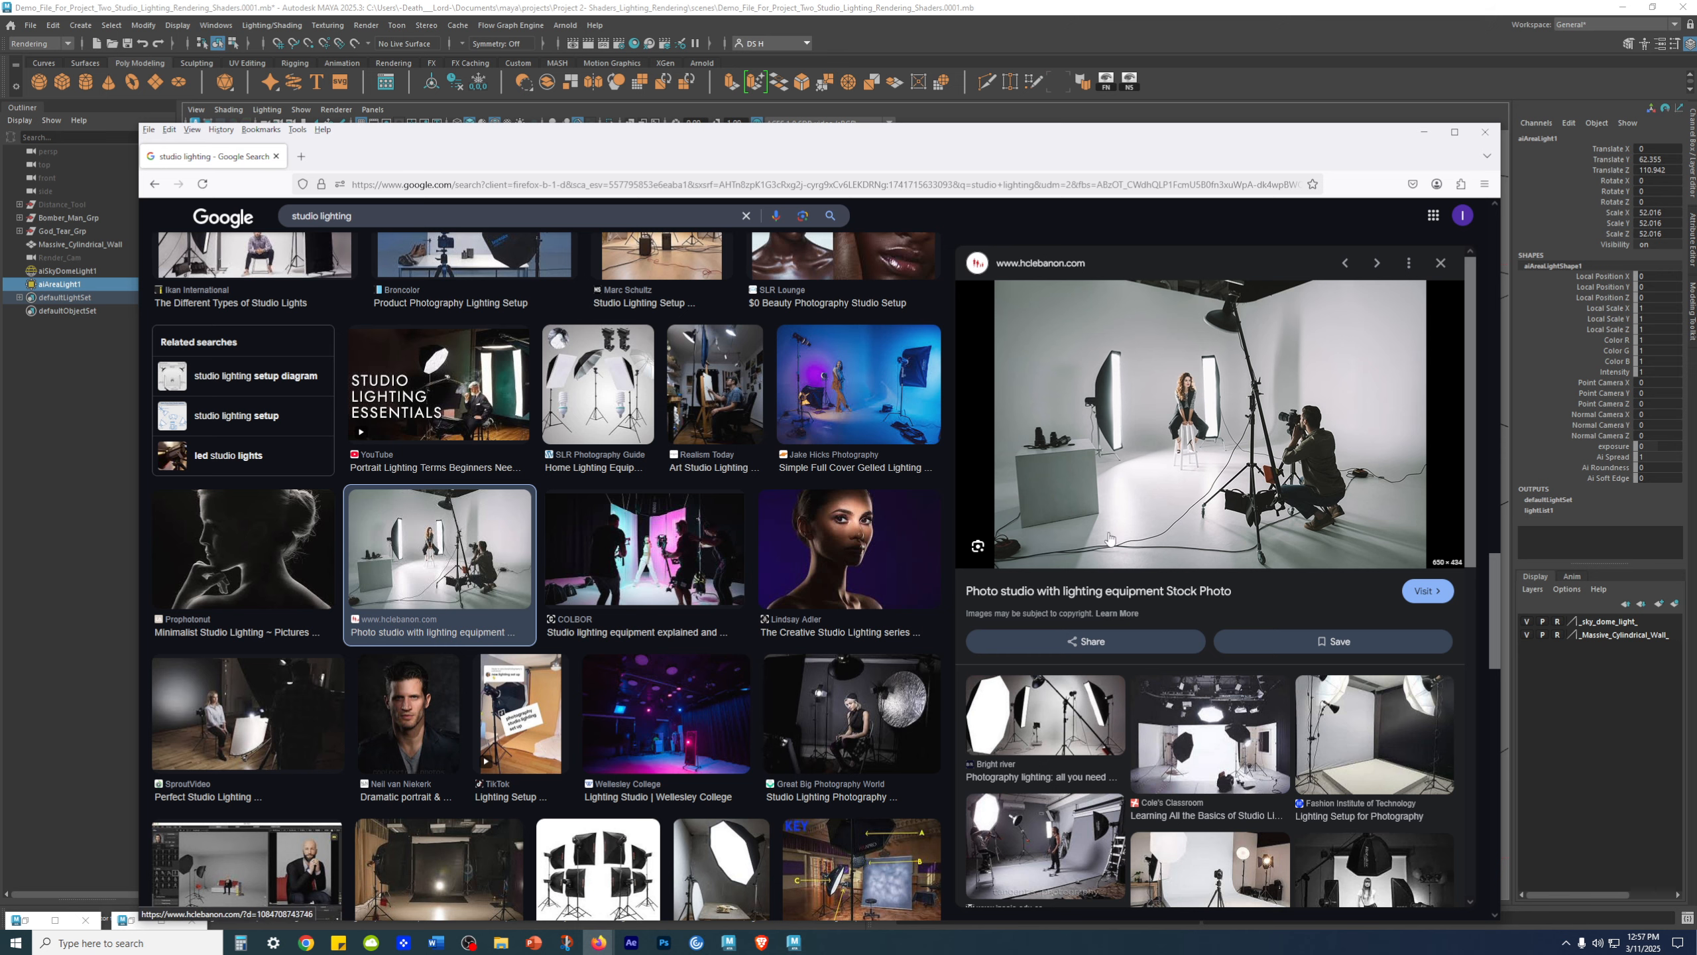
- Switch to Maya and rename the area light aiAreaLight1 to aiAreaLight_Left
left_click(1334, 16)
left_click_drag(895, 529, 822, 525, "alt")
left_click_drag(727, 608, 665, 598, "alt")
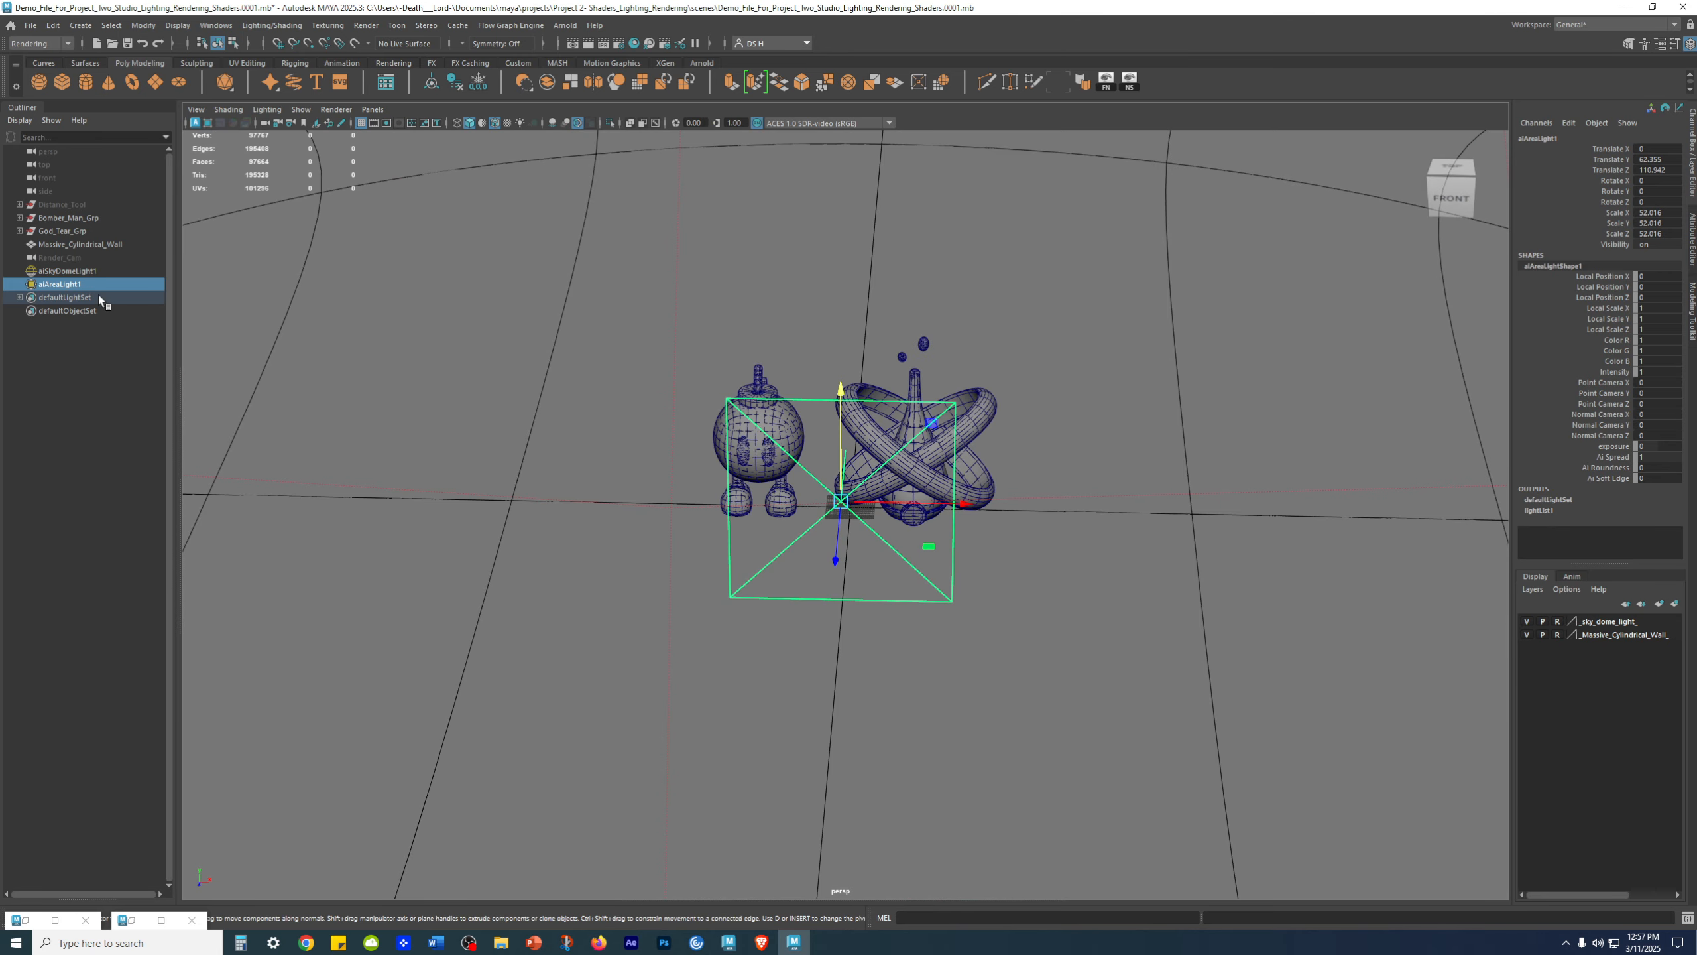
double_click(99, 285)
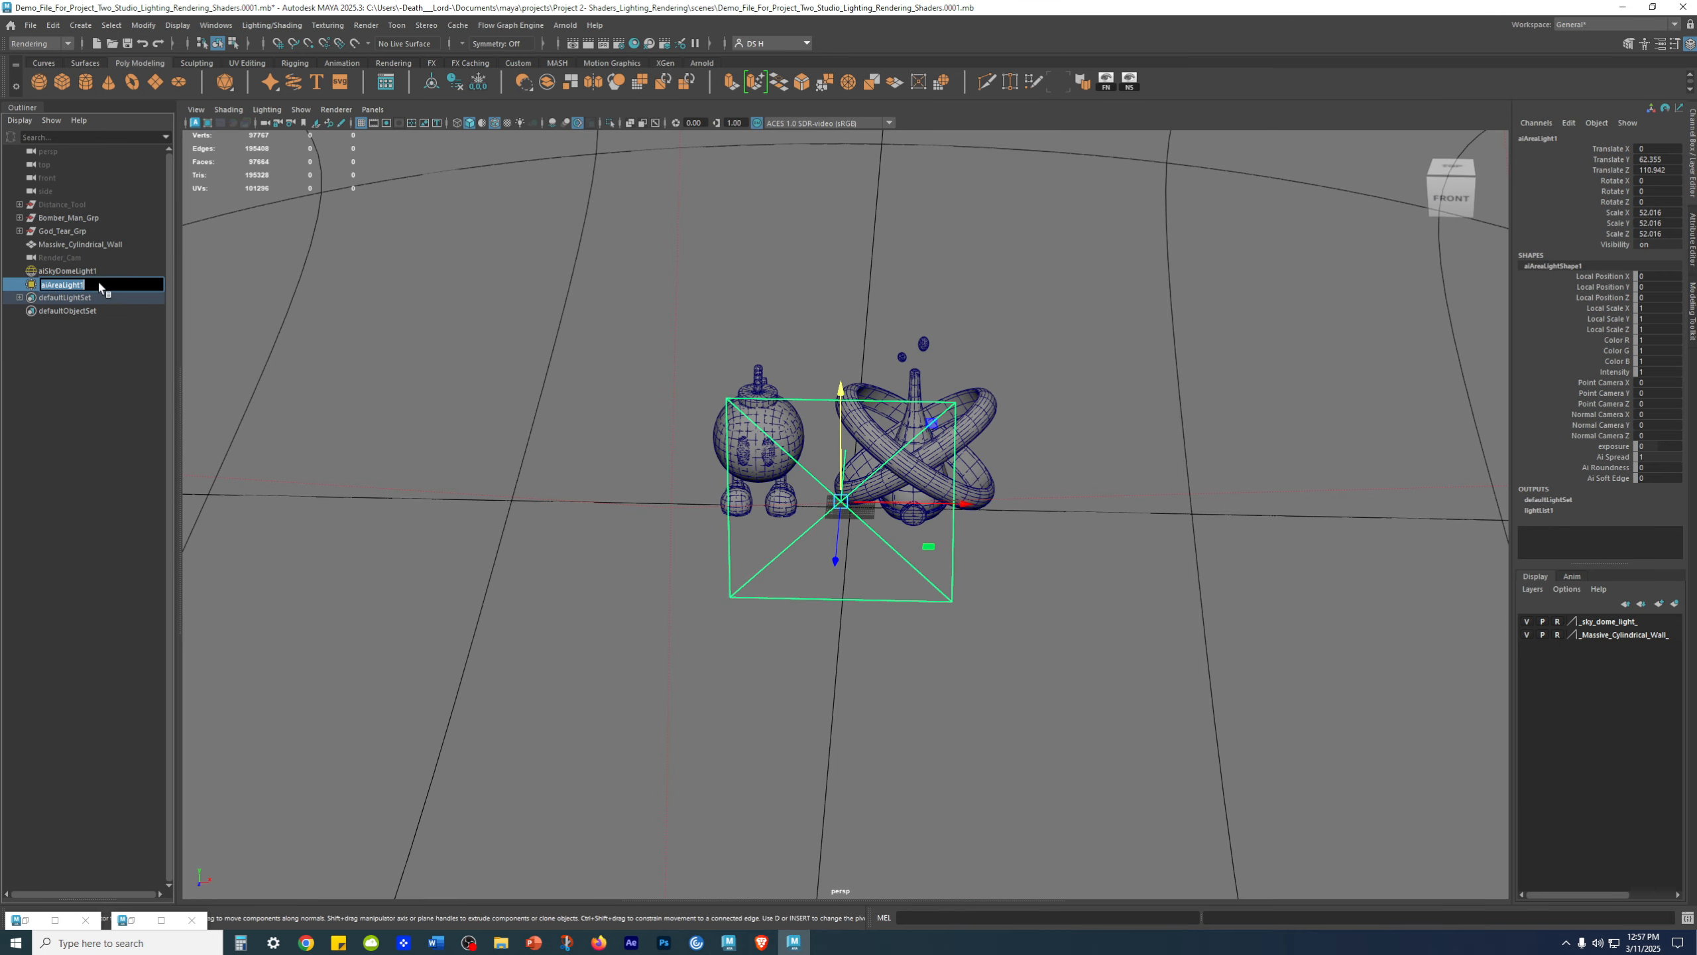
key("Right")
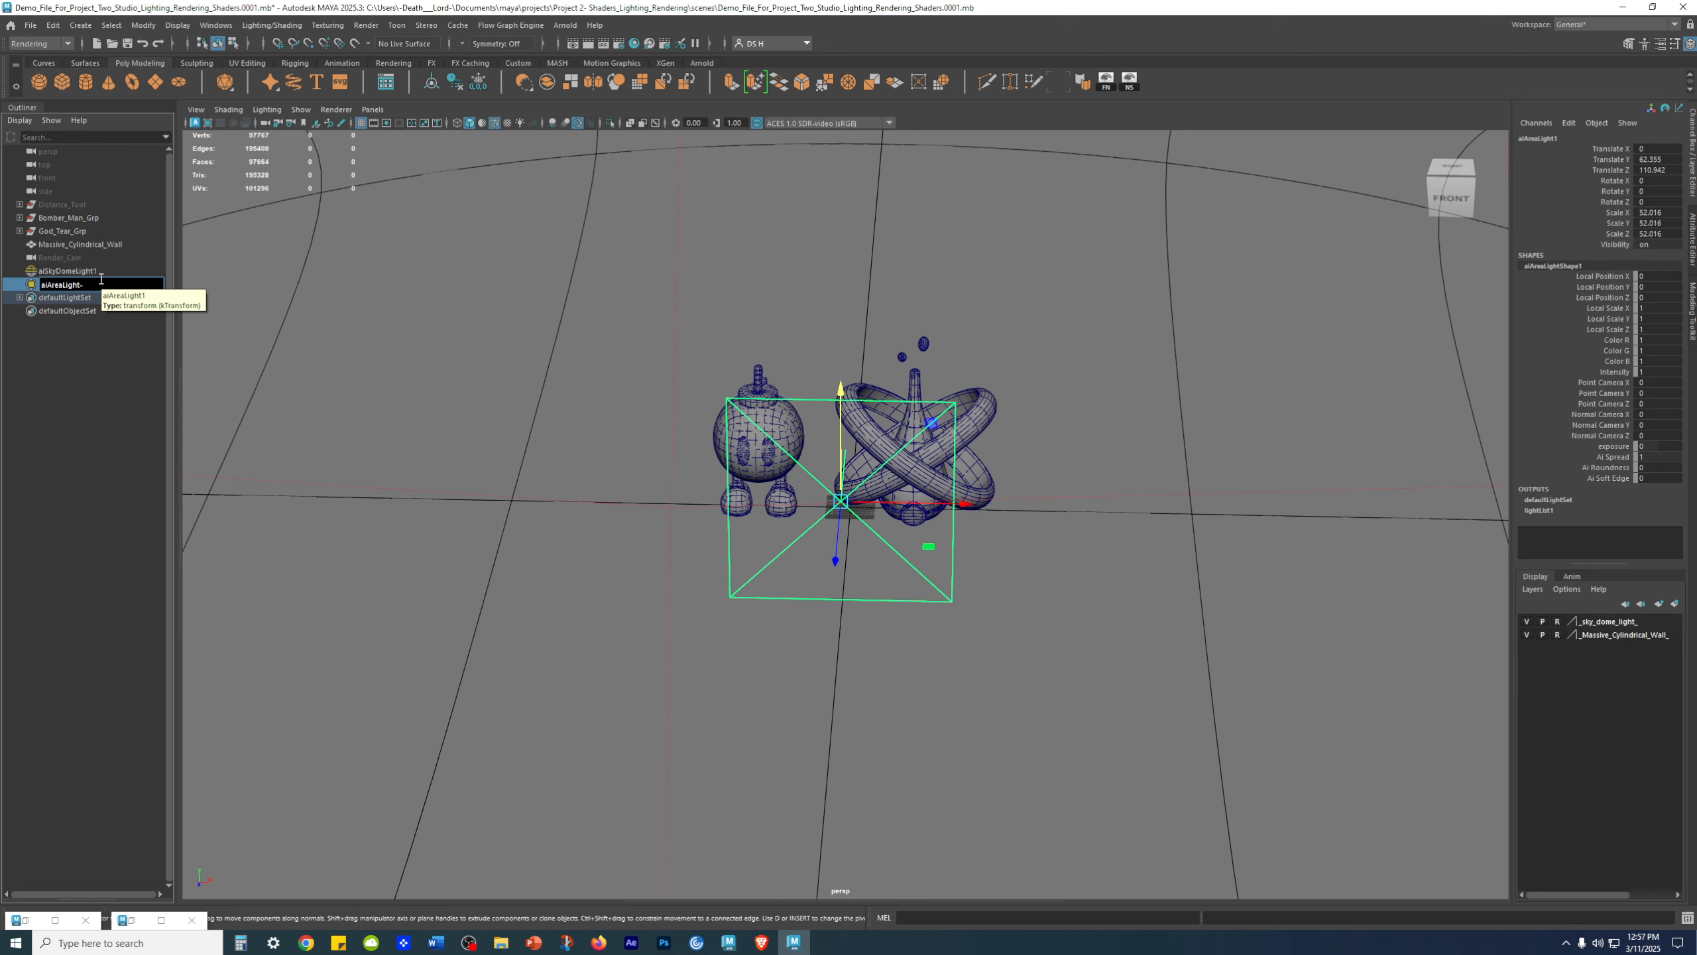
key("Return")
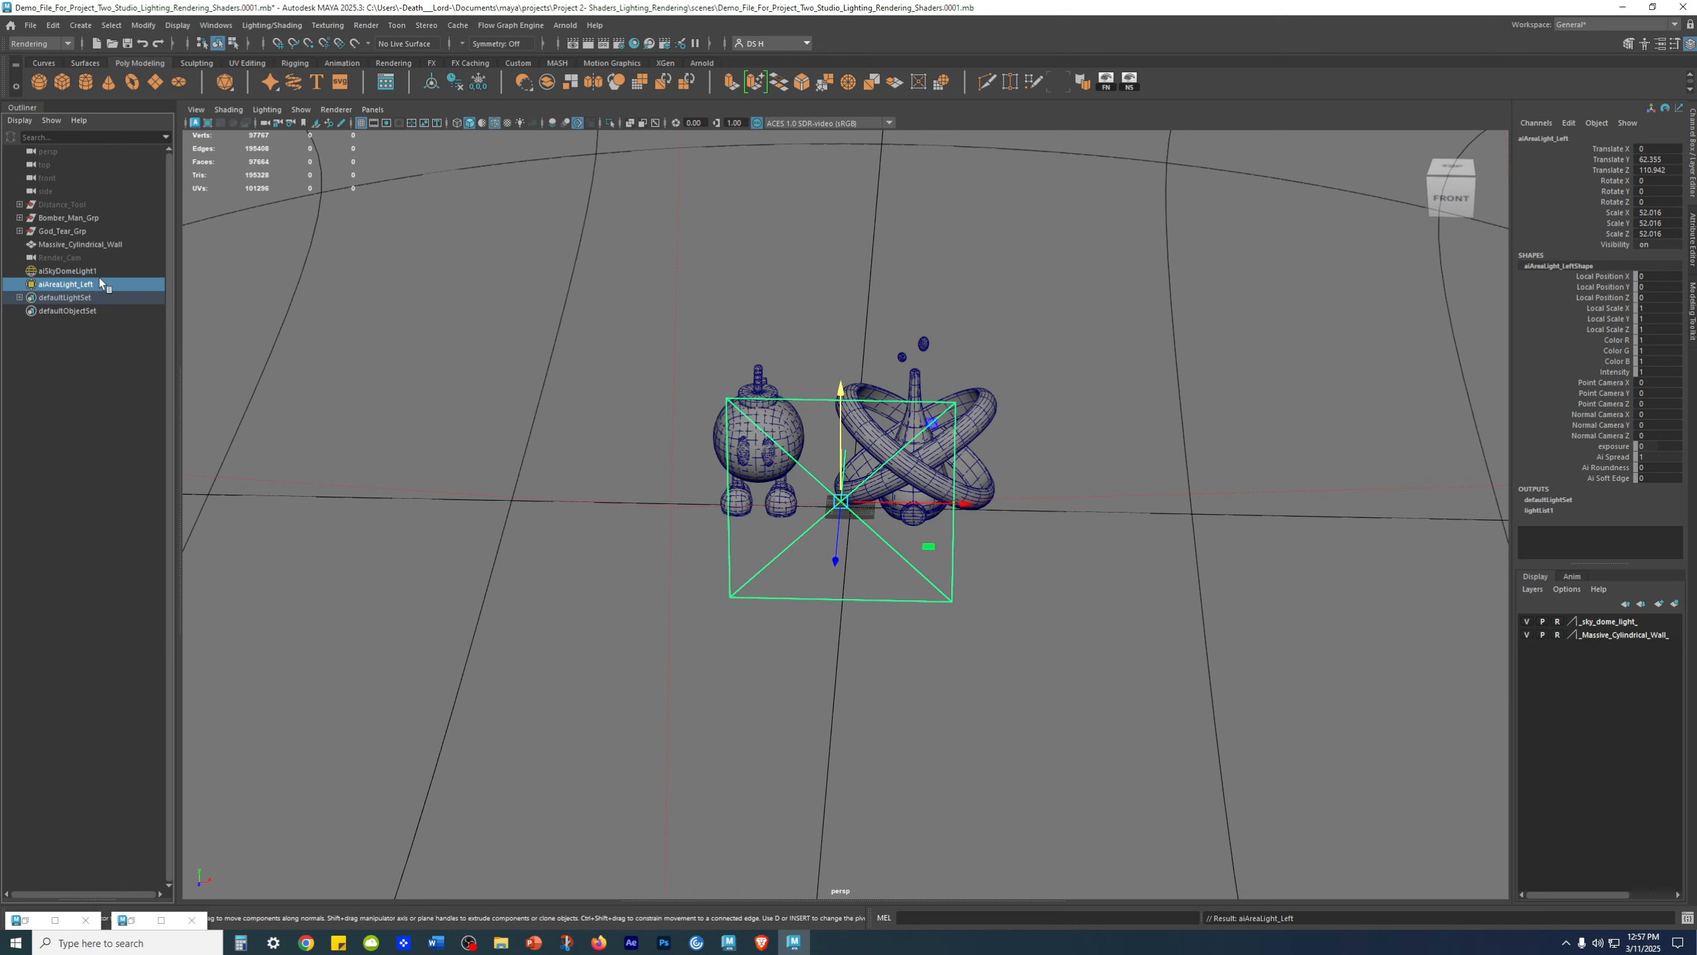
- Move aiAreaLight_Left along X to about -171 and rotate it to -45 degrees in Y, facing the characters
left_click_drag(501, 443, 674, 528, "alt")
left_click_drag(962, 523, 766, 433)
key("e")
left_click_drag(773, 519, 687, 532, "alt")
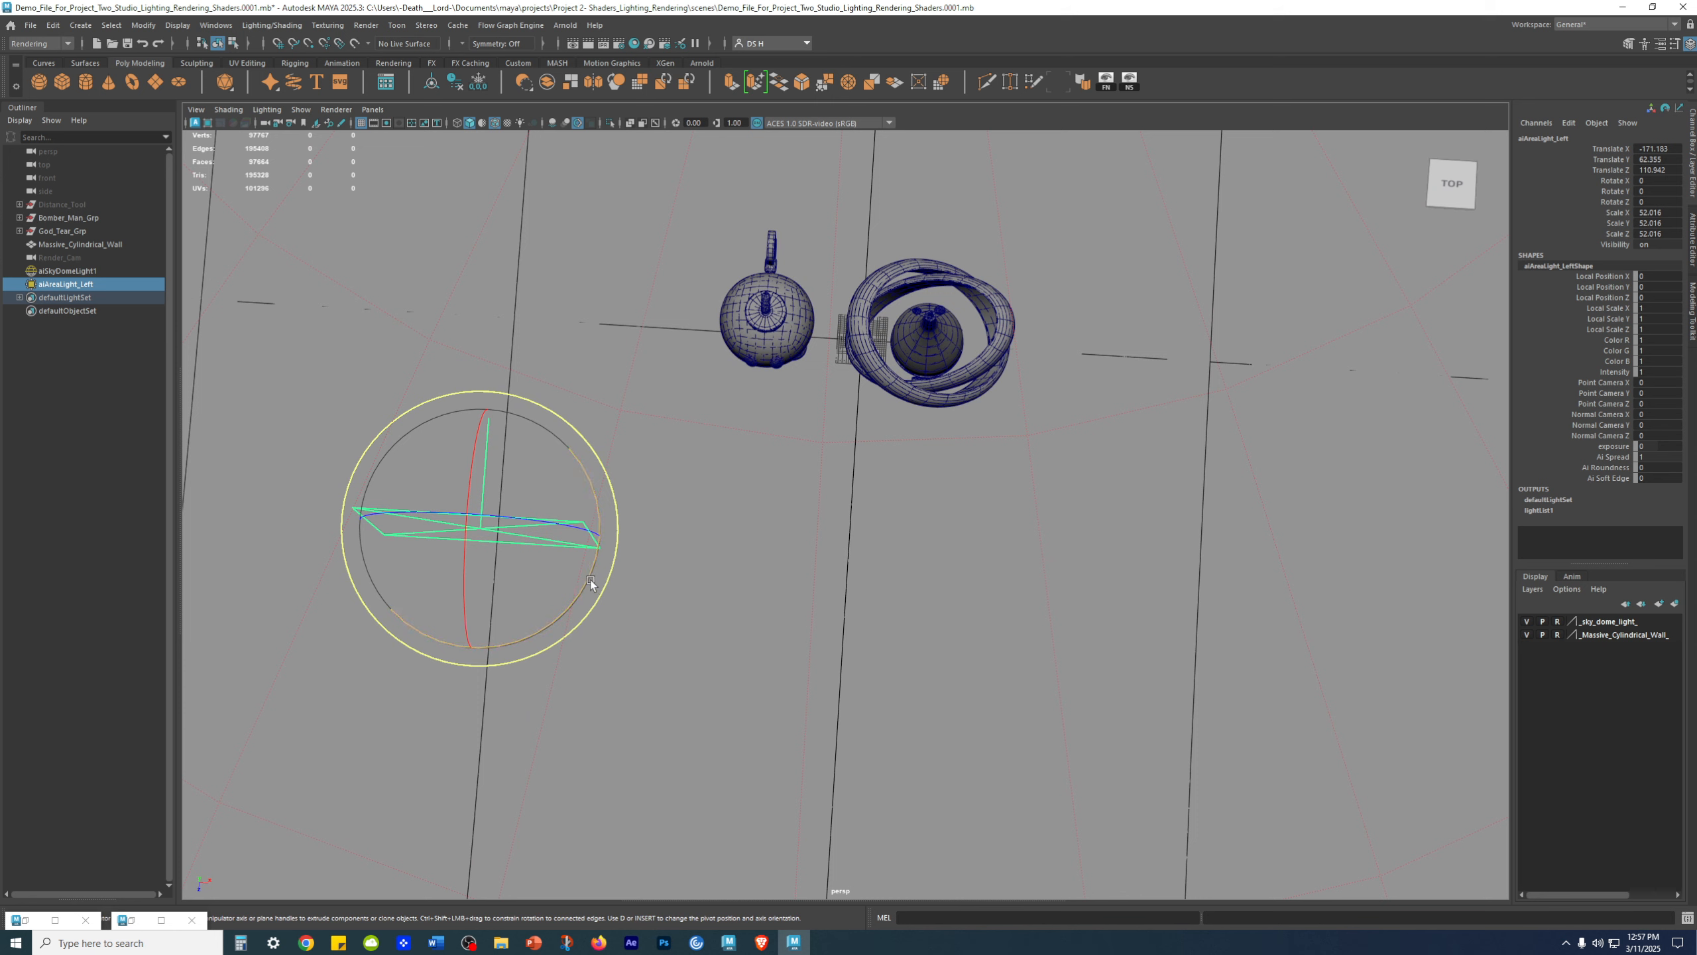
left_click_drag(588, 581, 557, 611)
- Scale aiAreaLight_Left along its Z axis to 107.9 and save the scene
key("r")
left_click_drag(665, 539, 549, 522, "alt")
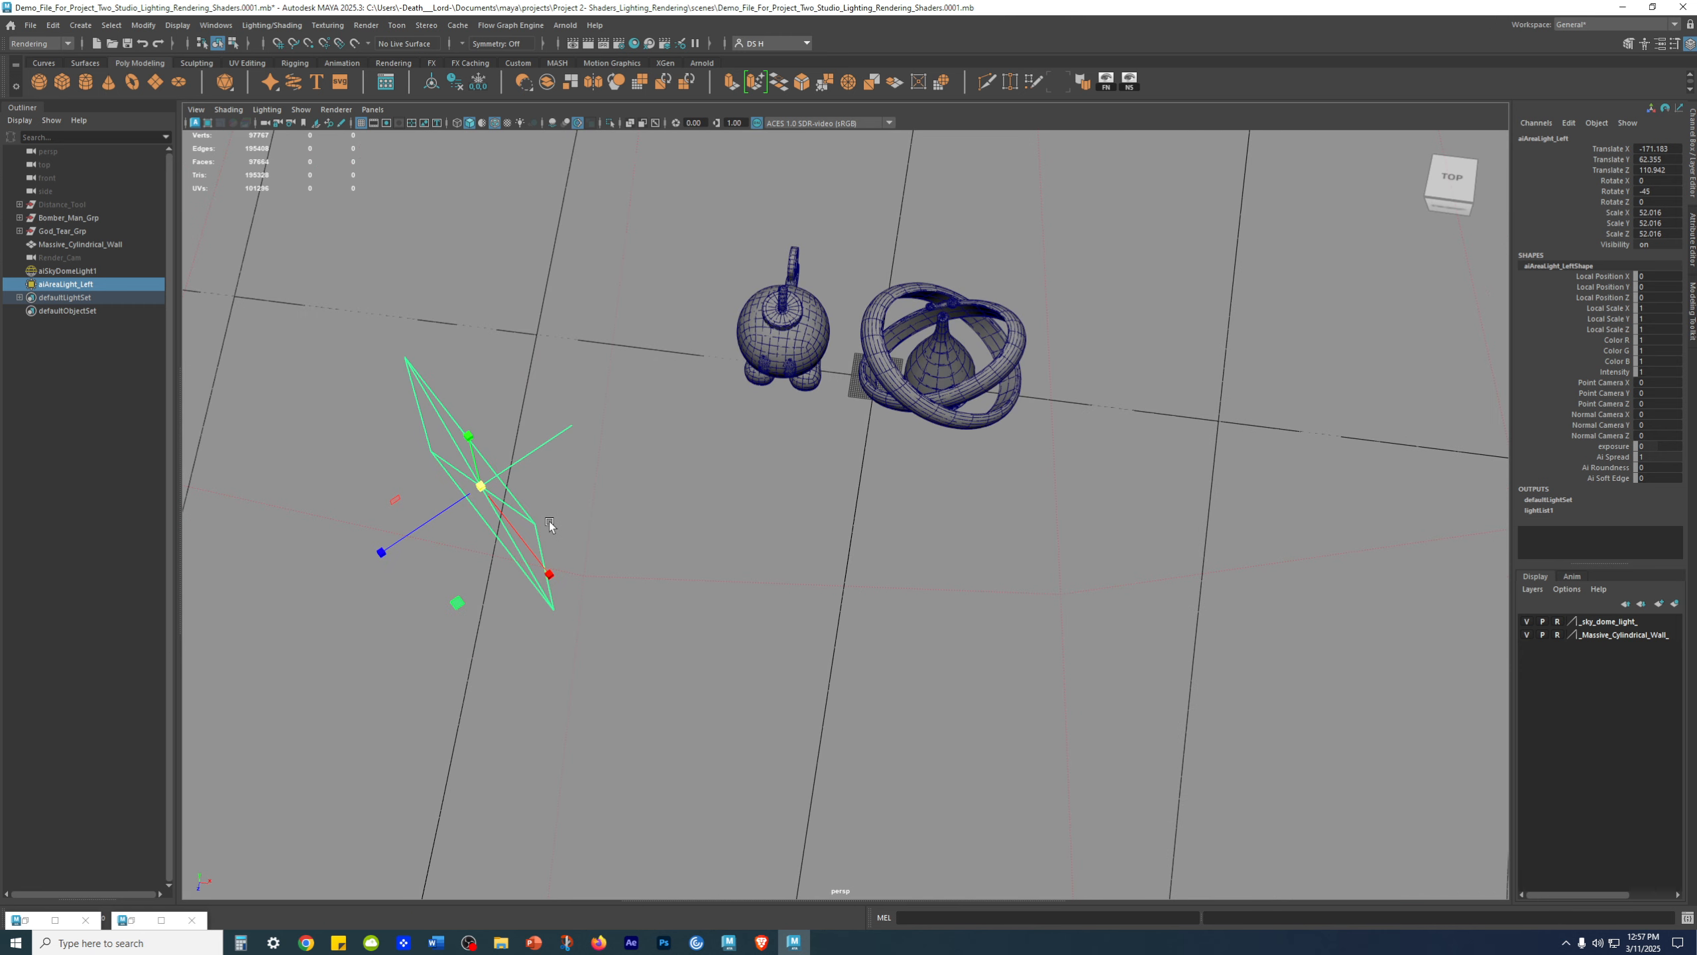
left_click_drag(384, 549, 257, 600)
key("w")
left_click_drag(683, 413, 632, 431, "alt")
key("ctrl+s")
- Examine the area light's placement relative to the characters and the surrounding cylindrical wall
left_click_drag(936, 375, 955, 485, "alt")
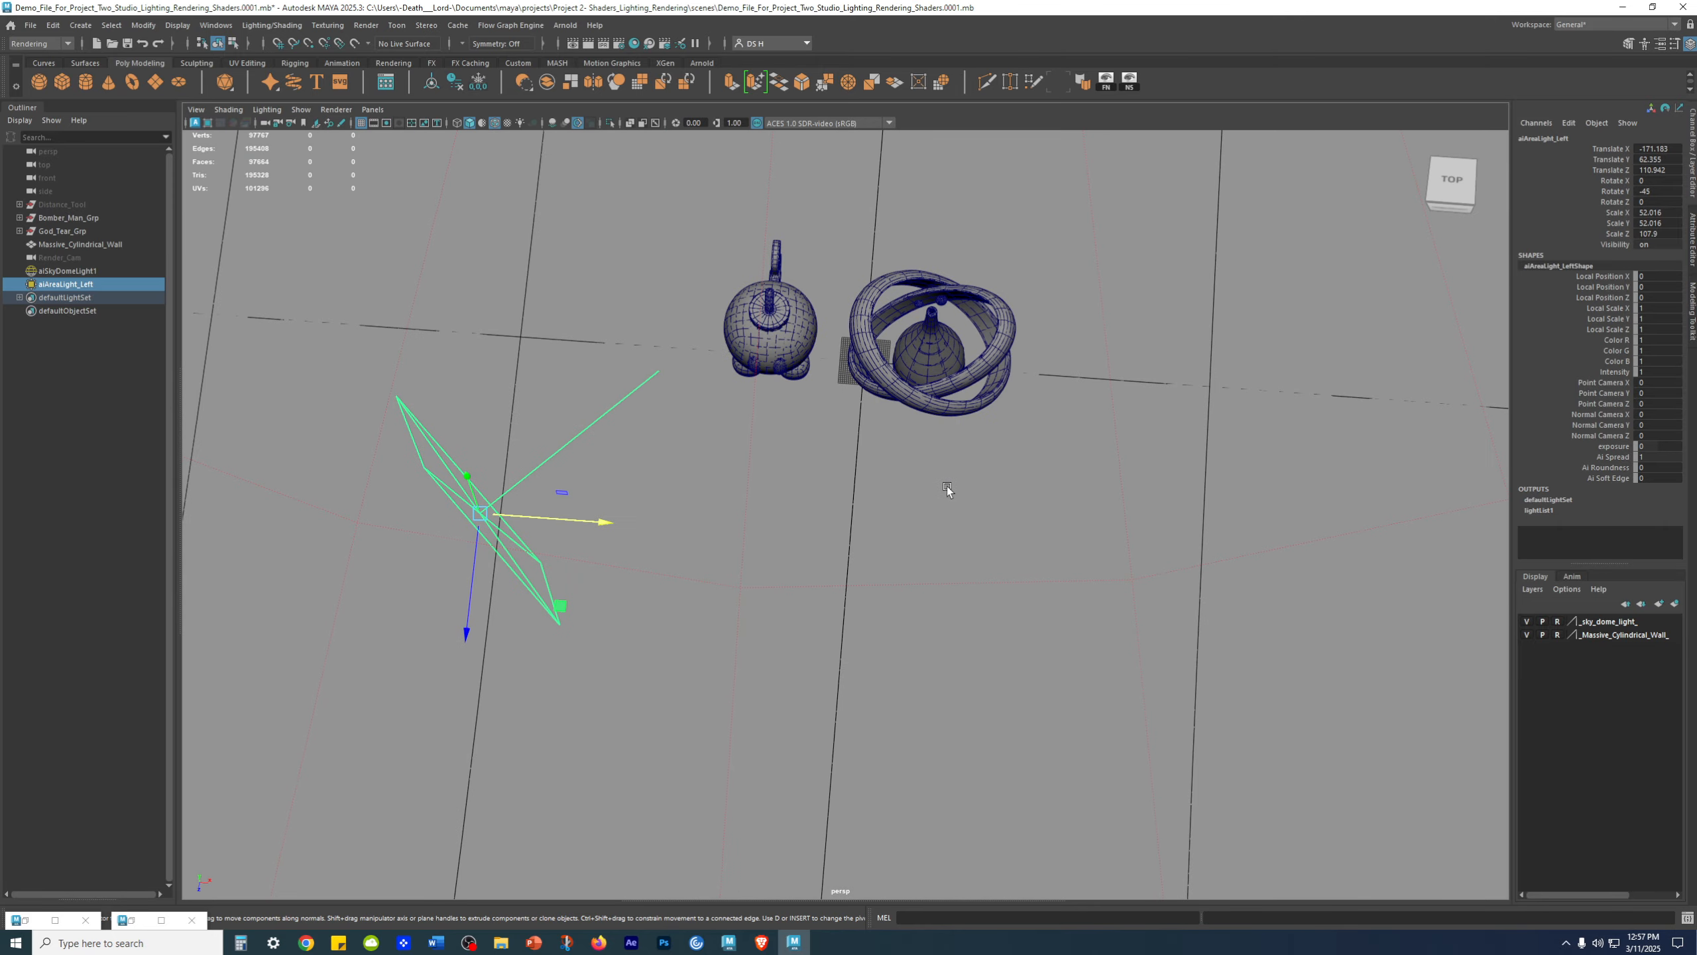
left_click_drag(1410, 337, 697, 565, "alt")
middle_click_drag(856, 362, 695, 602, "alt")
right_click_drag(1186, 444, 1080, 382, "alt")
left_click_drag(1048, 334, 1088, 311, "alt")
right_click_drag(1087, 311, 519, 374, "alt")
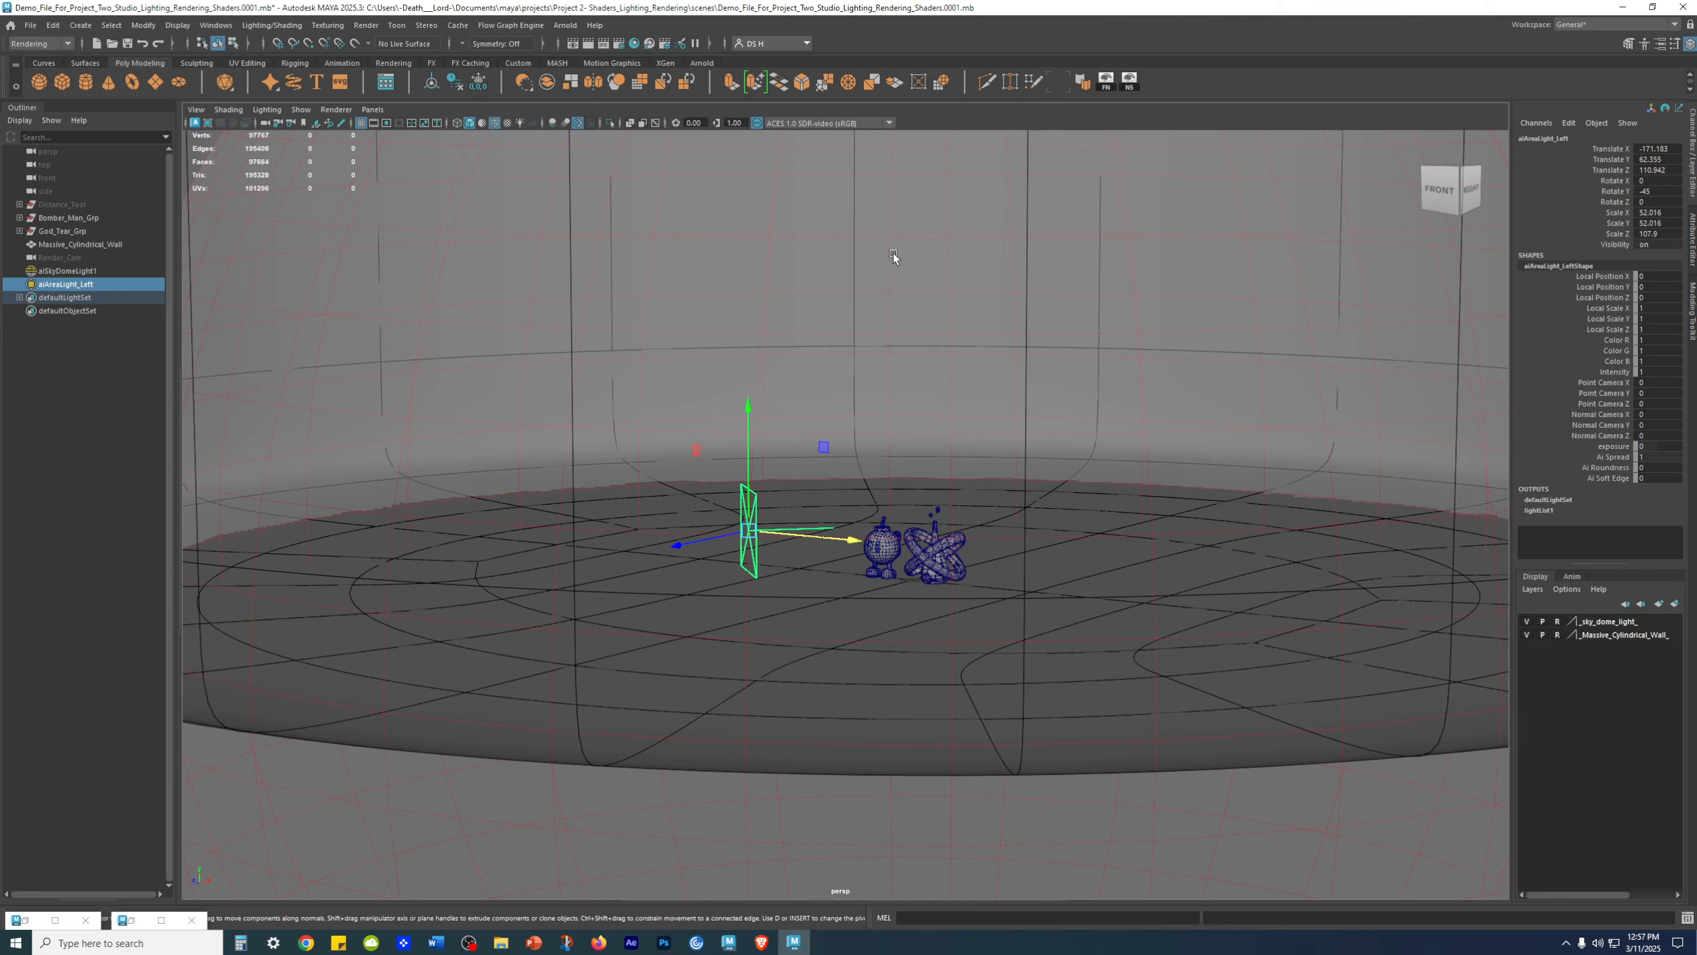
middle_click_drag(858, 269, 821, 542, "alt")
- Hide cameras in the perspective view's viewport display options, leaving lights shown, and close the torn-off options window
left_click(300, 110)
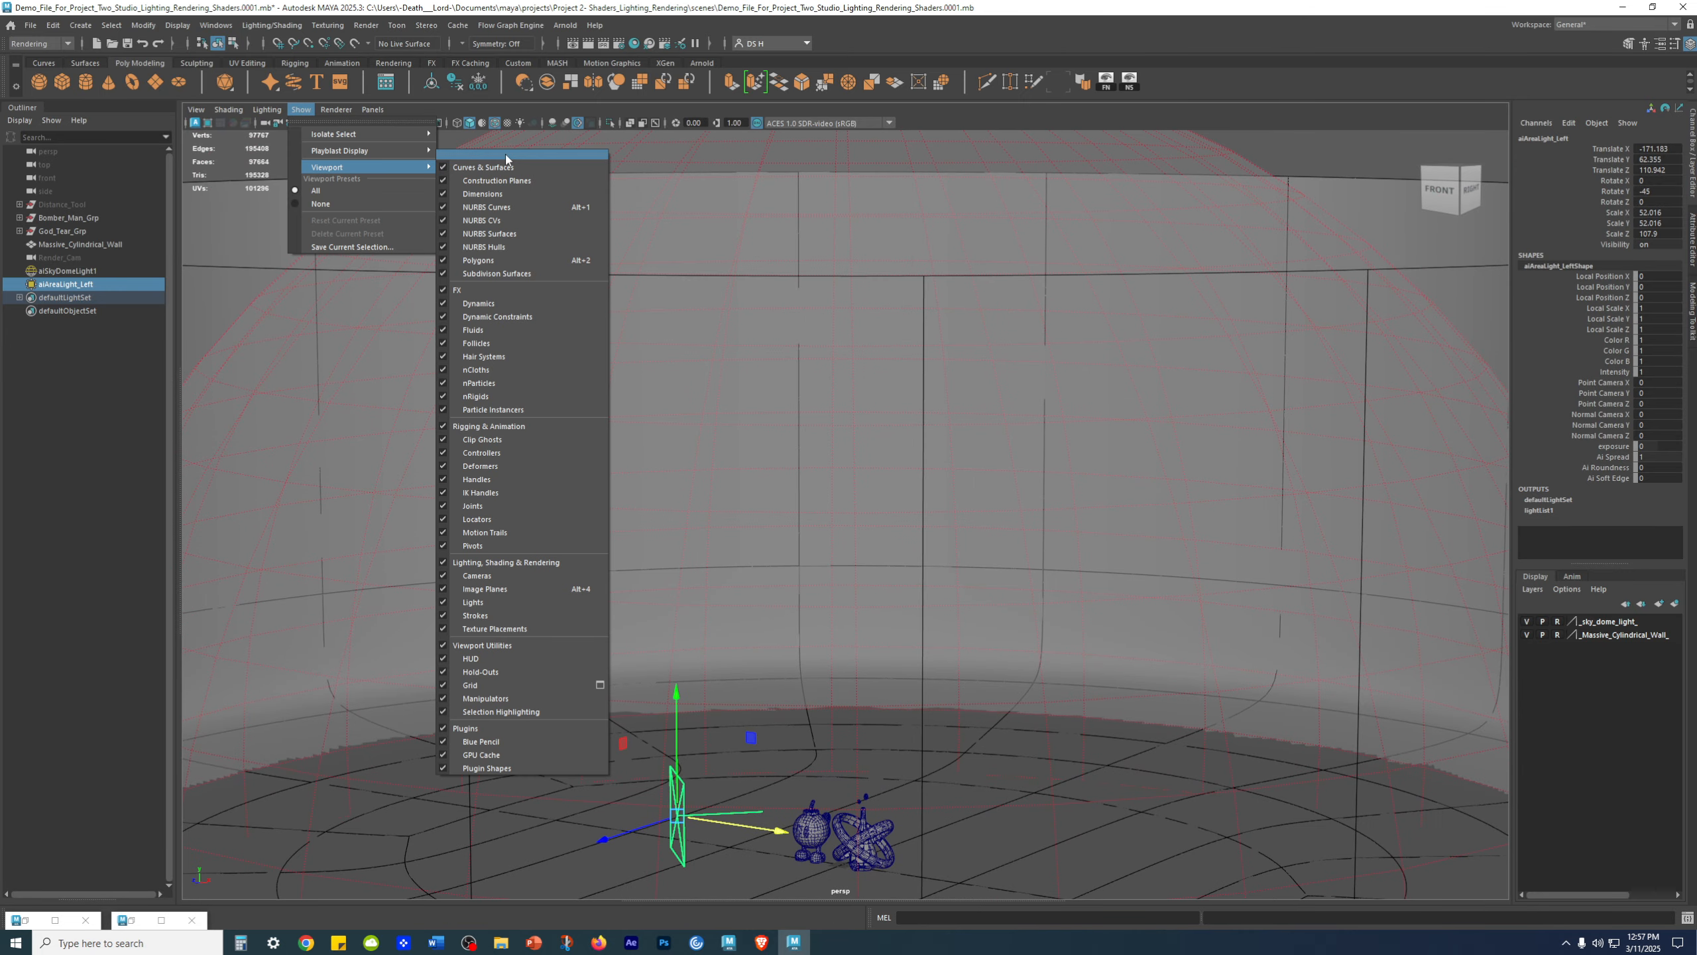
mouse_move(361, 167)
left_click(528, 156)
left_click_drag(534, 143, 397, 184)
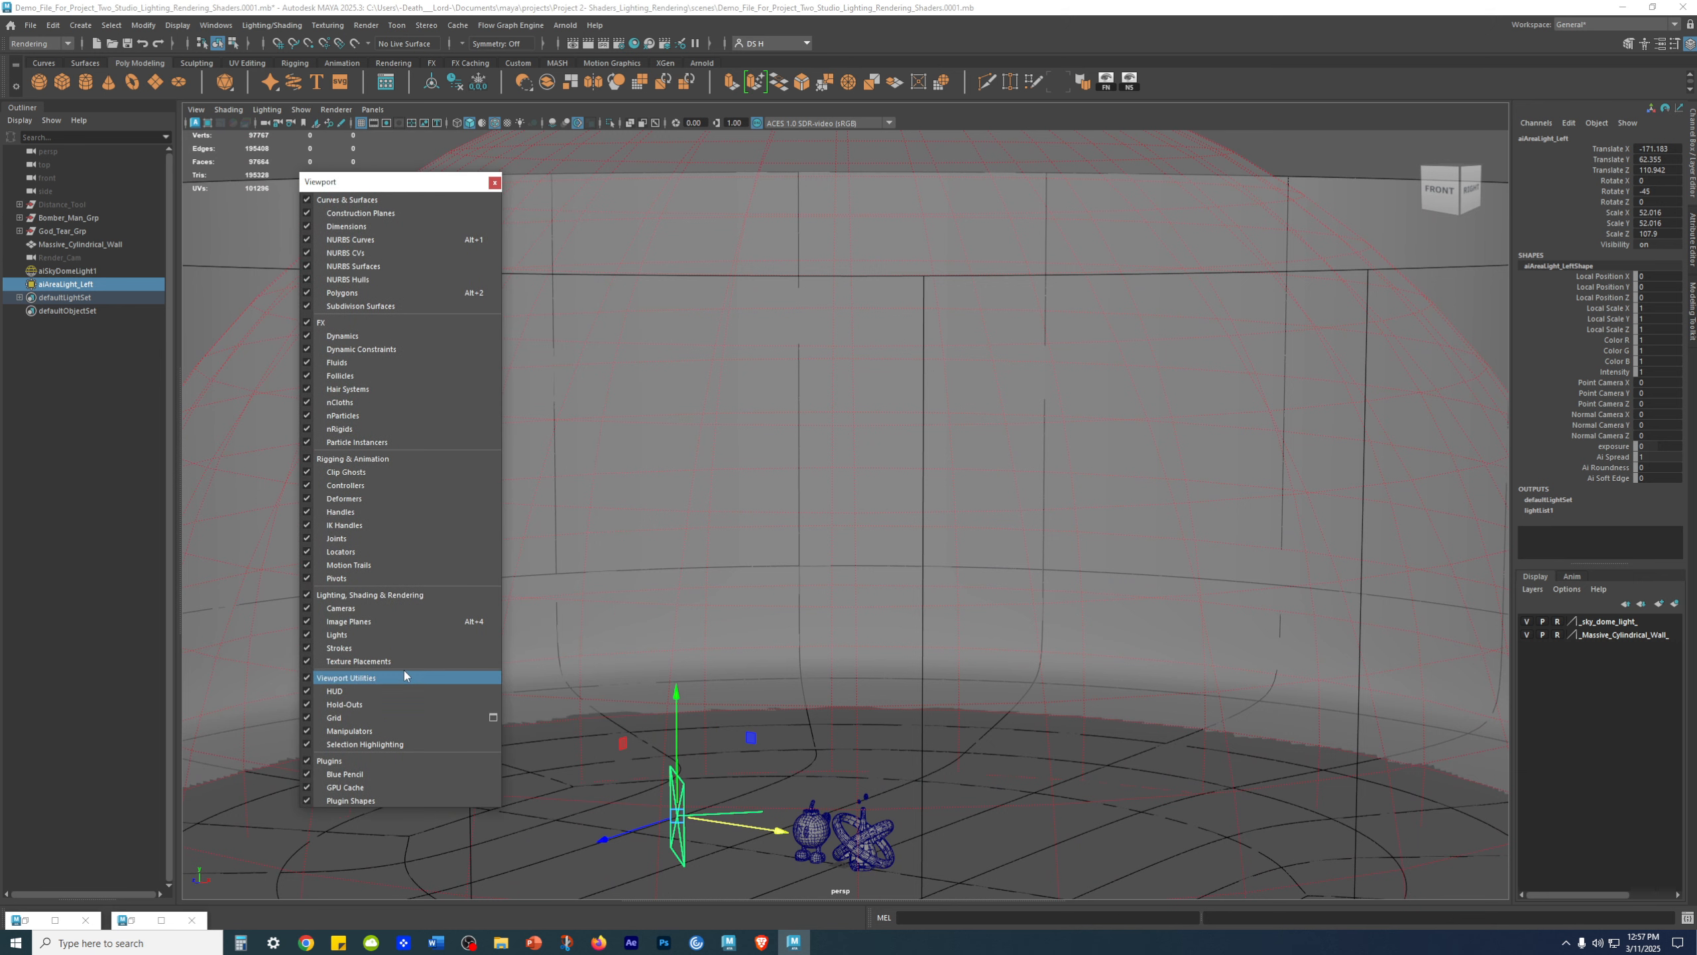
left_click(406, 637)
left_click(406, 636)
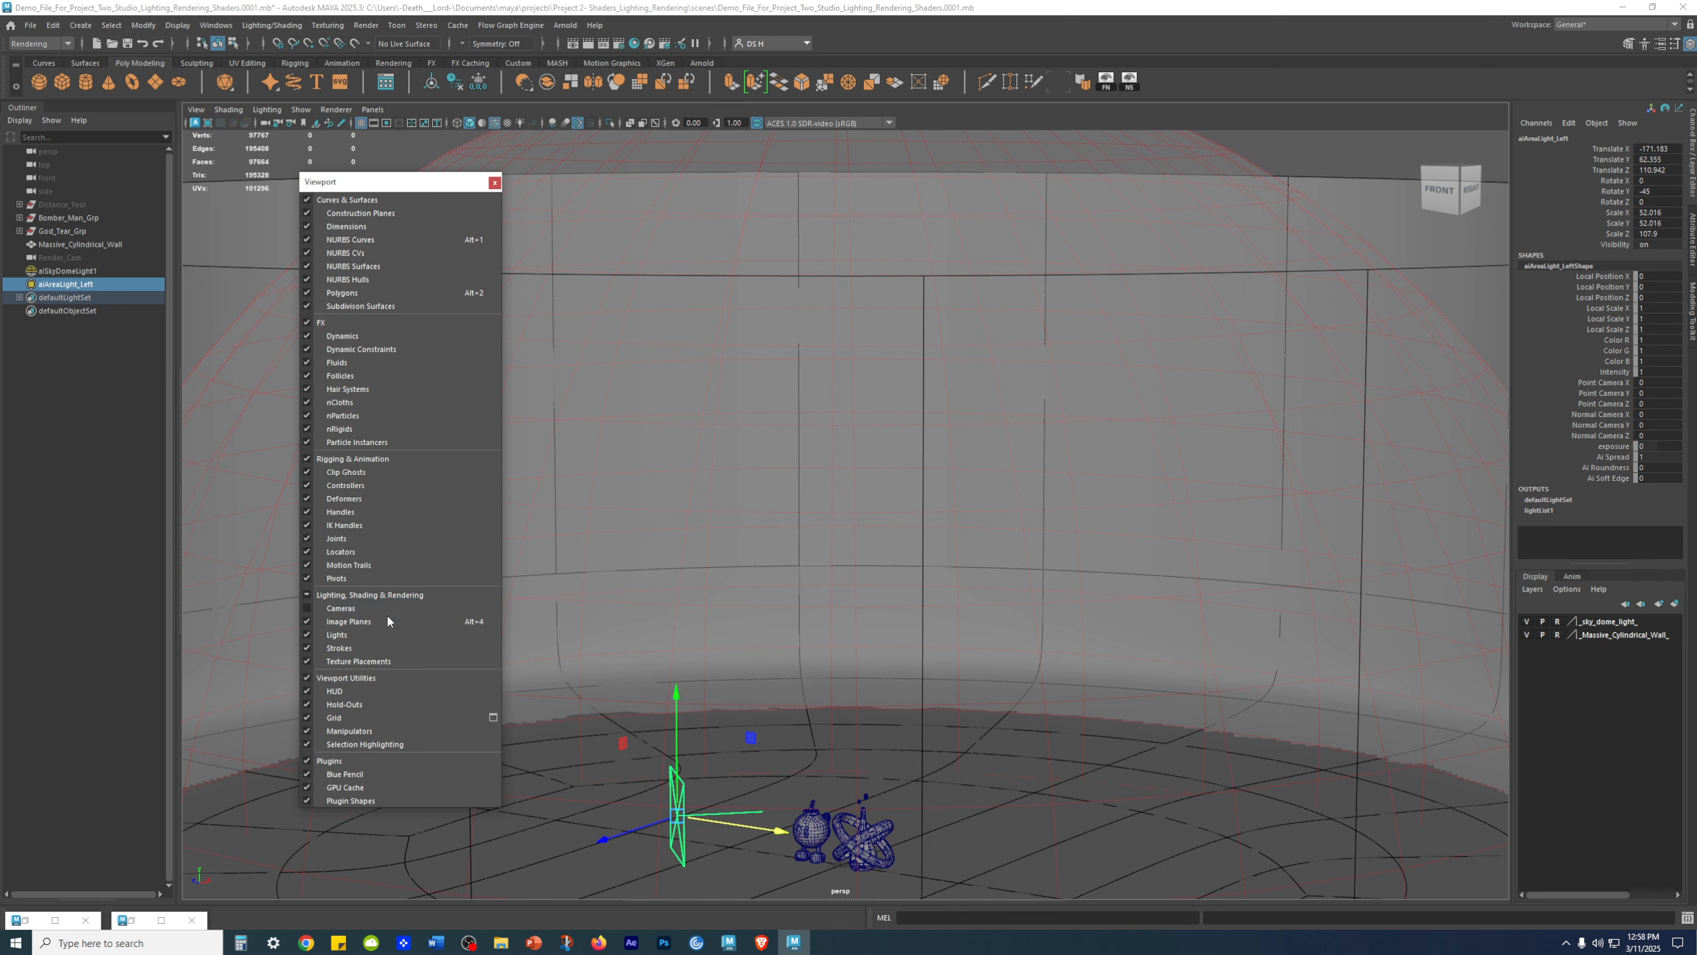
left_click(375, 636)
left_click(374, 637)
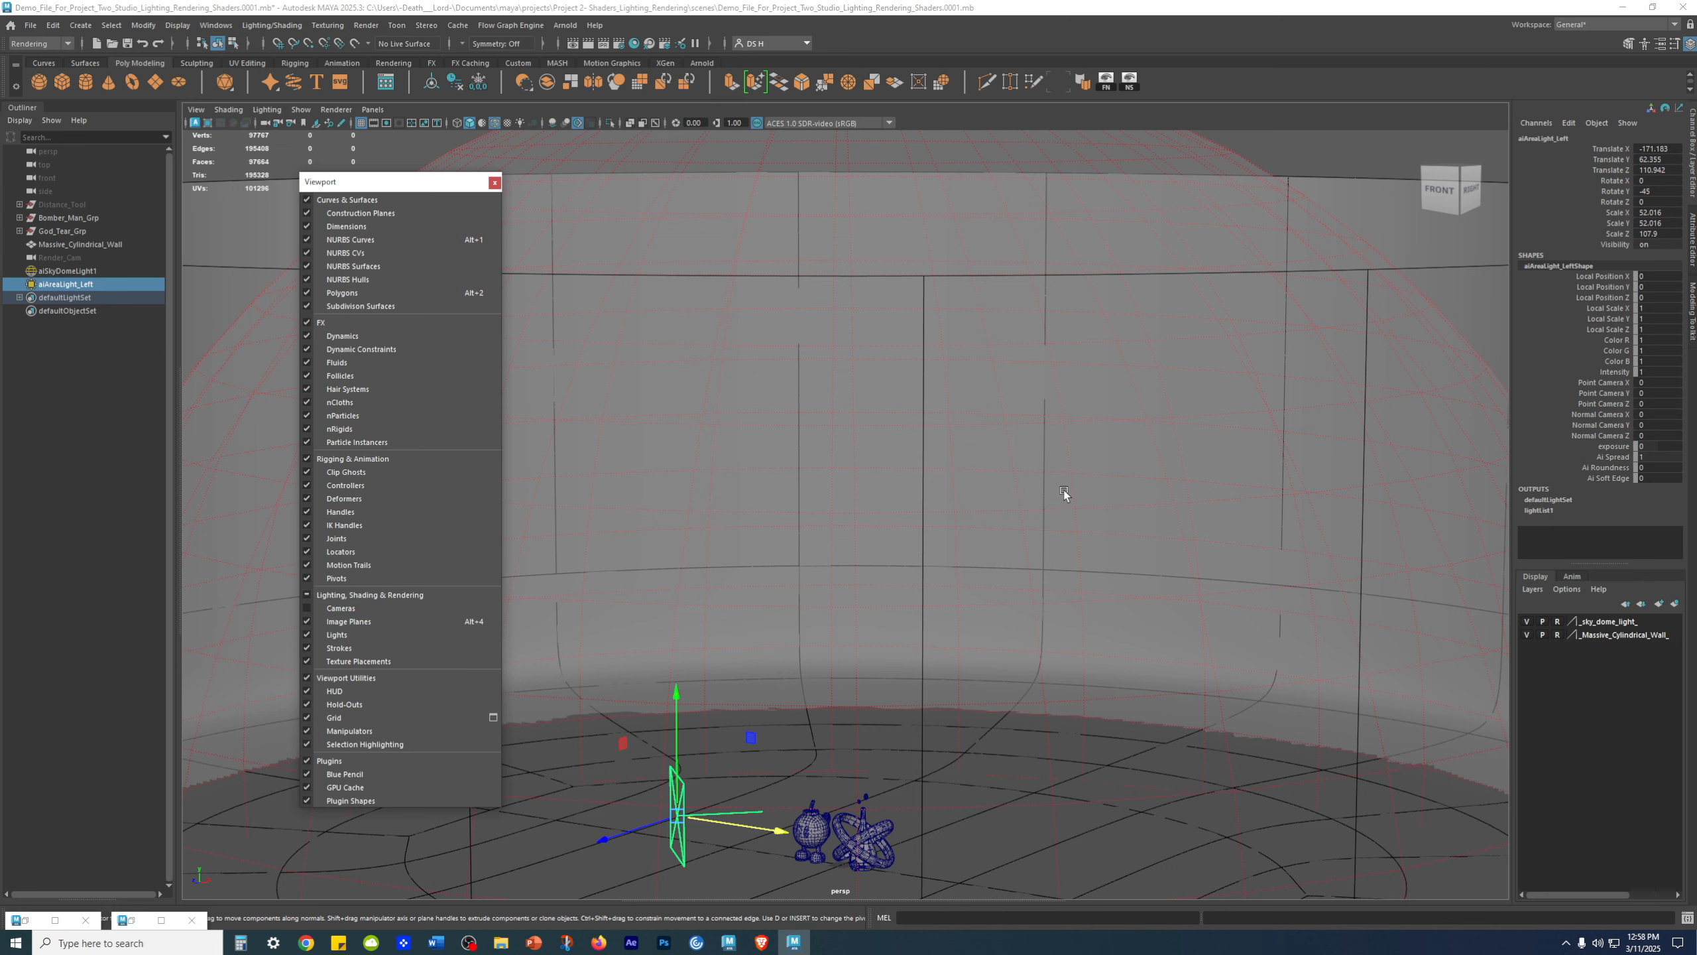
left_click(495, 183)
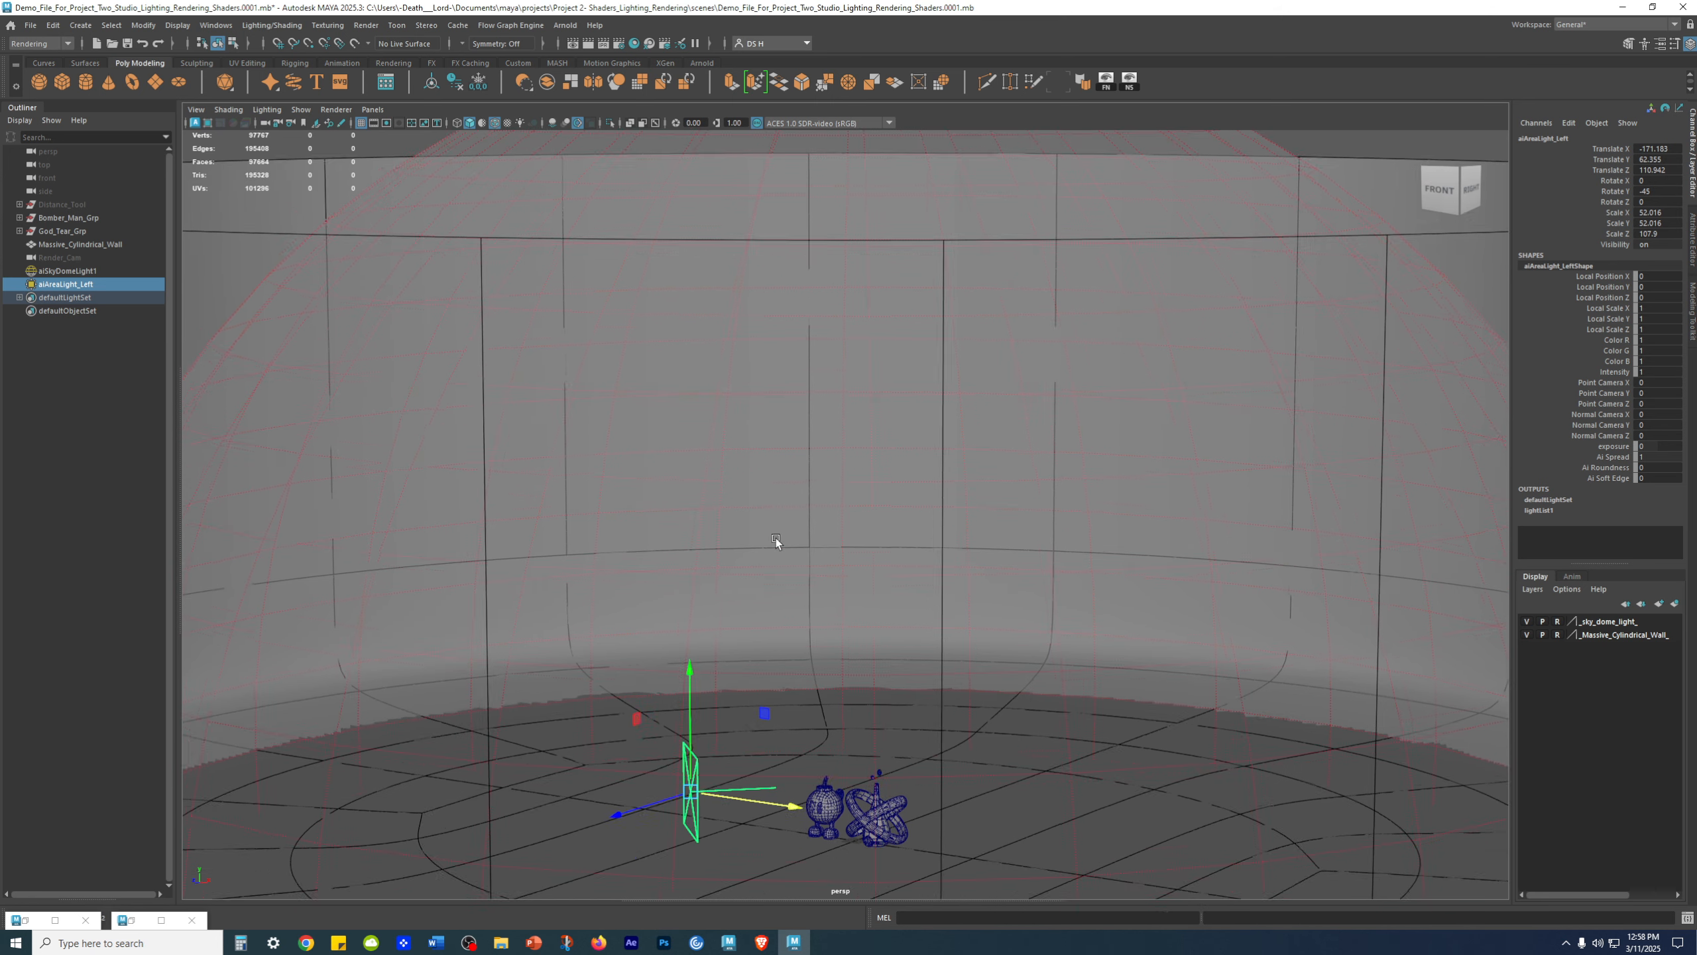
- Inspect the area light's angle and distance to the characters from several views, checking its Rotate Y and Translate X values
middle_click_drag(753, 636, 820, 332, "alt")
right_click_drag(775, 339, 1049, 392, "alt")
middle_click_drag(718, 331, 700, 569, "alt")
left_click_drag(635, 458, 757, 443, "alt")
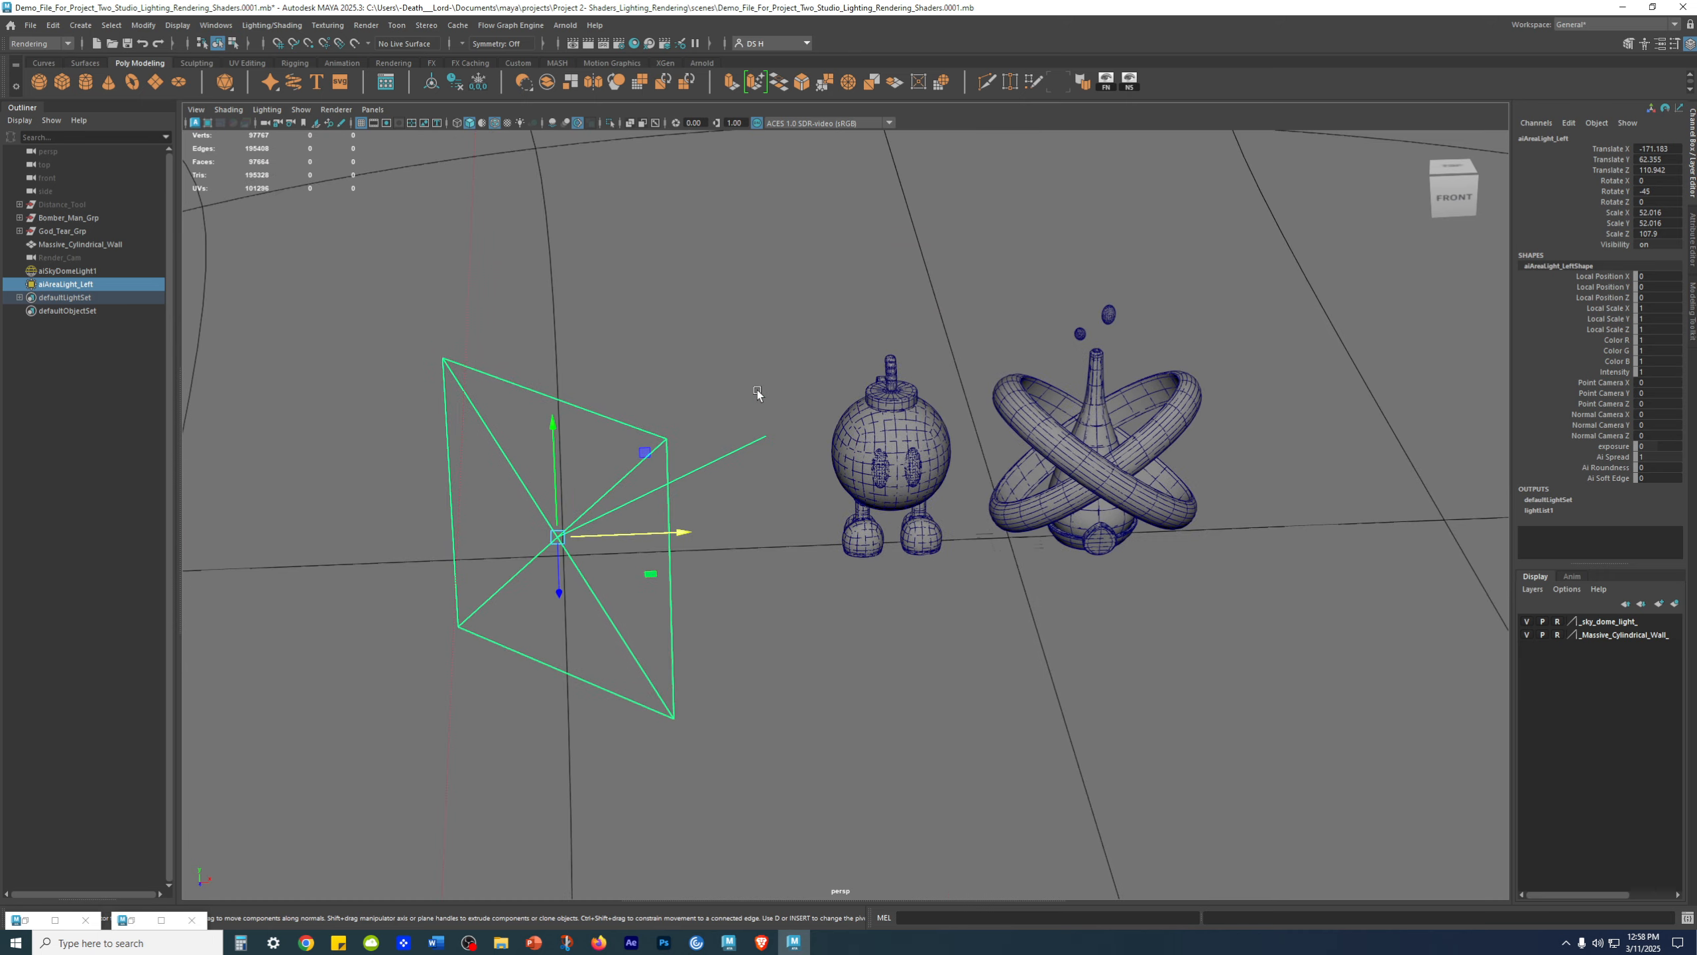
left_click_drag(882, 418, 889, 391, "alt")
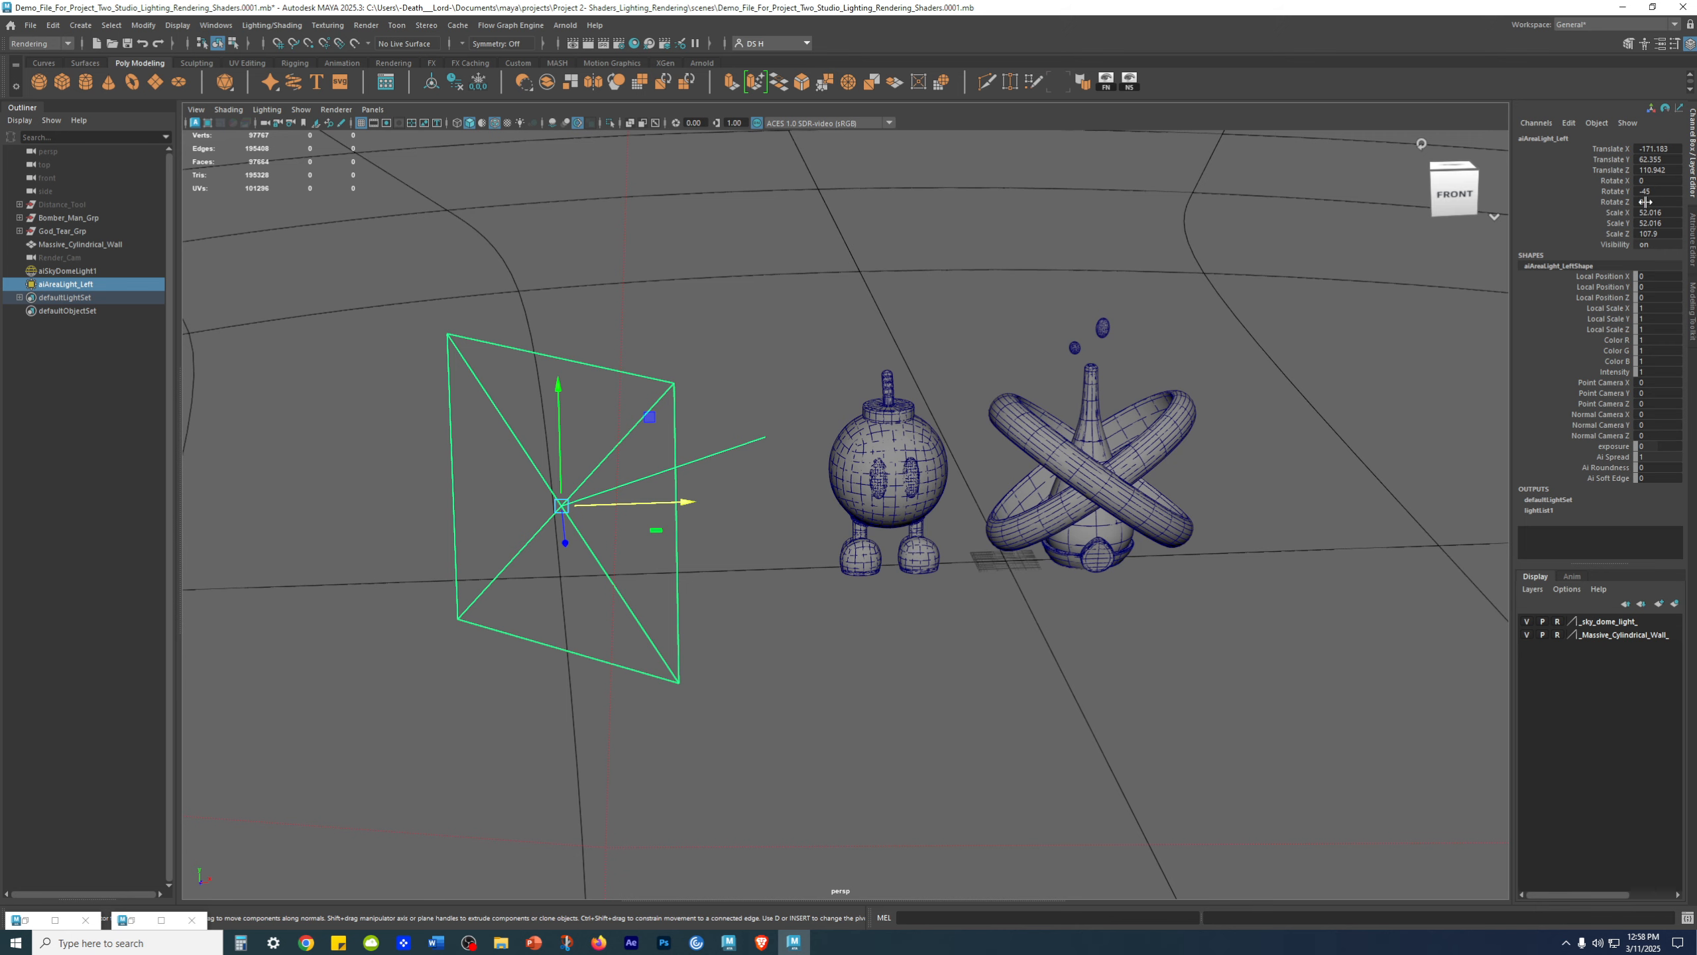
left_click(1617, 192)
left_click_drag(945, 539, 799, 379, "alt")
left_click_drag(655, 399, 723, 374, "alt")
right_click_drag(1188, 432, 842, 488, "alt")
key("w")
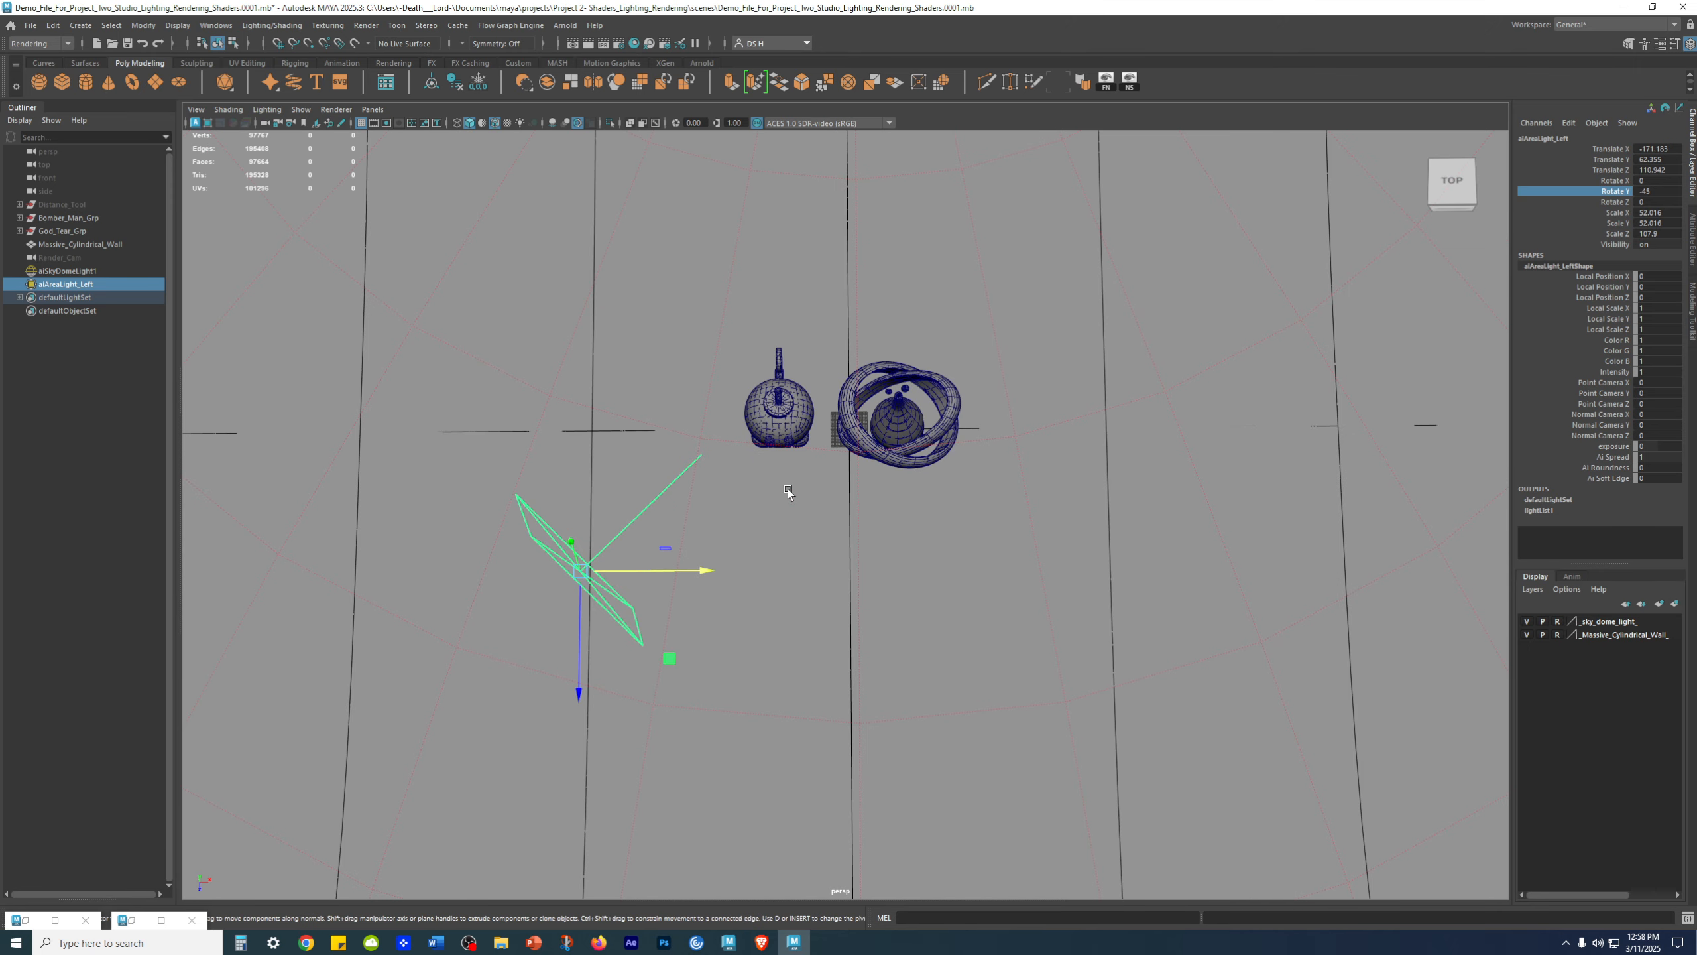
left_click_drag(1142, 419, 1030, 379, "alt")
left_click(1659, 148)
left_click_drag(801, 460, 588, 543, "alt")
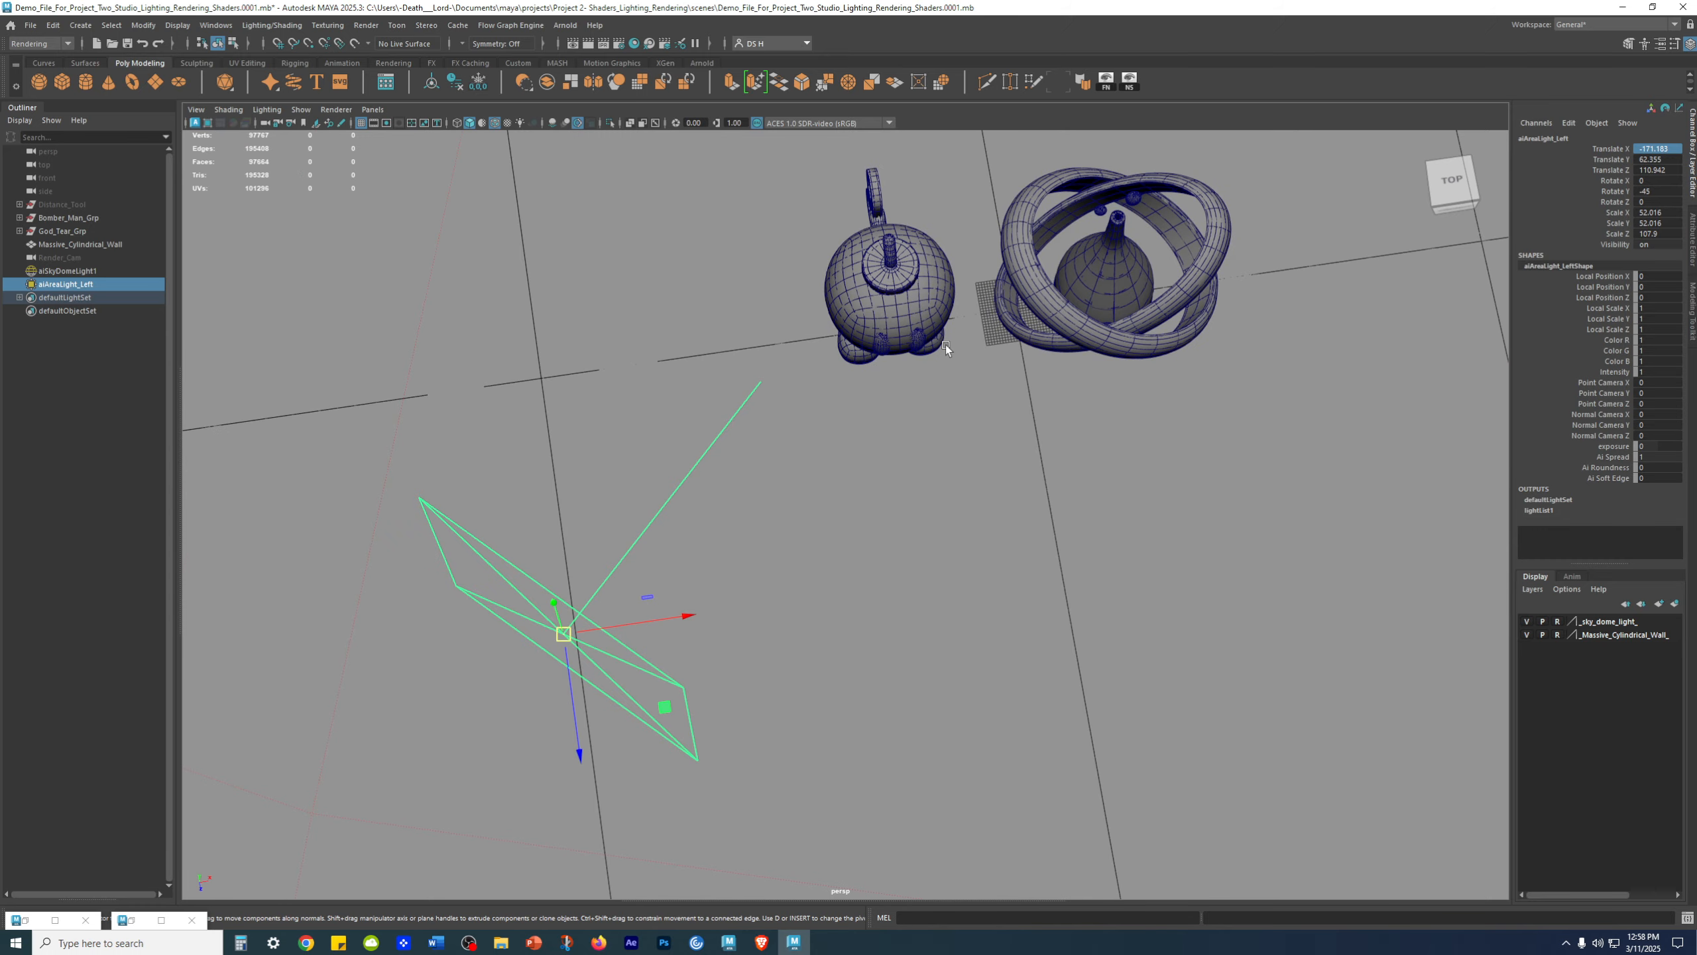
- Widen the Render_Cam view beside the perspective view and restore the Arnold RenderView as a narrow window next to the area light
key("space")
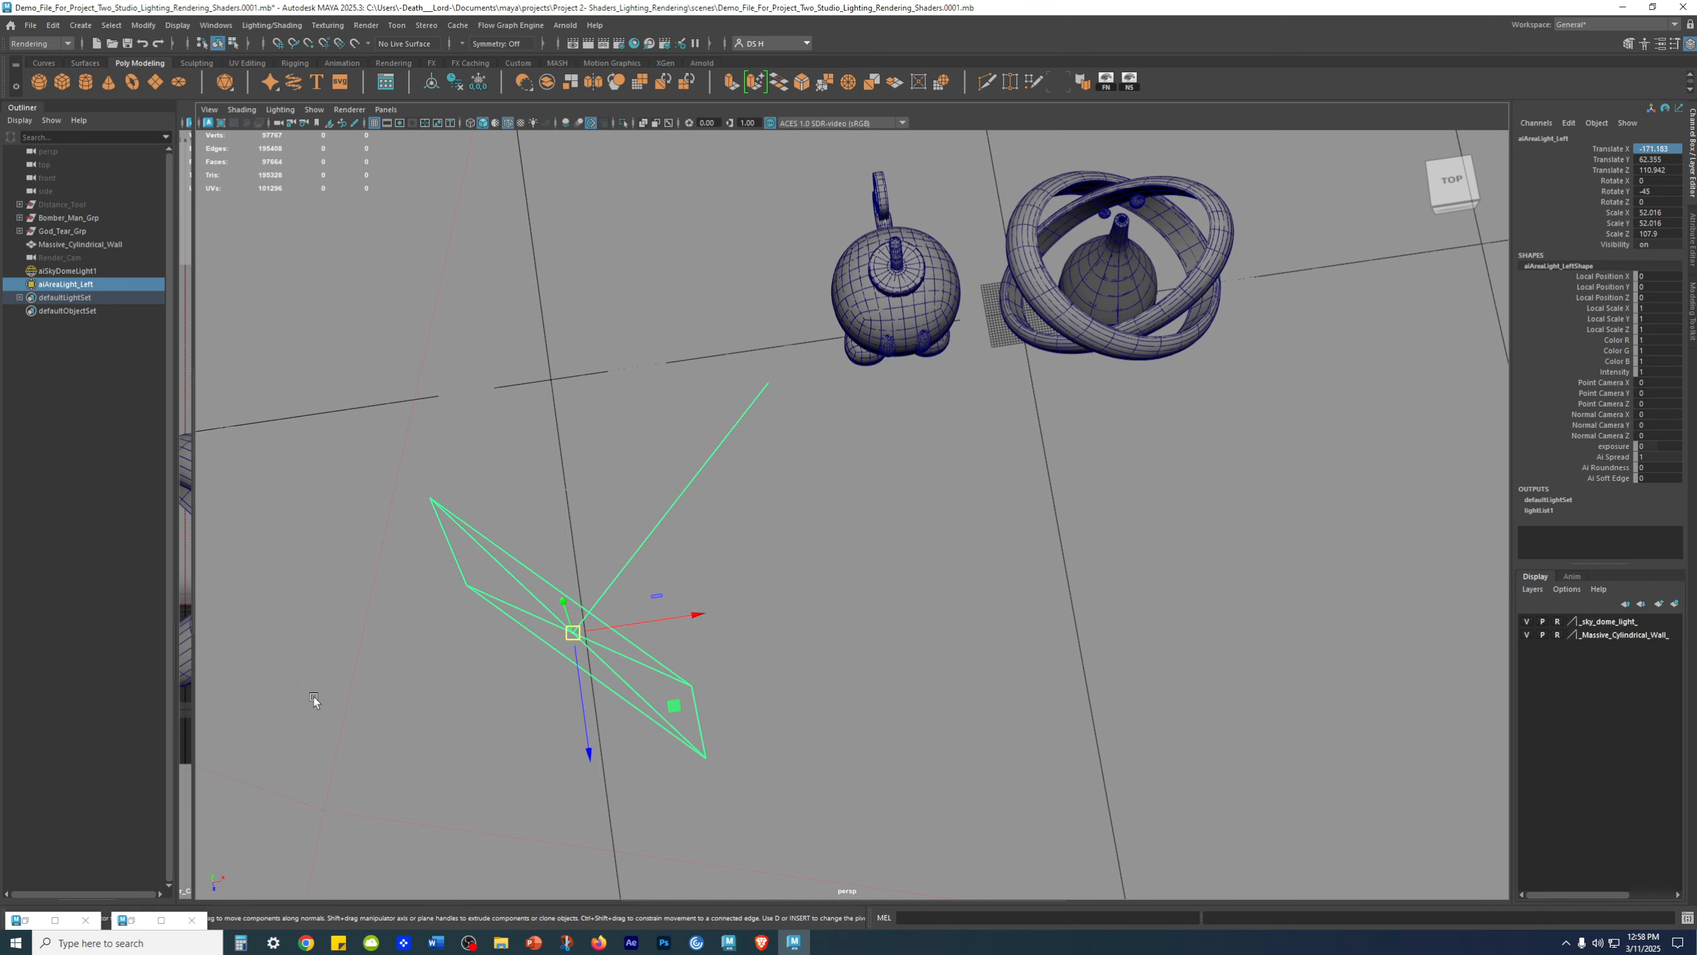
left_click_drag(192, 586, 376, 558)
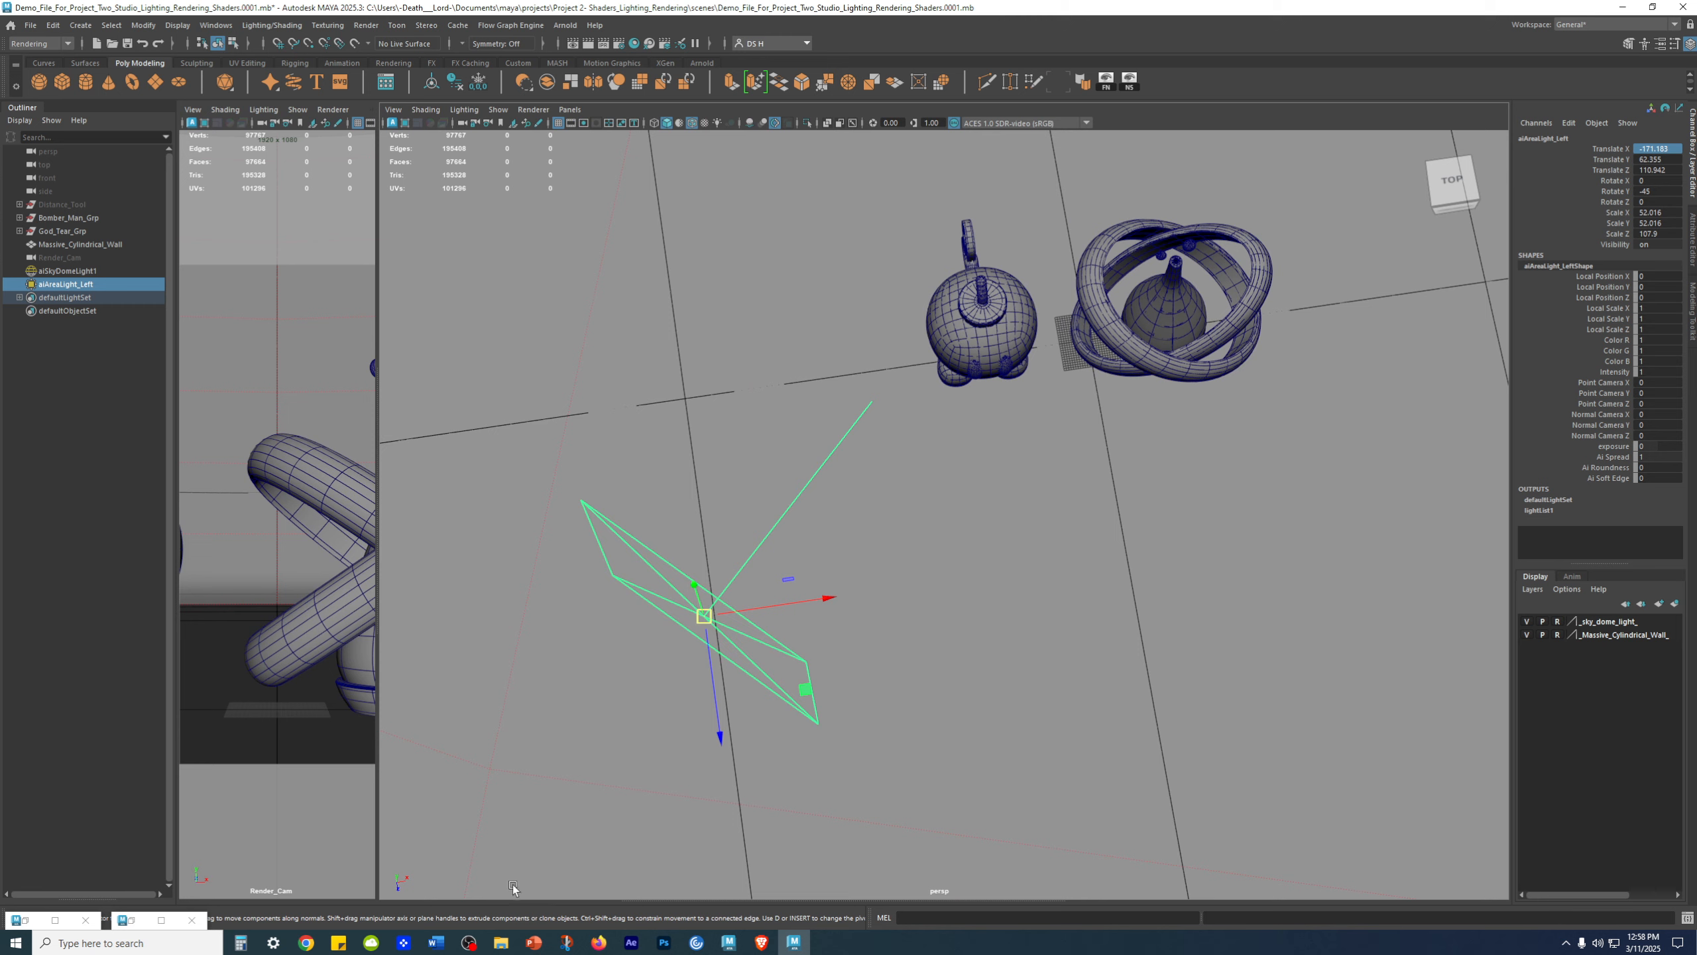
left_click(161, 920)
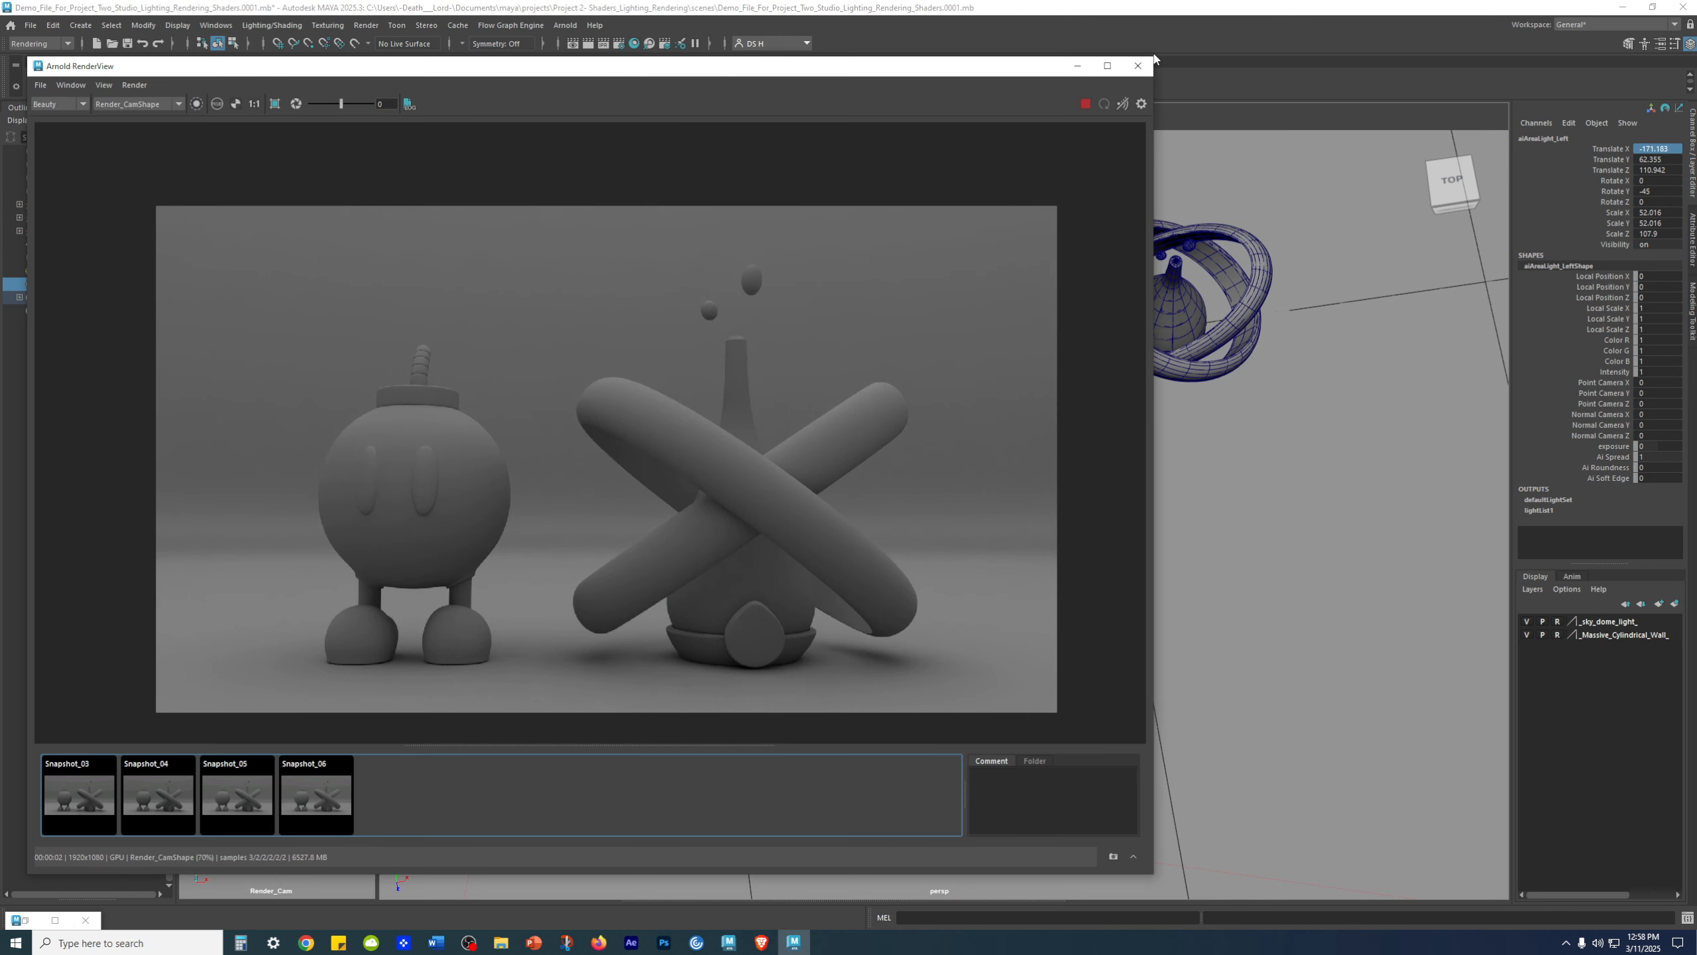
left_click_drag(1153, 59, 672, 60)
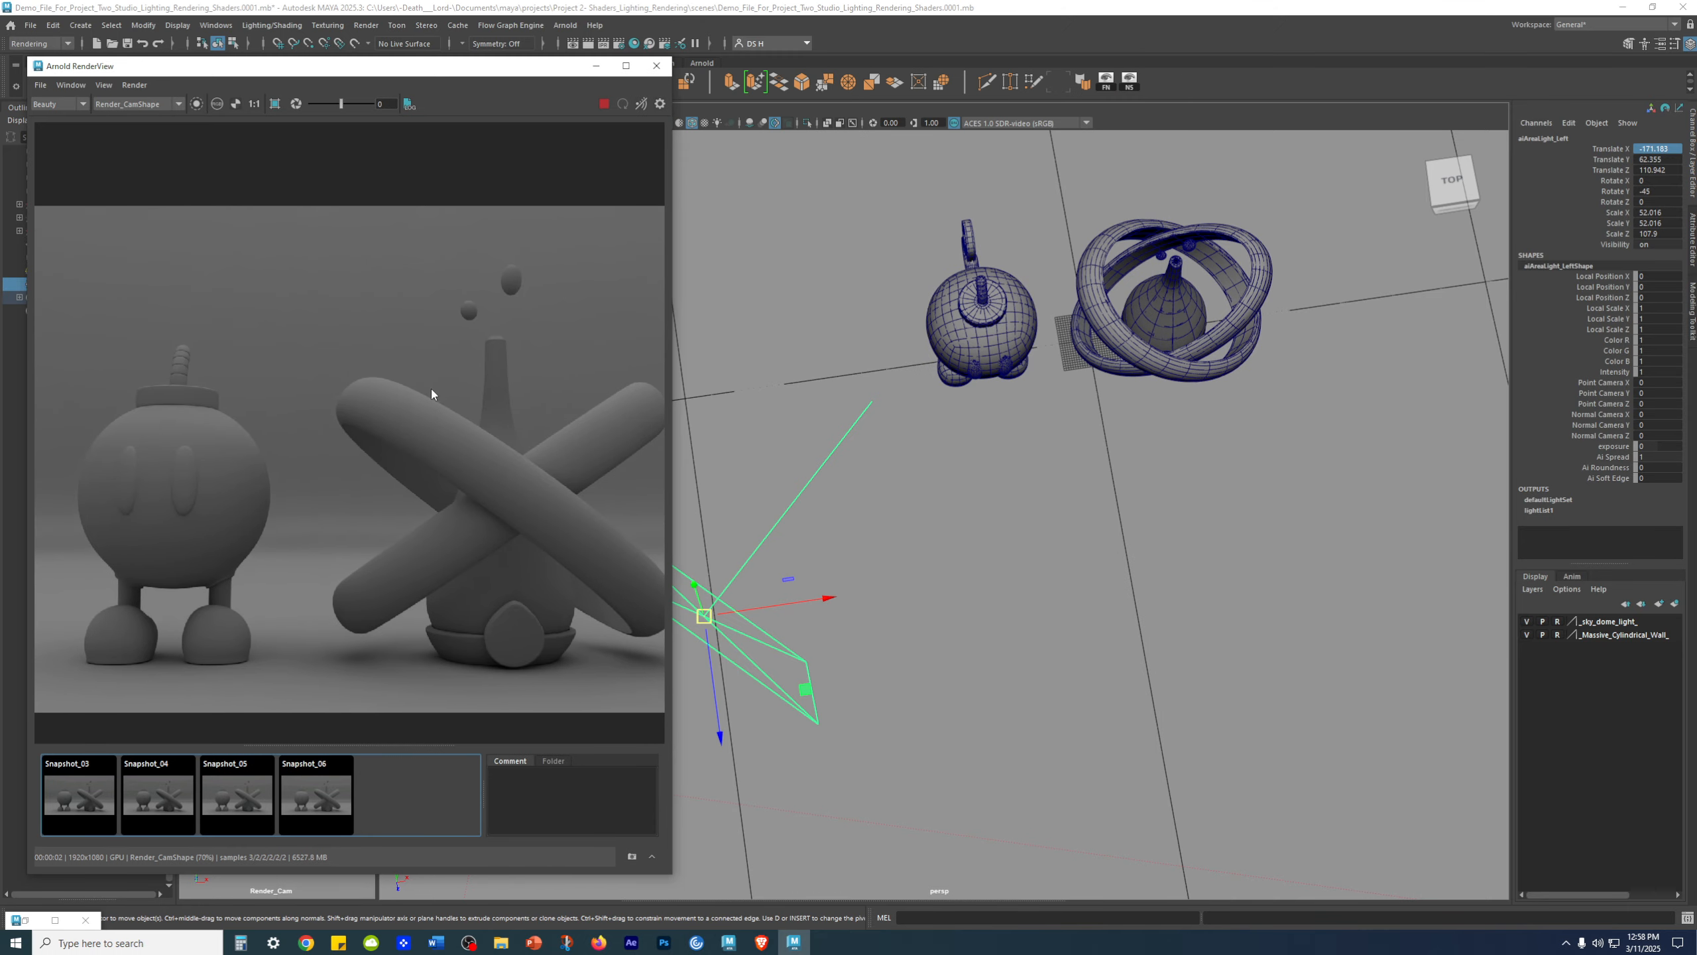
- Reduce the snapshot strip's height in the Arnold RenderView and fit the whole rendered image within the narrowed window
left_click_drag(399, 746, 396, 776)
middle_click_drag(433, 430, 391, 446)
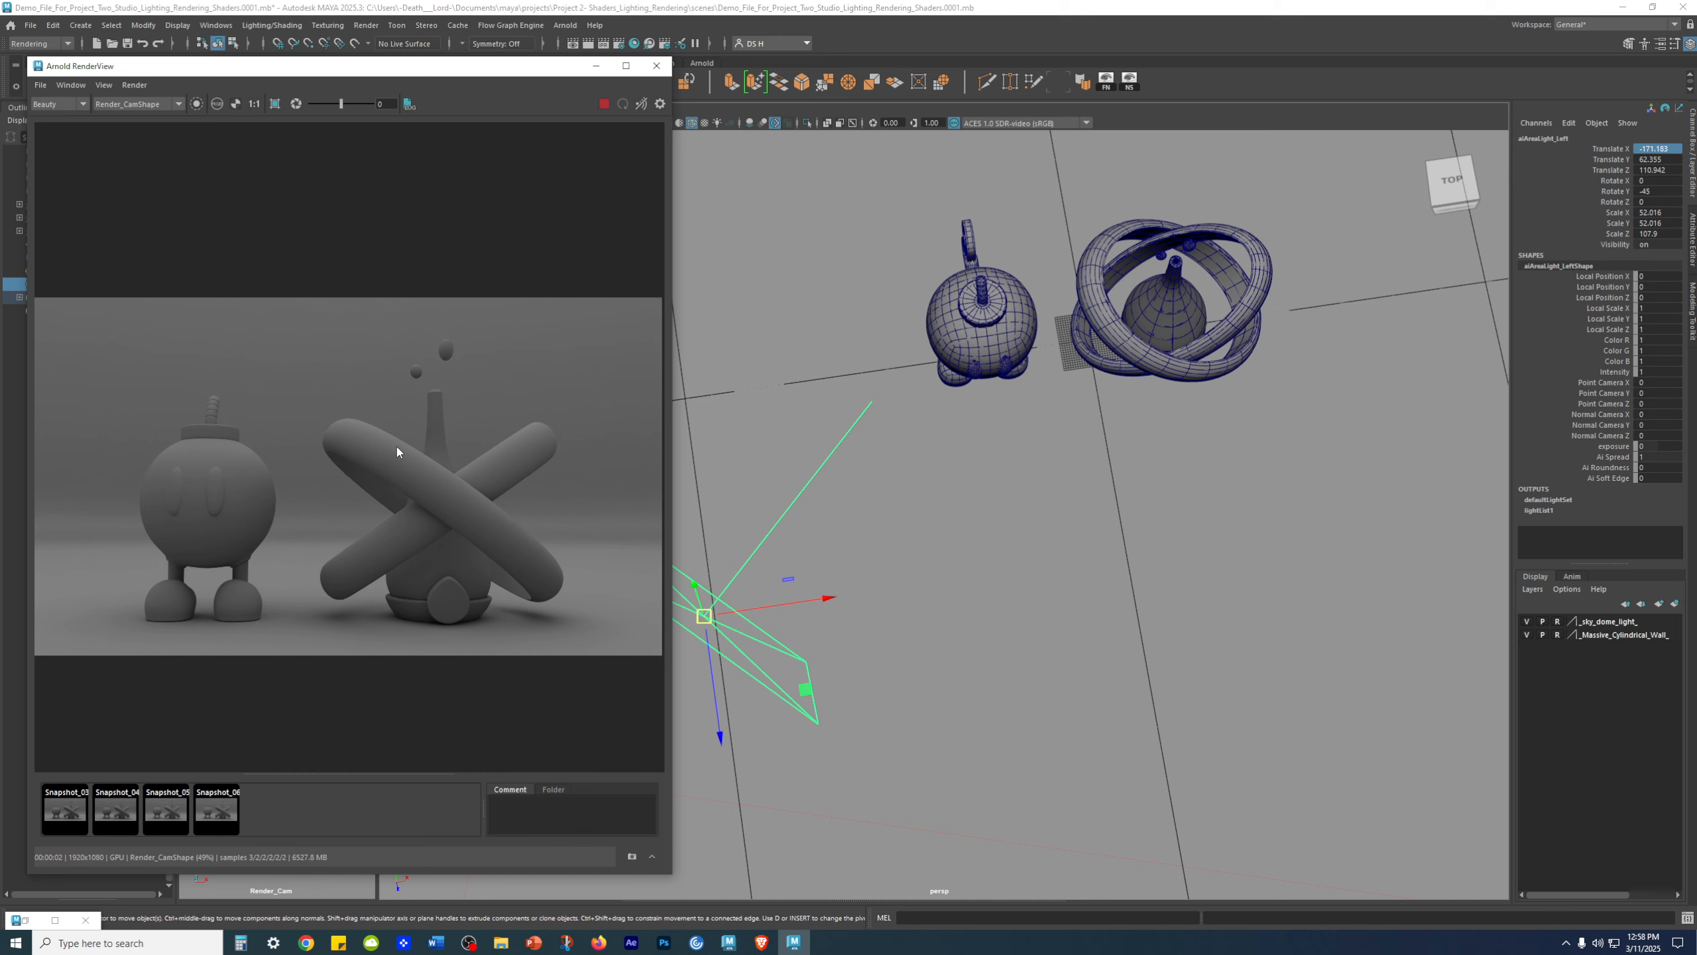
scroll(387, 446, "down", 1)
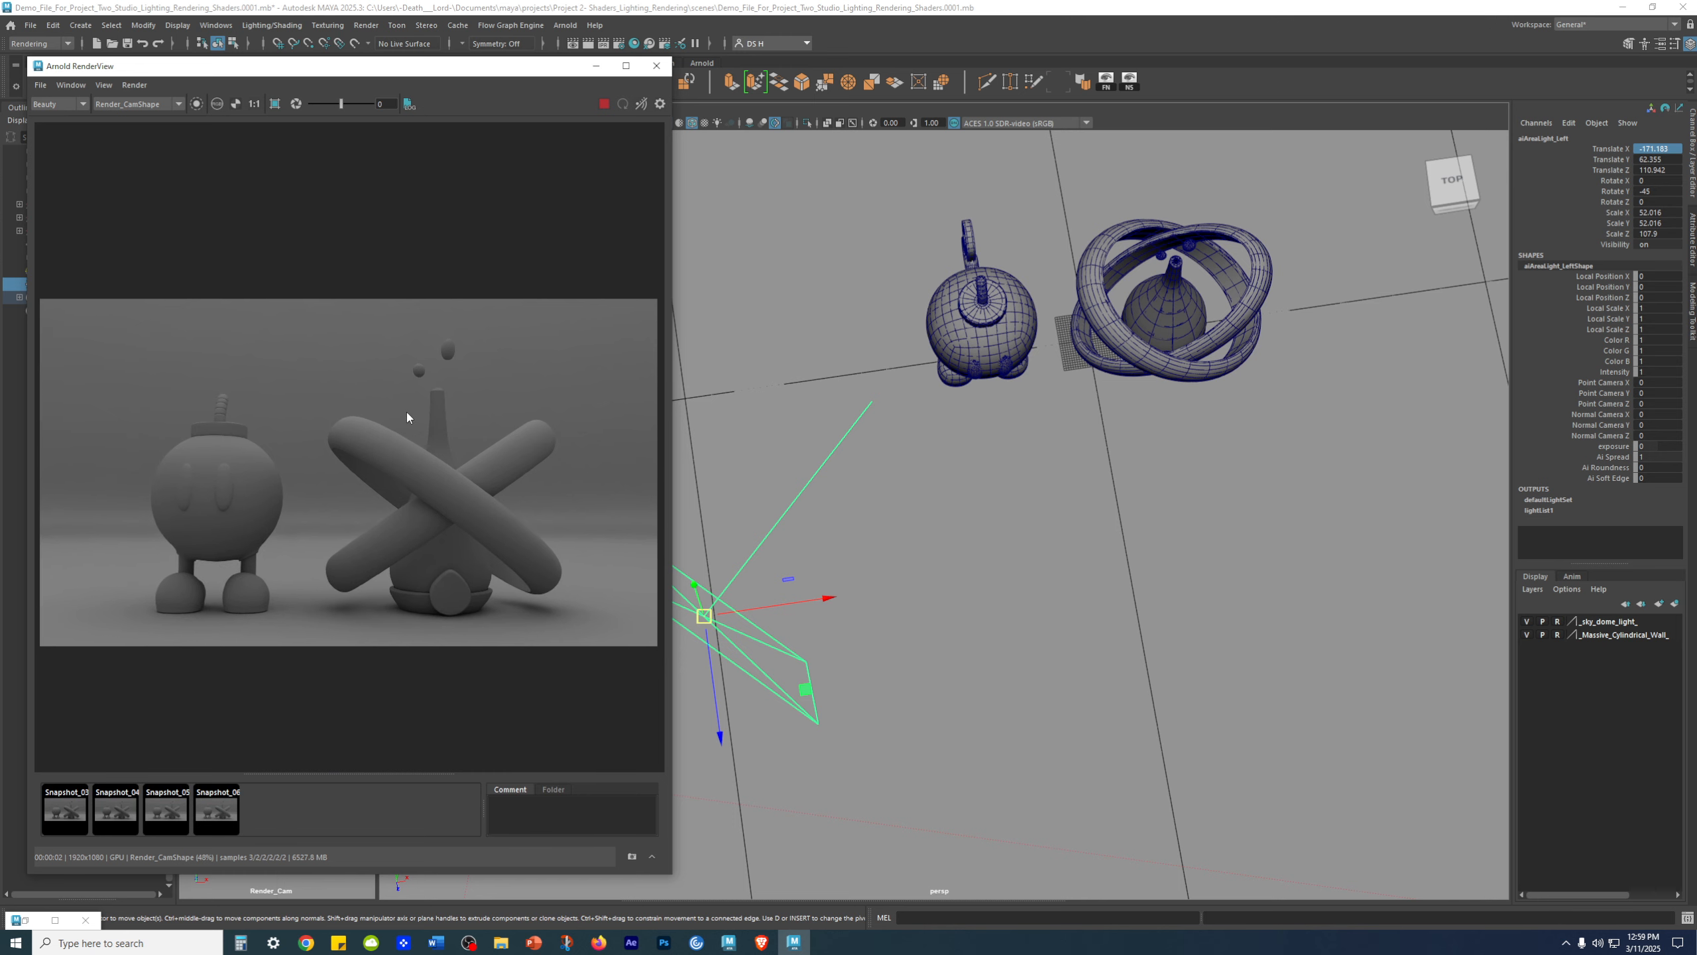
scroll(1040, 452, "up", 3)
- Save an incremental version of the scene and refresh the Arnold render
key("ctrl+alt+s")
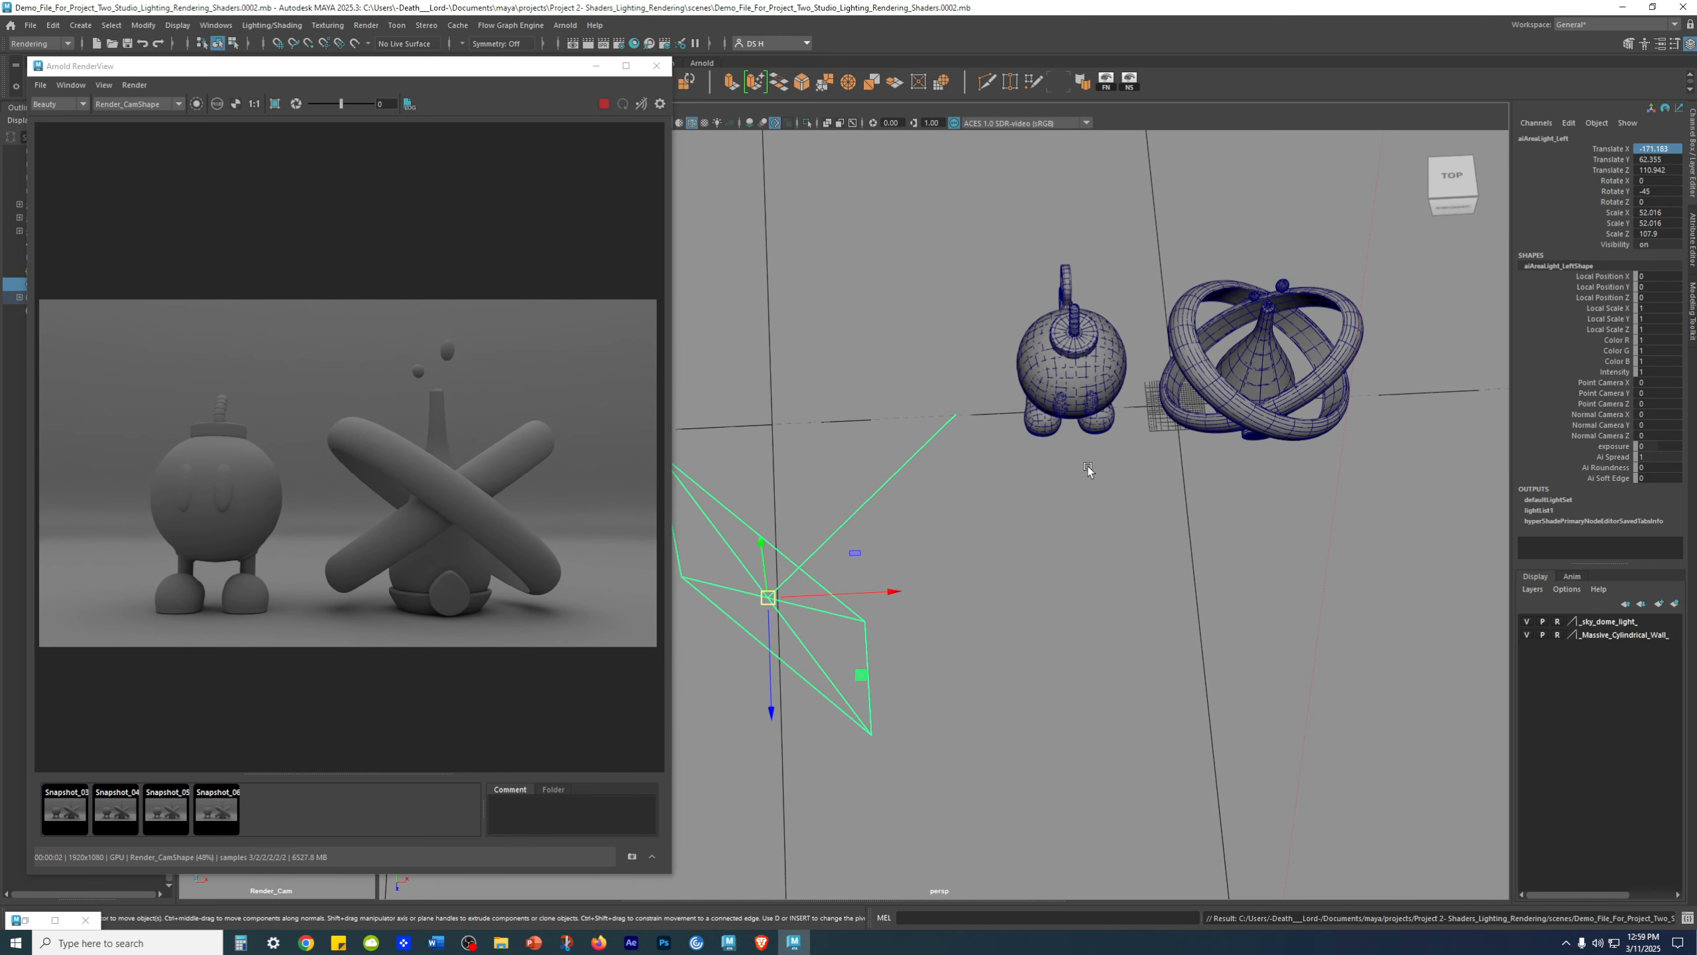
left_click_drag(1081, 444, 1140, 430, "alt")
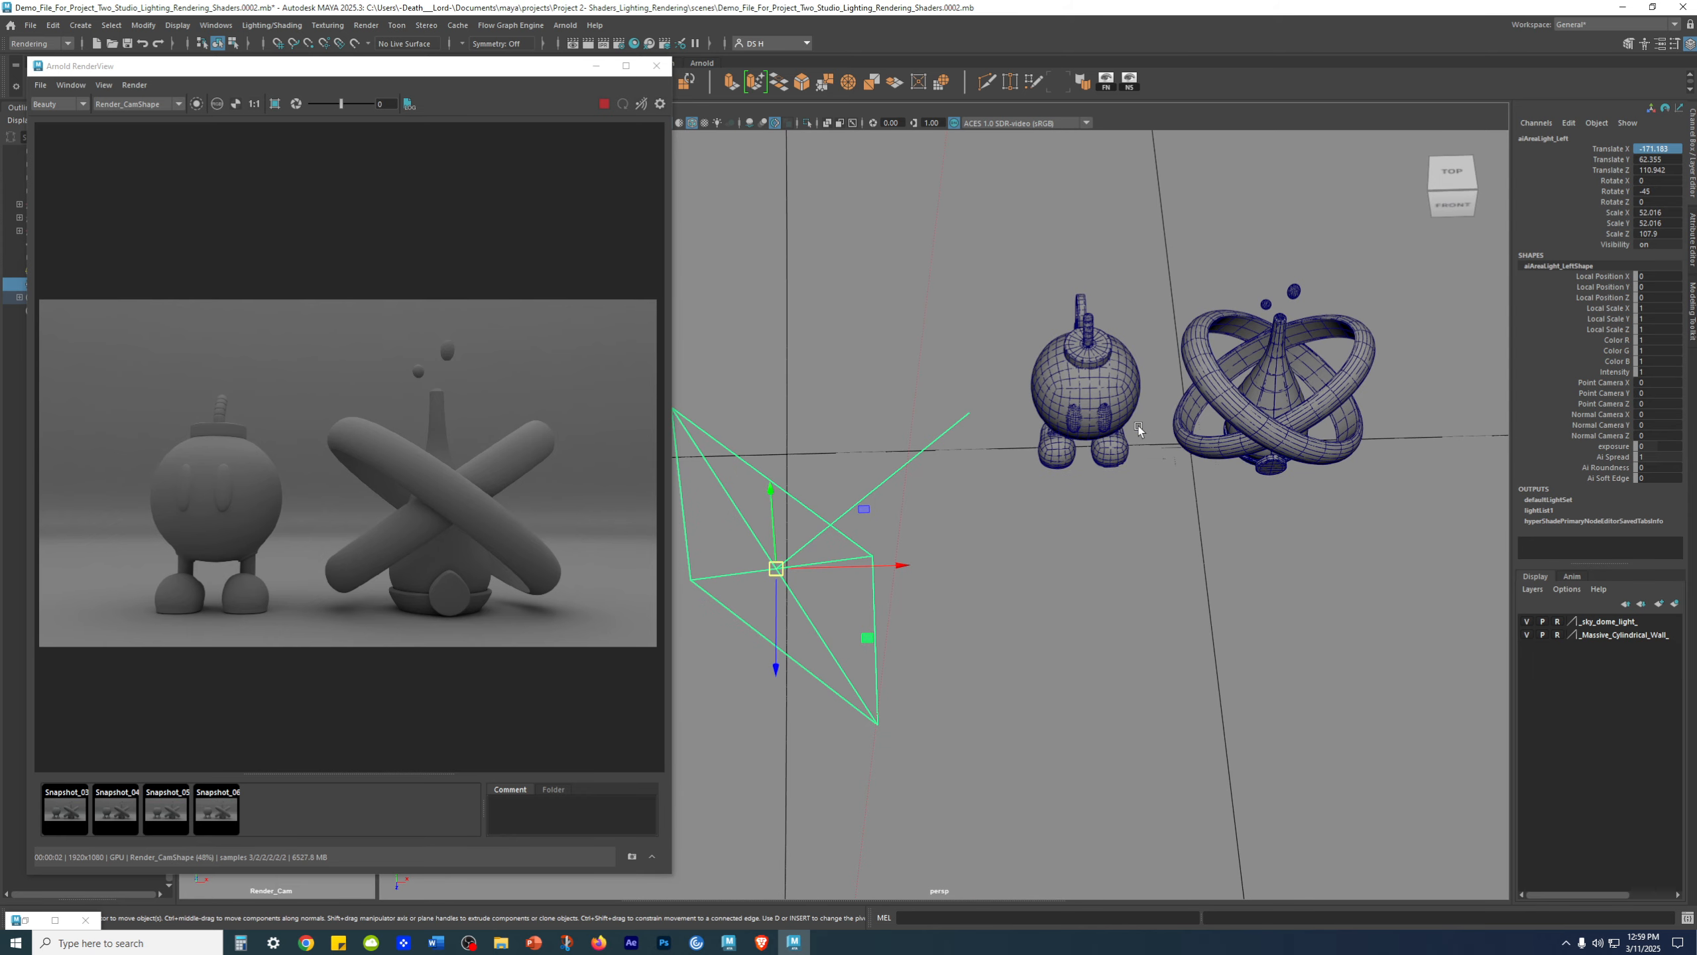
left_click(640, 104)
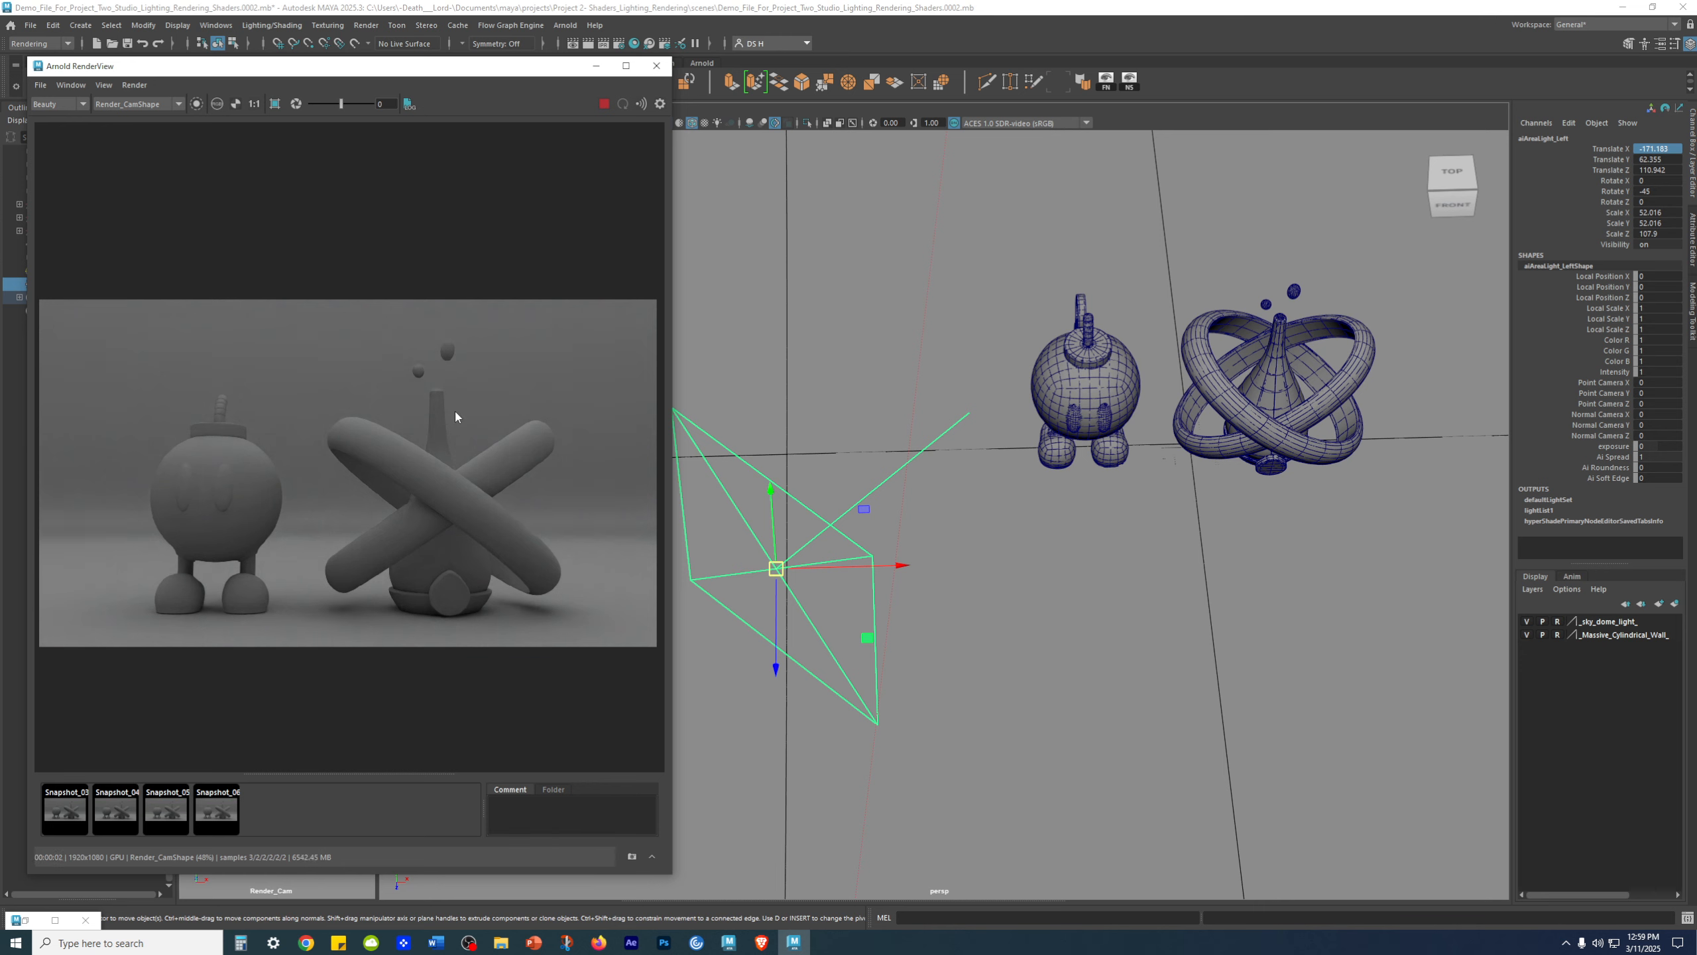
- Open the left area light's shape attributes and set its exposure to 5
left_click(219, 811)
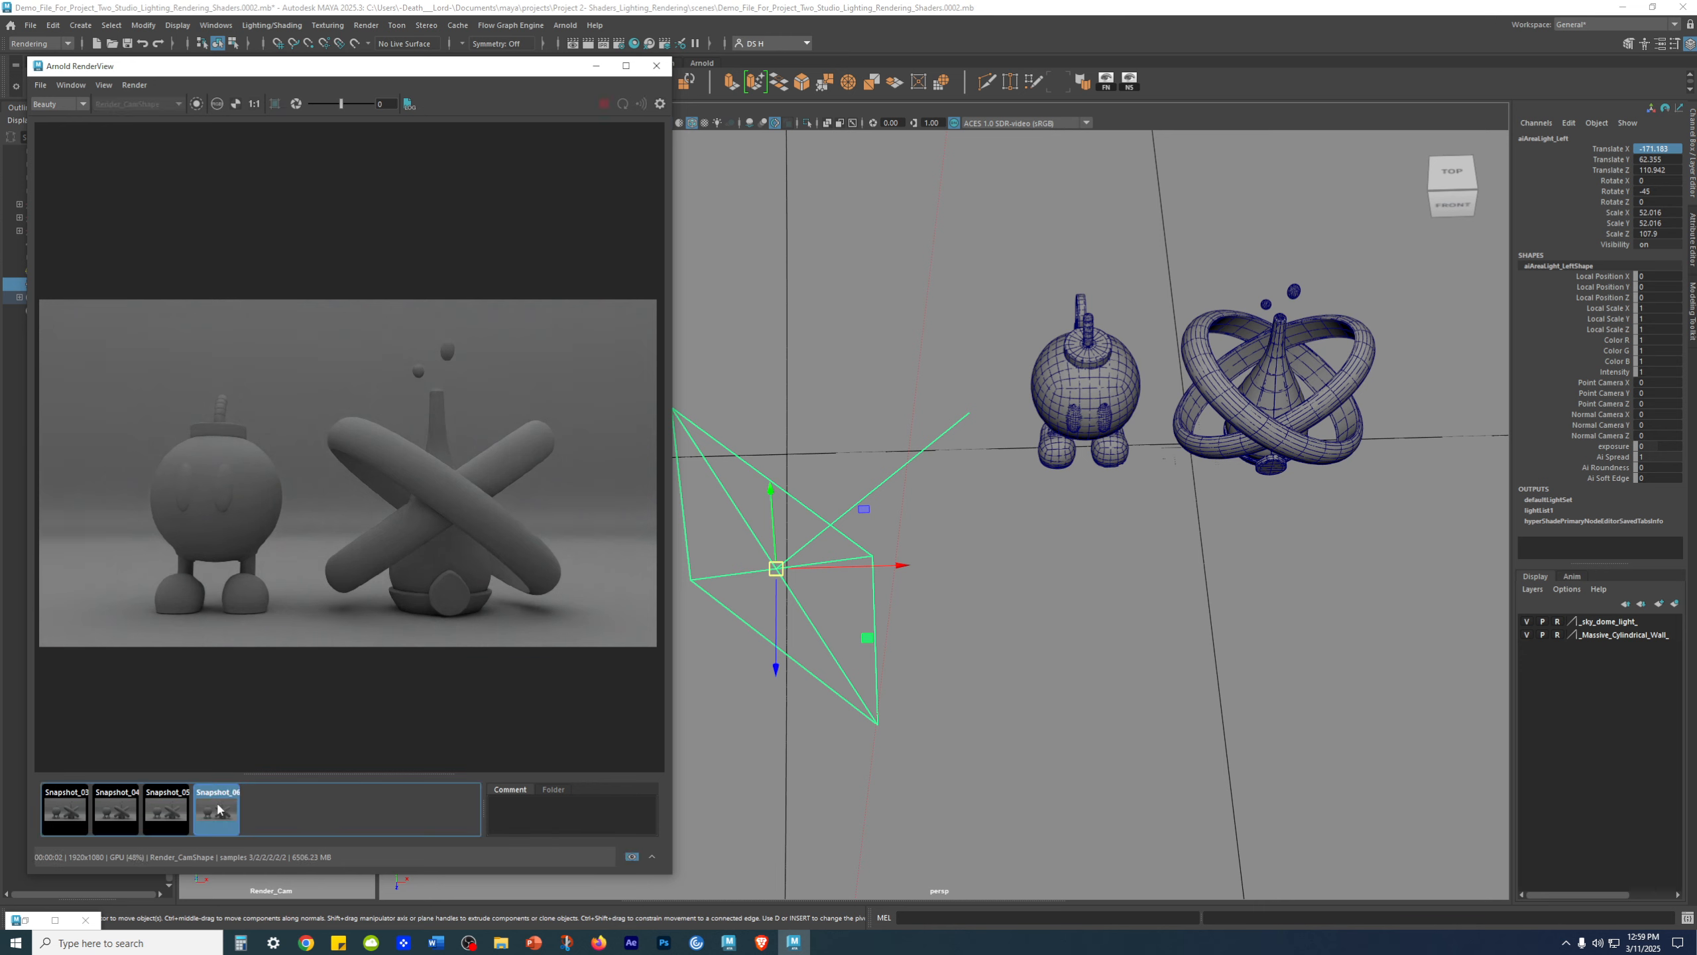
left_click(1689, 230)
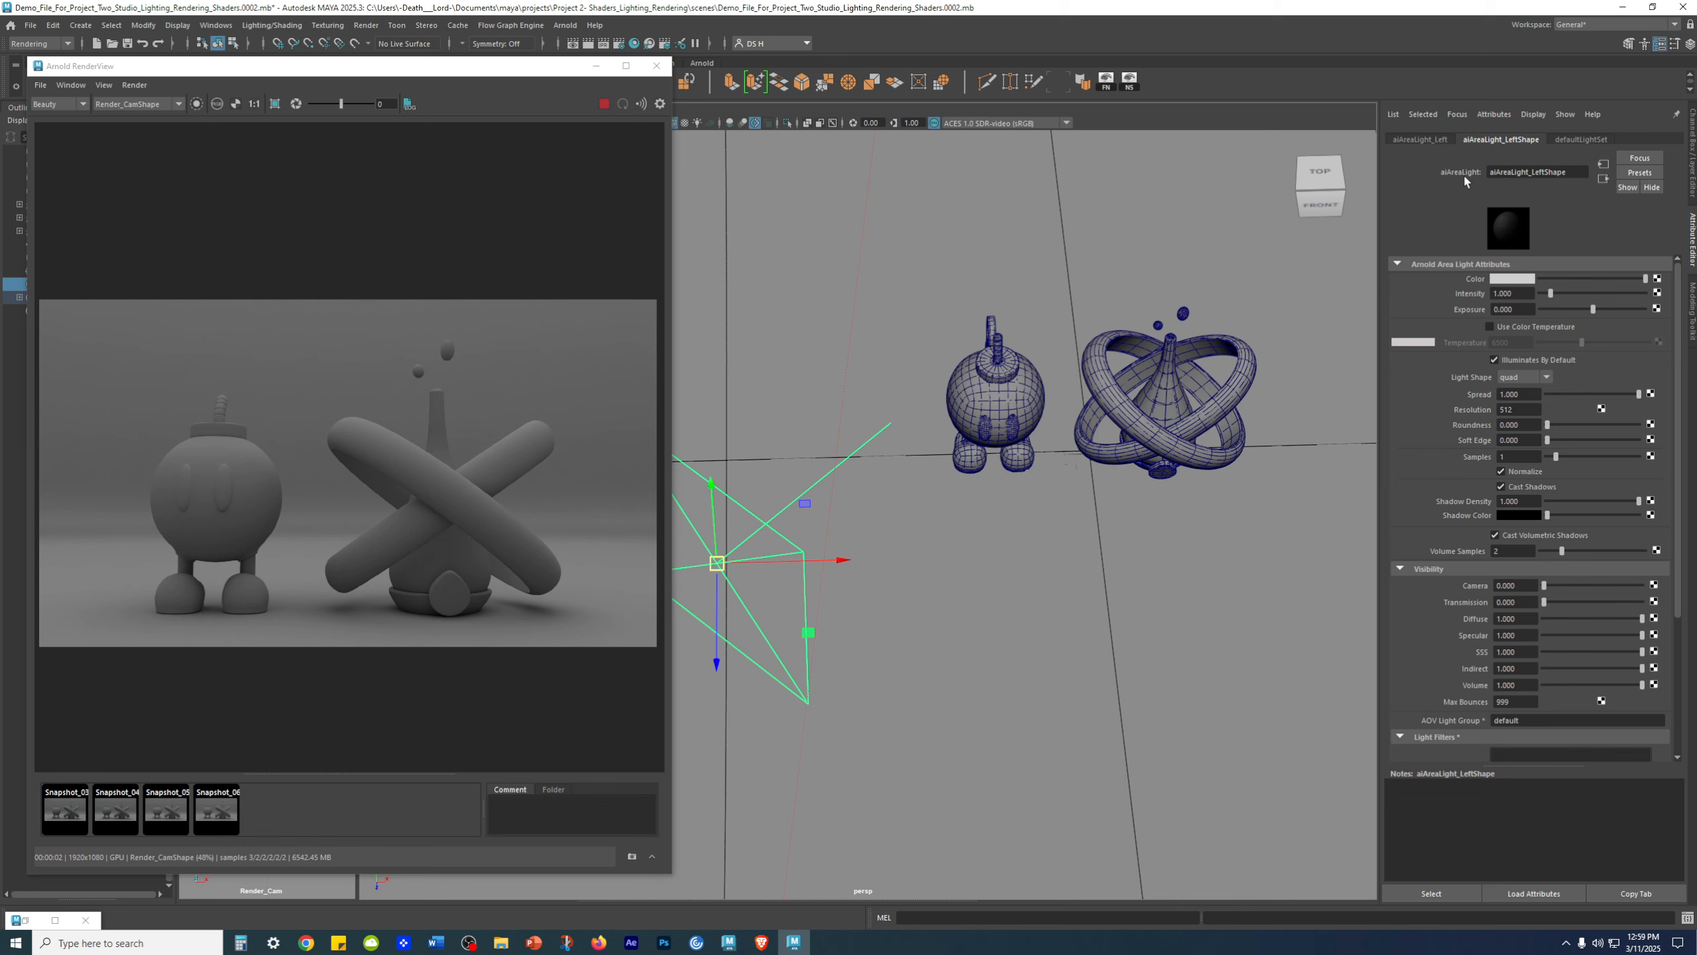
left_click(1517, 296)
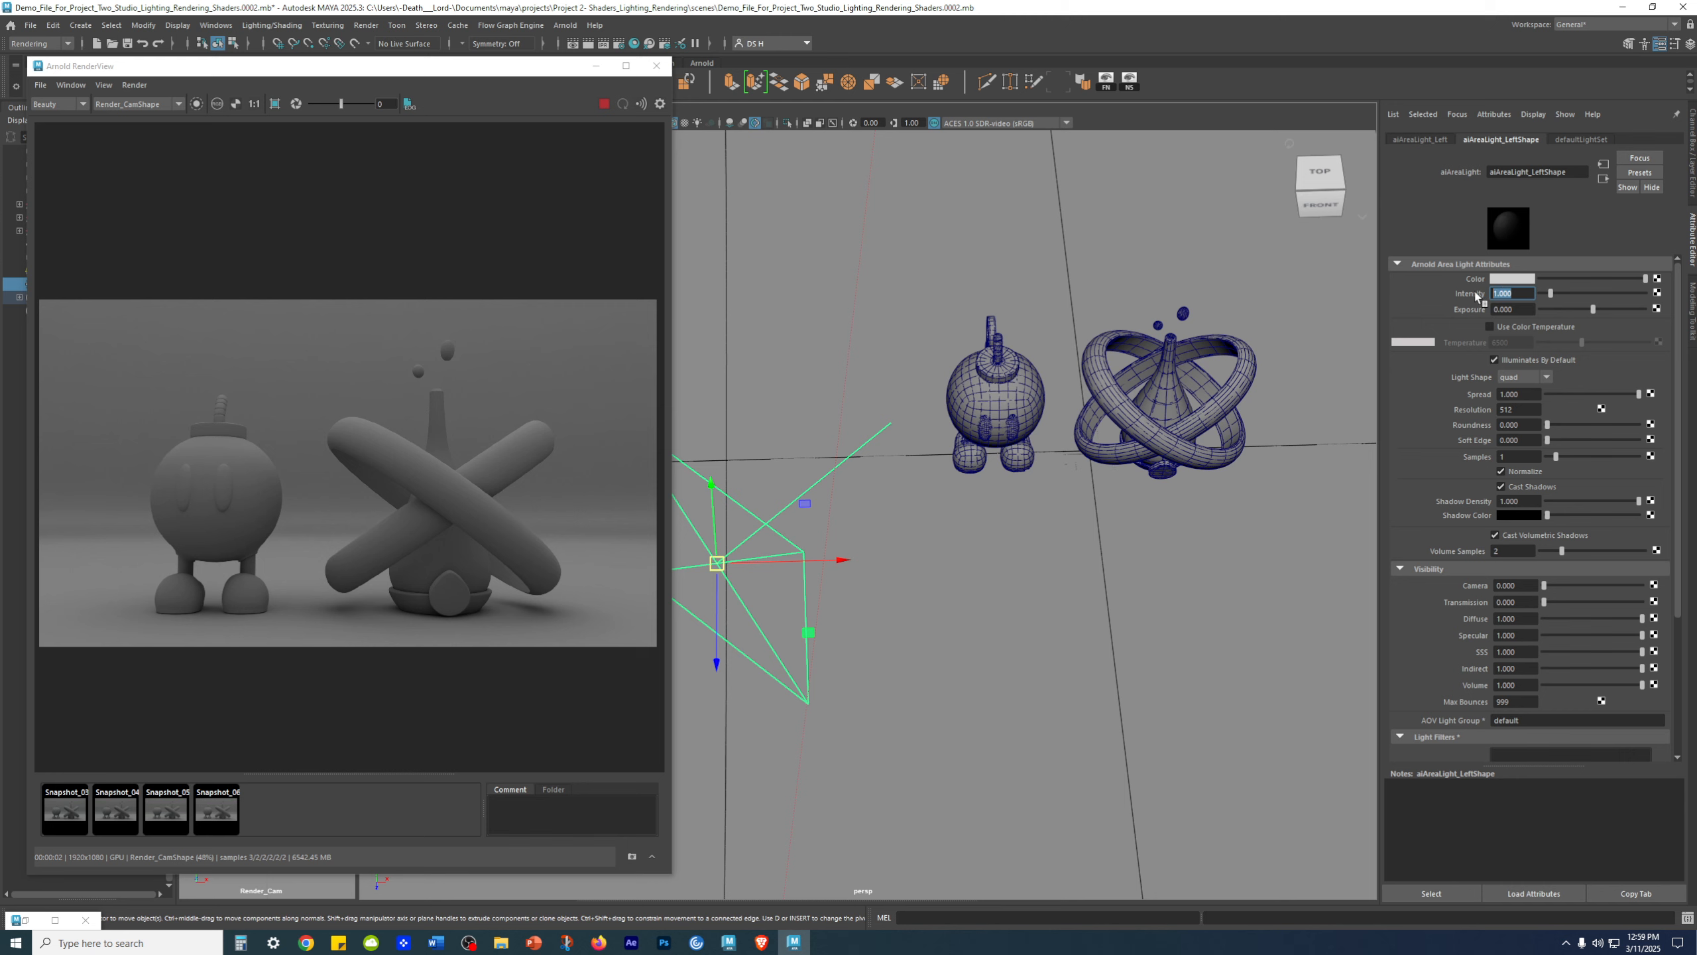
left_click(1516, 309)
left_click(1530, 309)
left_click_drag(1518, 309, 1436, 309)
type("5")
key("Return")
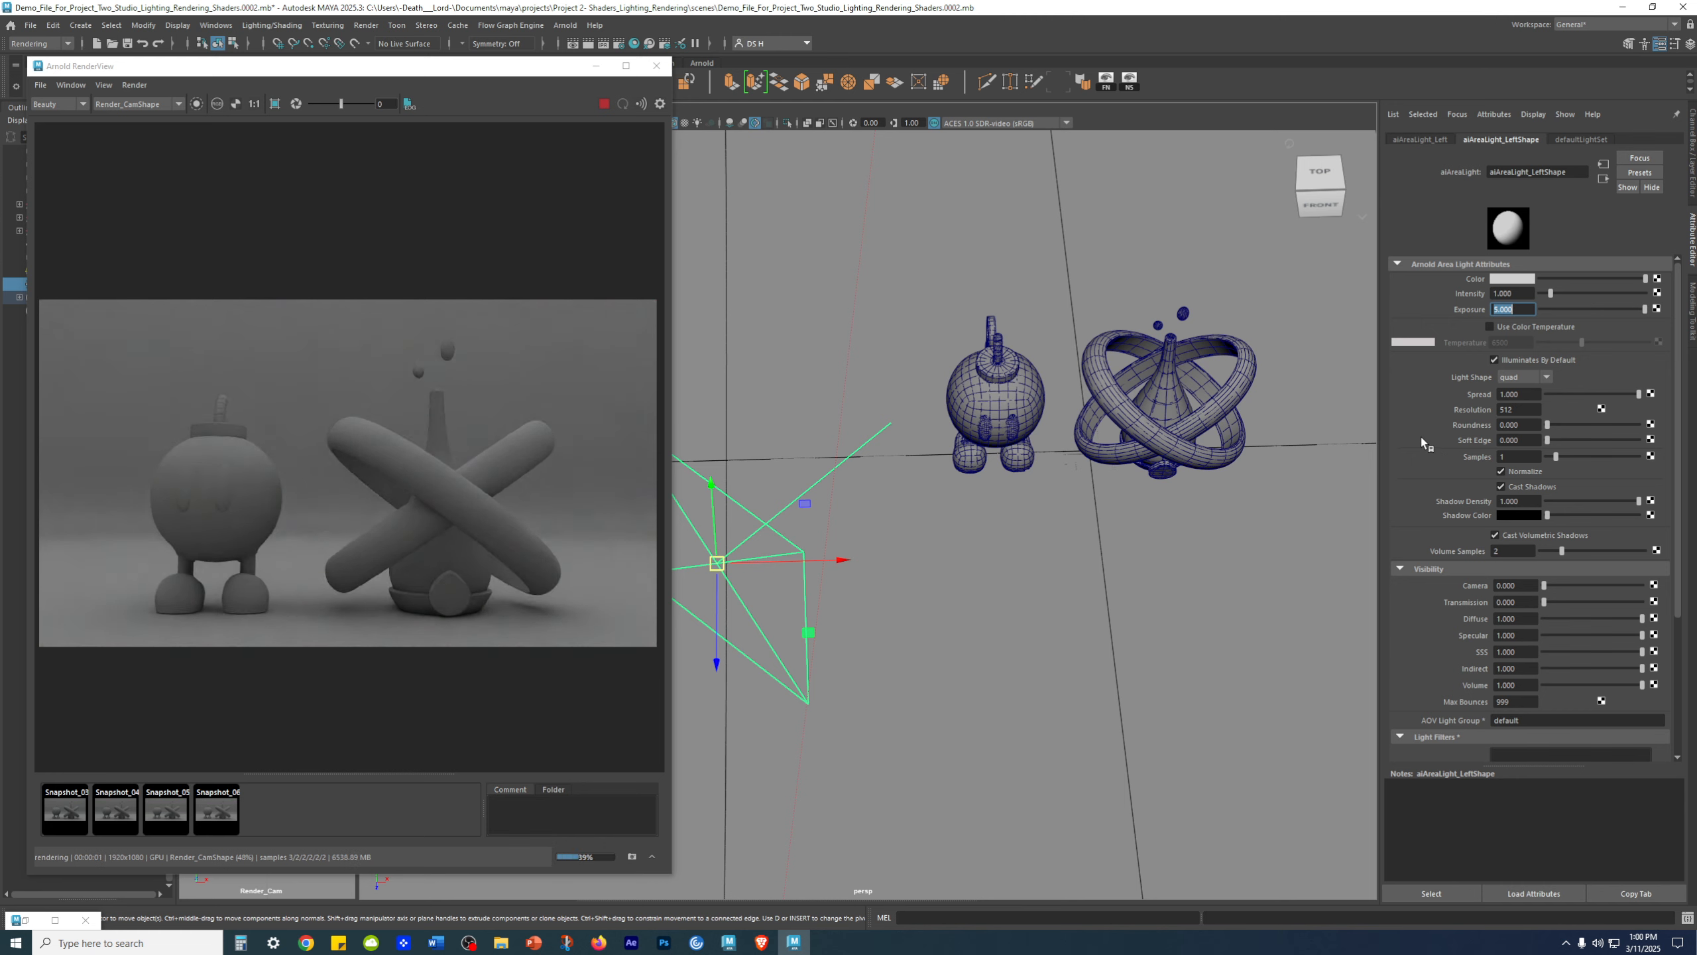
- Compare Snapshot_06 with the exposure 5 render, examining how the light changes both characters
left_click(210, 807)
left_click(211, 806)
left_click(212, 807)
left_click(212, 808)
left_click(213, 809)
scroll(381, 588, "up", 2)
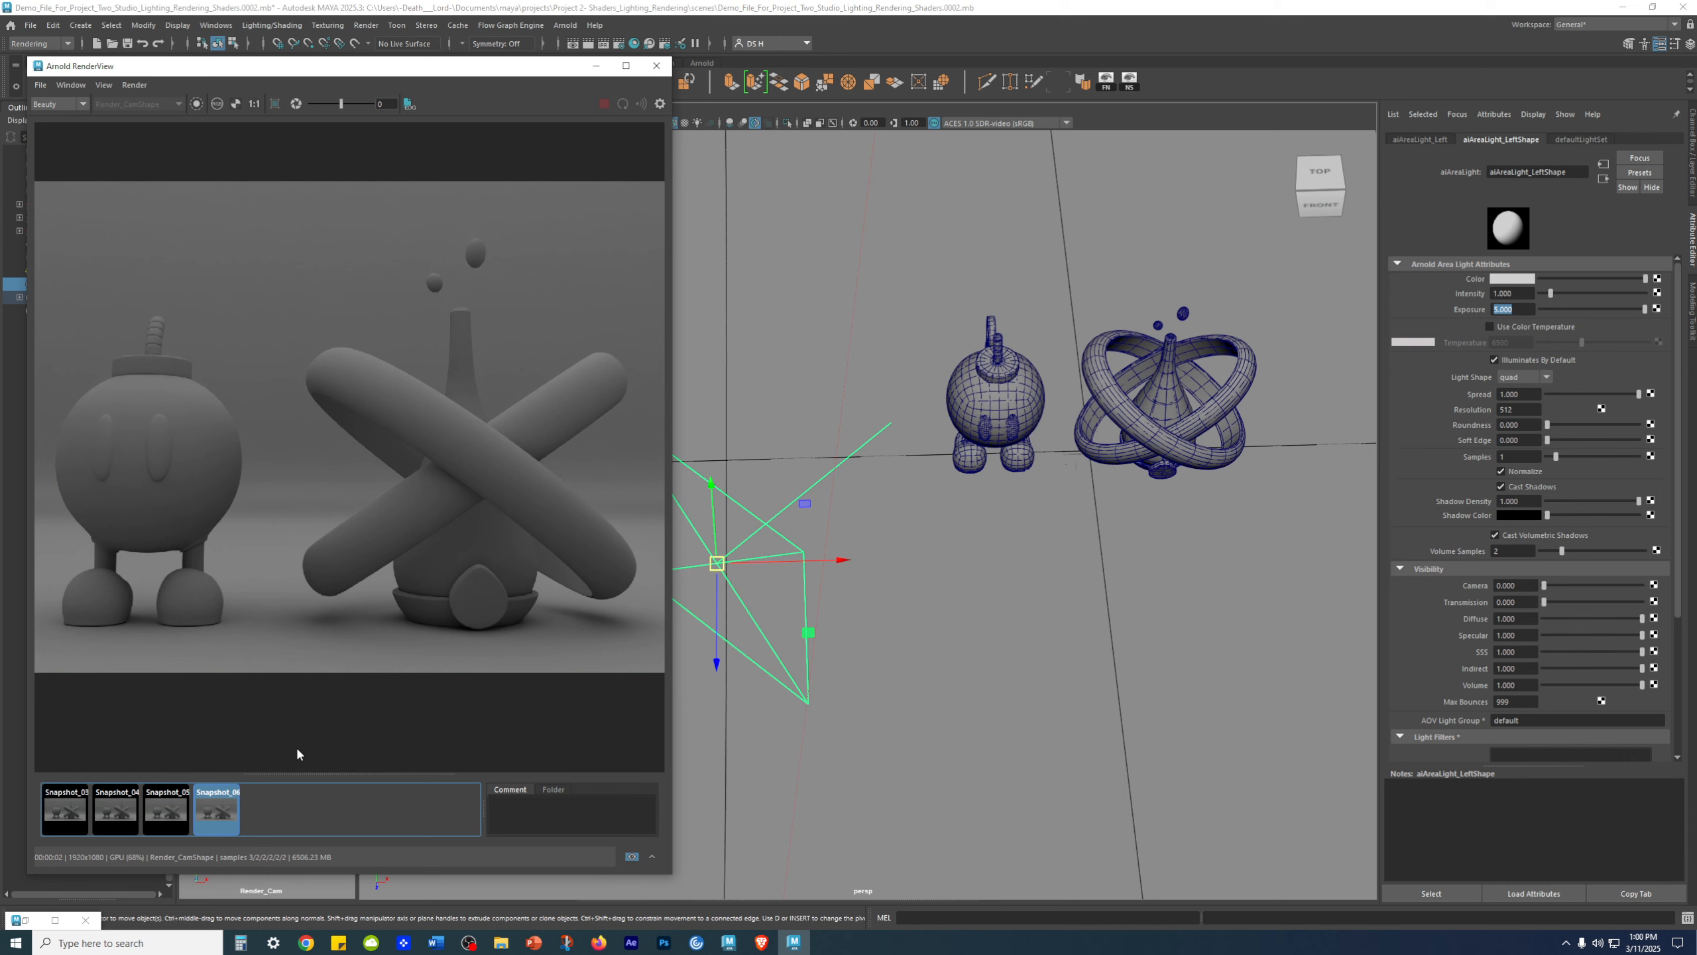
left_click(217, 804)
left_click(219, 805)
left_click(221, 805)
left_click(223, 806)
left_click(225, 806)
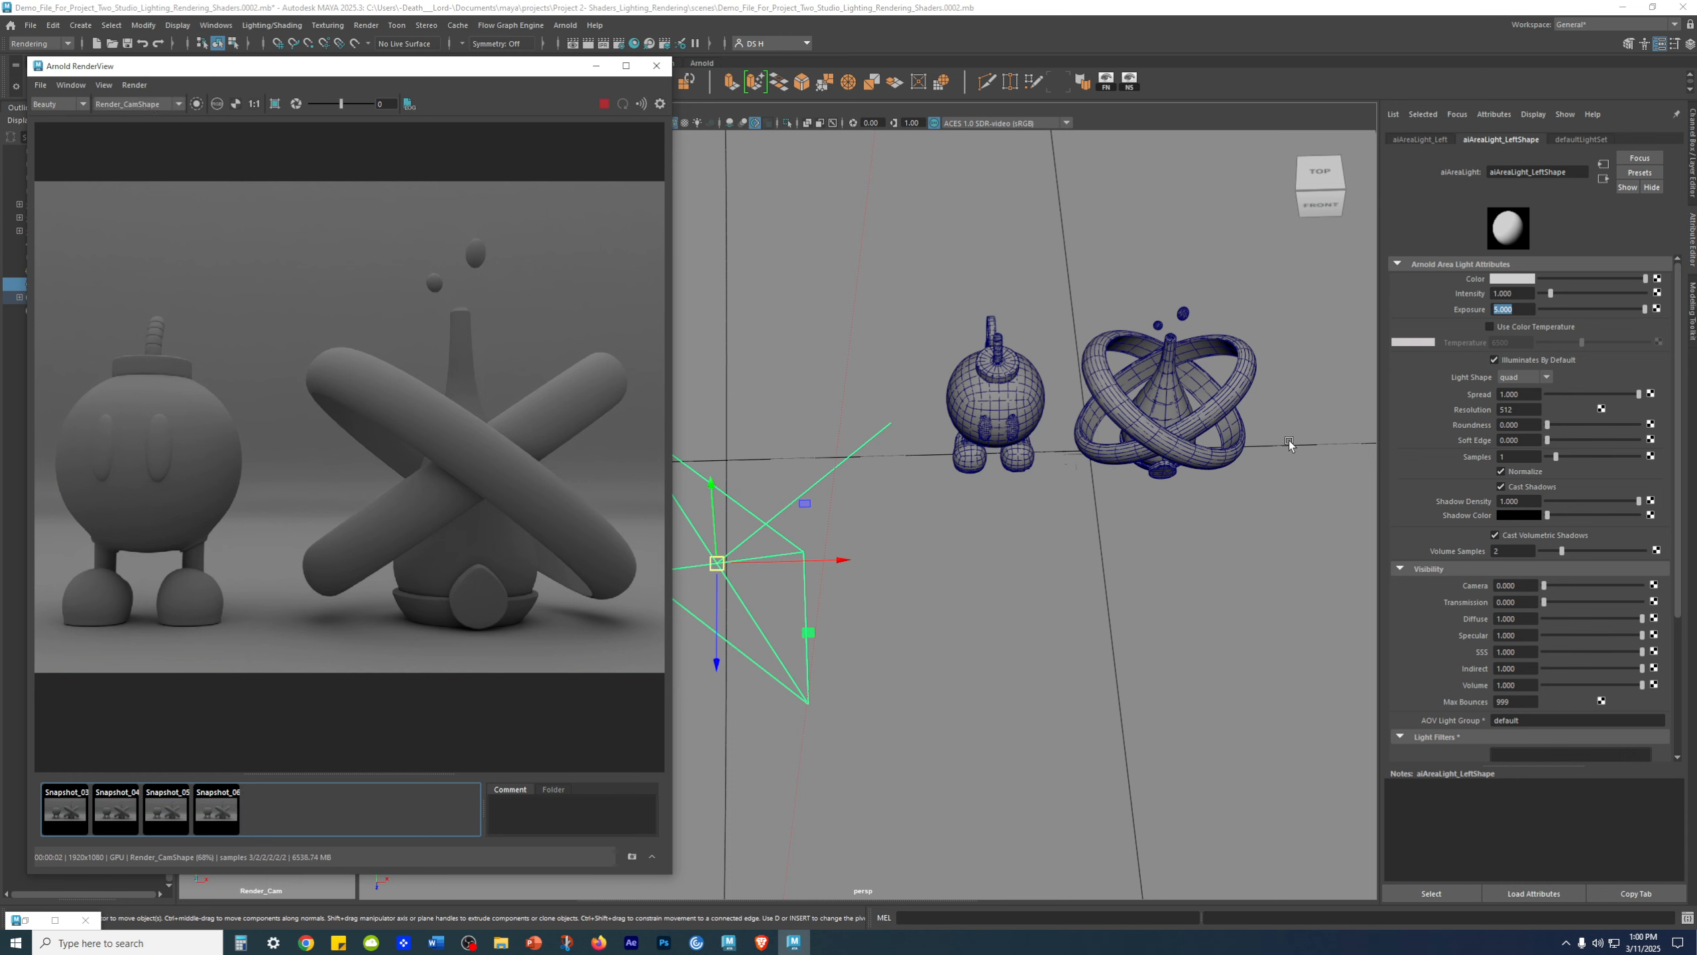
- Lower the left area light to a height of about 22.8 and check the full rendered image
left_click_drag(1109, 495, 1008, 342, "alt")
left_click_drag(906, 452, 988, 483, "alt")
right_click_drag(988, 482, 1035, 493, "alt")
middle_click_drag(935, 521, 931, 551, "alt")
left_click_drag(932, 551, 821, 541, "alt")
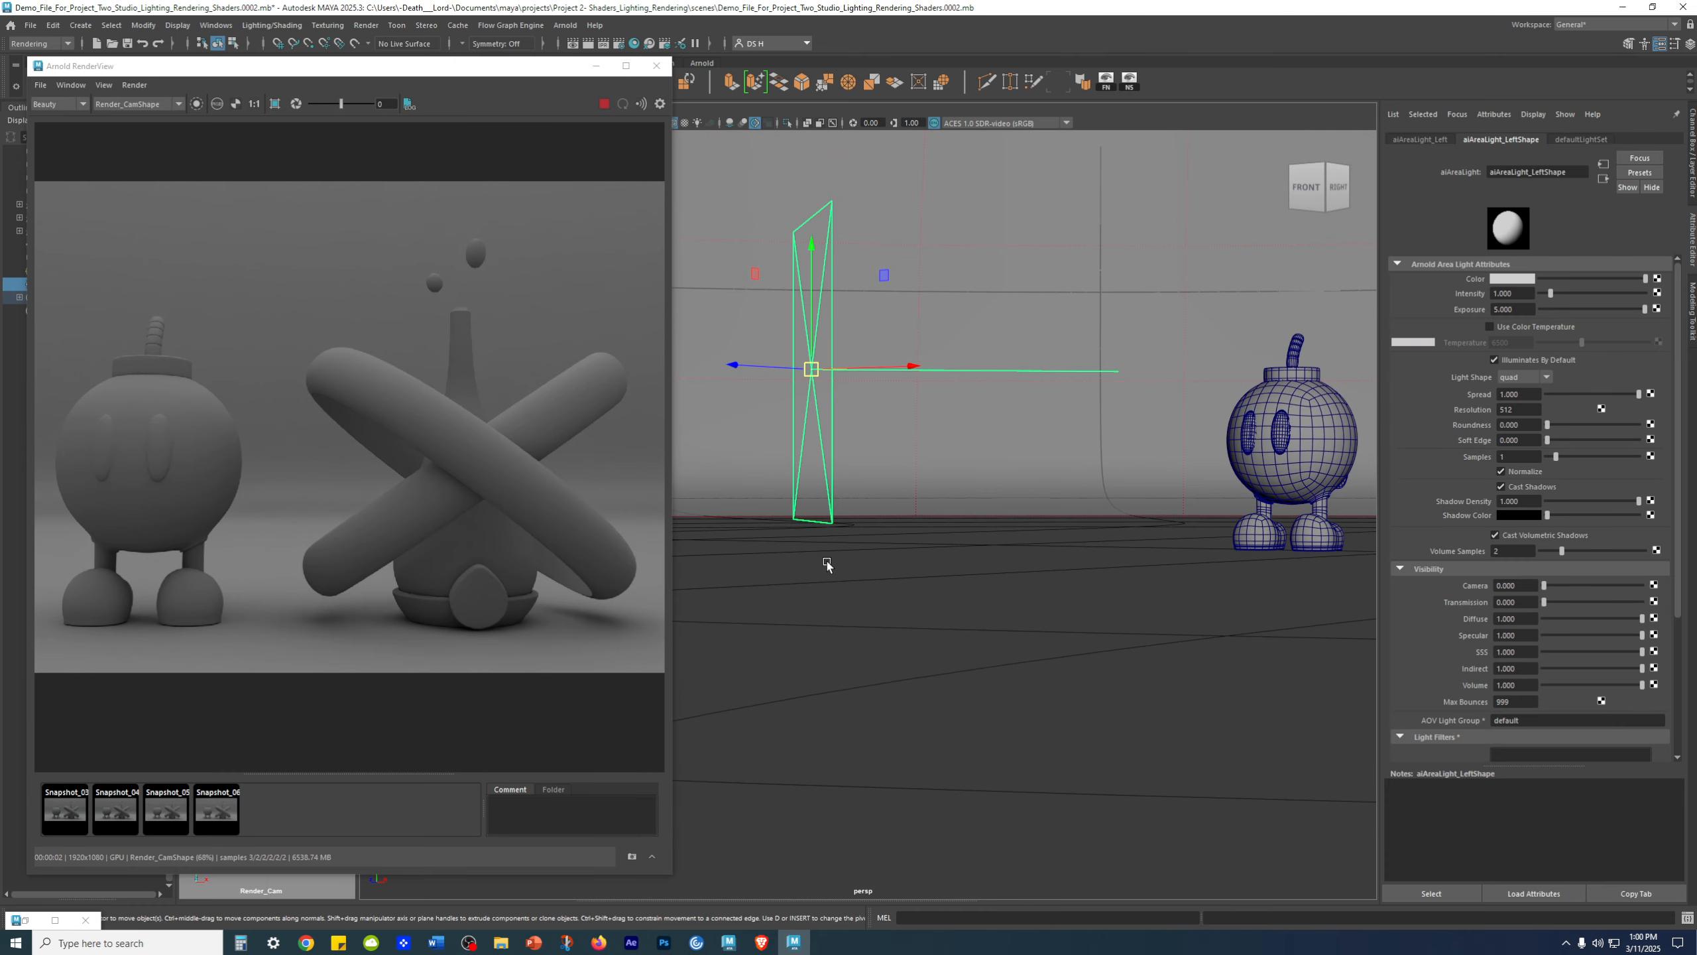
left_click_drag(813, 252, 817, 362)
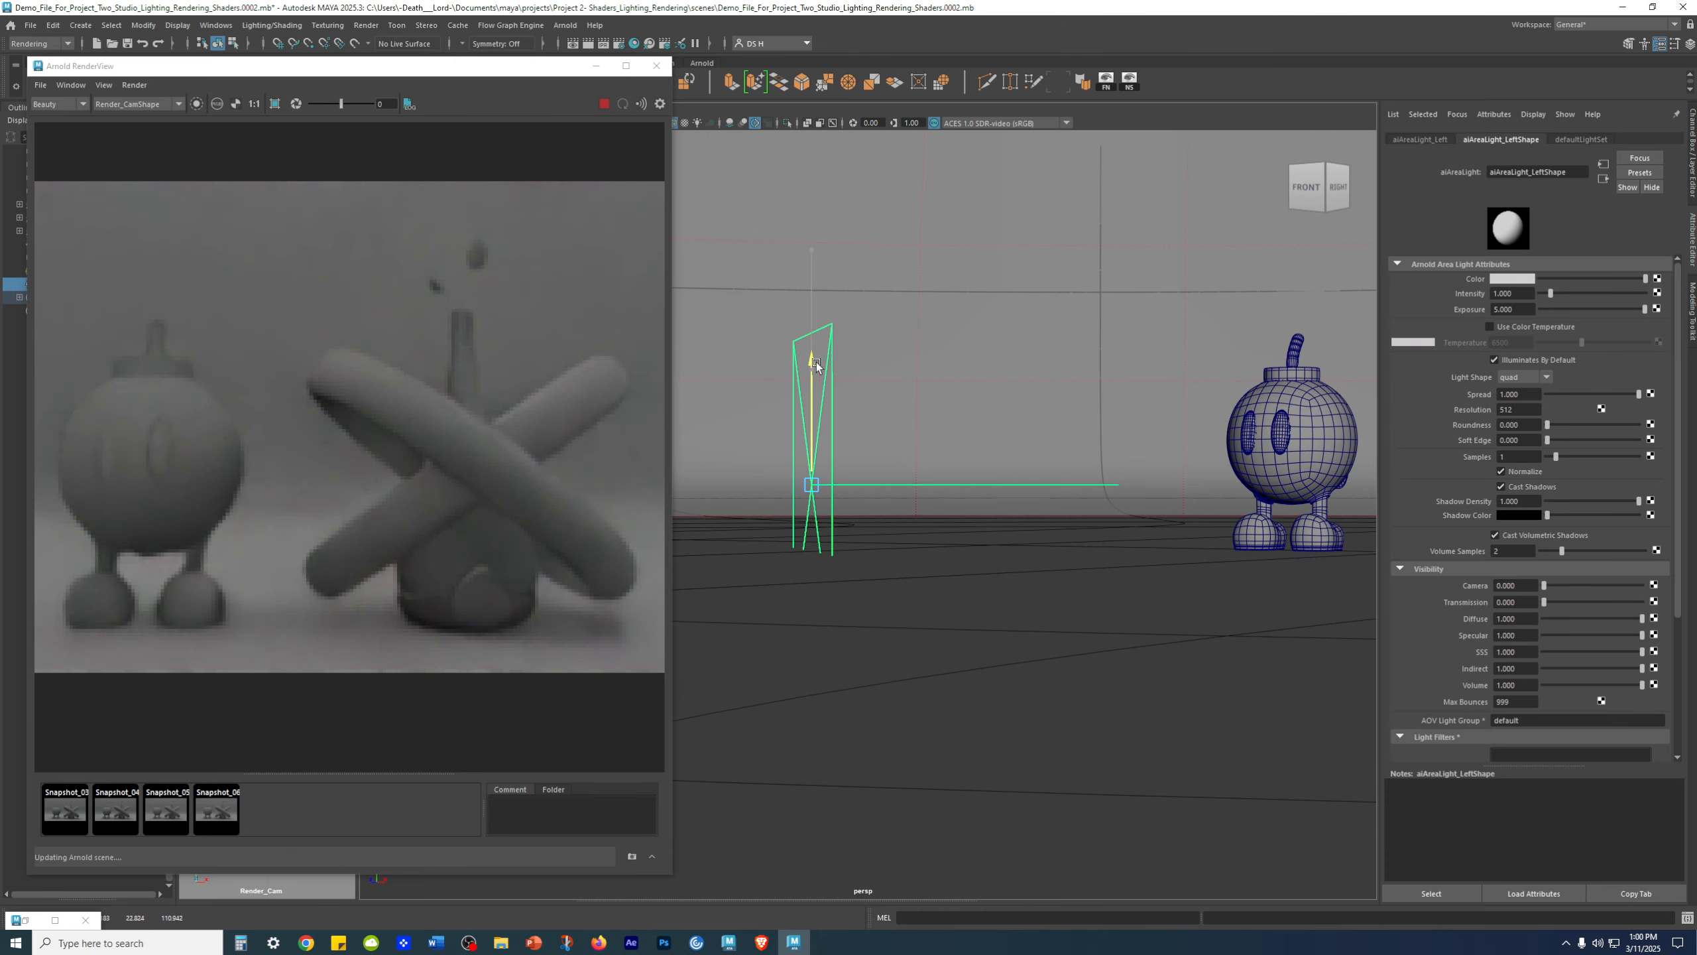
scroll(374, 482, "down", 3)
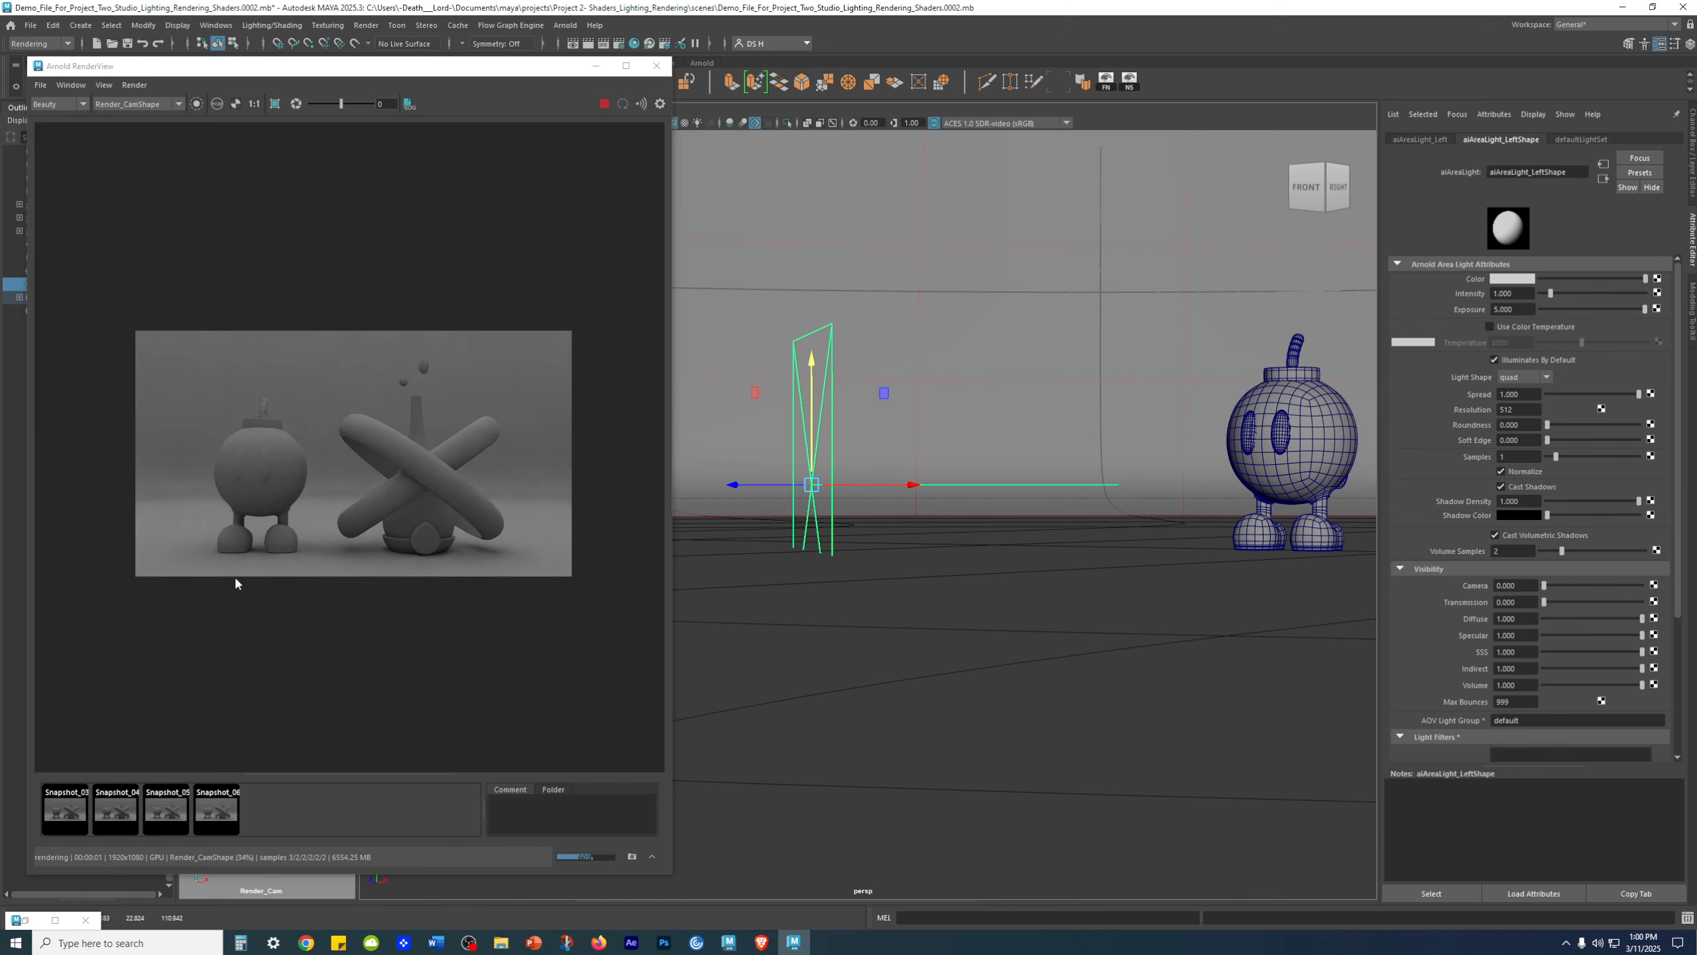
- Switch the Move tool to object orientation and move the left area light along its aiming direction toward the bomb character
mouse_move(928, 484)
left_mouse_down("alt")
mouse_move(929, 533)
mouse_move(953, 495)
left_mouse_up("alt")
left_click_drag(1006, 436, 992, 377, "alt")
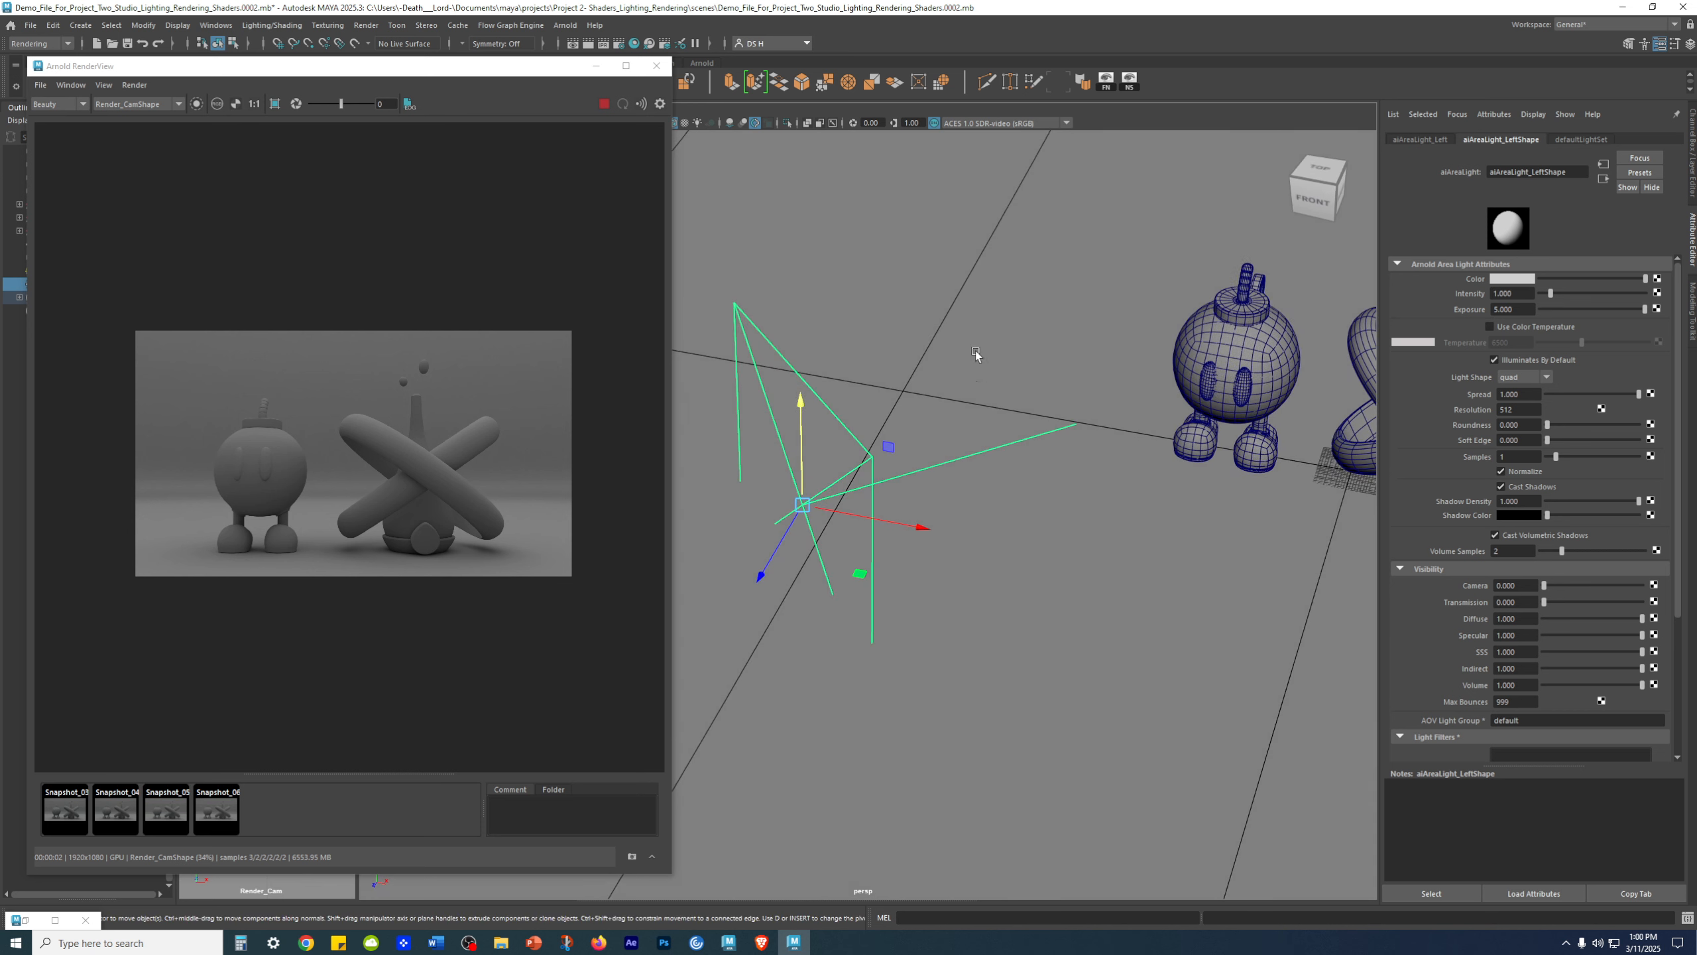
left_click_drag(963, 462, 979, 461, "alt")
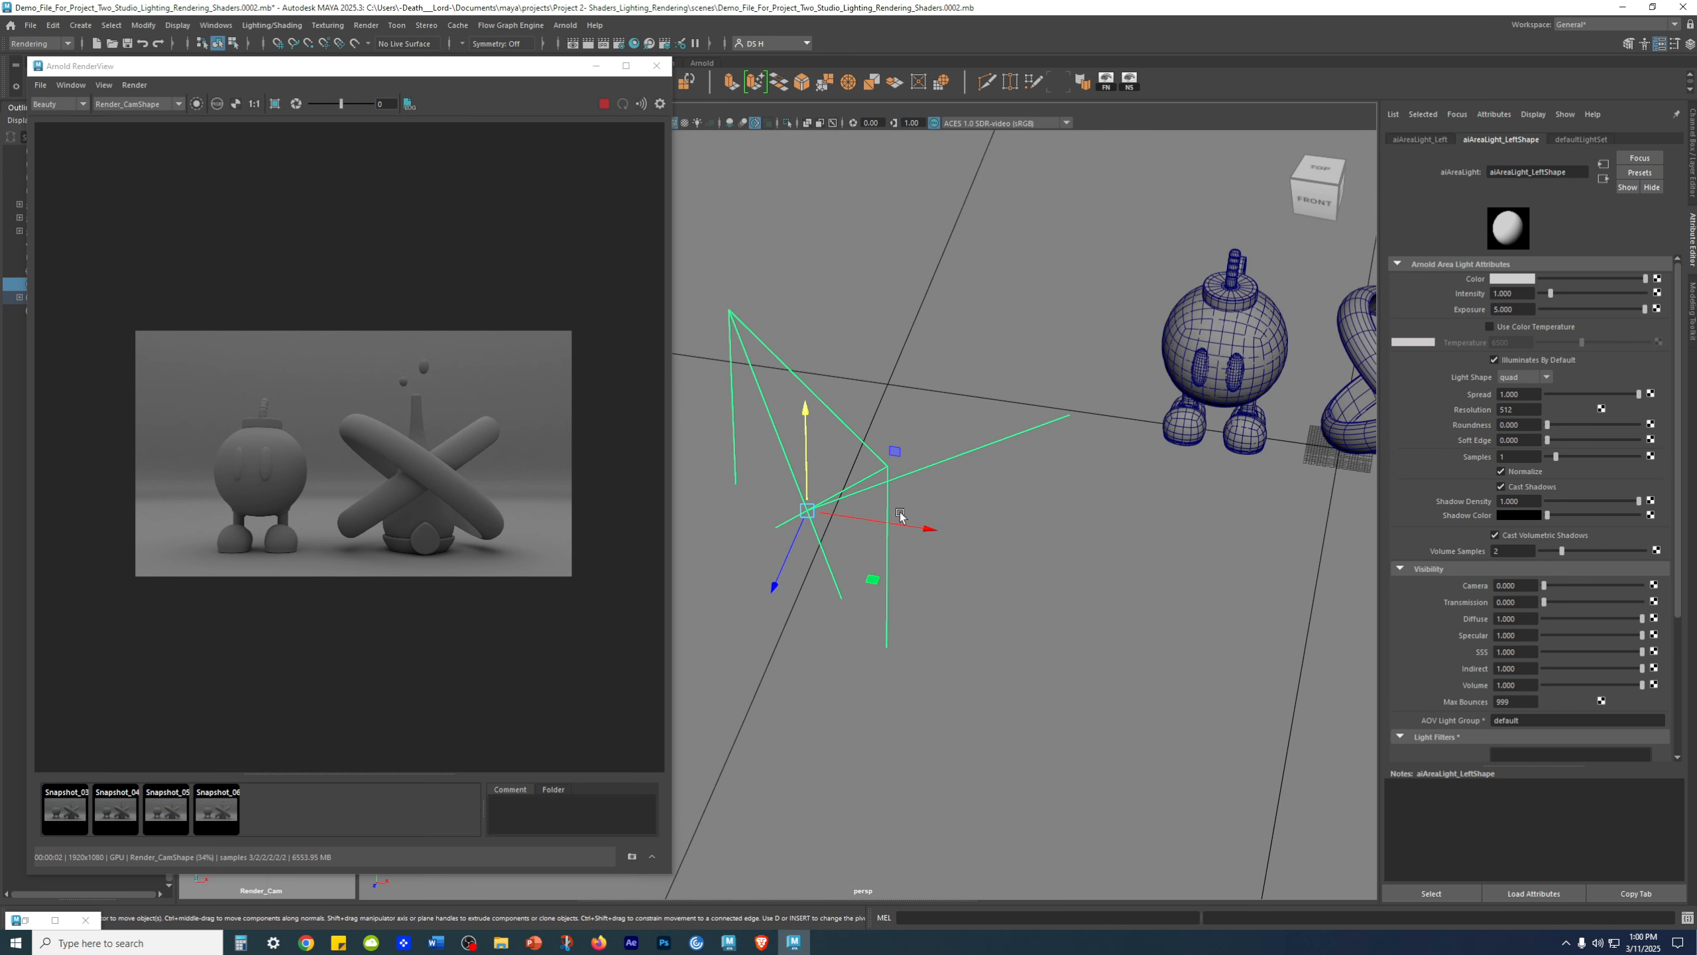
left_click_drag(838, 480, 855, 480, "alt")
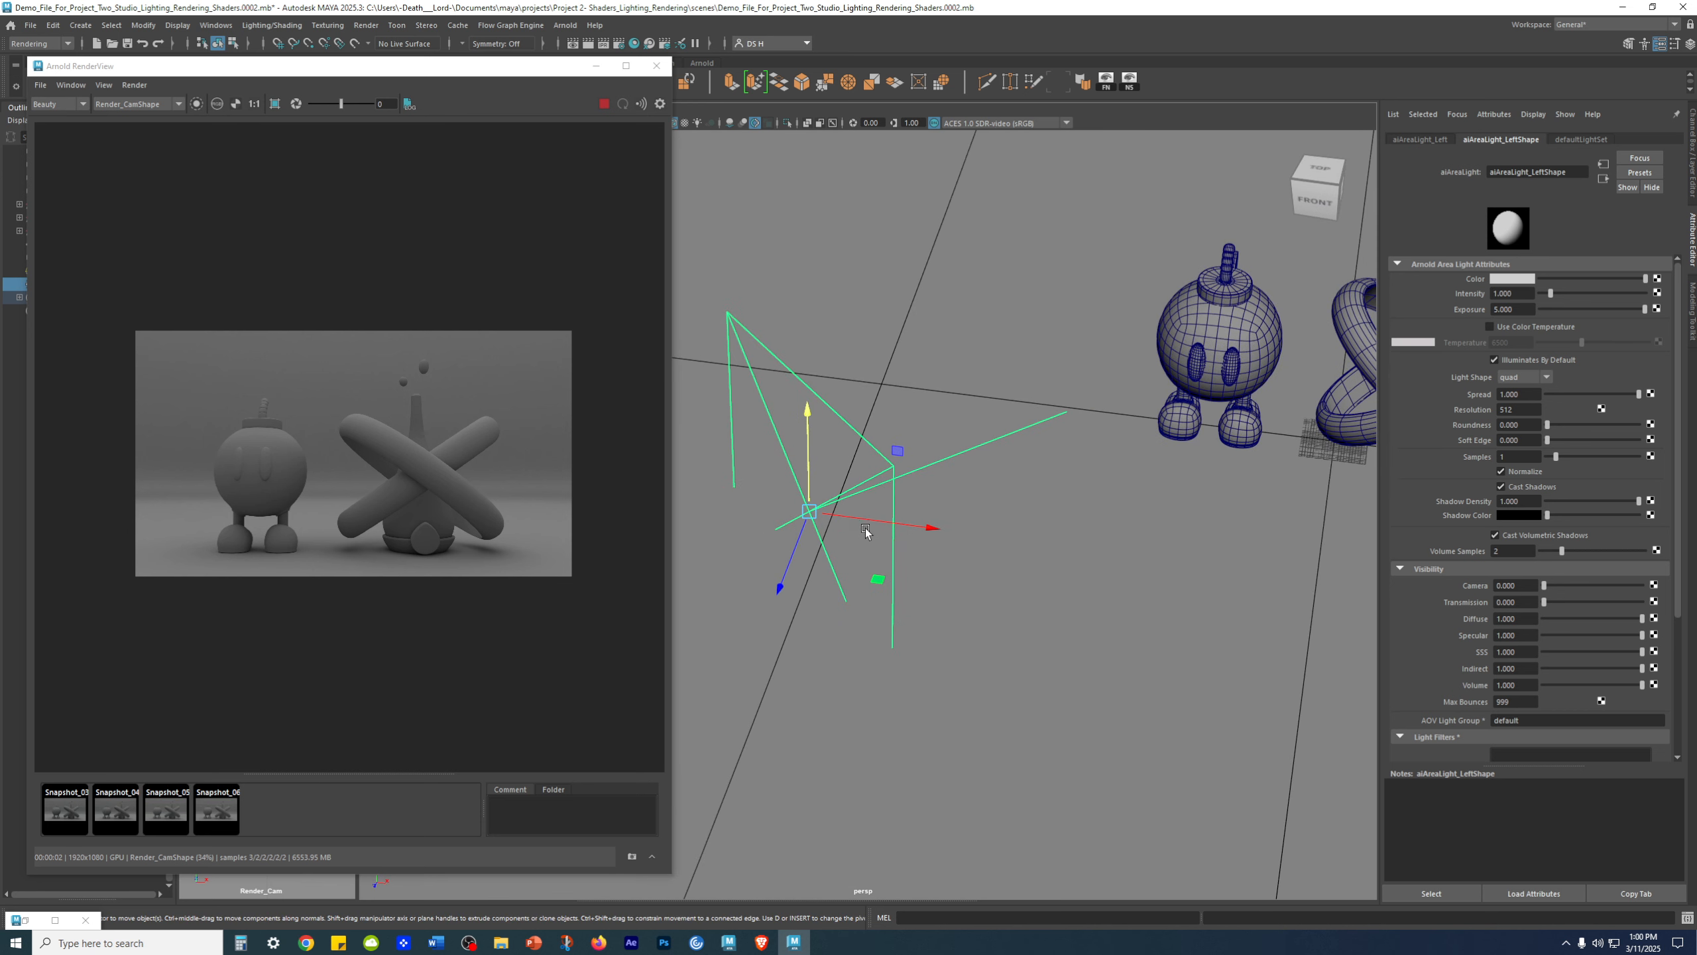
left_click_drag(786, 409, 799, 419, "alt")
left_click_drag(1021, 481, 911, 443)
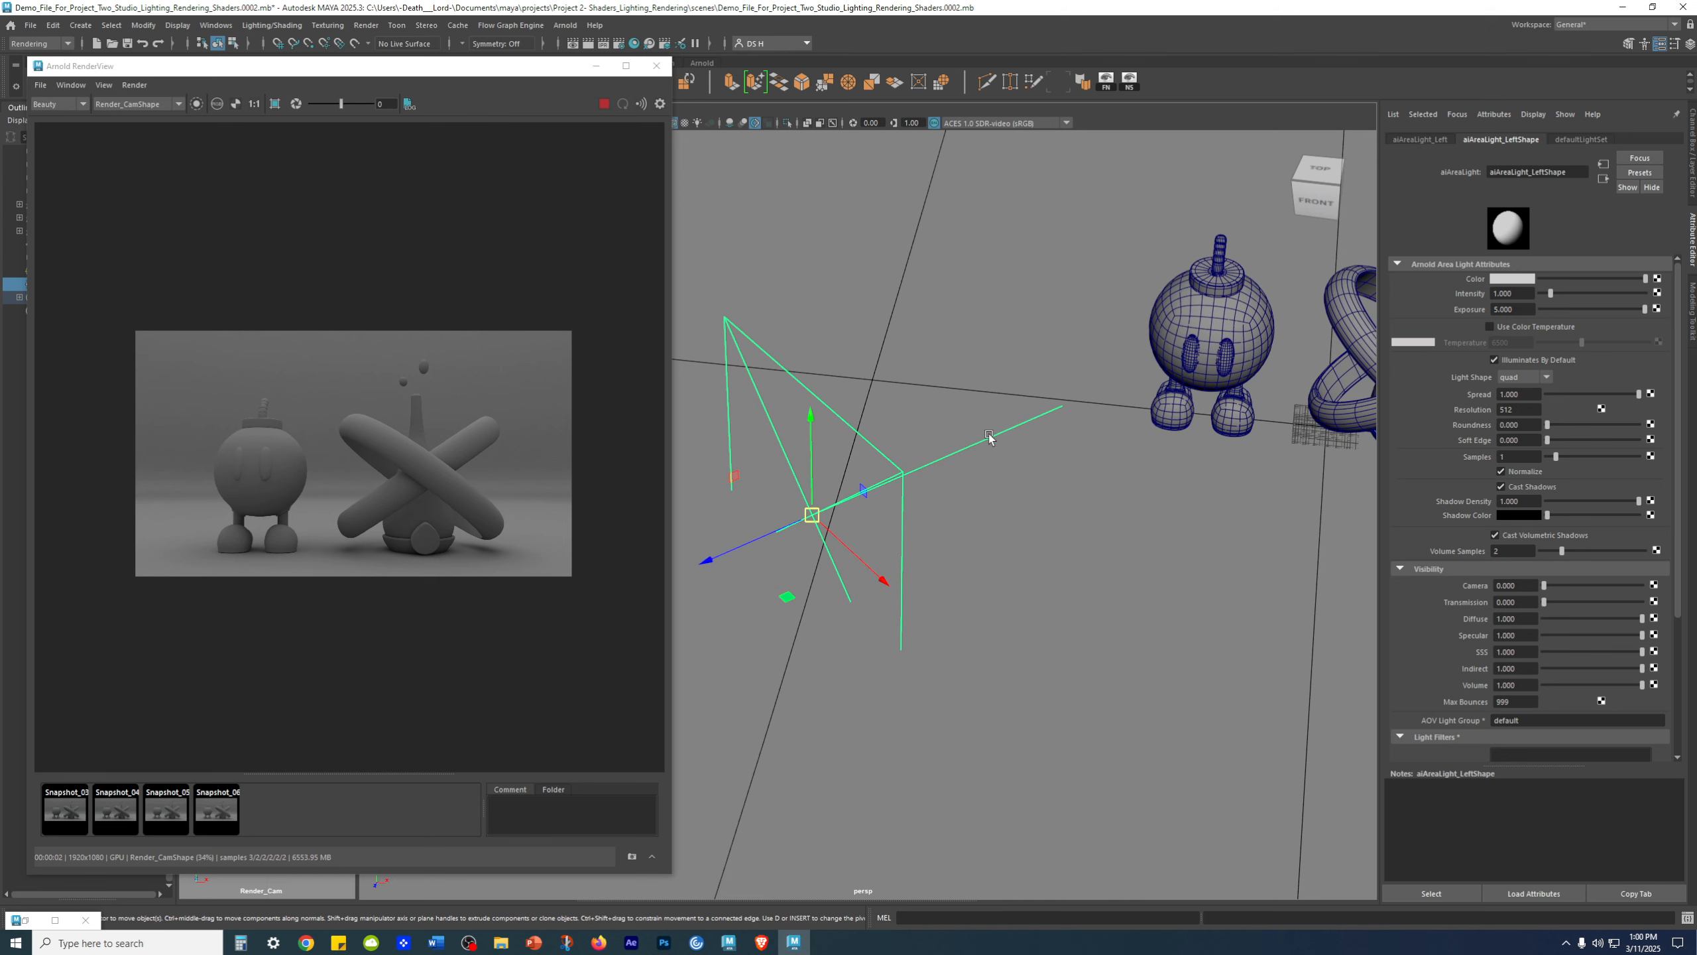
left_click_drag(836, 526, 927, 425, "alt")
left_click_drag(780, 562, 980, 434)
left_click_drag(1138, 547, 881, 409, "alt")
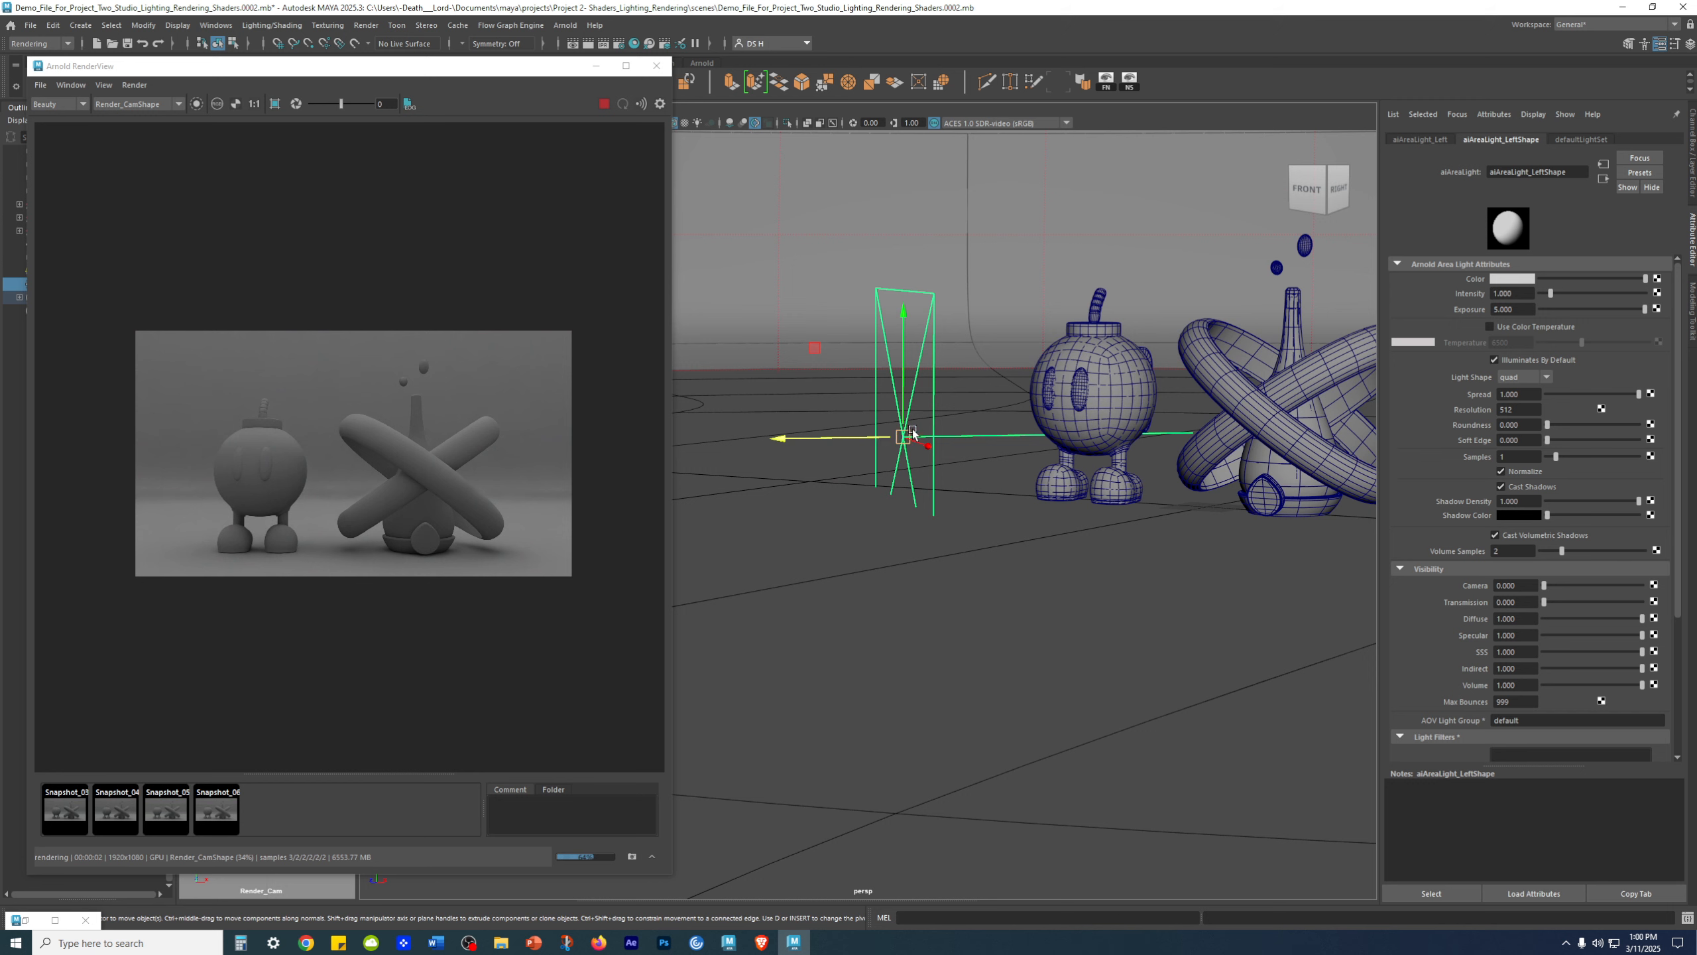
- Set the left area light's exposure to 10
double_click(1519, 309)
type("10")
key("Return")
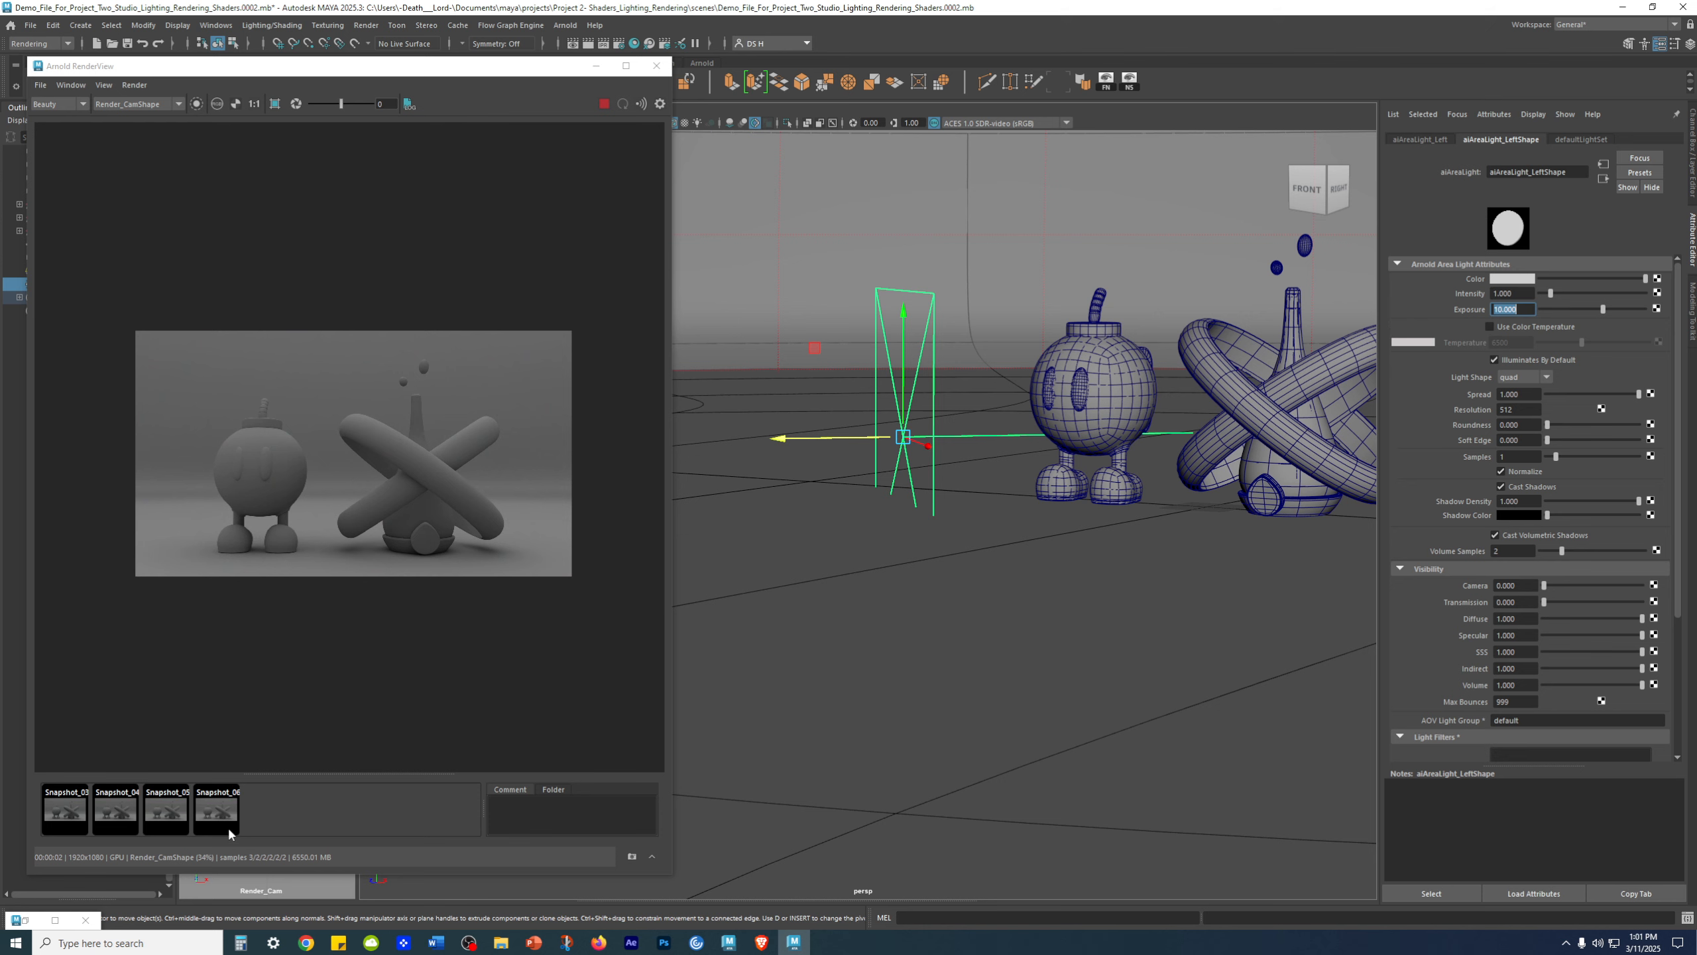
- Frame the bomb character in the render and compare Snapshot_06 with the exposure 10 result
scroll(227, 519, "up", 5)
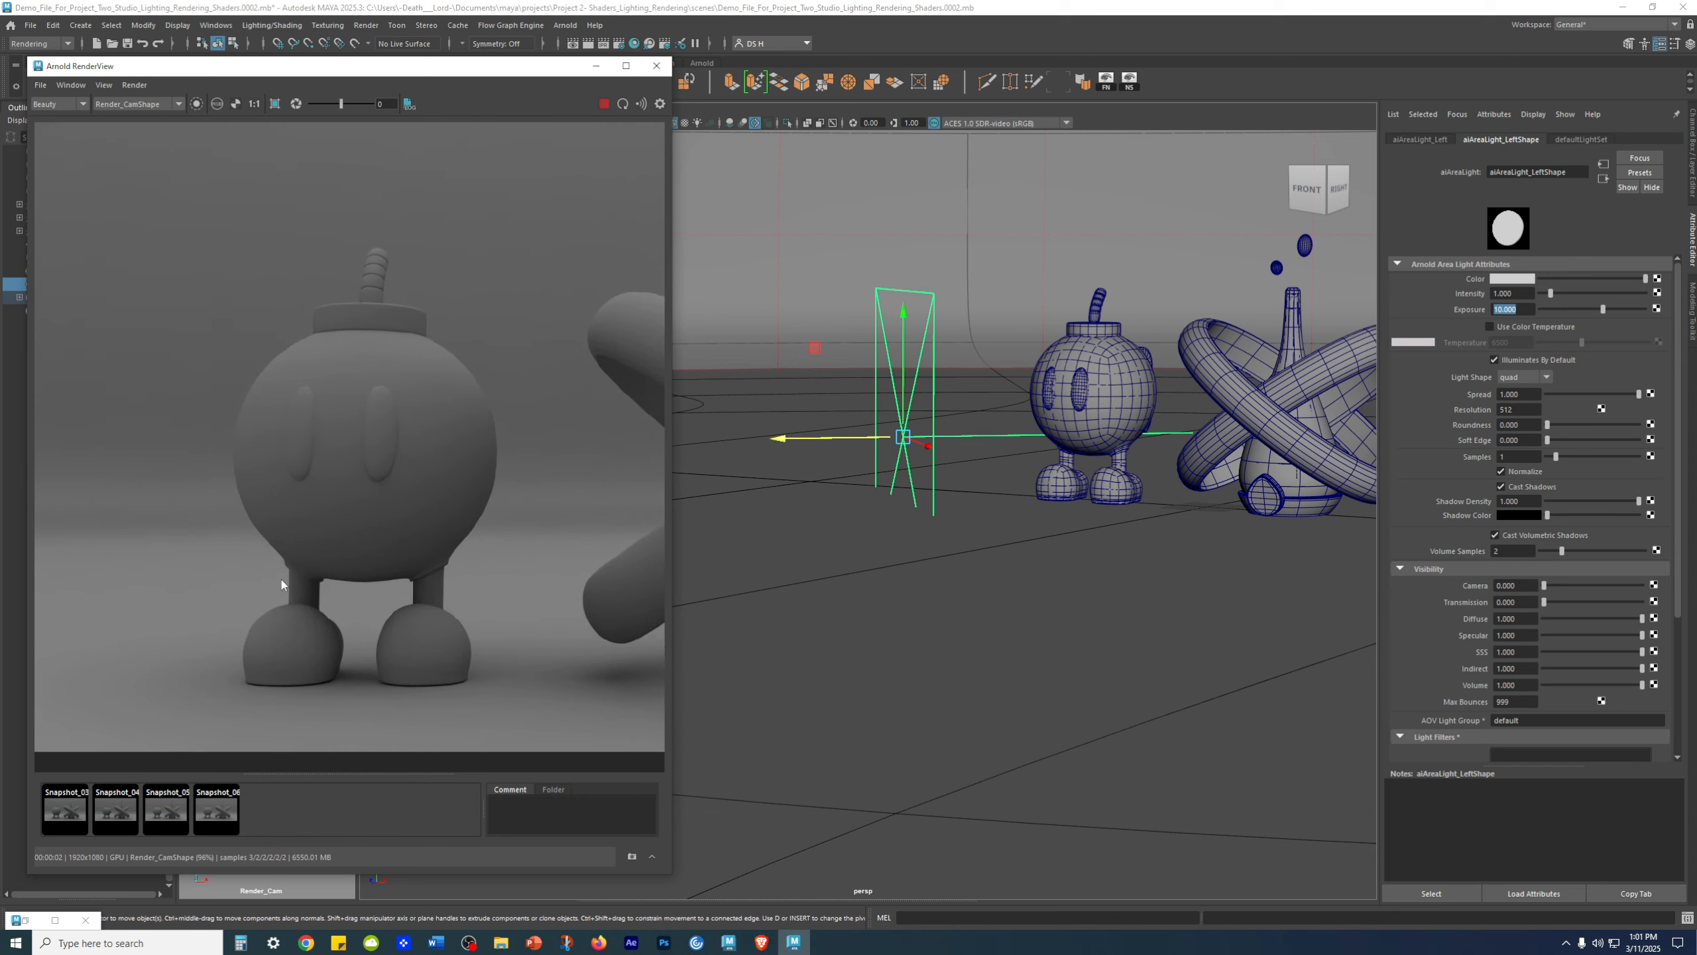
middle_click_drag(279, 584, 350, 559)
left_click(226, 812)
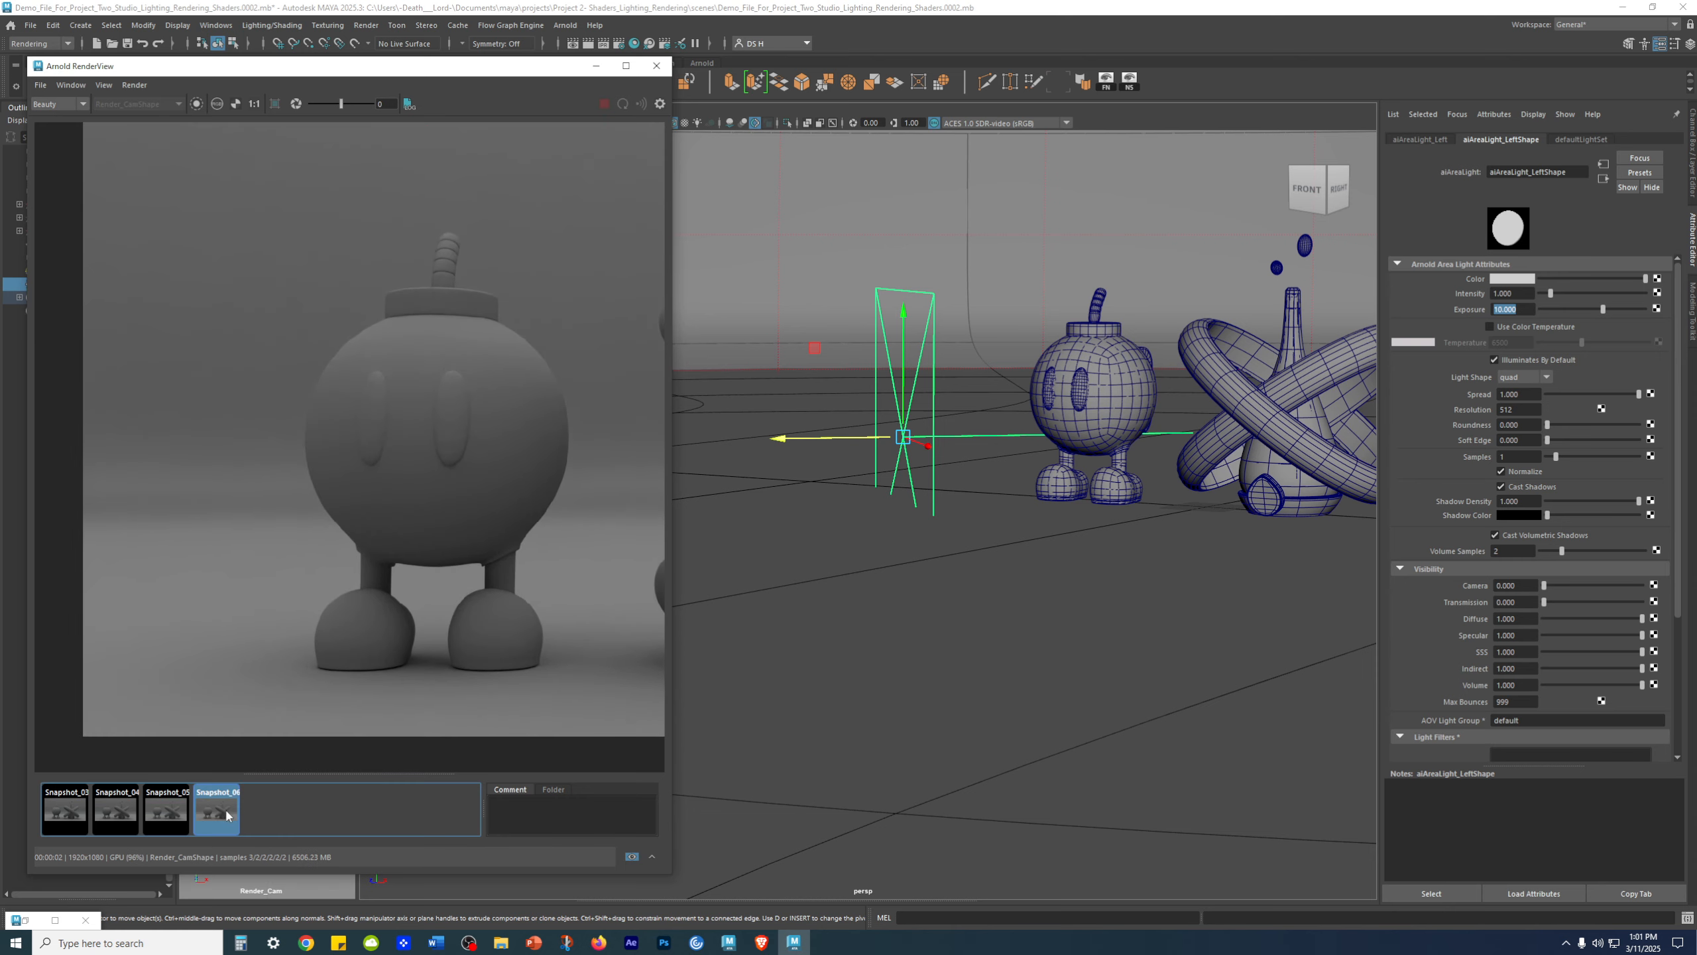
left_click(226, 811)
left_click(228, 806)
left_click(228, 807)
left_click(231, 805)
left_click(233, 801)
left_click(234, 799)
left_click(235, 798)
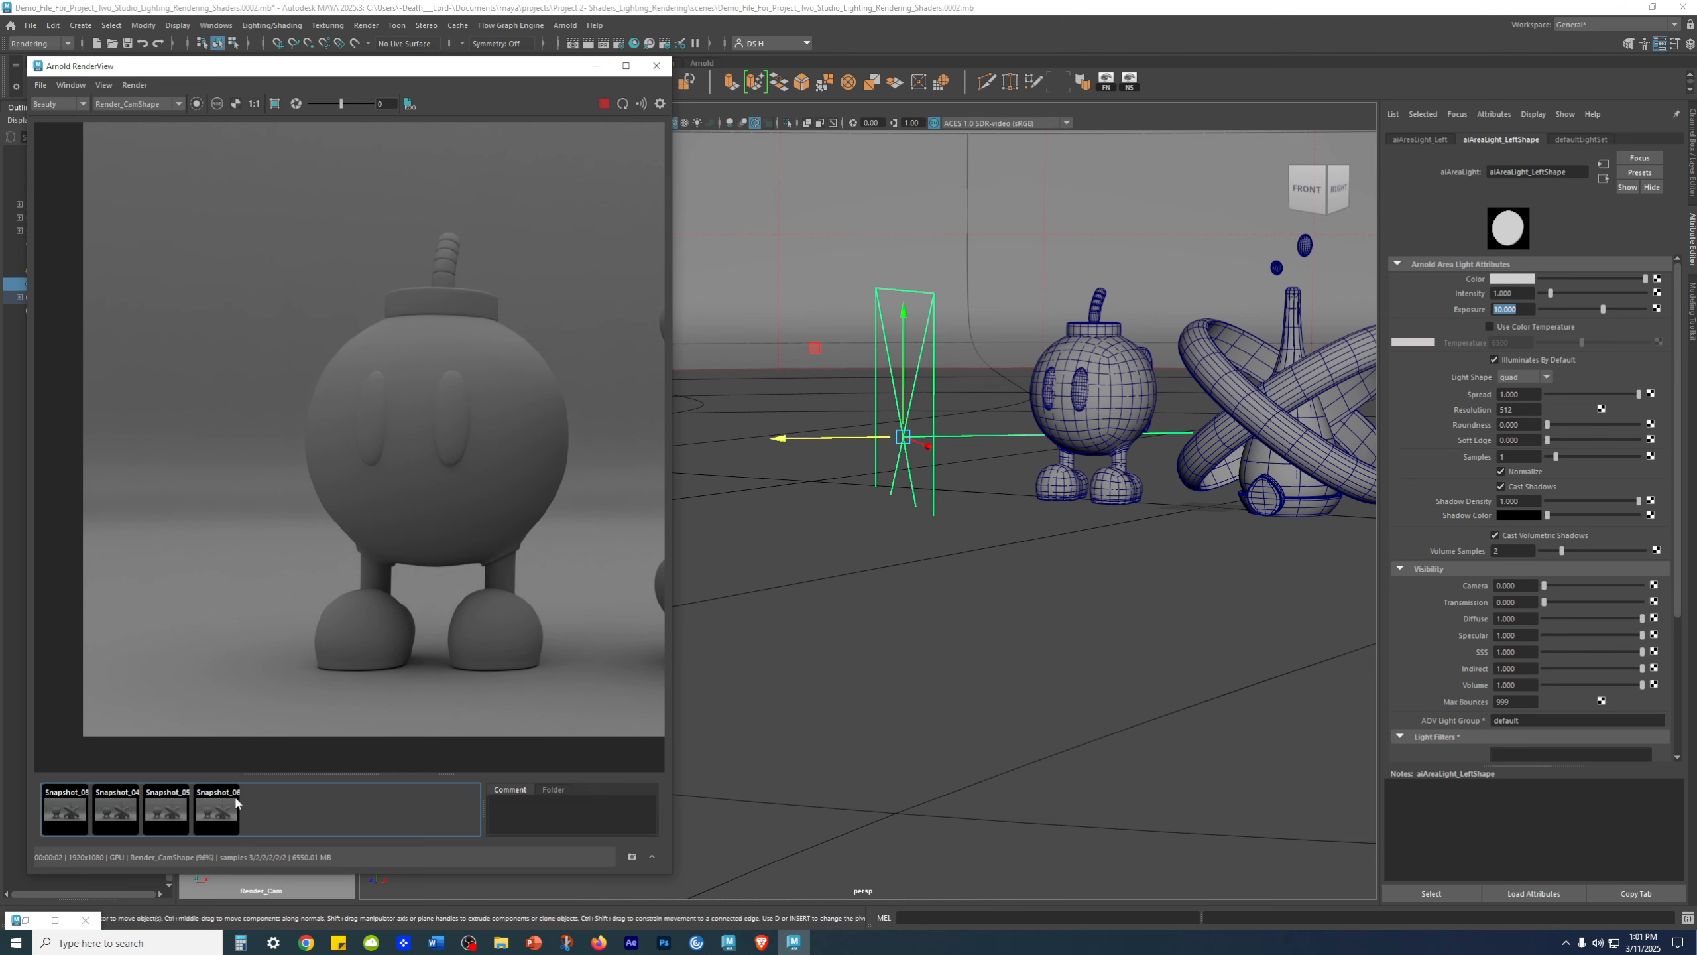
- Move the left area light right up against the bomb character and examine the shading and shadows around its feet
left_click_drag(968, 466, 899, 427, "alt")
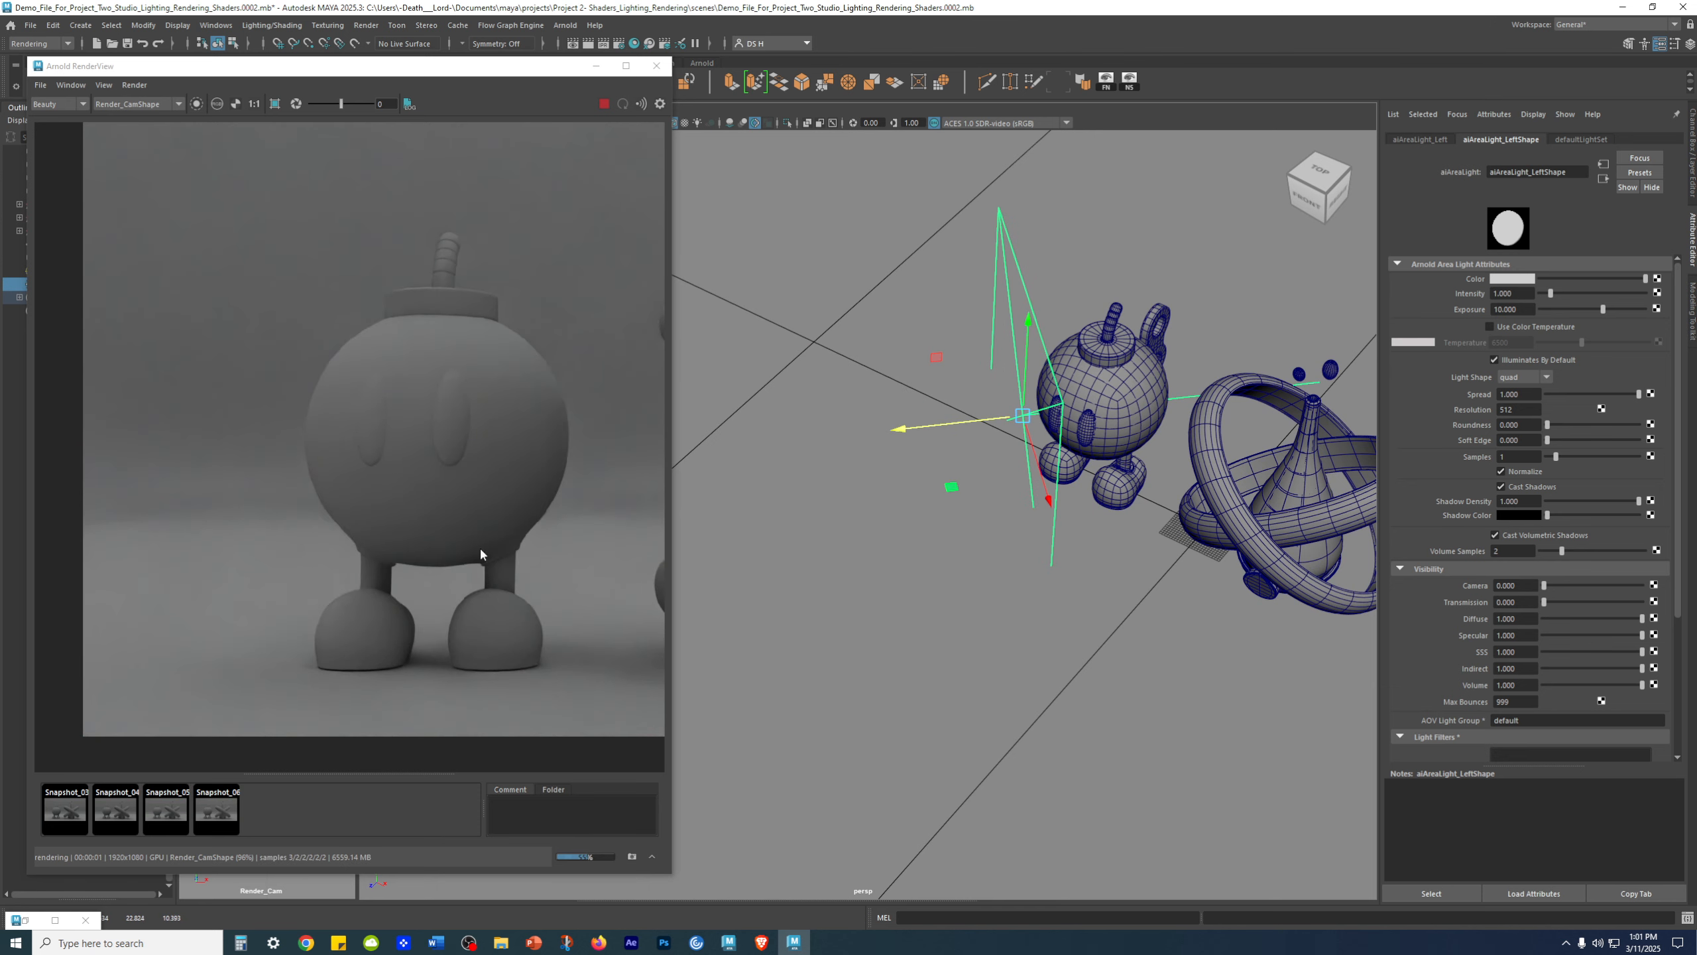
scroll(309, 649, "up", 2)
scroll(345, 580, "down", 2)
scroll(269, 557, "up", 2)
middle_click_drag(427, 573, 329, 582)
left_click_drag(978, 550, 993, 482, "alt")
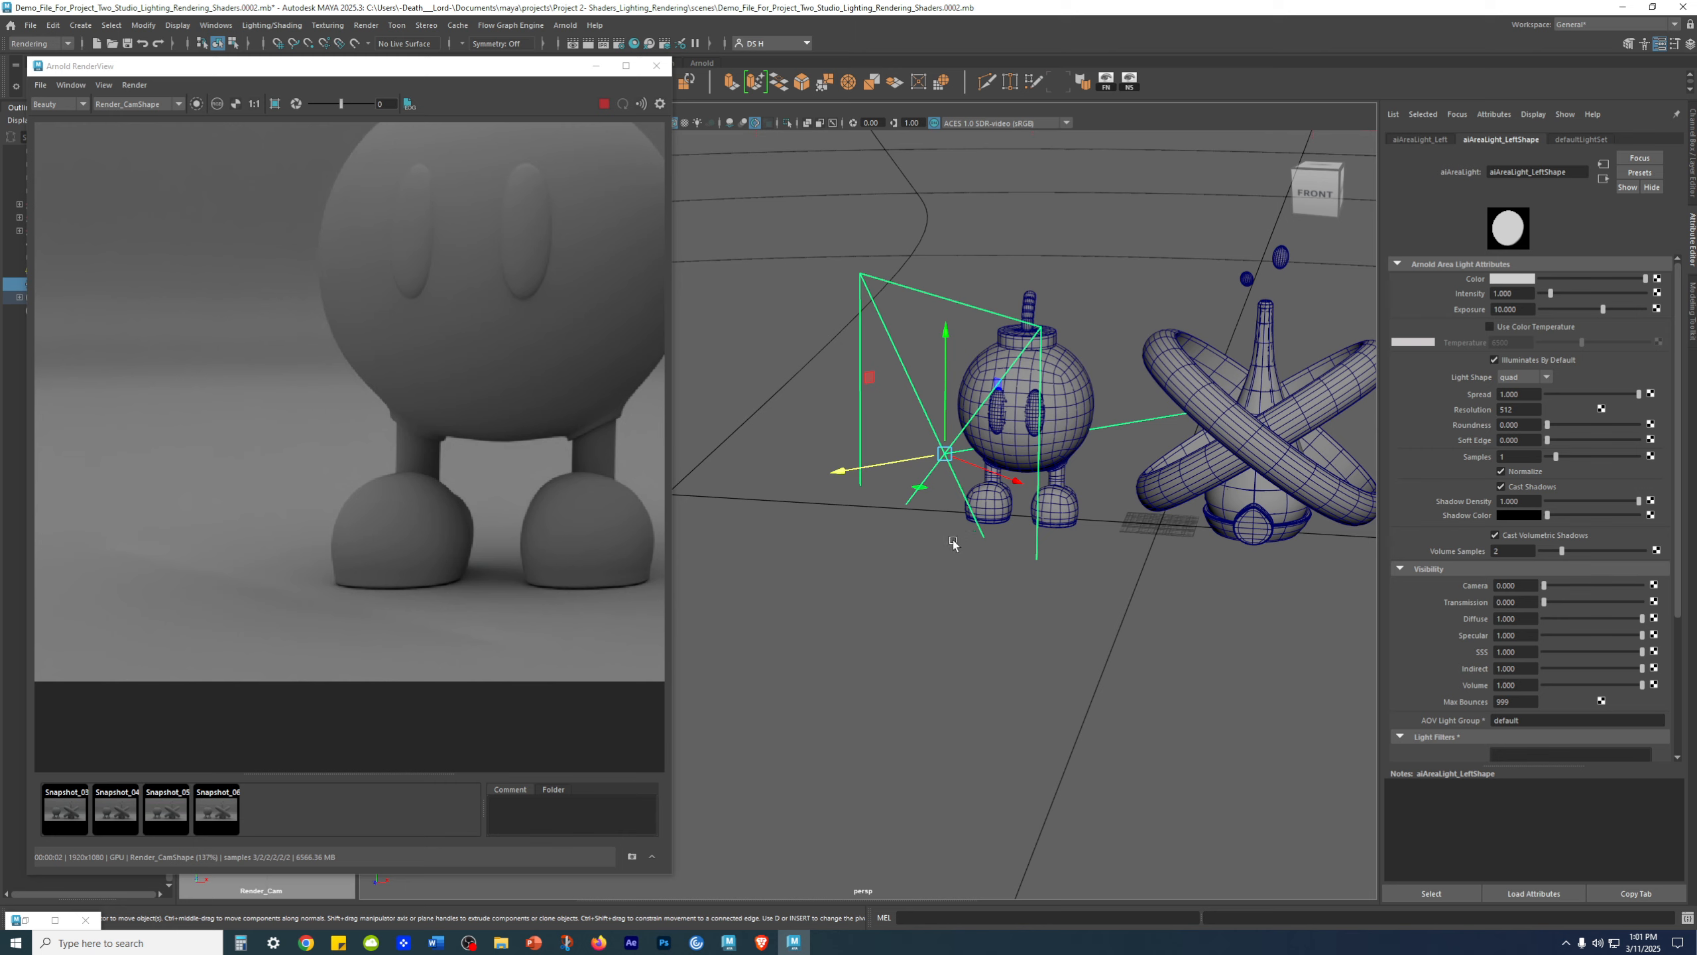
left_click_drag(1004, 580, 866, 509, "alt")
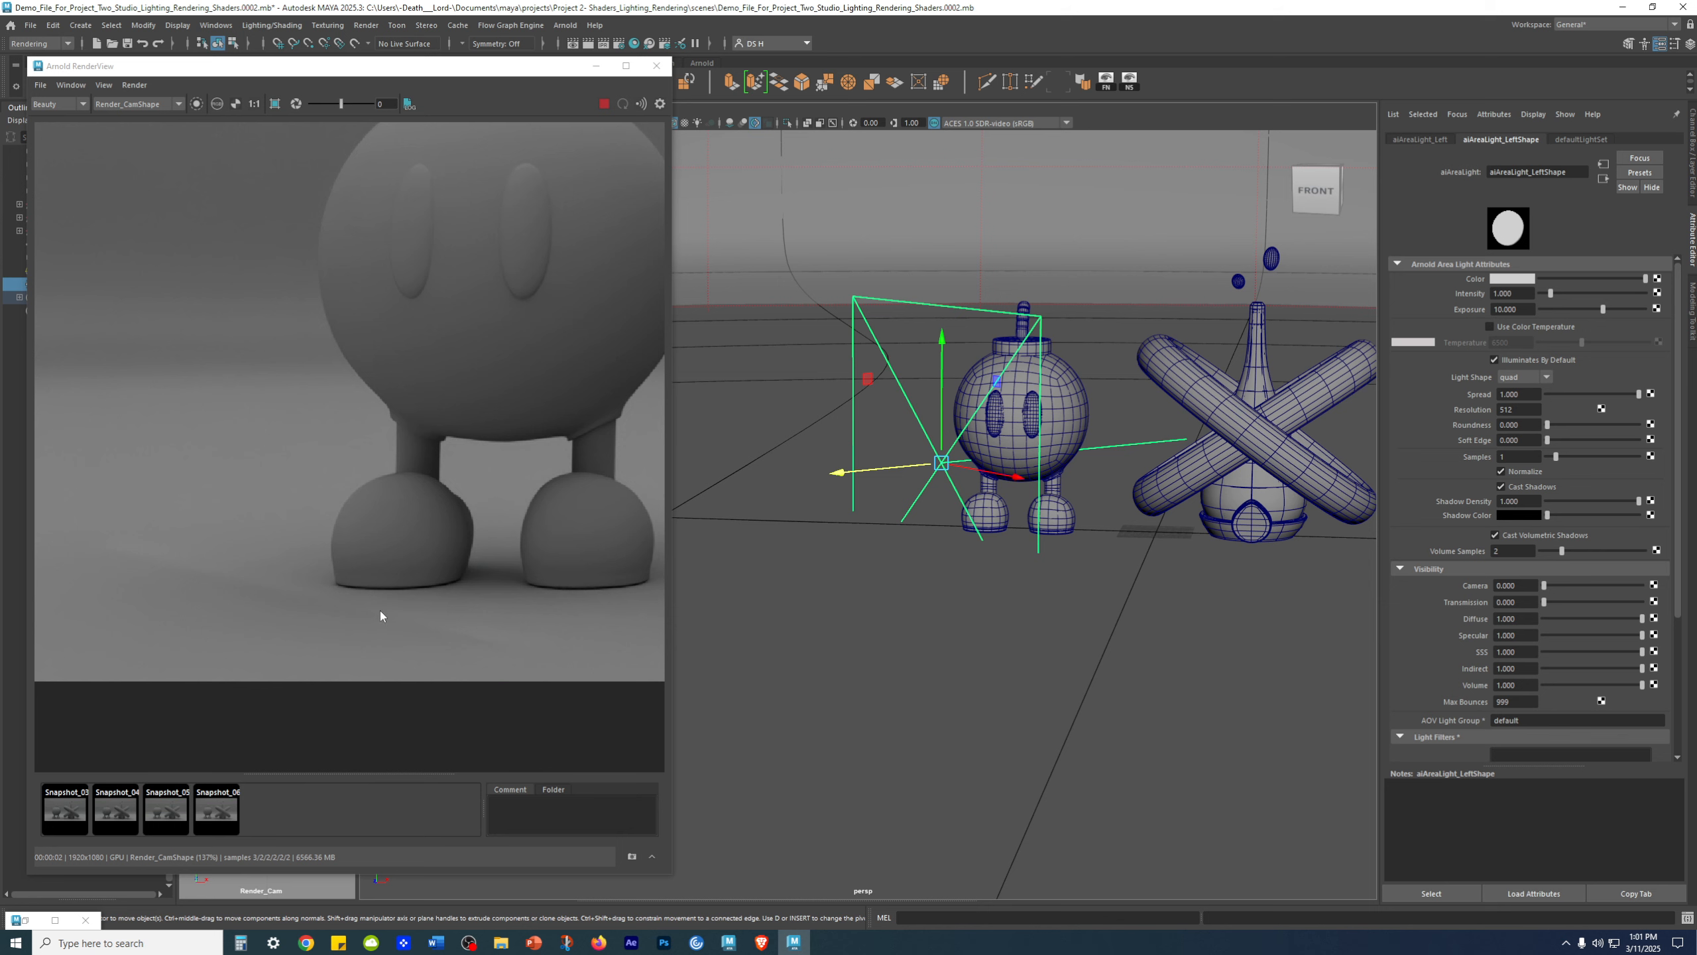
- Raise the left area light vertically beside the bomb character and check its placement from above
scroll(1046, 614, "down", 2)
left_click_drag(1009, 568, 955, 561, "alt")
middle_click_drag(955, 561, 926, 595, "alt")
left_click_drag(911, 401, 928, 310)
left_click_drag(936, 529, 984, 498, "alt")
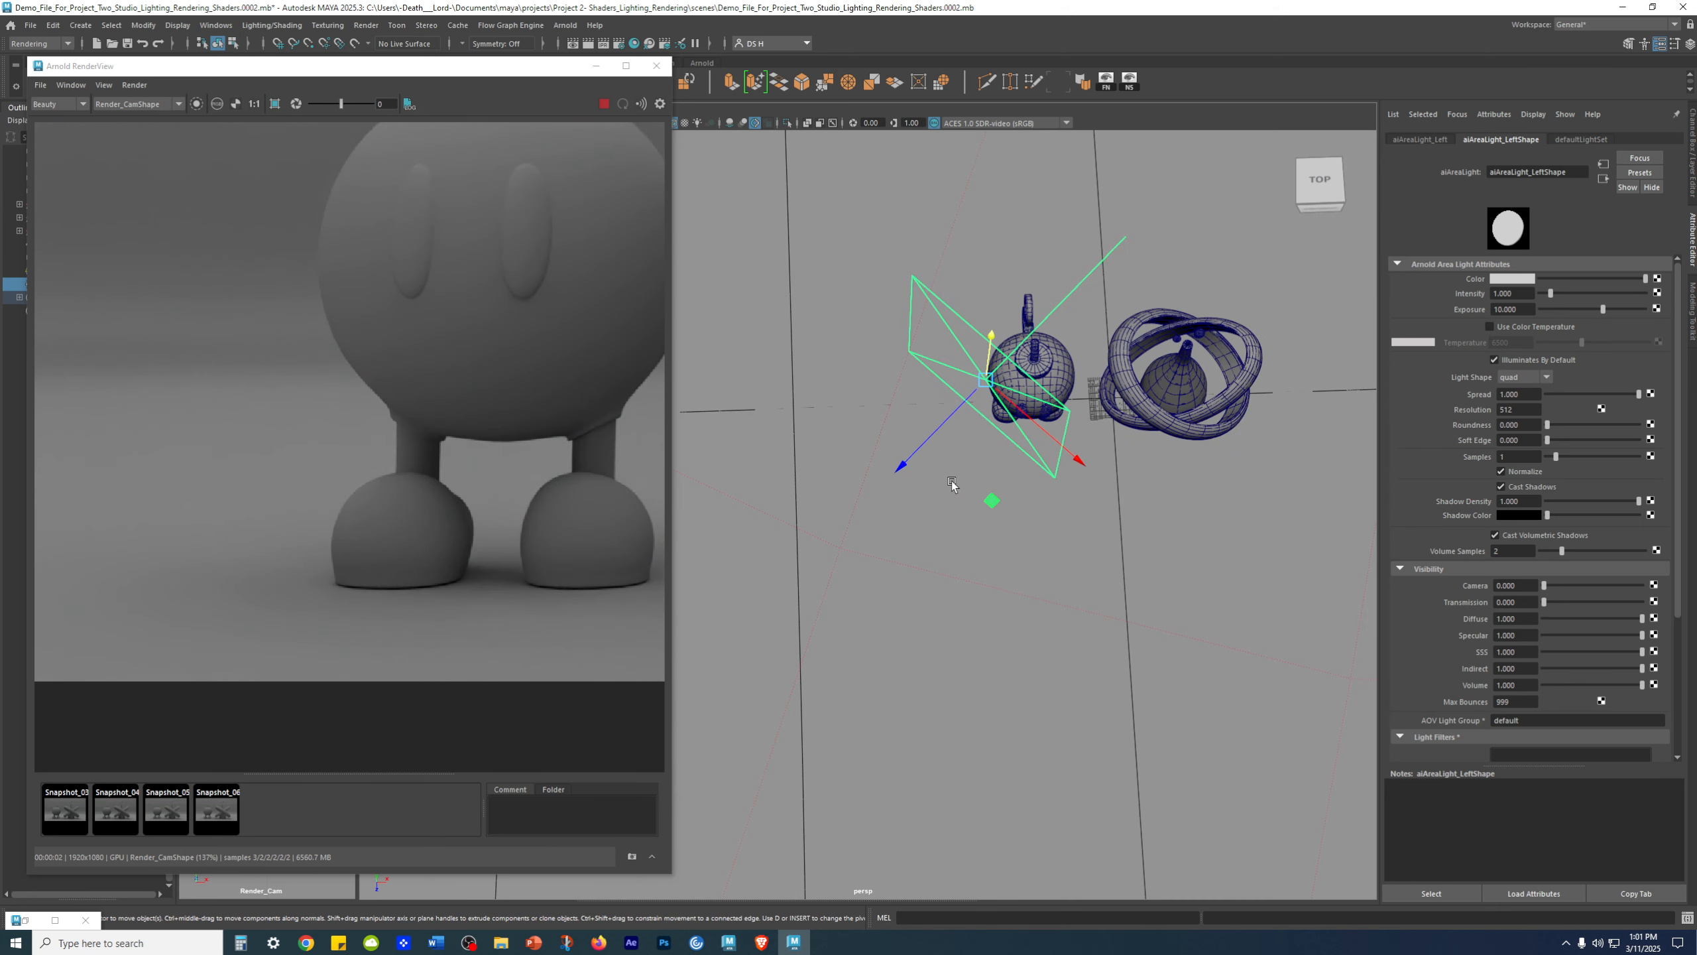
- Pull the left area light back along its aiming direction, away from the bomb character
right_click_drag(836, 584, 809, 450, "alt")
middle_click_drag(809, 449, 809, 481, "alt")
left_click_drag(862, 547, 781, 616)
left_click_drag(949, 629, 867, 408, "alt")
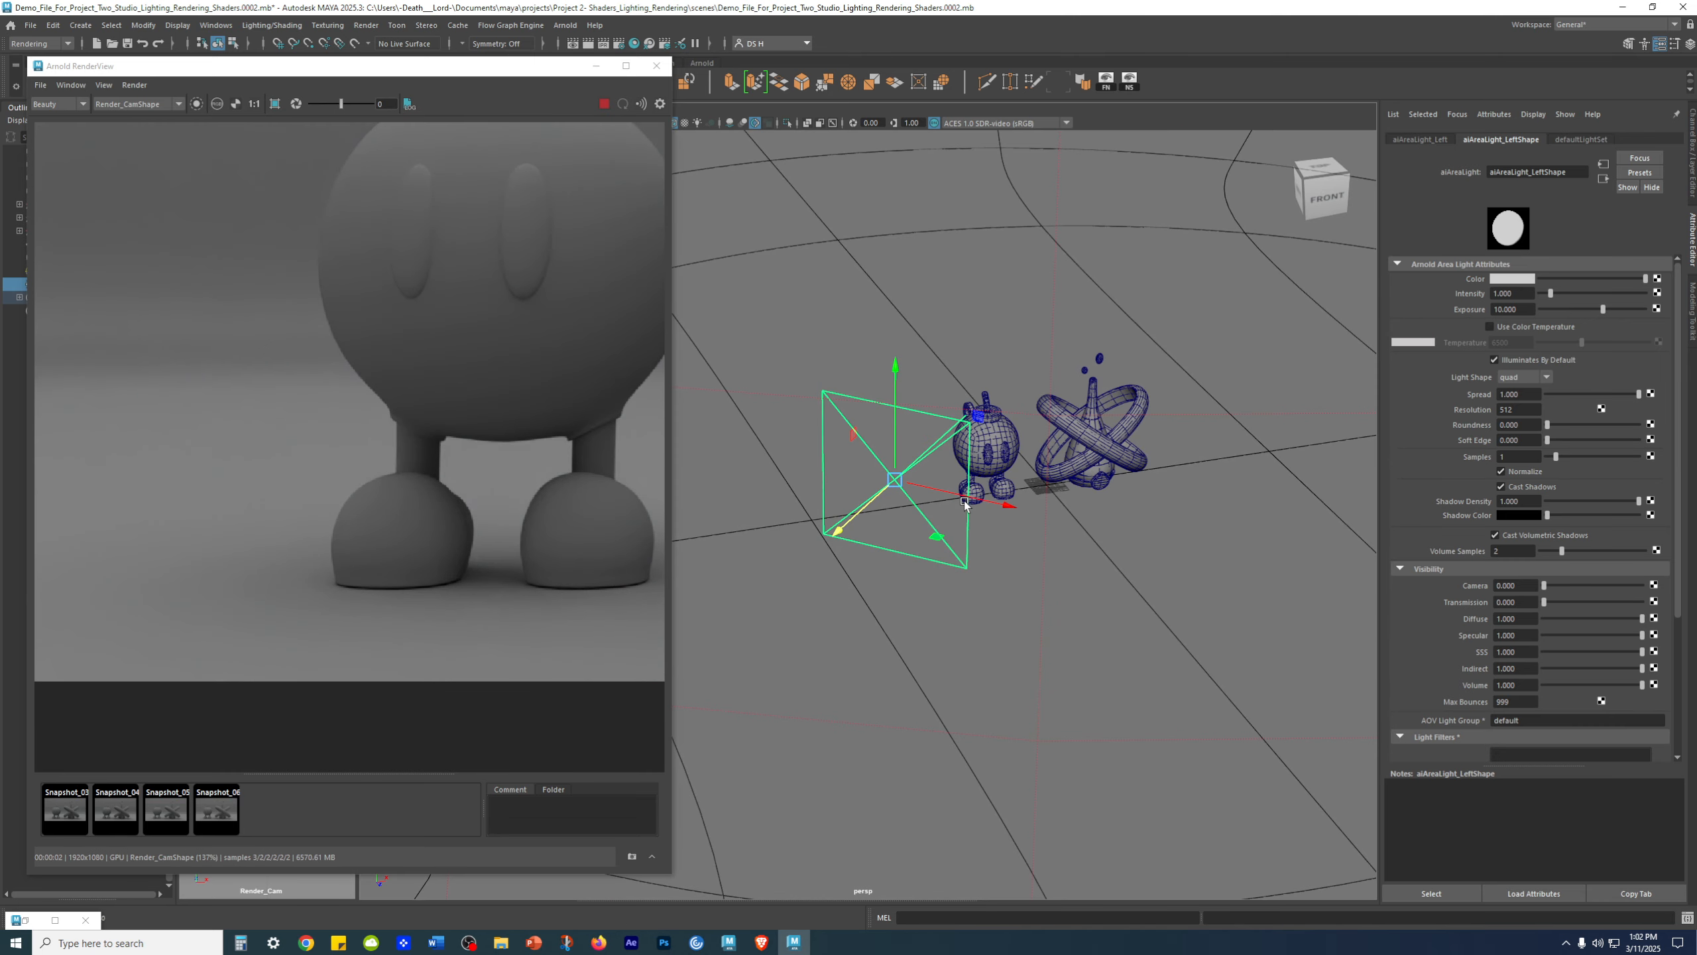
- Reframe the bomb character in the render and compare Snapshot_06 with the result from the light's pulled-back position
scroll(353, 476, "down", 2)
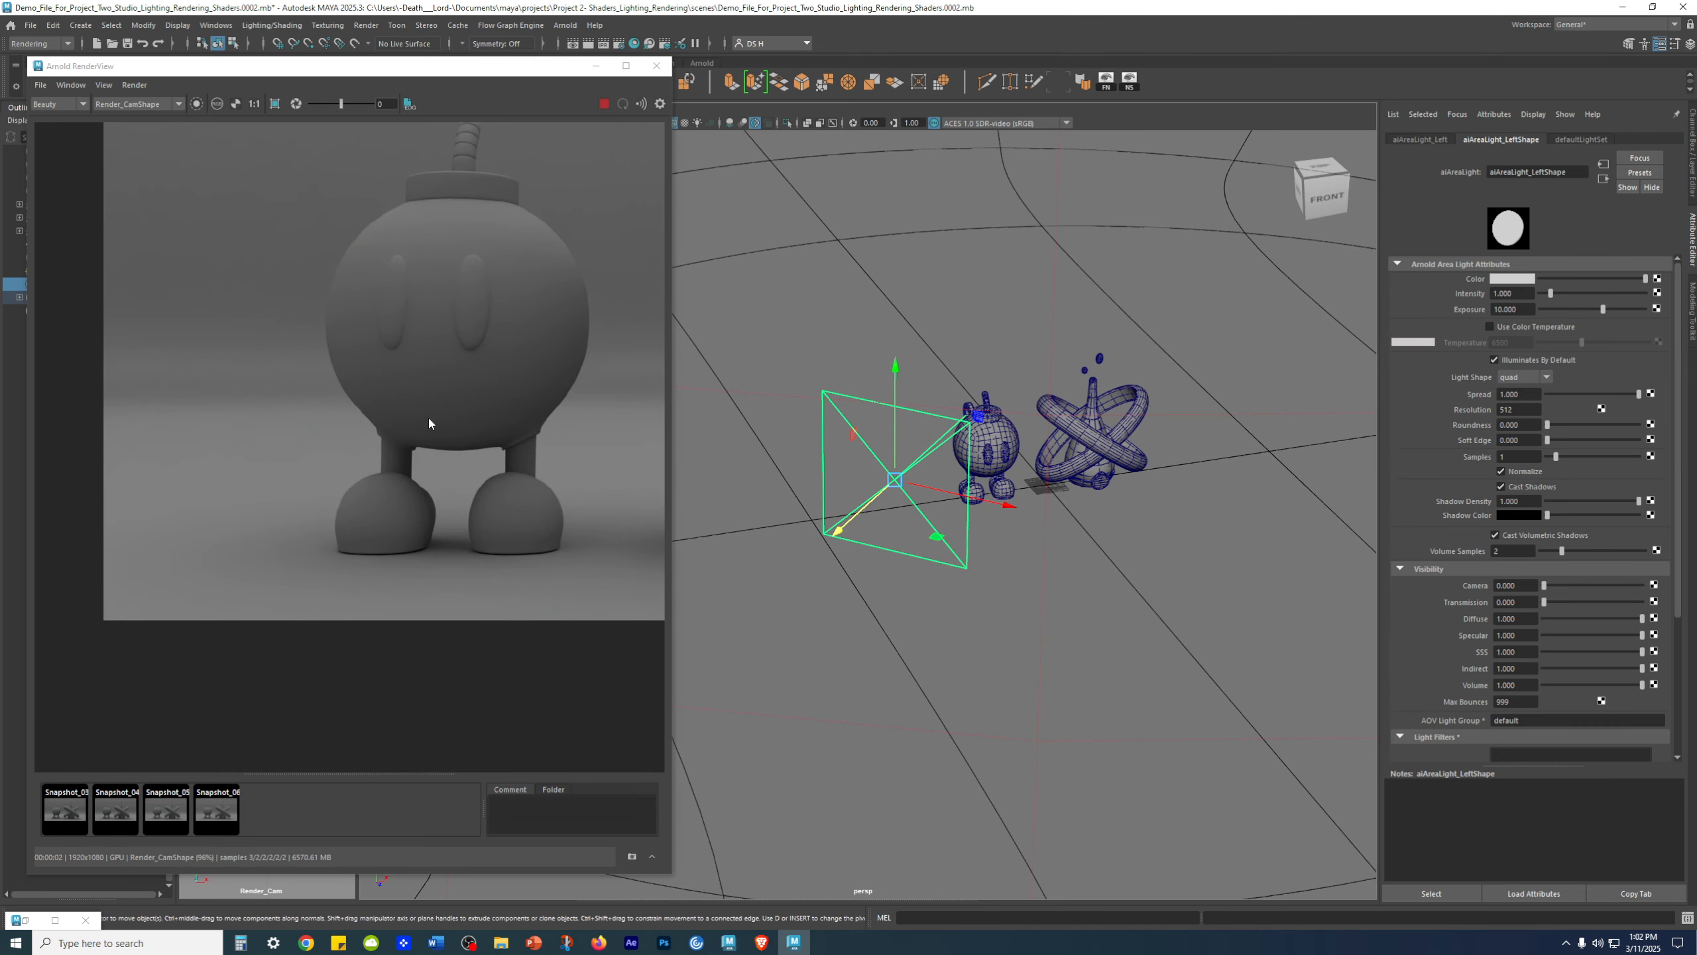
middle_click_drag(429, 423, 360, 525)
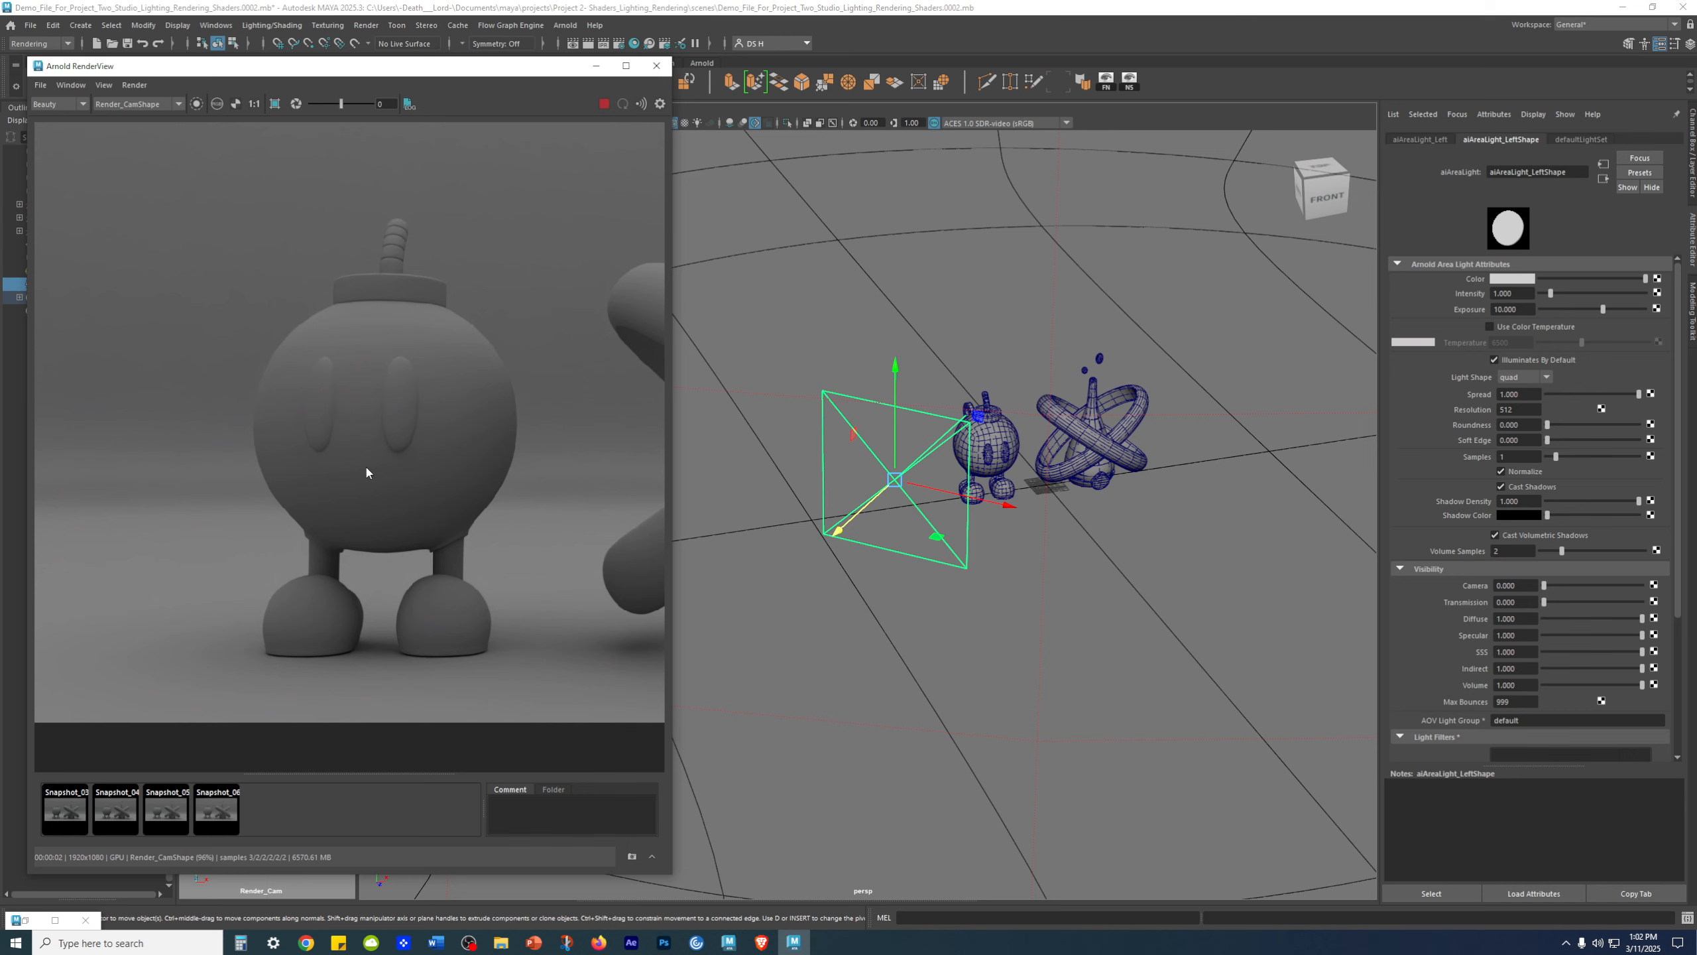
left_click(226, 804)
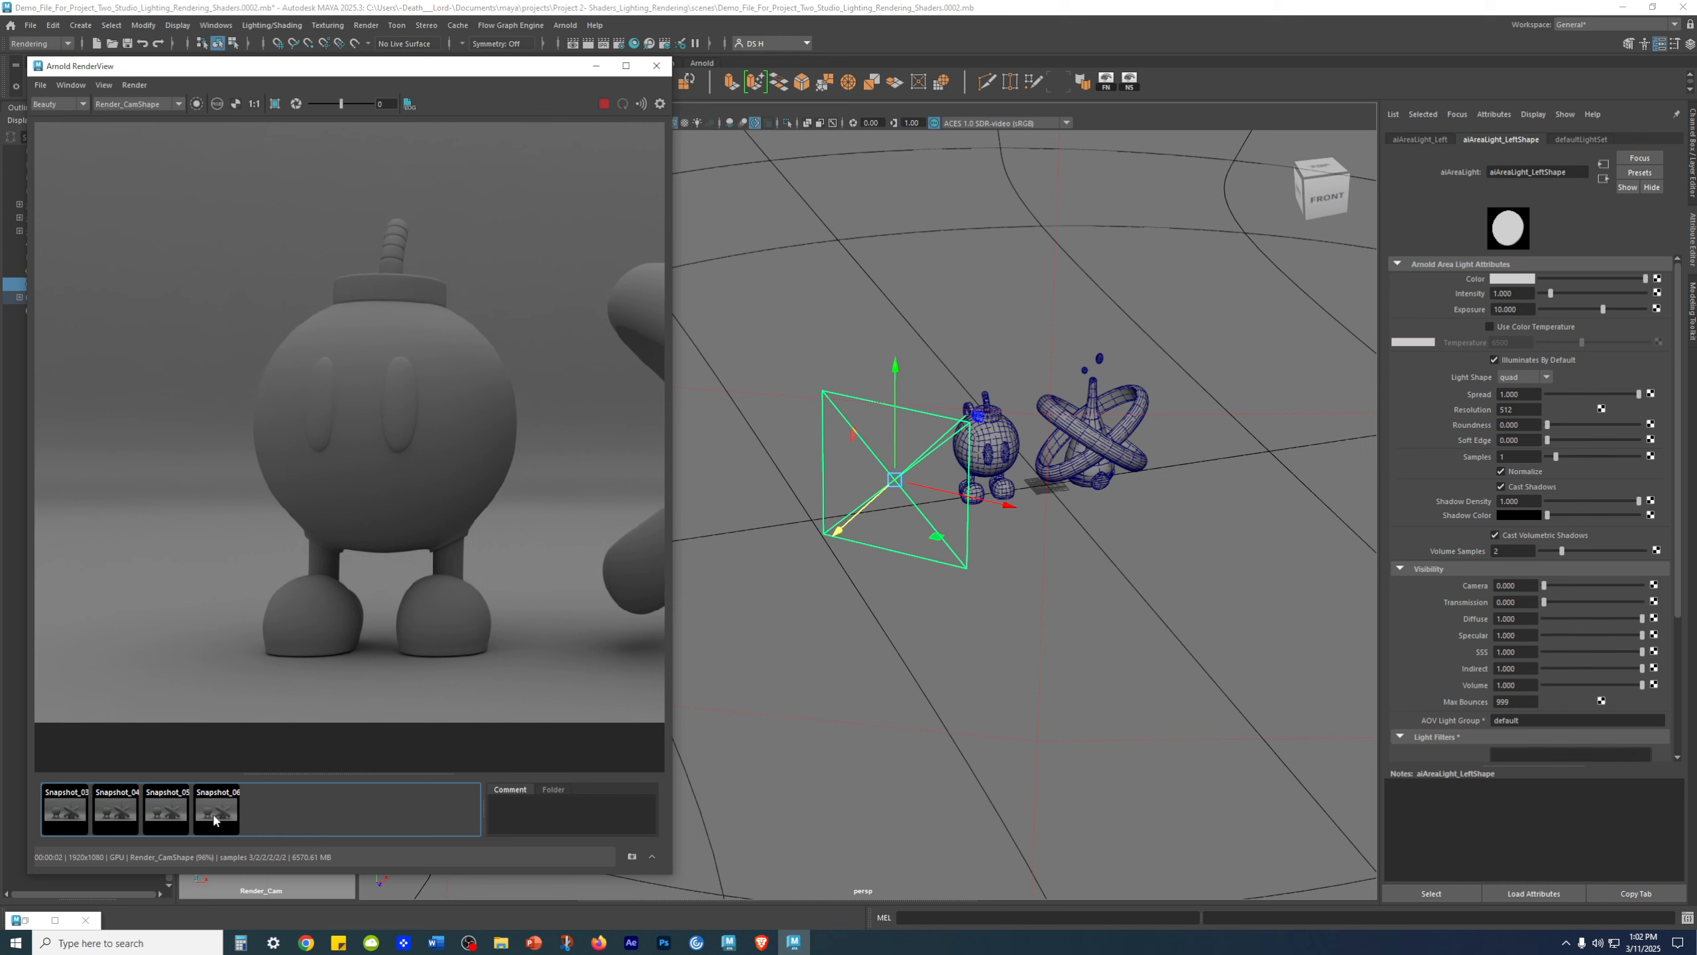
left_click(220, 812)
left_click(219, 814)
left_click(218, 816)
left_click(218, 816)
left_click(217, 817)
left_click(216, 817)
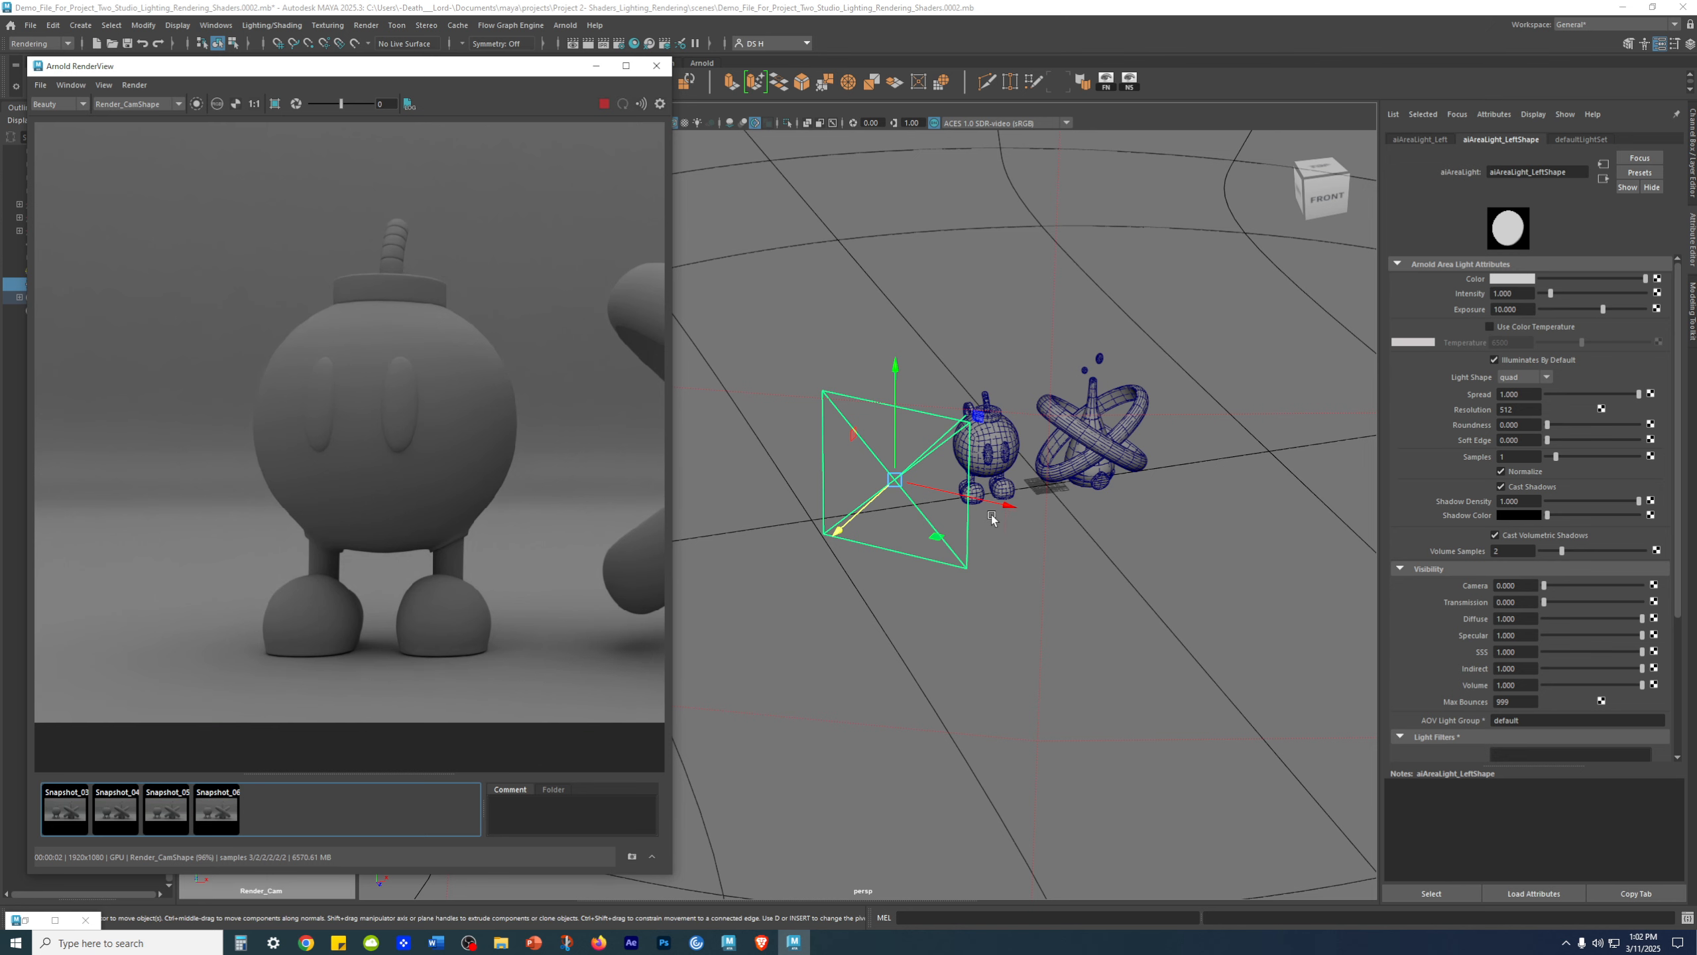
- Scale the left area light down uniformly so it is much smaller than the bomb character
scroll(992, 515, "down", 2)
left_click_drag(974, 538, 679, 606, "alt")
key("r")
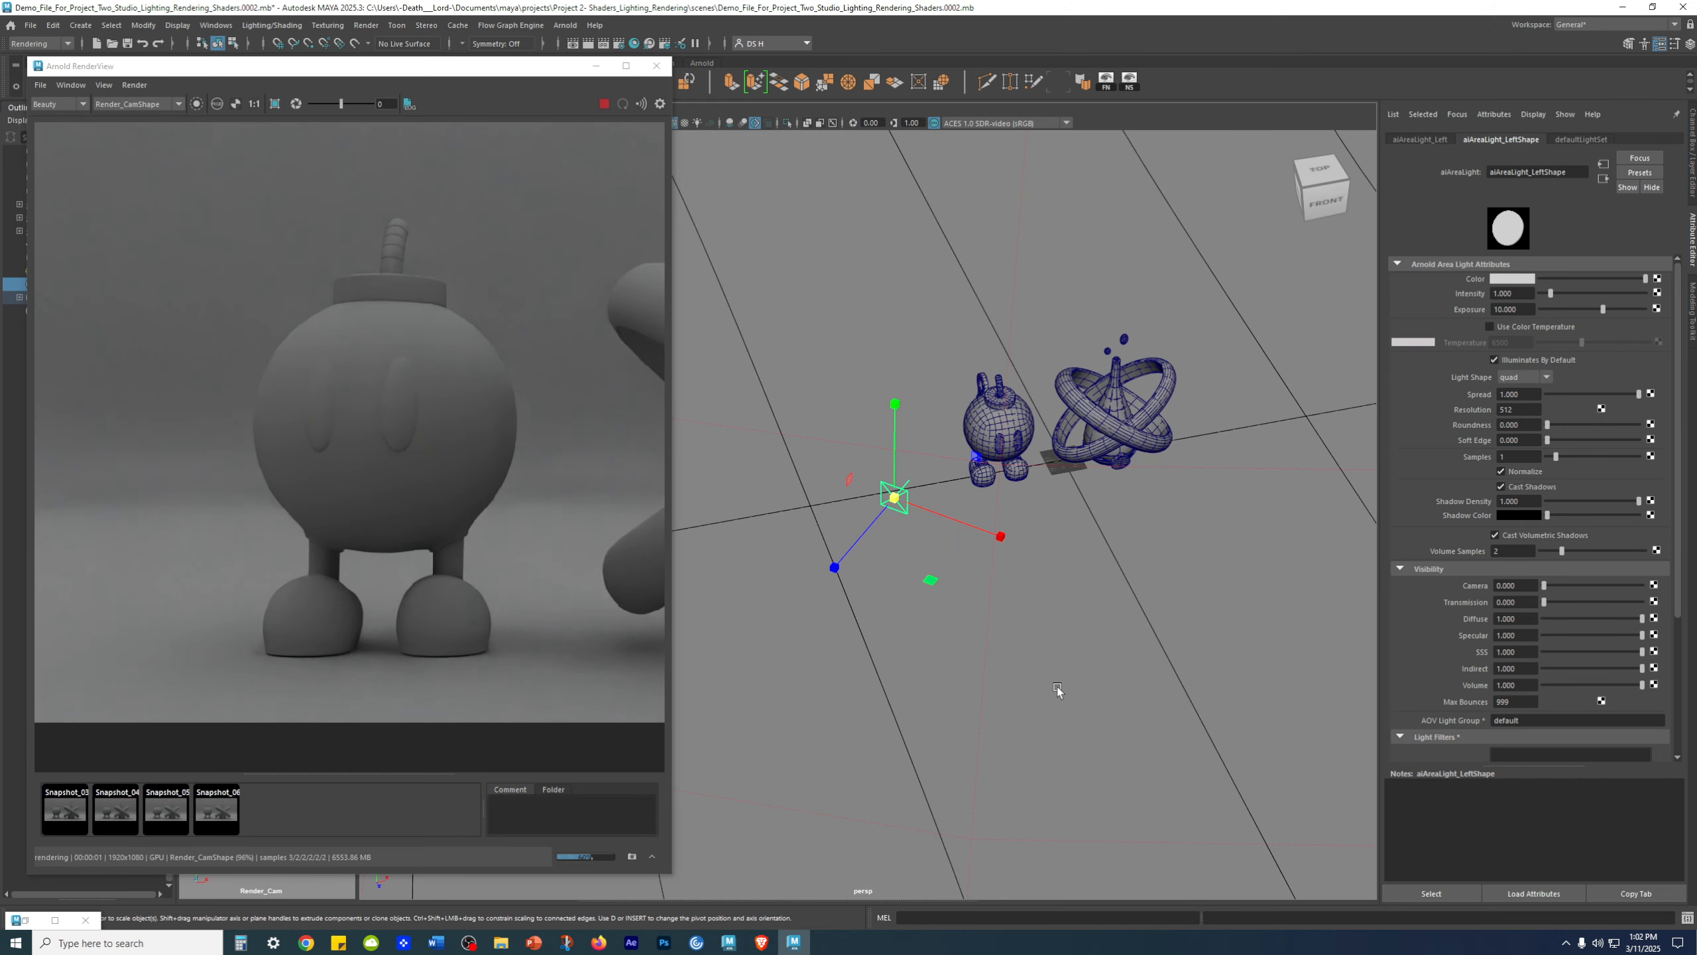
left_click(342, 832)
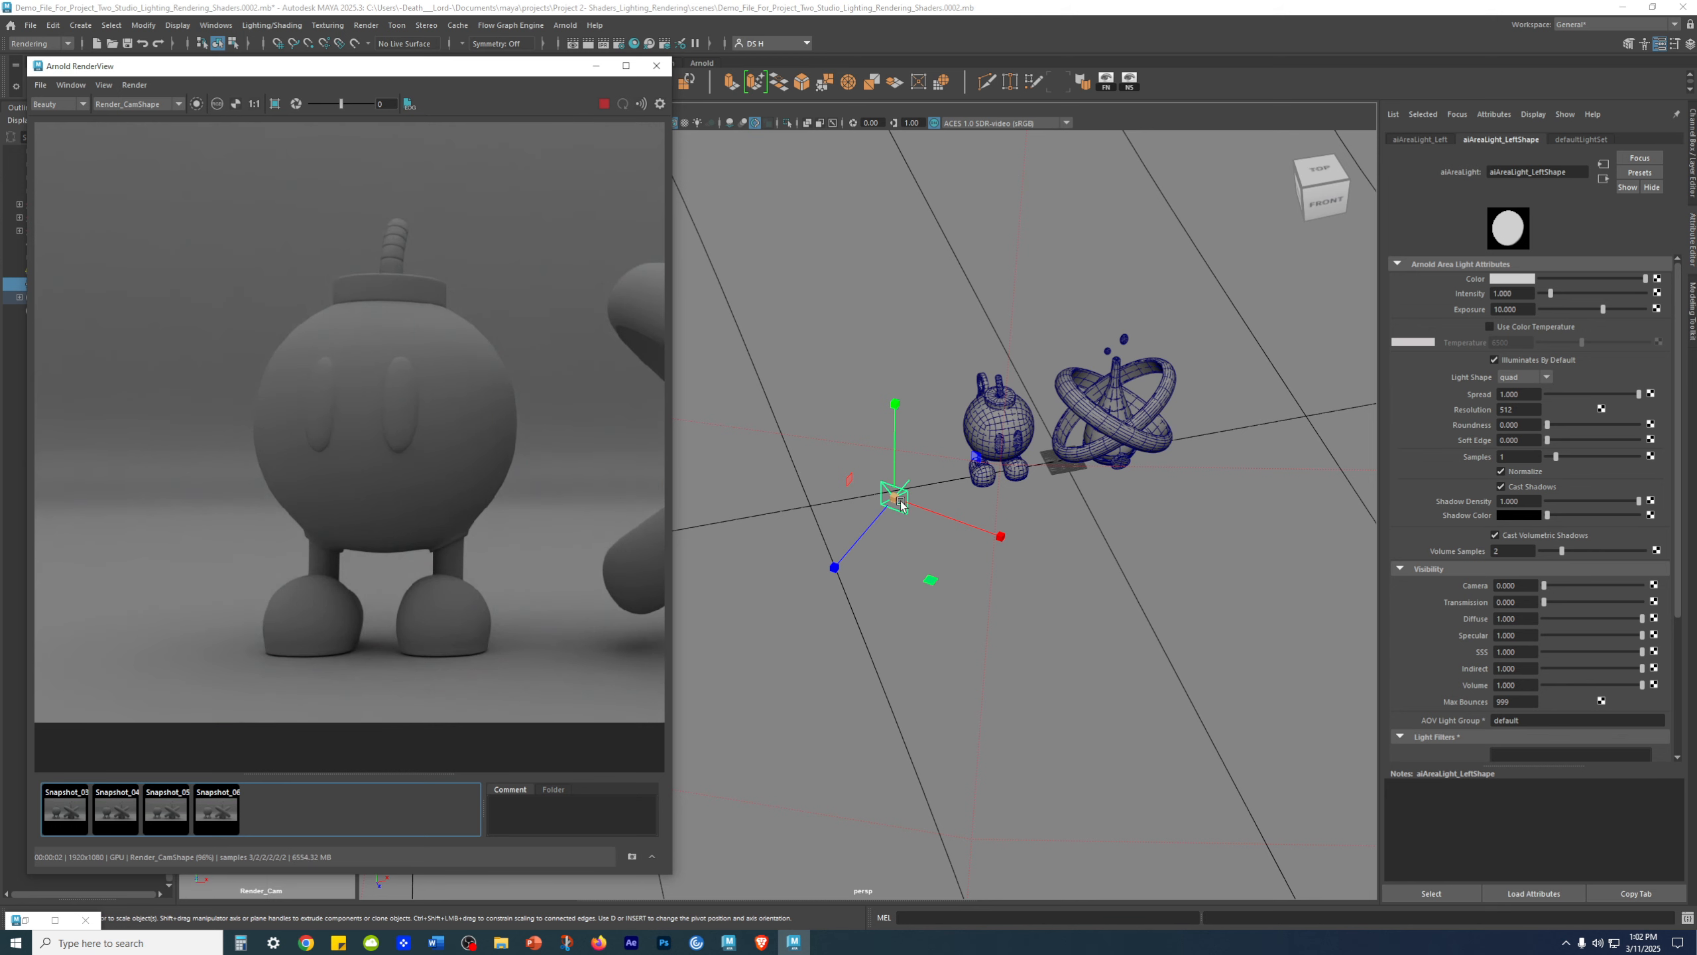
- Examine the small area light up close and compare its render of the bomb character with Snapshot_06
right_click_drag(886, 468, 1042, 535, "alt")
left_click_drag(962, 468, 1011, 476, "alt")
left_click(210, 807)
left_click(218, 804)
left_click(218, 804)
left_click(218, 802)
left_click(218, 799)
left_click(218, 798)
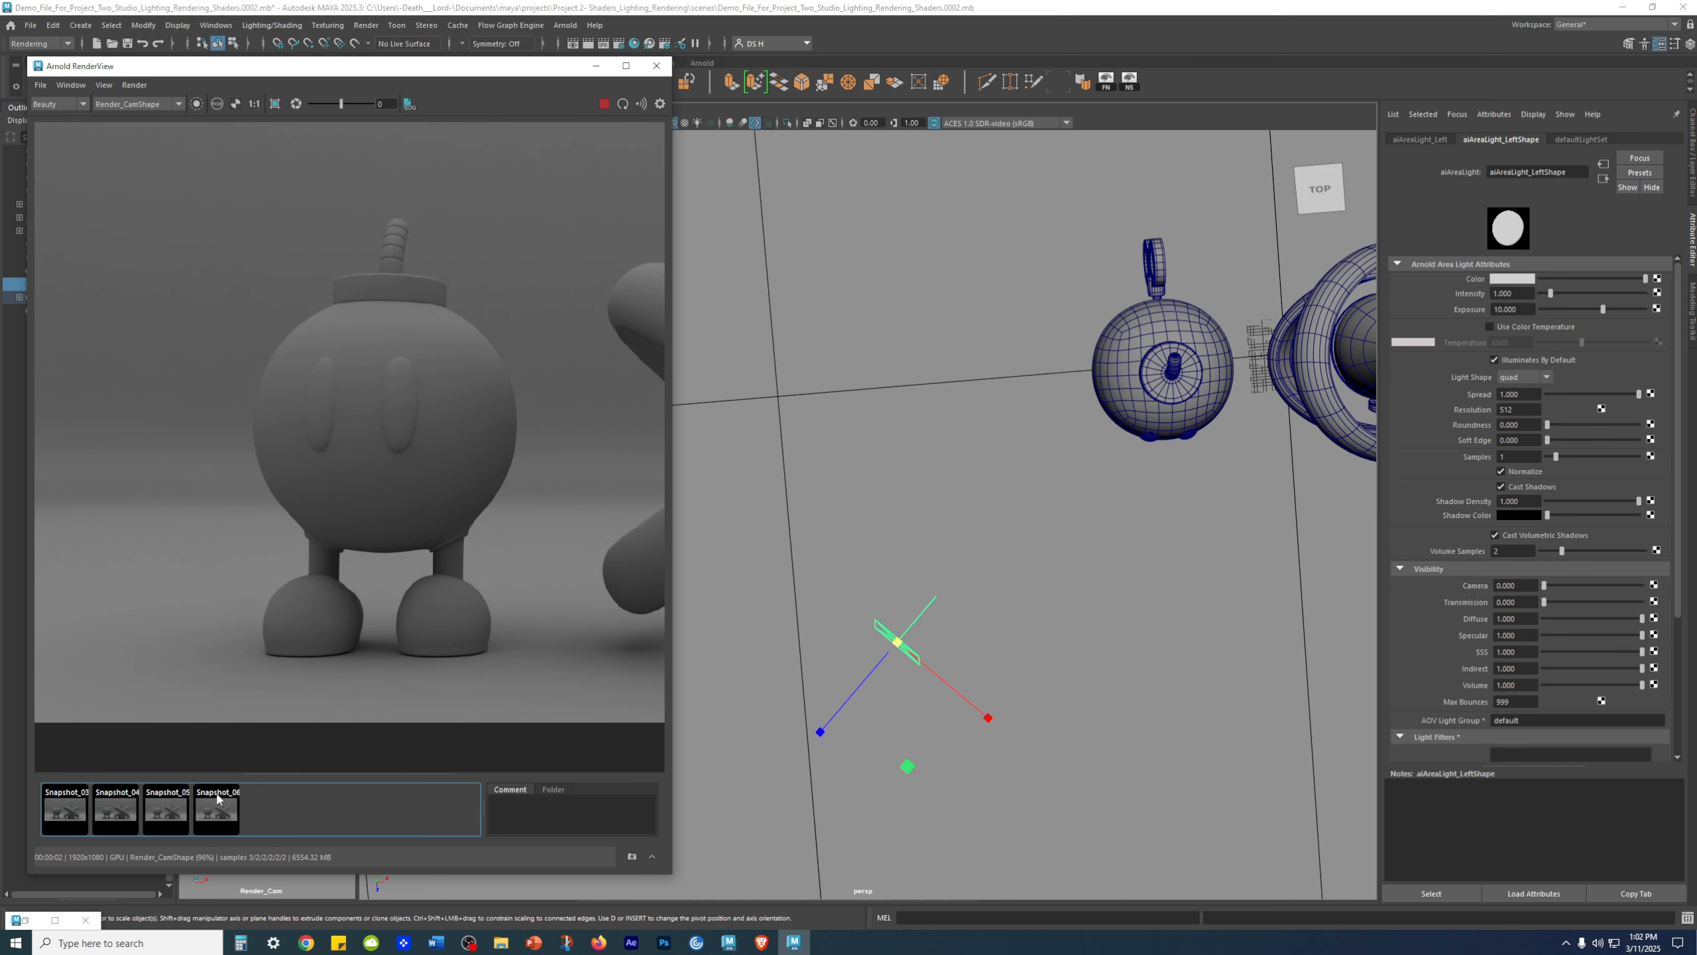
left_click(219, 796)
left_click(218, 796)
left_click(219, 795)
left_click(221, 799)
left_click_drag(964, 635, 912, 494, "alt")
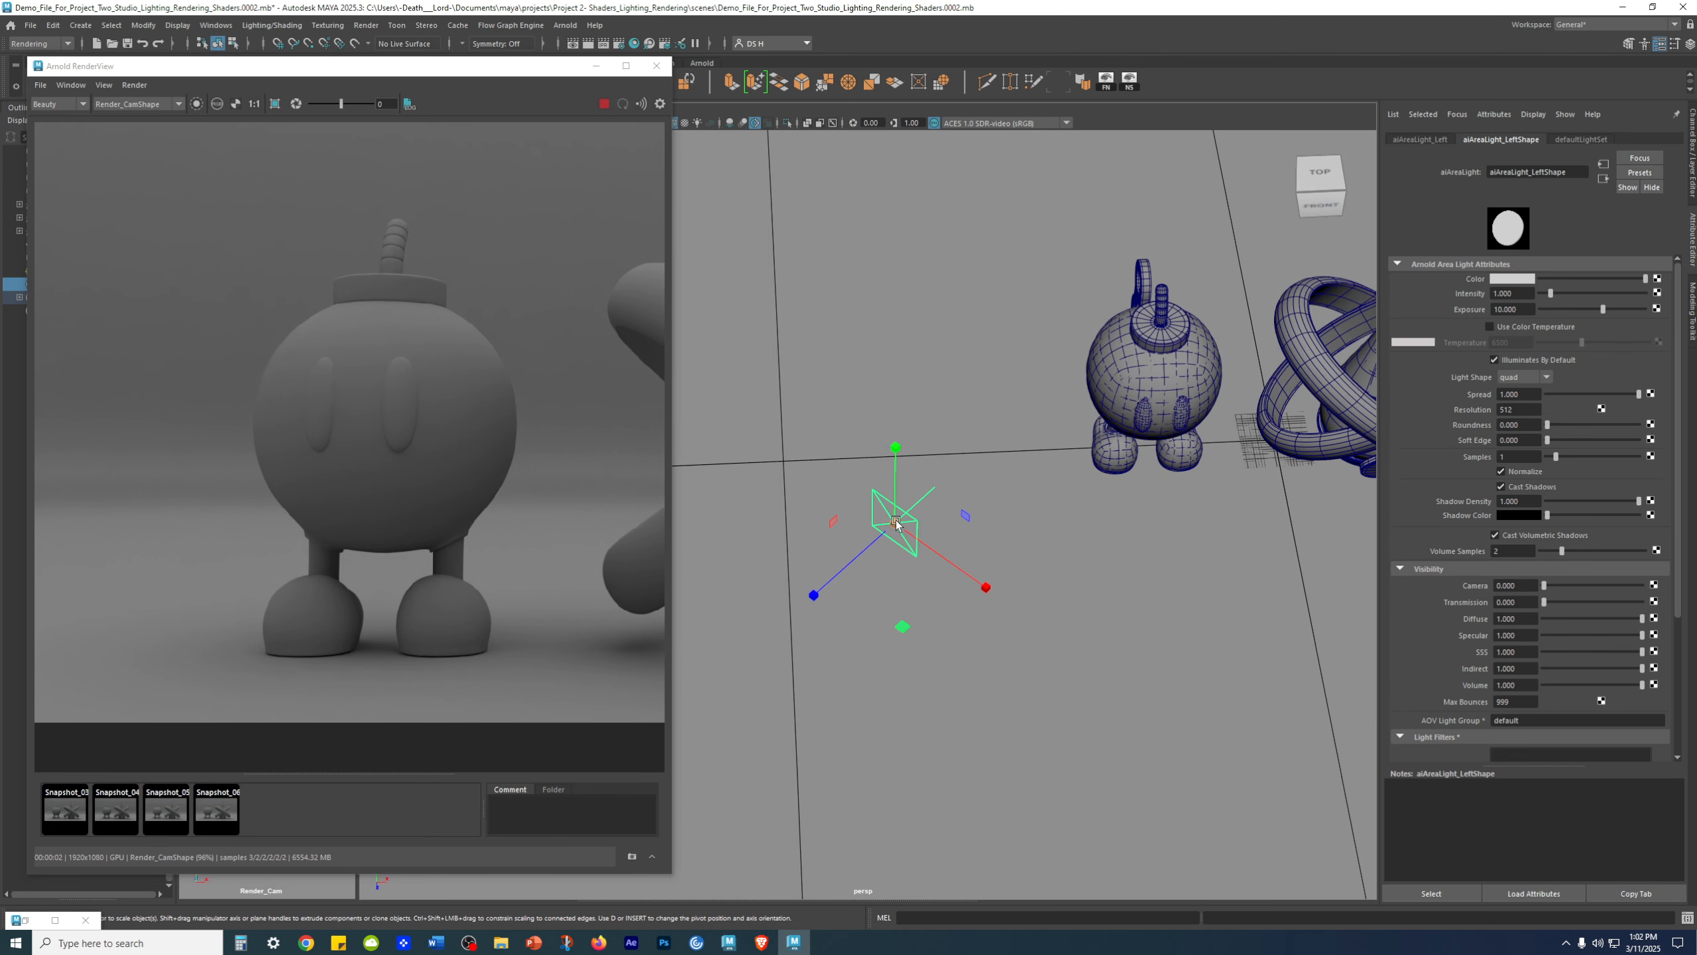
- Store a snapshot of the current render and compare it with Snapshot_06
left_click(632, 858)
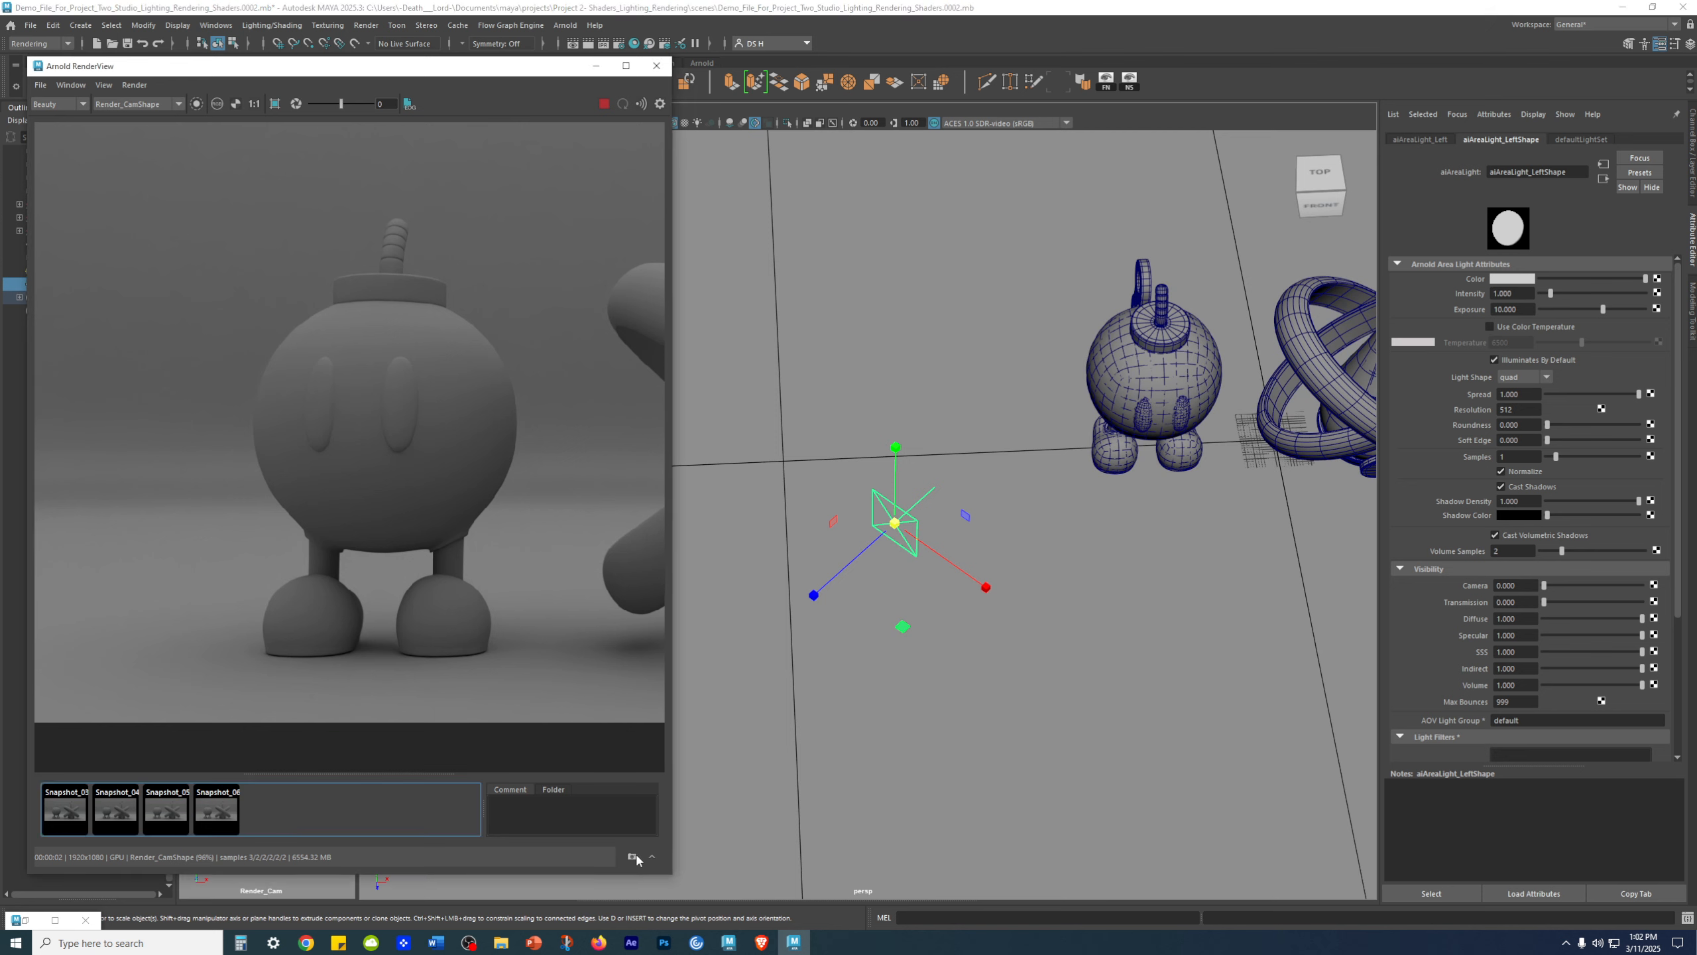
left_click(208, 816)
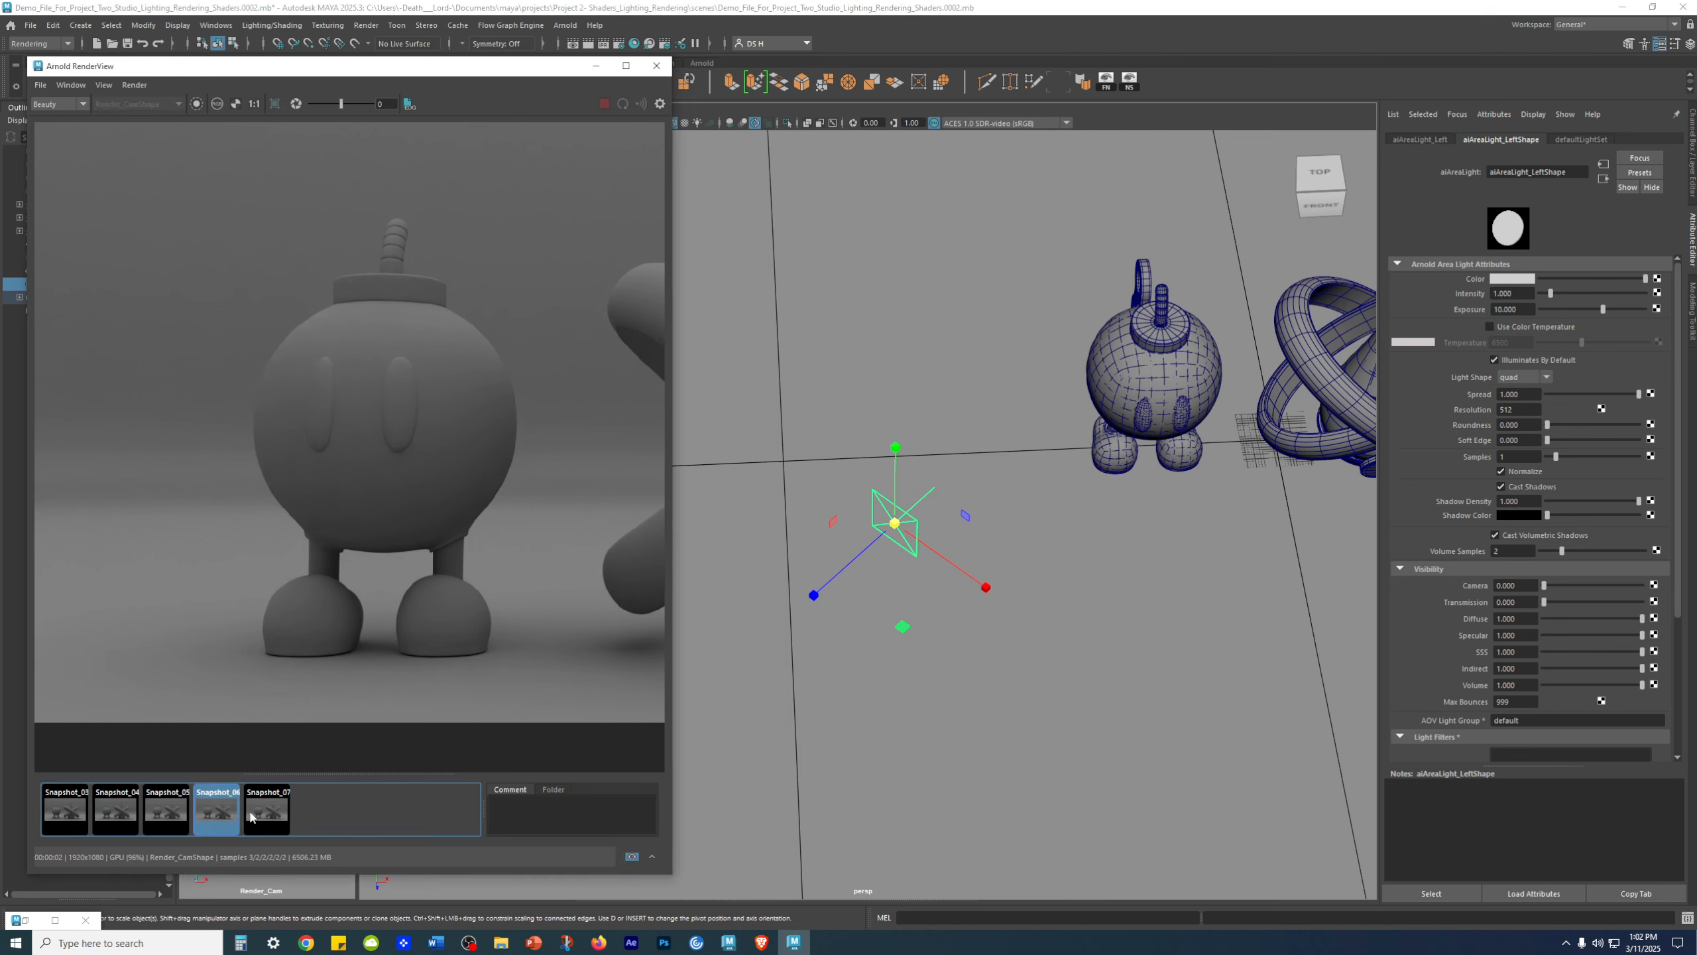
left_click(251, 814)
left_click(231, 807)
- Select the newest snapshot and add the comment "Left Area Light Scaled Small"
left_click(248, 809)
left_click(254, 808)
left_click(259, 805)
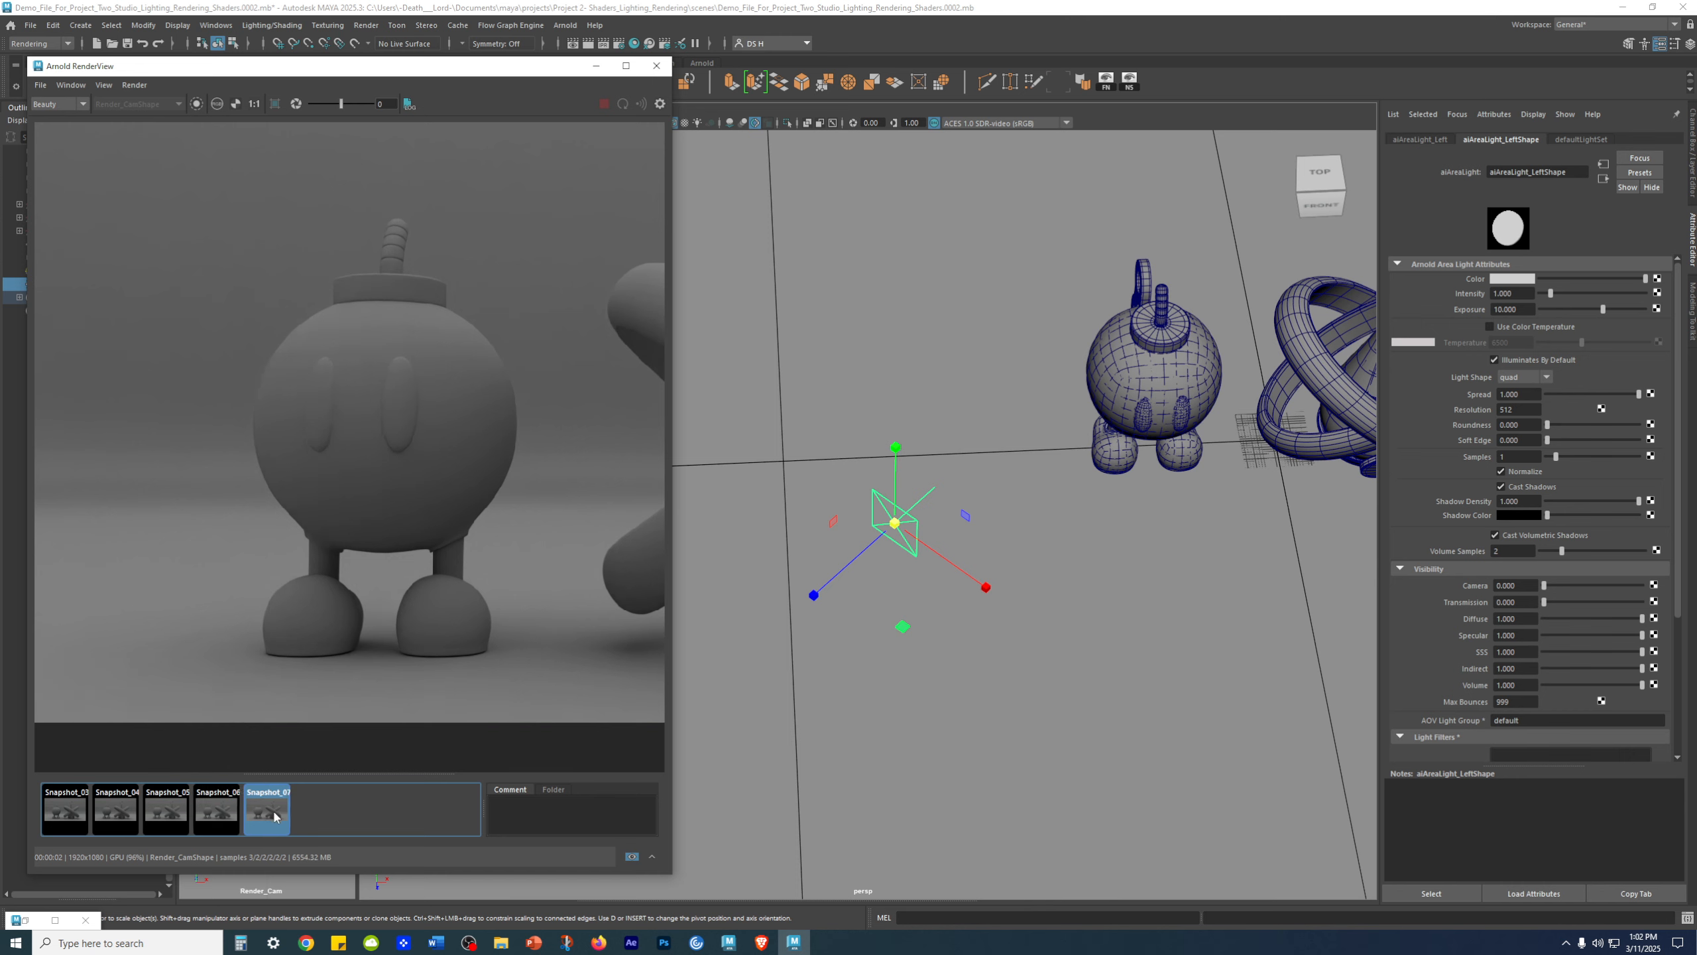
left_click(508, 808)
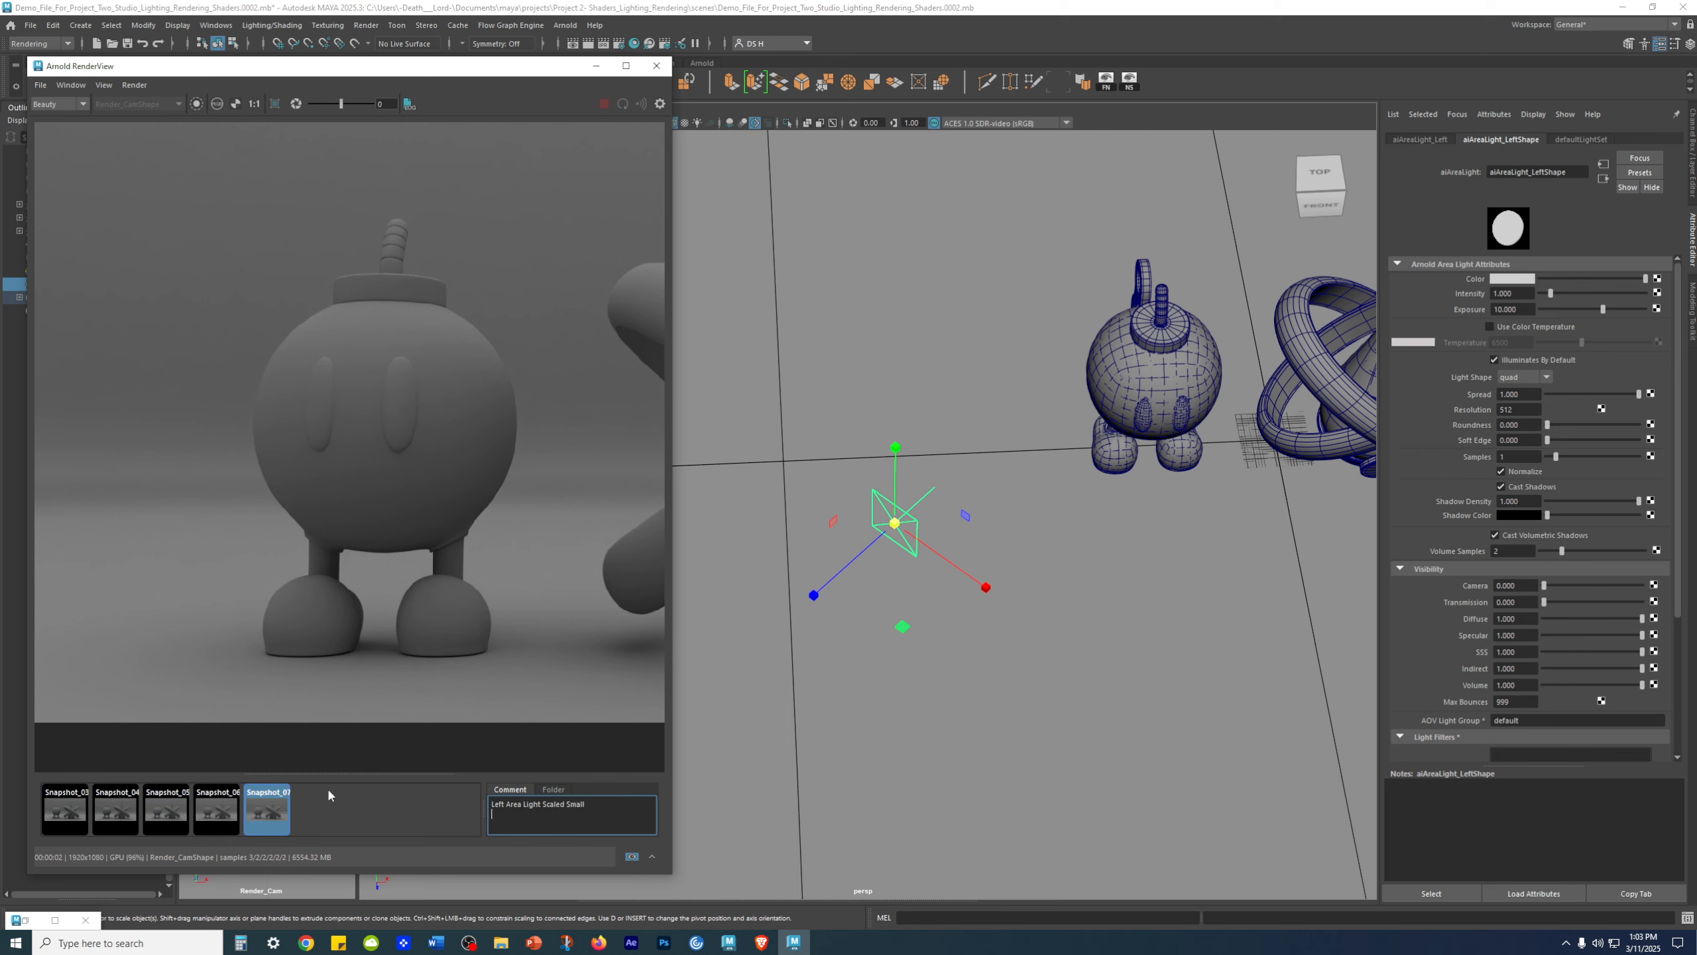
- Compare the renders of Snapshot_06 and Snapshot_07 and read the comment stored with Snapshot_07
left_click(358, 817)
left_click(216, 817)
left_click(258, 809)
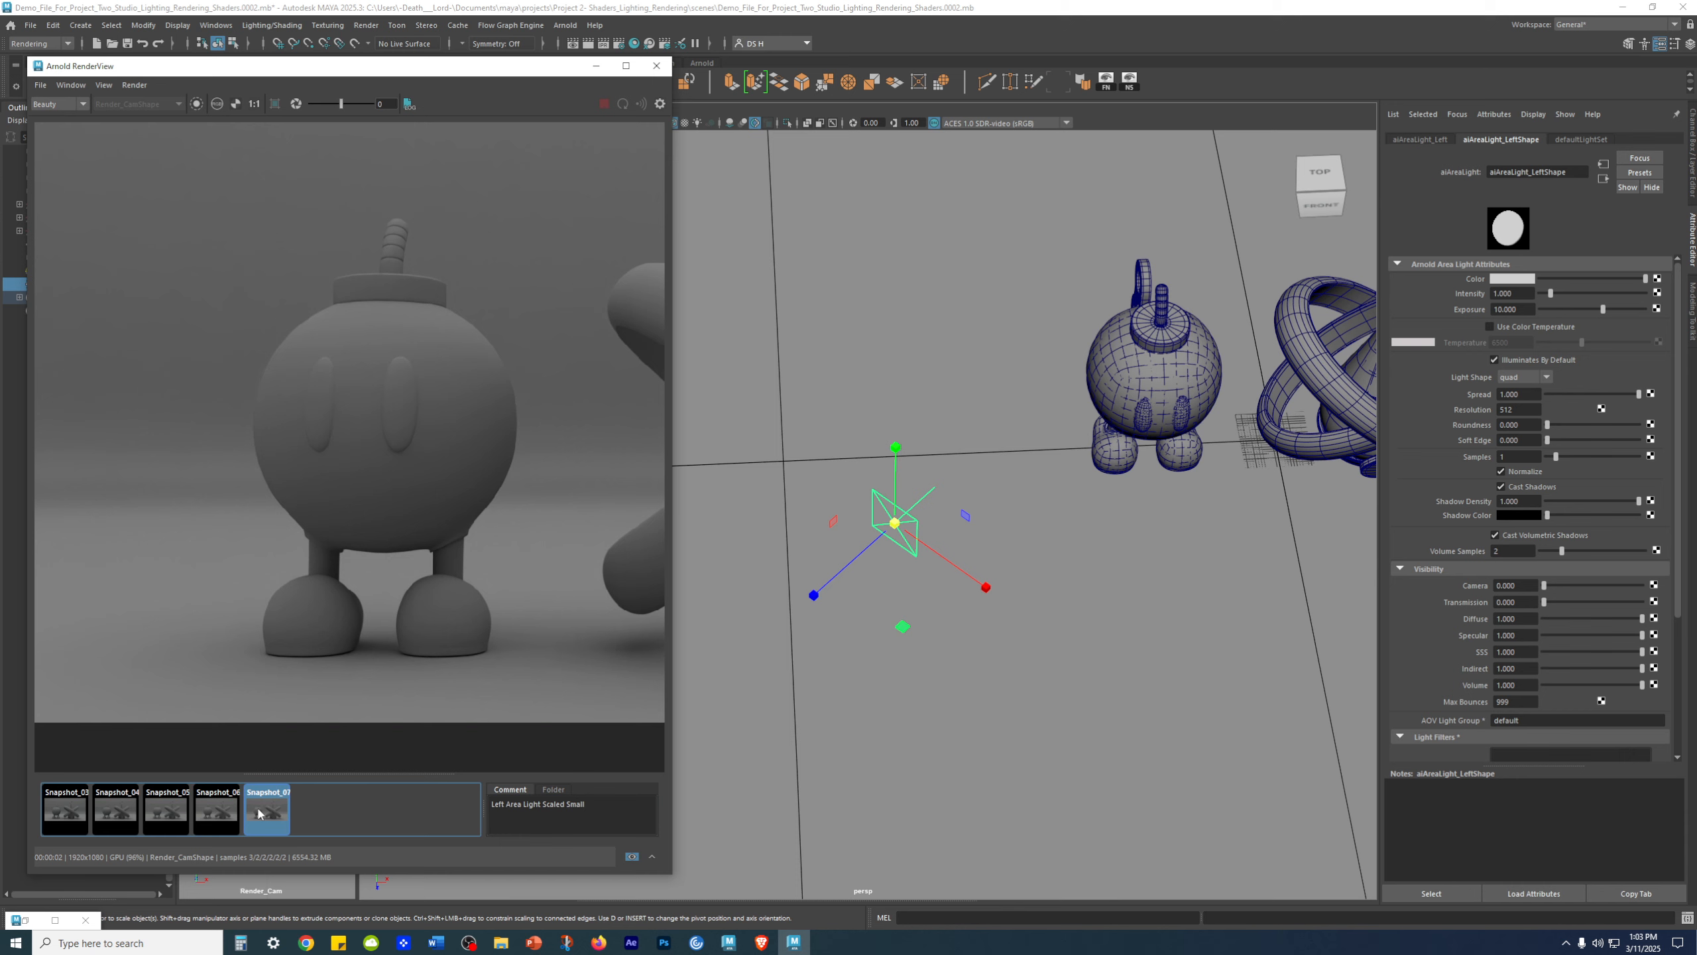
left_click_drag(590, 804, 474, 804)
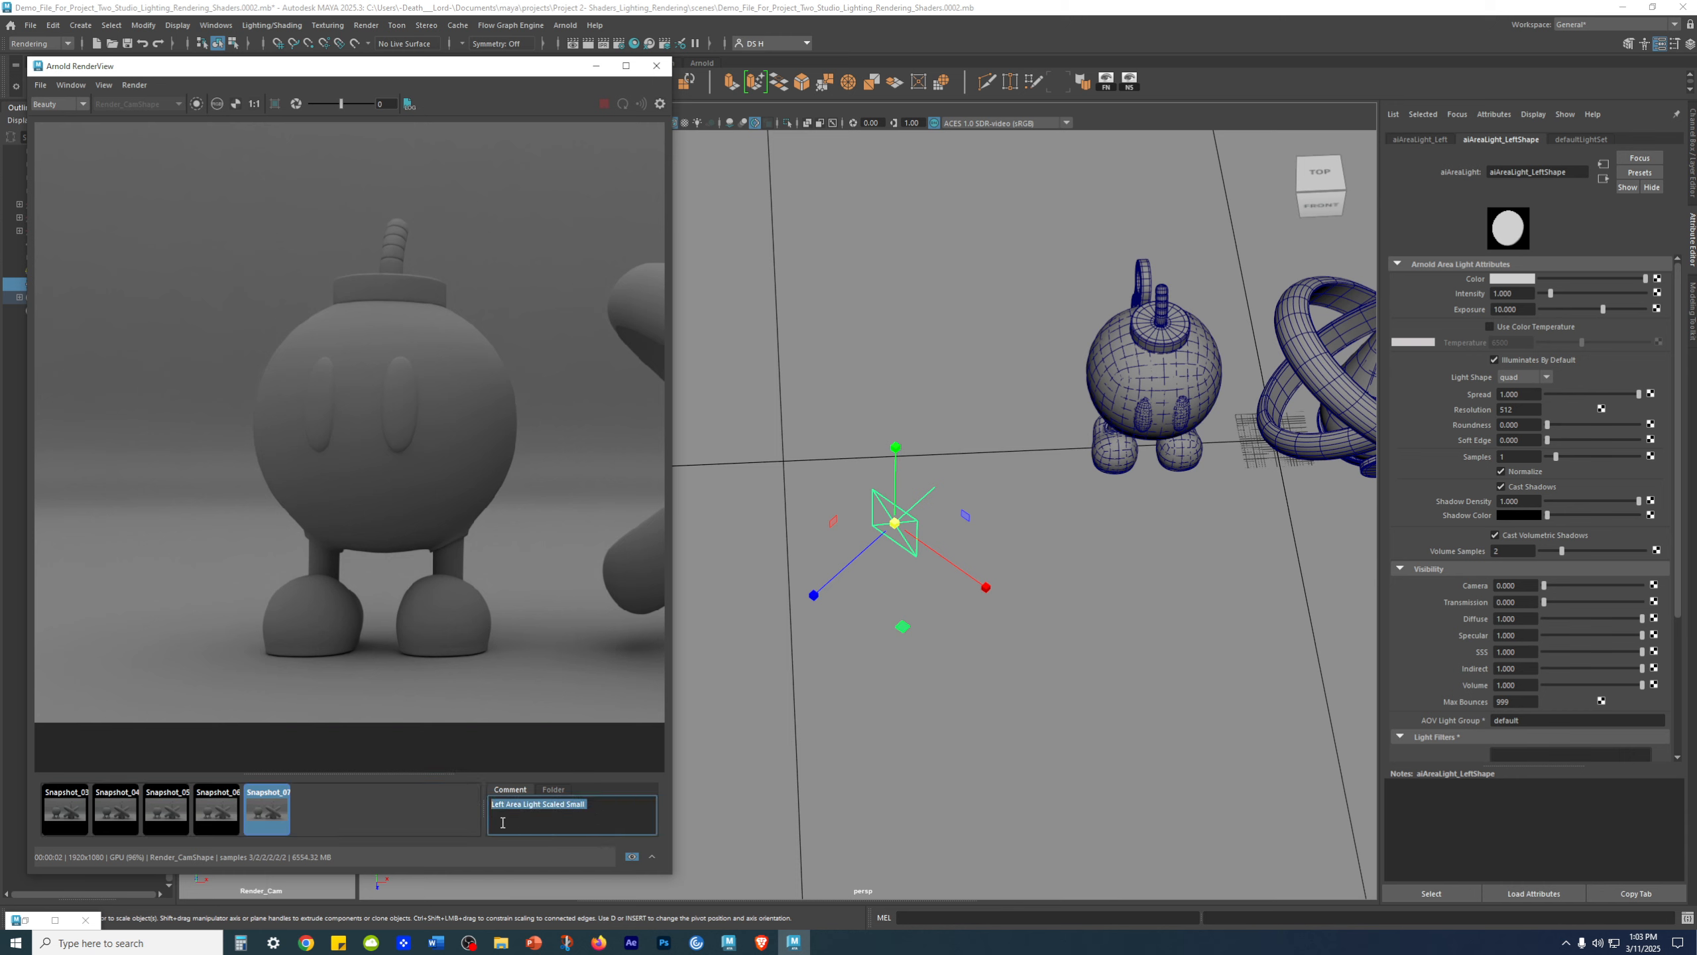
left_click(397, 813)
left_click(217, 815)
left_click(269, 810)
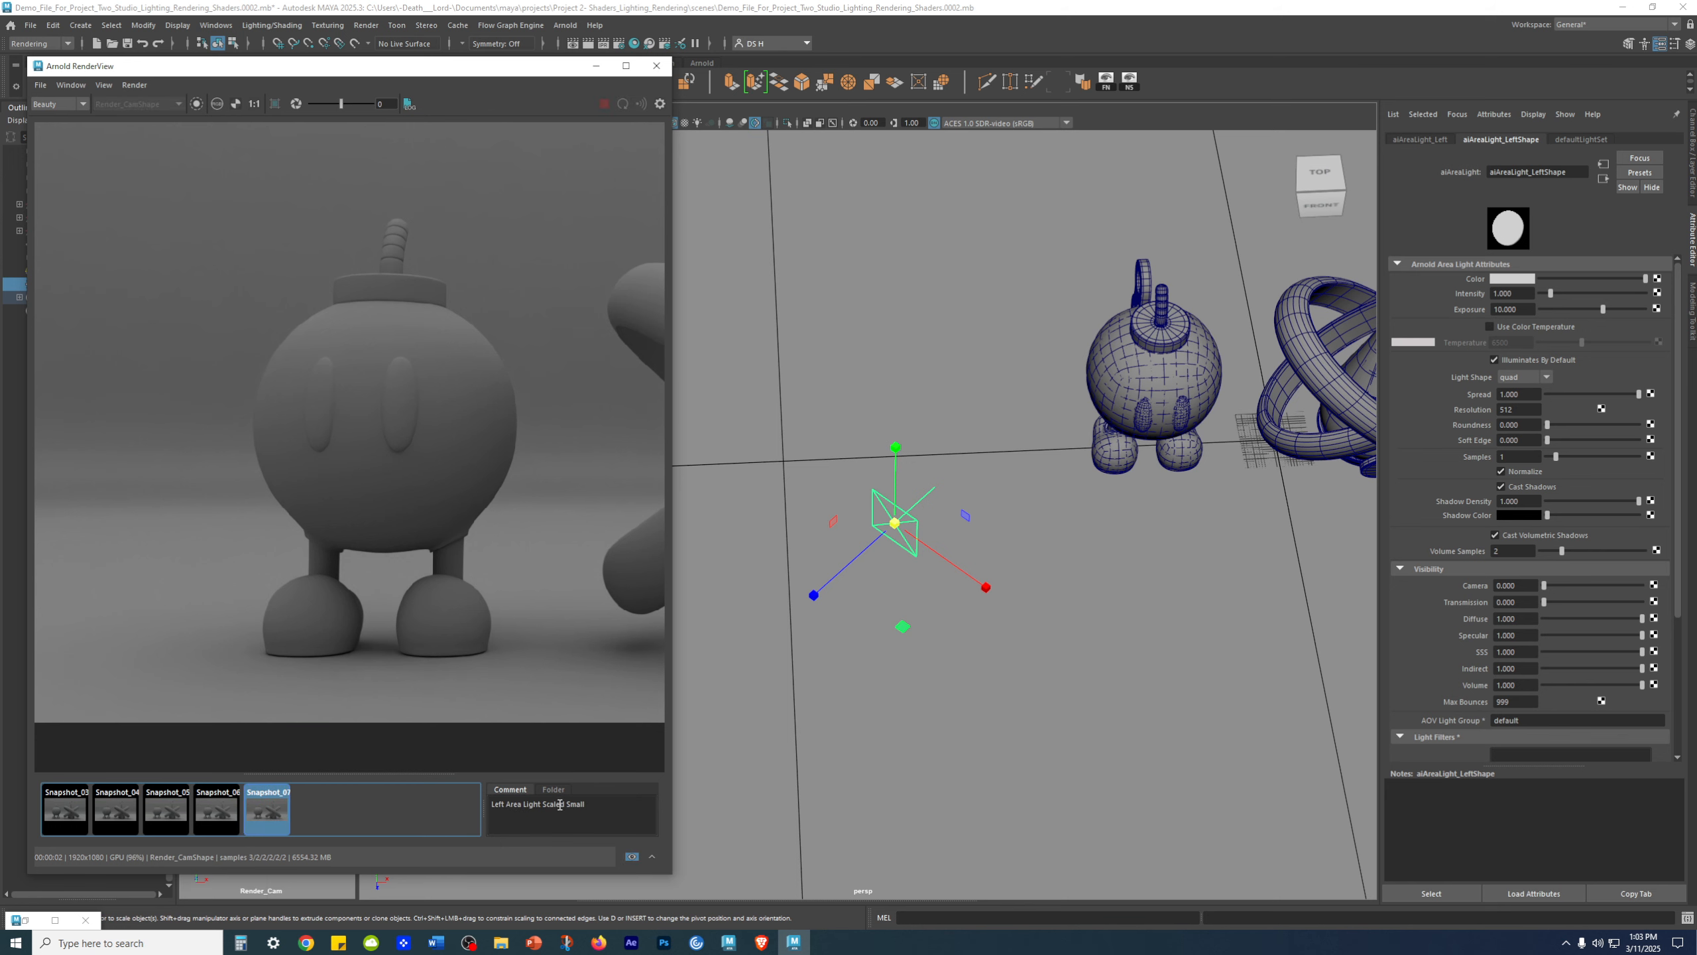
left_click(334, 813)
- Compare Snapshot_06 and Snapshot_07 again with both characters in the rendered view, checking the shading and shadows
left_click_drag(928, 550, 955, 527, "alt")
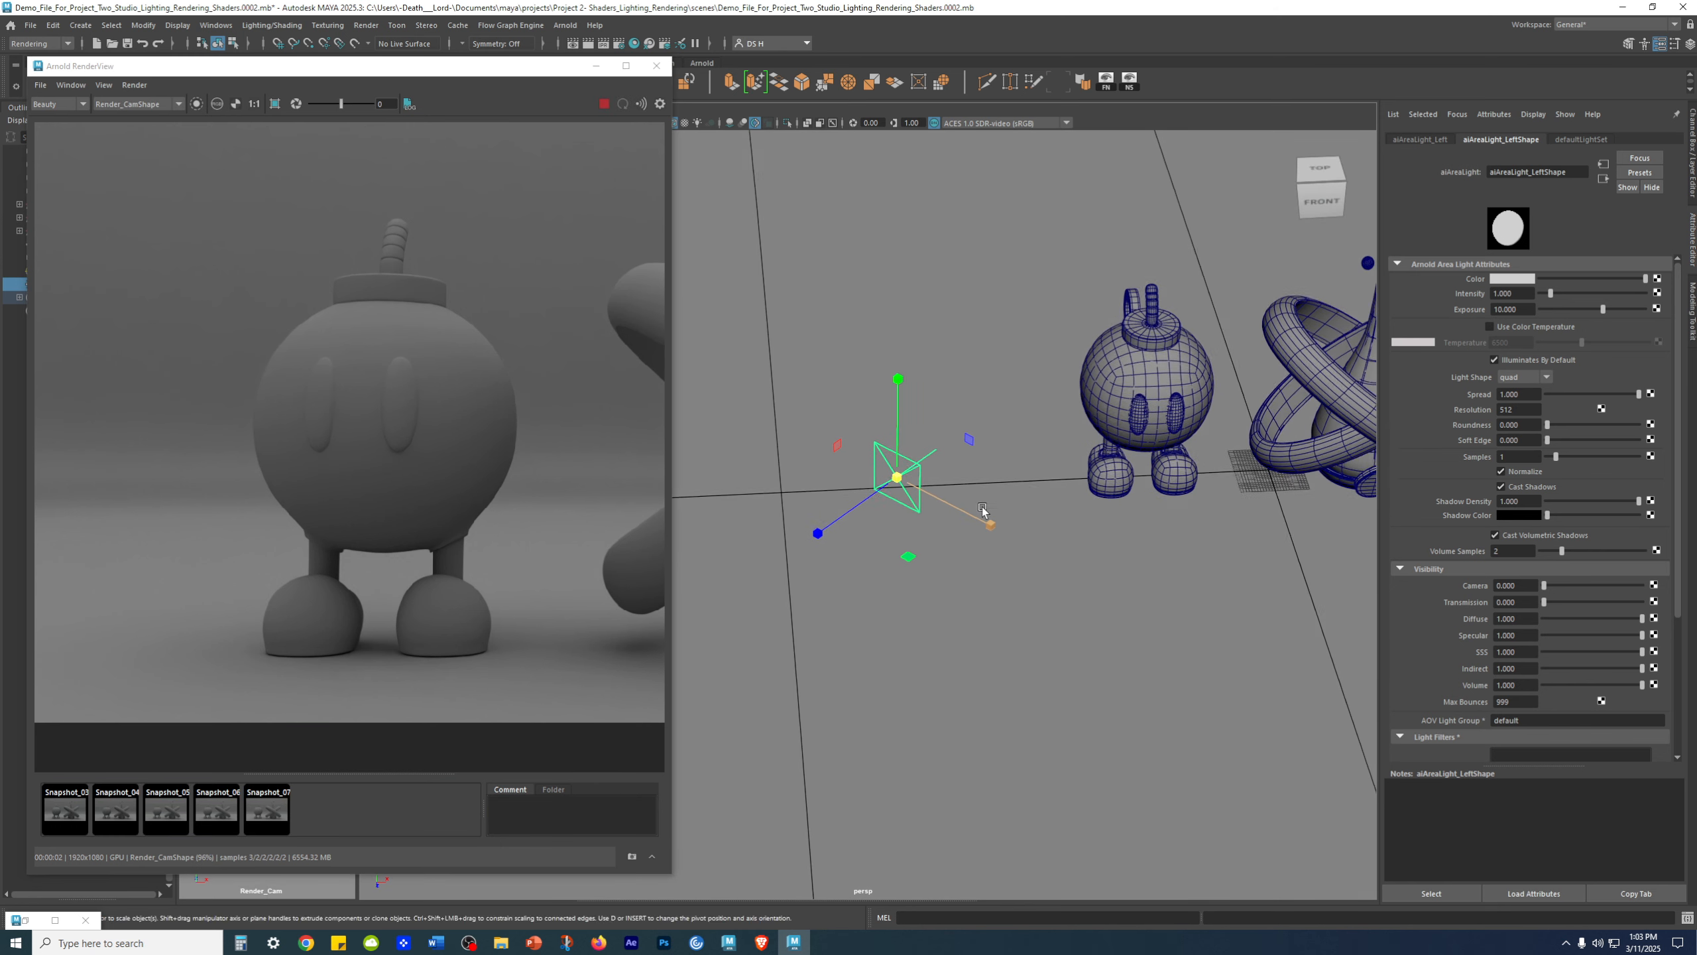
middle_click_drag(955, 527, 930, 576, "alt")
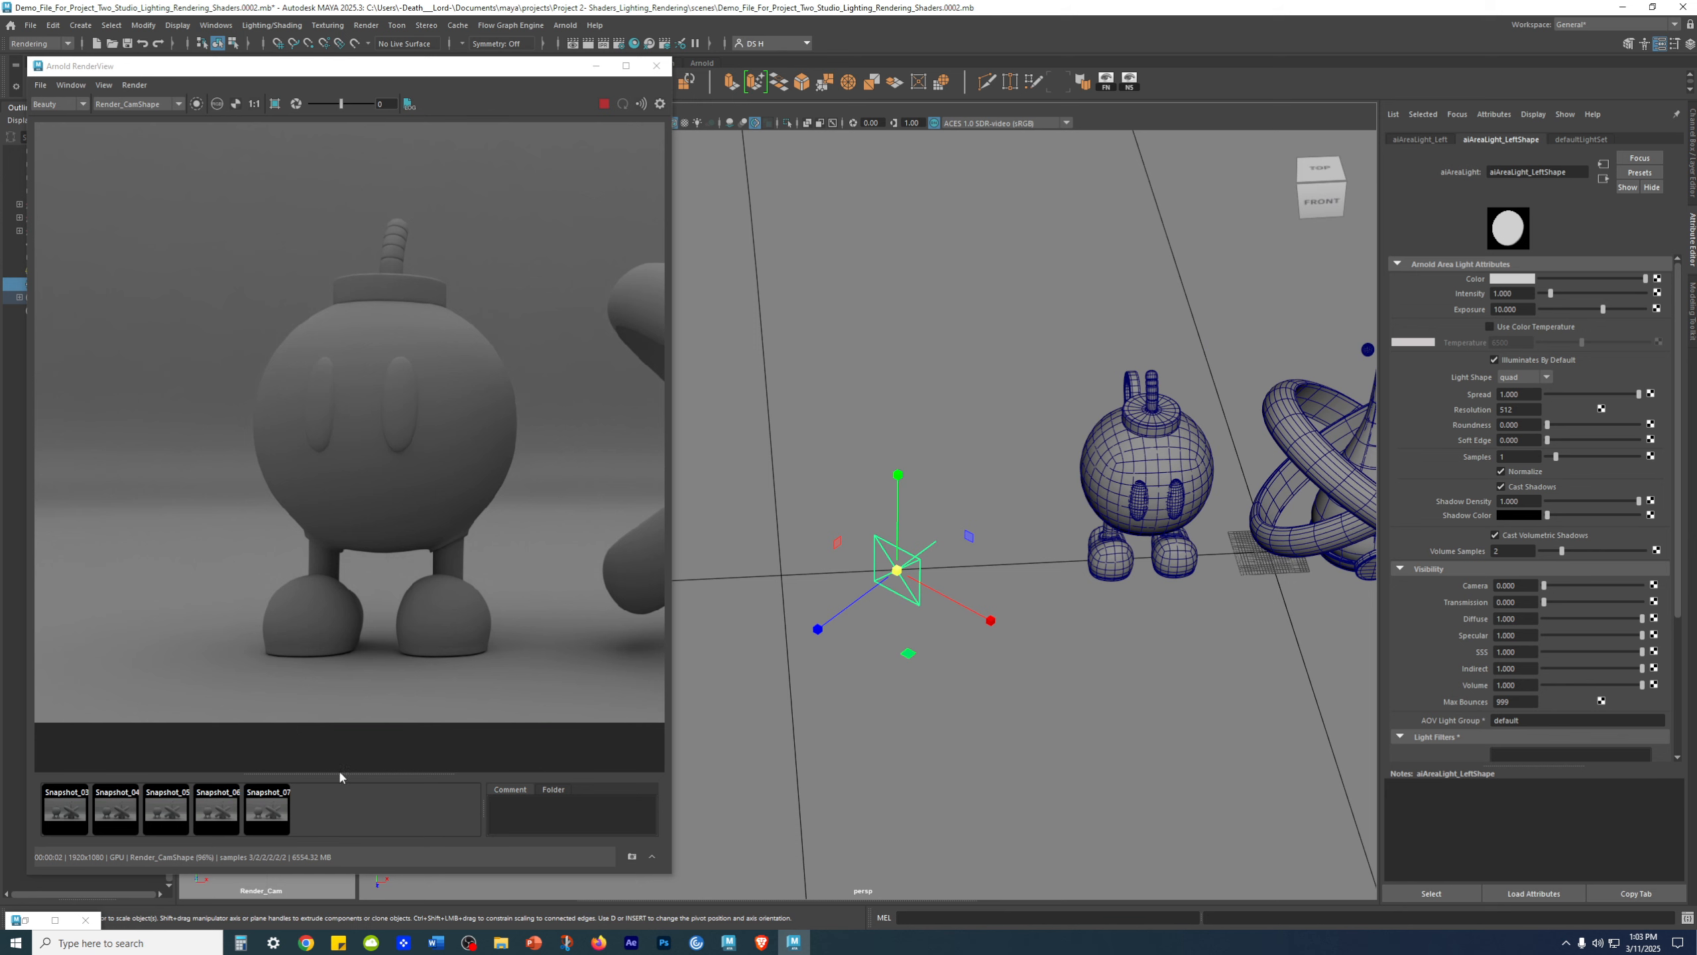
left_click(202, 816)
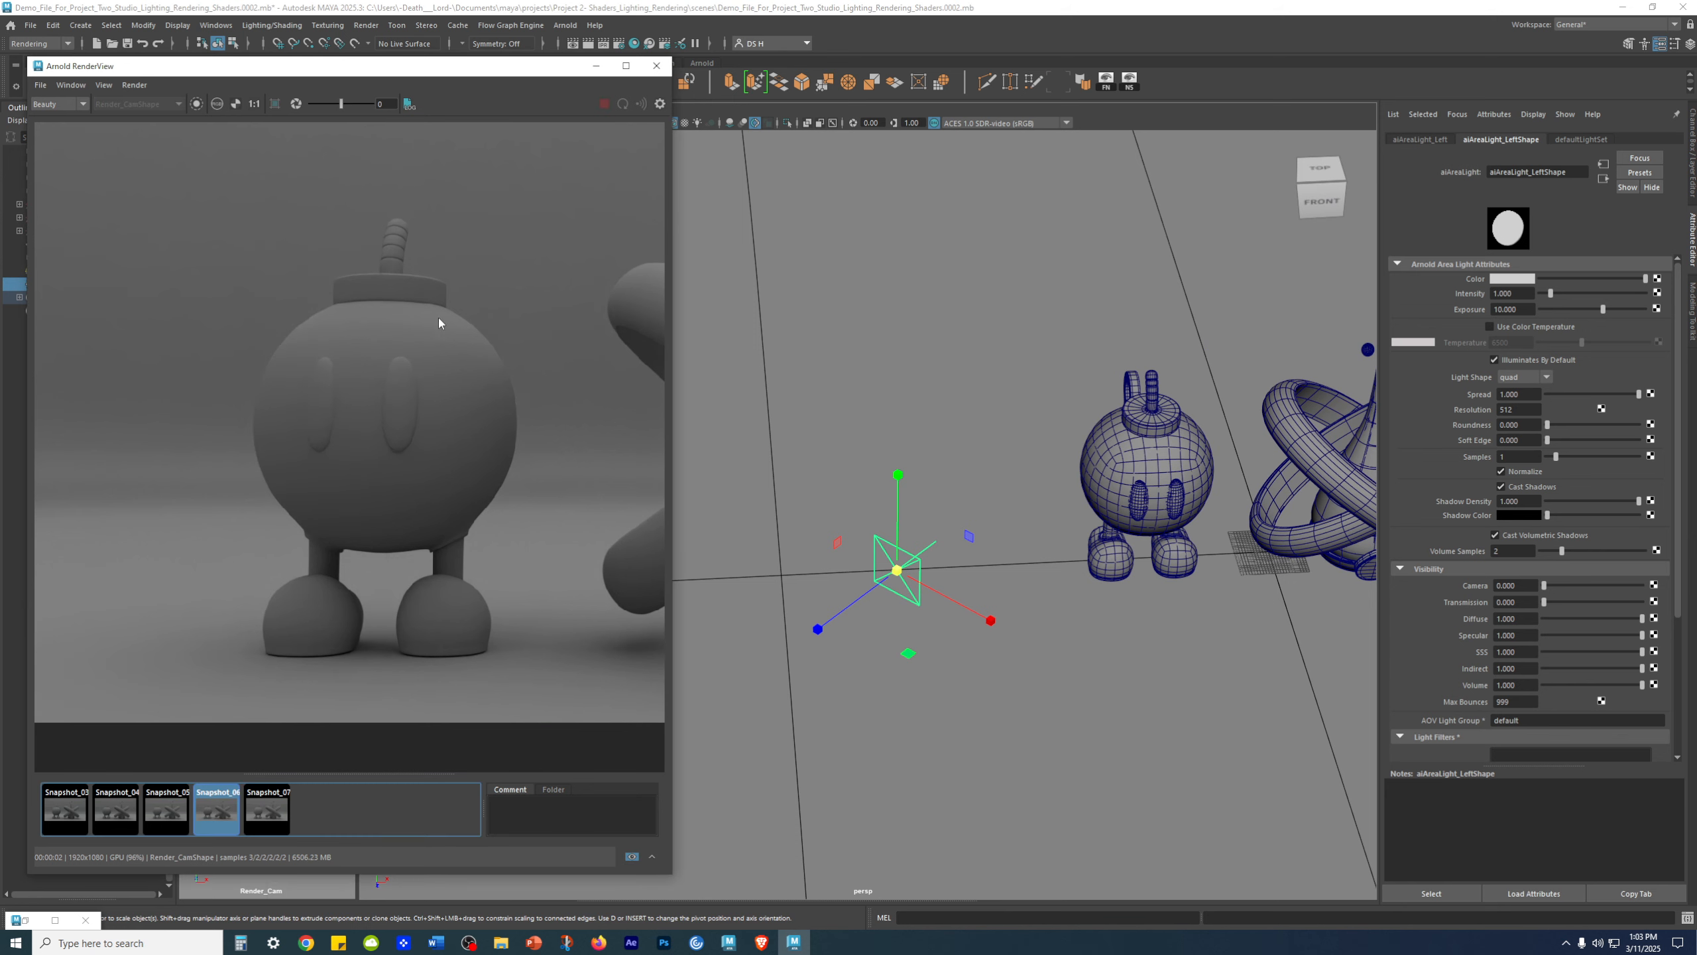
left_click(284, 802)
scroll(508, 470, "down", 3)
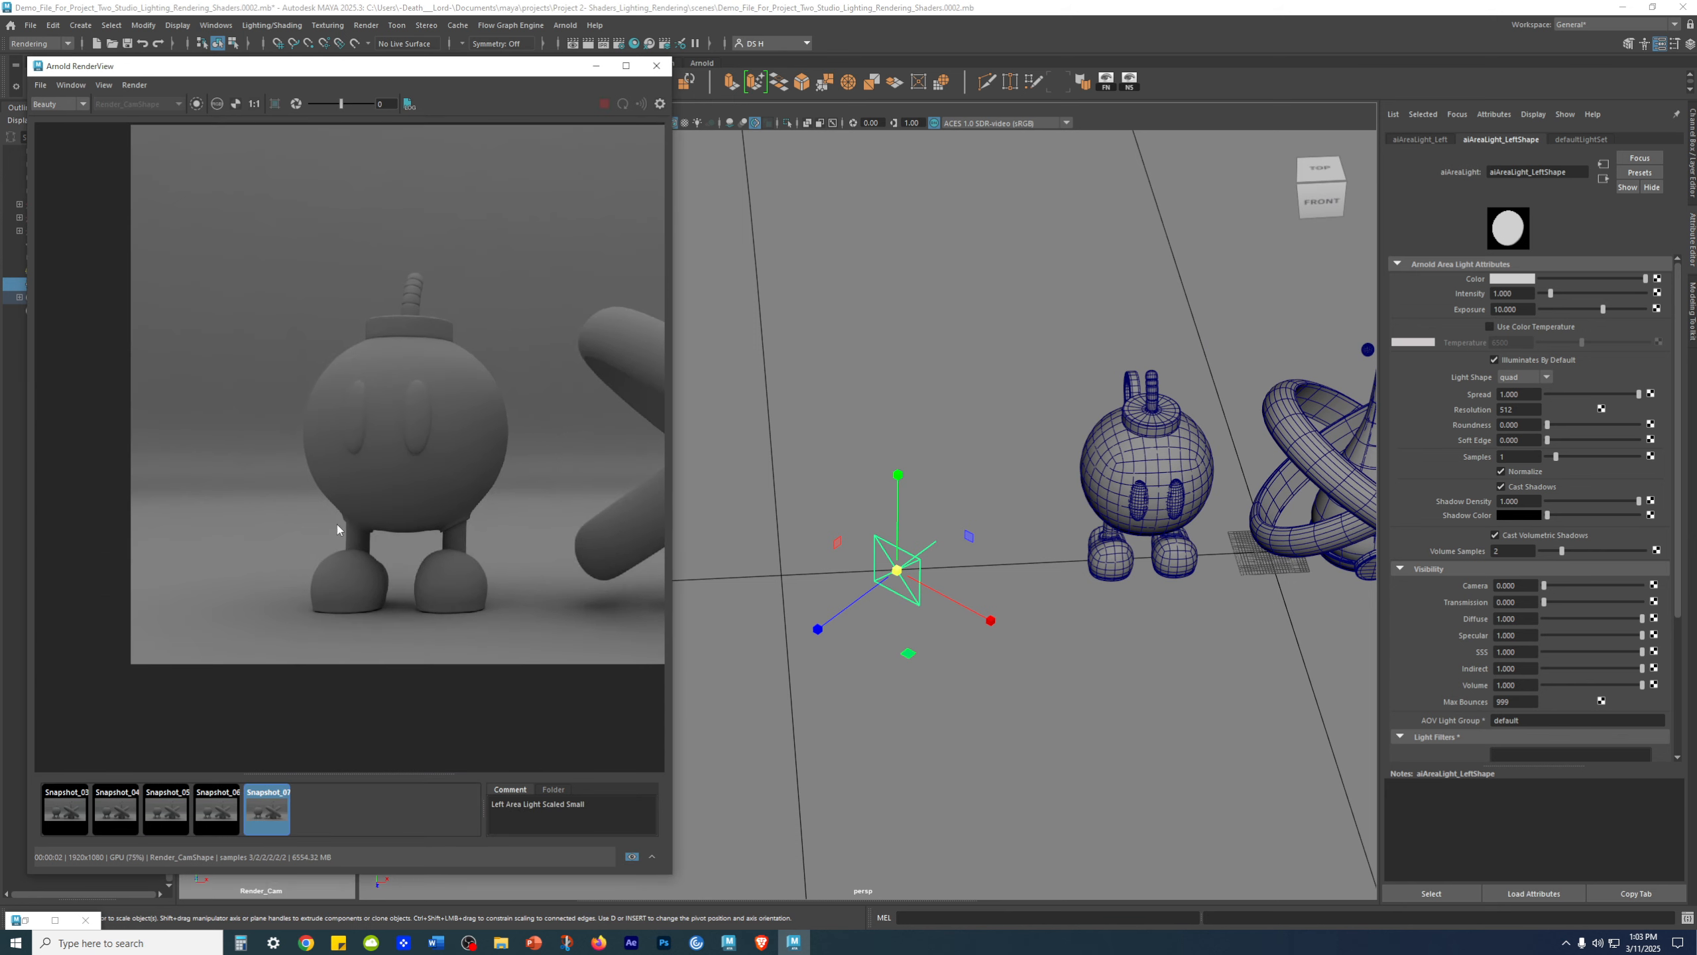
middle_click_drag(471, 429, 320, 476)
left_click(224, 811)
left_click(274, 815)
left_click(224, 814)
scroll(619, 500, "down", 1)
middle_click_drag(493, 520, 440, 531)
left_click(265, 817)
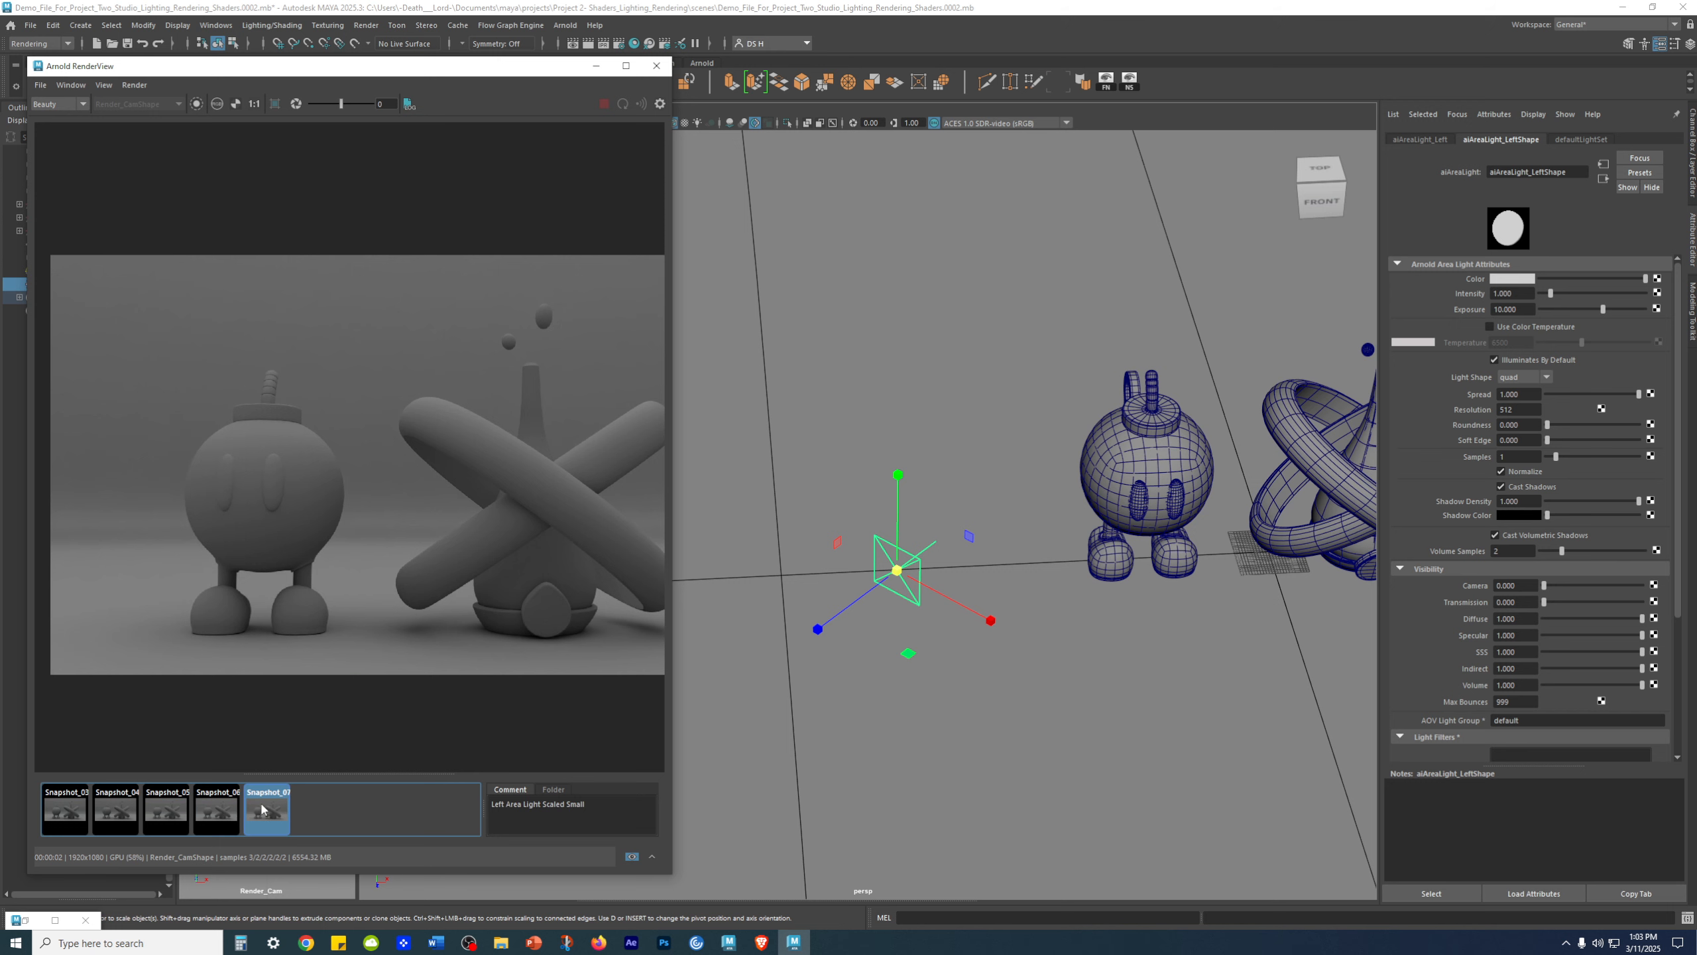
left_click(273, 815)
- Scale the left area light up uniformly so it is much larger than the bomb character
left_click_drag(940, 554, 934, 542, "alt")
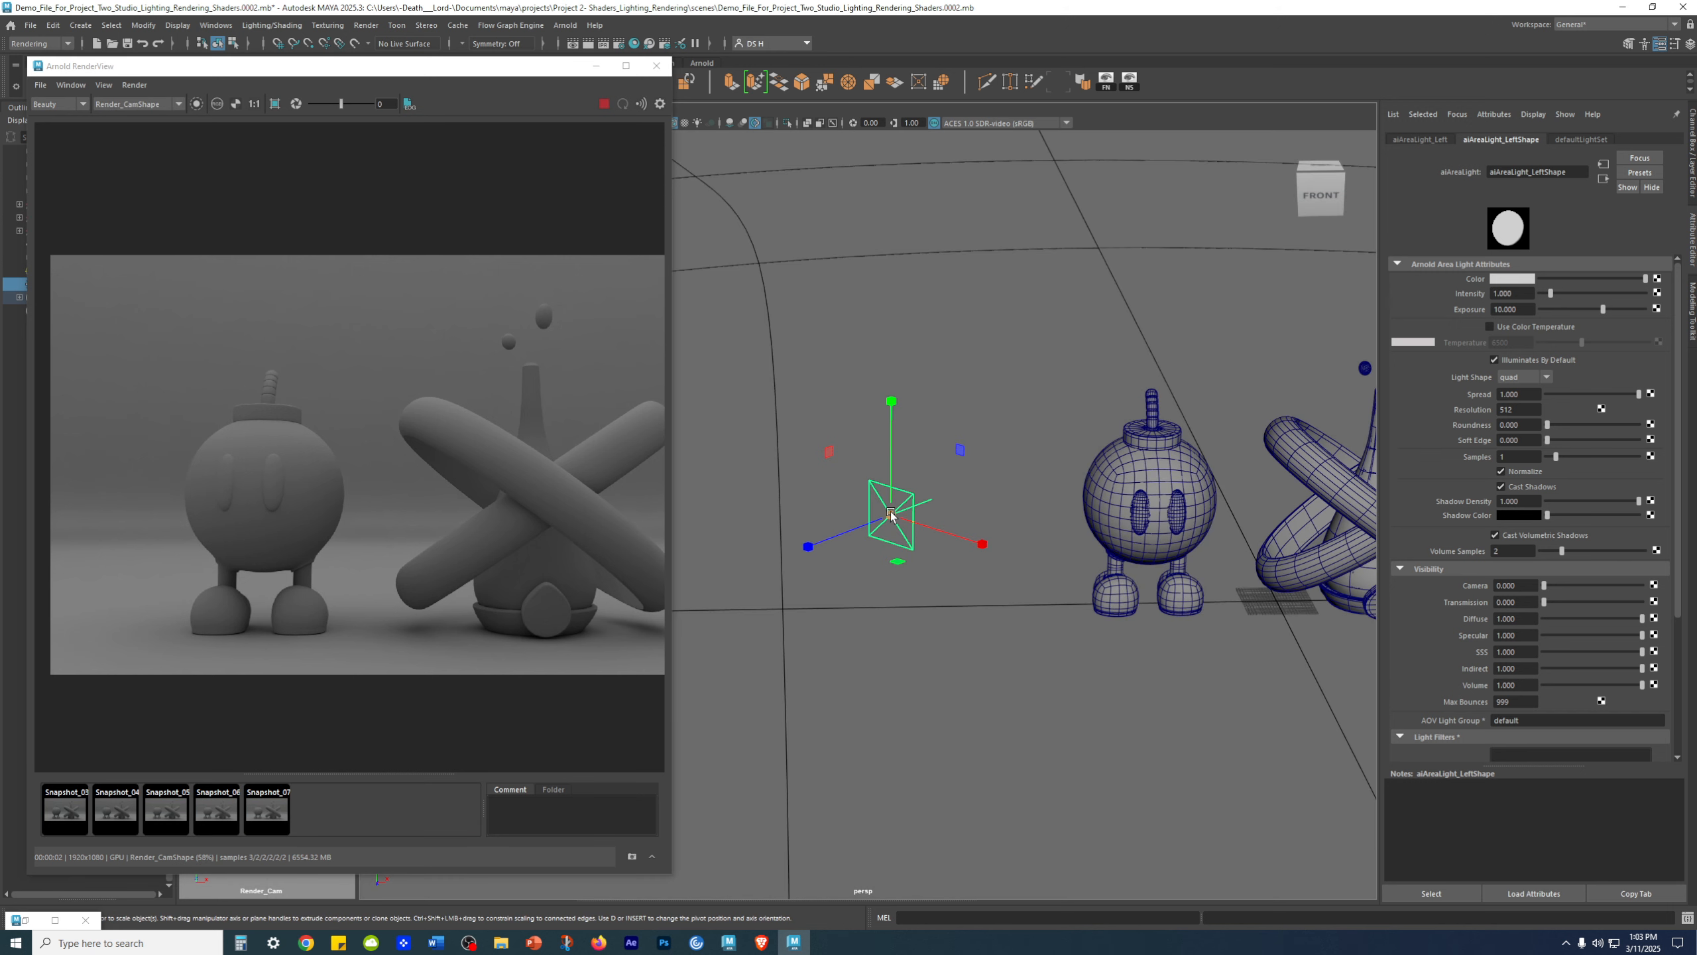
left_click_drag(892, 514, 1144, 455)
left_click_drag(1076, 543, 1125, 406, "alt")
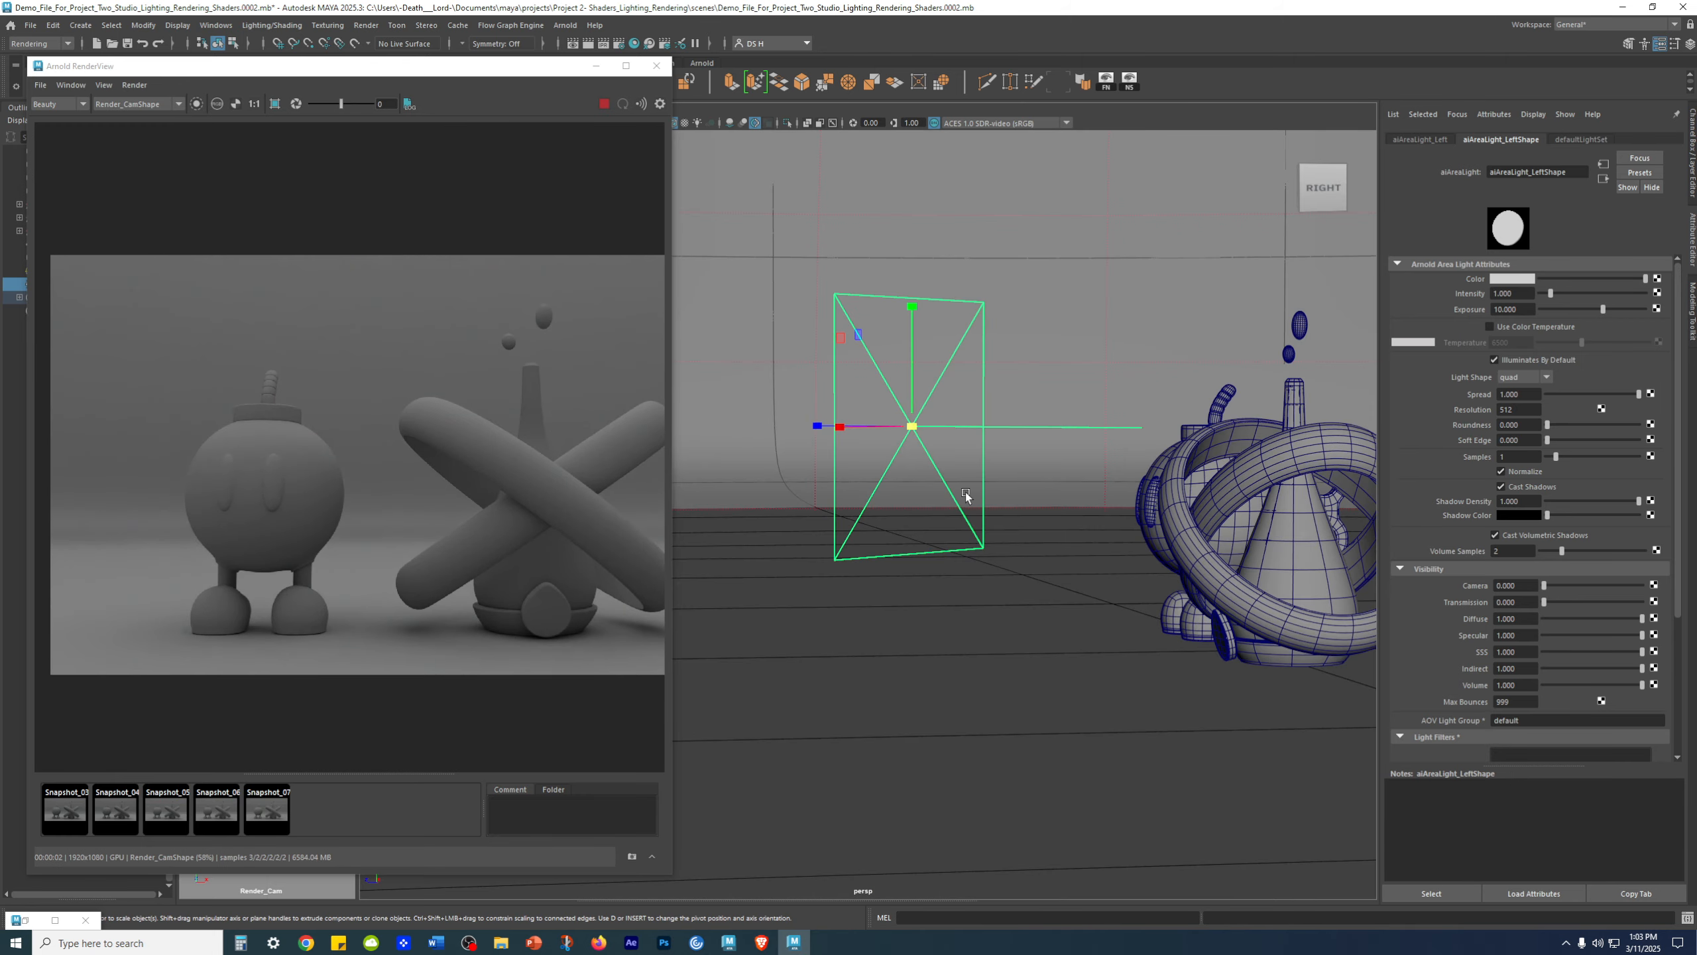
- Compare the current render under the enlarged left area light with Snapshot_07
left_click(266, 808)
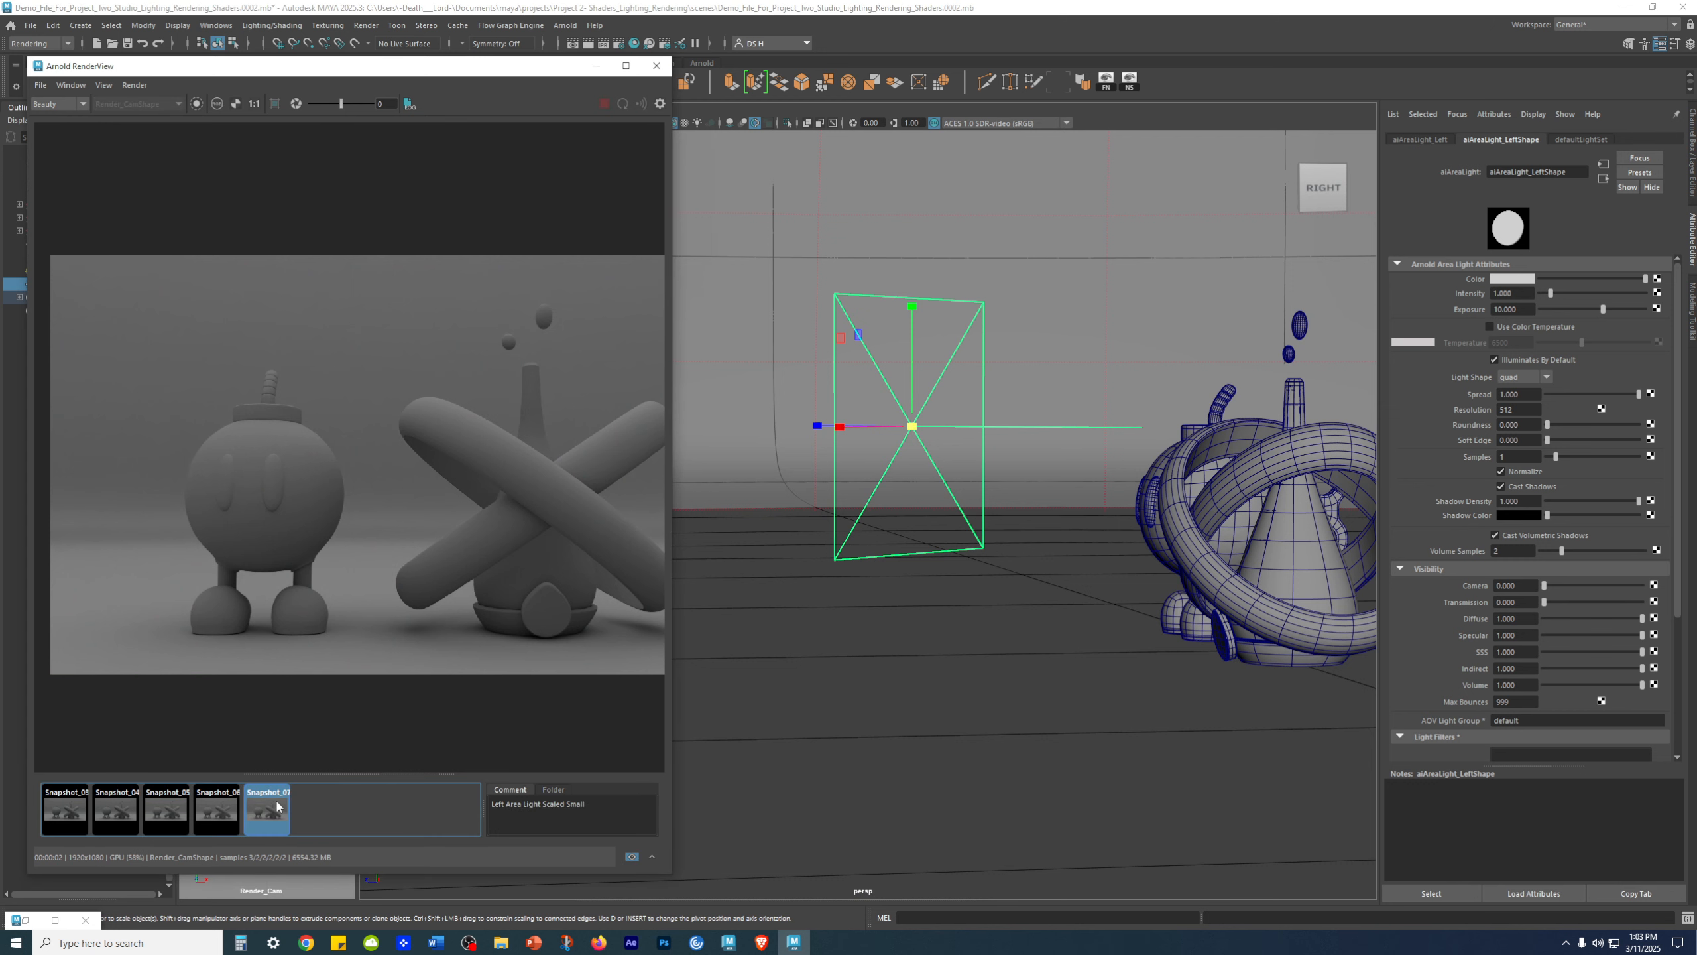
left_click(275, 802)
left_click(277, 800)
key("Left")
left_click(271, 802)
left_click(270, 803)
left_click(271, 802)
left_click(270, 802)
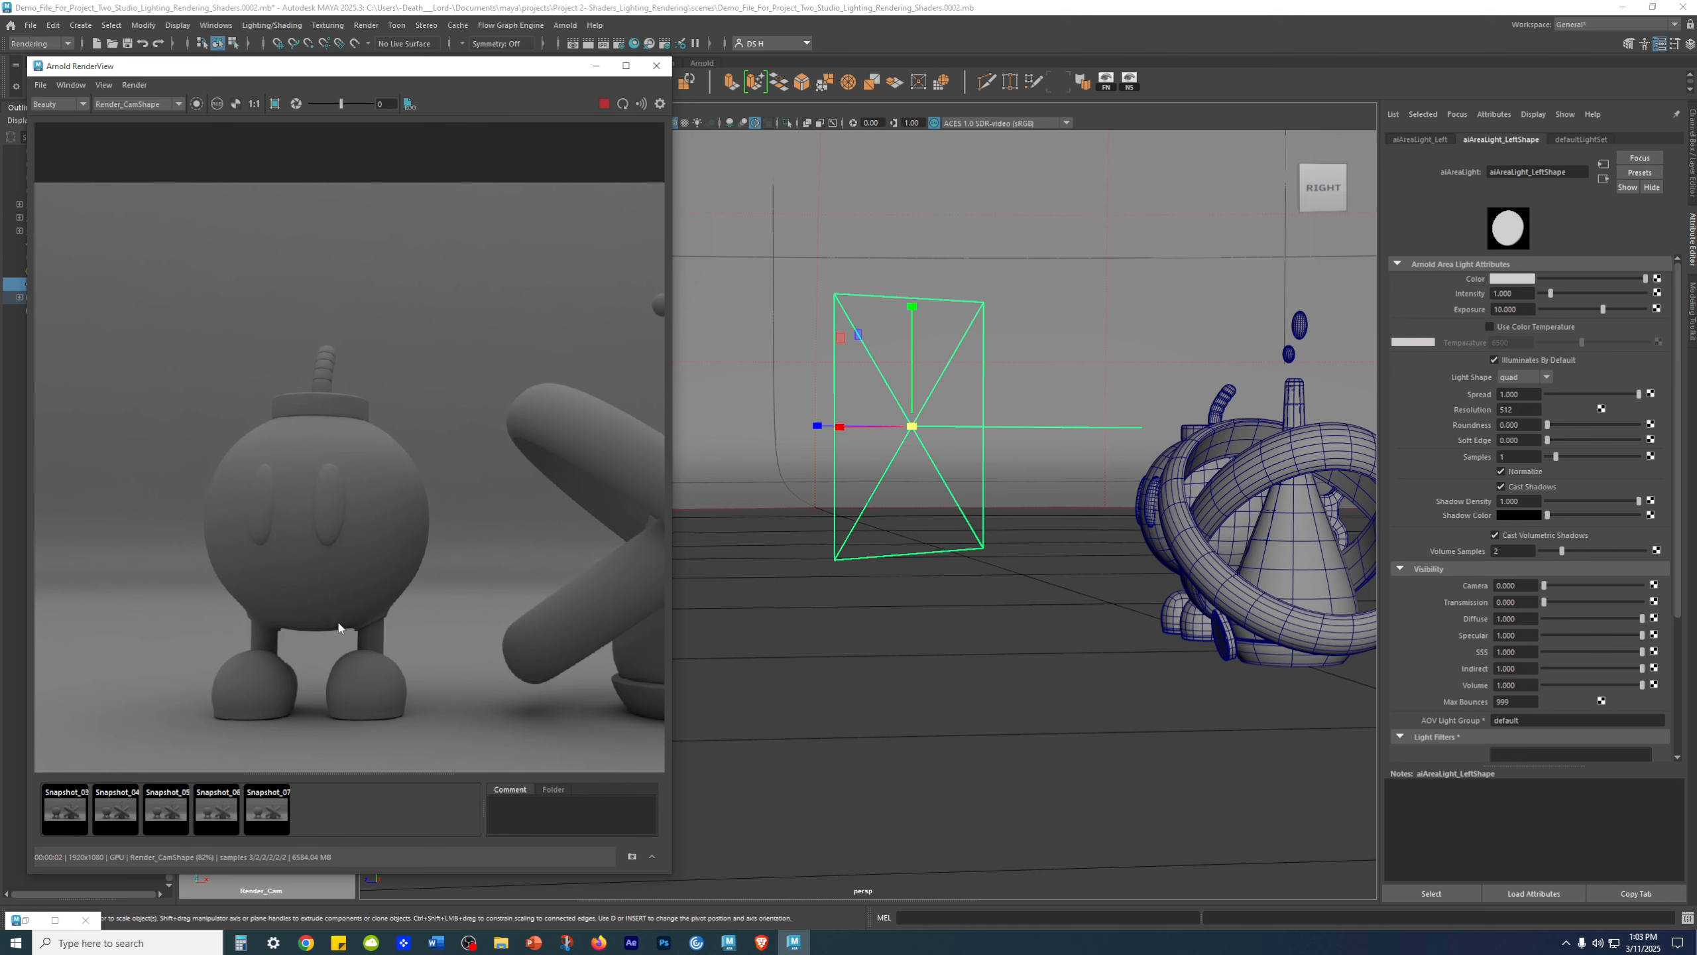
left_click(260, 805)
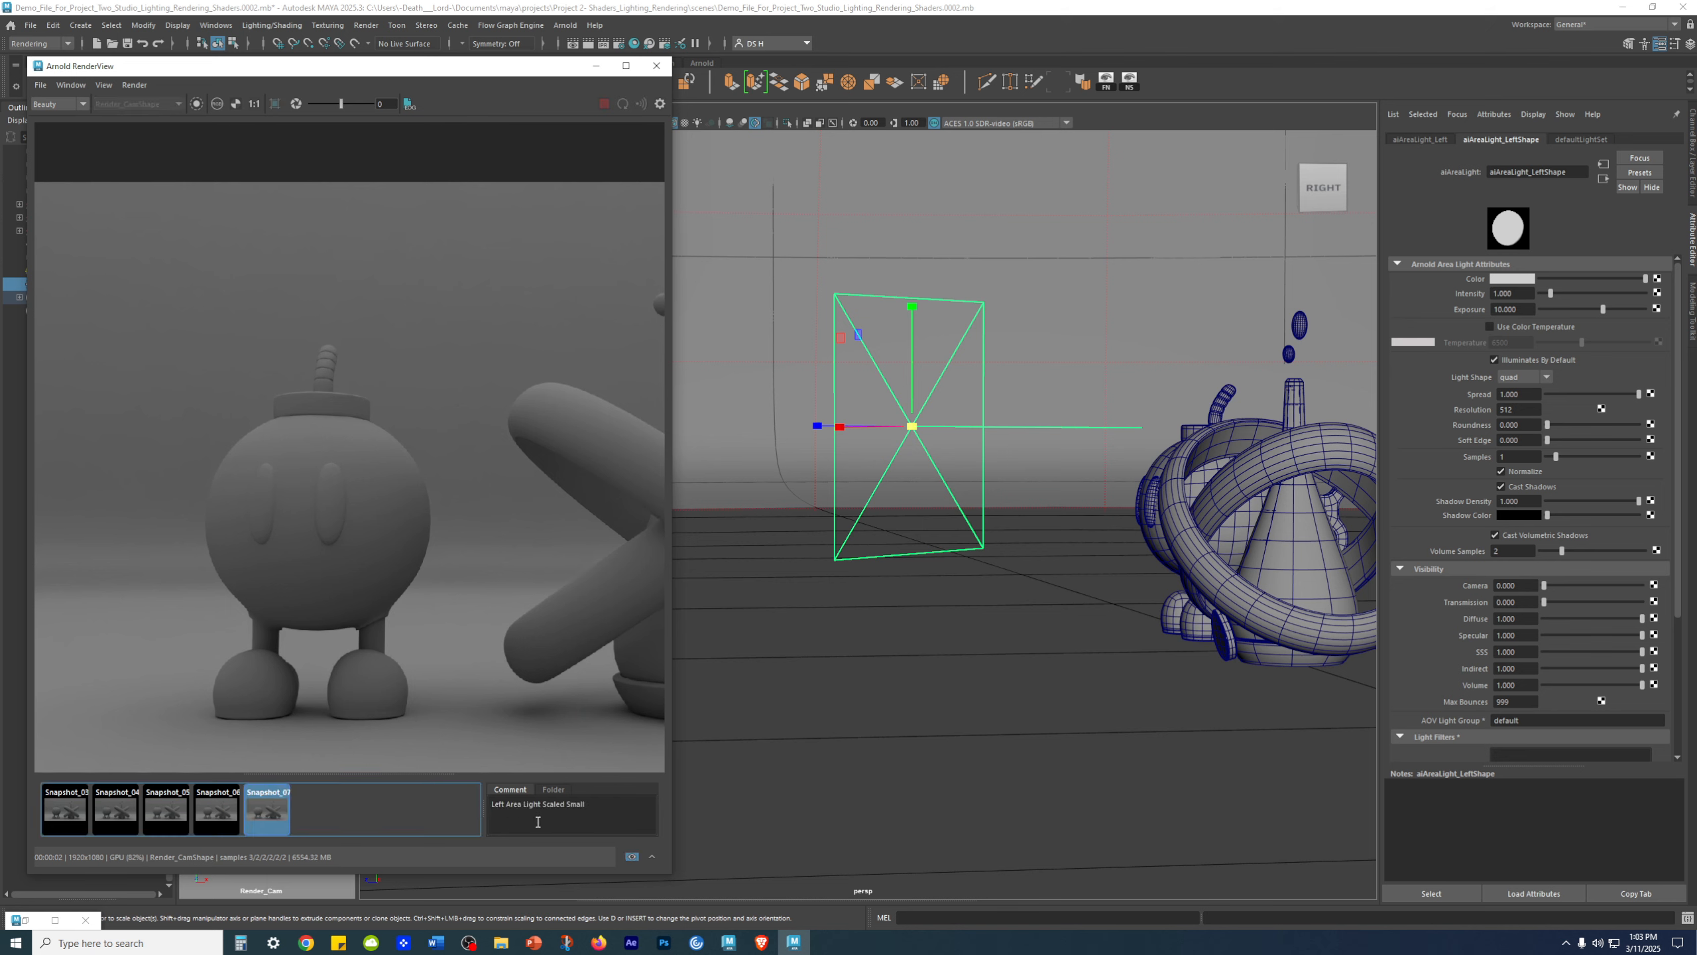
left_click(270, 812)
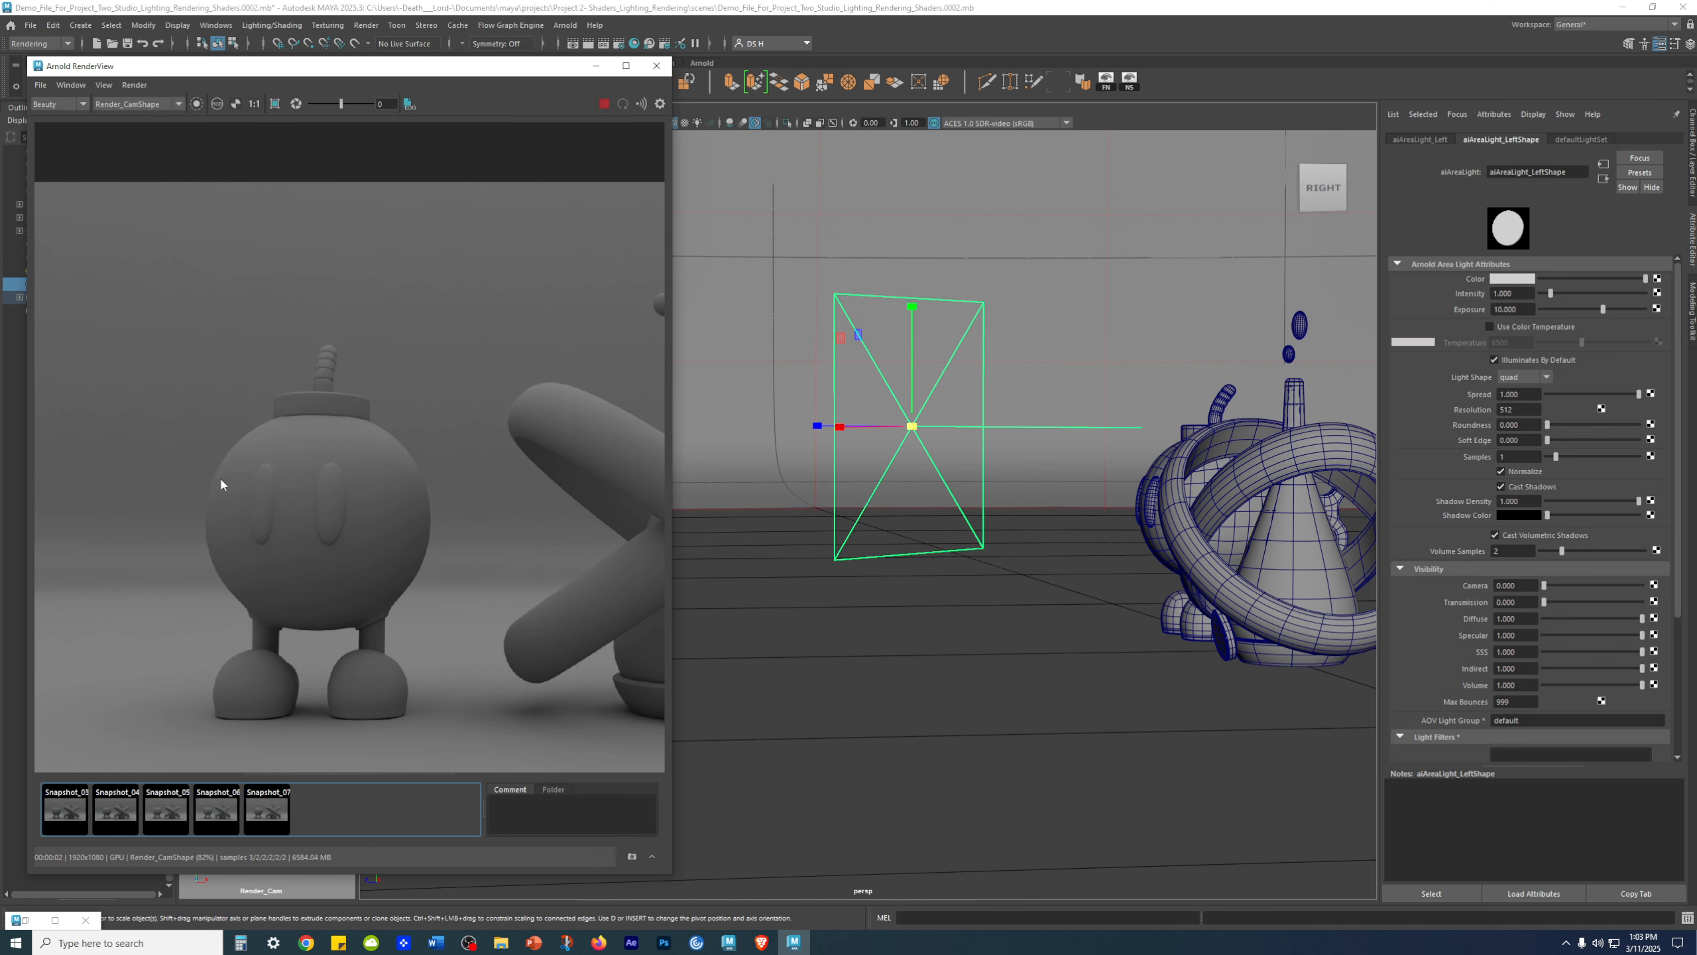
- Examine the bomb character's body and eyes up close, comparing the enlarged-light render with Snapshot_07
mouse_move(386, 506)
middle_mouse_down()
mouse_move(417, 514)
mouse_move(318, 511)
mouse_move(359, 518)
middle_mouse_up()
scroll(360, 518, "down", 1)
left_click(270, 811)
left_click(270, 811)
scroll(238, 523, "up", 5)
middle_click_drag(239, 523, 349, 553)
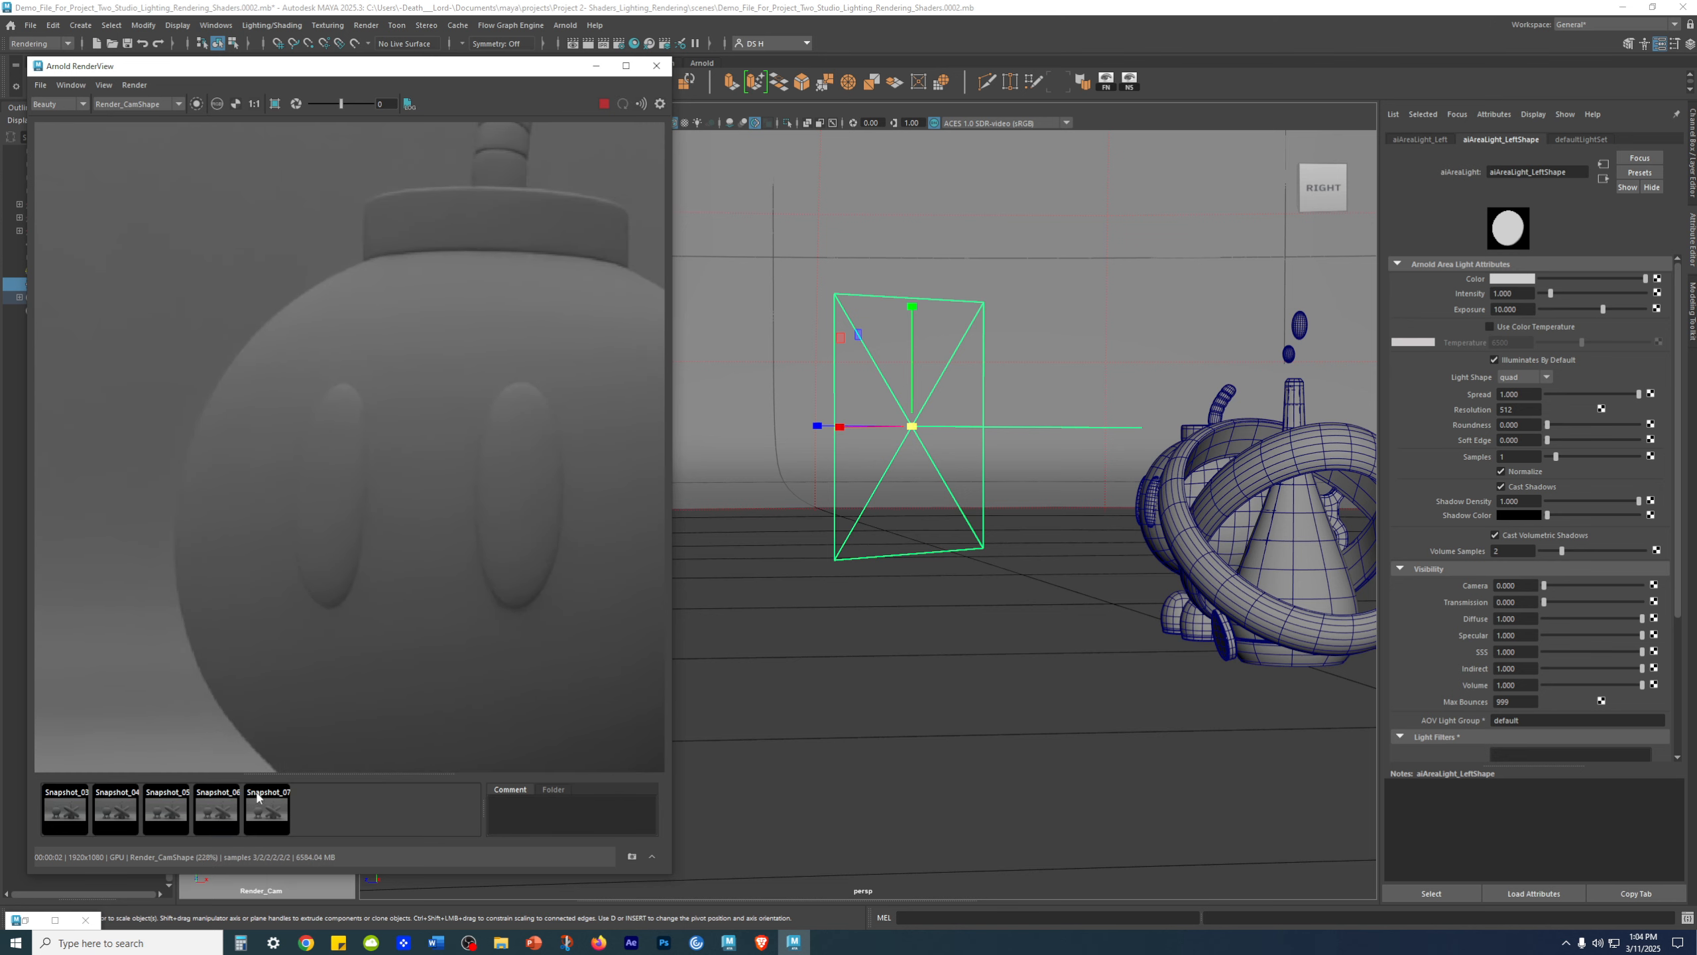
left_click(269, 811)
left_click(270, 811)
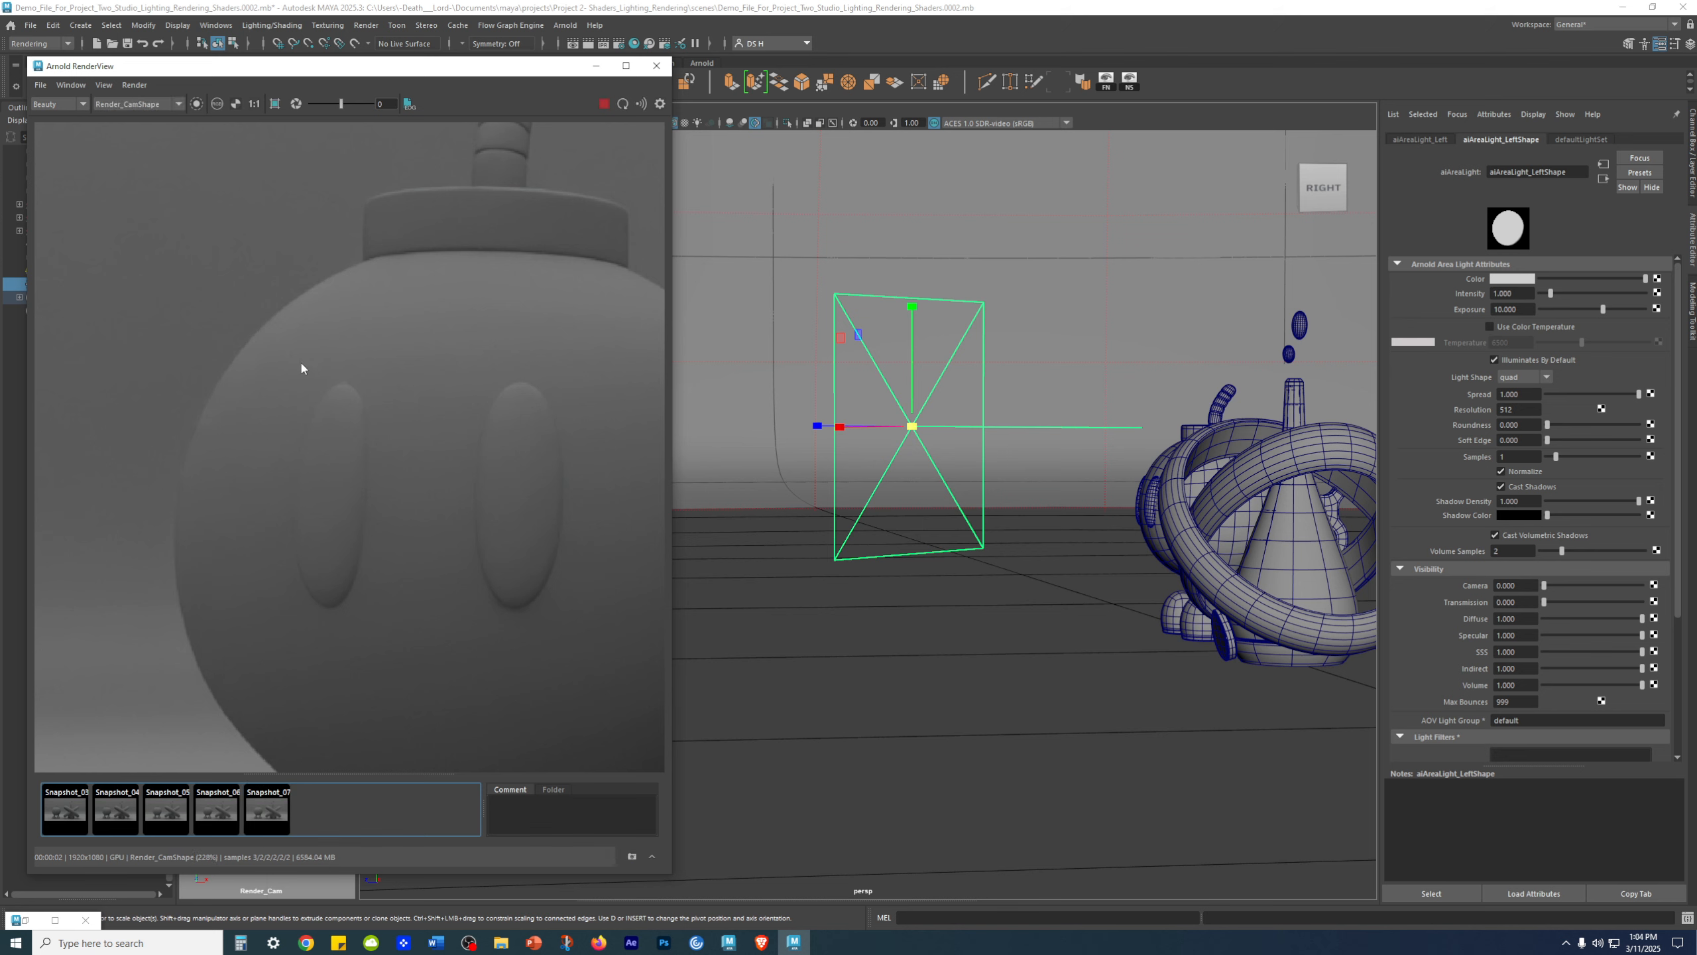
left_click(252, 811)
left_click(253, 810)
scroll(301, 587, "down", 3)
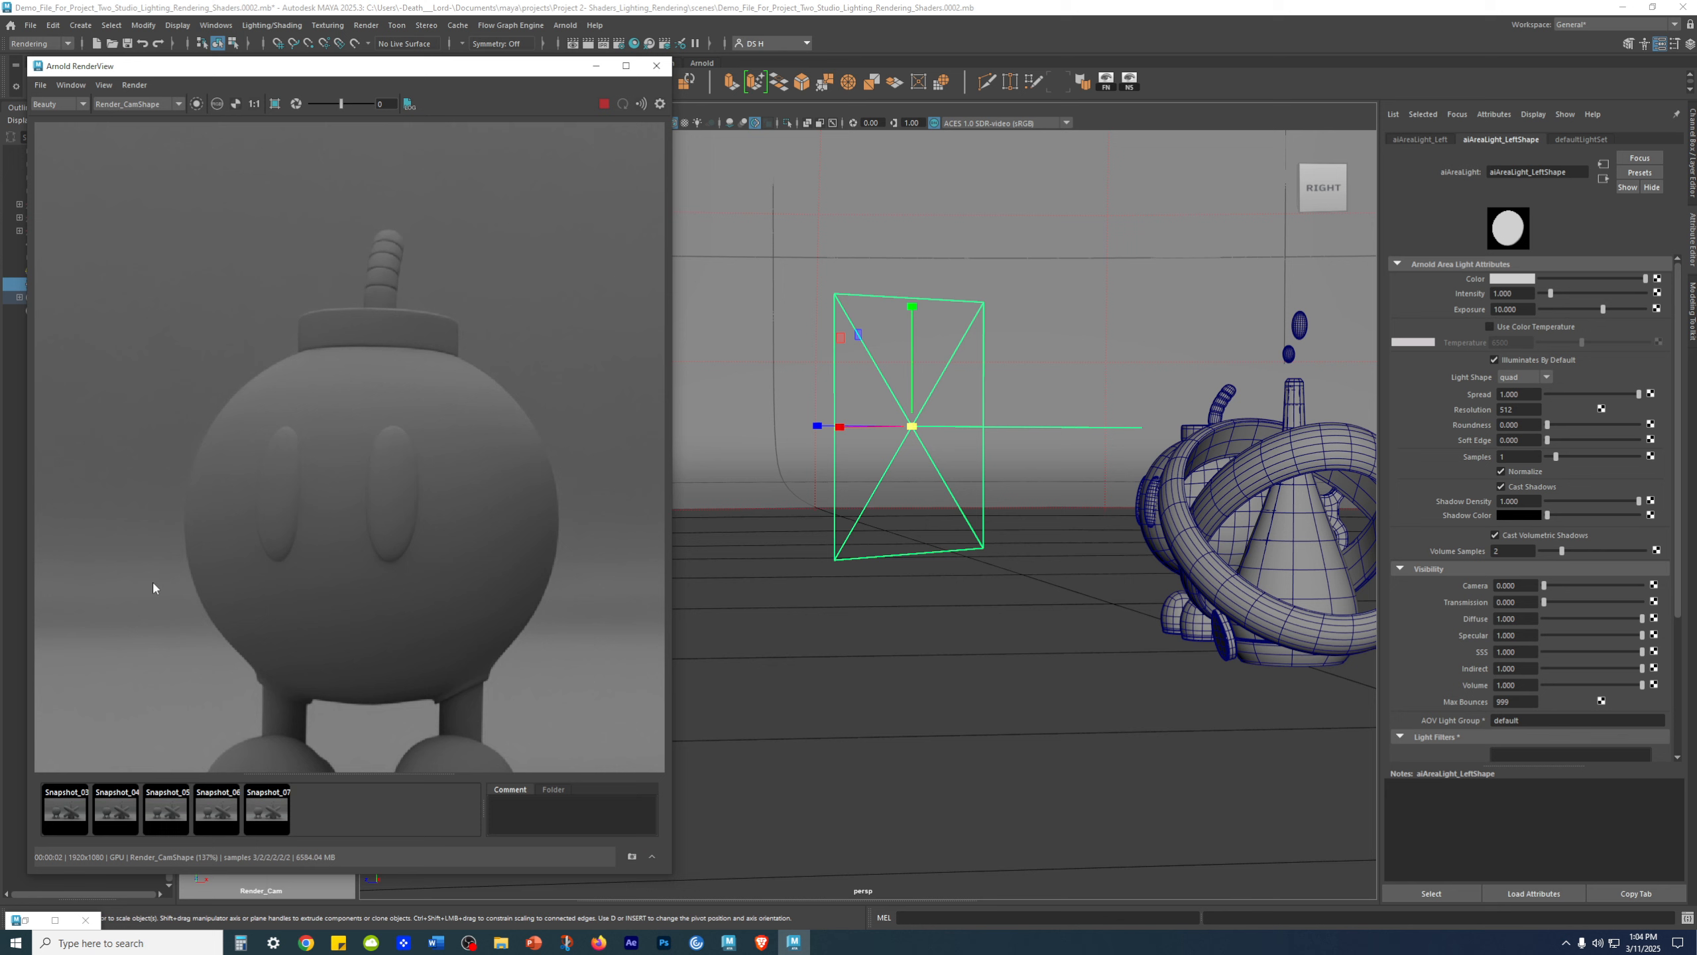
- Compare the enlarged-light render of the bomb character with Snapshot_06, then view Snapshot_07
left_click(226, 817)
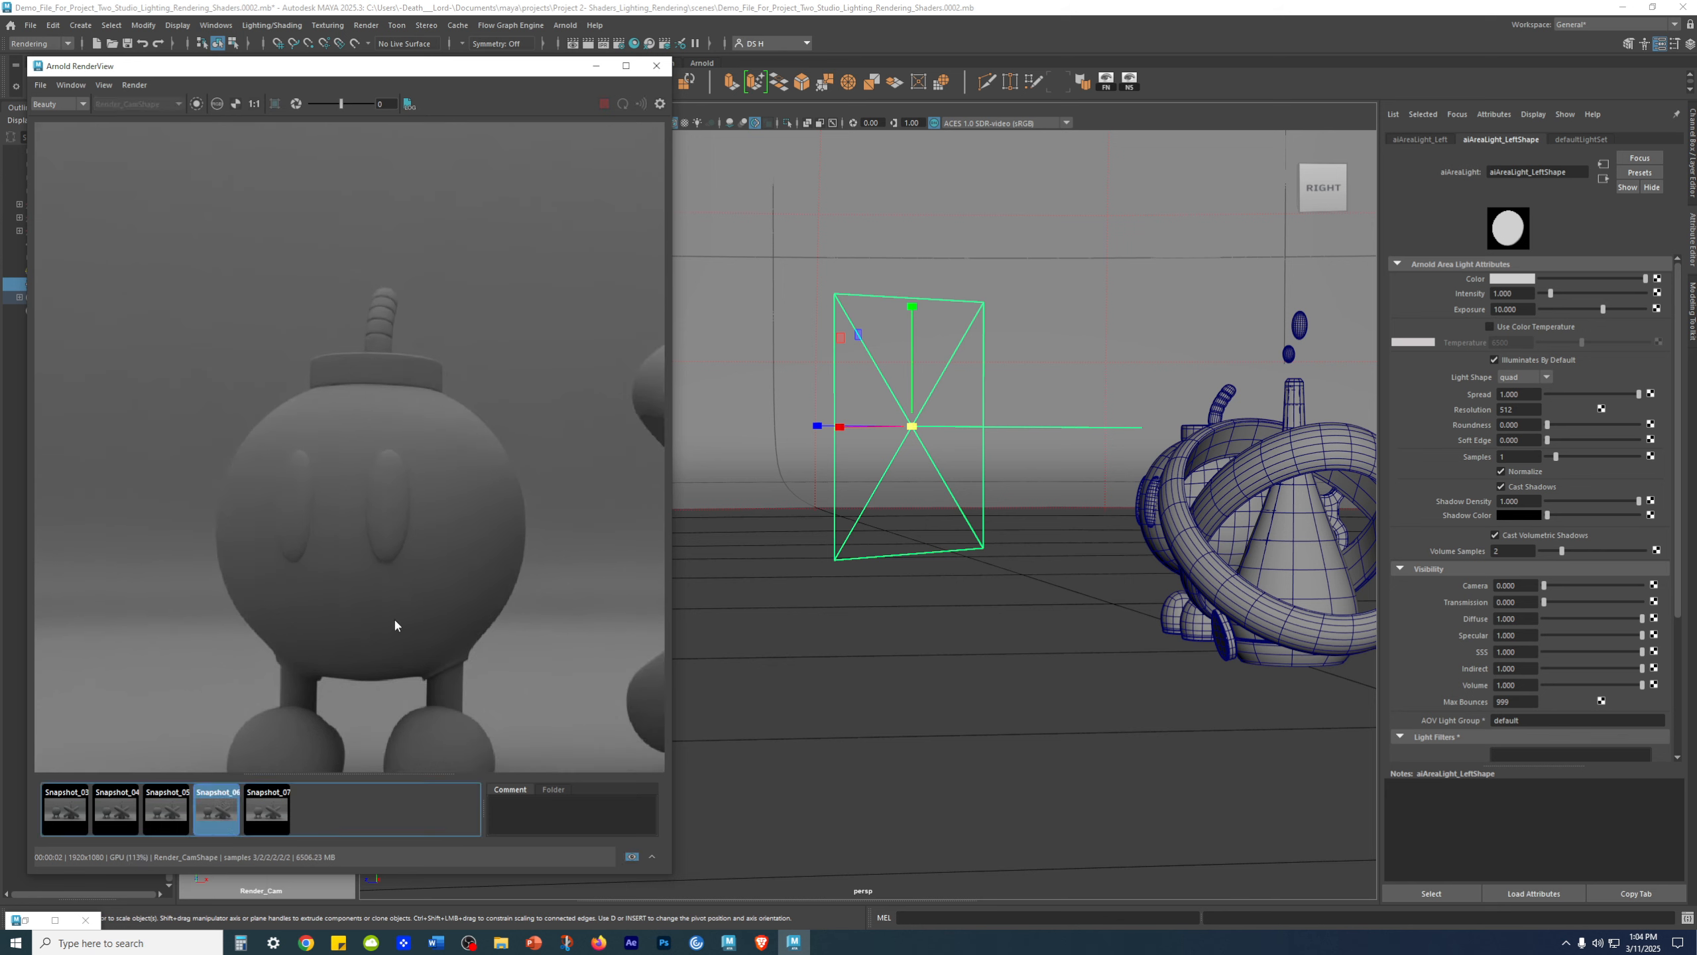
scroll(295, 485, "down", 2)
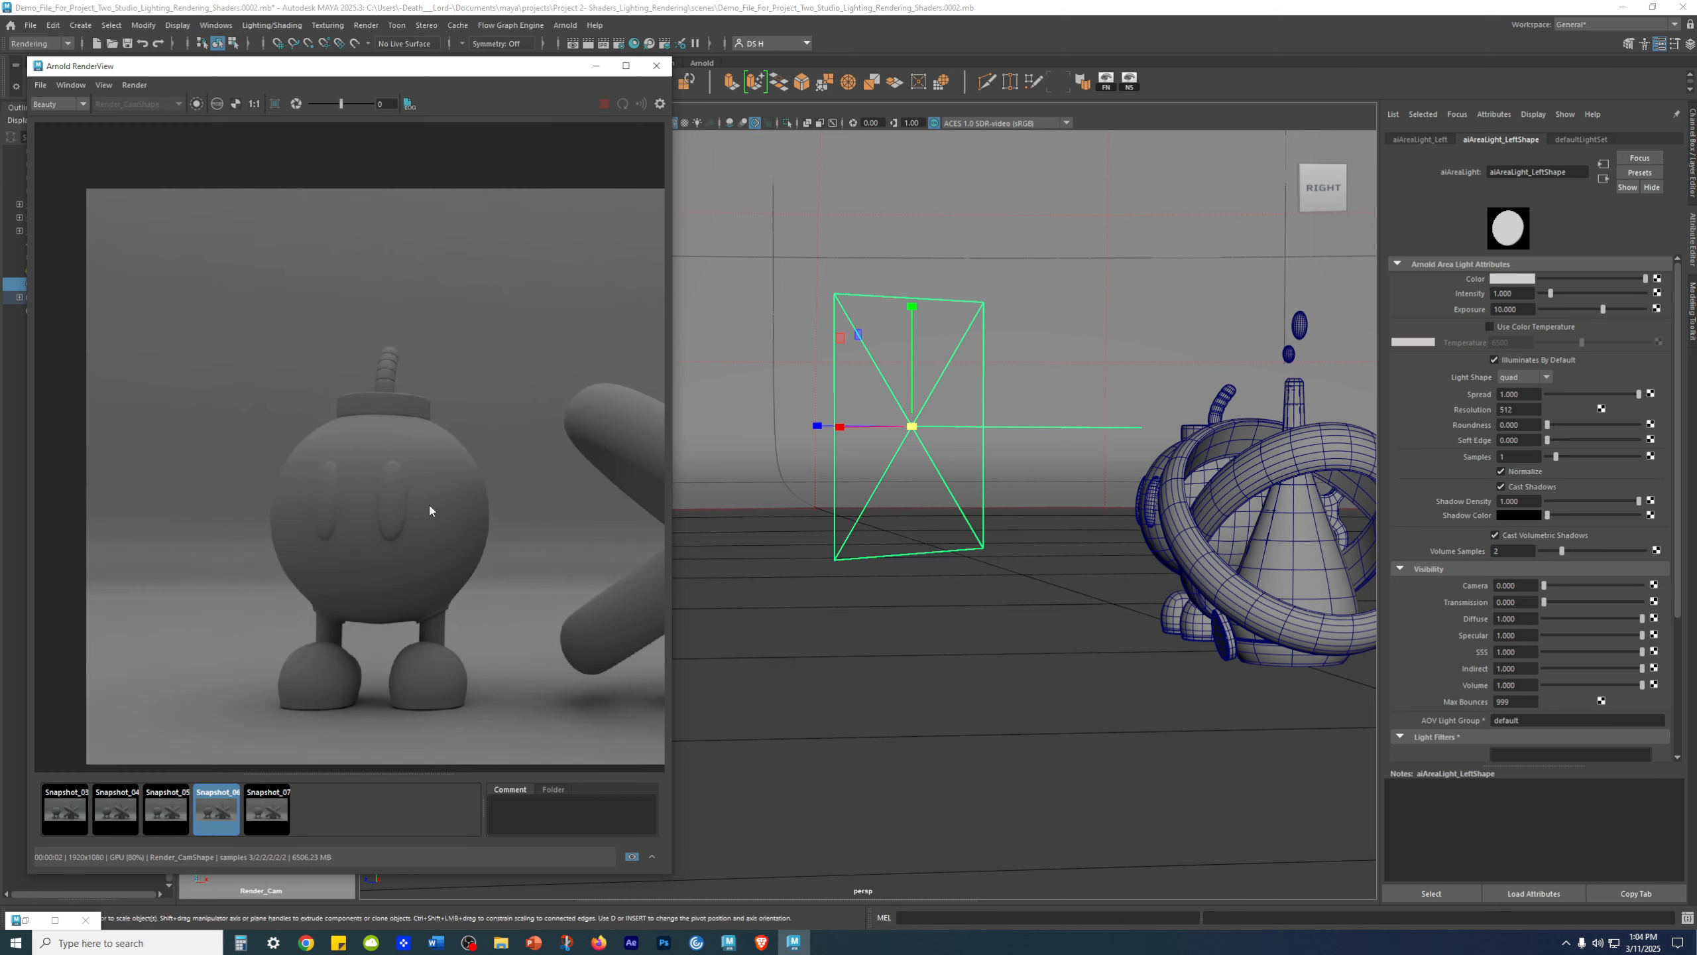
left_click(221, 813)
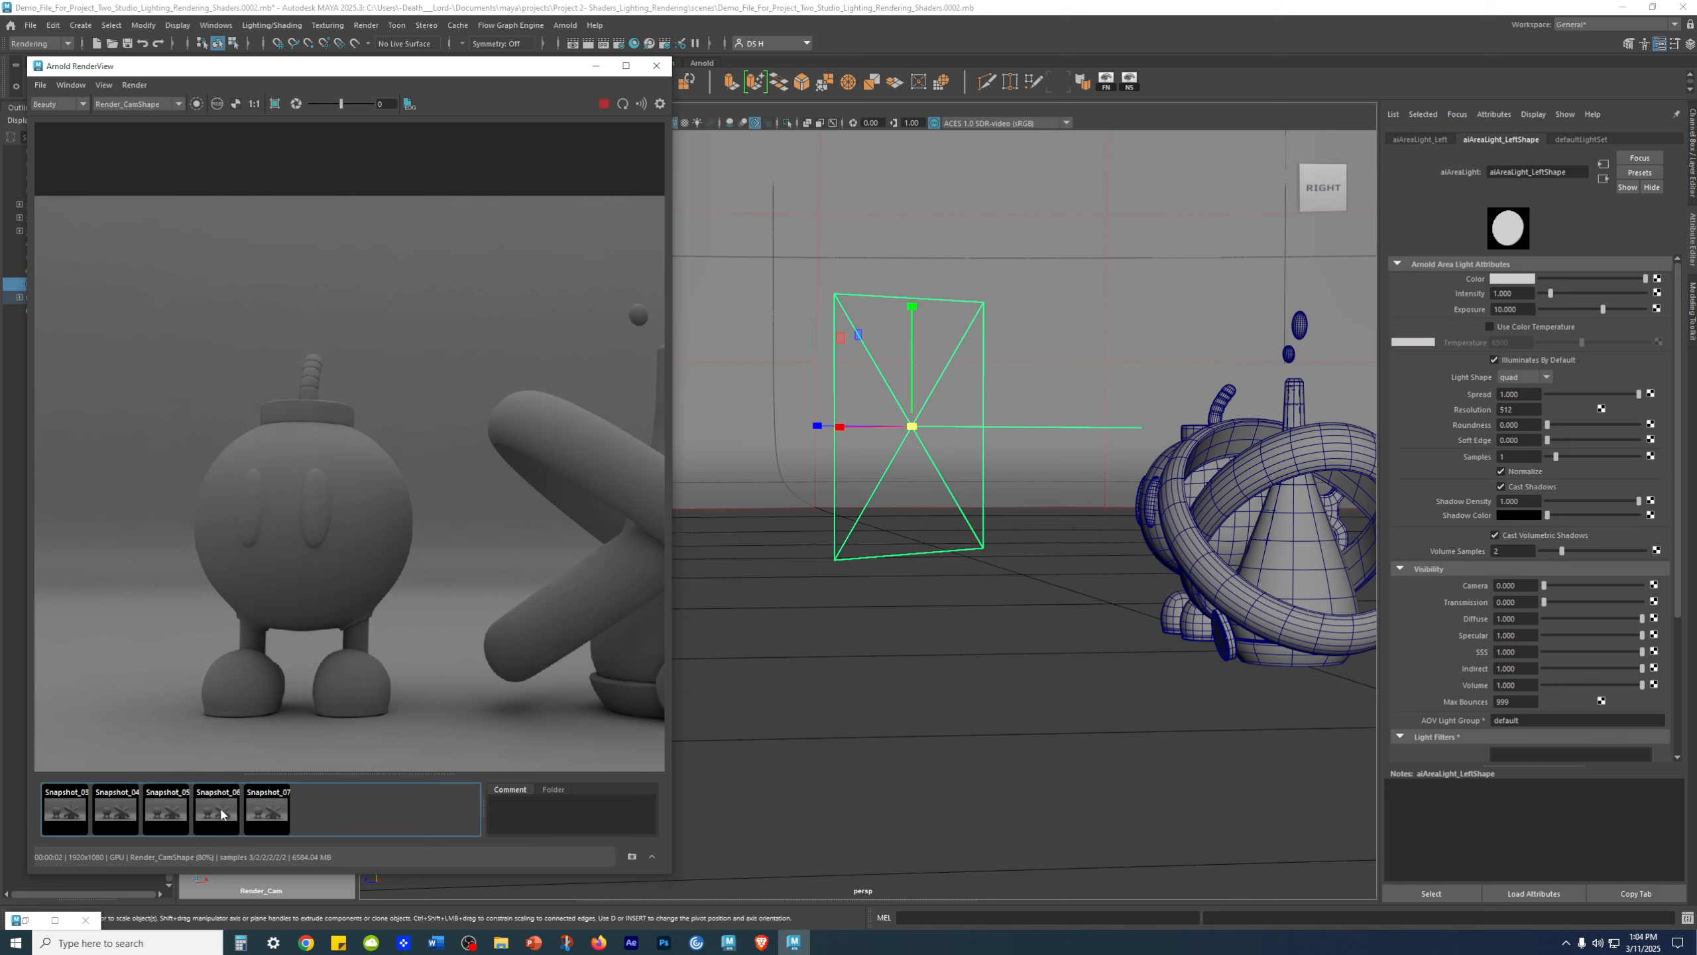
left_click(222, 813)
left_click(222, 813)
left_click(222, 812)
left_click(234, 811)
left_click(268, 808)
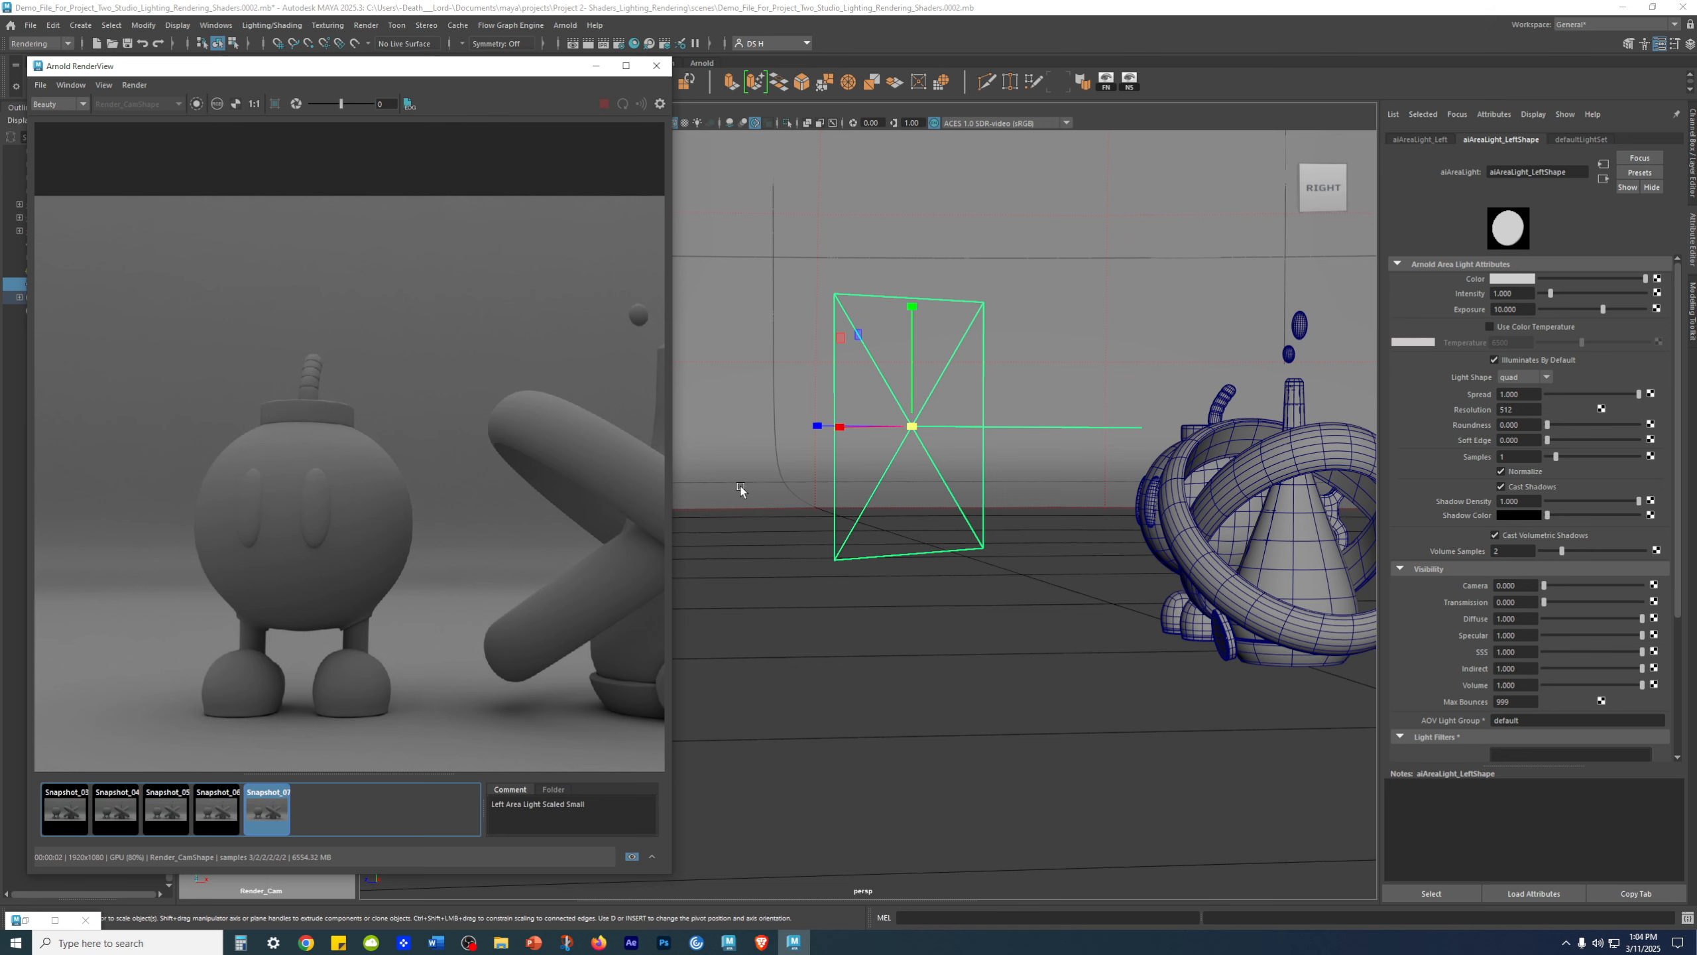
- Switch repeatedly between Snapshot_07 and the current render to compare the bomb character's shadows under small and large lights
left_click(254, 810)
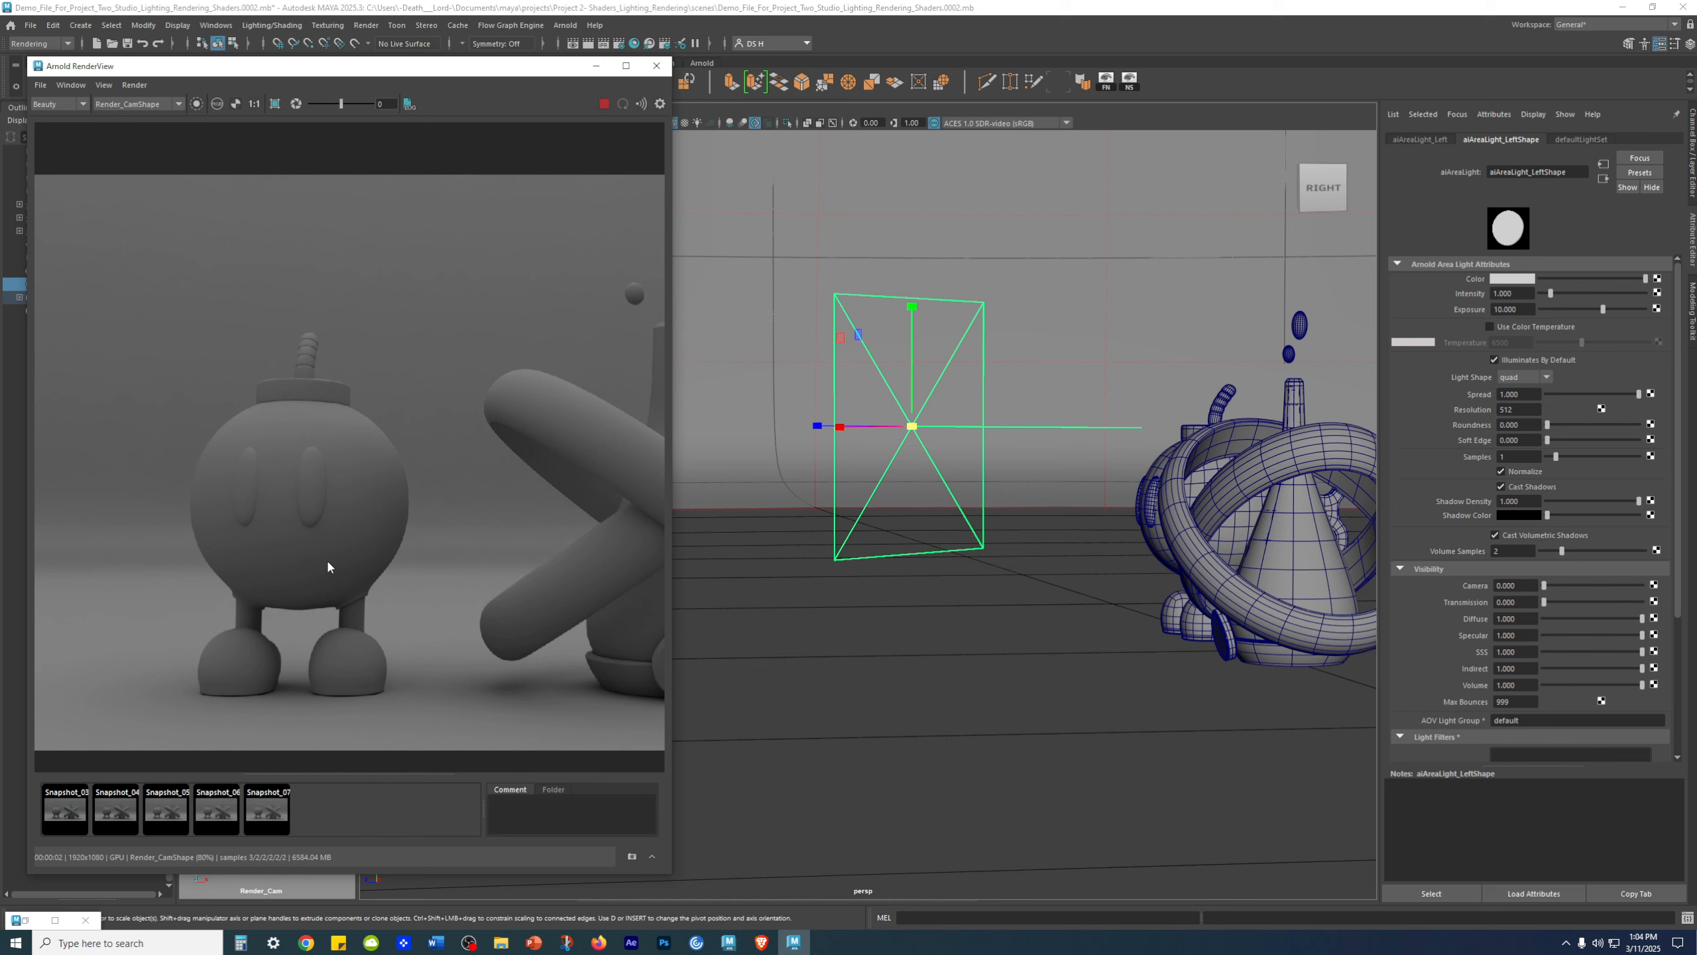
left_click(267, 810)
left_click(269, 816)
left_click(268, 816)
left_click(268, 816)
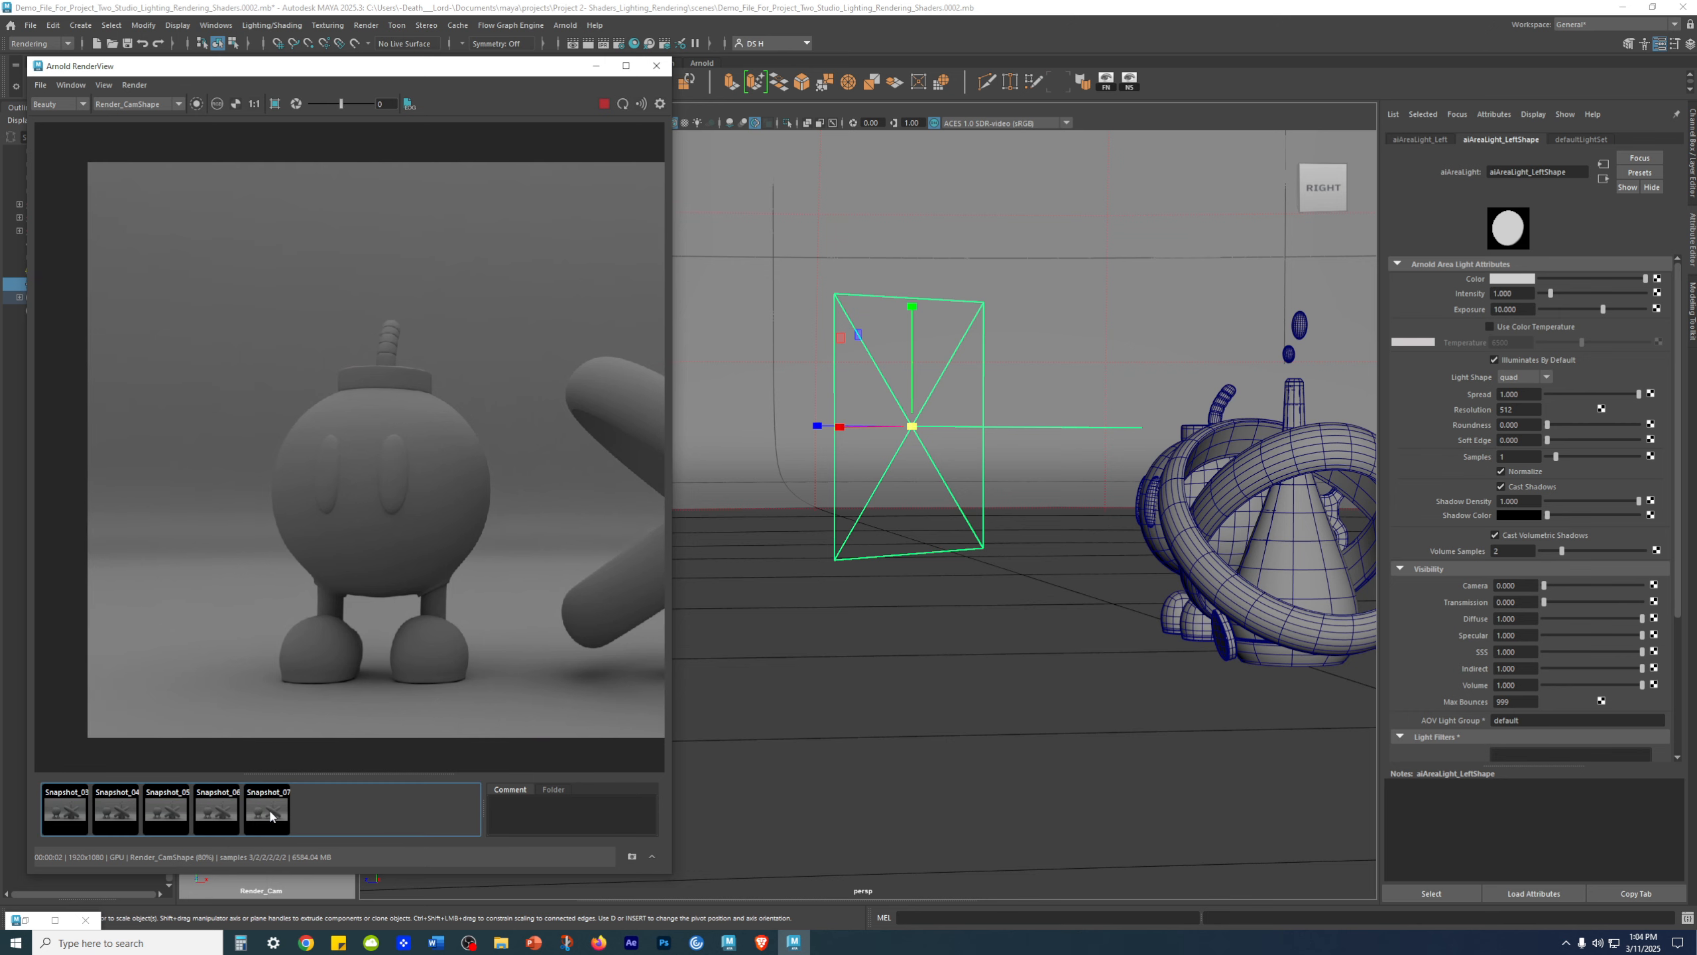
left_click(266, 816)
left_click(265, 815)
left_click(264, 814)
left_click(262, 813)
left_click(262, 813)
left_click(261, 813)
left_click(260, 812)
left_click(259, 811)
- Store a snapshot of the current render and add the comment "Left Light Scaled Big" to it
left_click_drag(868, 434, 1146, 476, "alt")
middle_click_drag(1146, 476, 974, 555, "alt")
left_click_drag(974, 555, 974, 545, "alt")
middle_click_drag(427, 555, 349, 551, "alt")
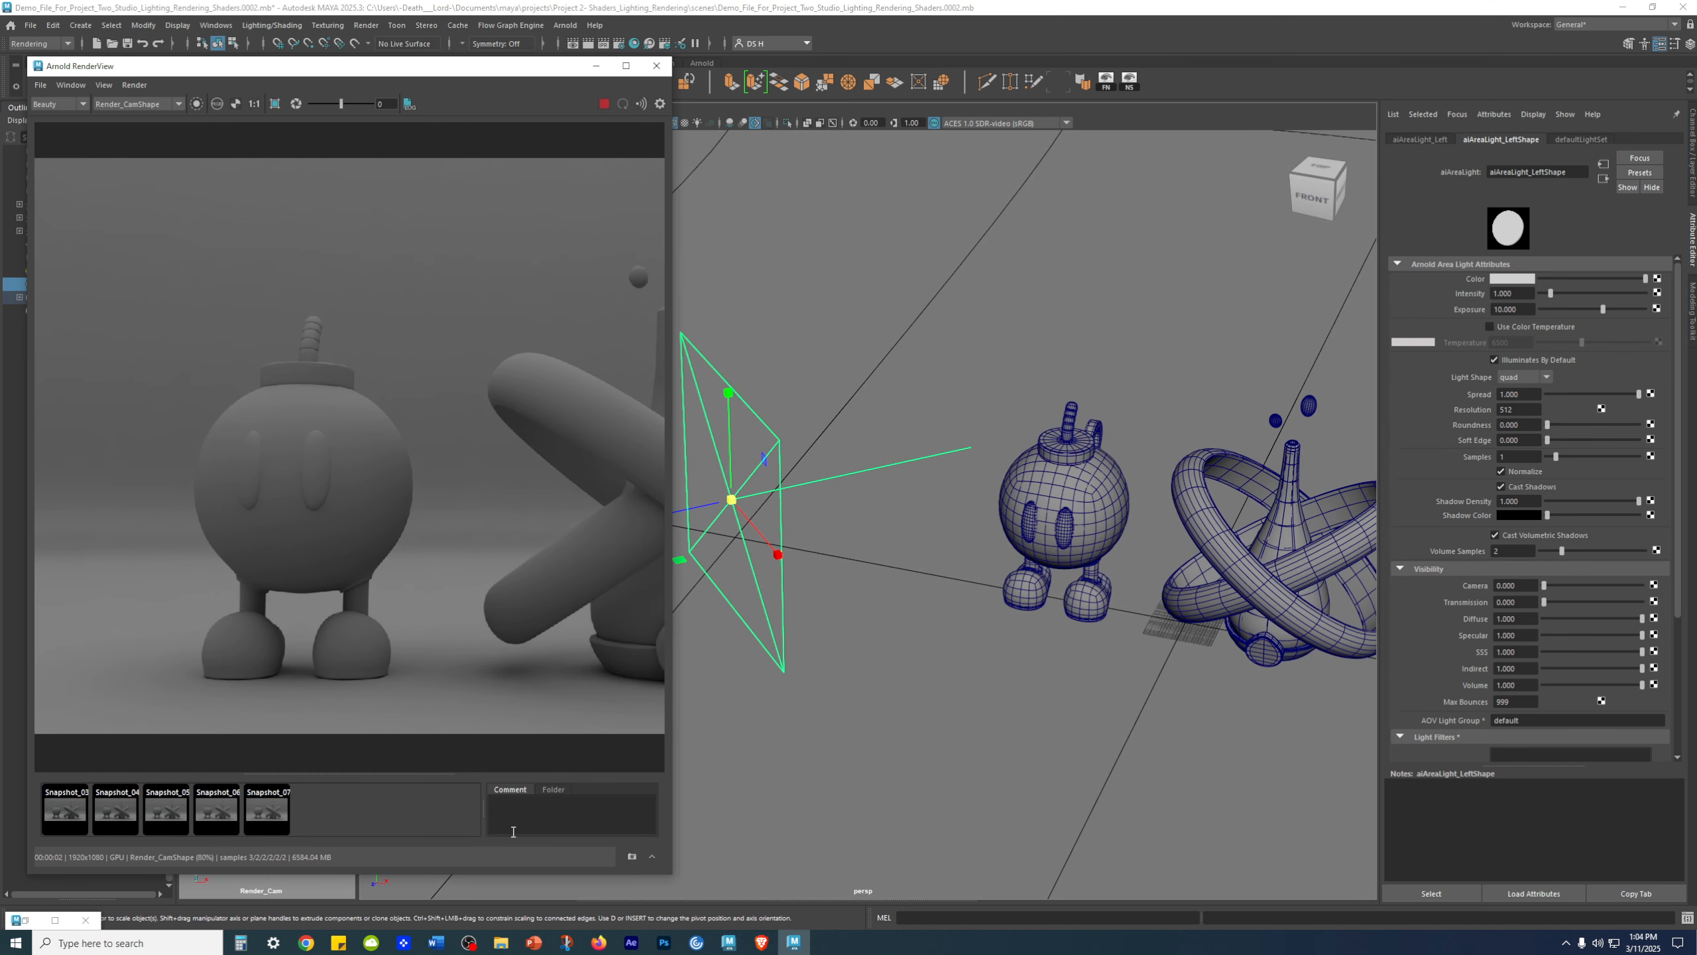
left_click(324, 815)
left_click(631, 856)
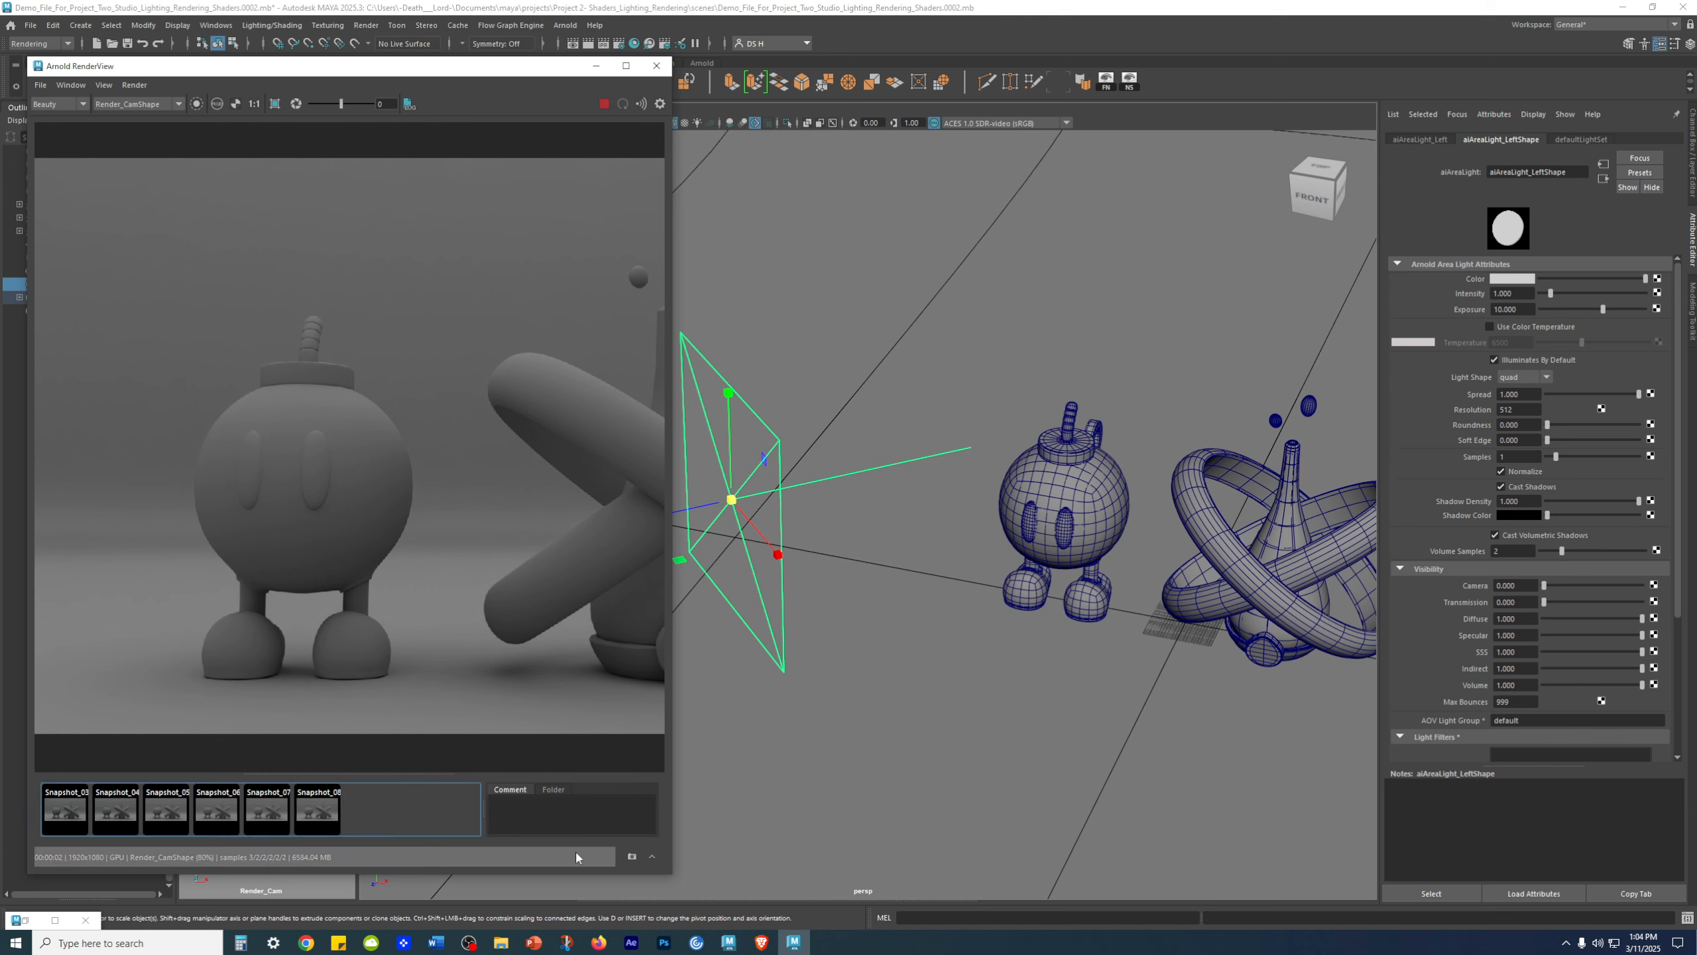
left_click(324, 803)
left_click(548, 821)
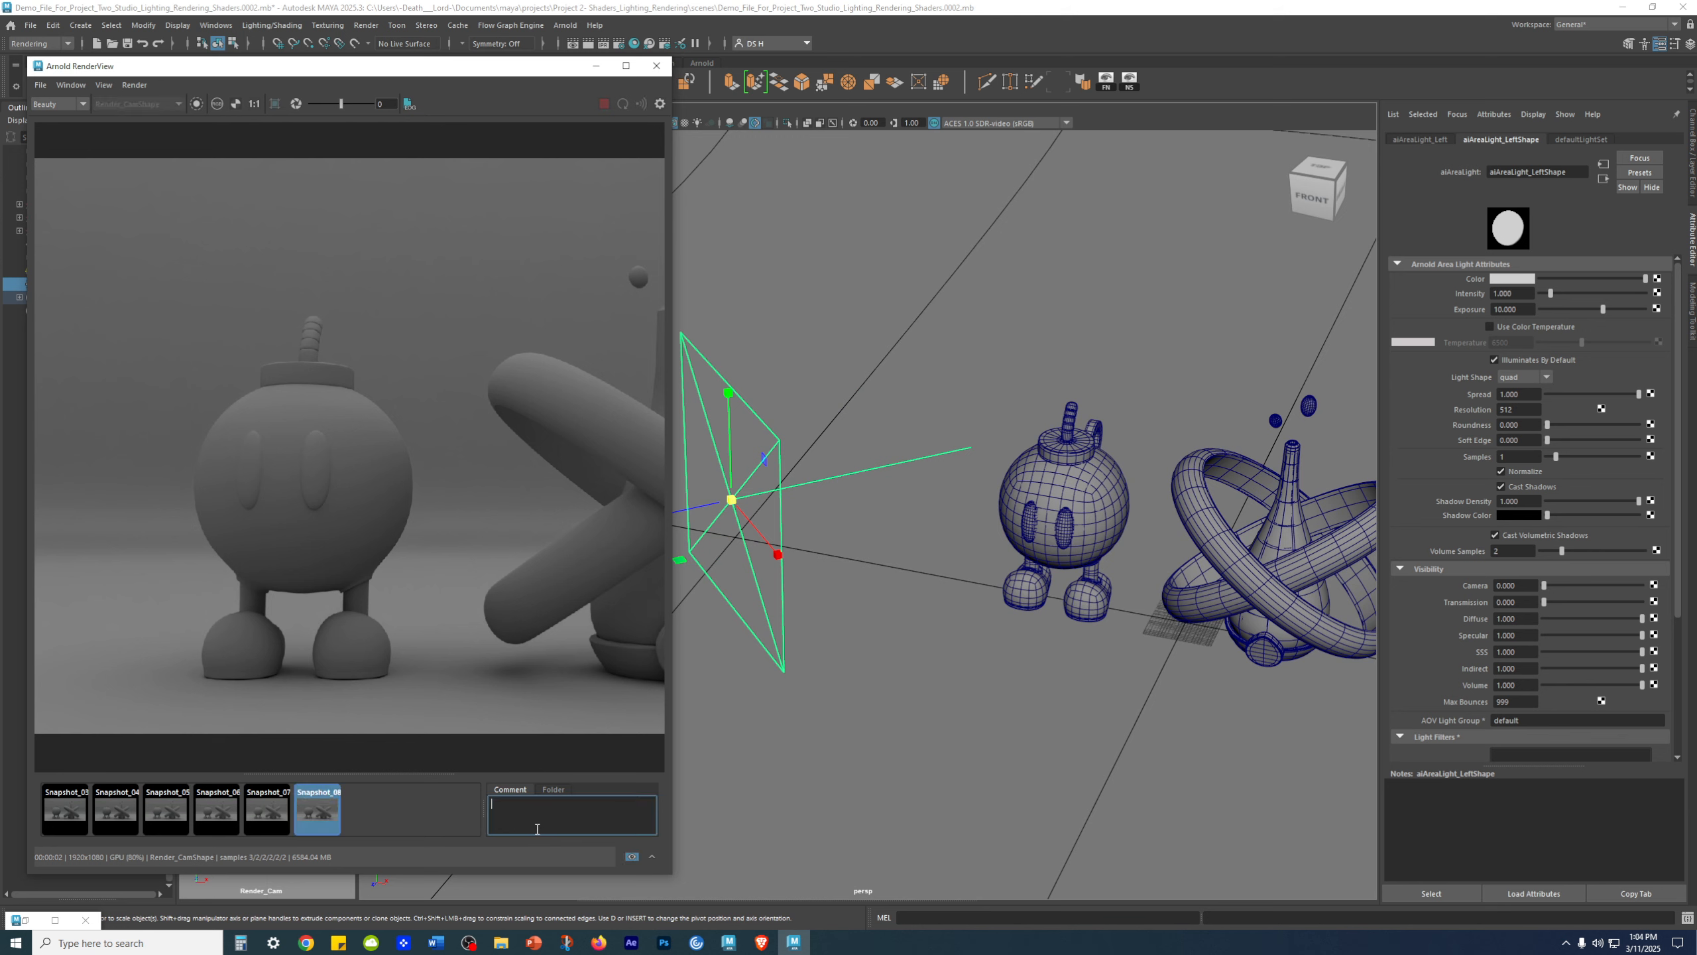
type("Left Light Scaled Big")
left_click(392, 825)
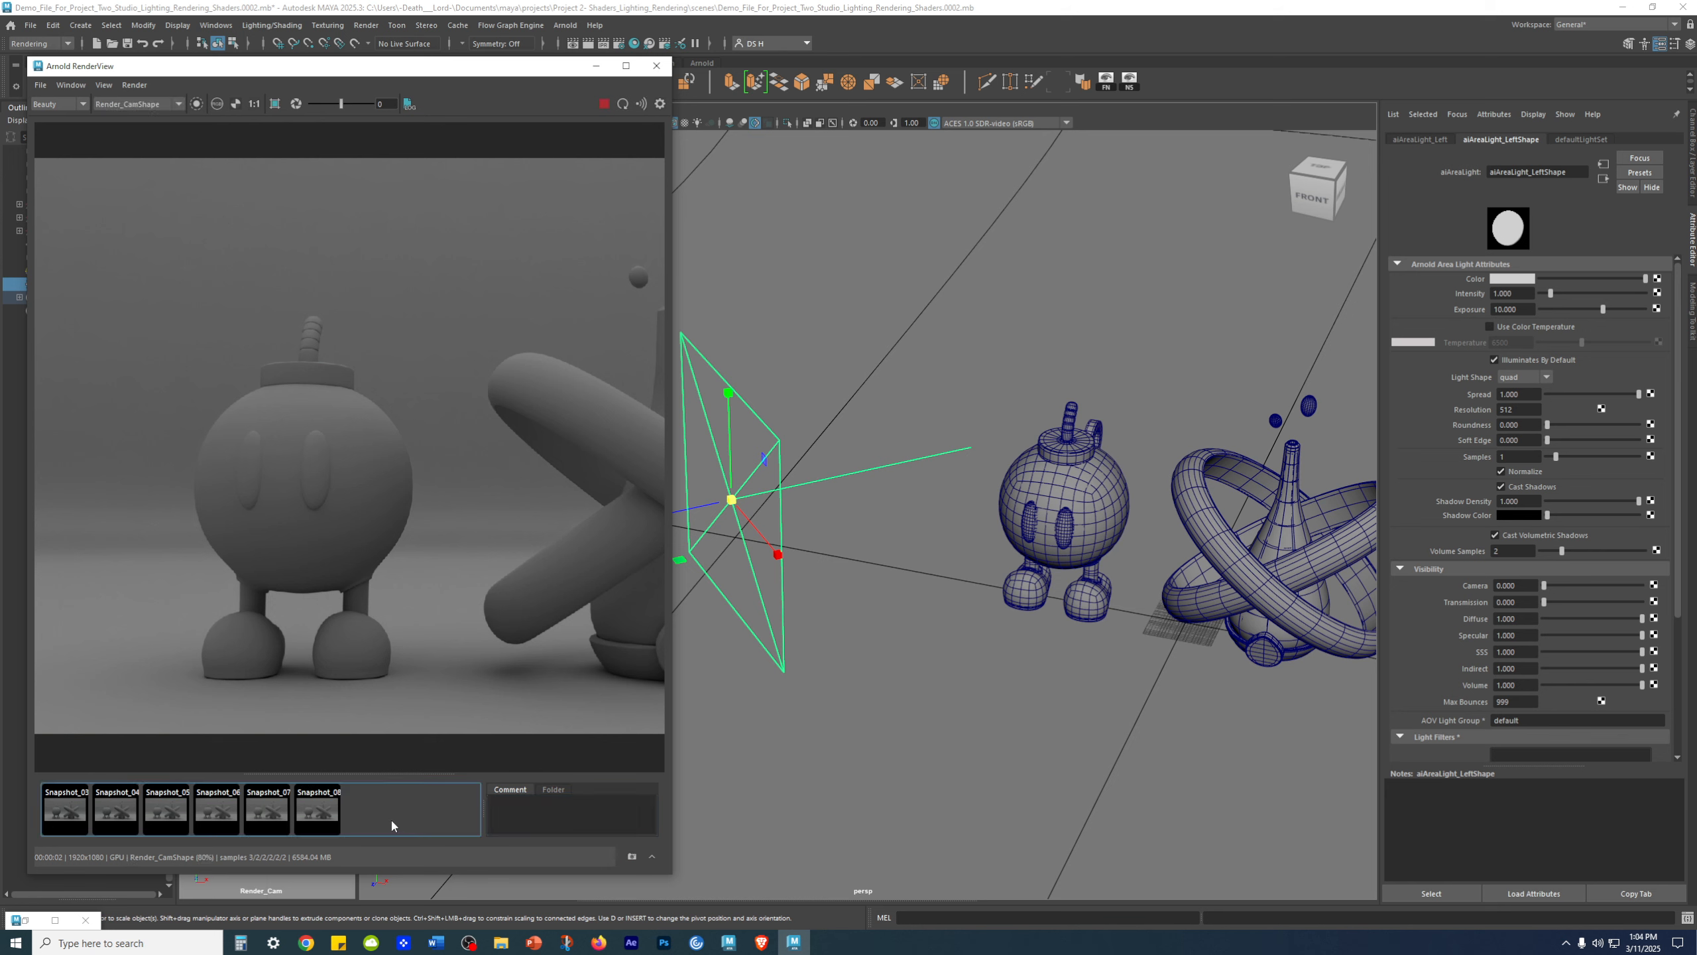
- Compare Snapshot_07 with Snapshot_08 to judge the effect of the left area light's scale
left_click(275, 811)
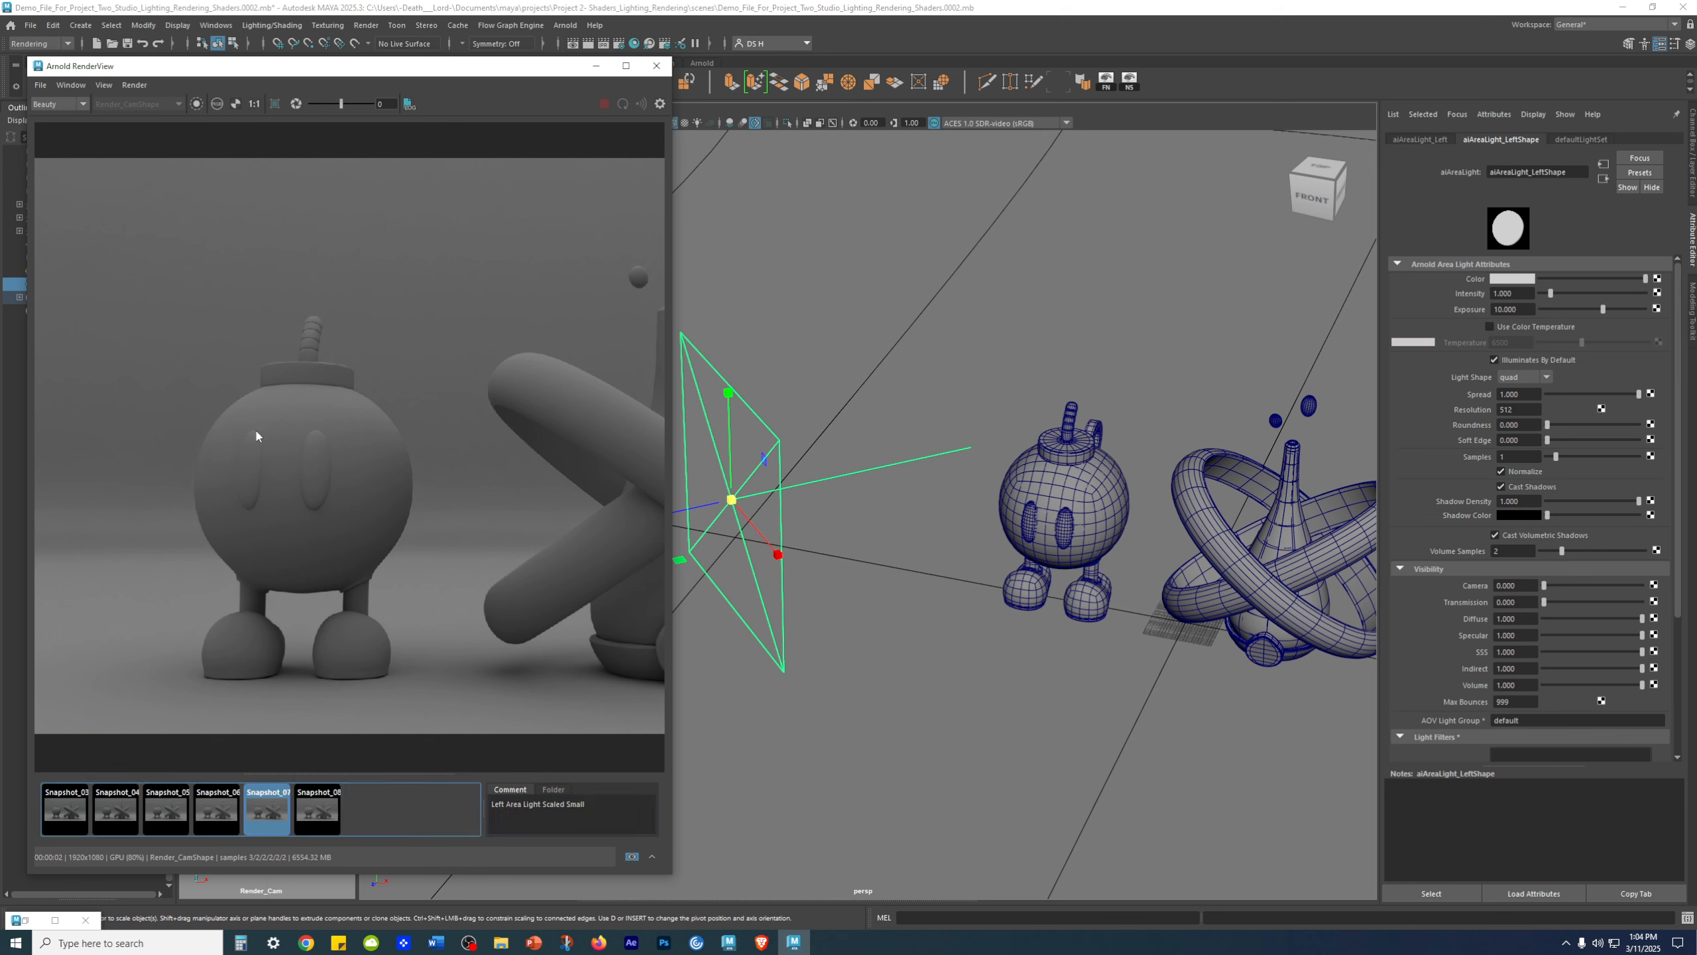
left_click(322, 814)
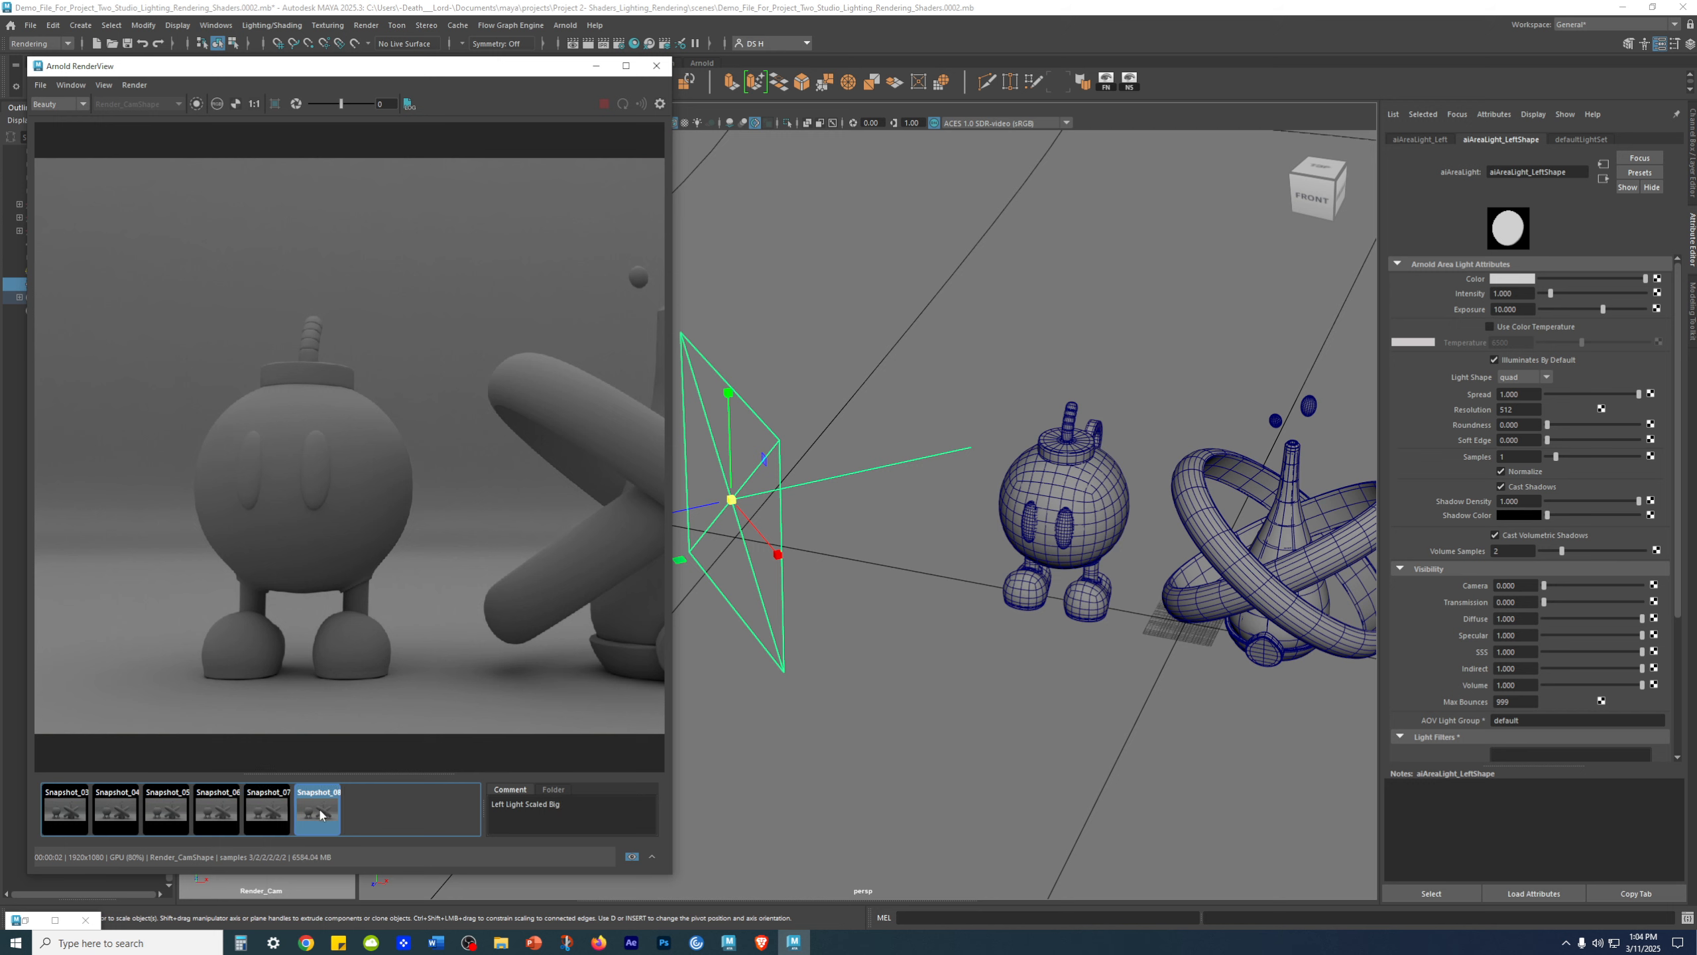
left_click(273, 827)
left_click(321, 816)
- Show the Channel Box and select the left area light with both characters seen from above
right_click_drag(1008, 641, 823, 593, "alt")
left_click_drag(822, 593, 856, 547, "alt")
middle_click_drag(856, 546, 929, 576, "alt")
left_click_drag(928, 576, 985, 623, "alt")
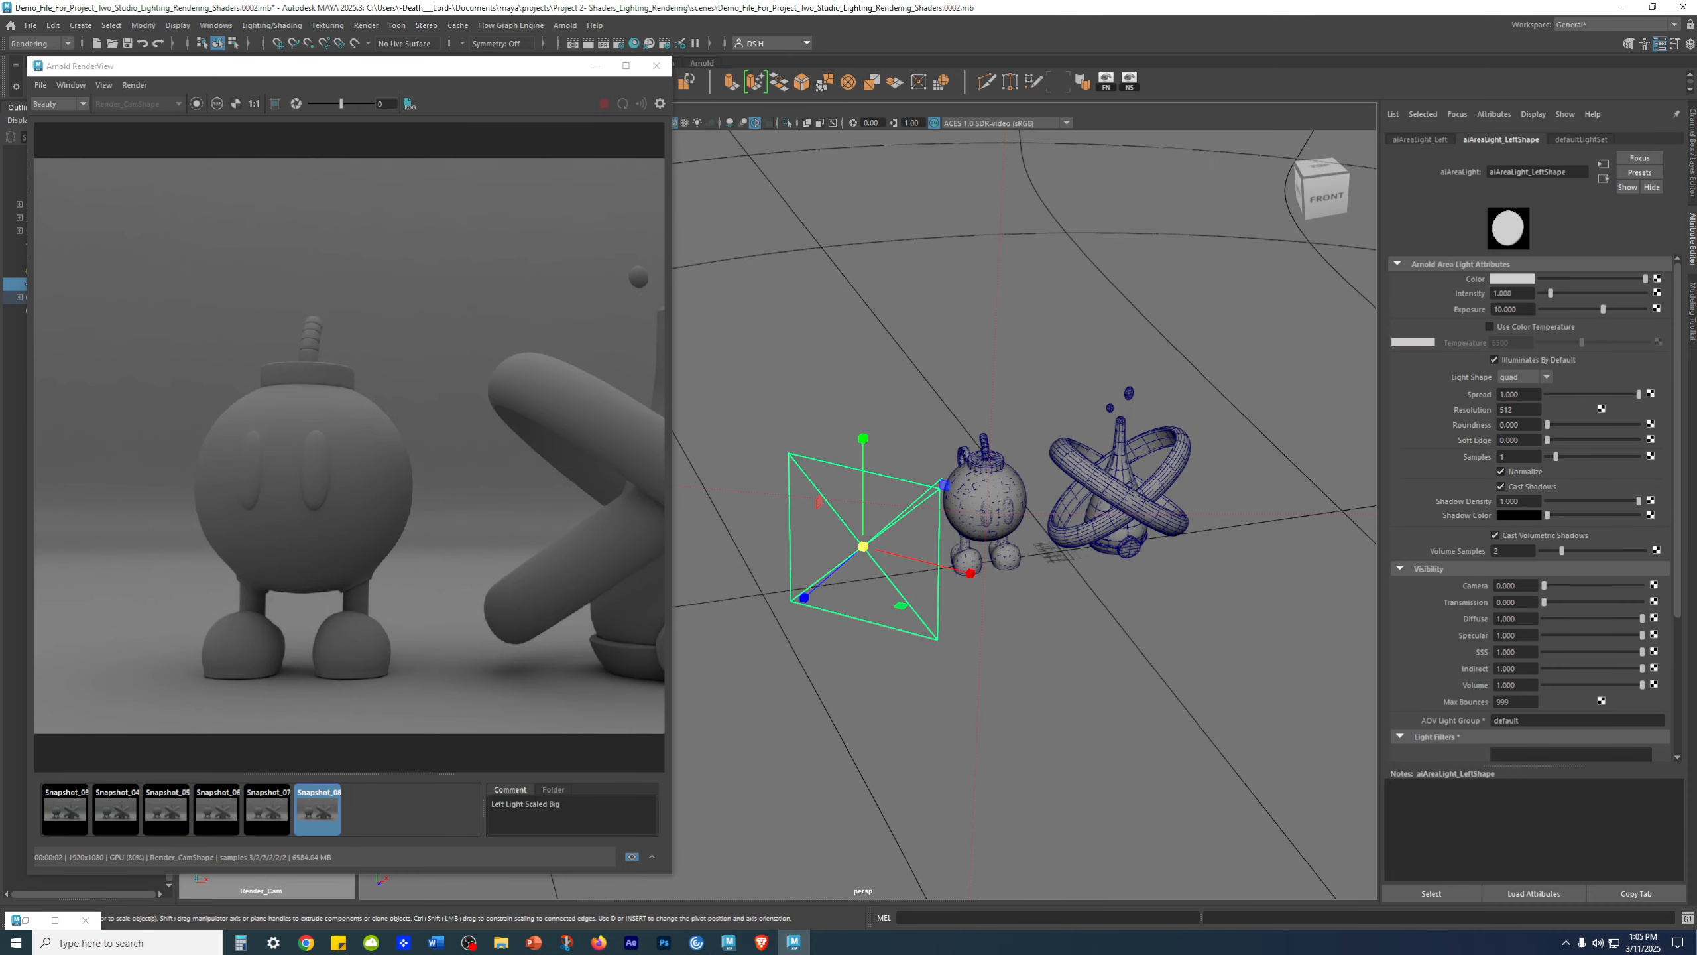
left_click(1528, 308)
left_click_drag(1037, 583, 891, 724, "alt")
left_click(941, 661)
left_click(925, 630)
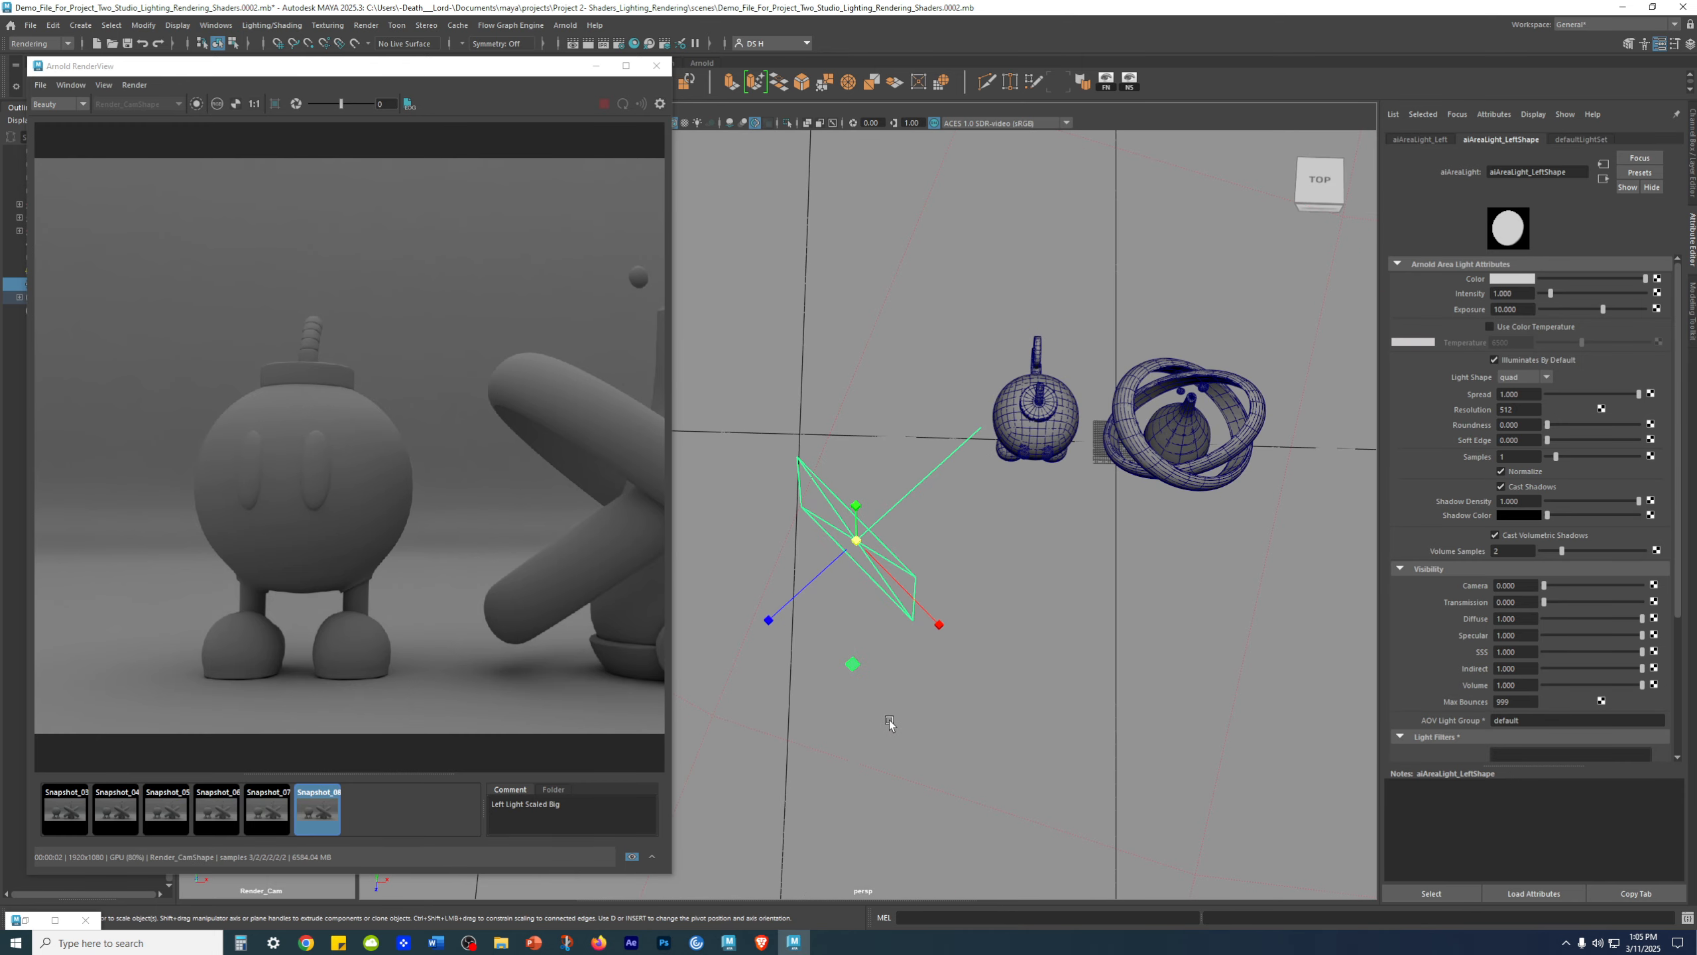
left_click(1691, 144)
left_click_drag(1091, 448, 1152, 511, "alt")
middle_click_drag(1153, 512, 962, 470, "alt")
left_click_drag(962, 470, 970, 587, "alt")
left_click(930, 524)
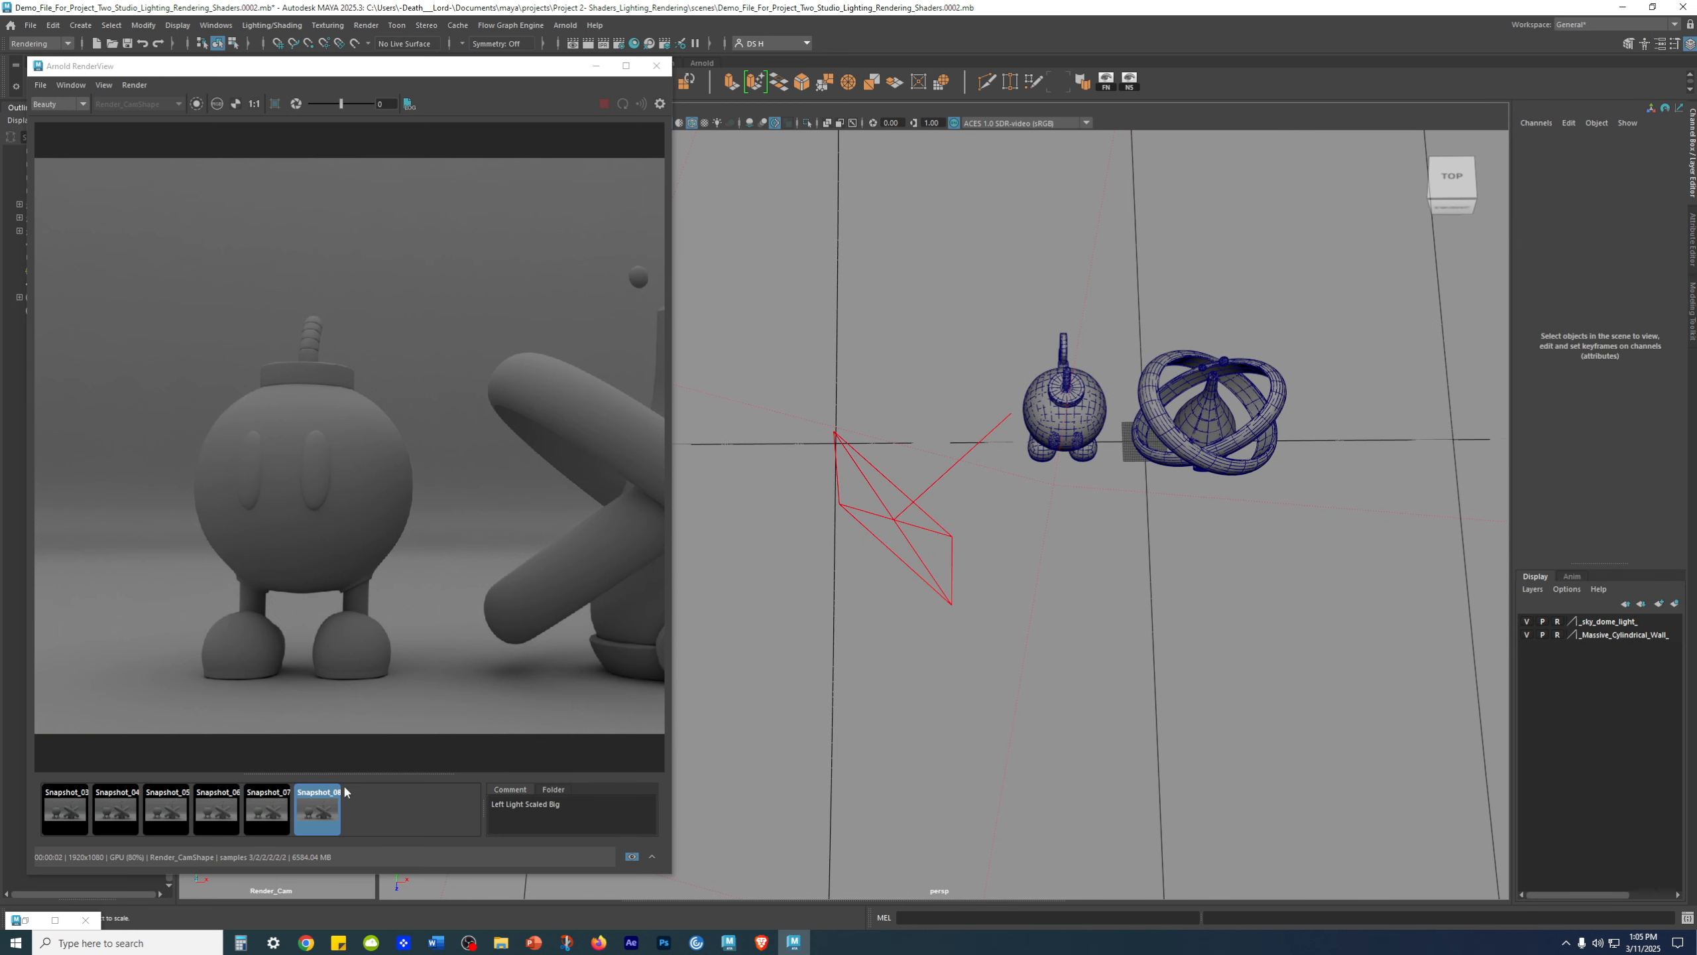
left_click(911, 507)
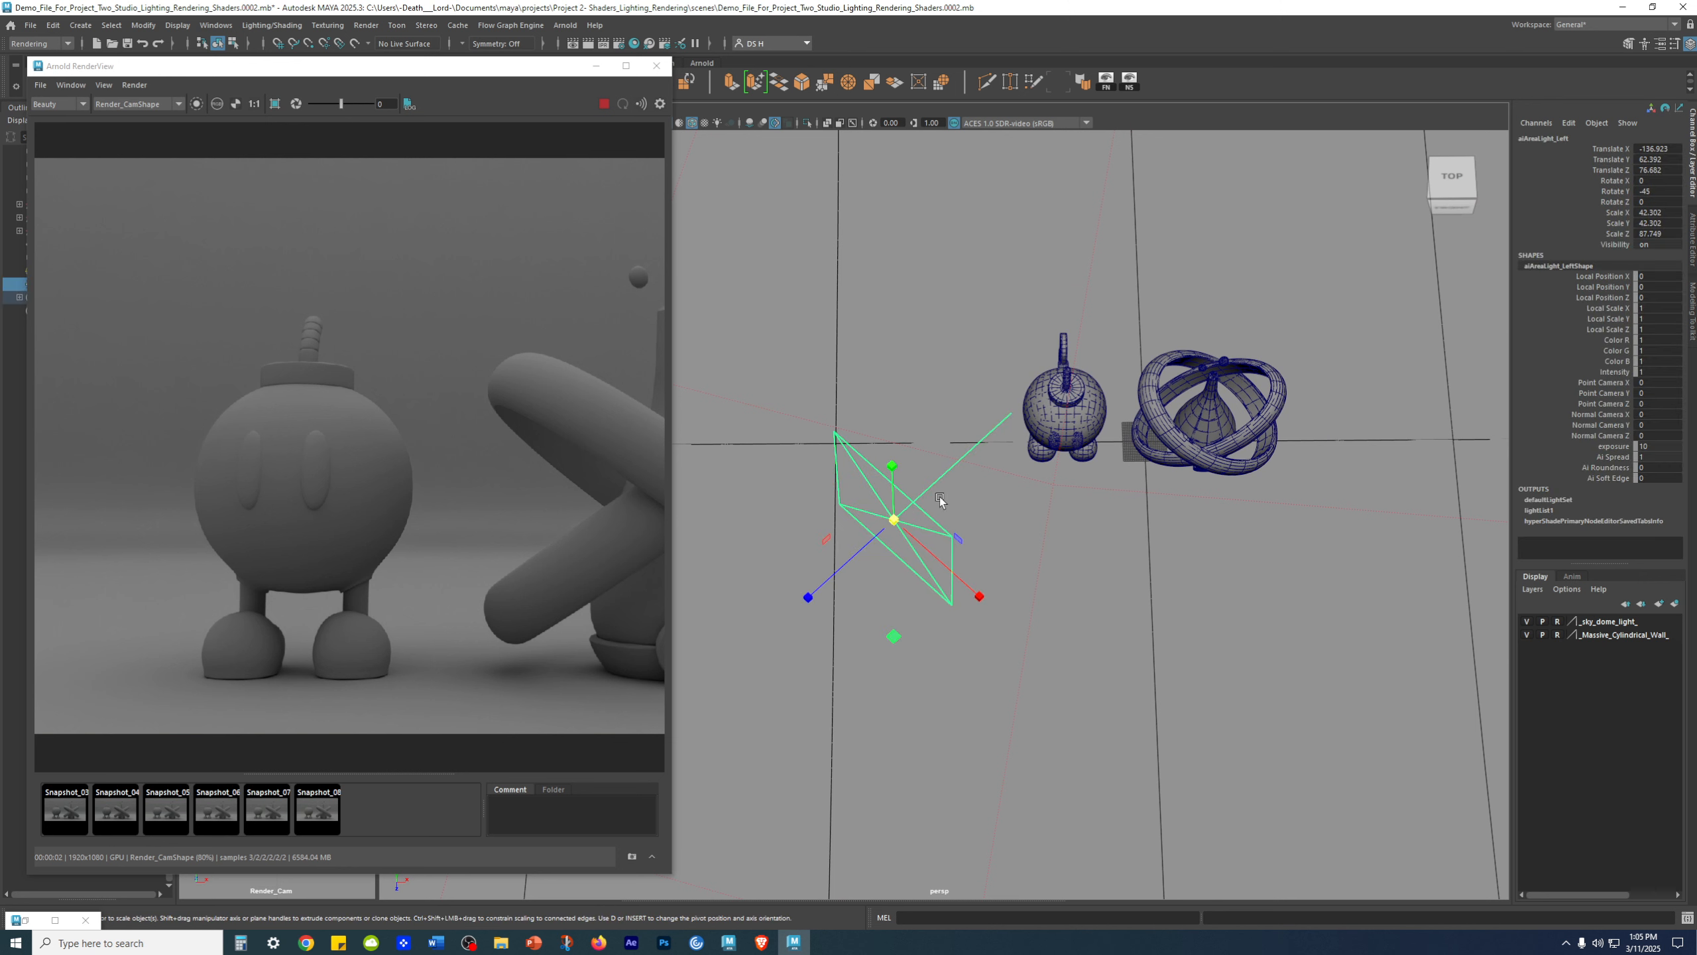
- Duplicate the left area light and activate the Move tool on the copy
left_click_drag(889, 519, 1100, 565, "alt")
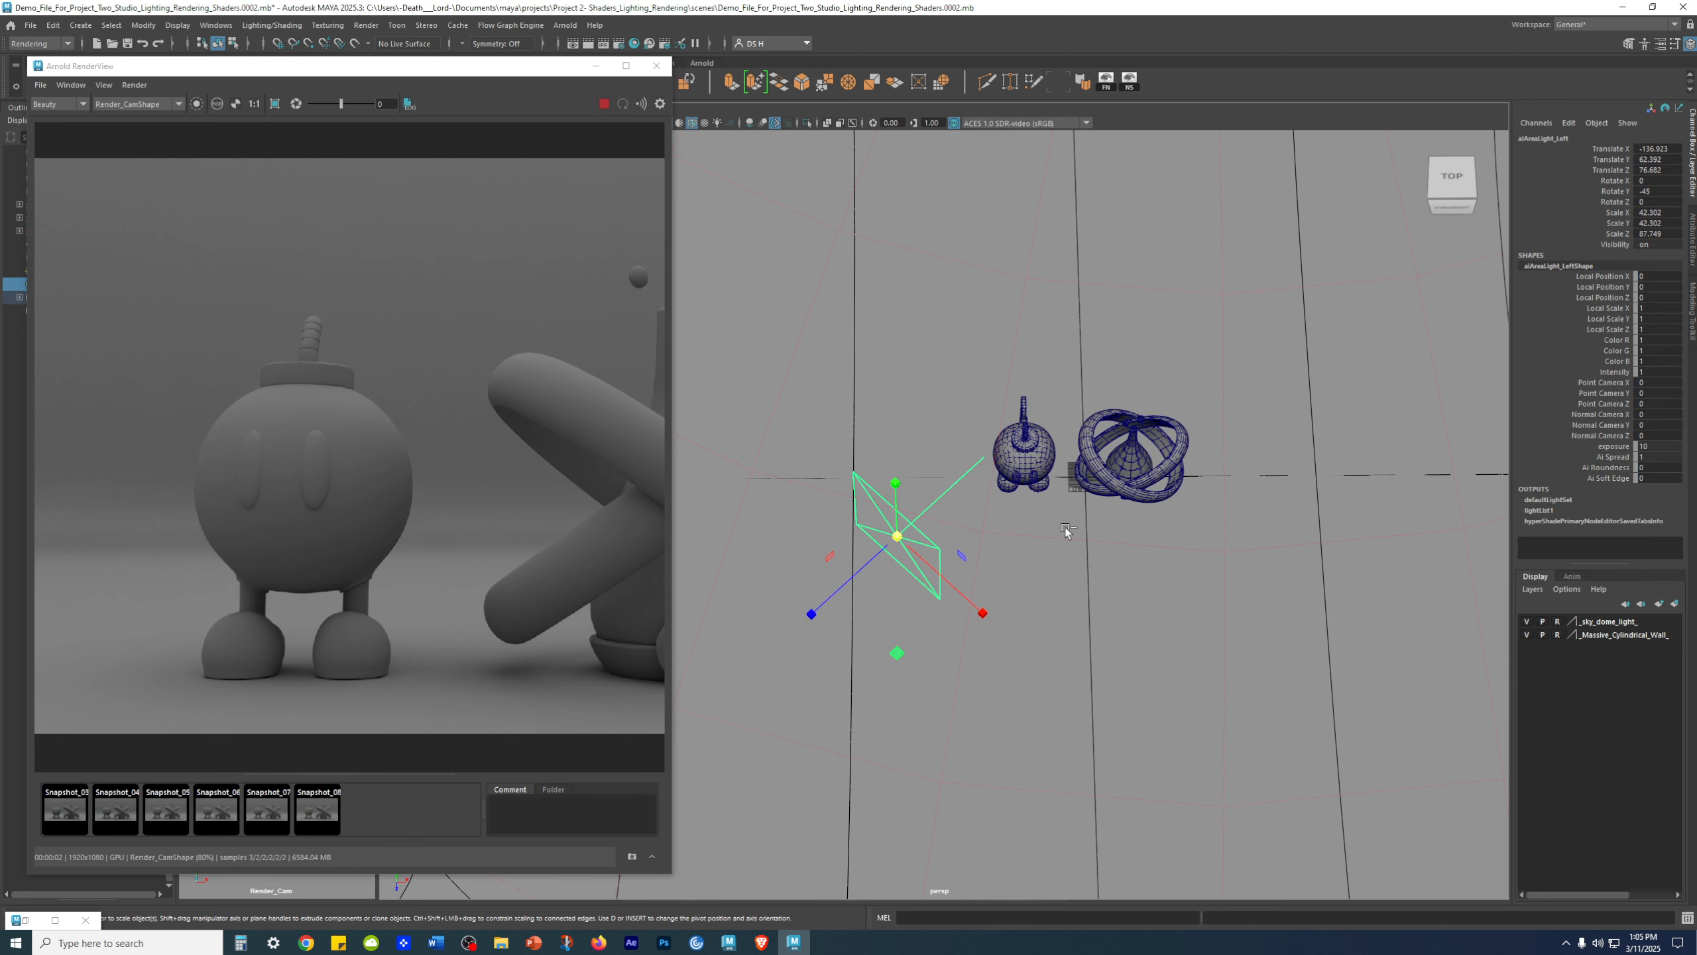
key("ctrl+d")
key("w")
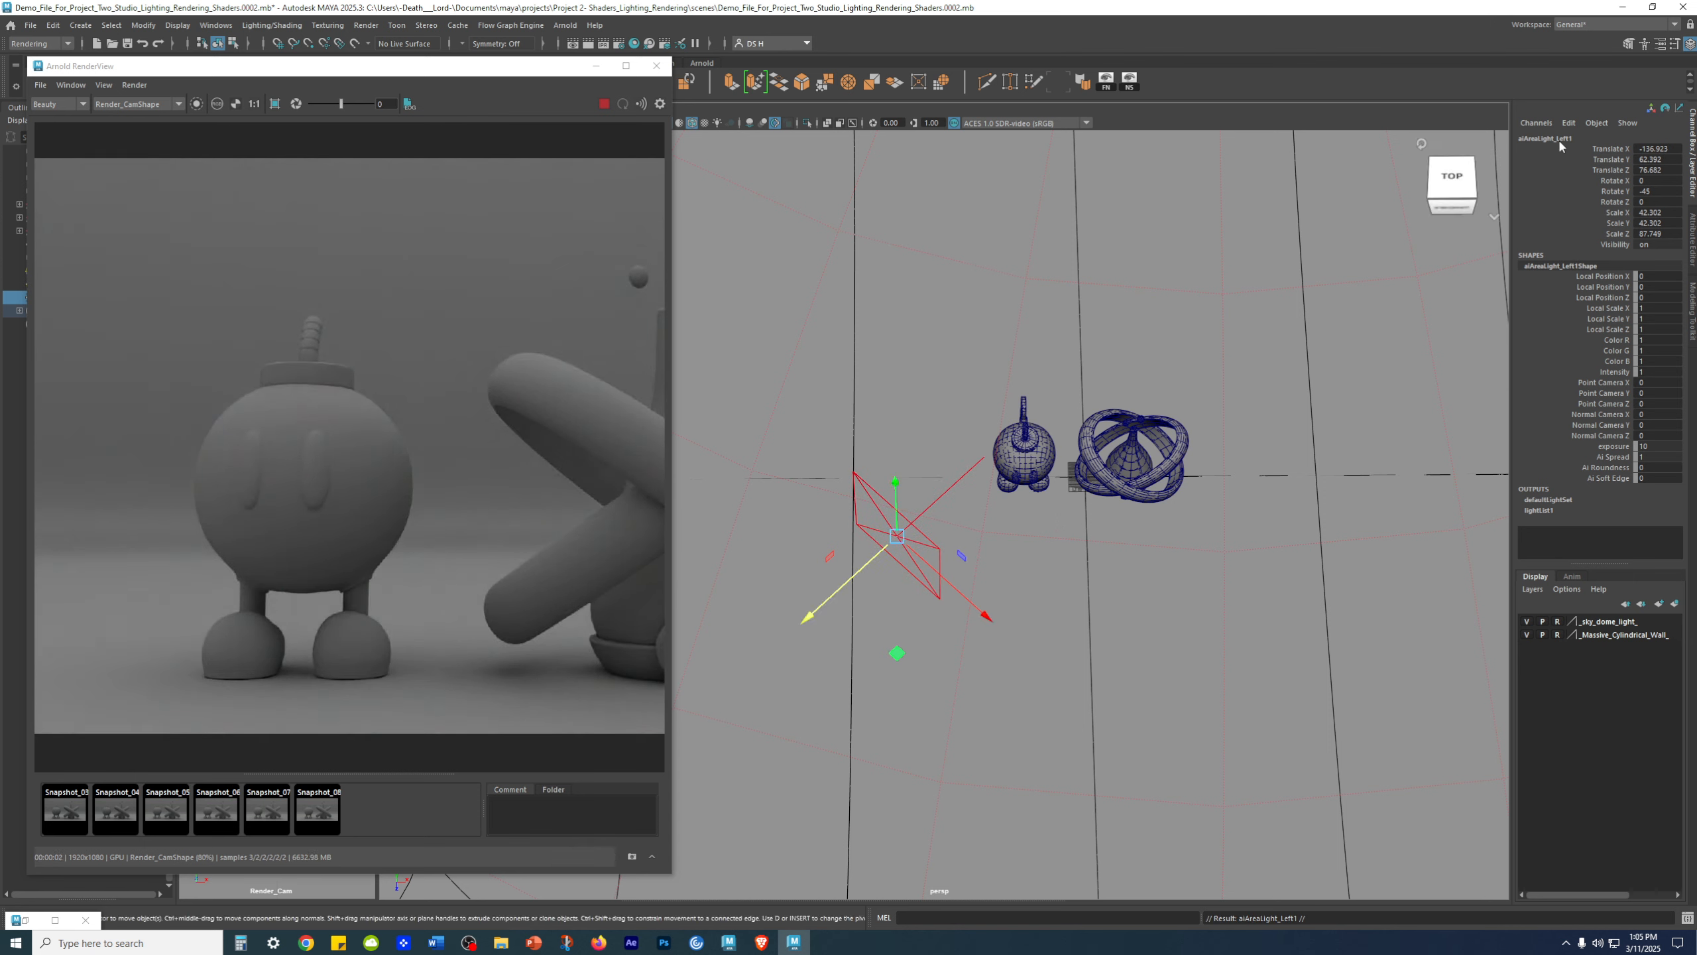
- Uncover the viewport behind the render window and save the scene as a new incremental version
left_click_drag(344, 64, 402, 542)
middle_click_drag(928, 372, 943, 284, "alt")
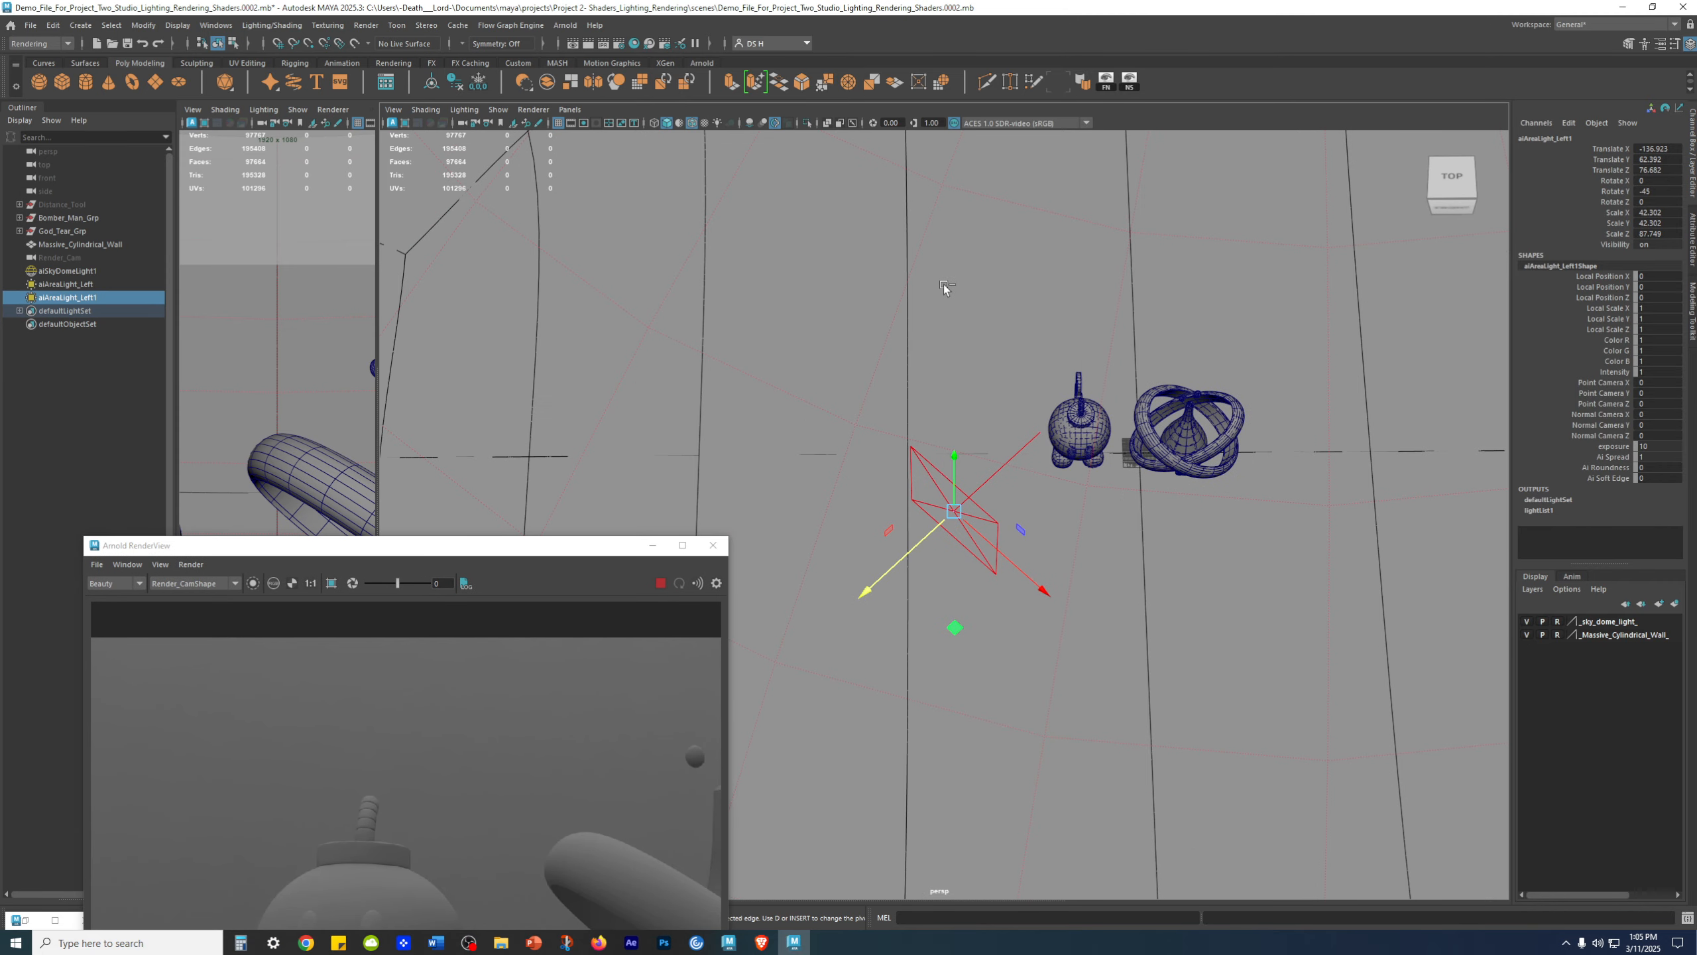
key("ctrl+alt+s")
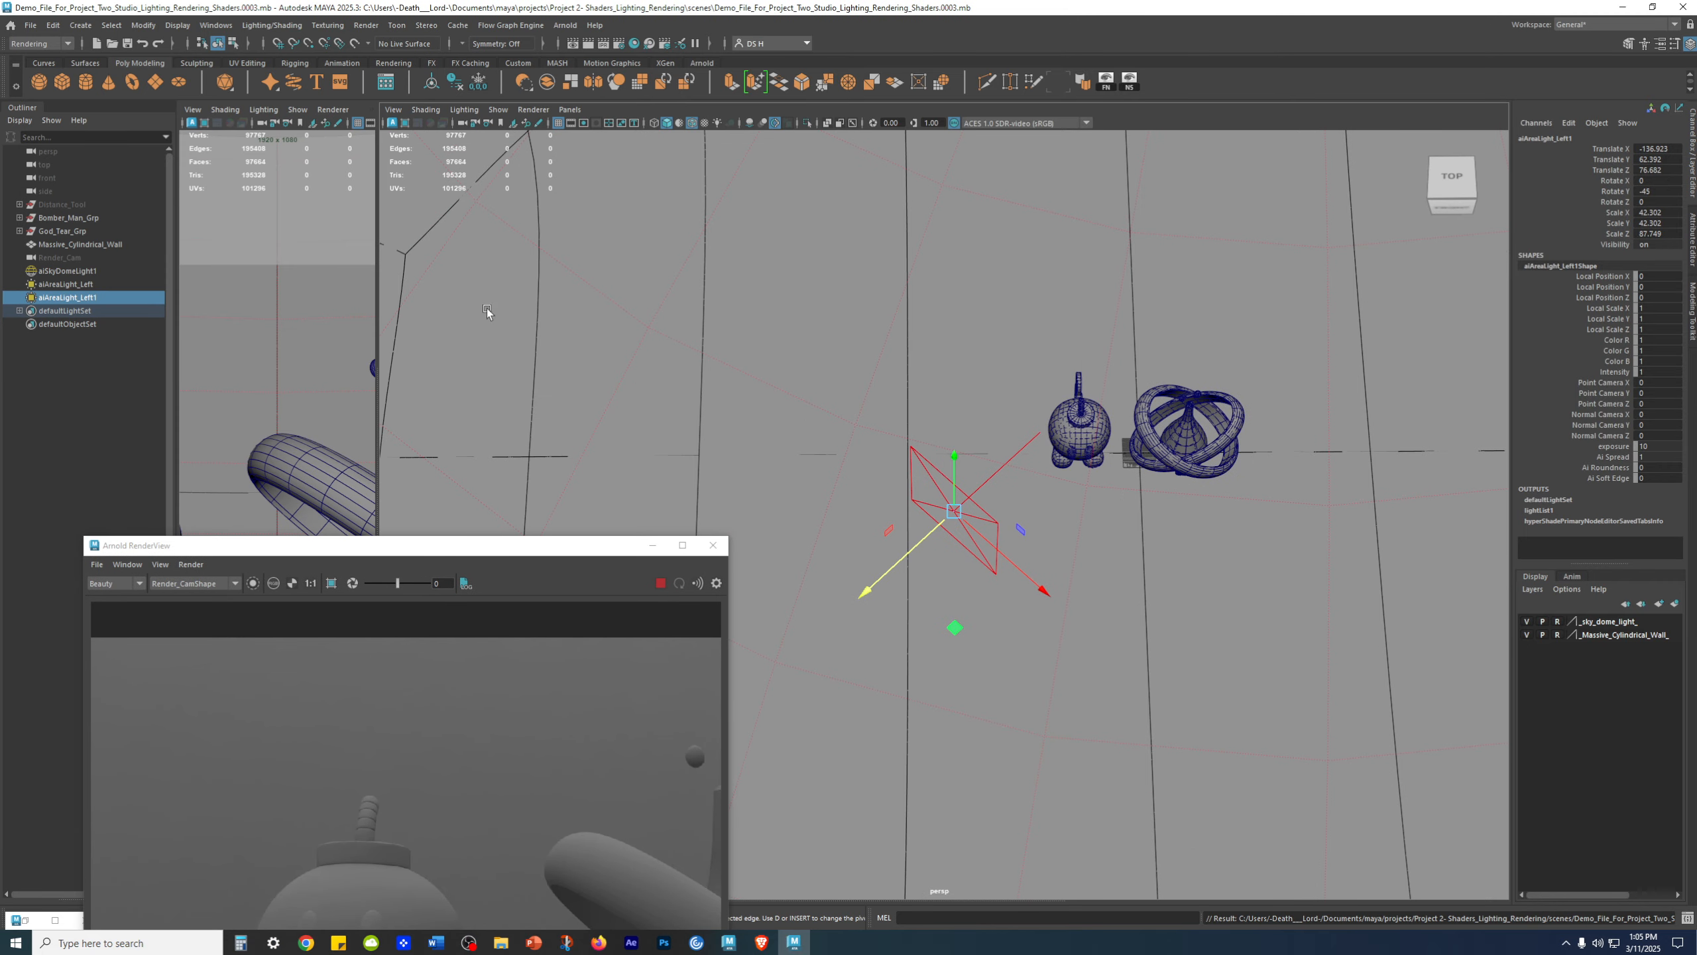
- Rename the duplicated area light to aiAreaLight_Right
left_click(93, 297)
double_click(93, 297)
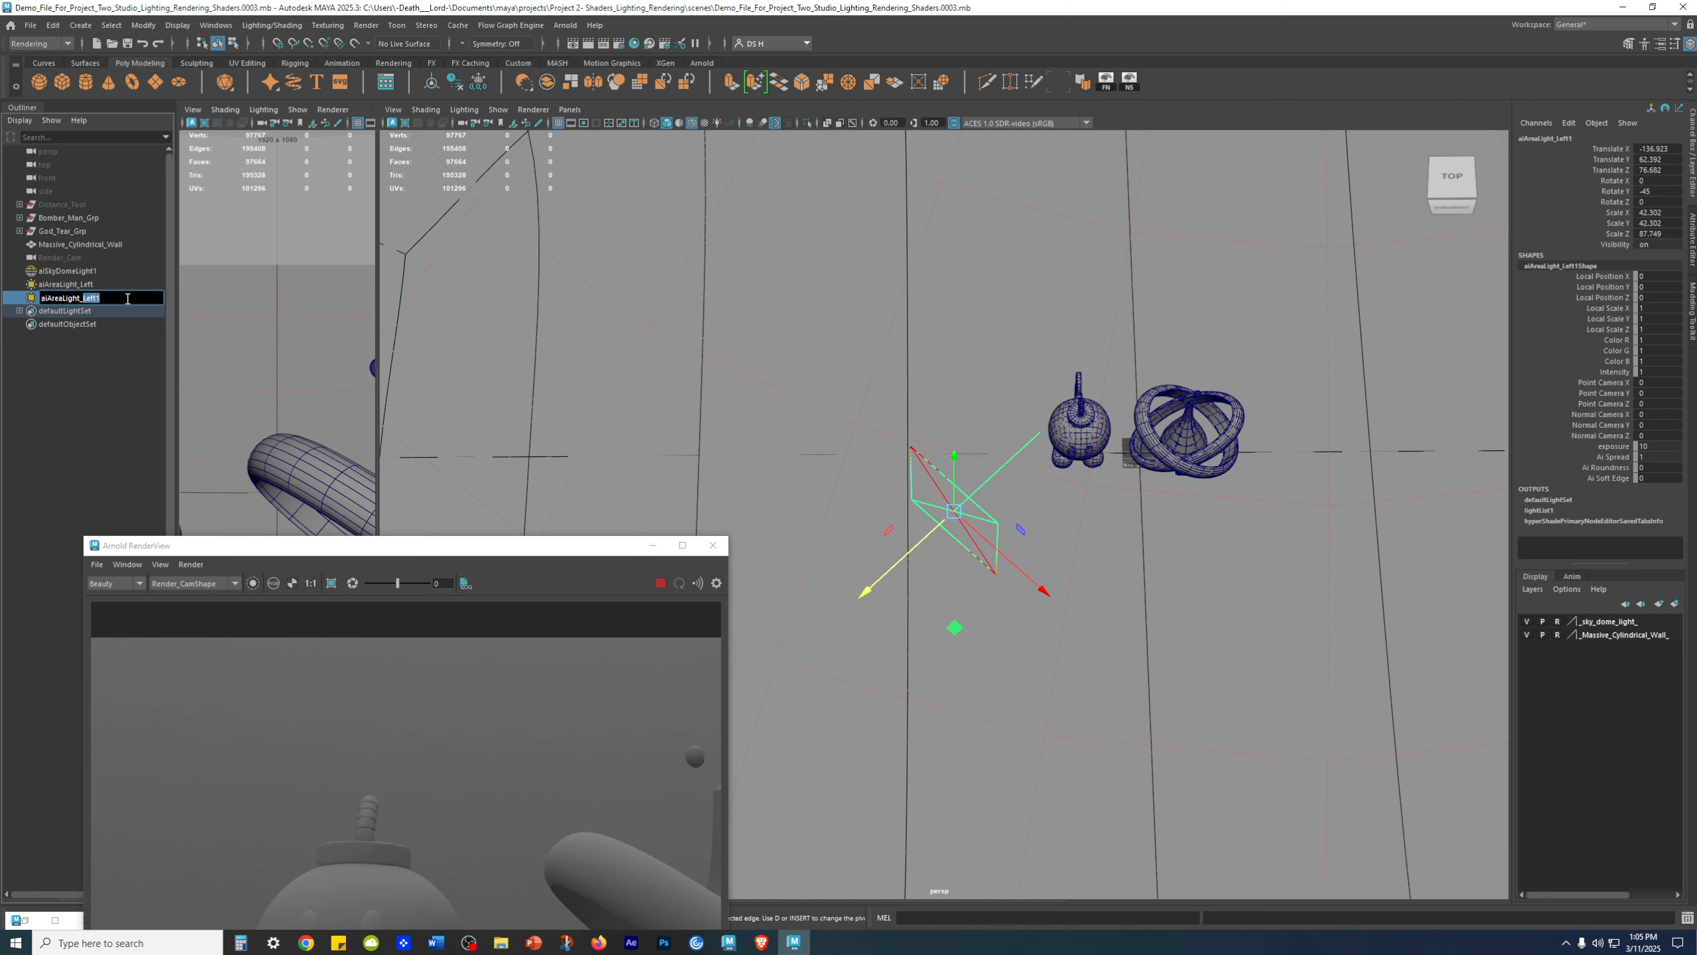
type("Right")
key("Return")
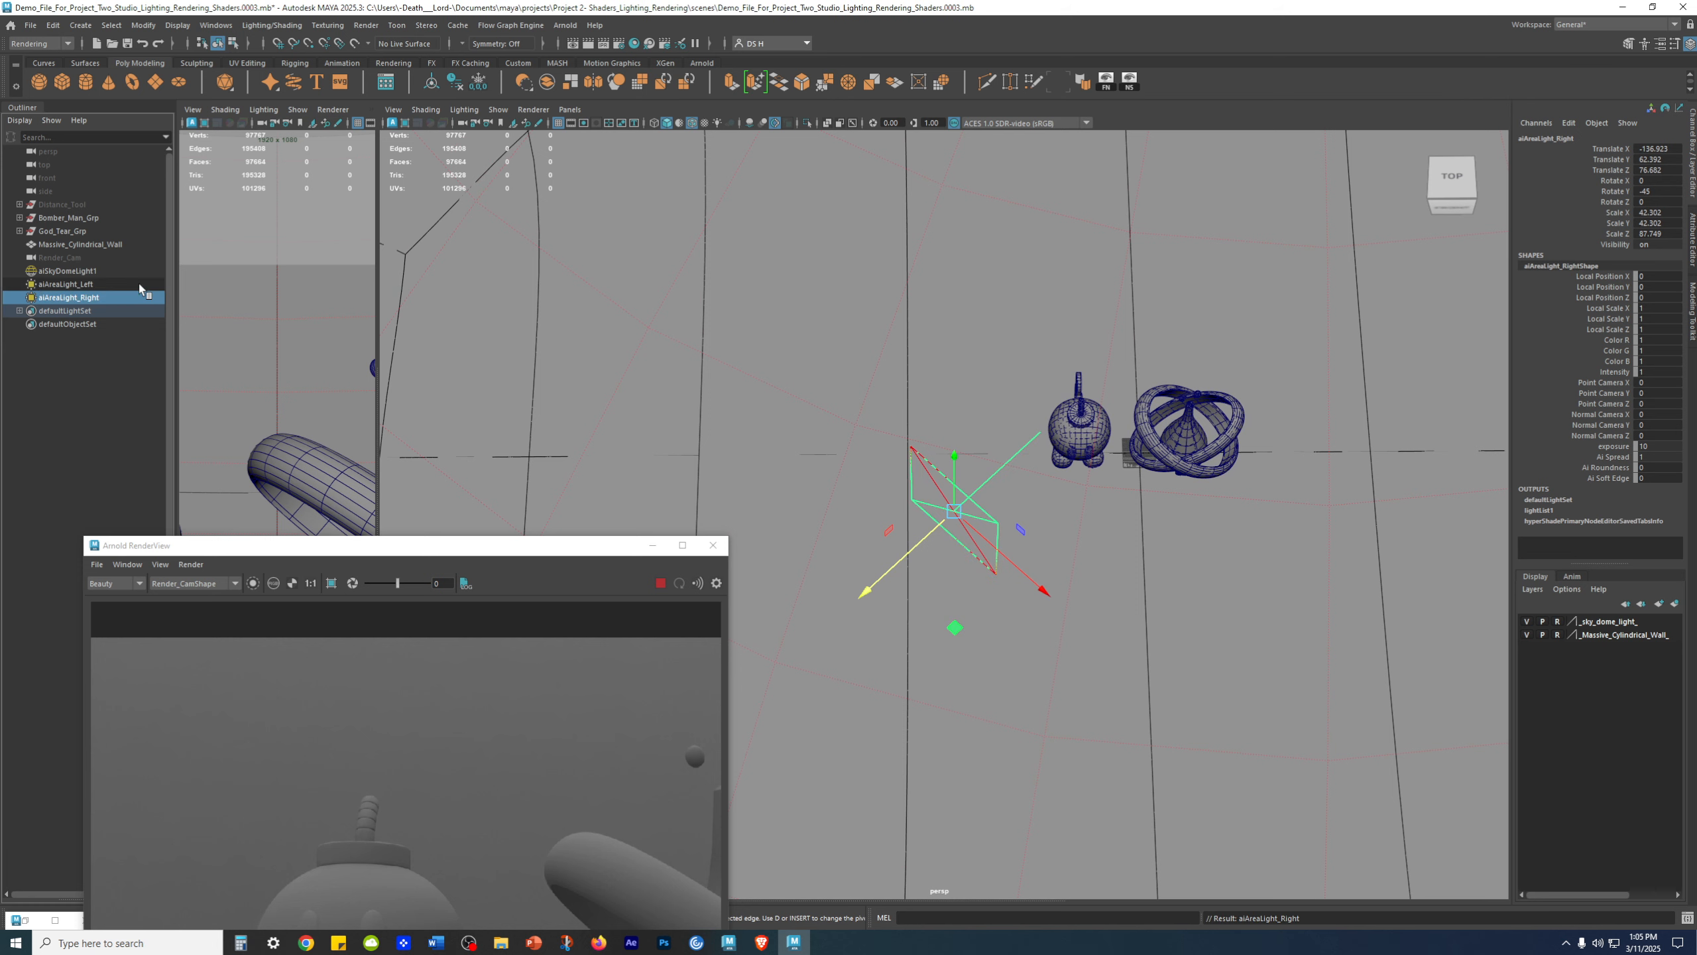
left_click_drag(1149, 667, 1123, 581, "alt")
left_click_drag(1000, 579, 1097, 646)
left_click_drag(918, 686, 898, 703)
key("ctrl+z")
key("ctrl+z")
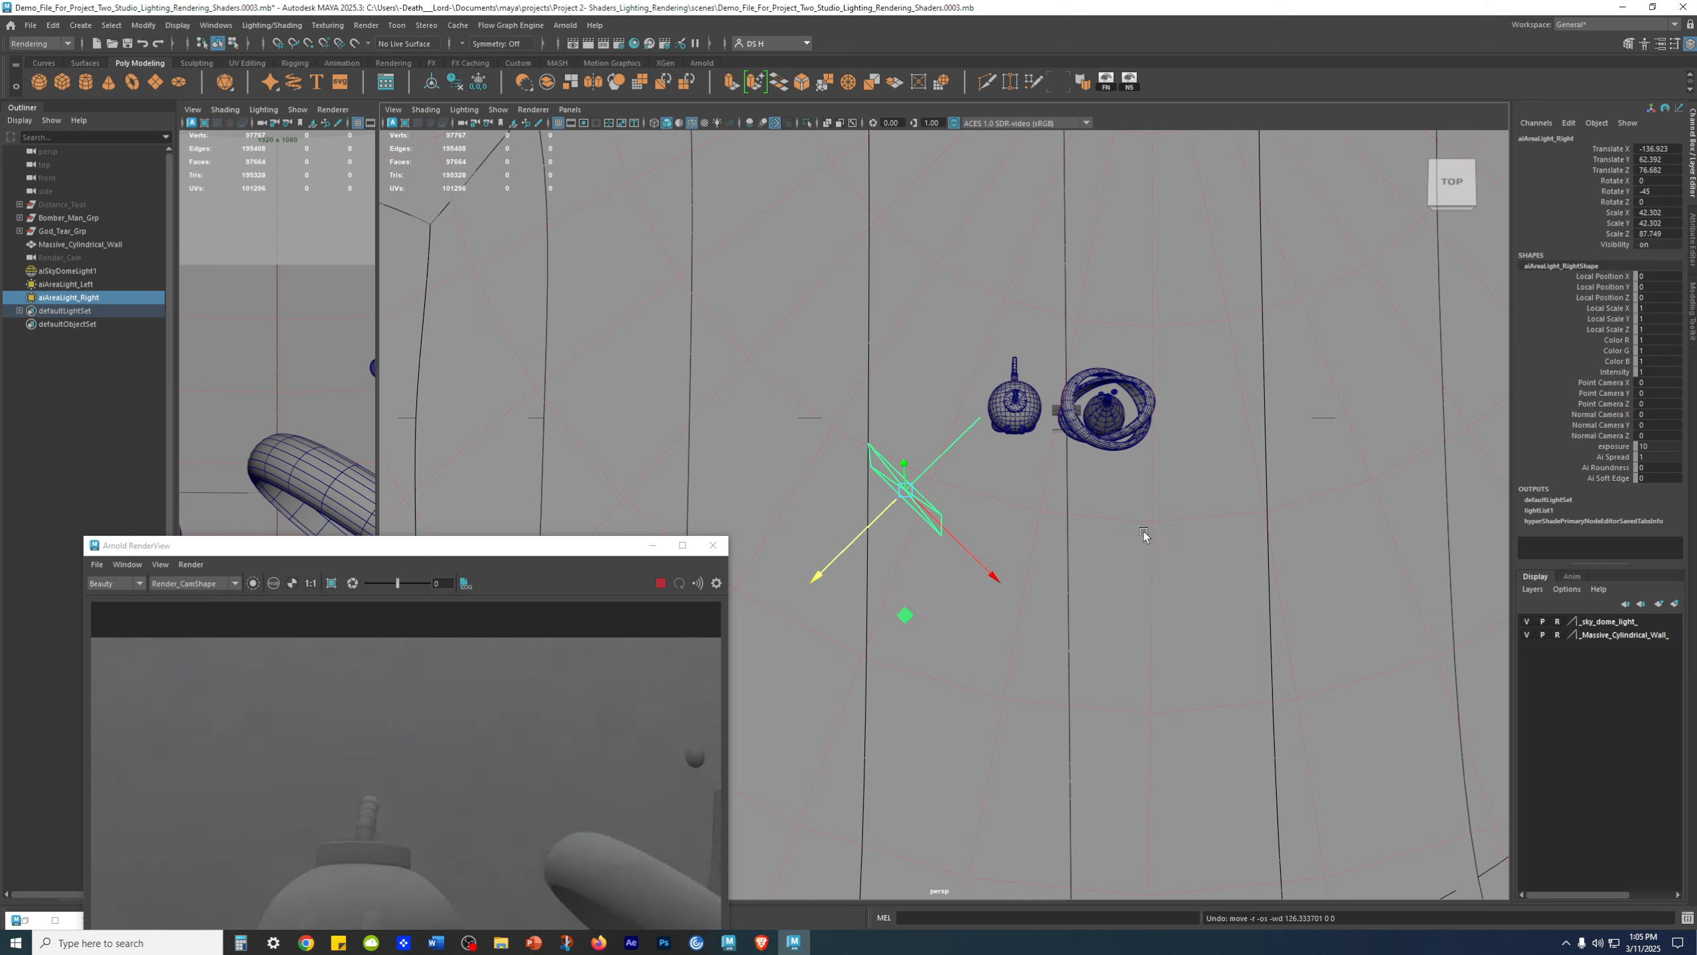
- Move the right area light along world X to about 137, past the characters, and set its Rotate Y to 45
left_click_drag(1129, 508, 919, 511)
left_click_drag(1027, 489, 1306, 489)
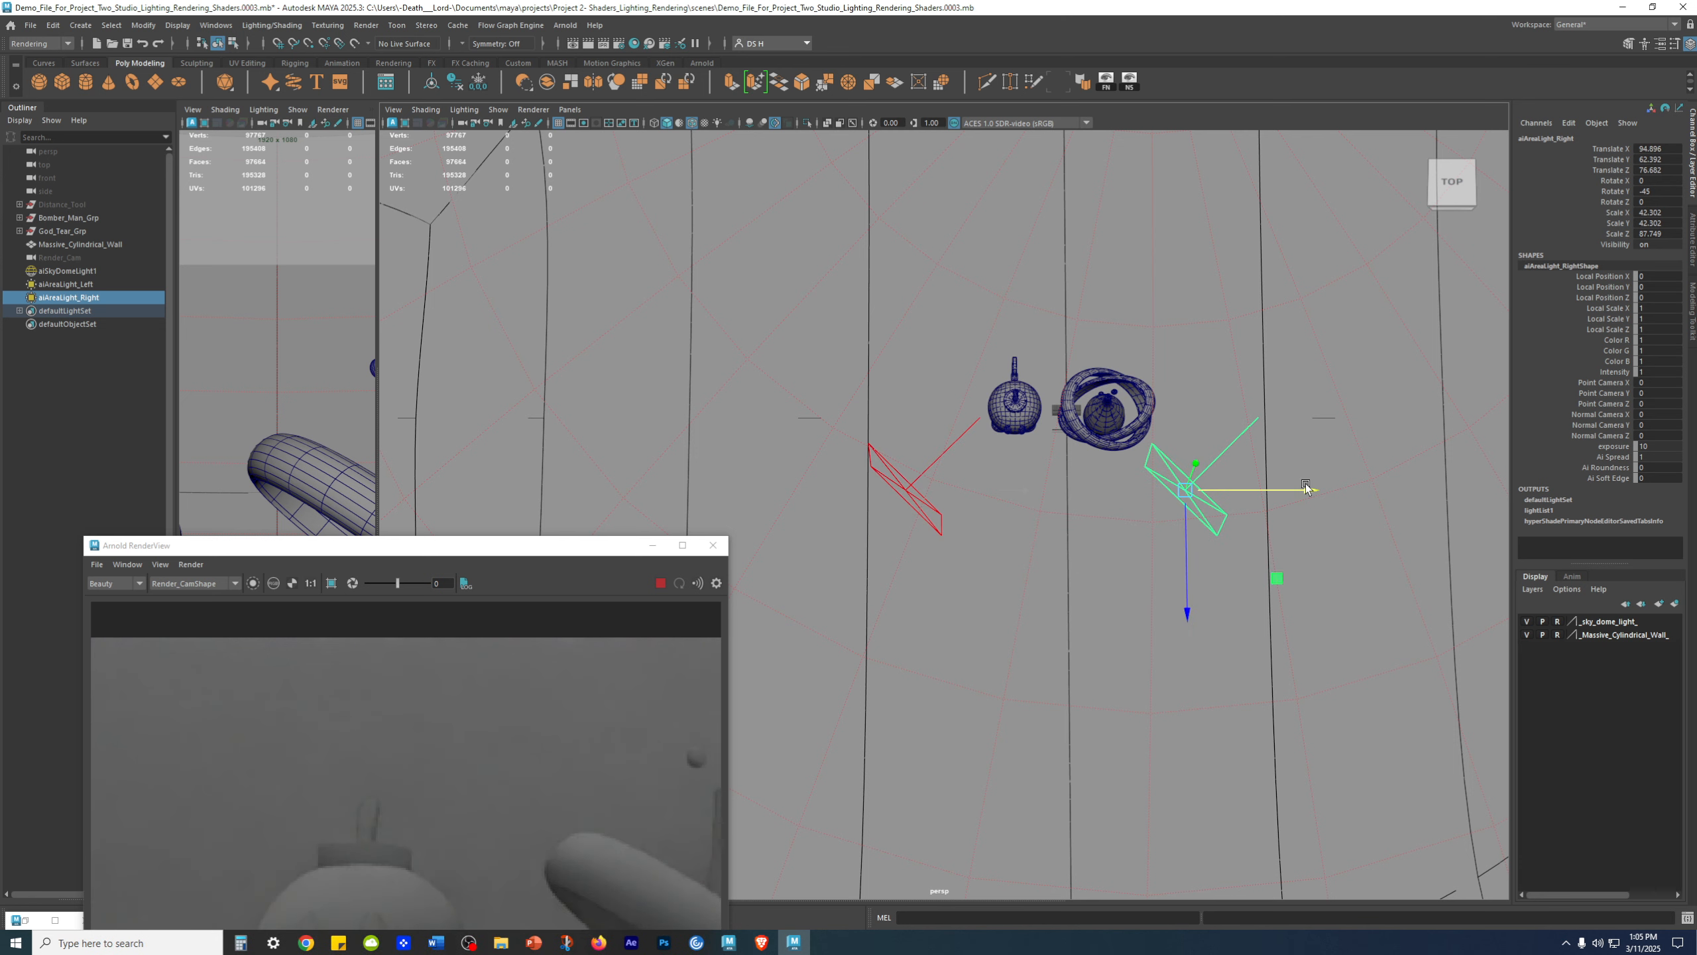
double_click(1662, 197)
type("45")
key("Return")
left_click_drag(1163, 568, 1151, 555, "alt")
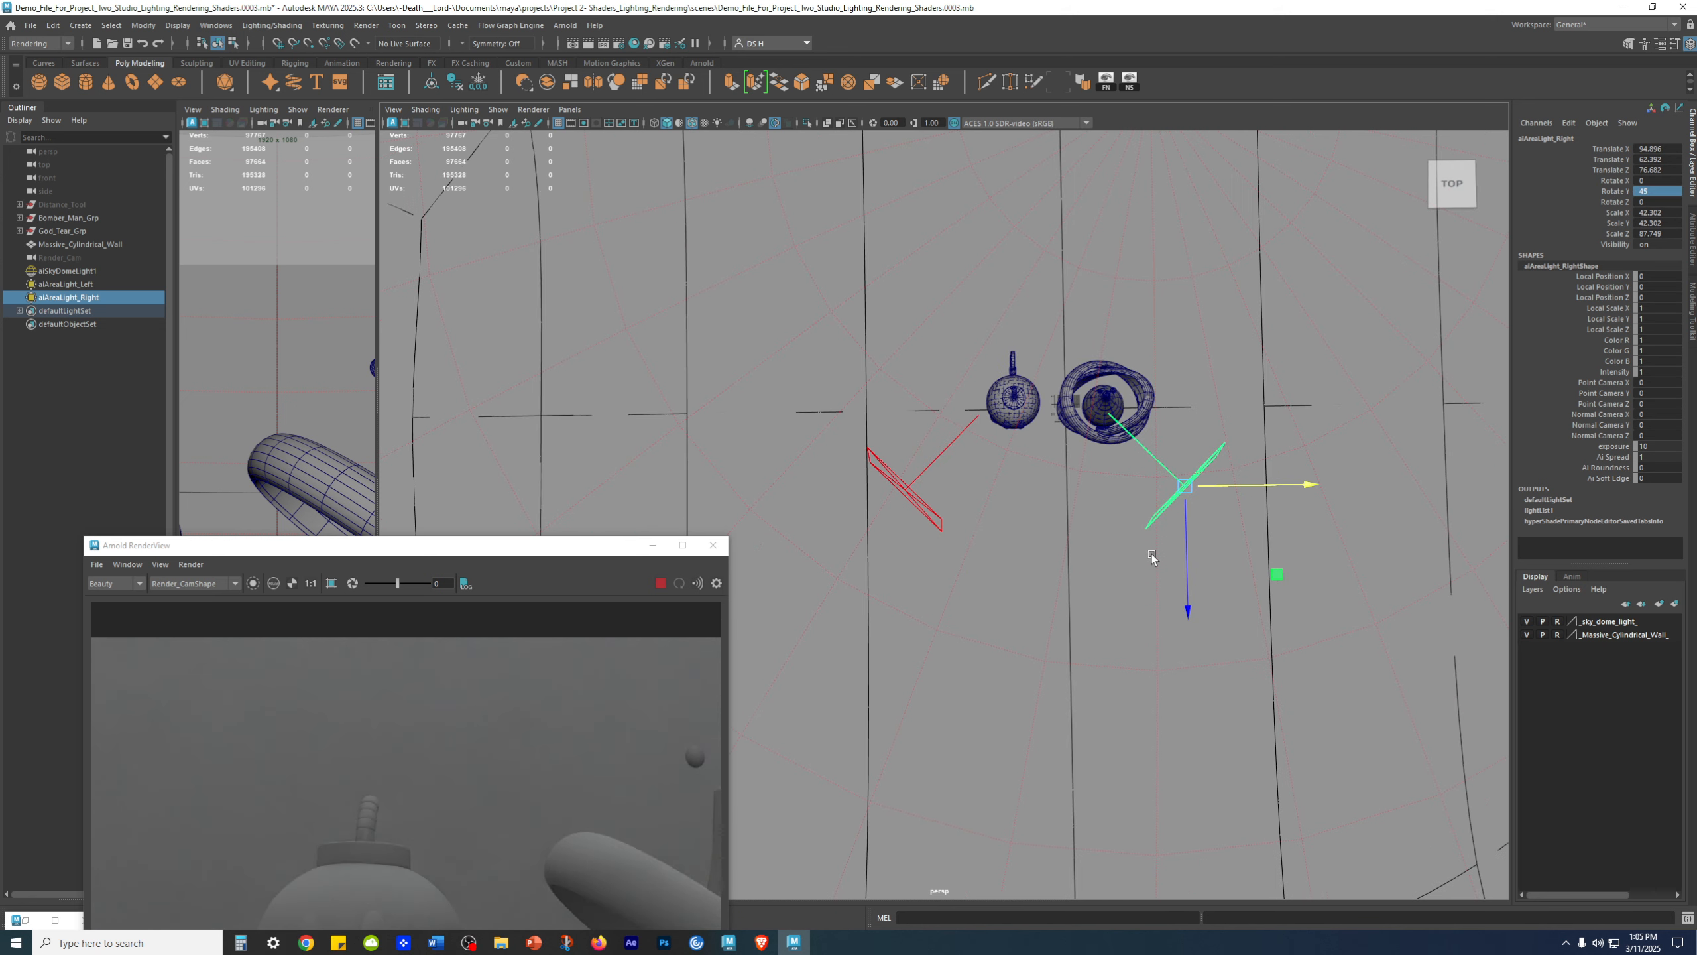
left_click_drag(1243, 486, 1292, 486)
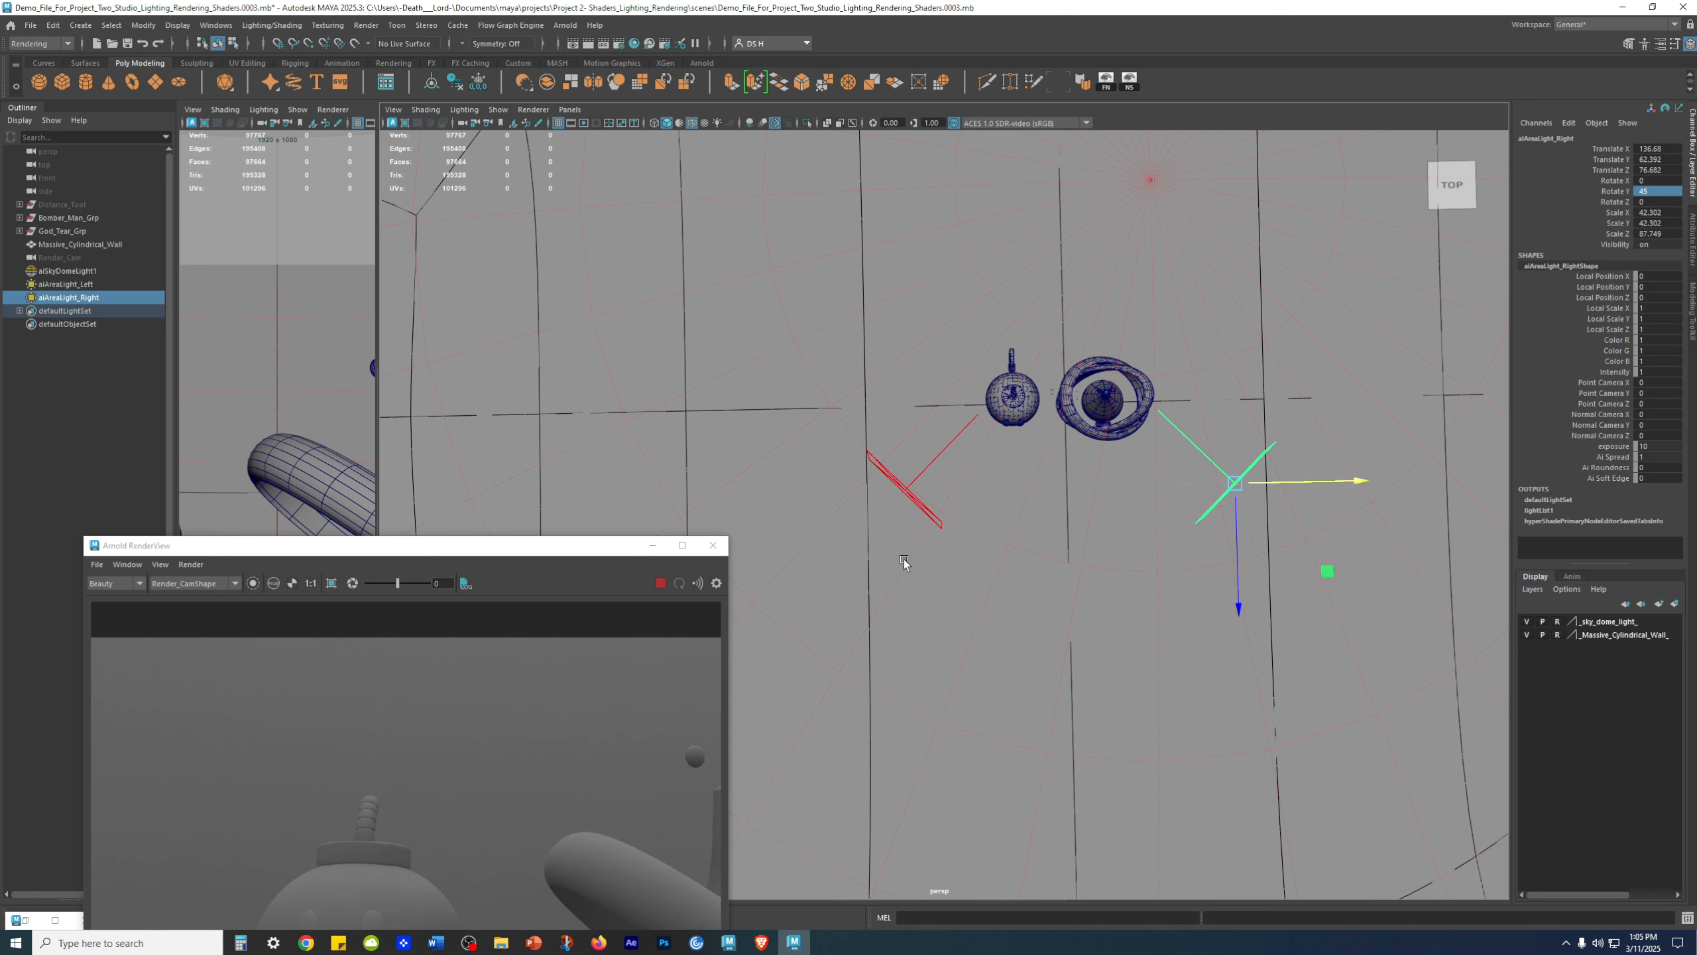
- Set the left area light's Translate X to -137
left_click(903, 490)
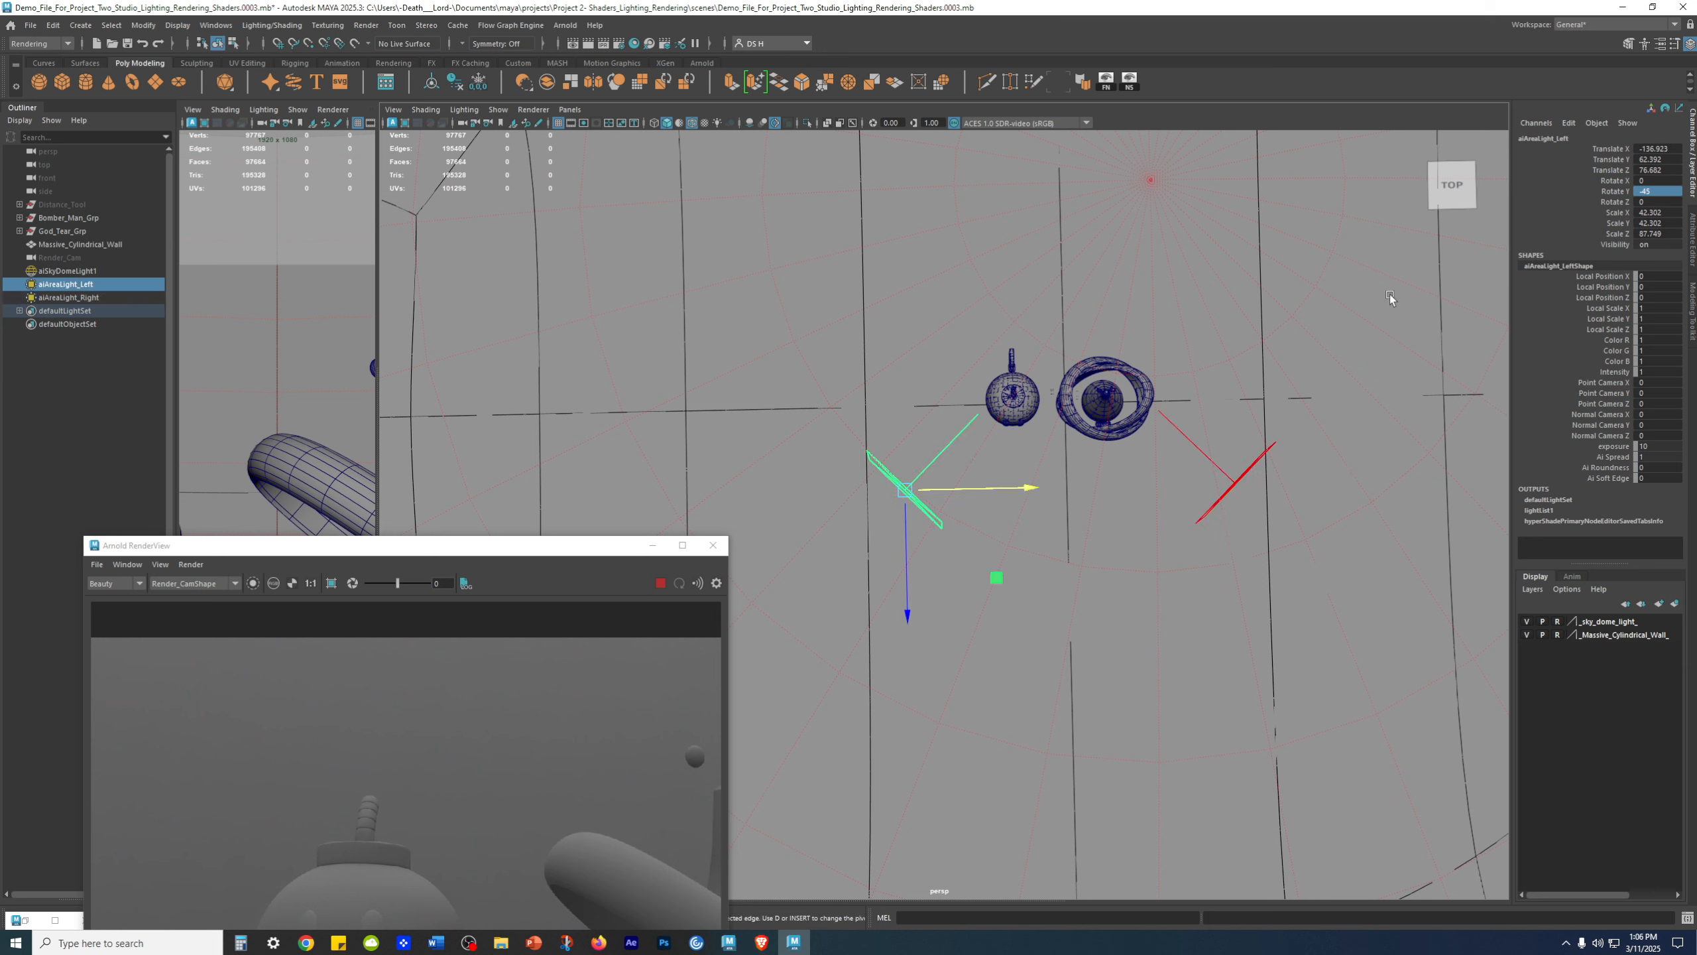
left_click(1657, 149)
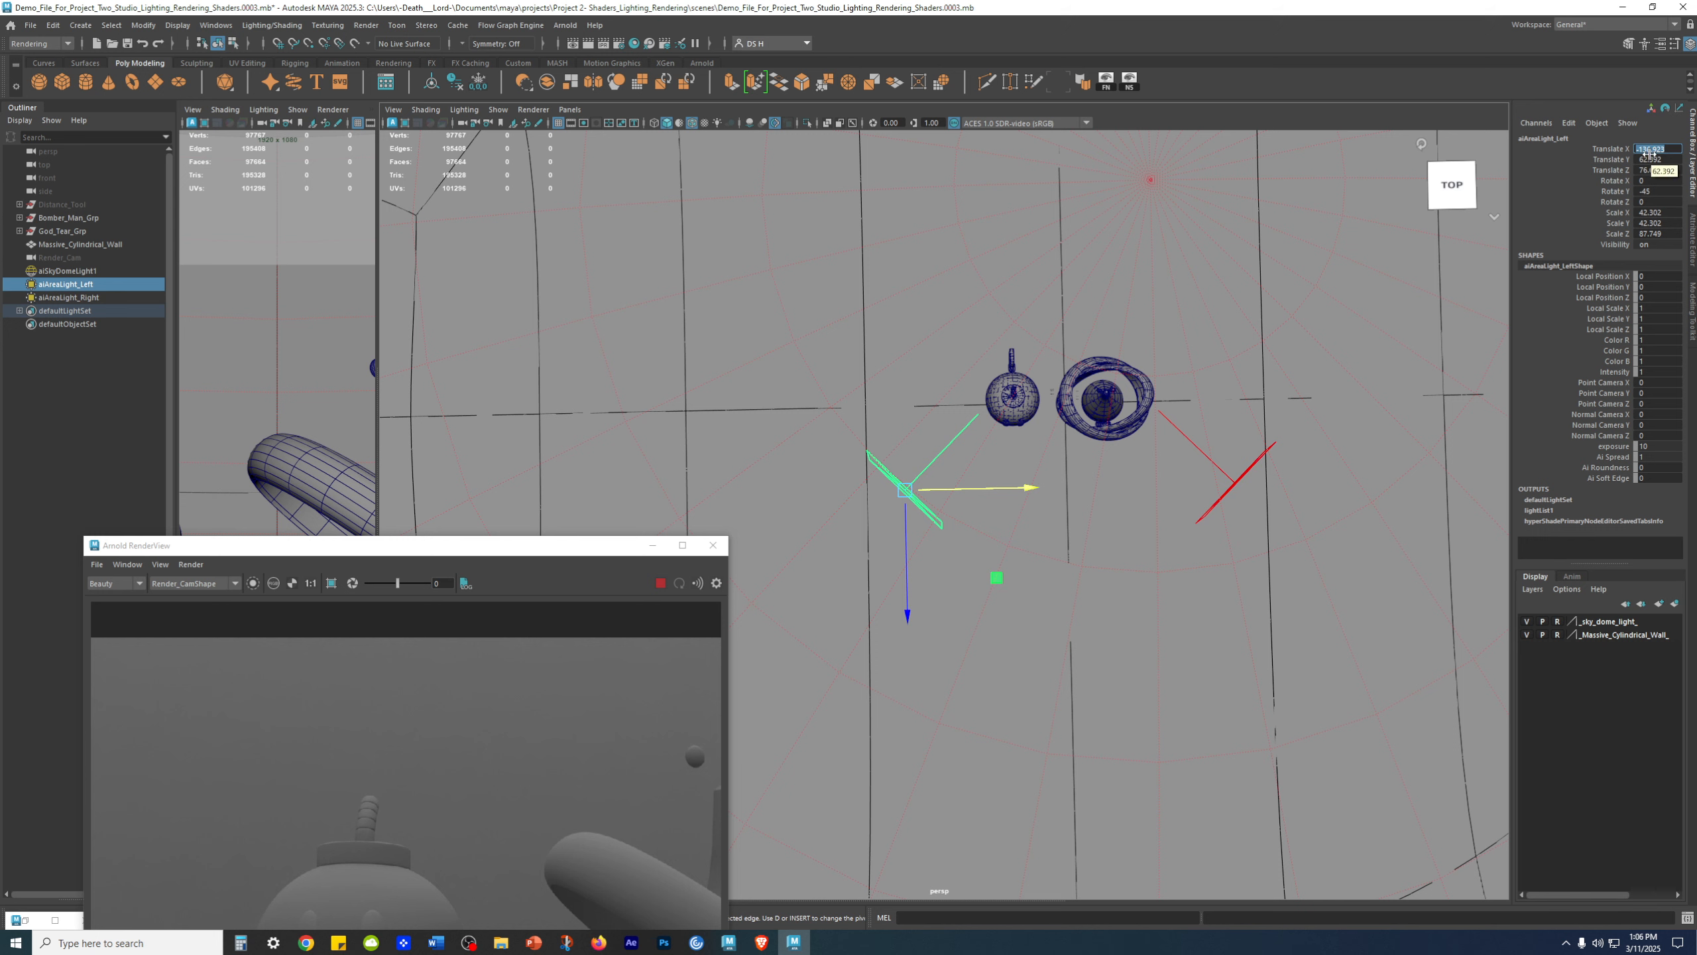
type("-")
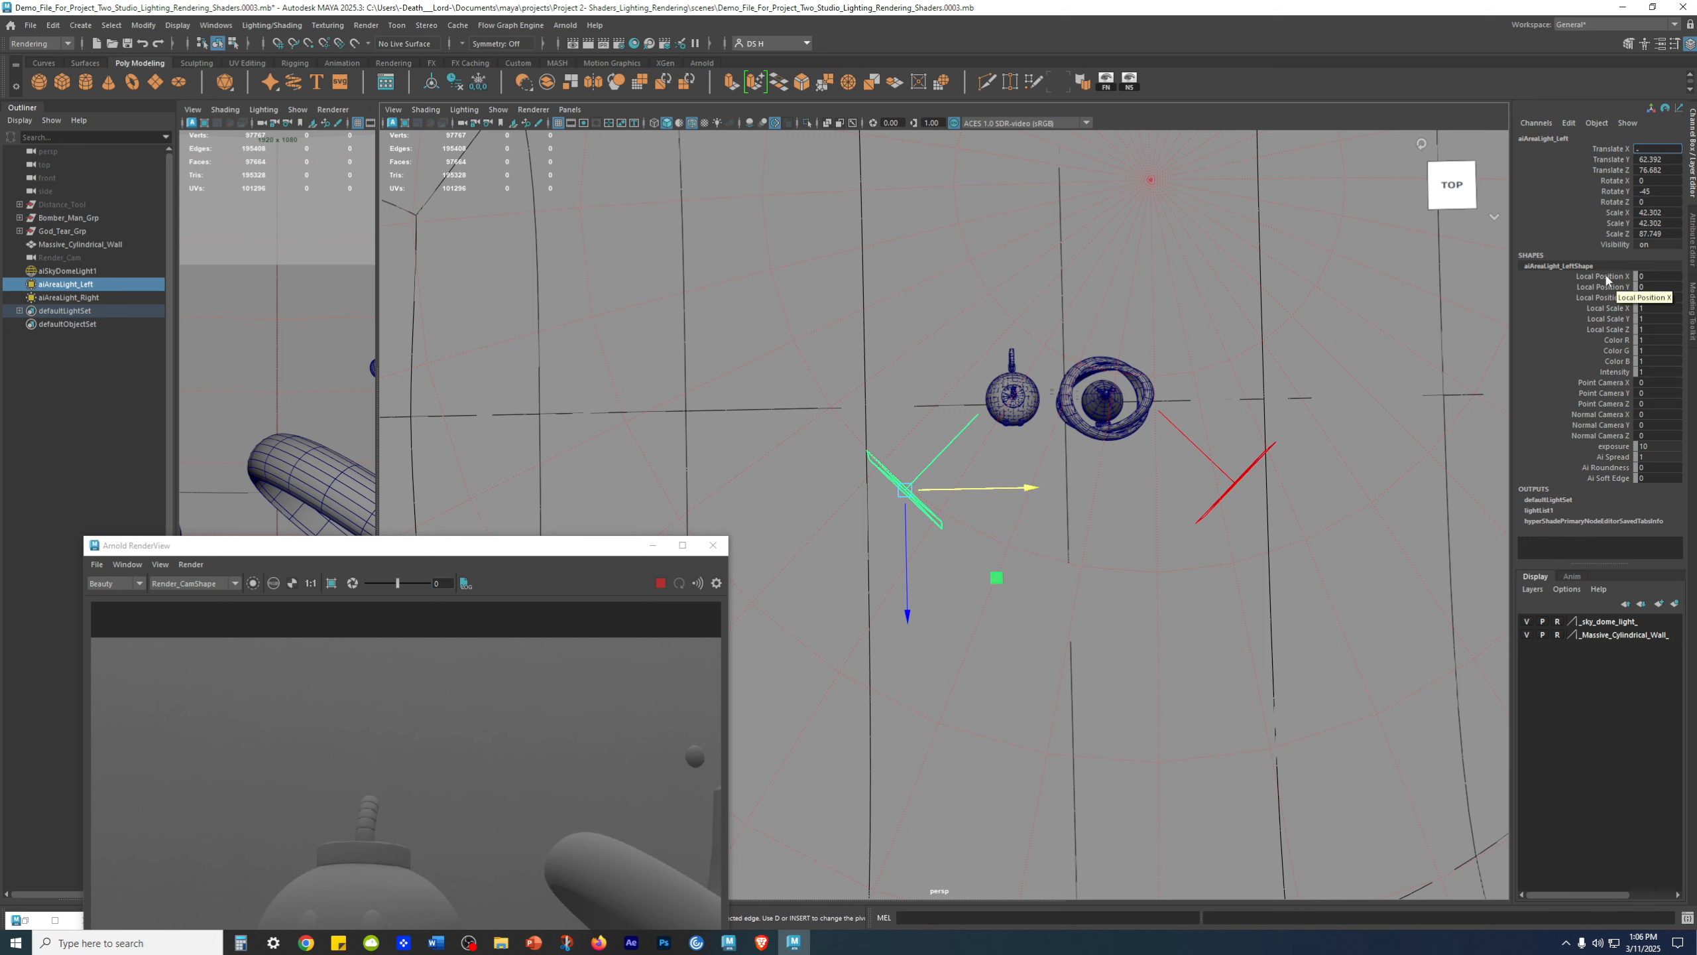
type("137")
key("Return")
- Set the right area light's Translate X to 137
left_click(1216, 488)
left_click(1659, 148)
type("137")
key("Return")
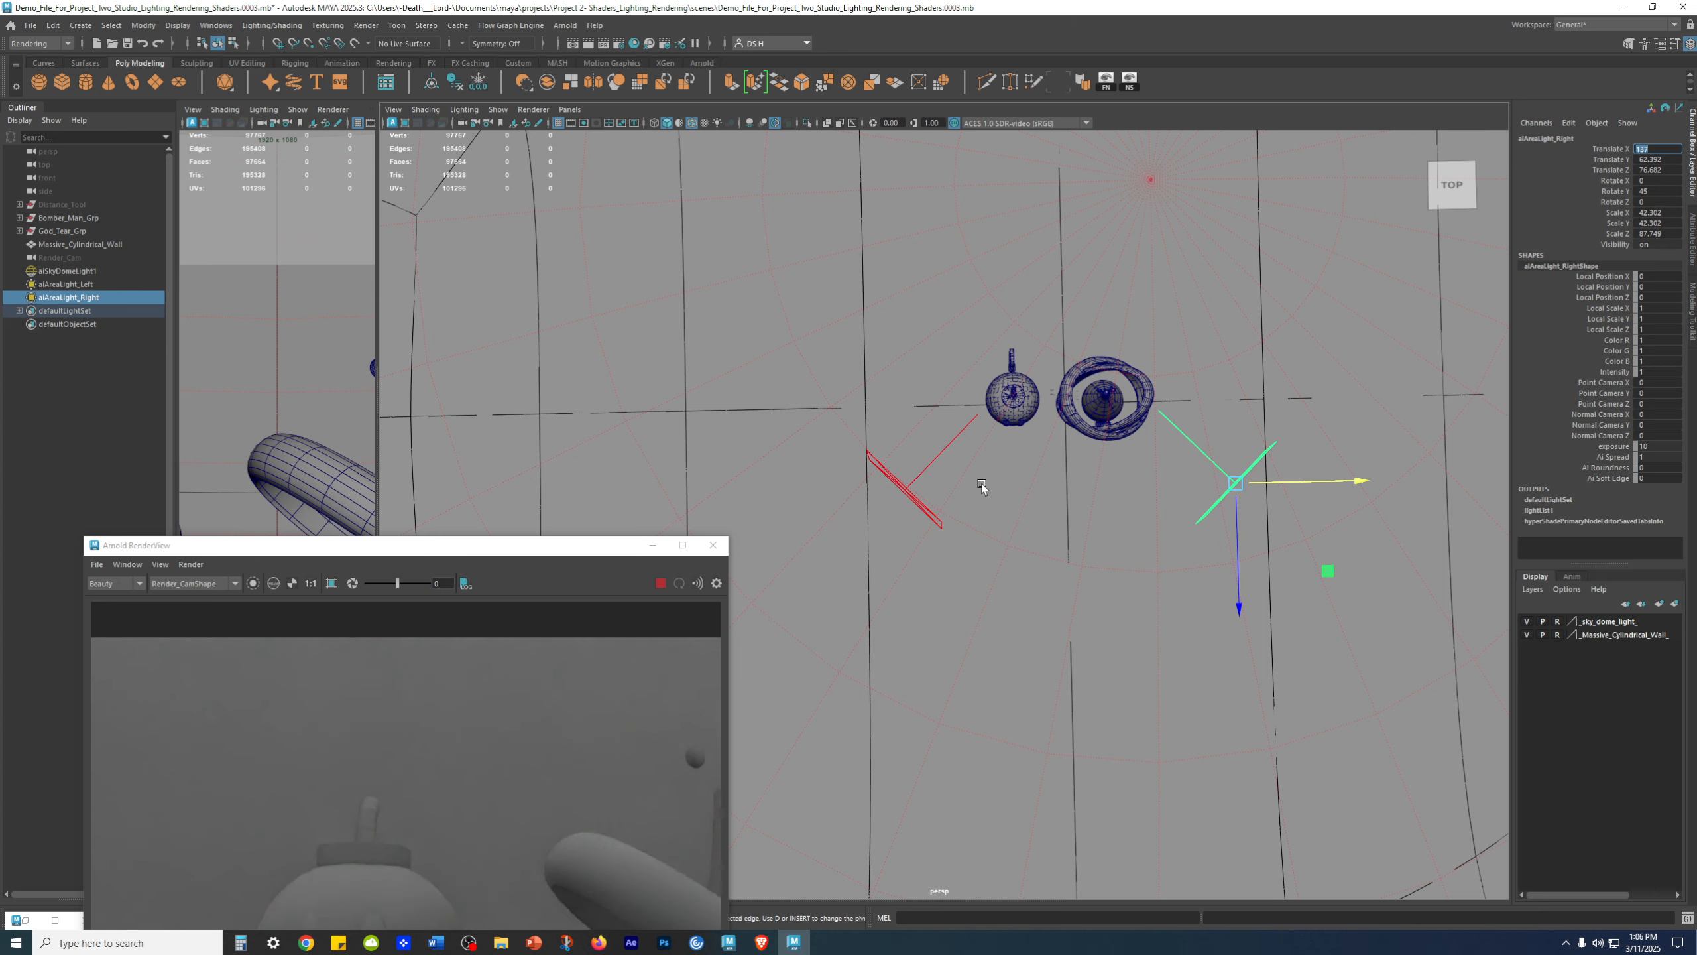
- Bring the Arnold RenderView back up beside the front view, widen it and frame both characters in the render
left_click_drag(1175, 560, 1155, 522, "alt")
mouse_move(1149, 667)
left_mouse_down("alt")
mouse_move(1330, 705)
mouse_move(1147, 753)
mouse_move(1148, 674)
left_mouse_up("alt")
left_click_drag(486, 548, 441, 59)
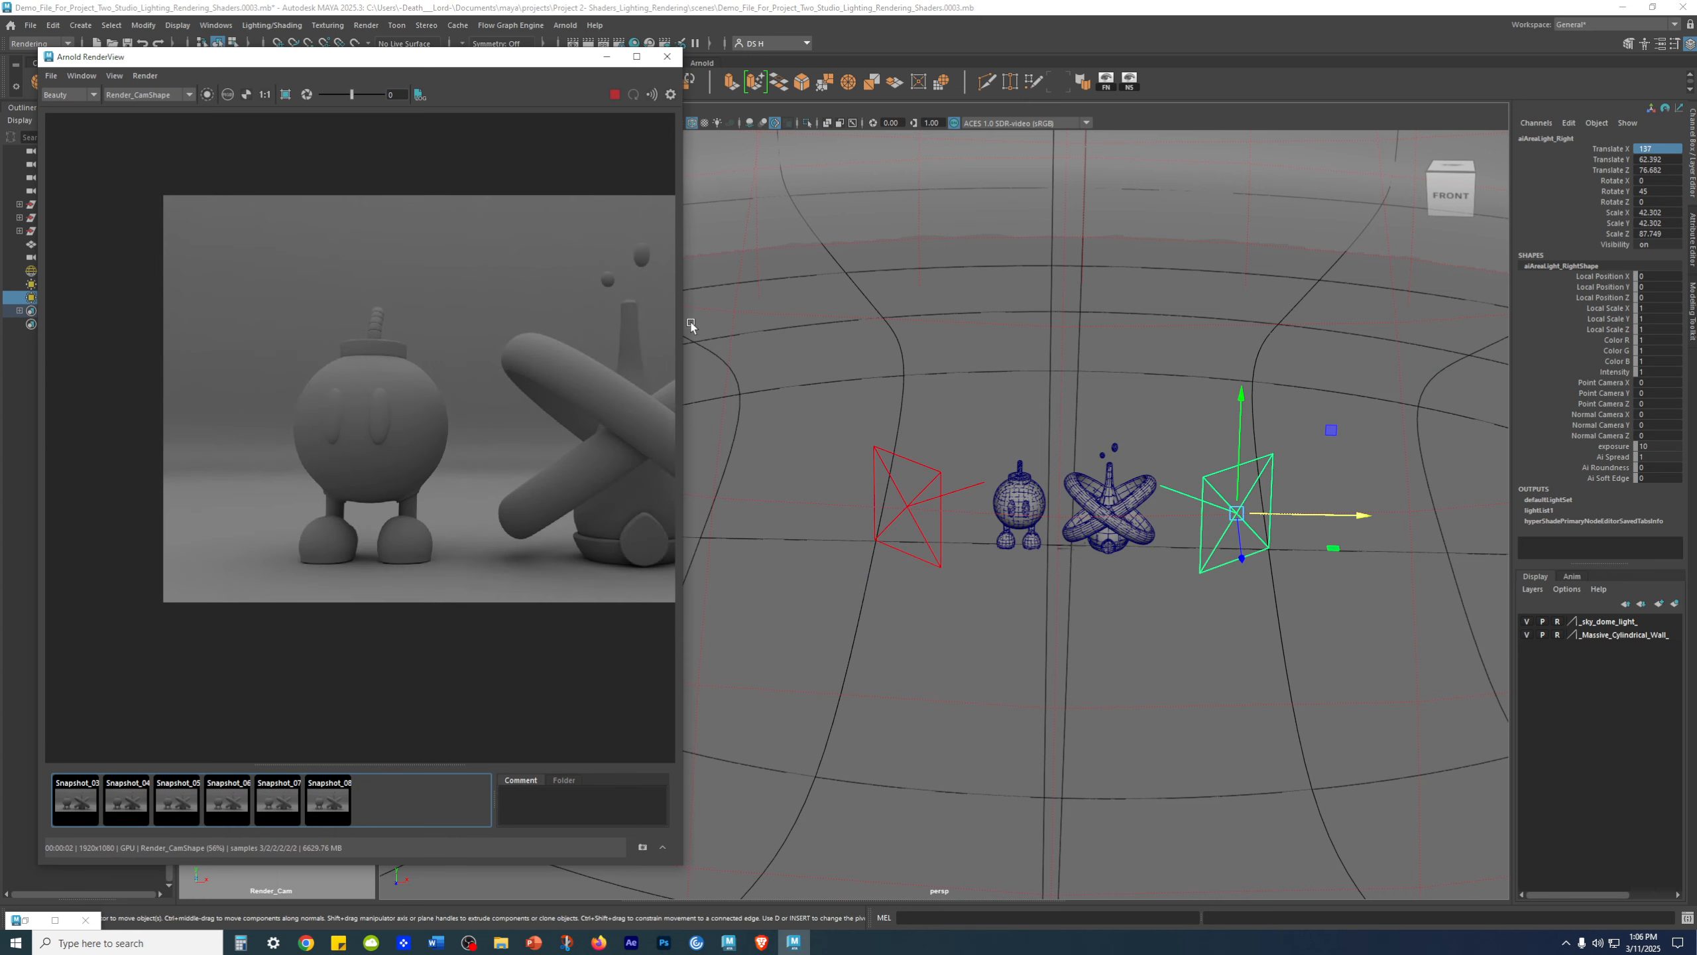
scroll(585, 296, "down", 4)
middle_click_drag(490, 399, 424, 342)
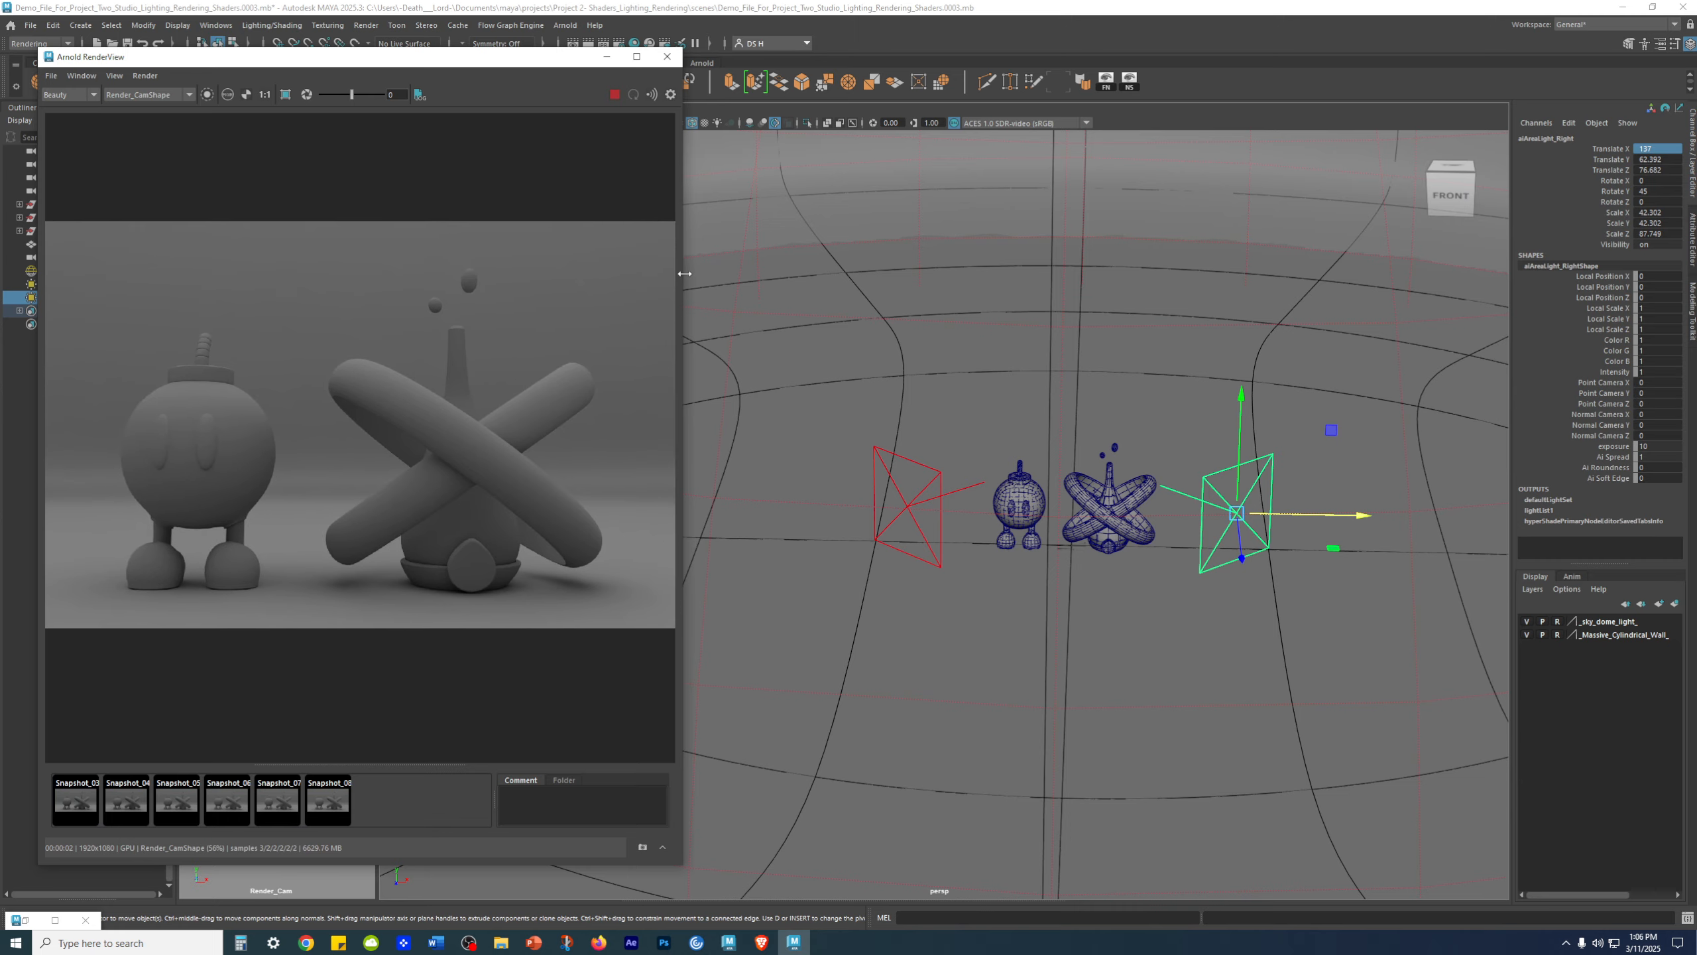
left_click_drag(683, 273, 860, 273)
- Compare the live render lit by both area lights with Snapshot_08
left_click(337, 793)
left_click(348, 794)
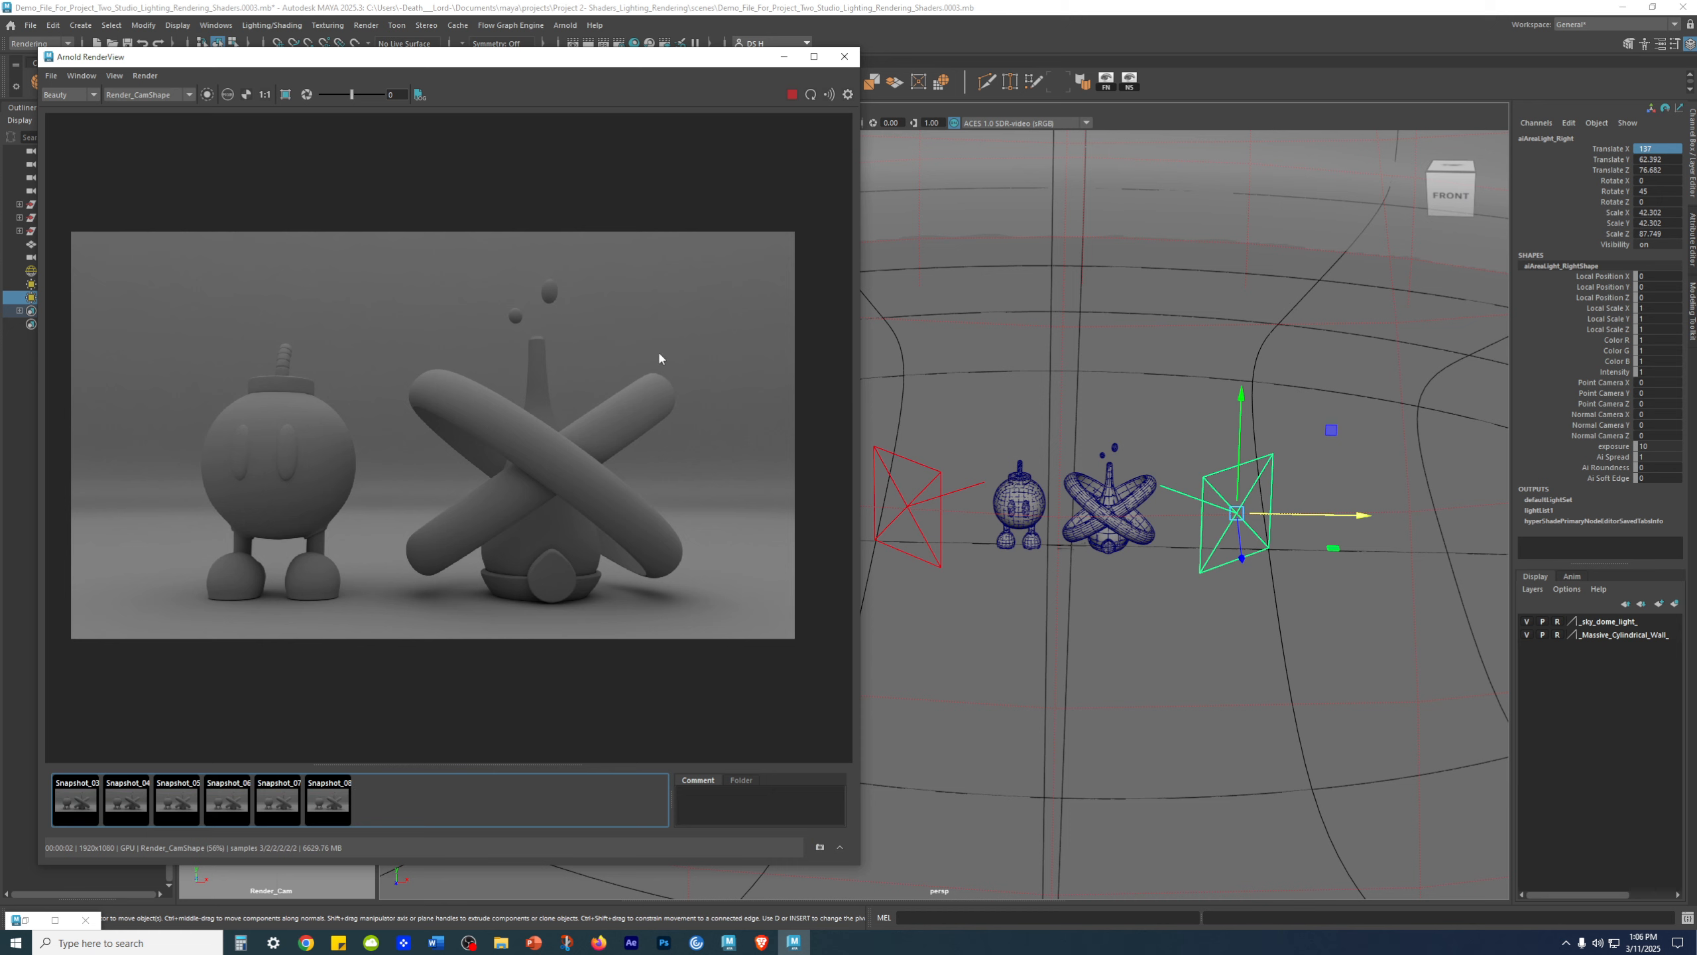
left_click(345, 800)
left_click(348, 800)
left_click(348, 800)
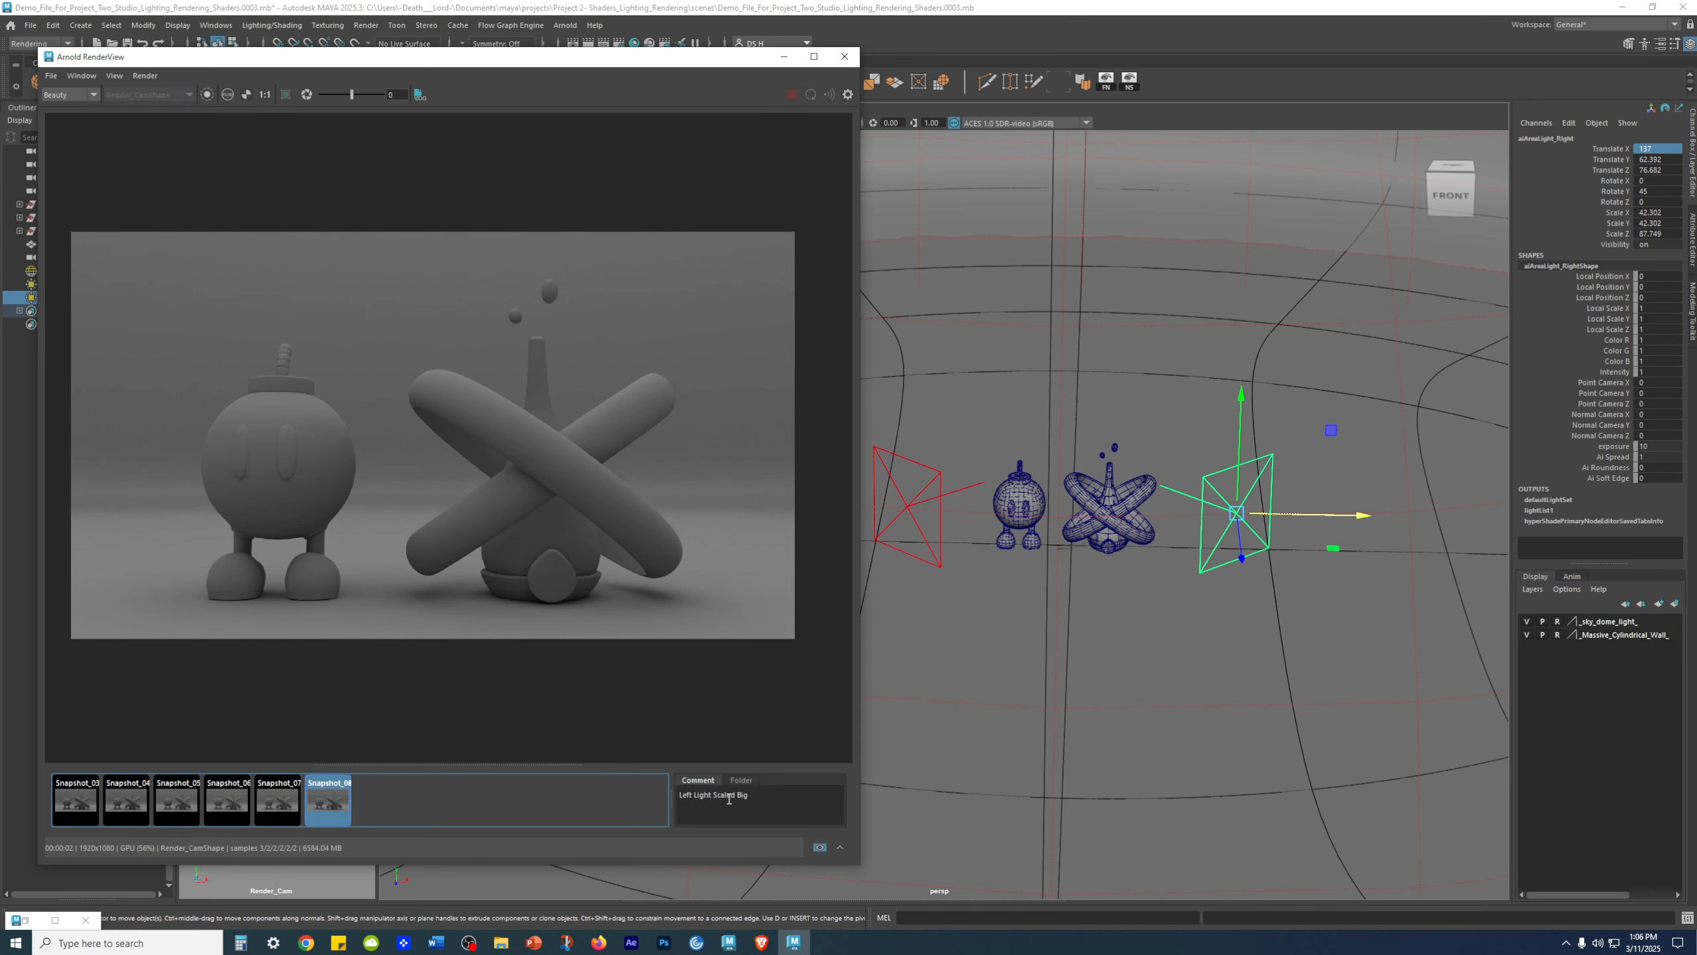
left_click(328, 803)
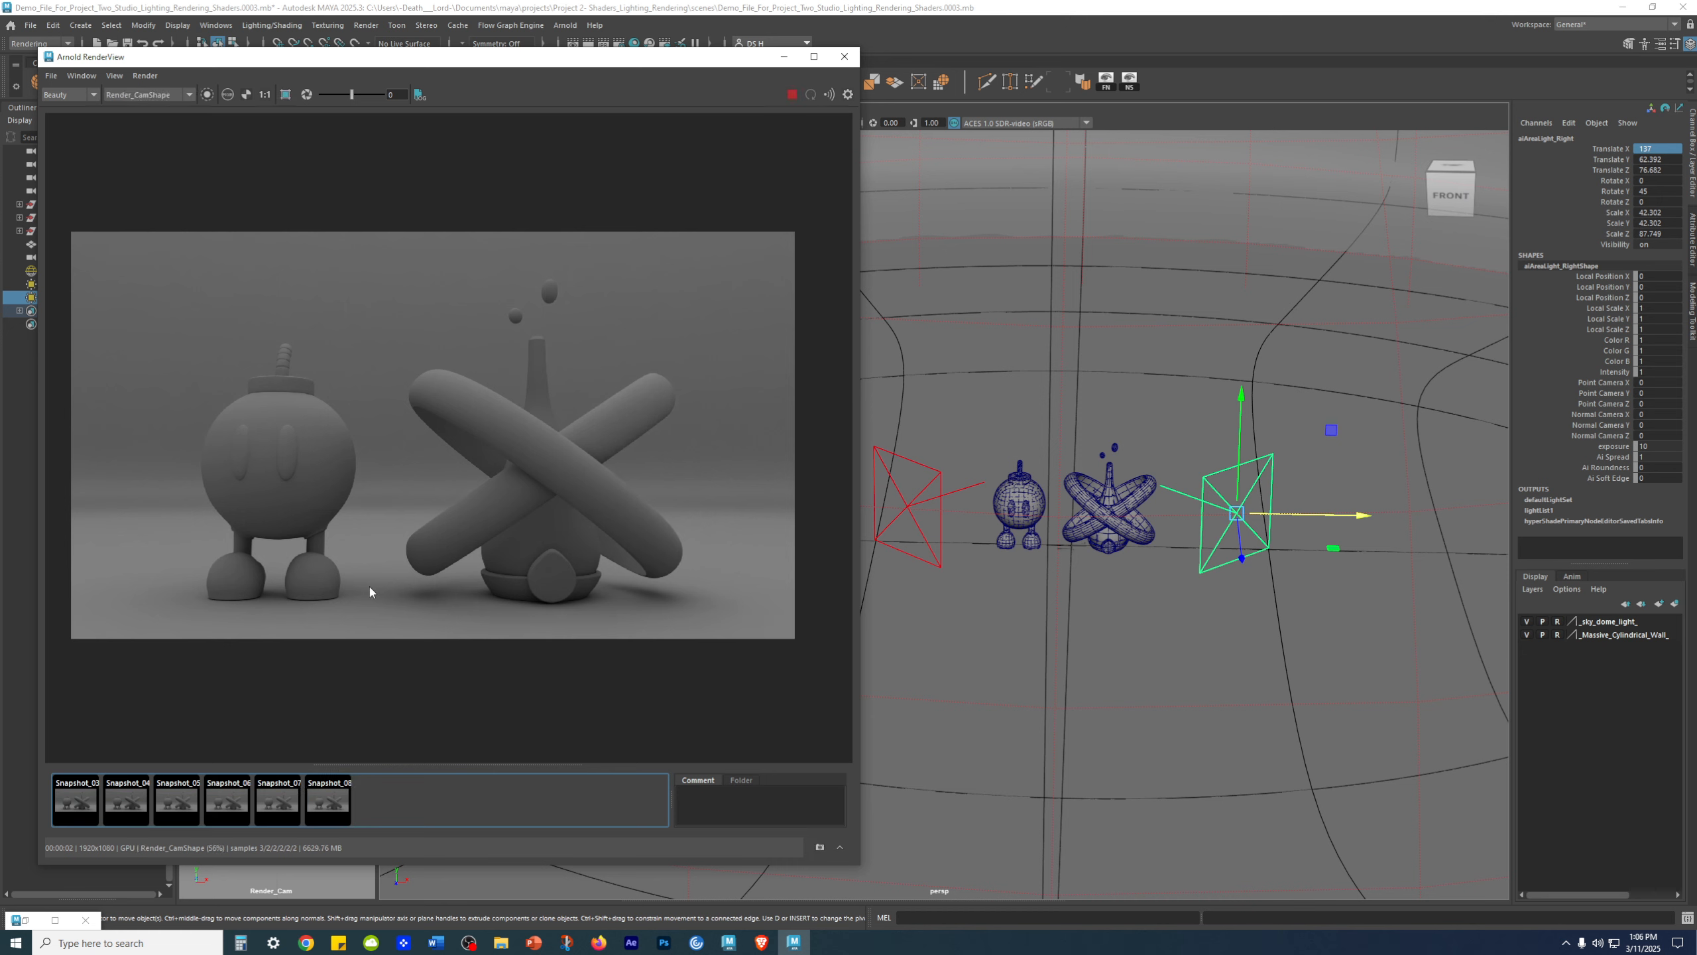
- Store a snapshot of the current render and add the comment "Left n Right Lights at Exposure 10" to it
left_click(820, 847)
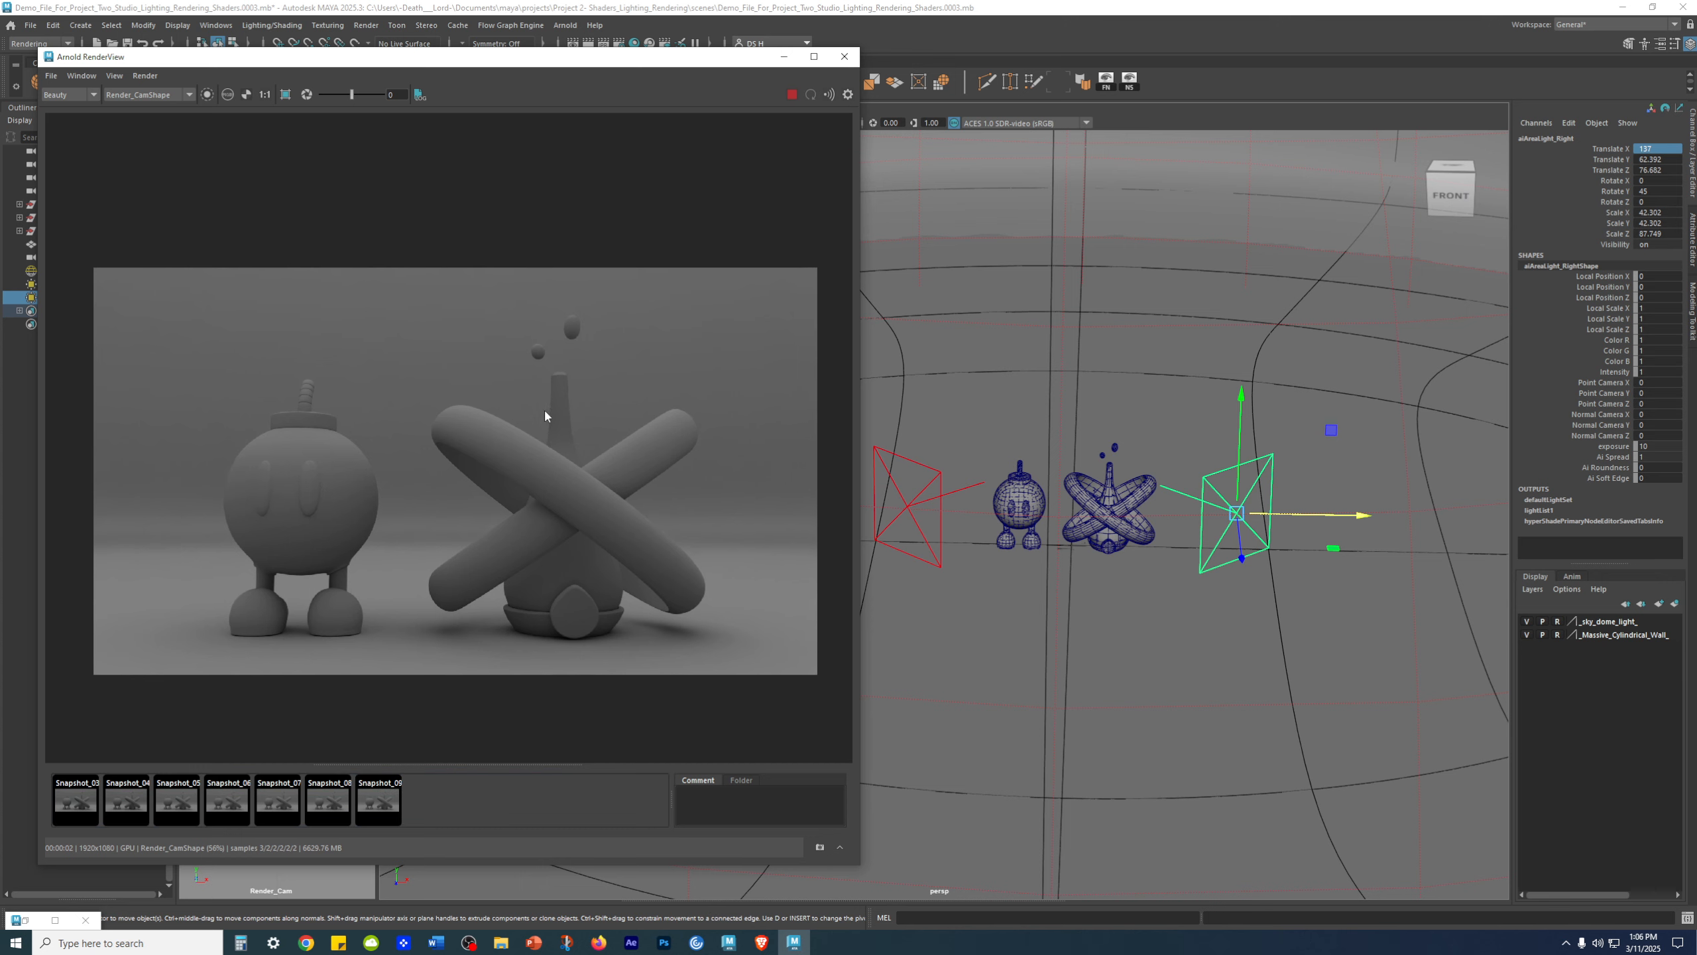
left_click(385, 799)
left_click(776, 805)
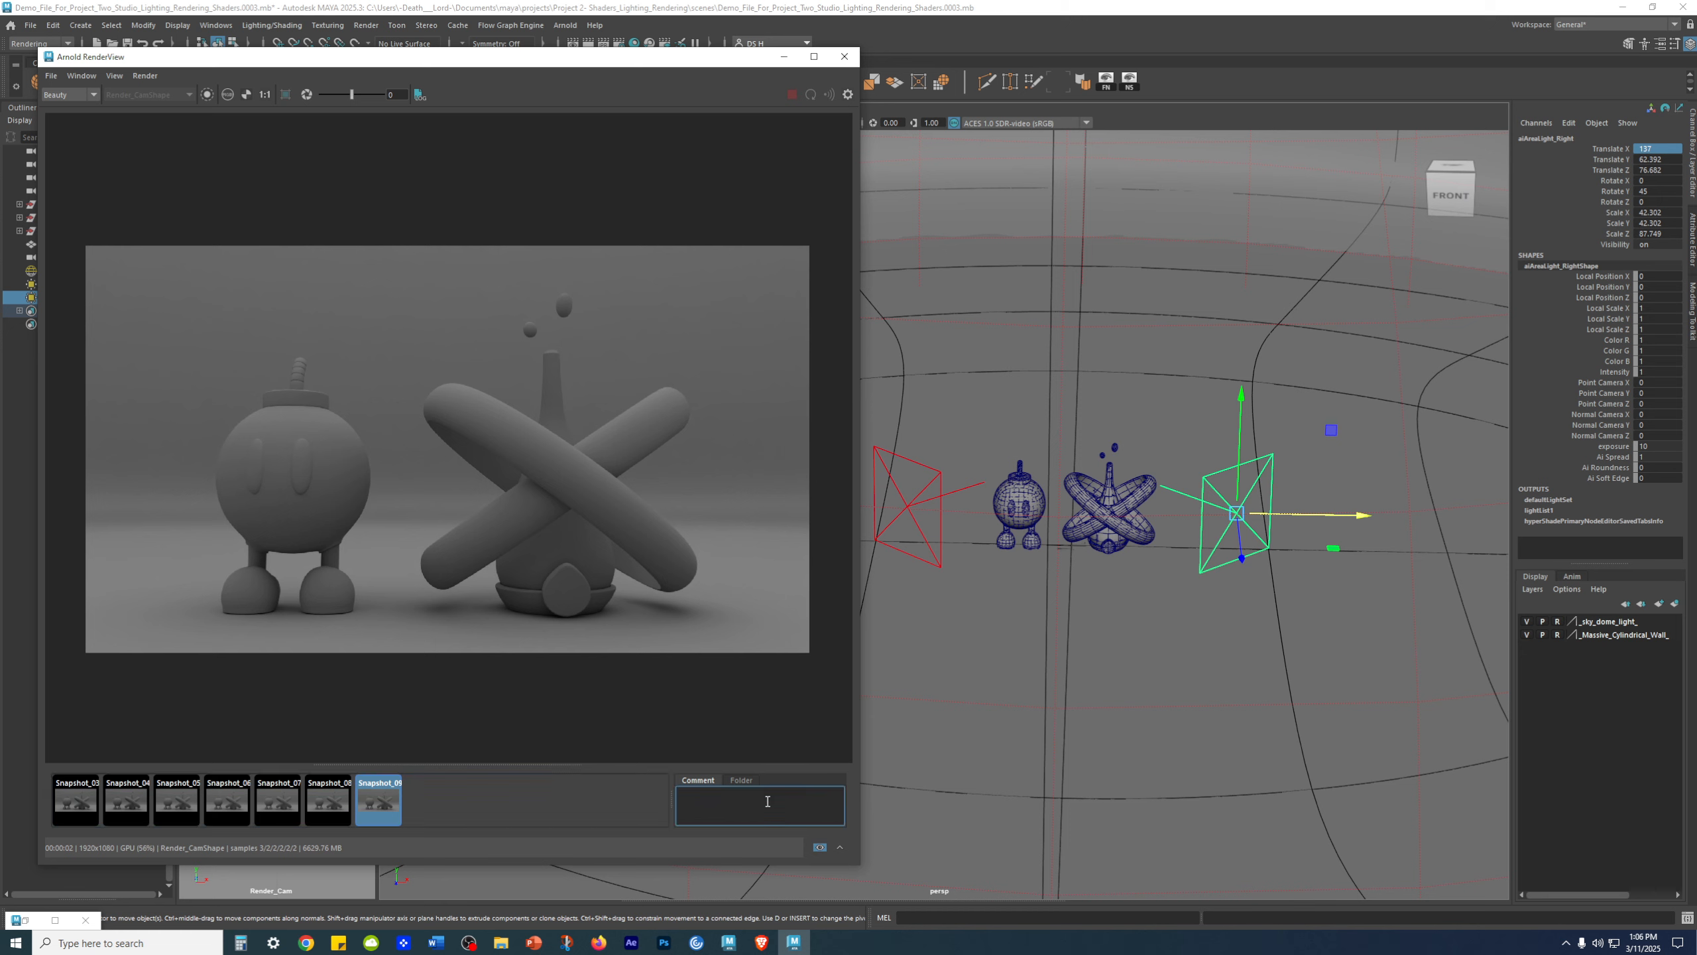
type("Left n Right ")
type("I")
type("ights")
type("at Exposure 10")
left_click(606, 824)
- Compare Snapshot_08 with Snapshot_09 to judge the effect of the added right area light
left_click(331, 809)
left_click(376, 806)
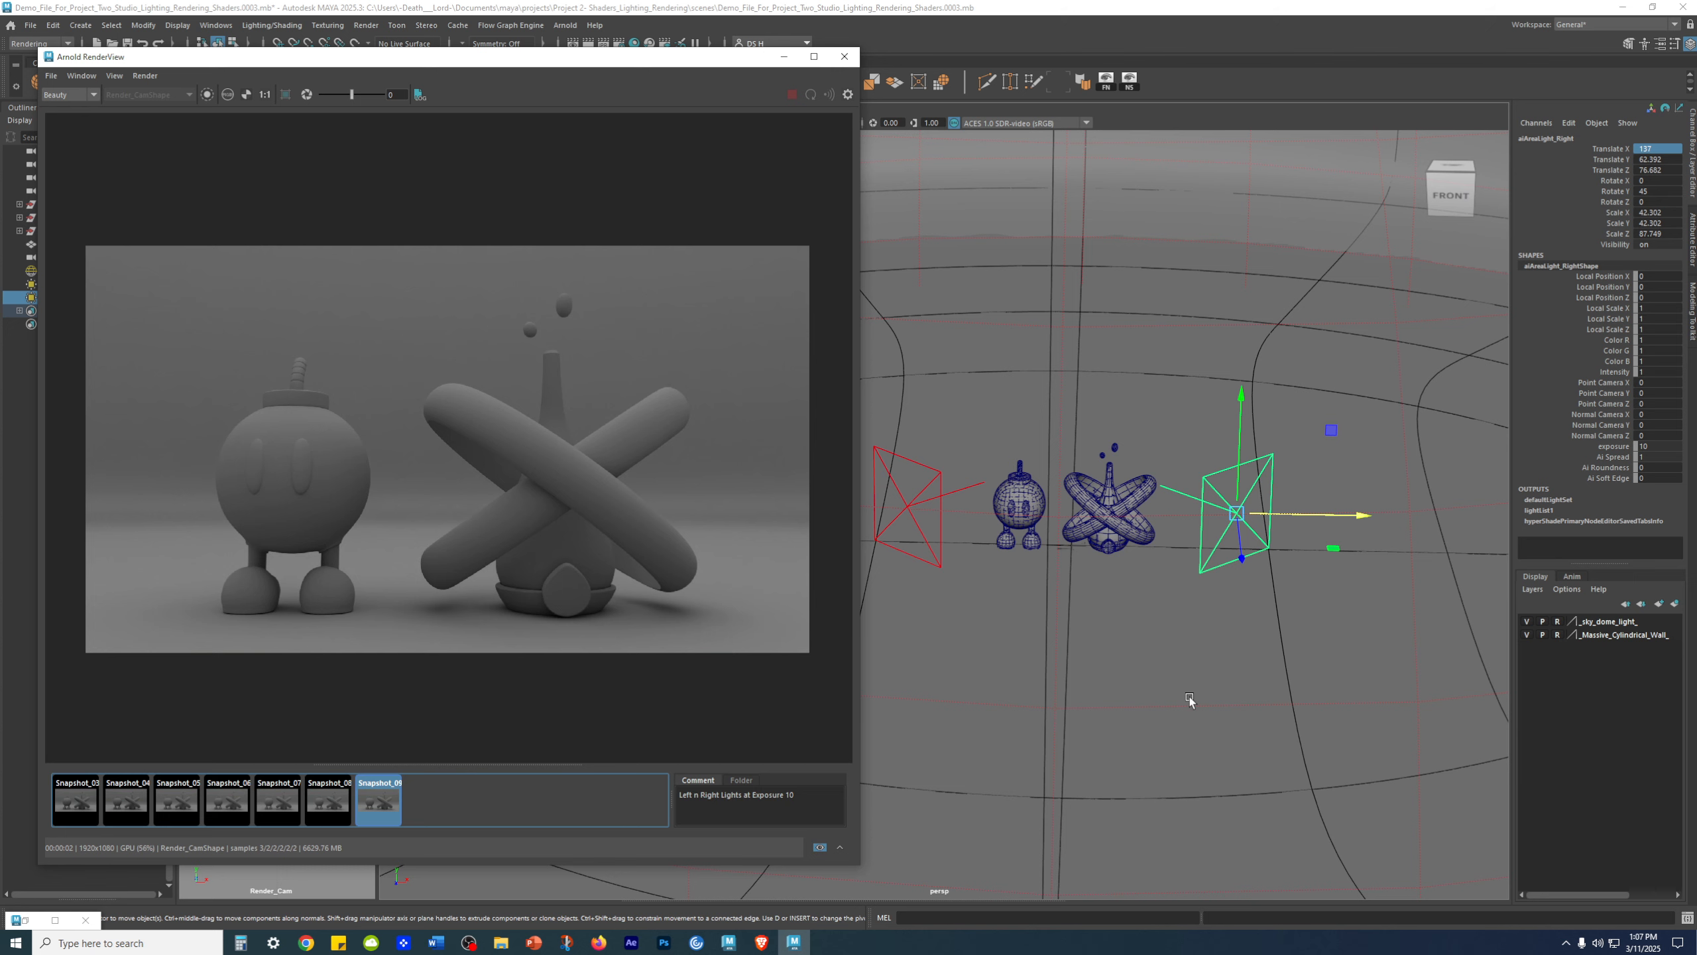
left_click_drag(1187, 689, 1161, 659, "alt")
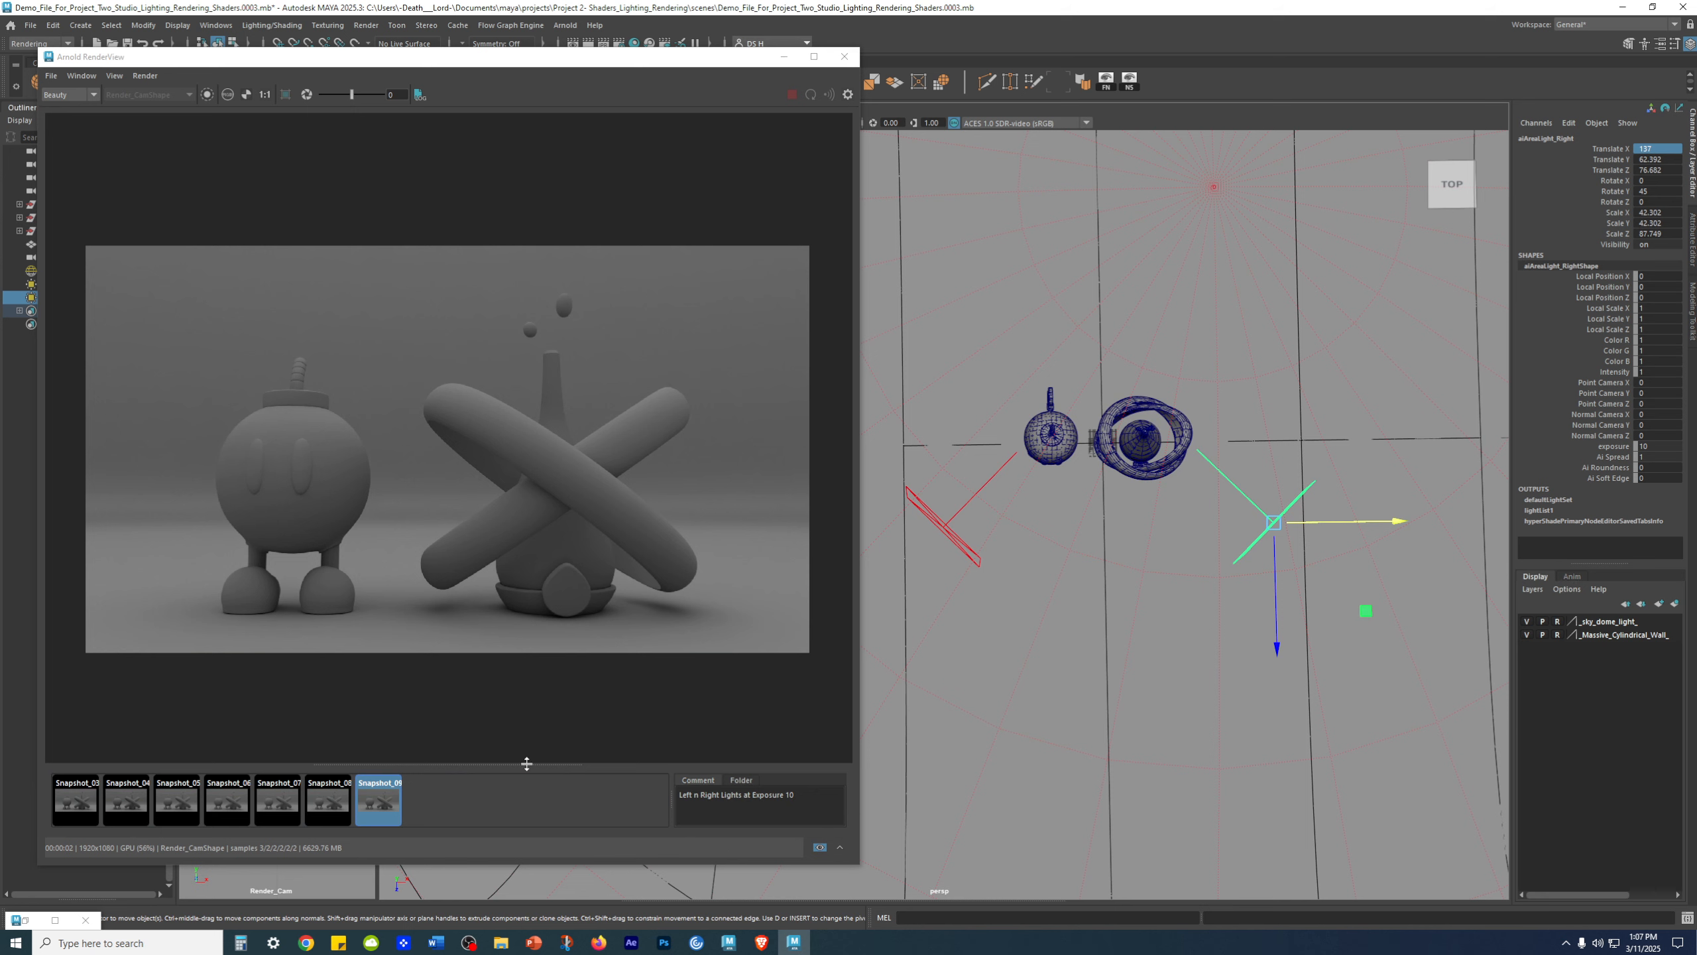
left_click(324, 797)
left_click(373, 803)
left_click(378, 810)
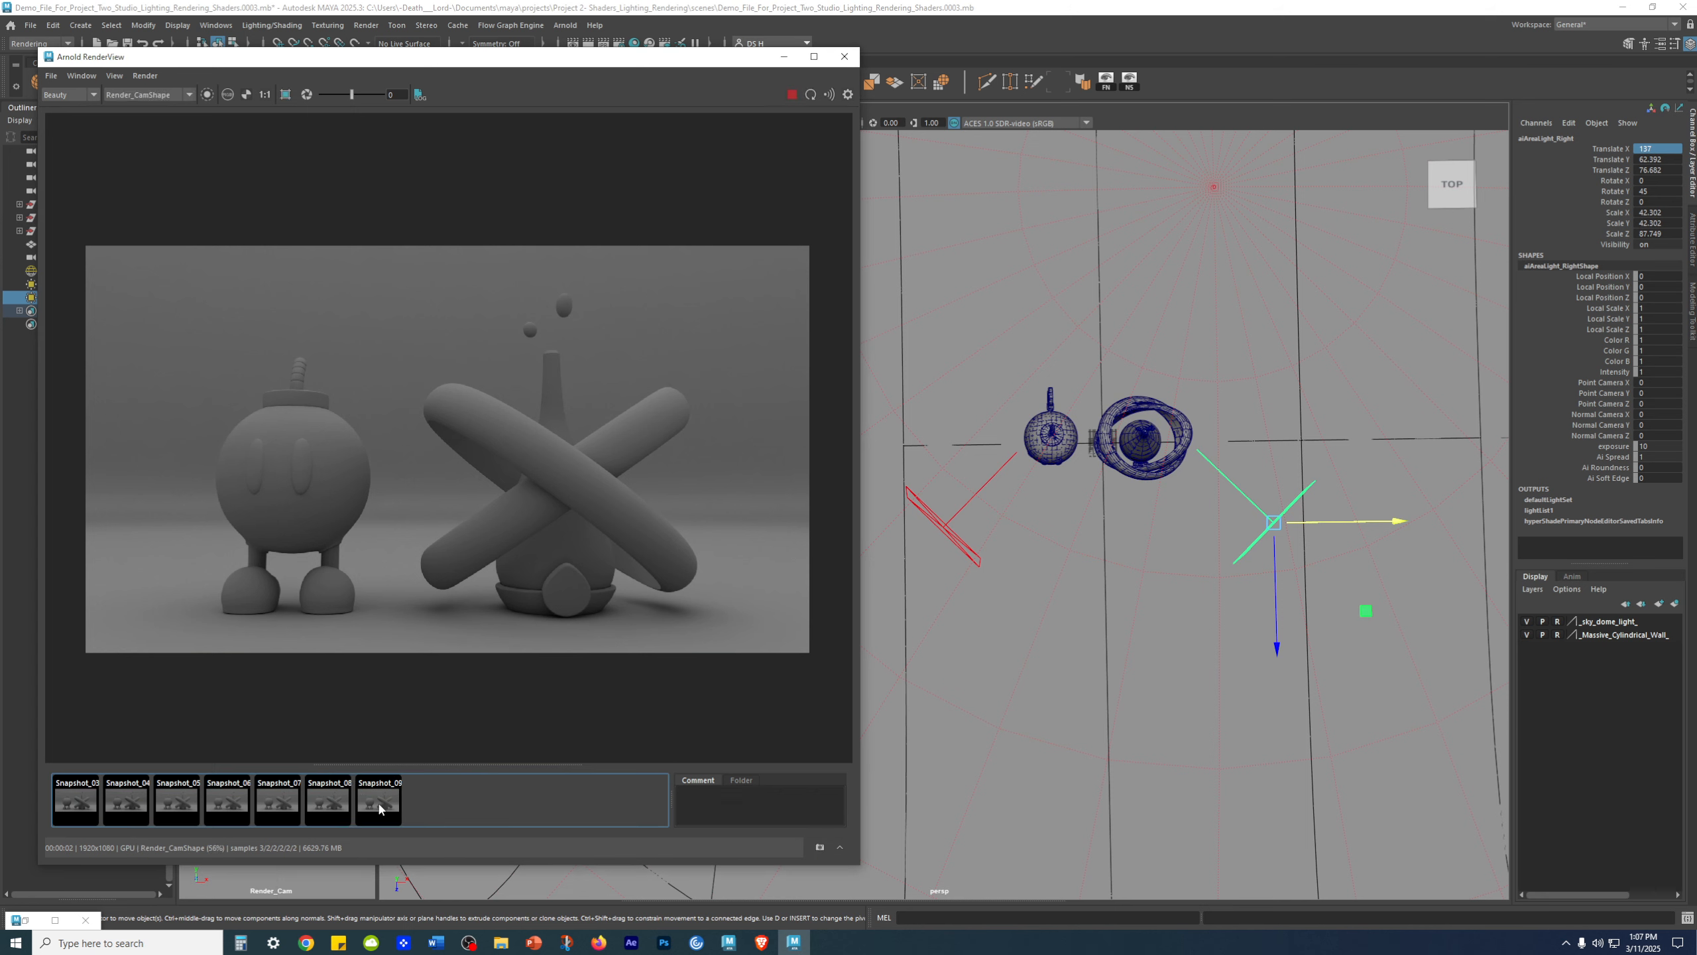
- Compare Snapshot_09 with Snapshot_03 and Snapshot_08, and return to the live render
left_click(76, 801)
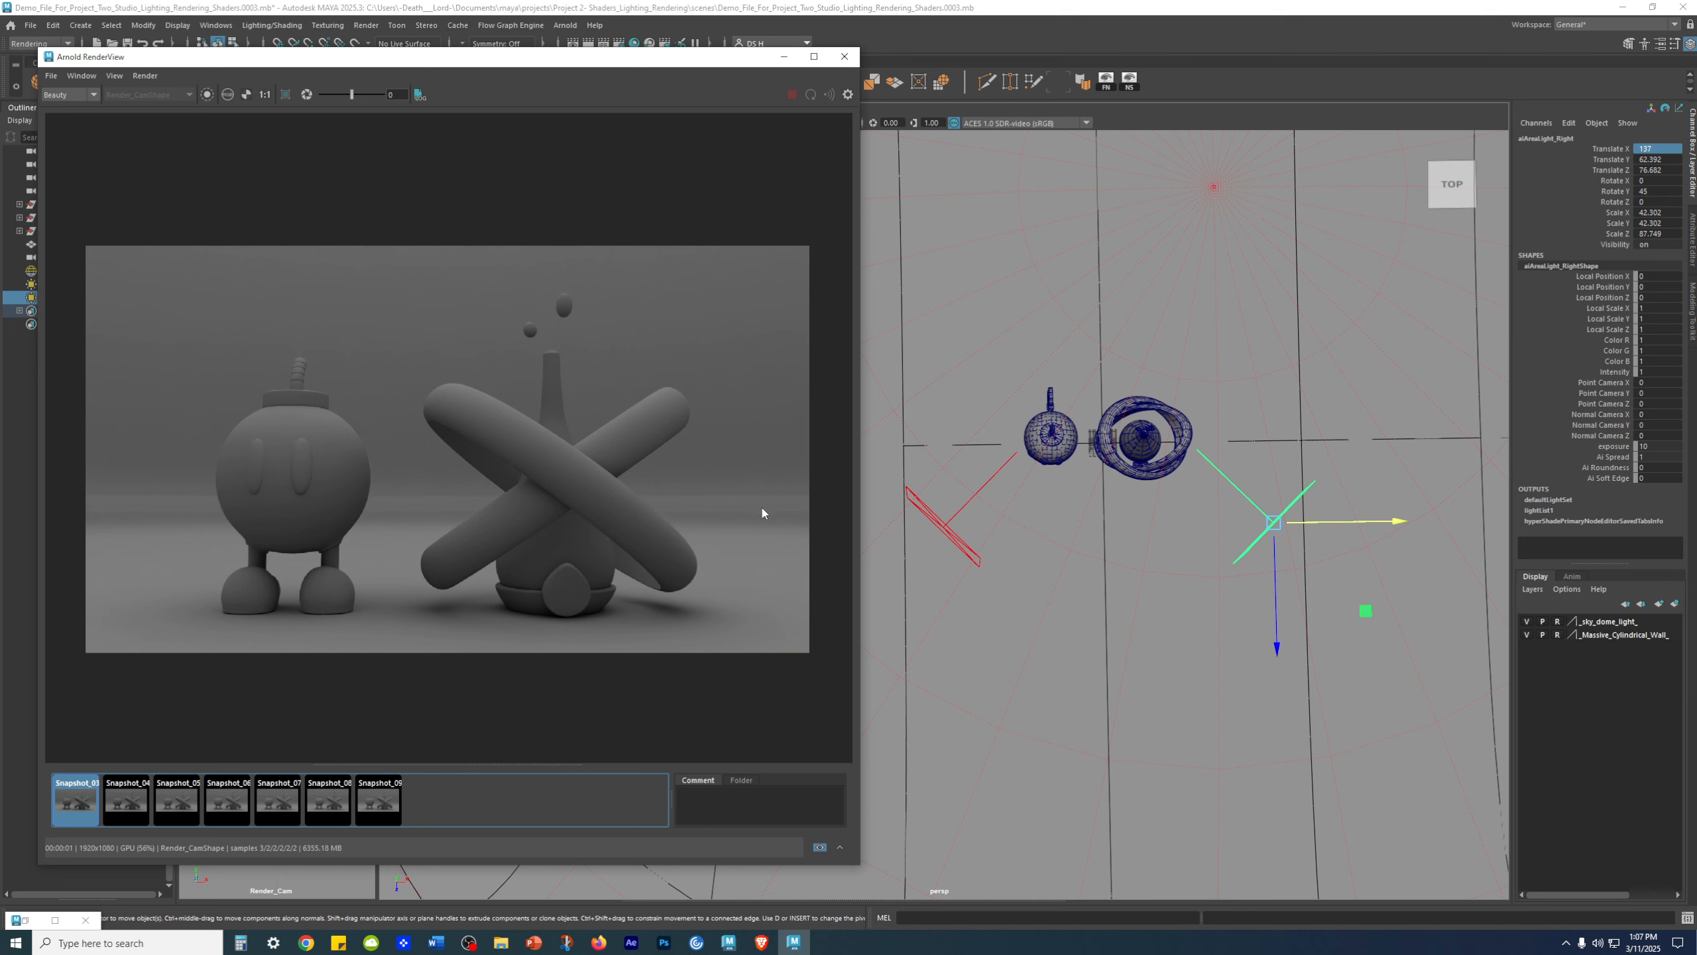
left_click(381, 804)
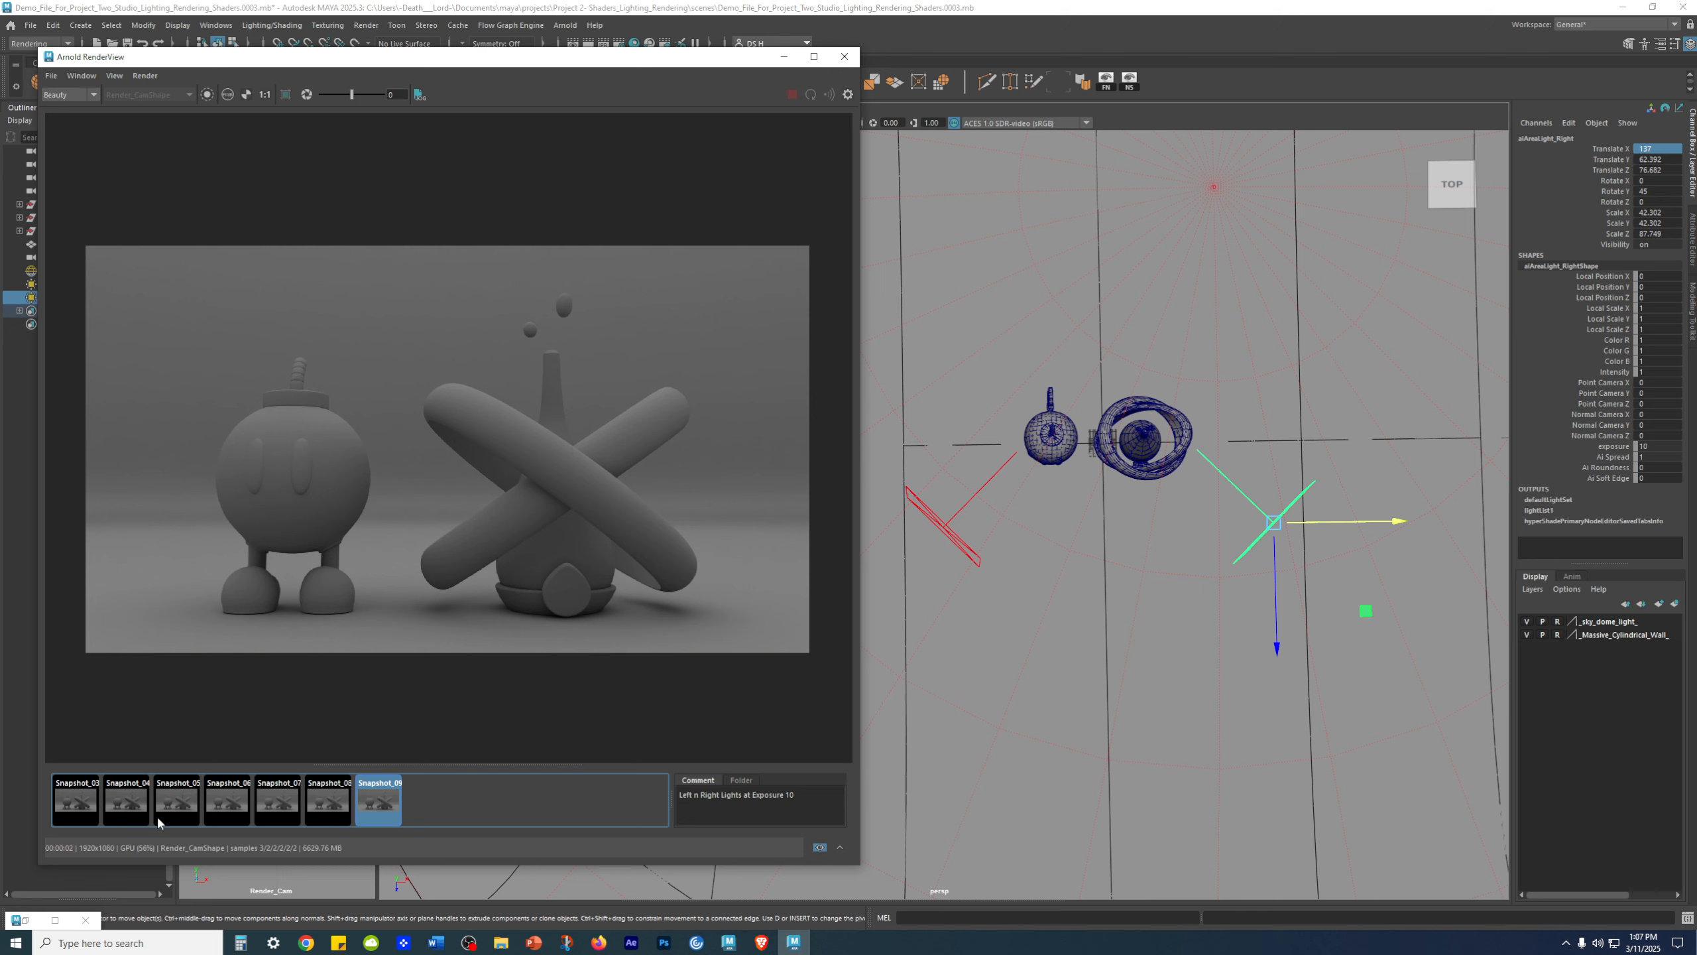
left_click(77, 805)
left_click(387, 799)
left_click(346, 805)
left_click(384, 802)
left_click(460, 801)
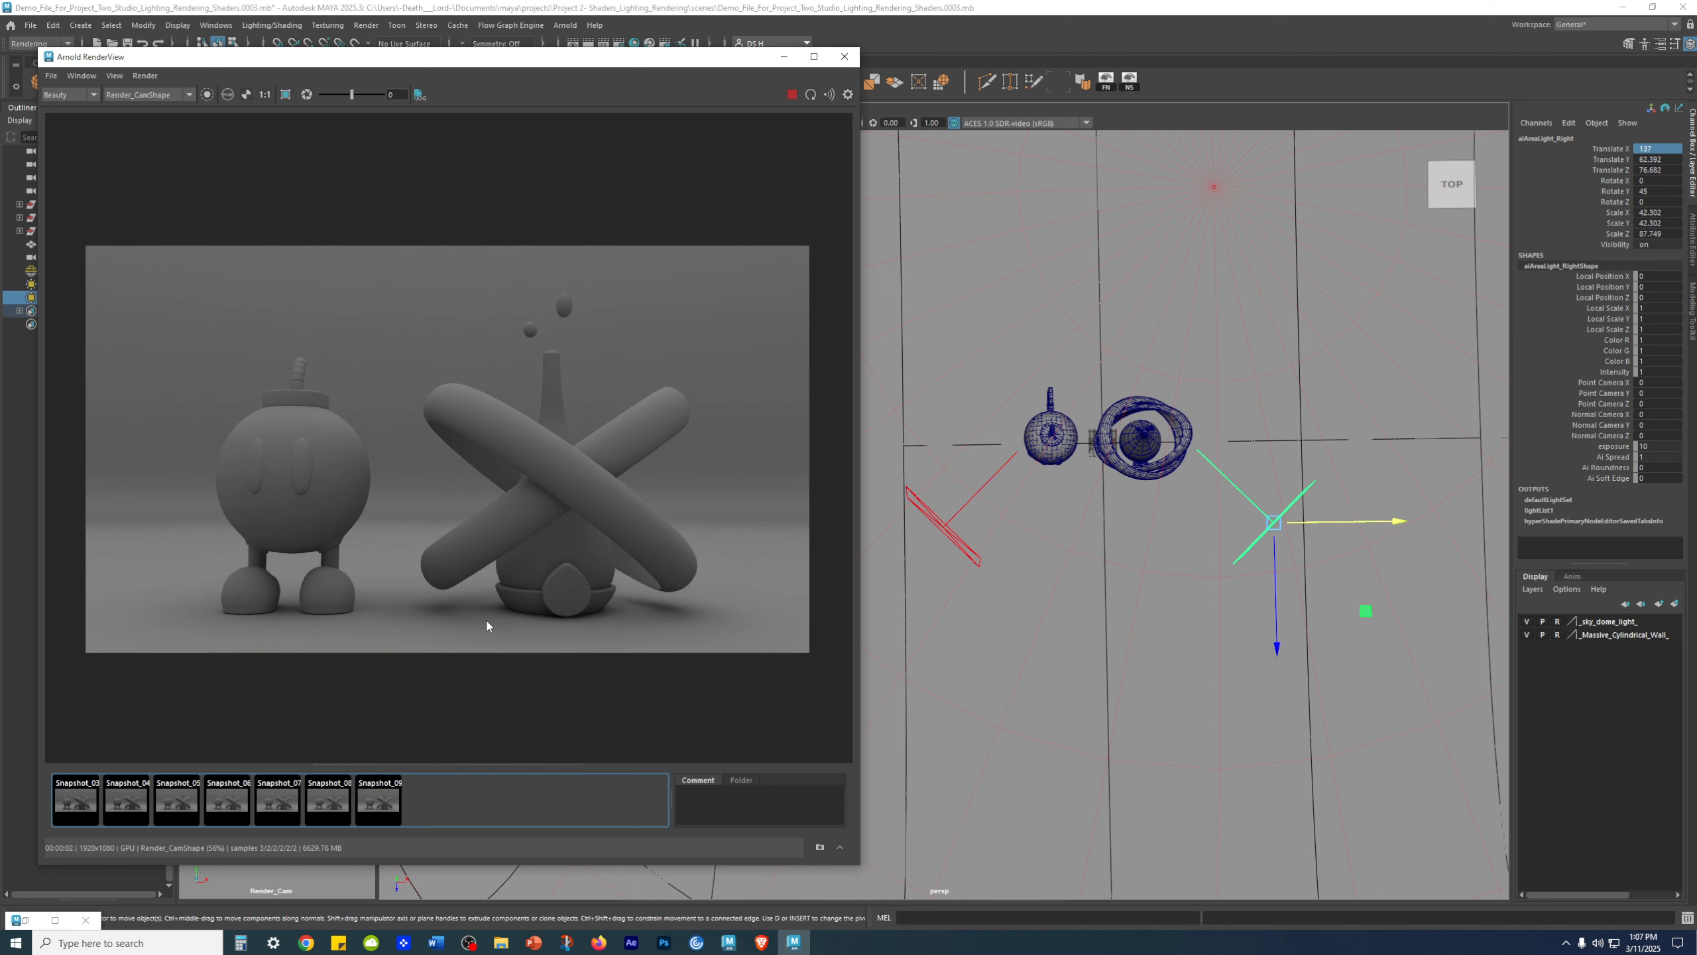
- Deselect the right area light and compare Snapshot_04 with Snapshot_09
left_click_drag(1039, 622, 1135, 575, "alt")
left_click(1225, 697)
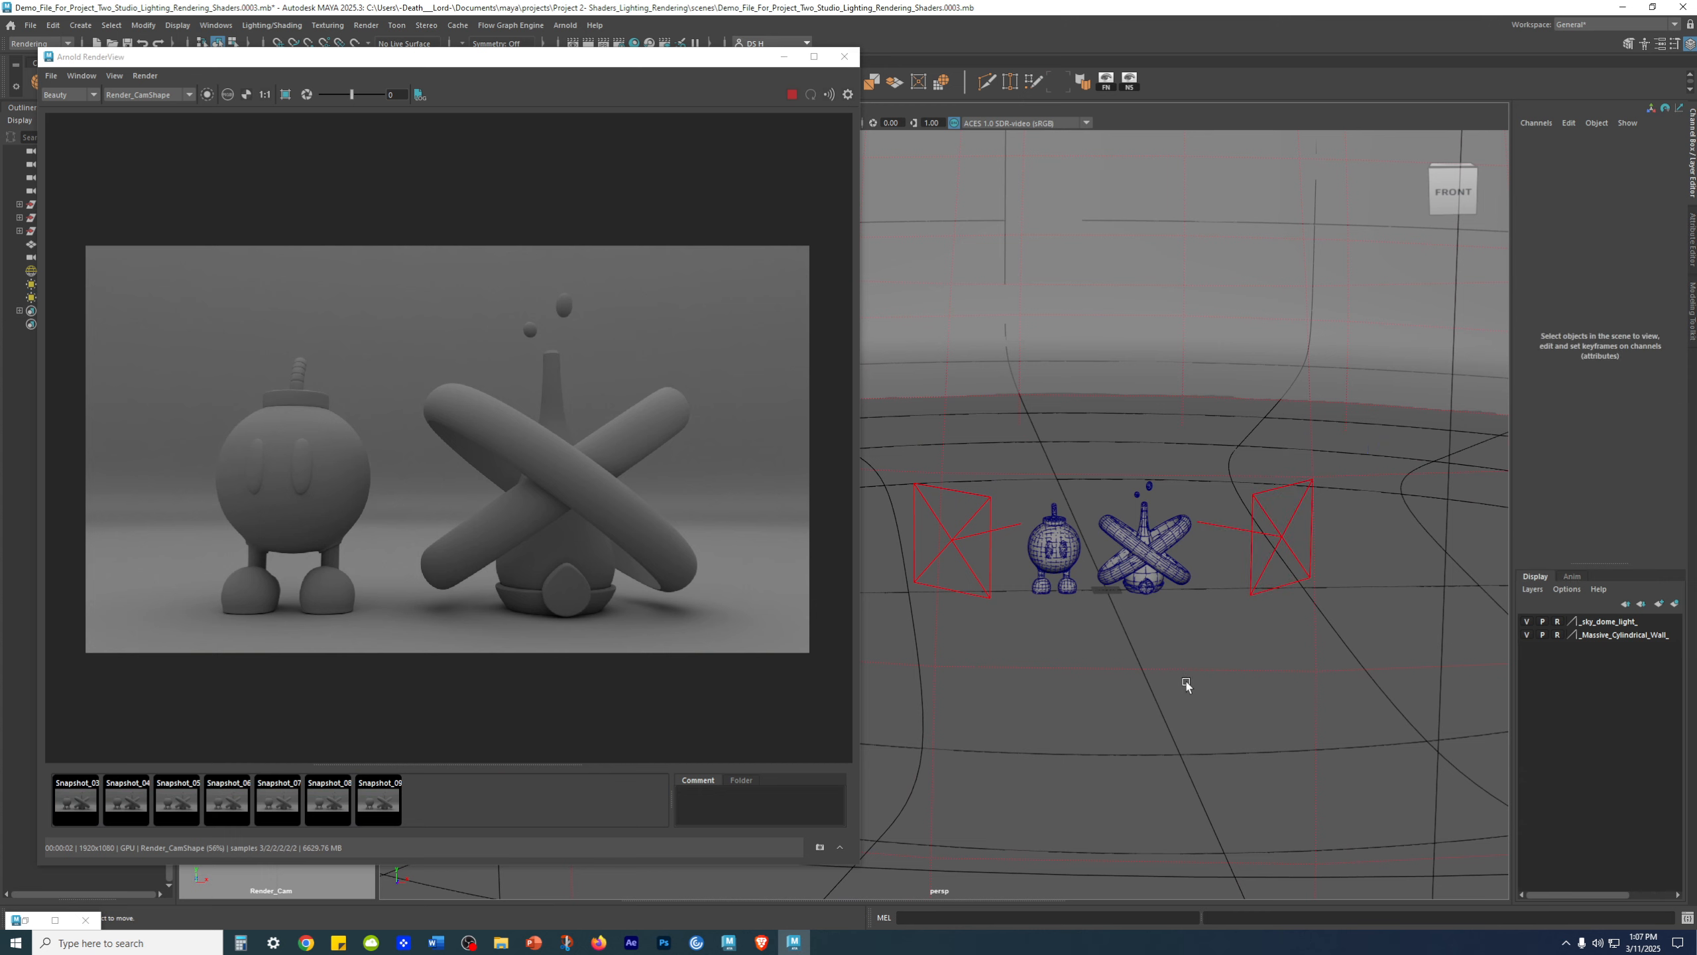
left_click_drag(1175, 523, 1177, 603, "alt")
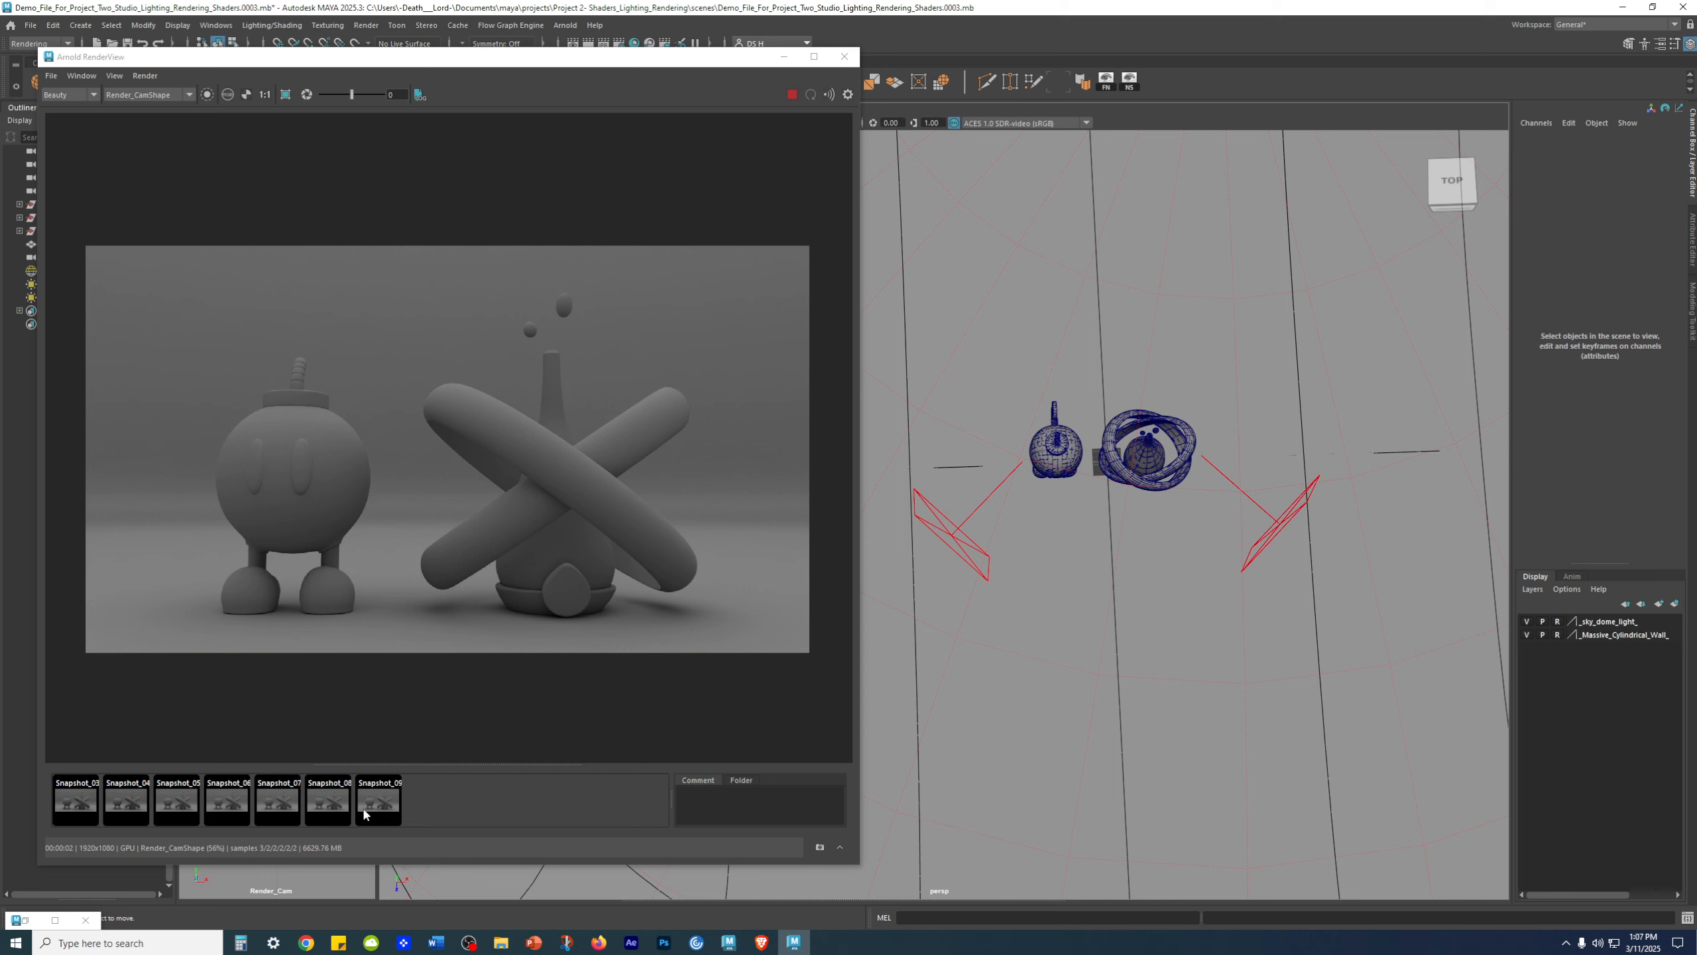
left_click(111, 803)
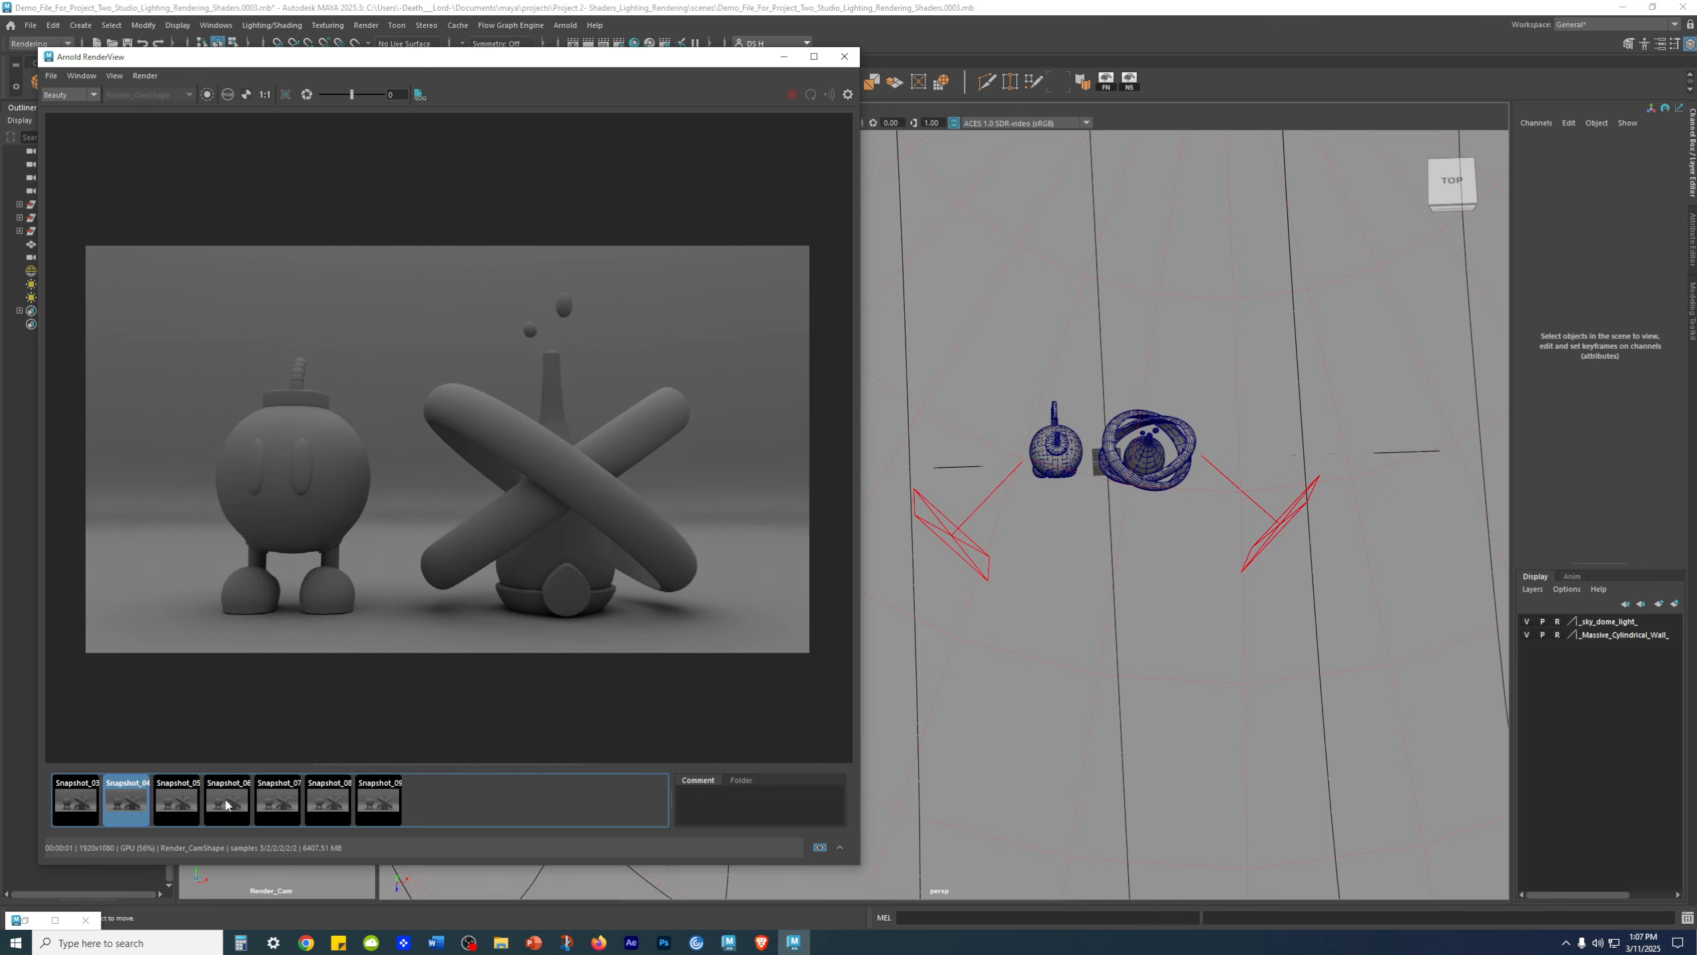
left_click(372, 804)
left_click(133, 807)
left_click(381, 808)
left_click(412, 811)
- Select the right area light and examine its Intensity and Exposure in the Arnold area light attributes
left_click_drag(1169, 622, 1341, 496, "alt")
left_click(1341, 495)
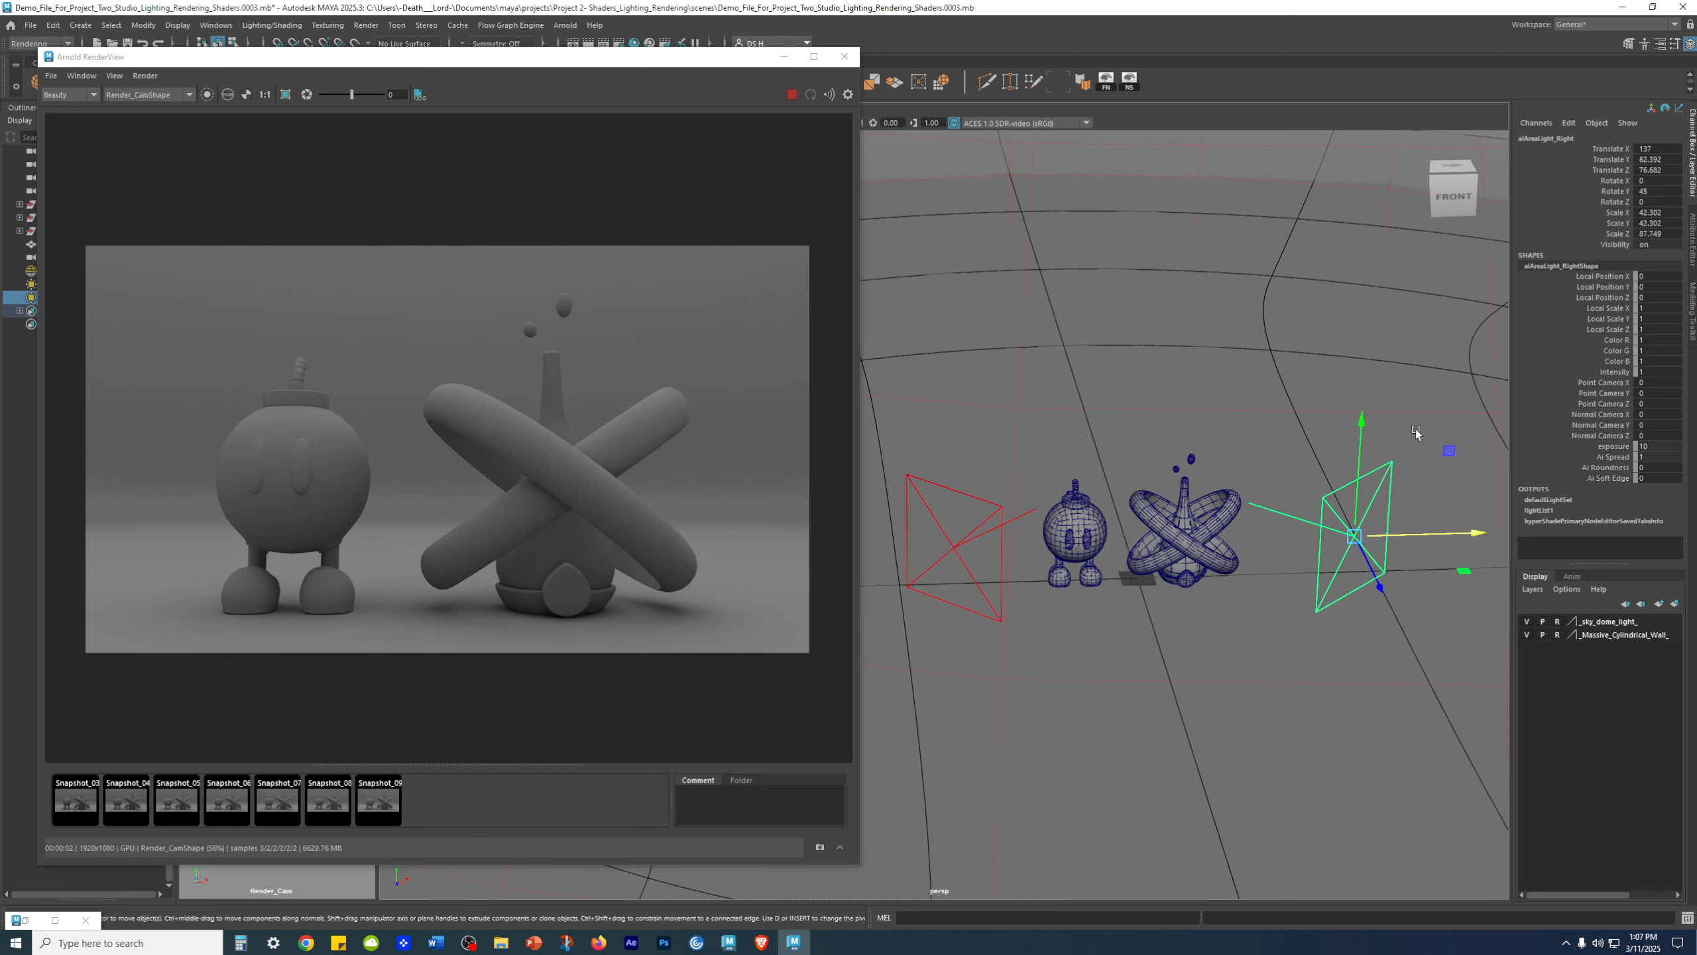
key("ctrl+a")
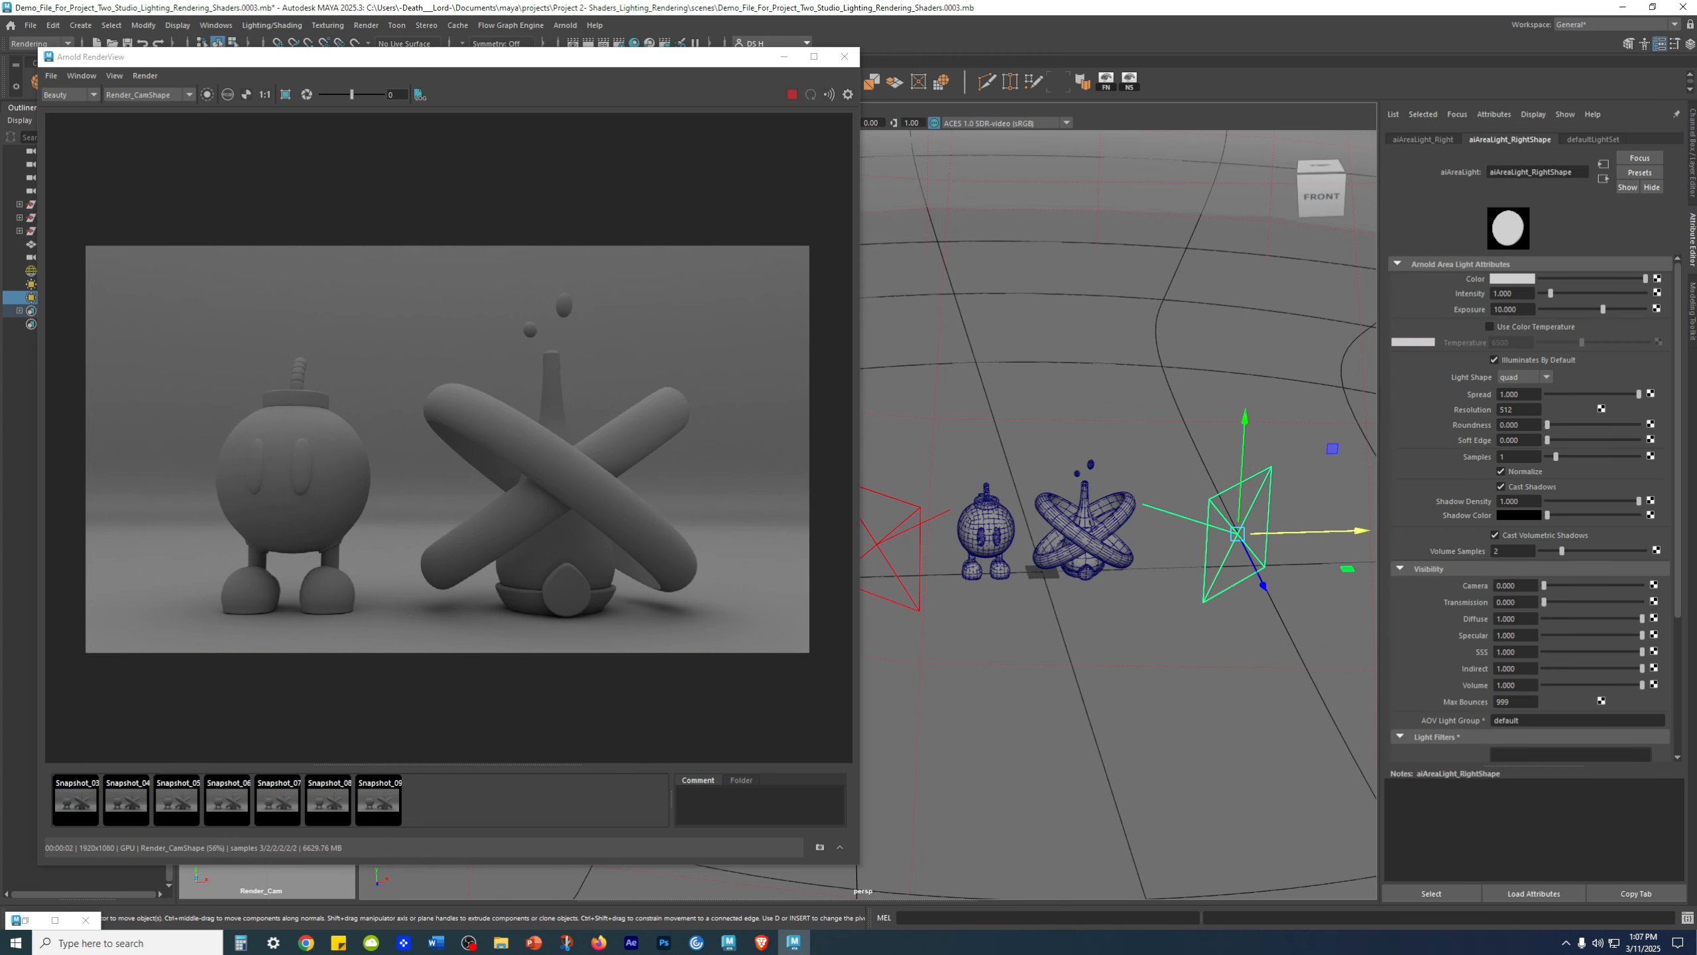
left_click(1495, 308)
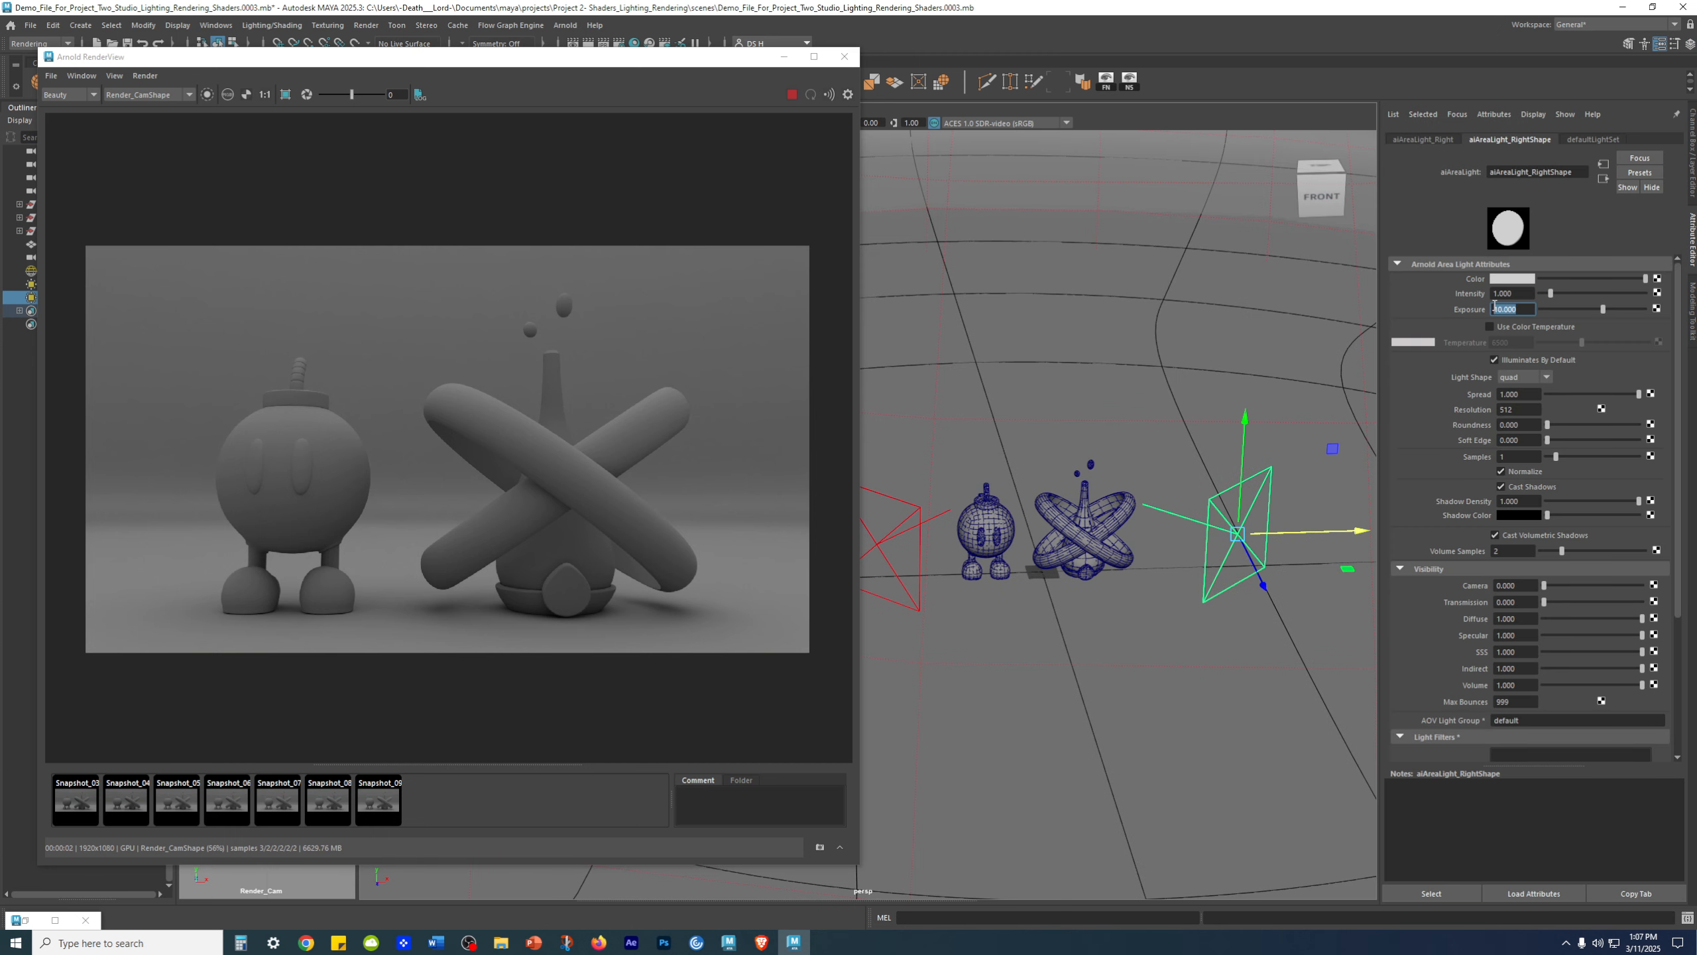
left_click(1500, 293)
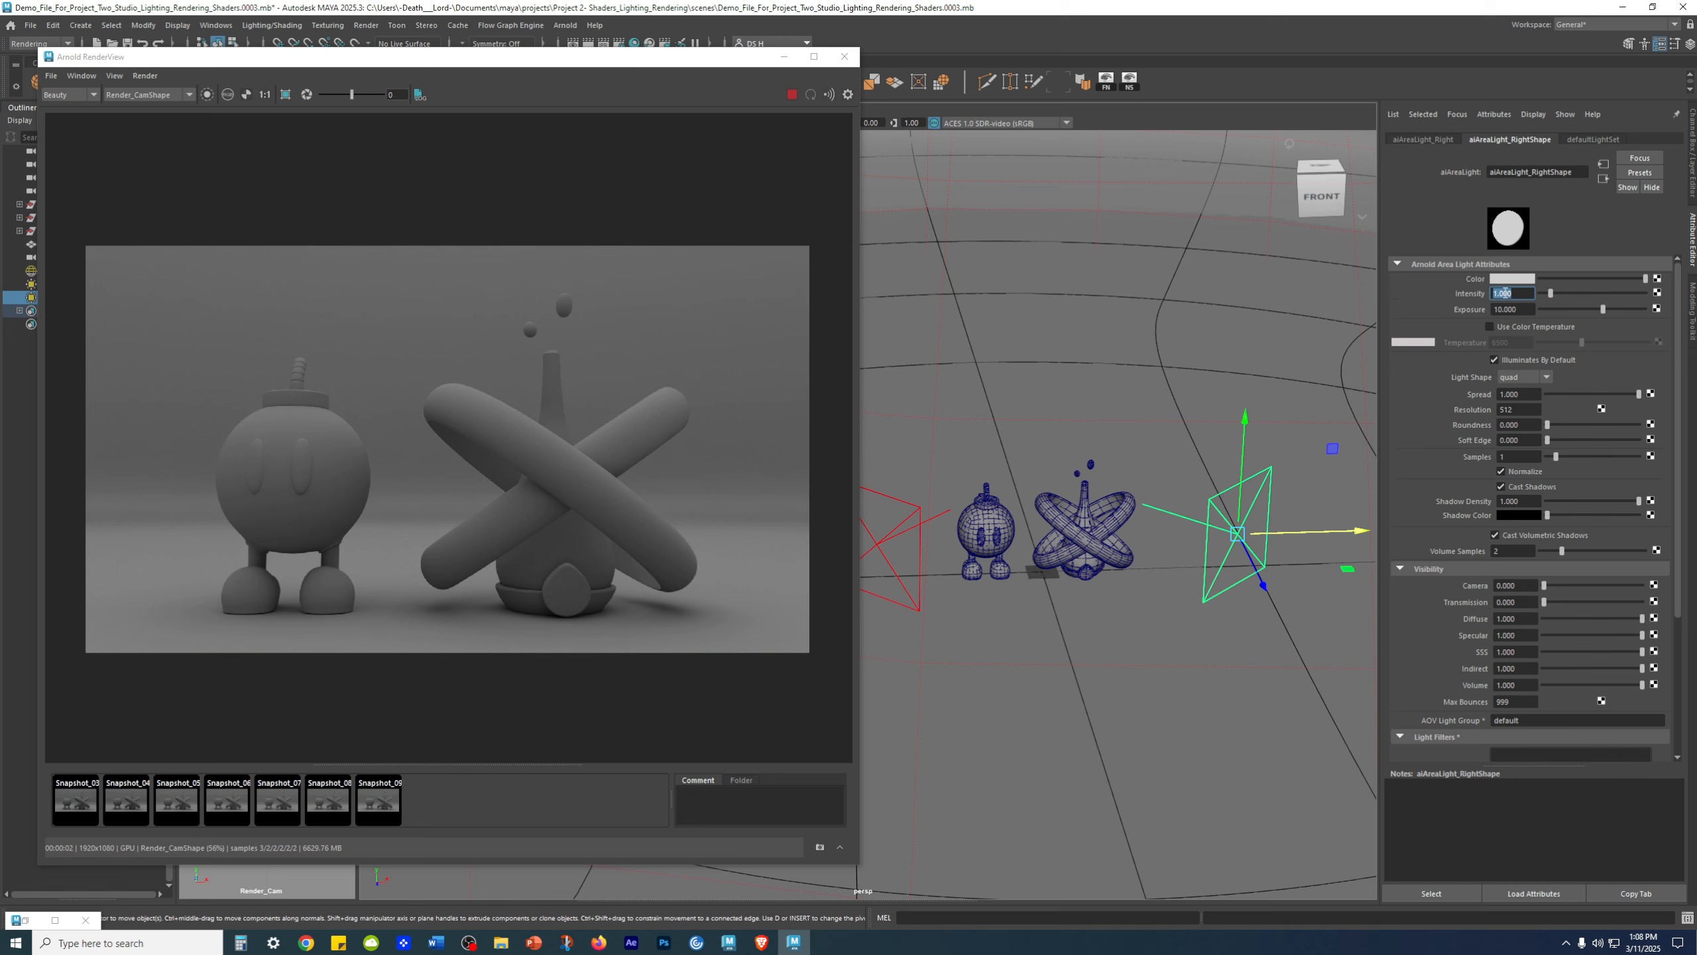
key("Tab")
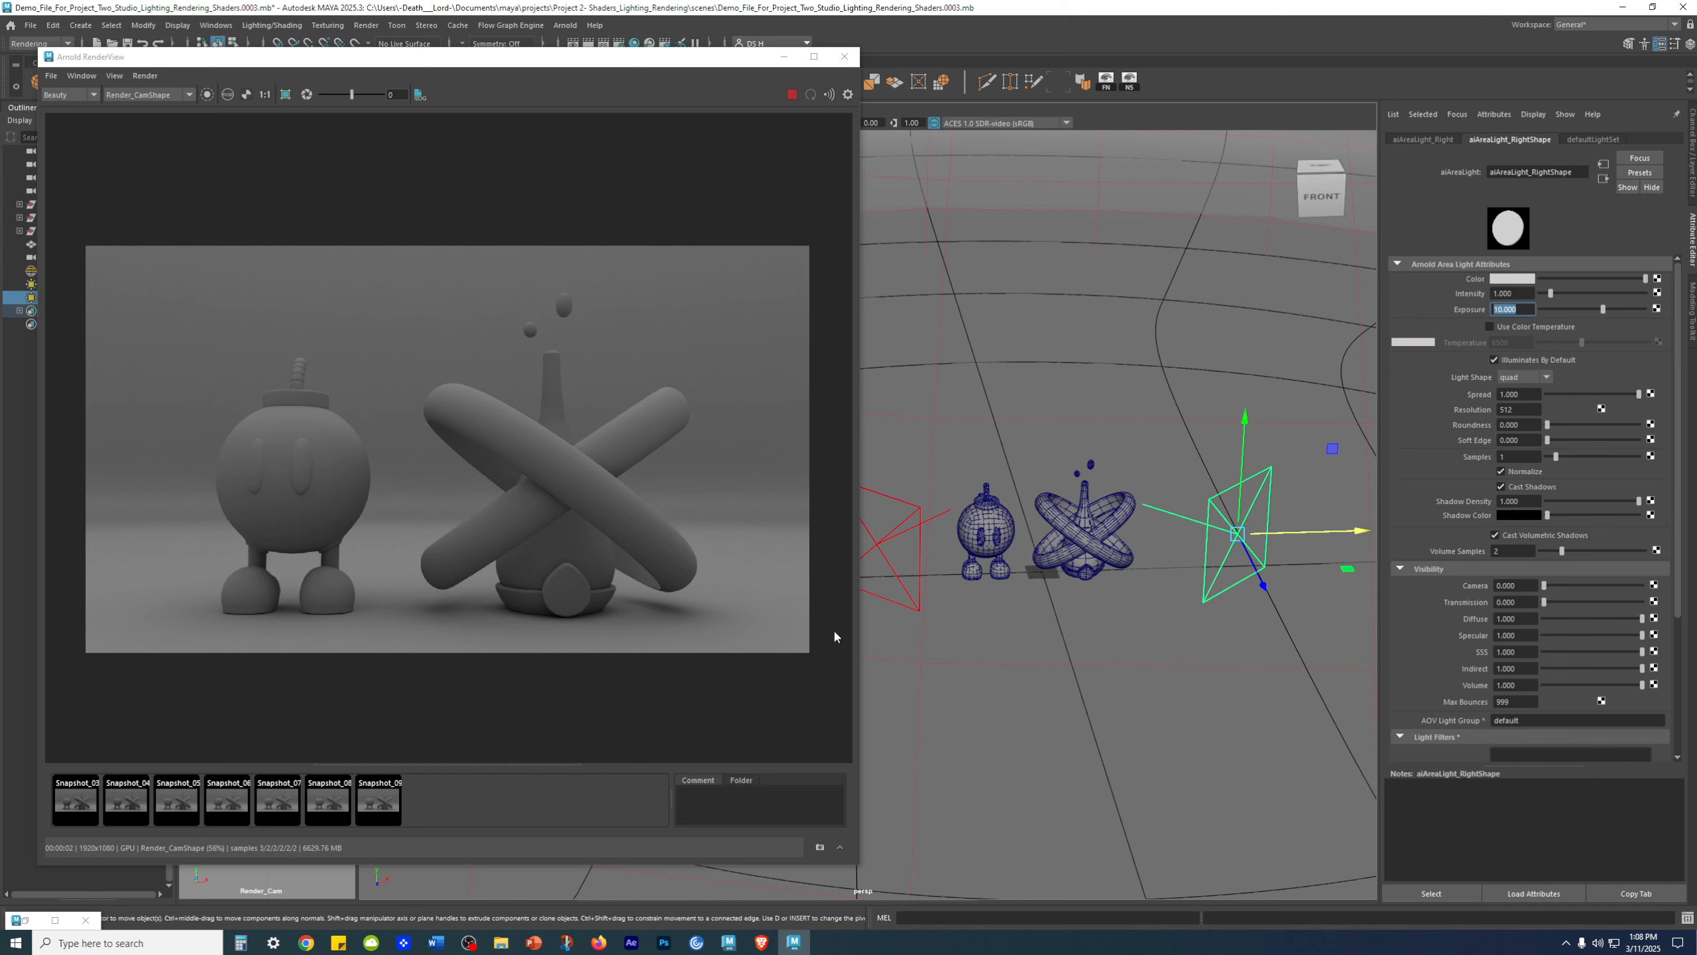
- Save the scene and reposition the render window so both characters stay in view
left_click_drag(727, 64, 531, 65)
left_click_drag(1105, 659, 1078, 634, "alt")
key("ctrl+s")
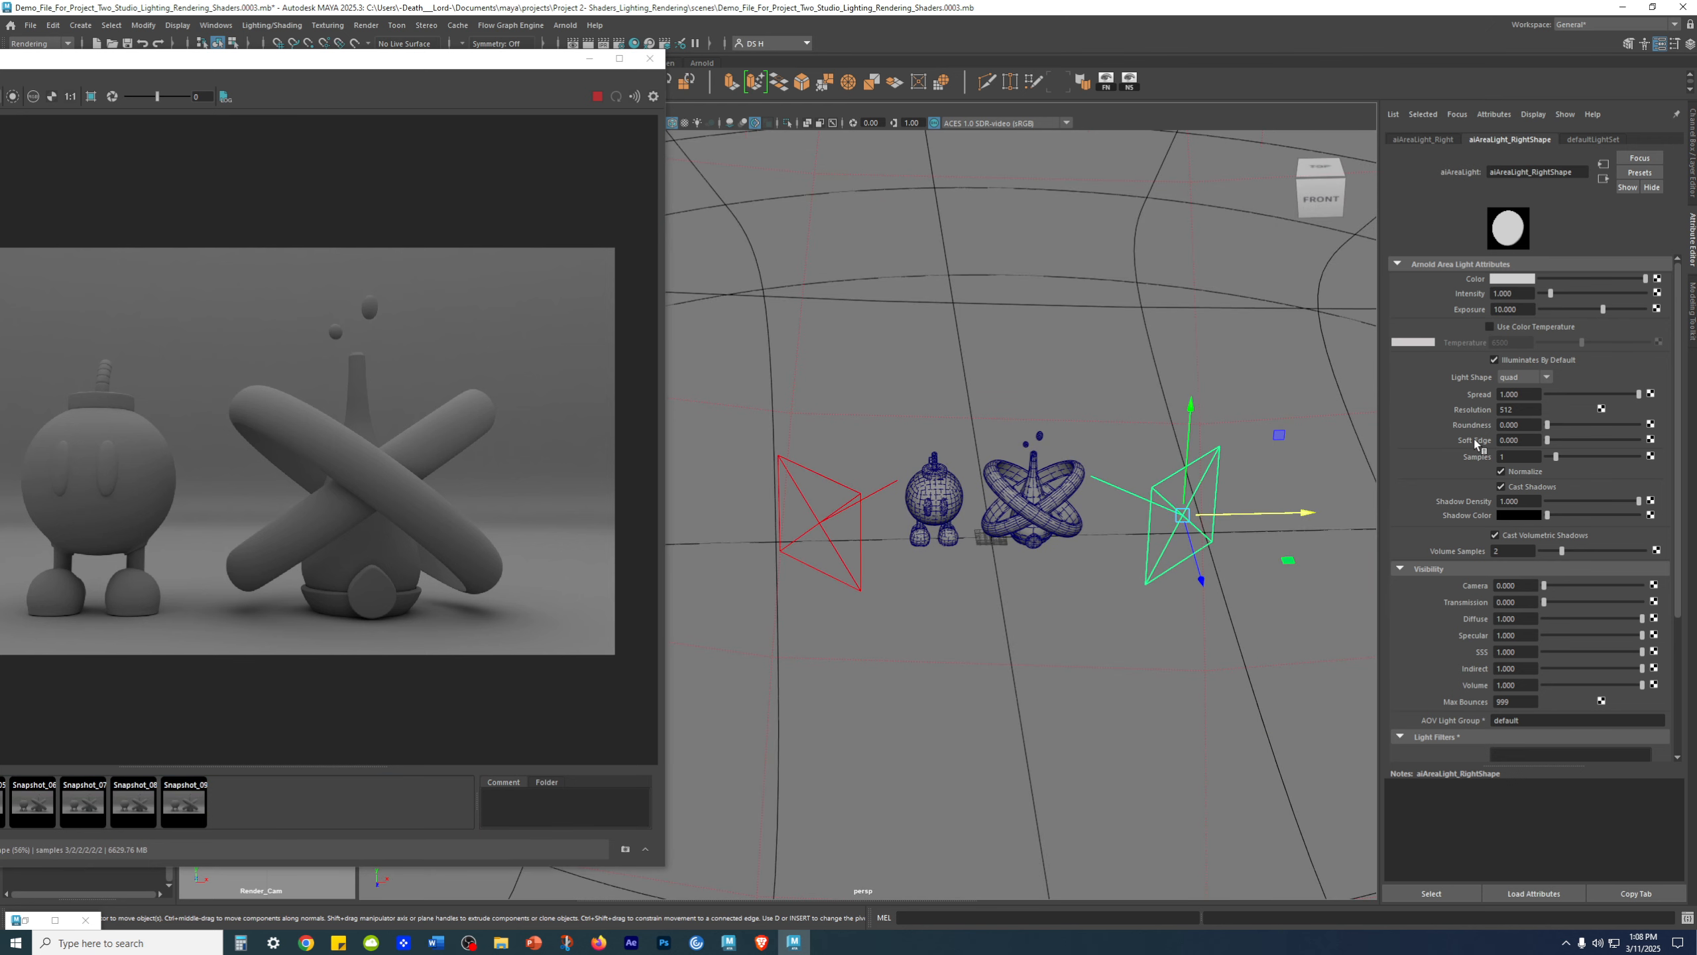
left_click_drag(499, 60, 646, 56)
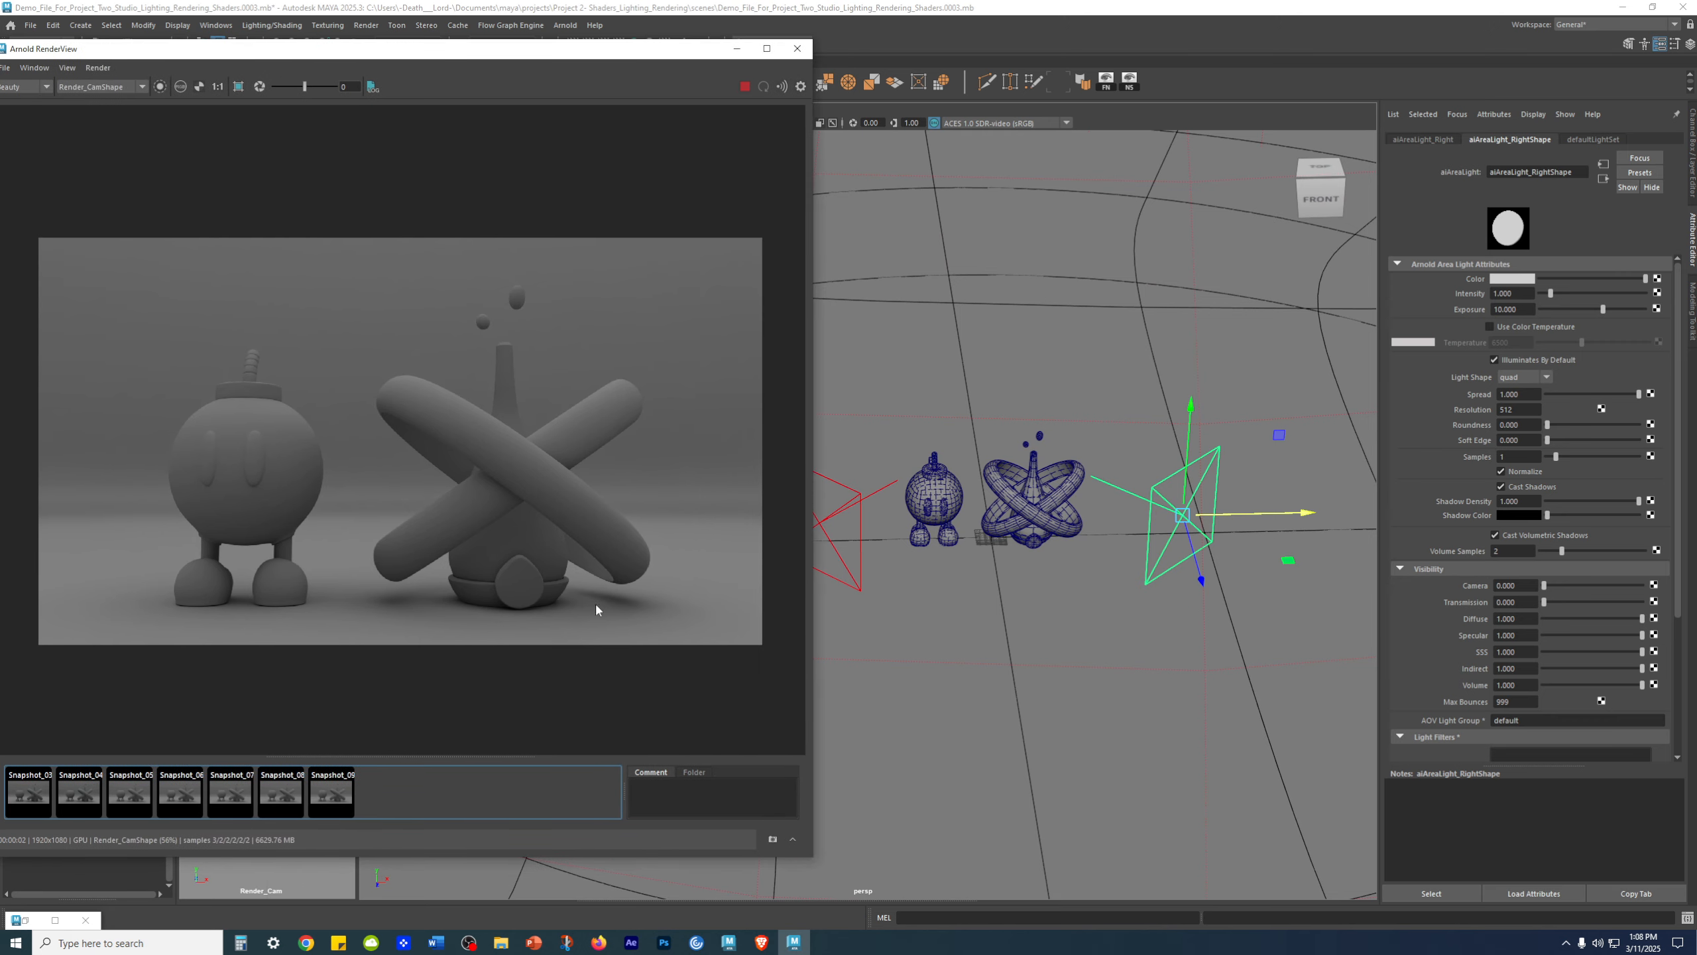
- Compare Snapshot_09 with the current render and return to the live view
left_click(298, 788)
left_click(332, 788)
left_click(336, 789)
left_click(336, 791)
left_click(411, 802)
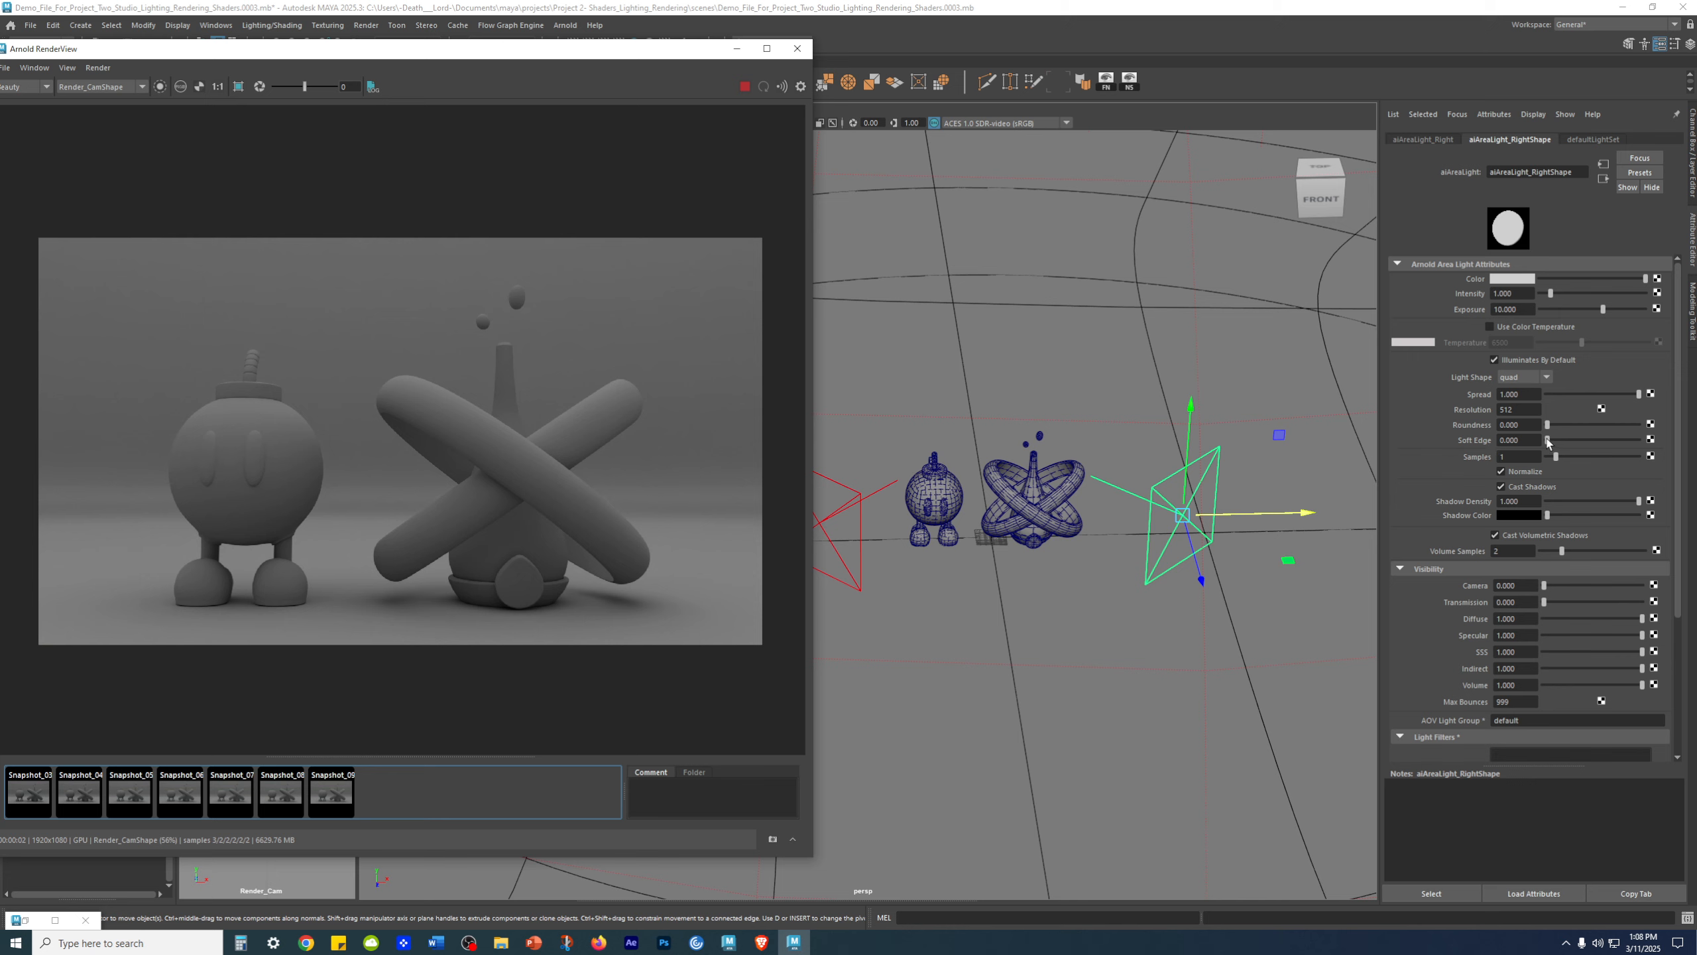
- Set Soft Edge to 1.000 on the right area light and on the left area light
left_click_drag(1549, 442, 1689, 447)
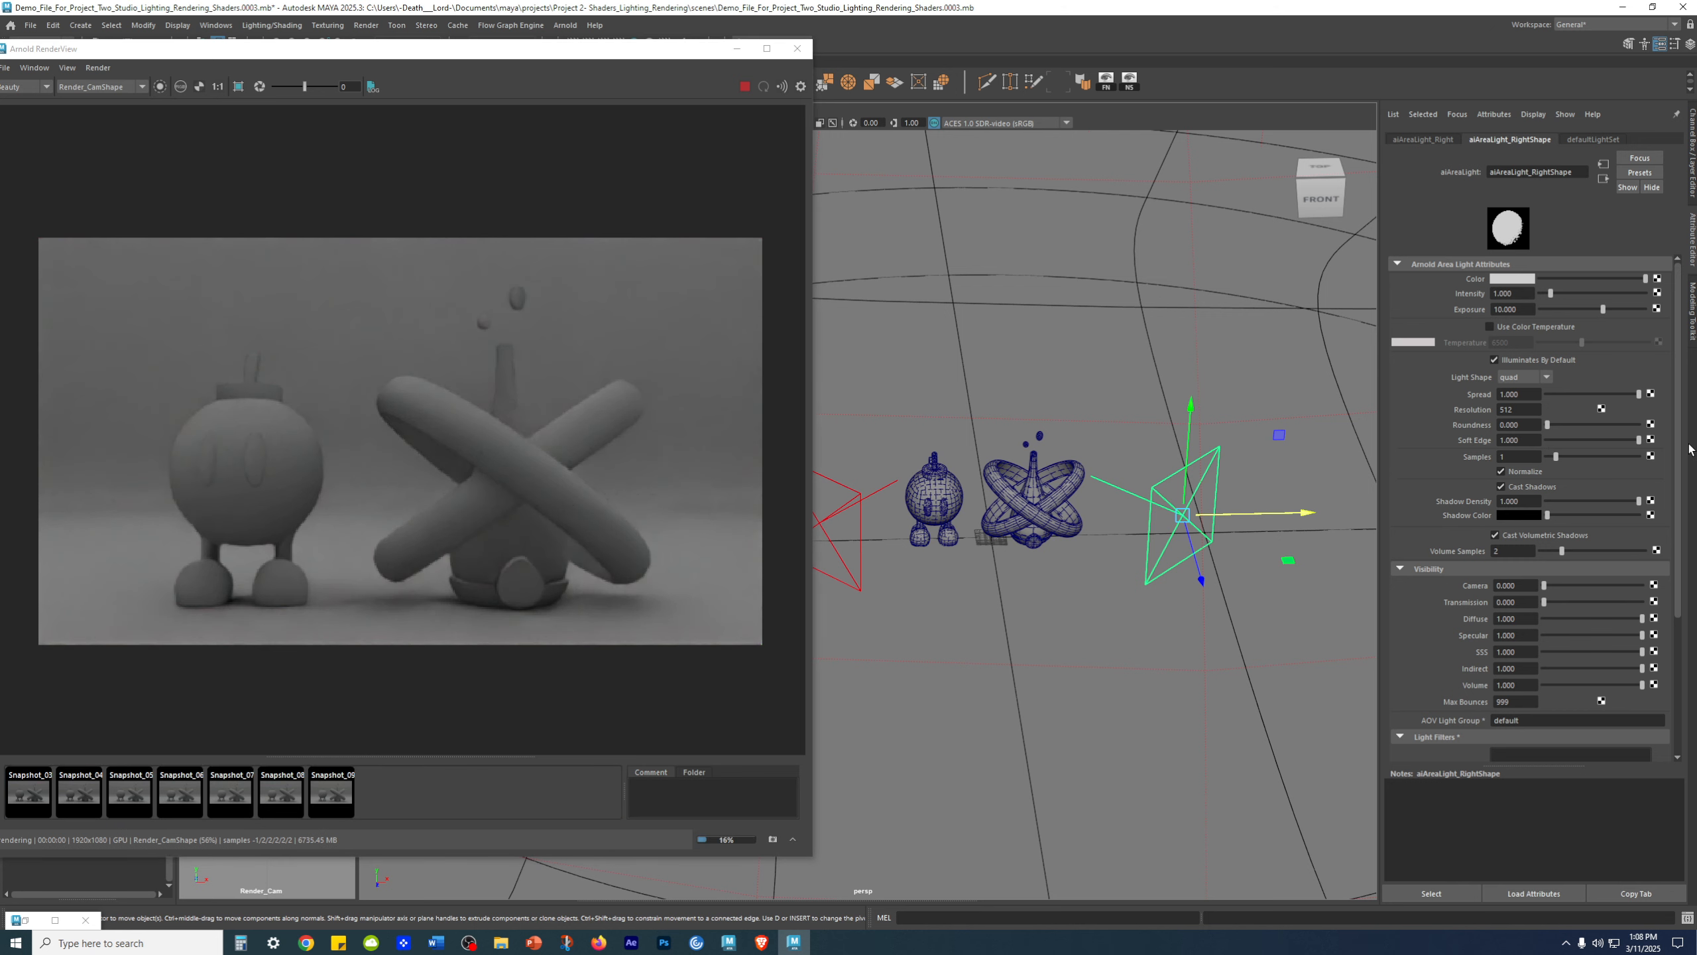
middle_click_drag(986, 469, 993, 469, "alt")
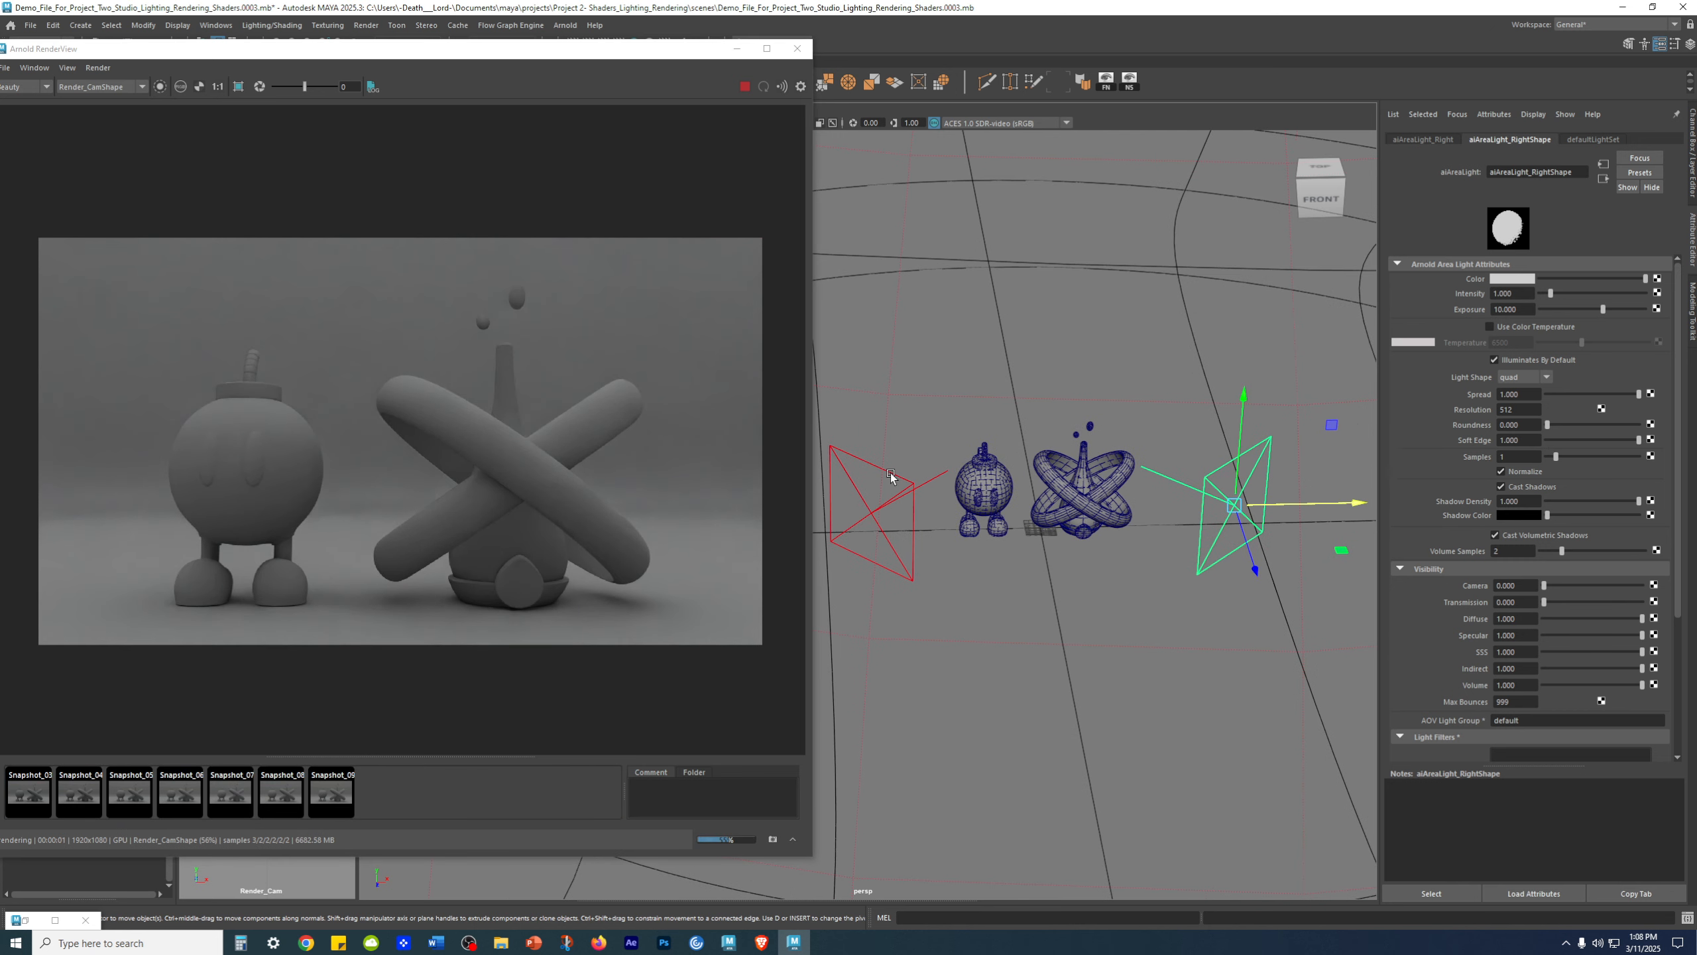
left_click(892, 472)
left_click_drag(1555, 443, 1640, 443)
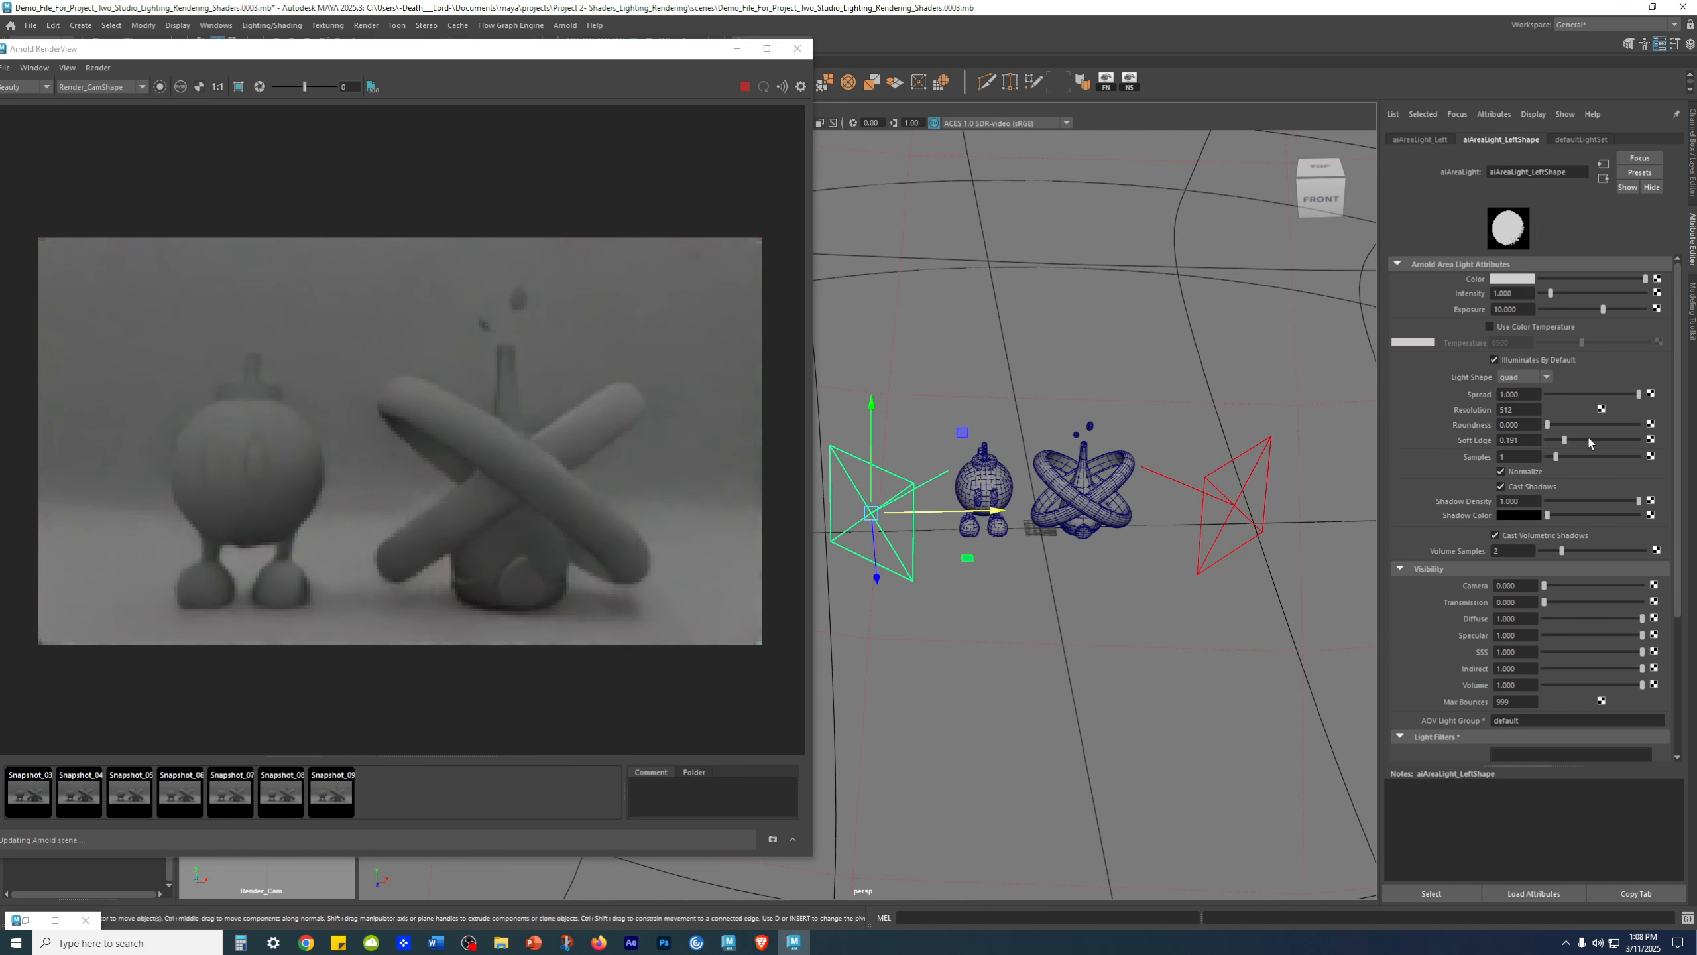
- Reposition the render window and compare the soft-edged full render of both characters with Snapshot_09
left_click_drag(401, 49, 571, 67)
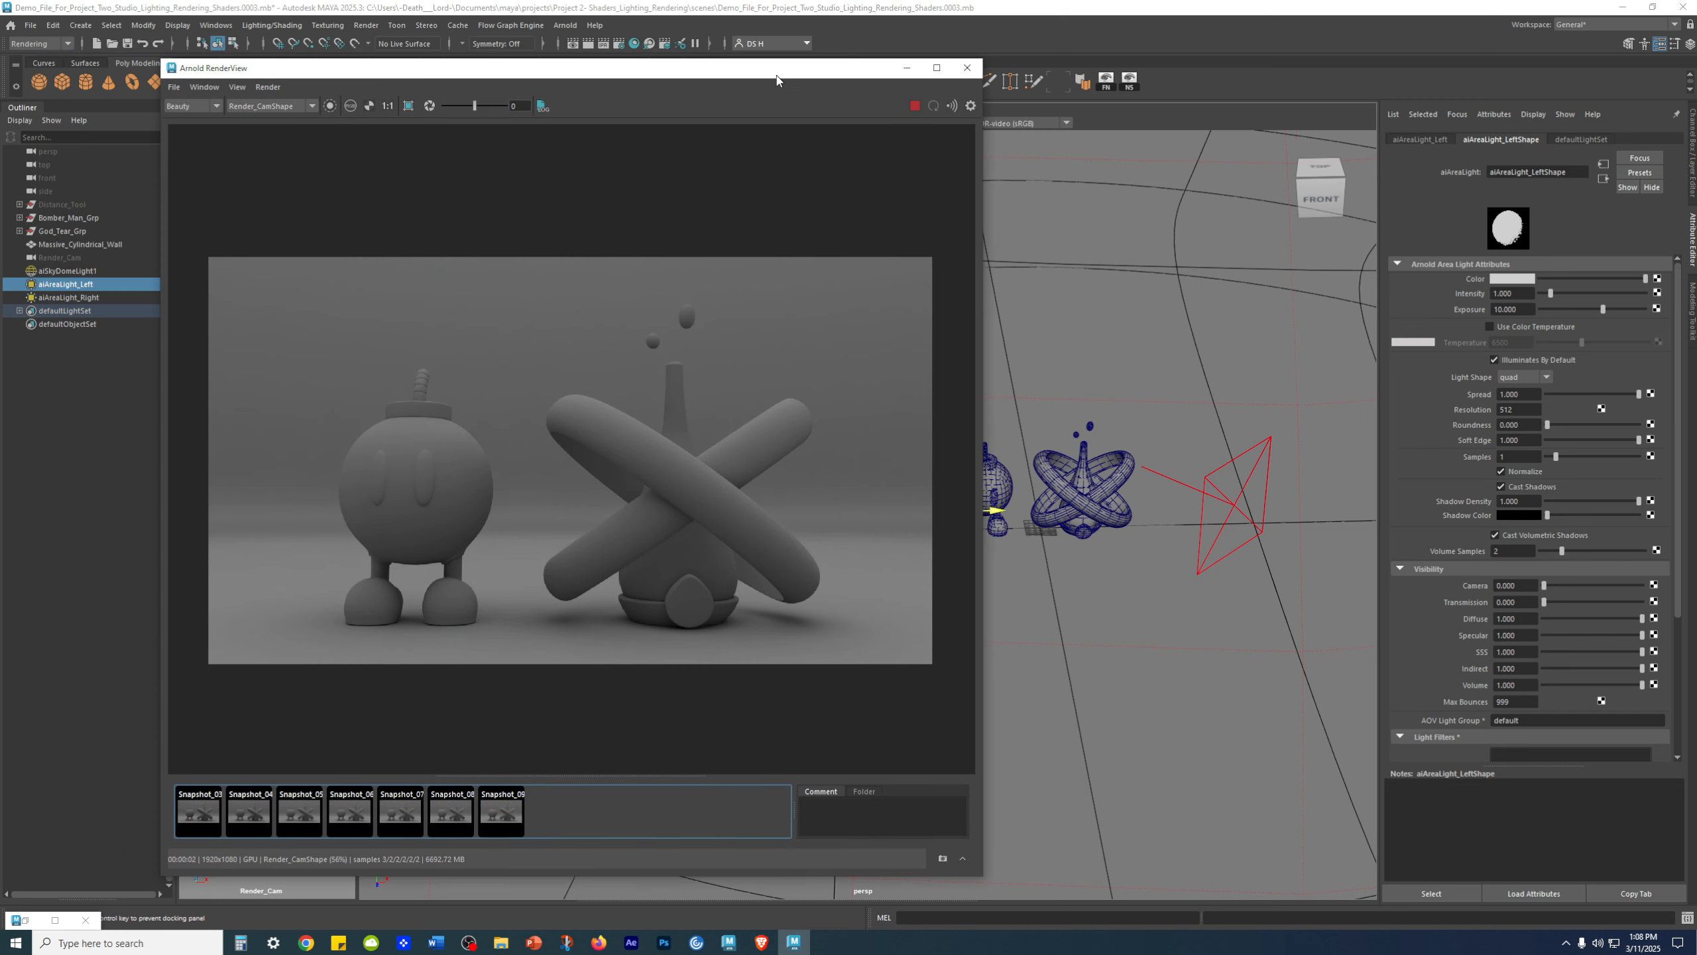
left_click(517, 815)
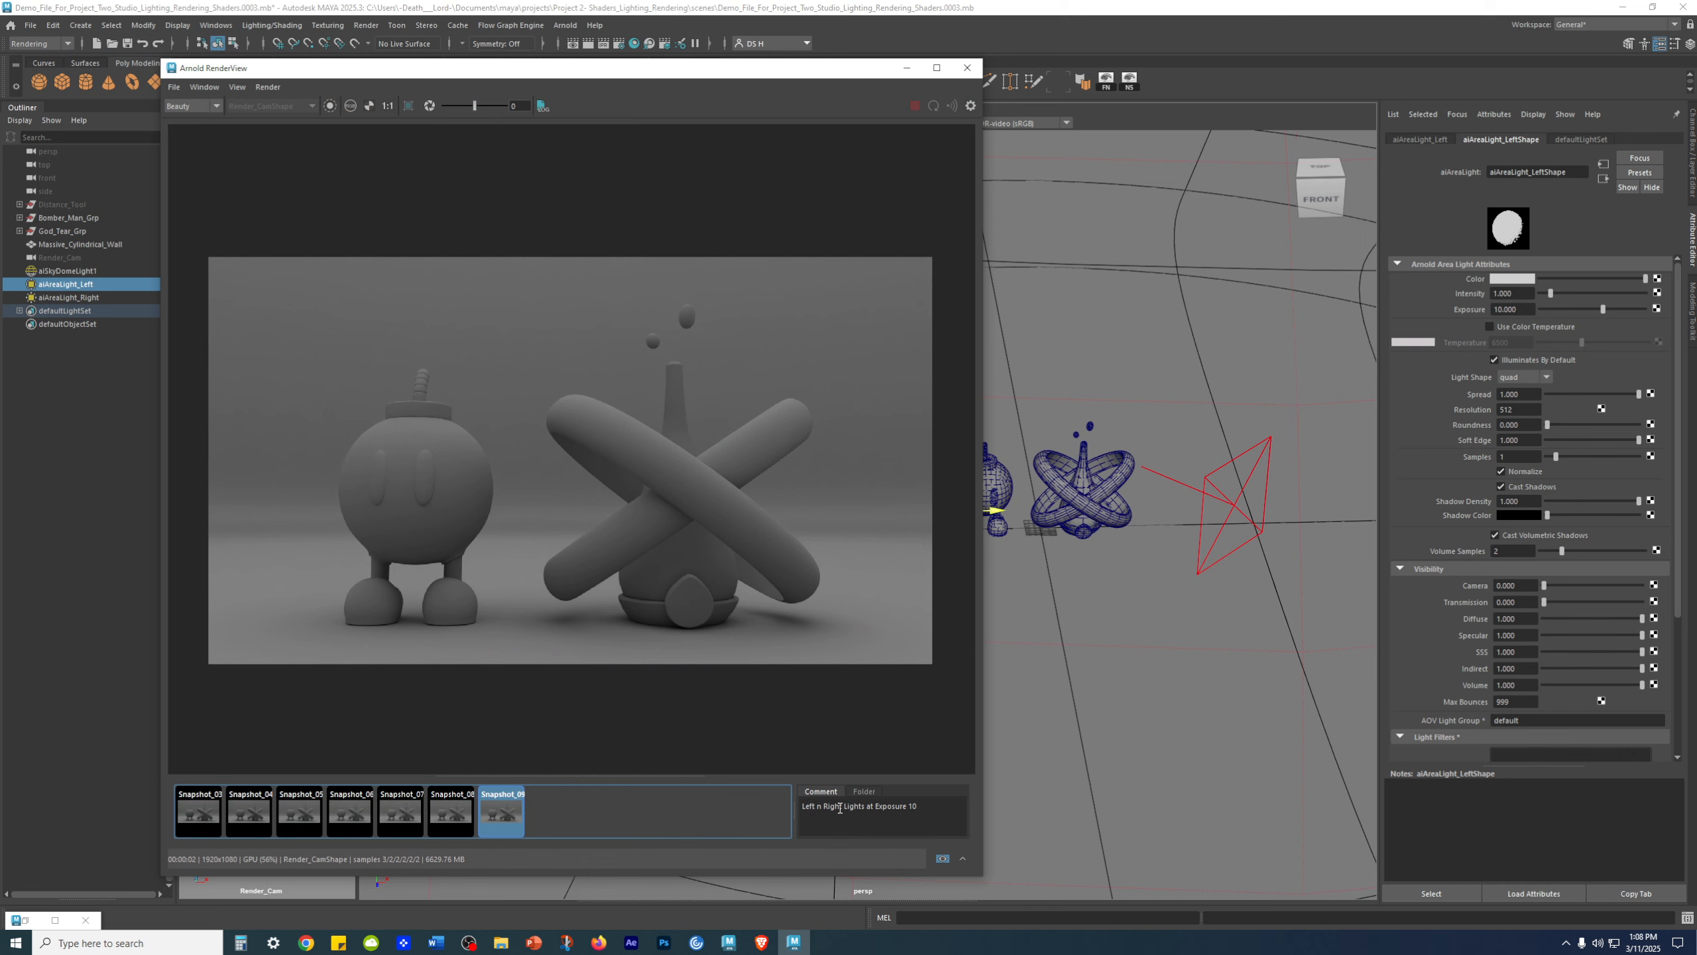
left_click(499, 814)
left_click(500, 813)
left_click(501, 813)
left_click(502, 807)
left_click(503, 805)
left_click(503, 805)
left_click(504, 805)
left_click(504, 811)
left_click(504, 811)
- Compare the crossed-ring character up close between Snapshot_09 and the live render
scroll(789, 602, "up", 4)
middle_click_drag(820, 576, 870, 573)
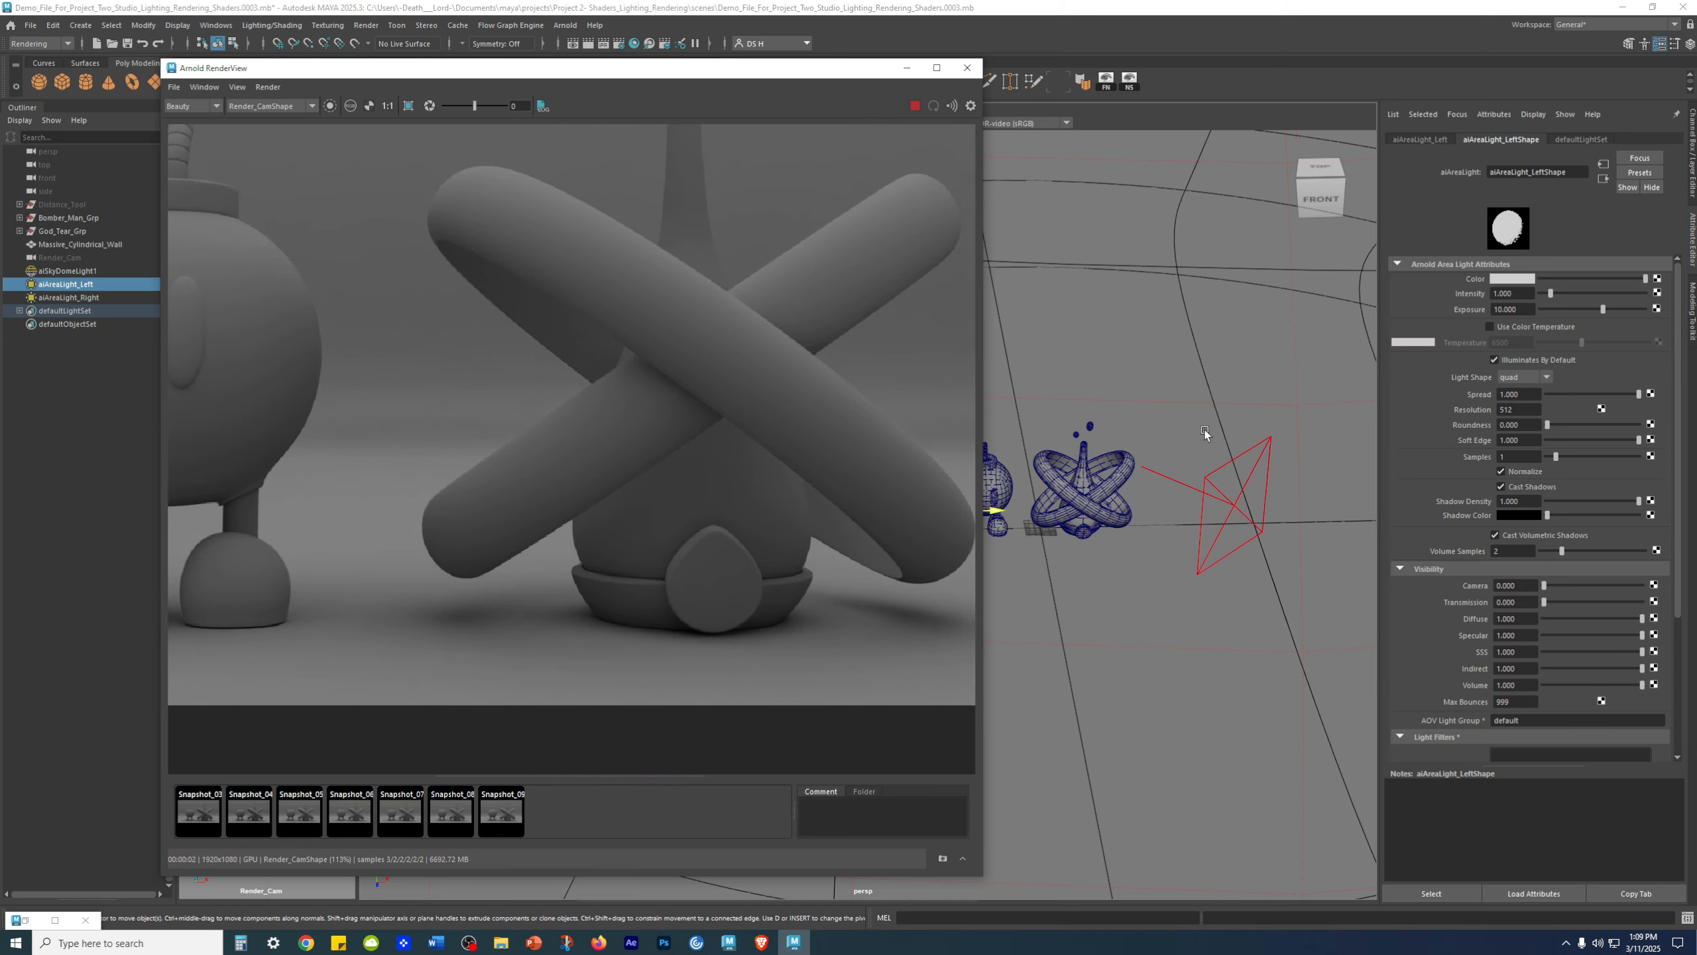
left_click(516, 810)
left_click(516, 810)
left_click(516, 810)
left_click(515, 810)
left_click(516, 810)
left_click(515, 810)
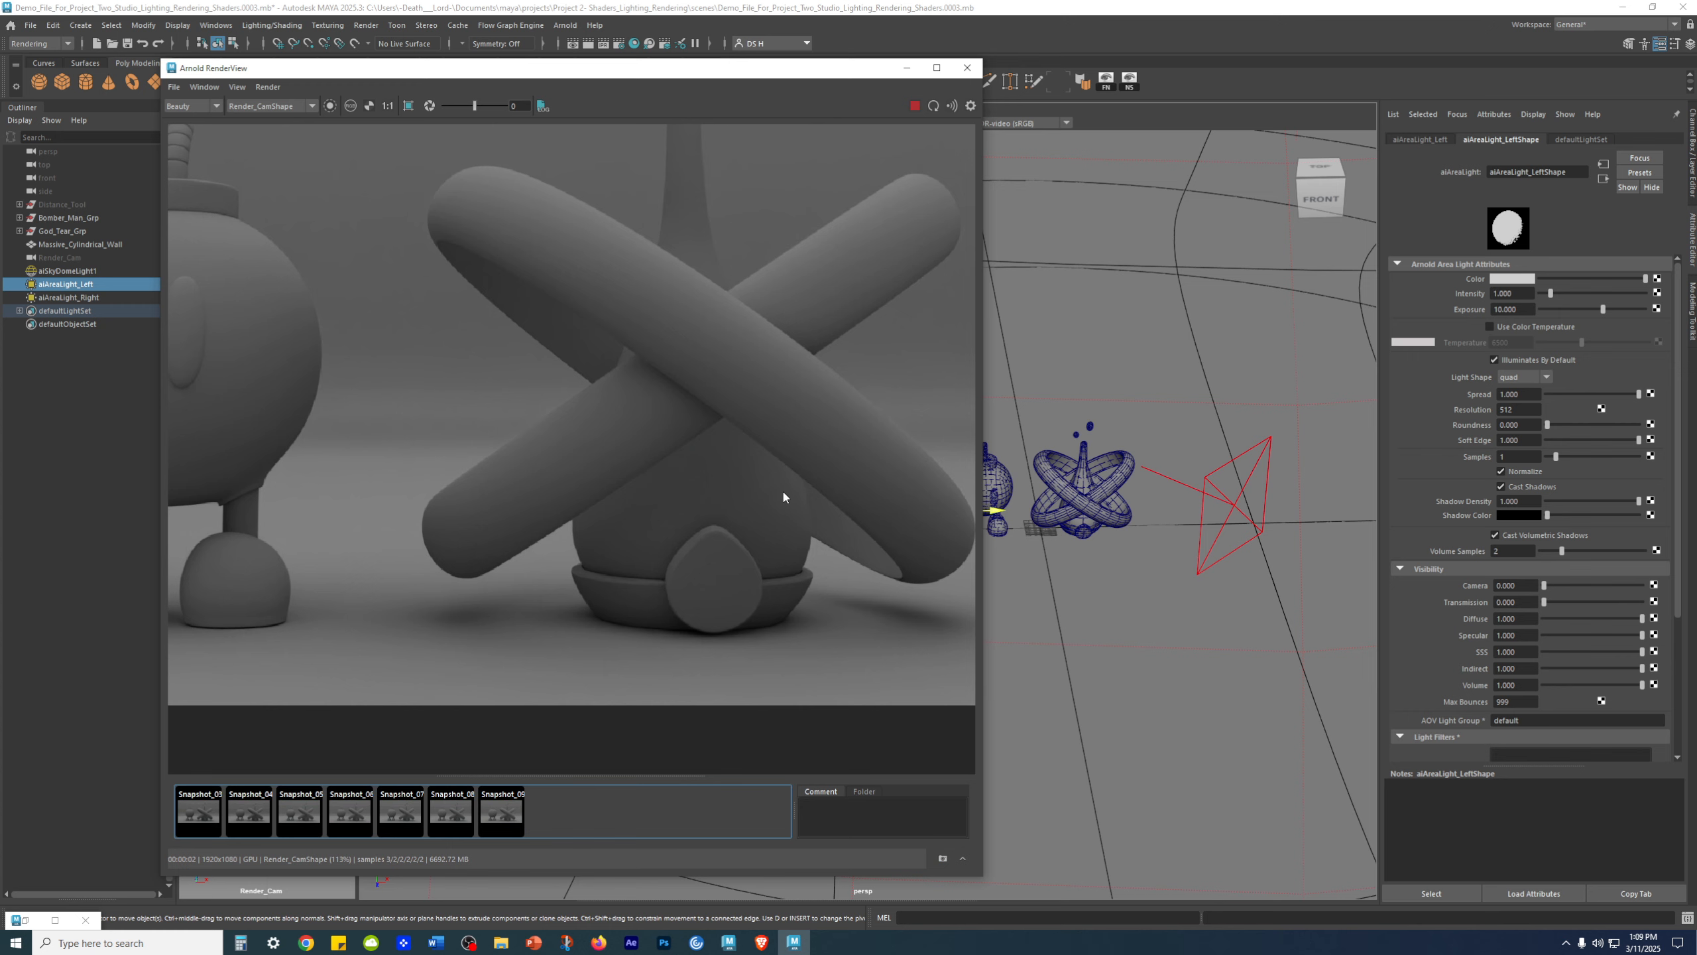
- Compare the bomb character up close between Snapshot_09 and the live render
middle_click_drag(451, 539, 749, 572)
left_click(500, 812)
left_click(499, 812)
left_click(501, 812)
left_click(502, 809)
left_click(502, 813)
left_click(504, 812)
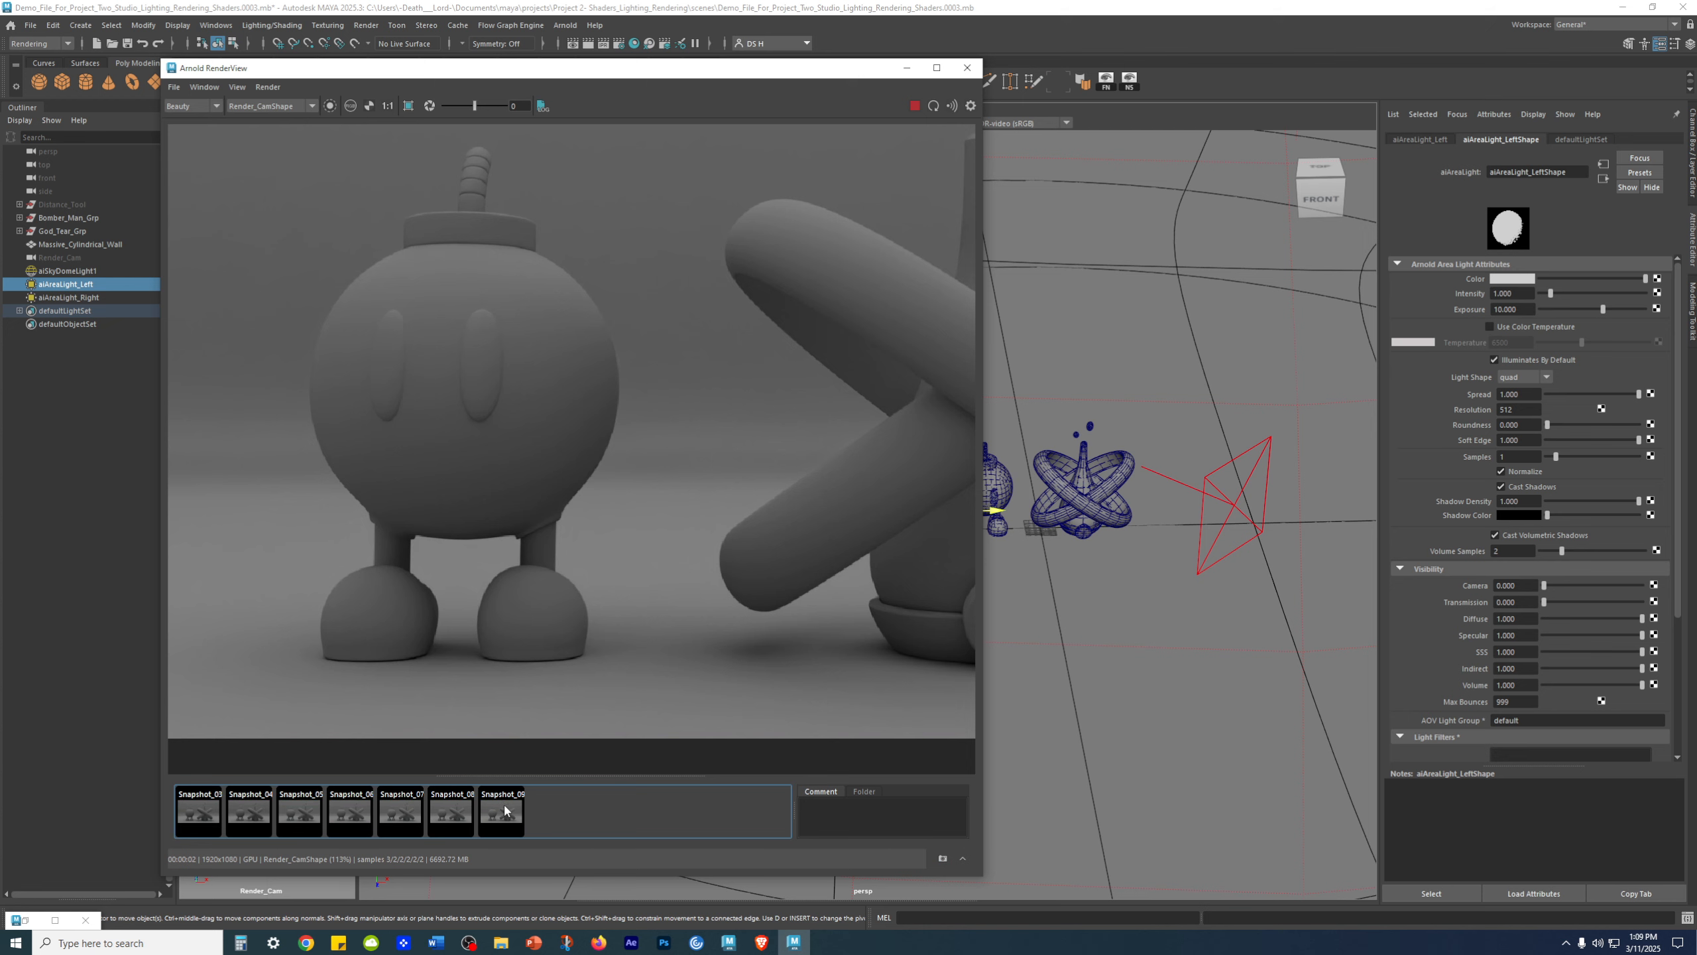
scroll(612, 533, "up", 2)
scroll(740, 452, "down", 1)
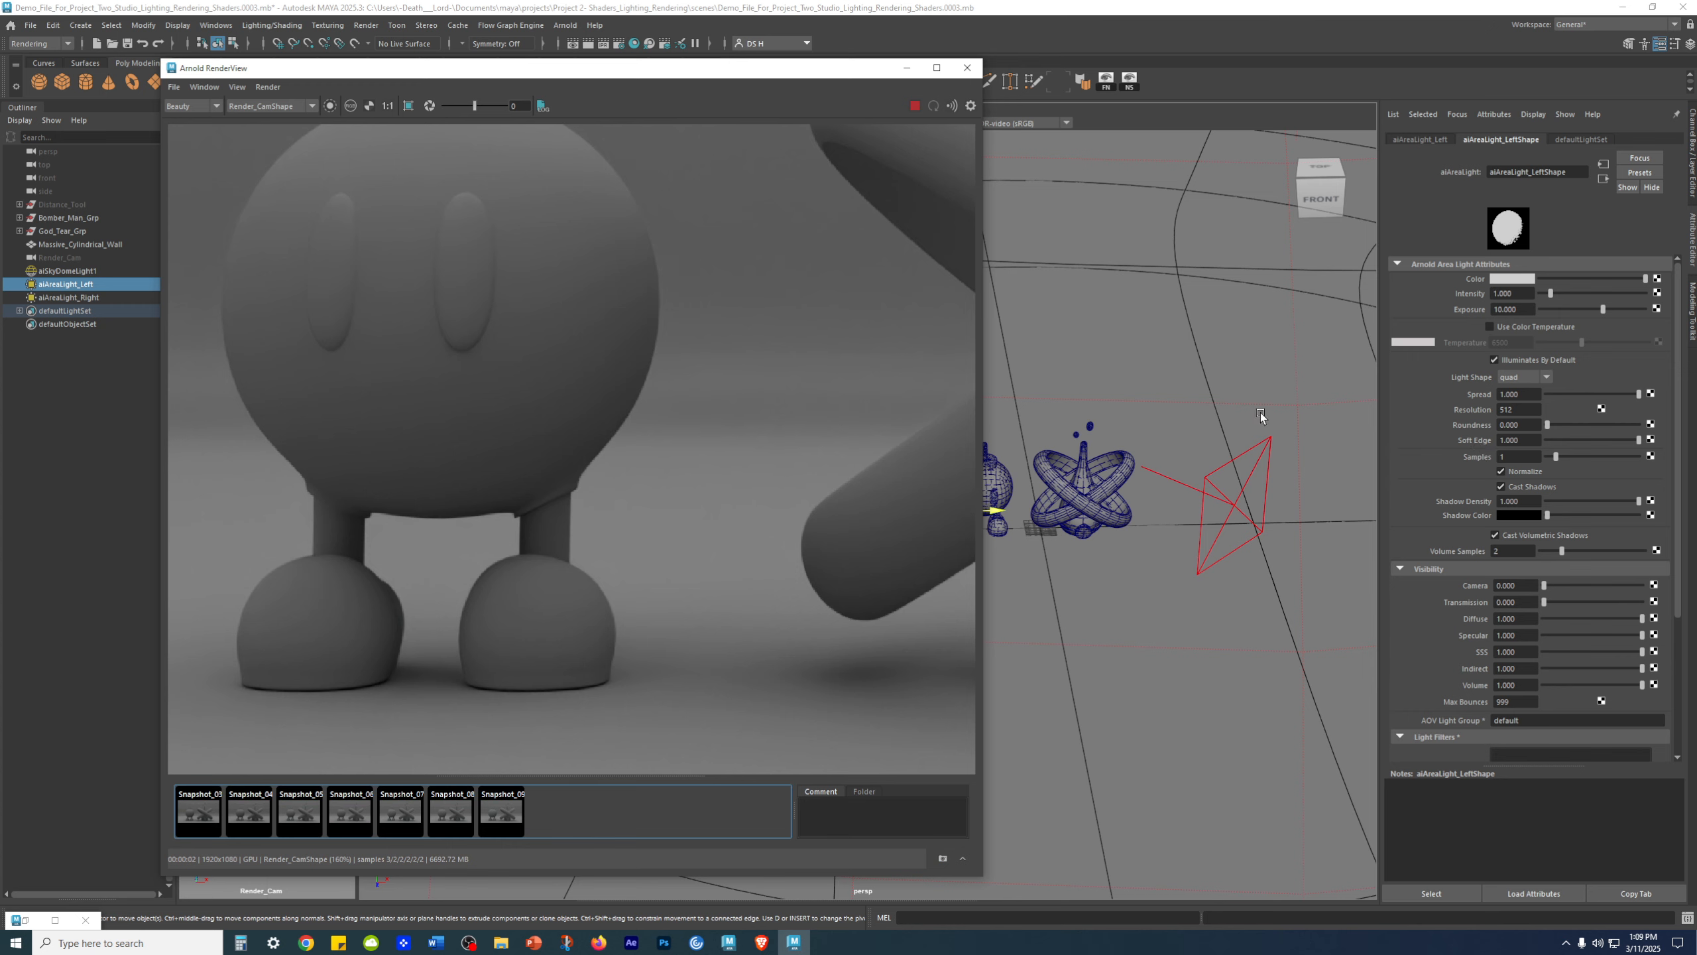
scroll(613, 376, "down", 2)
scroll(518, 425, "down", 3)
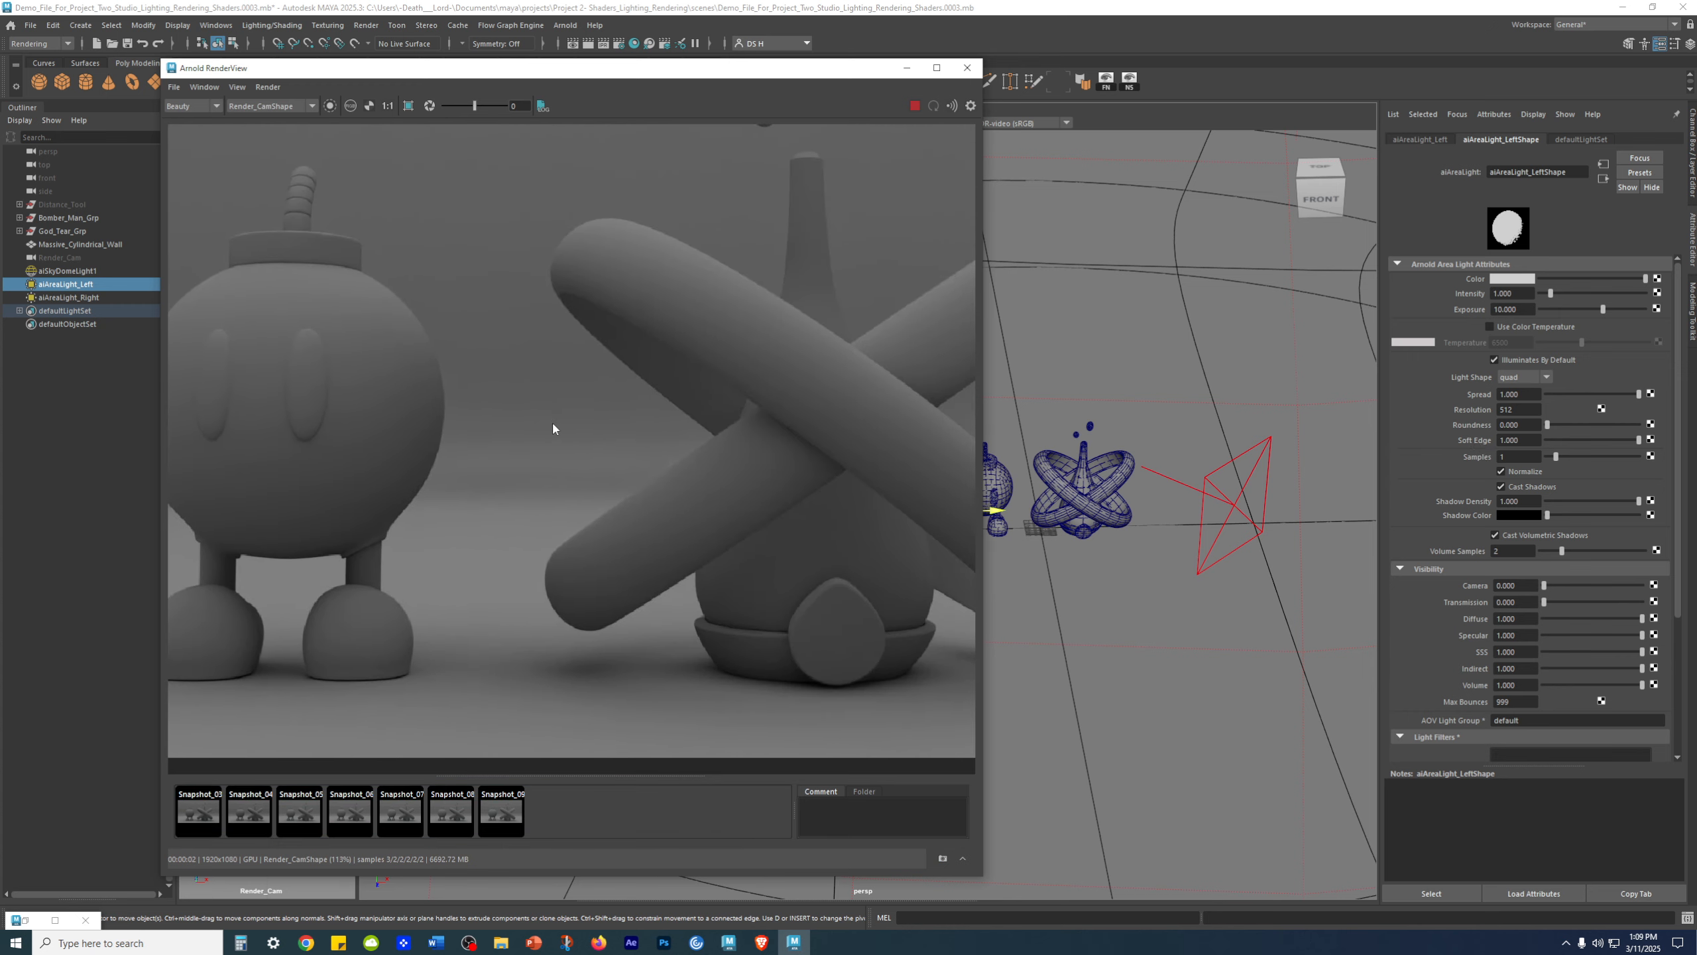
scroll(643, 480, "up", 1)
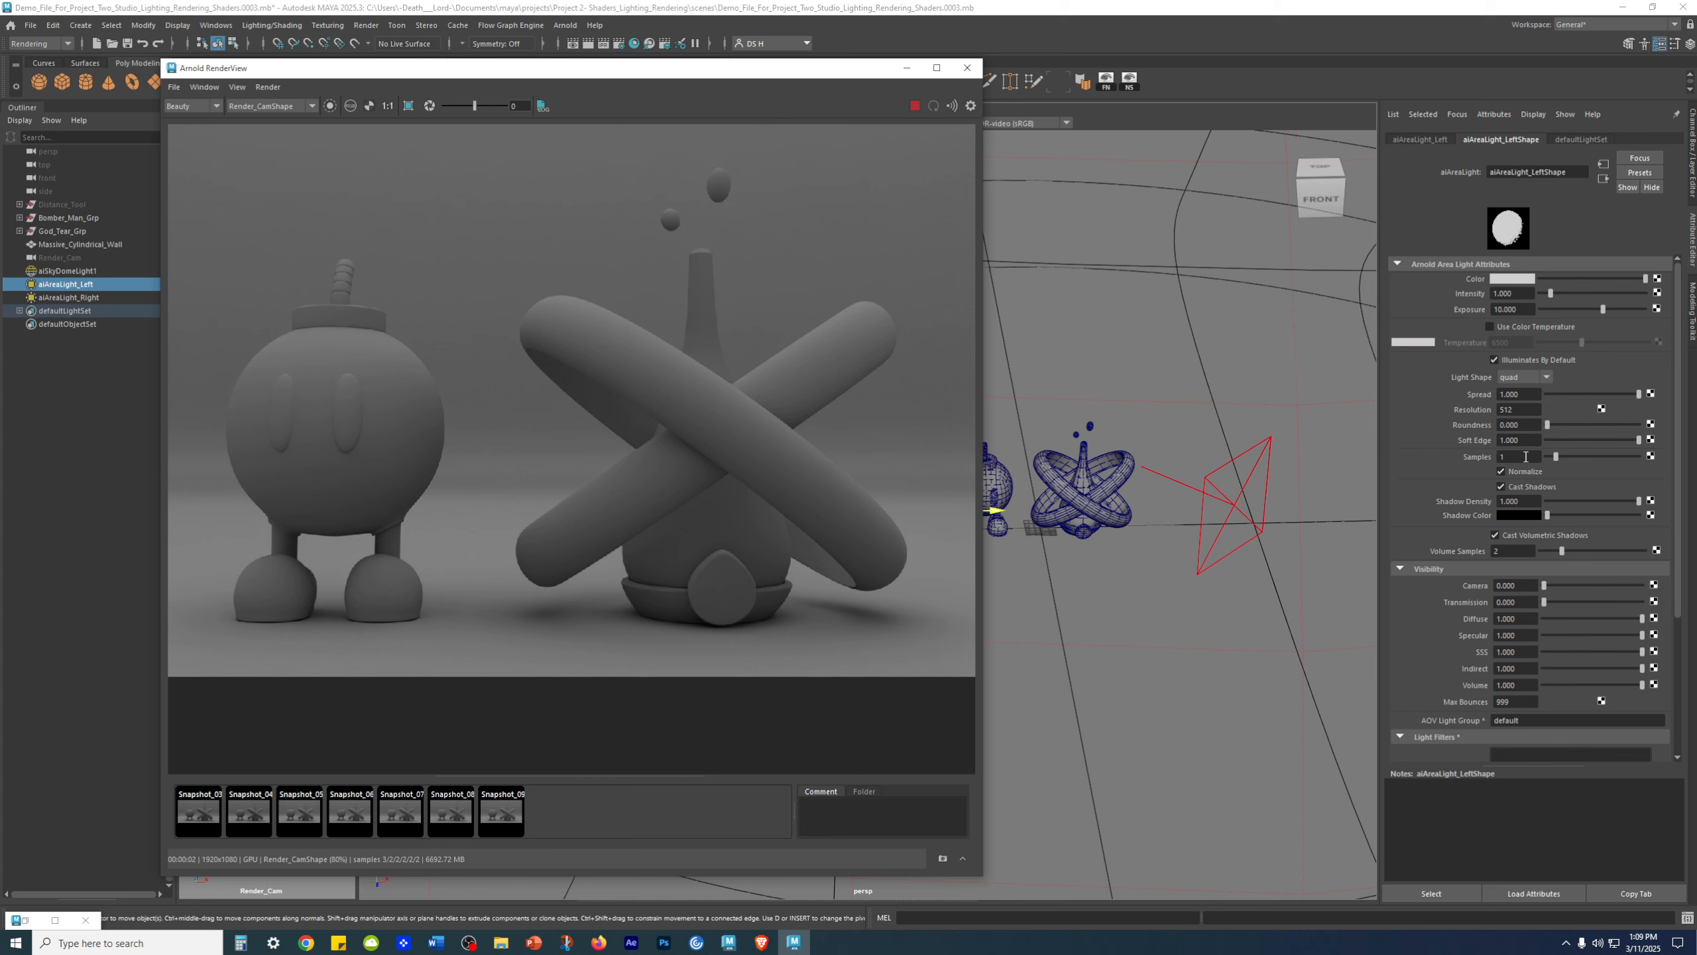
- Review the left area light's Visibility attributes and collapse the Visibility and Light Filters sections
left_click(1494, 535)
left_click(1483, 569)
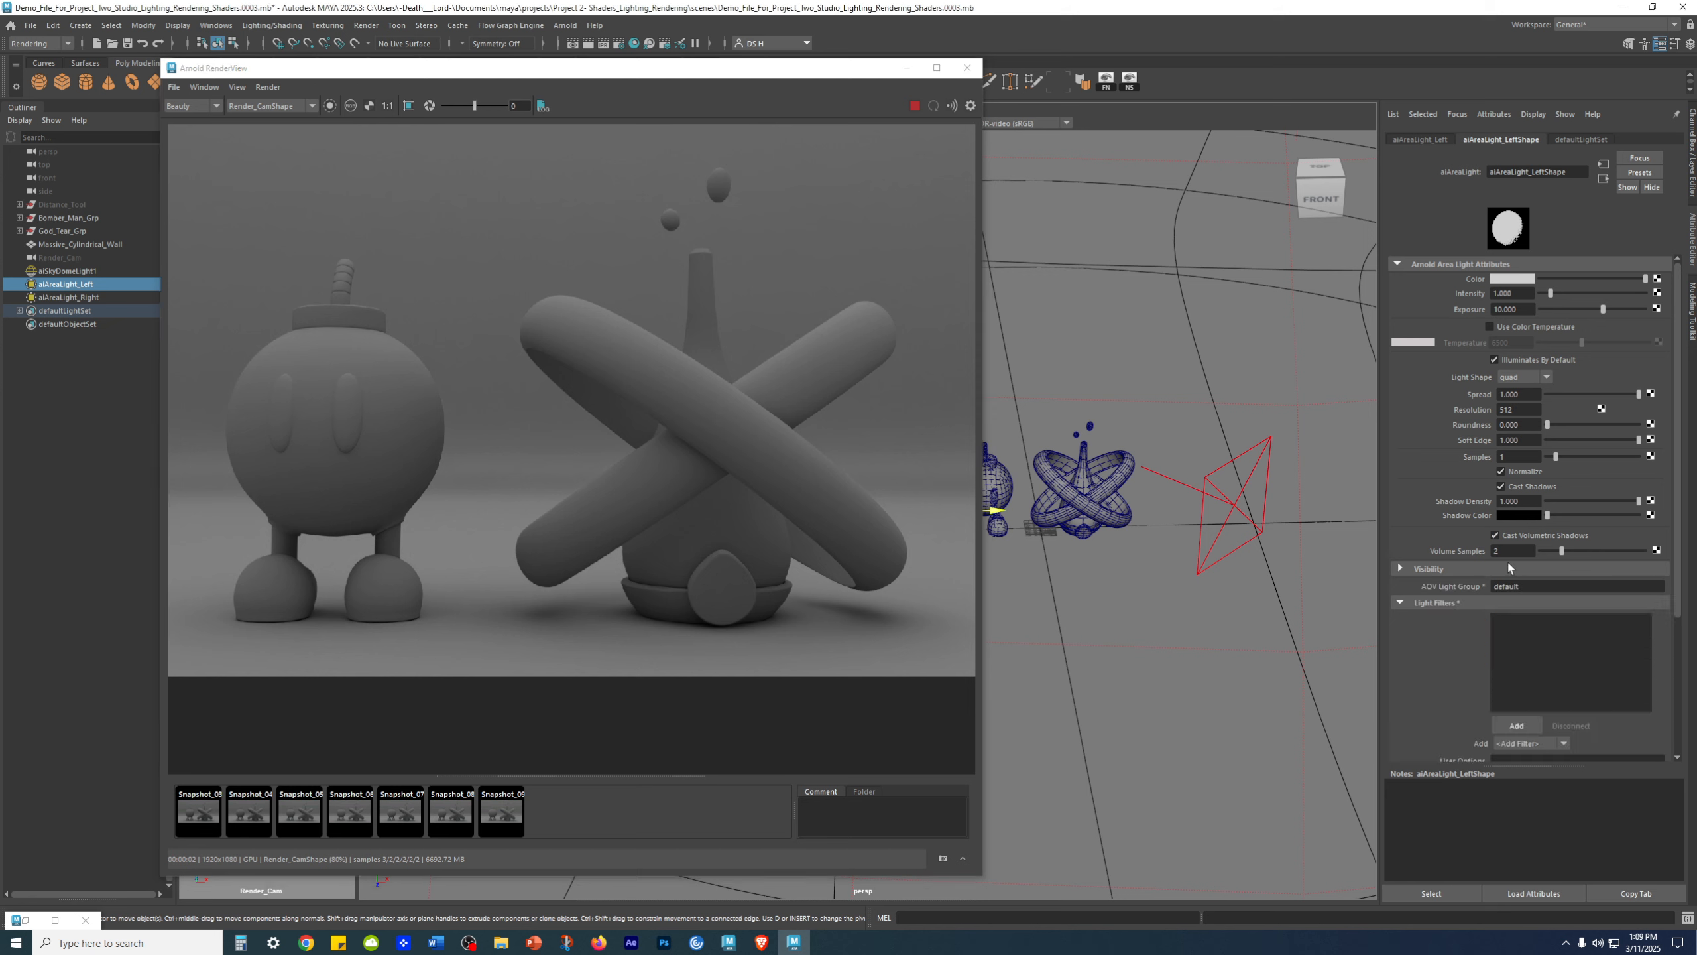
left_click(1483, 569)
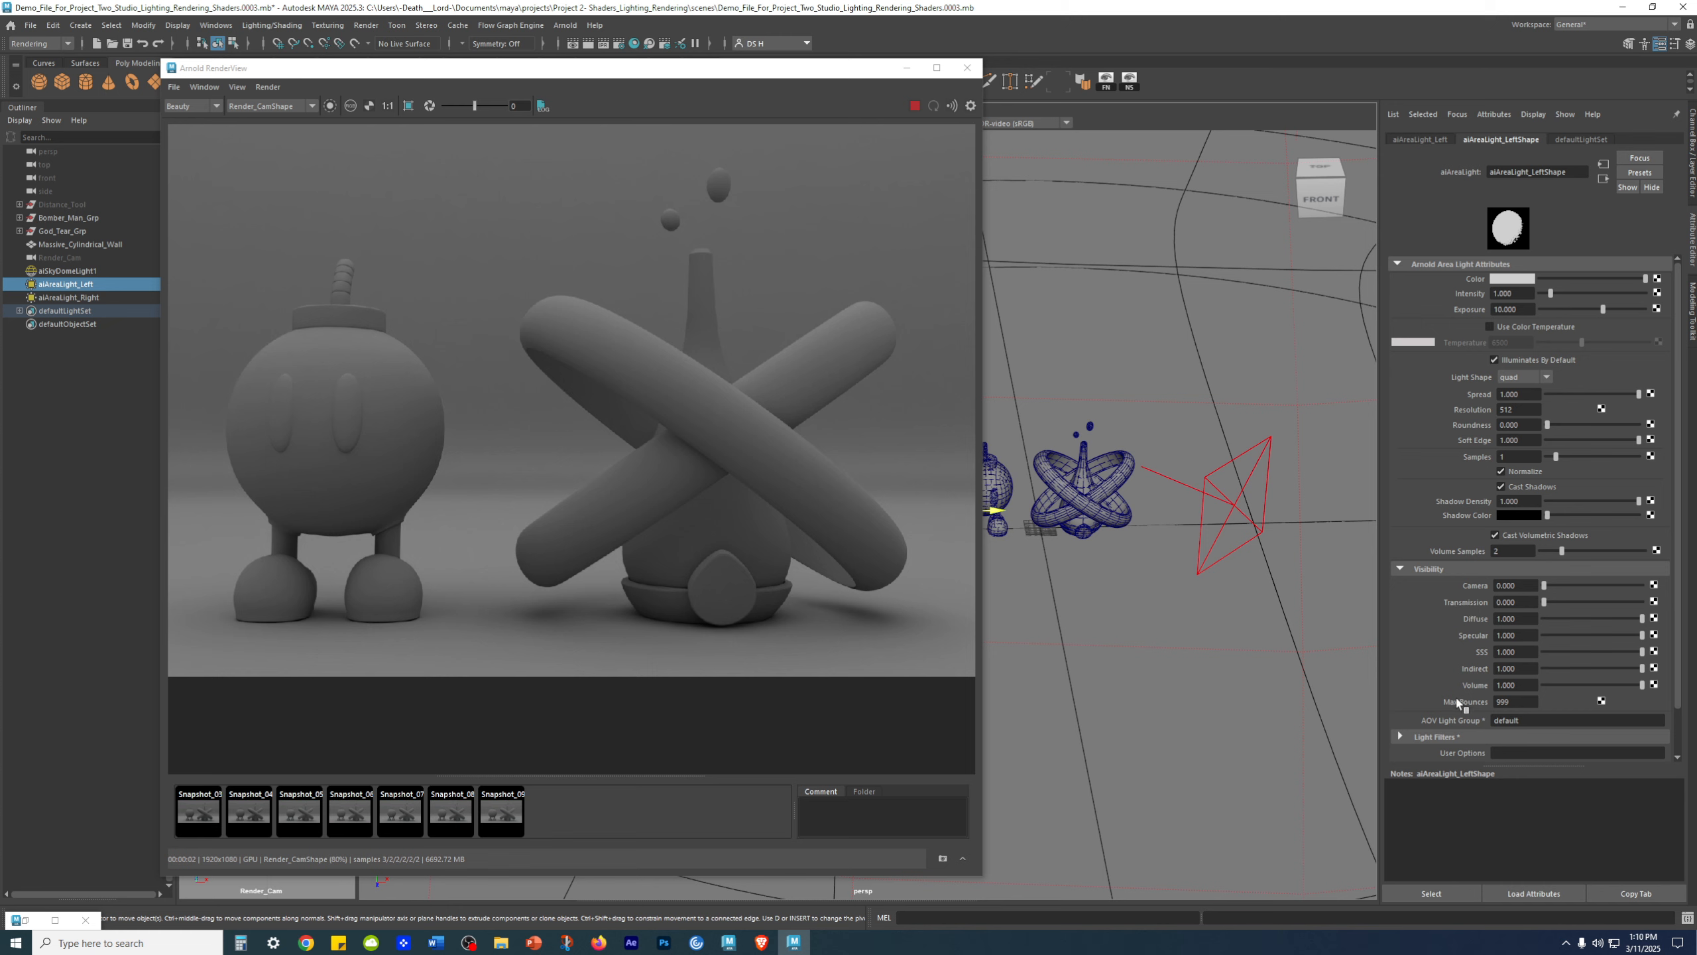
left_click(1429, 569)
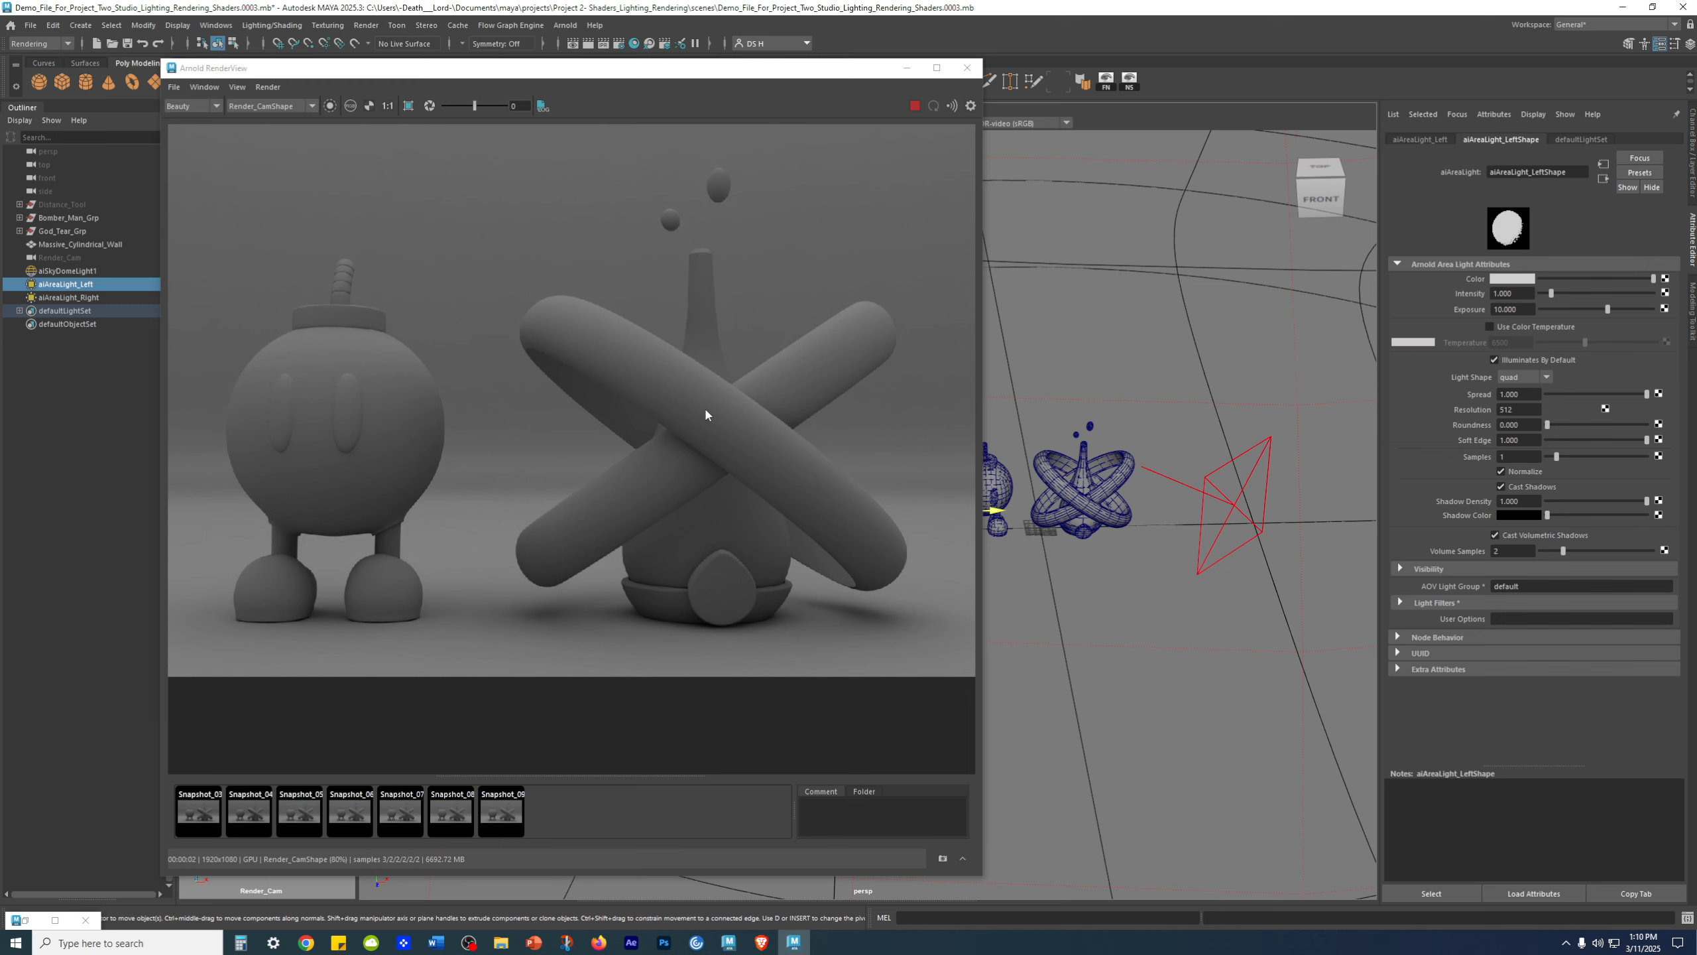
- Examine the shading and contact shadows at the base of both characters in the live render
scroll(738, 633, "up", 2)
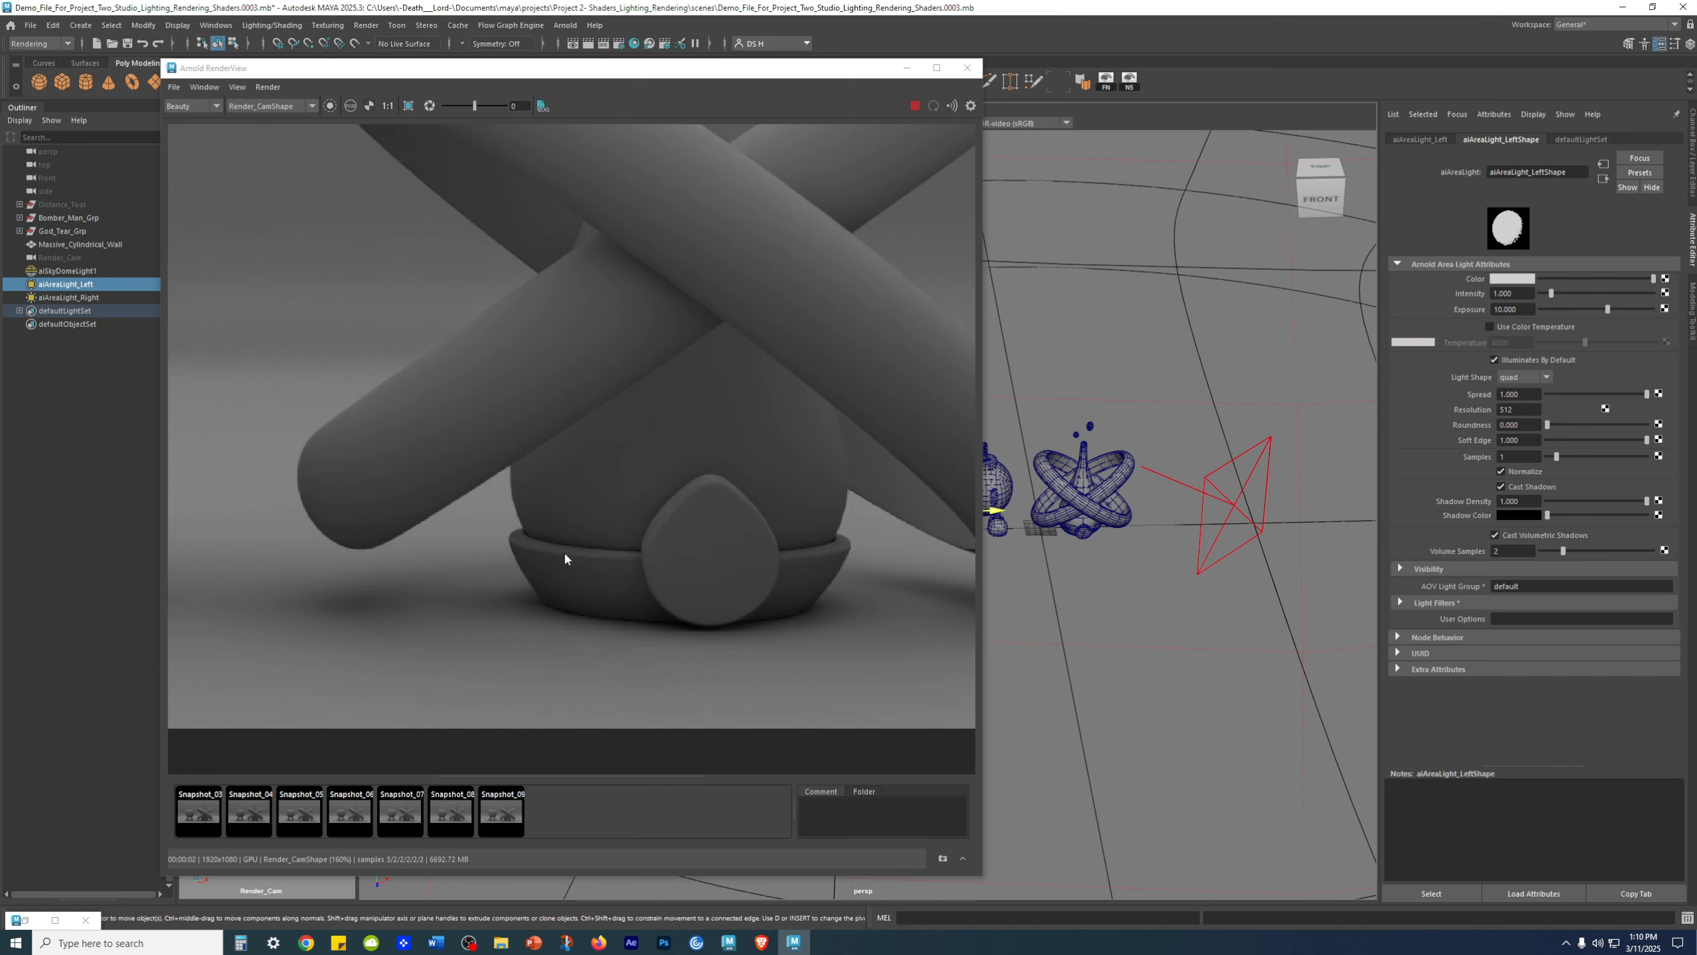
scroll(417, 608, "down", 1)
middle_click_drag(363, 569, 736, 552)
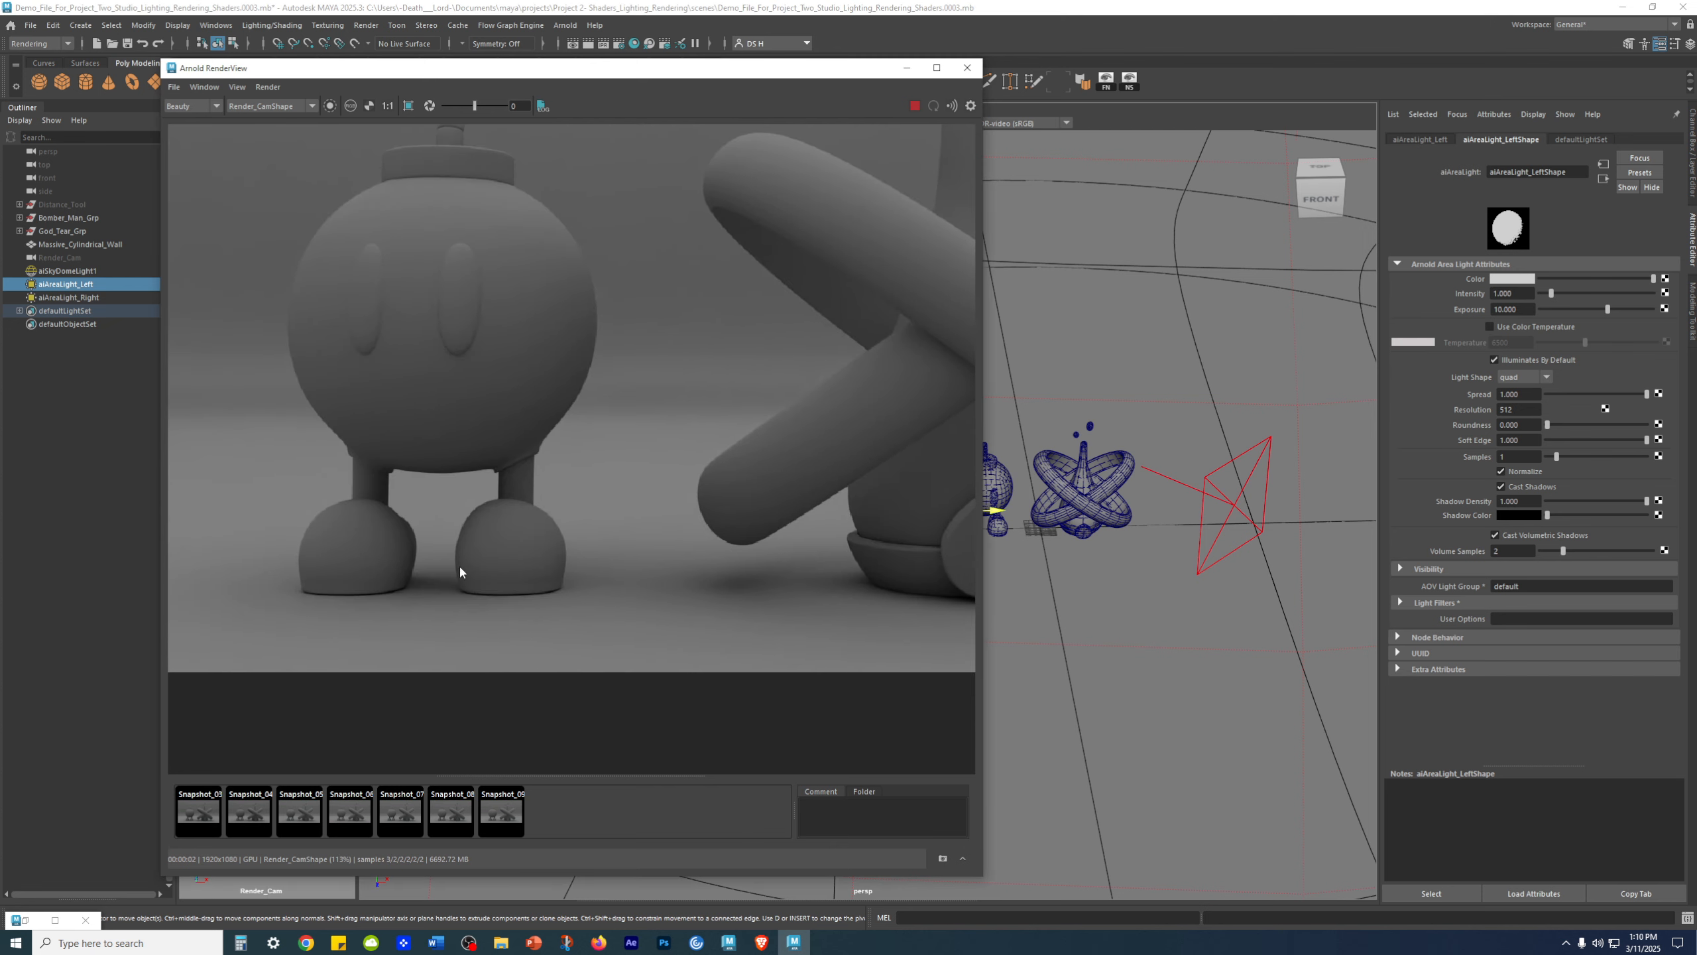
middle_click_drag(564, 557, 230, 570)
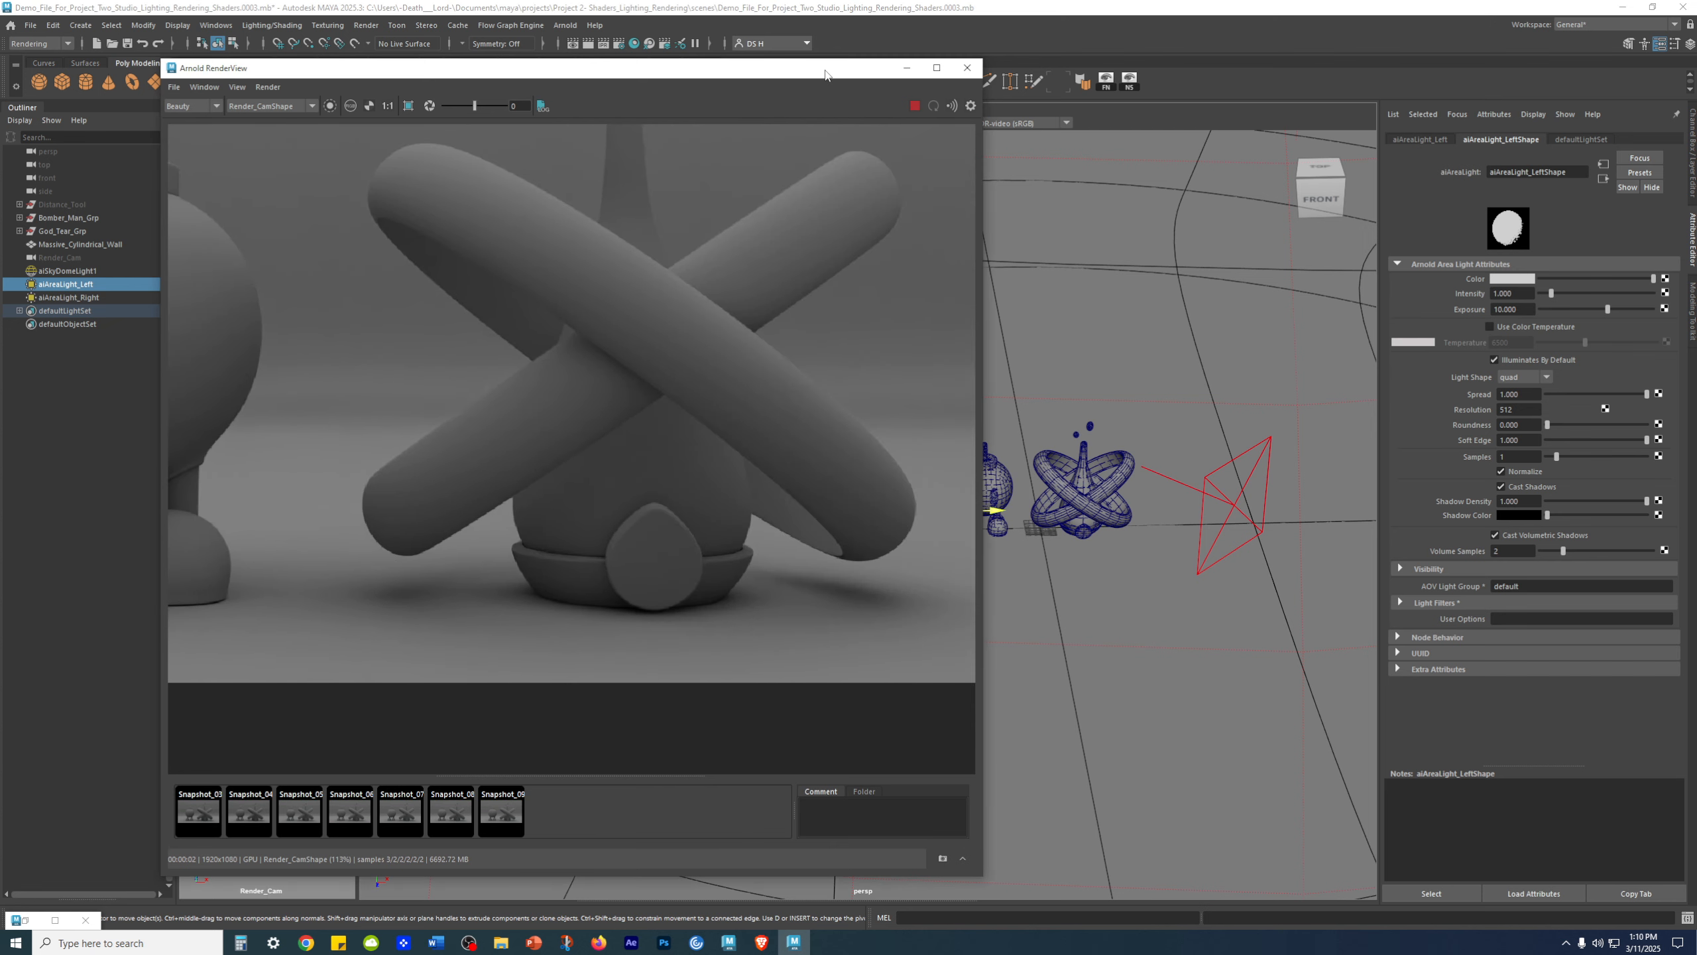
scroll(761, 307, "down", 1)
scroll(762, 315, "up", 1)
mouse_move(740, 428)
middle_mouse_down()
mouse_move(739, 463)
mouse_move(736, 442)
middle_mouse_up()
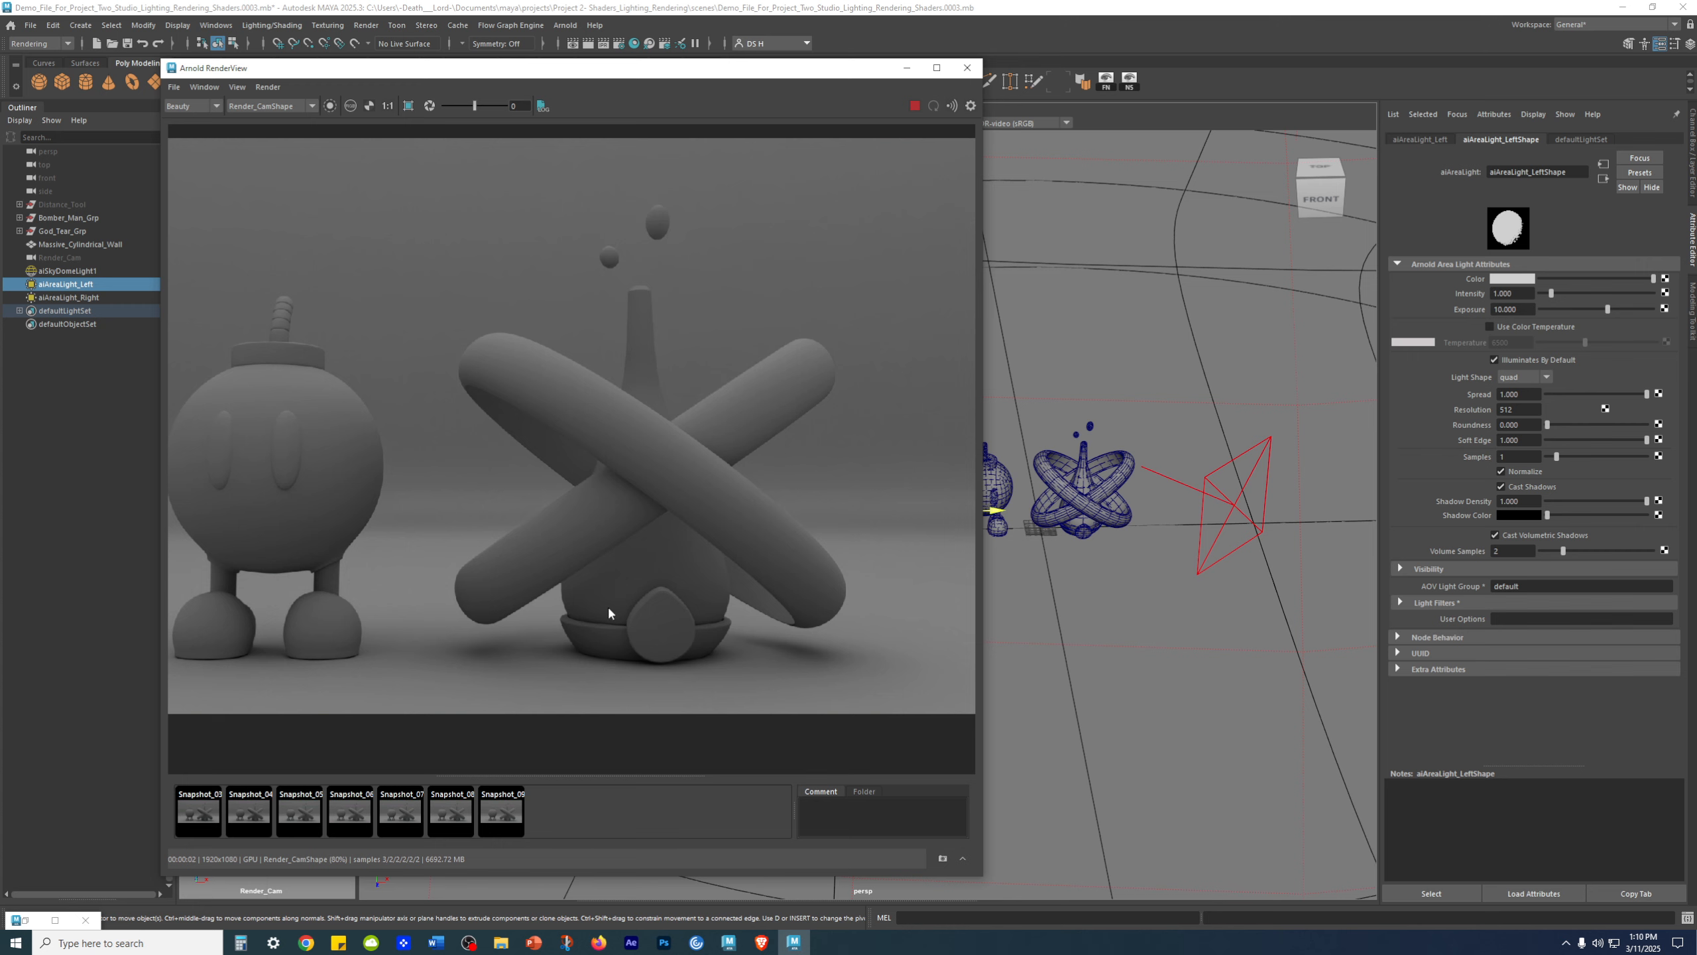
scroll(595, 661, "up", 2)
scroll(608, 662, "up", 2)
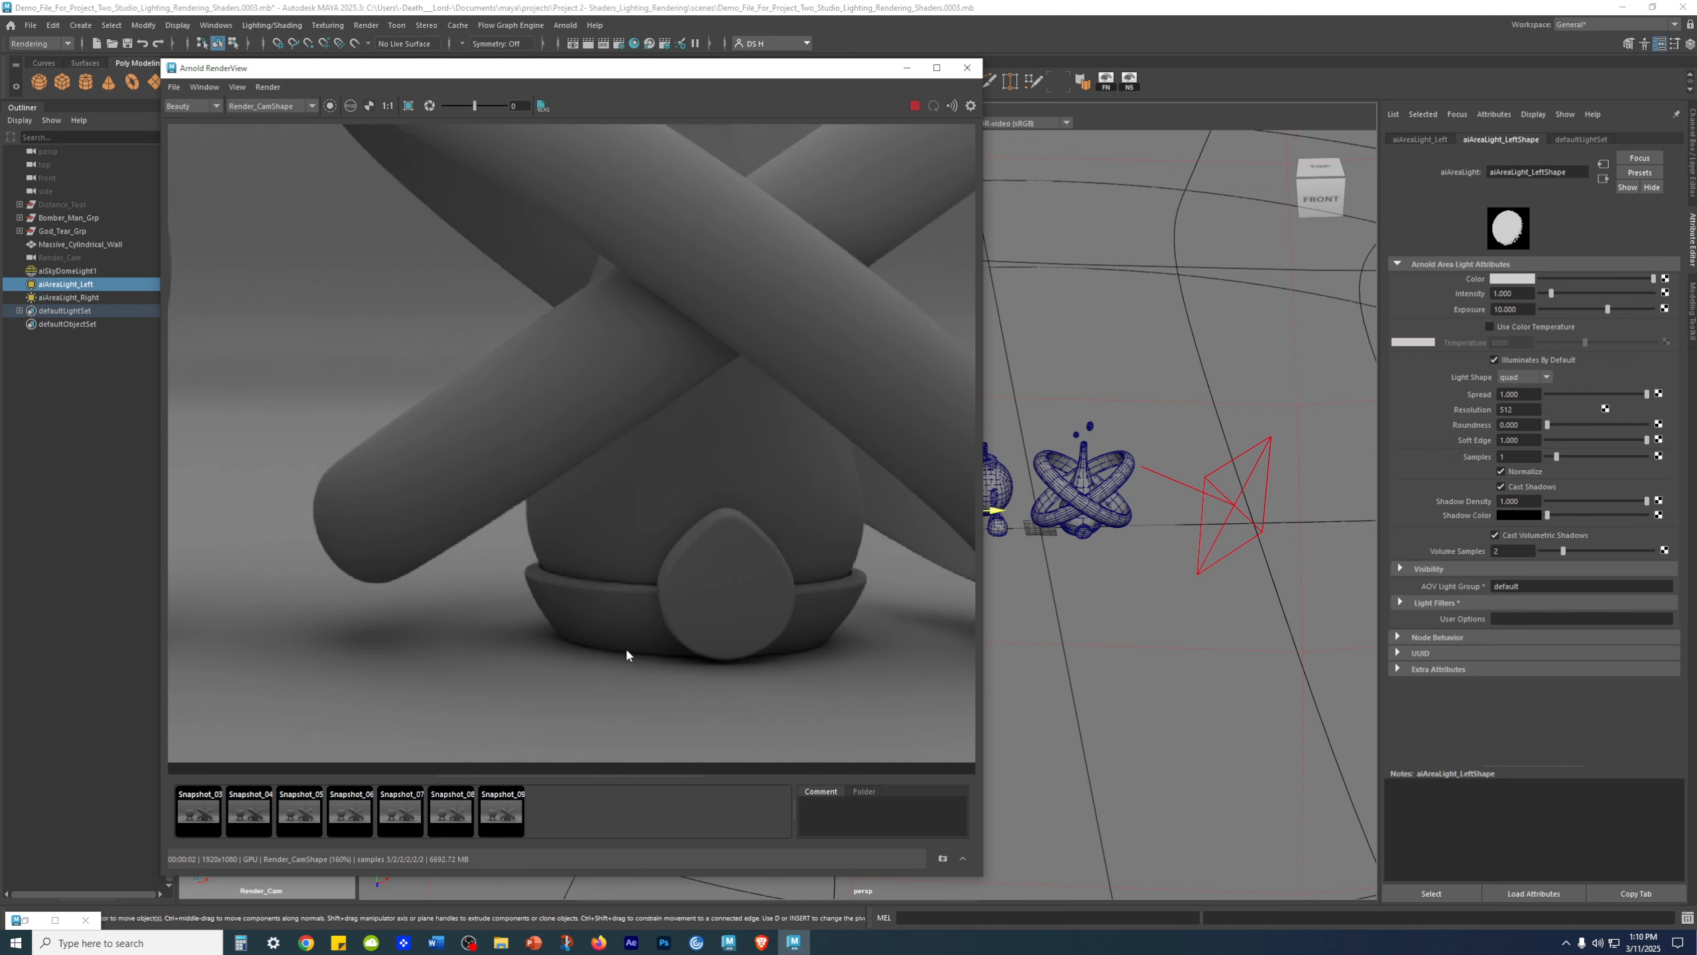
scroll(602, 641, "down", 4)
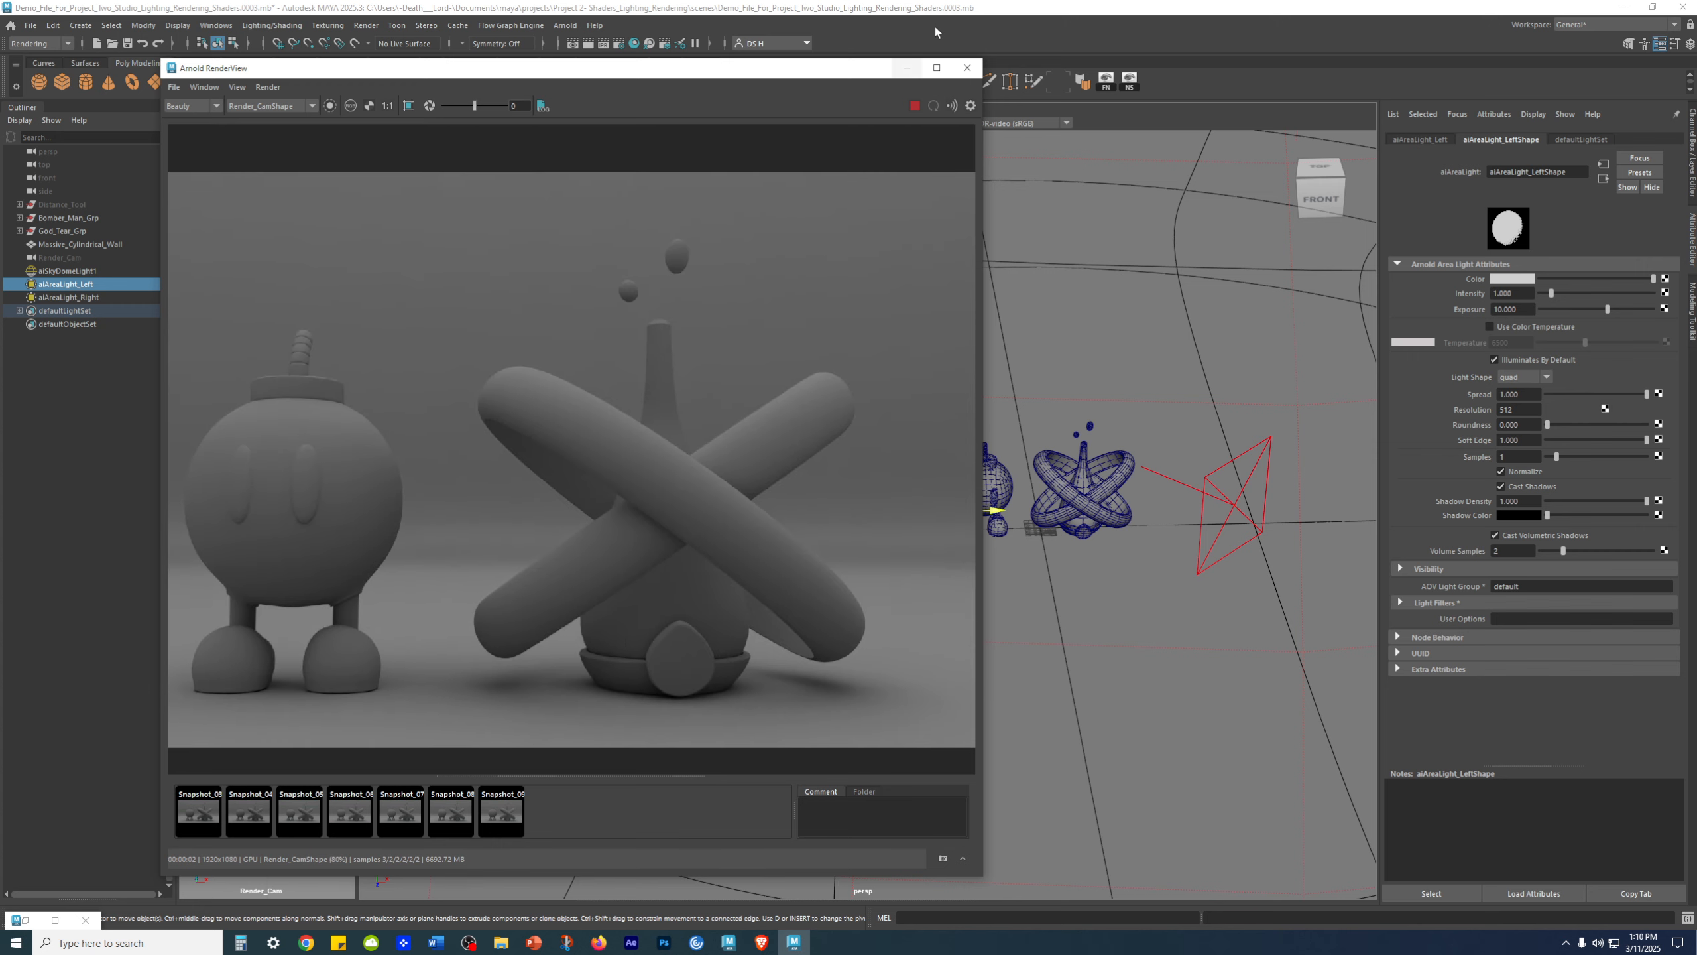
- Minimize the render window, deselect the left light and create a new Arnold area light
left_click(907, 68)
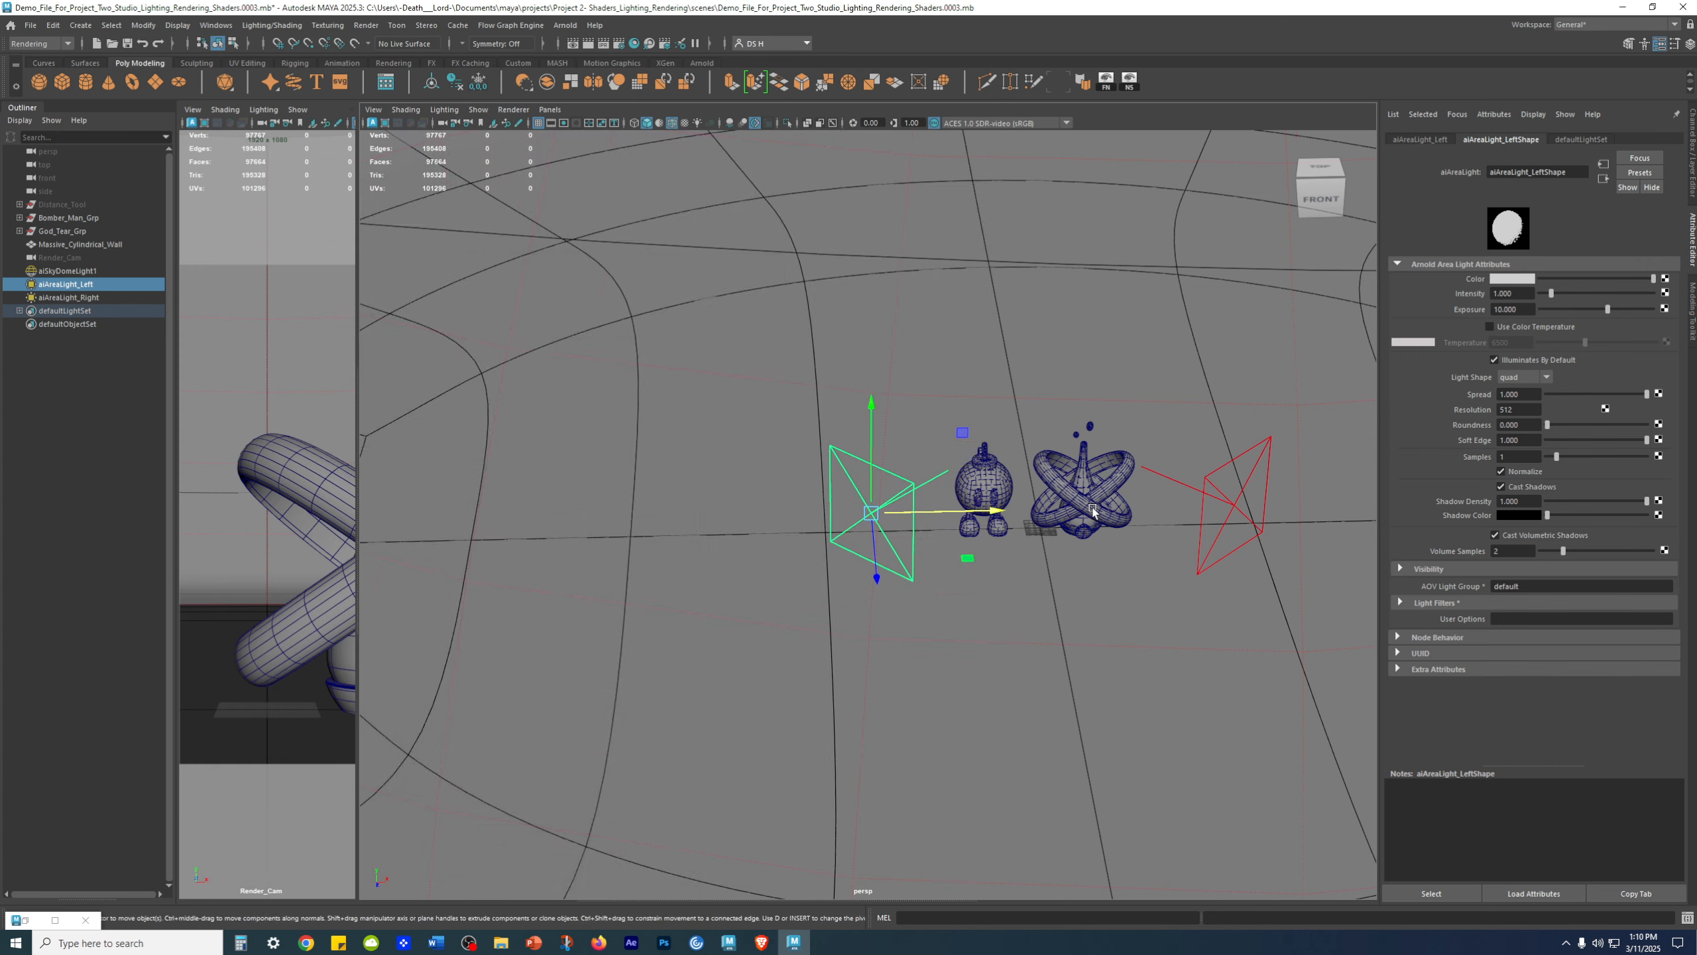
left_click(934, 468)
scroll(930, 537, "up", 3)
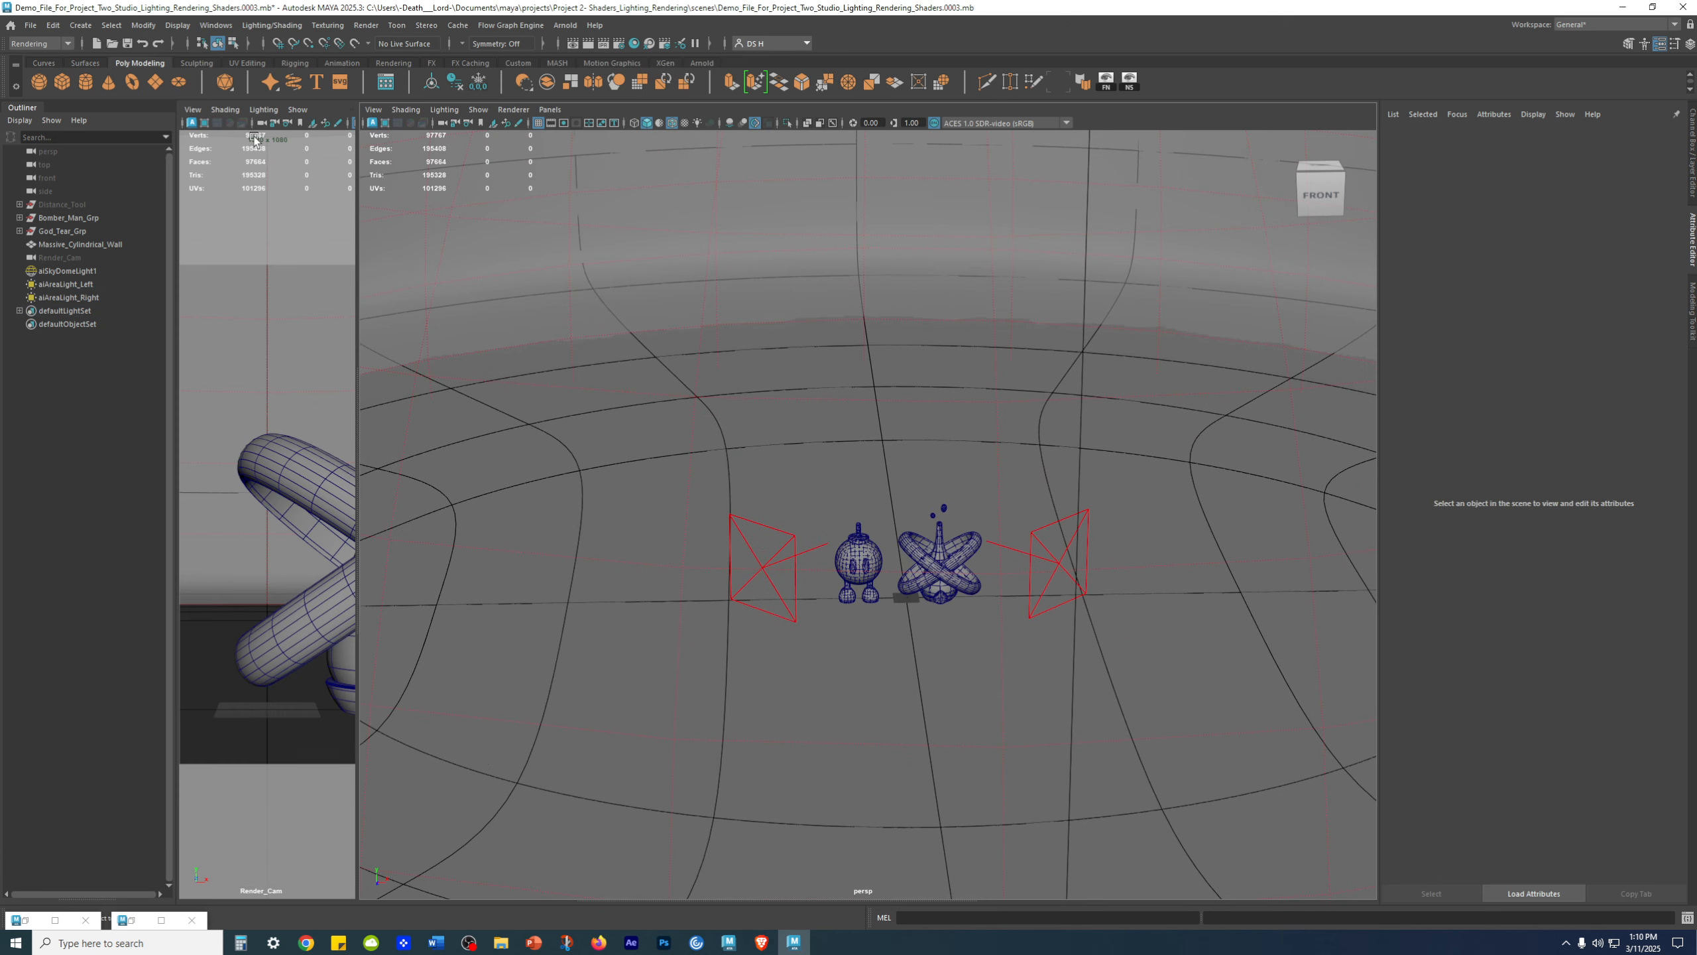
left_click(565, 24)
mouse_move(588, 109)
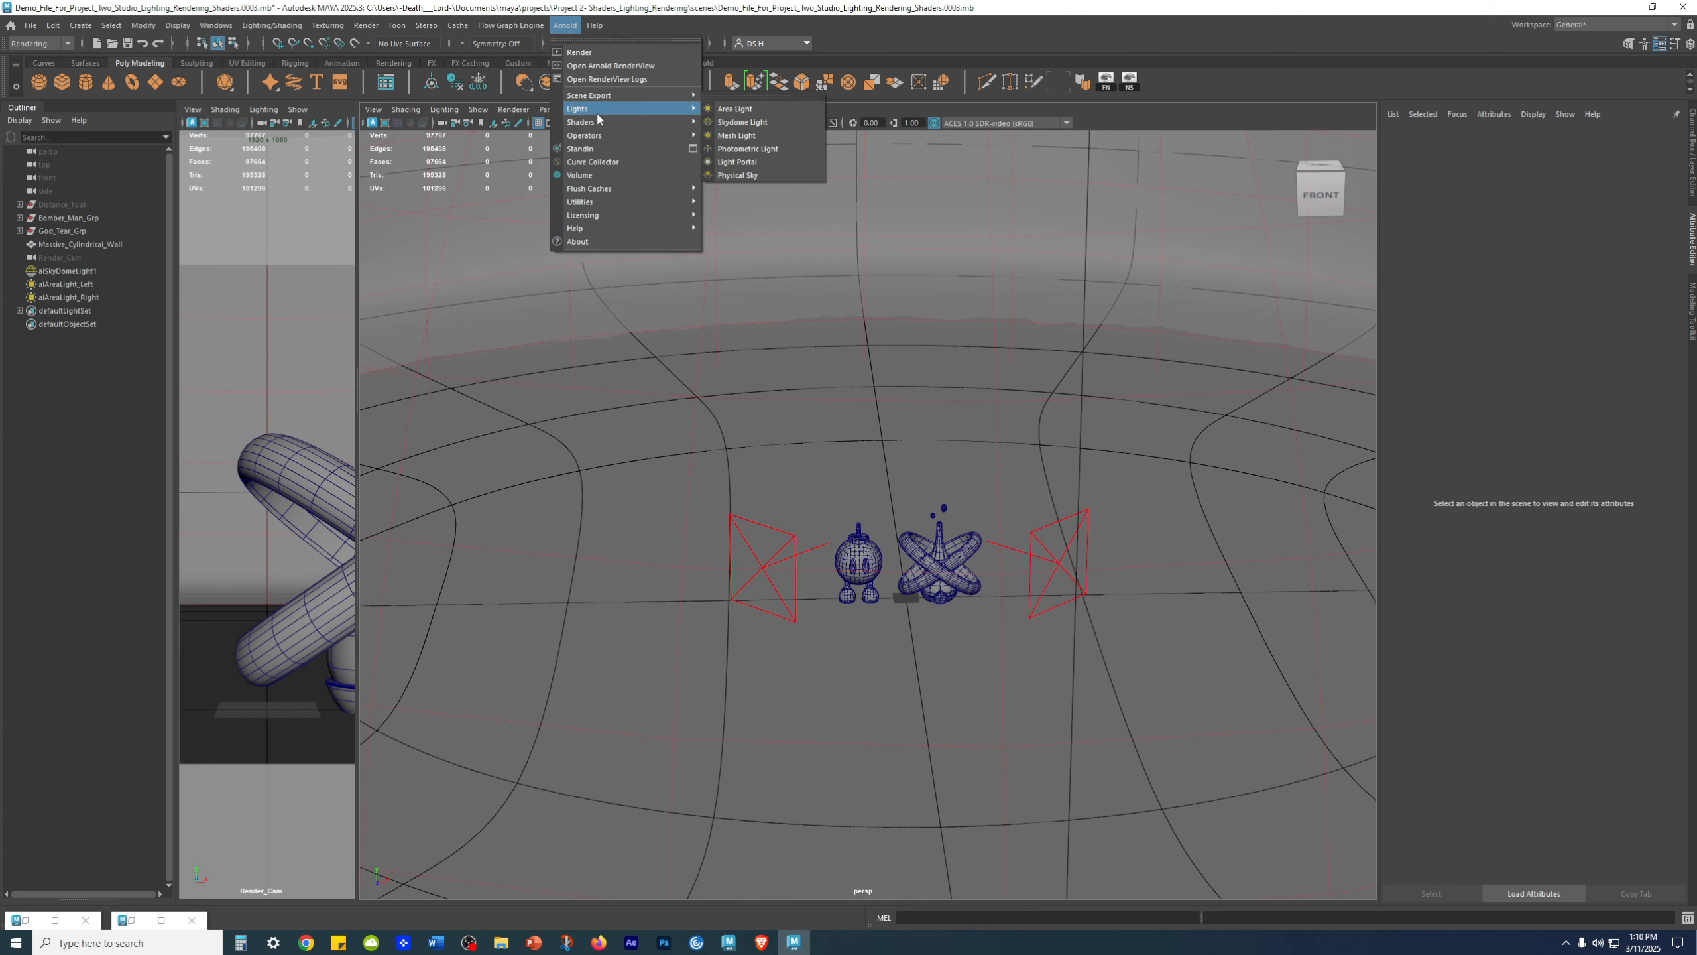
left_click(732, 109)
middle_click_drag(935, 519, 911, 454, "alt")
scroll(911, 454, "up", 3)
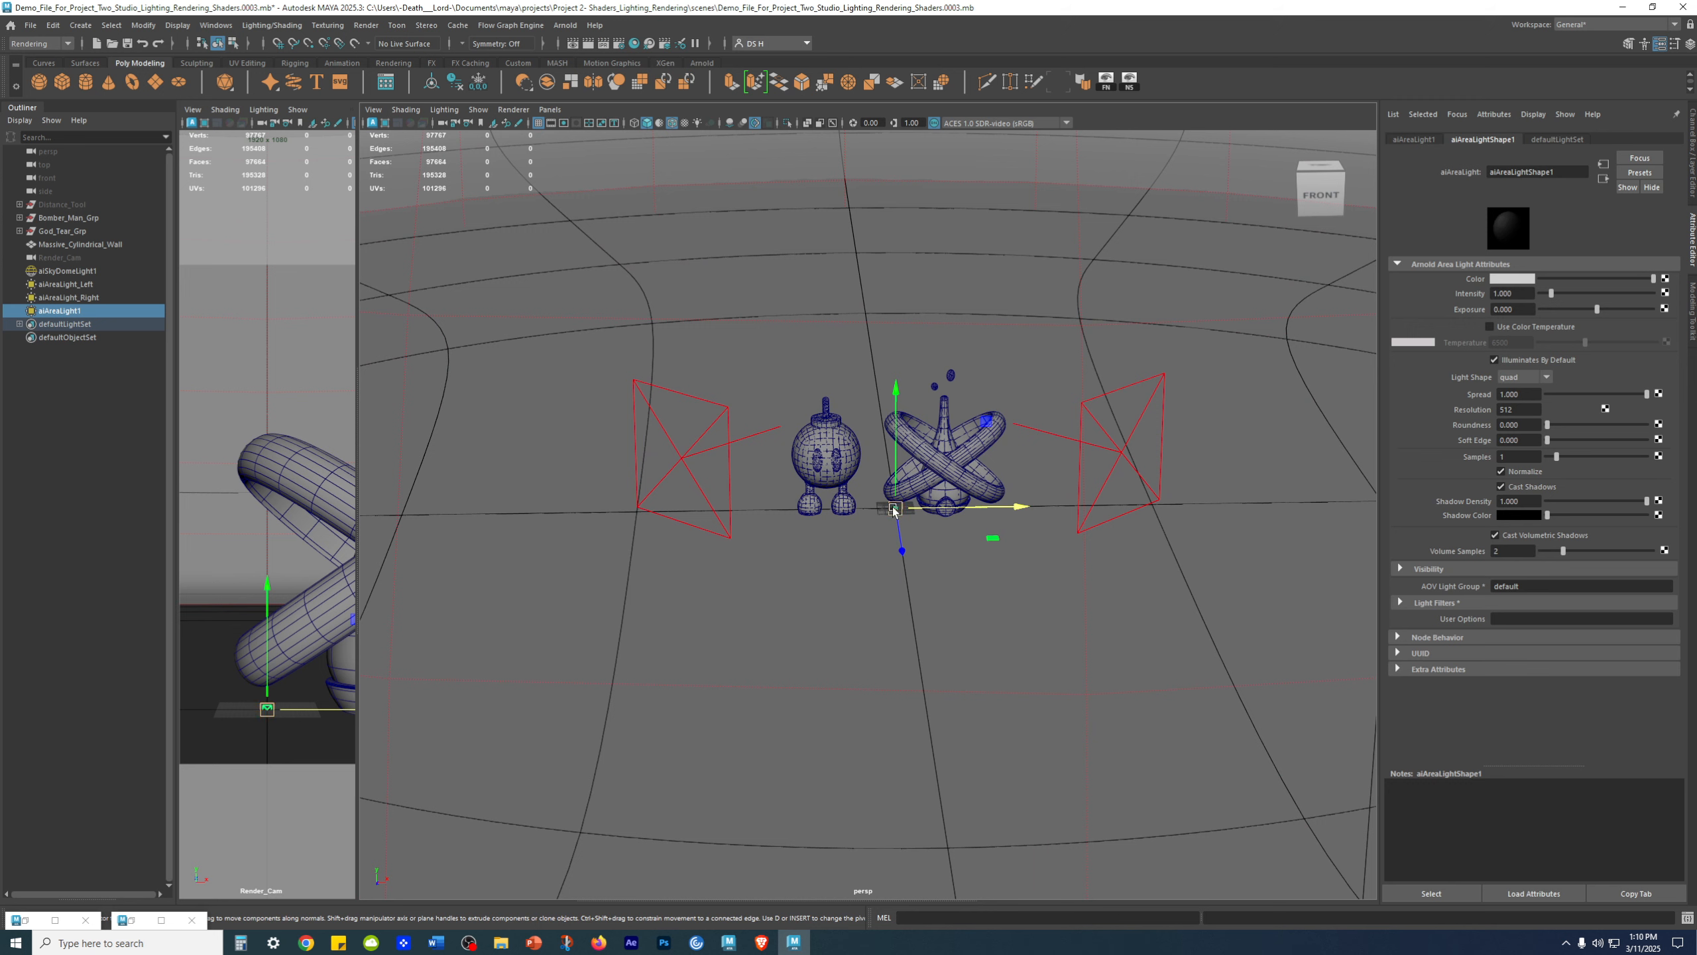
- Rename the new area light as aiAreaLight_Bounce_Light
double_click(139, 309)
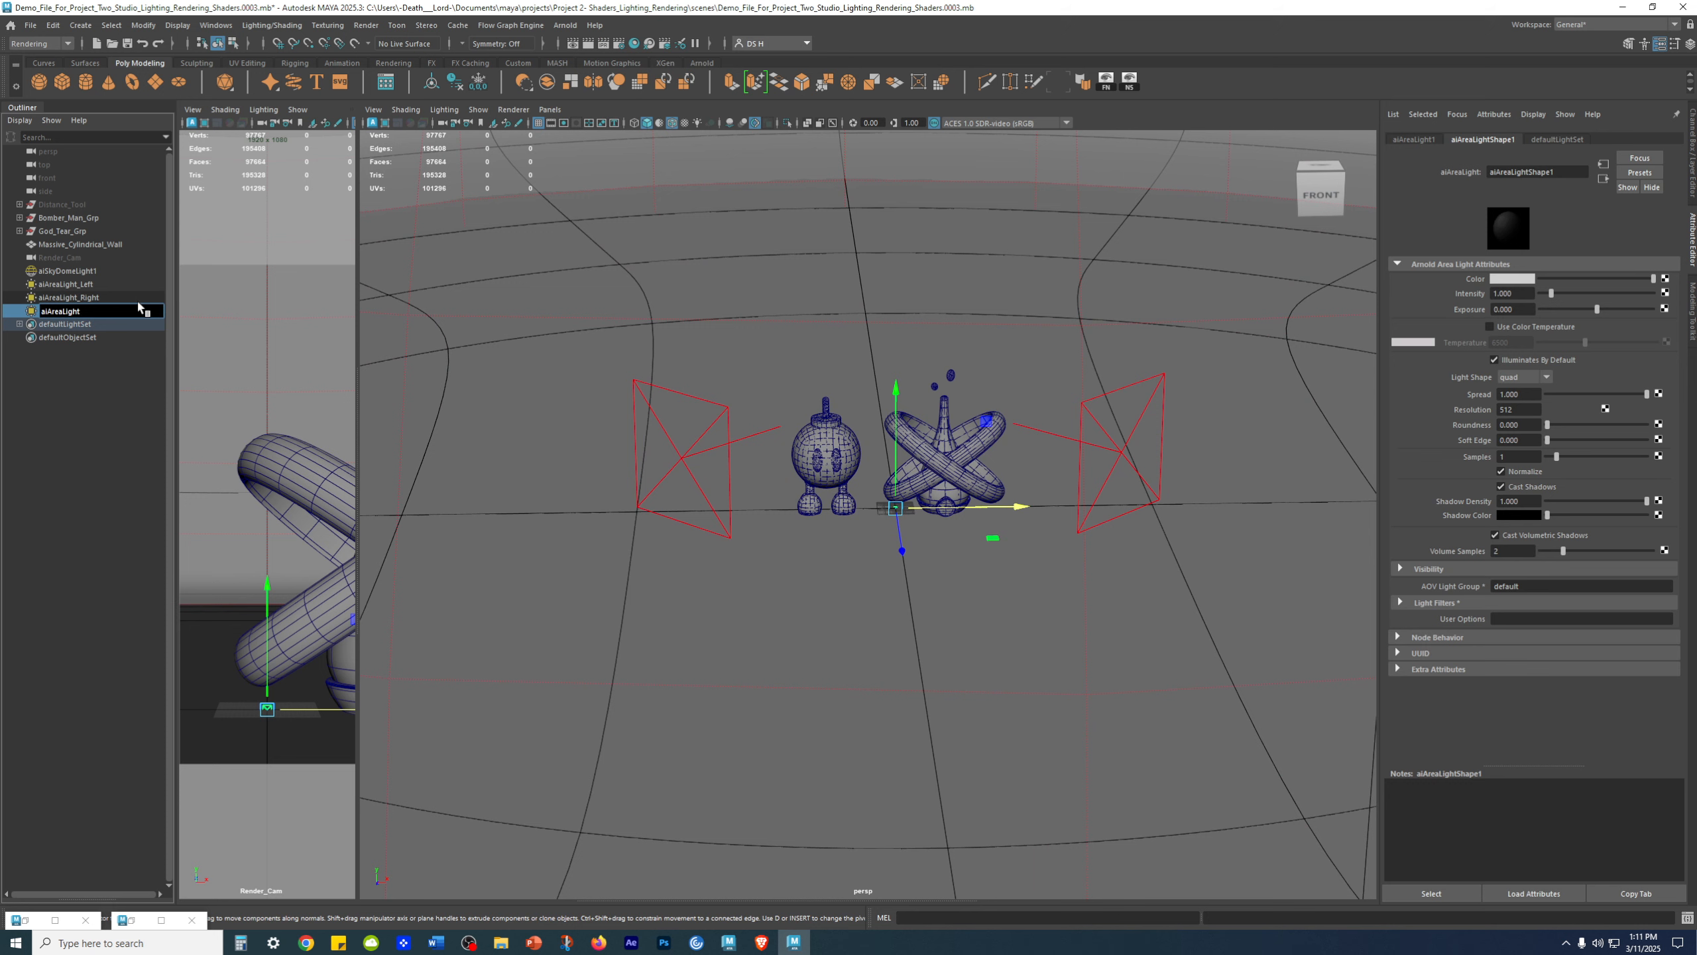
type("nce Light")
key("Return")
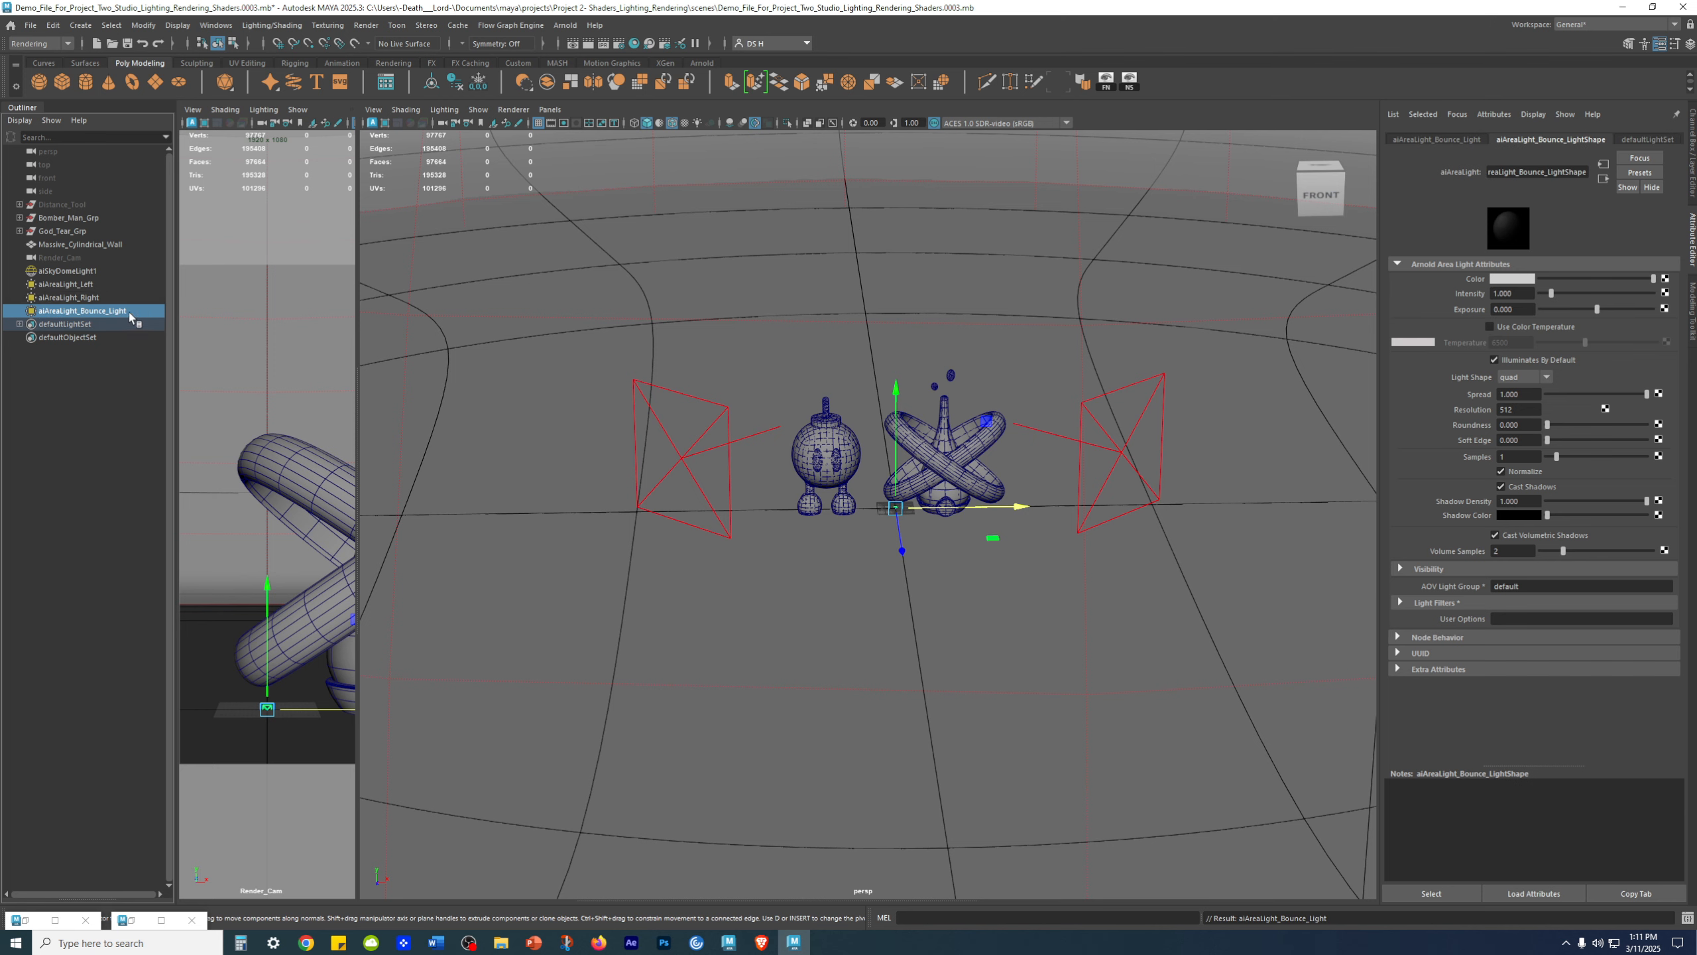
- Enlarge the bounce light, place it facing upward beneath the floor under the characters, and save the scene
scroll(882, 461, "up", 2)
key("r")
left_click_drag(890, 503, 813, 591)
left_click_drag(902, 443, 912, 488, "alt")
key("e")
key("w")
right_click_drag(913, 488, 976, 562, "alt")
middle_click_drag(875, 554, 856, 421, "alt")
mouse_move(856, 419)
left_mouse_down("alt")
mouse_move(865, 392)
mouse_move(898, 425)
mouse_move(898, 396)
mouse_move(894, 494)
mouse_move(948, 490)
mouse_move(984, 518)
mouse_move(923, 501)
left_mouse_up("alt")
key("ctrl+s")
key("alt+5")
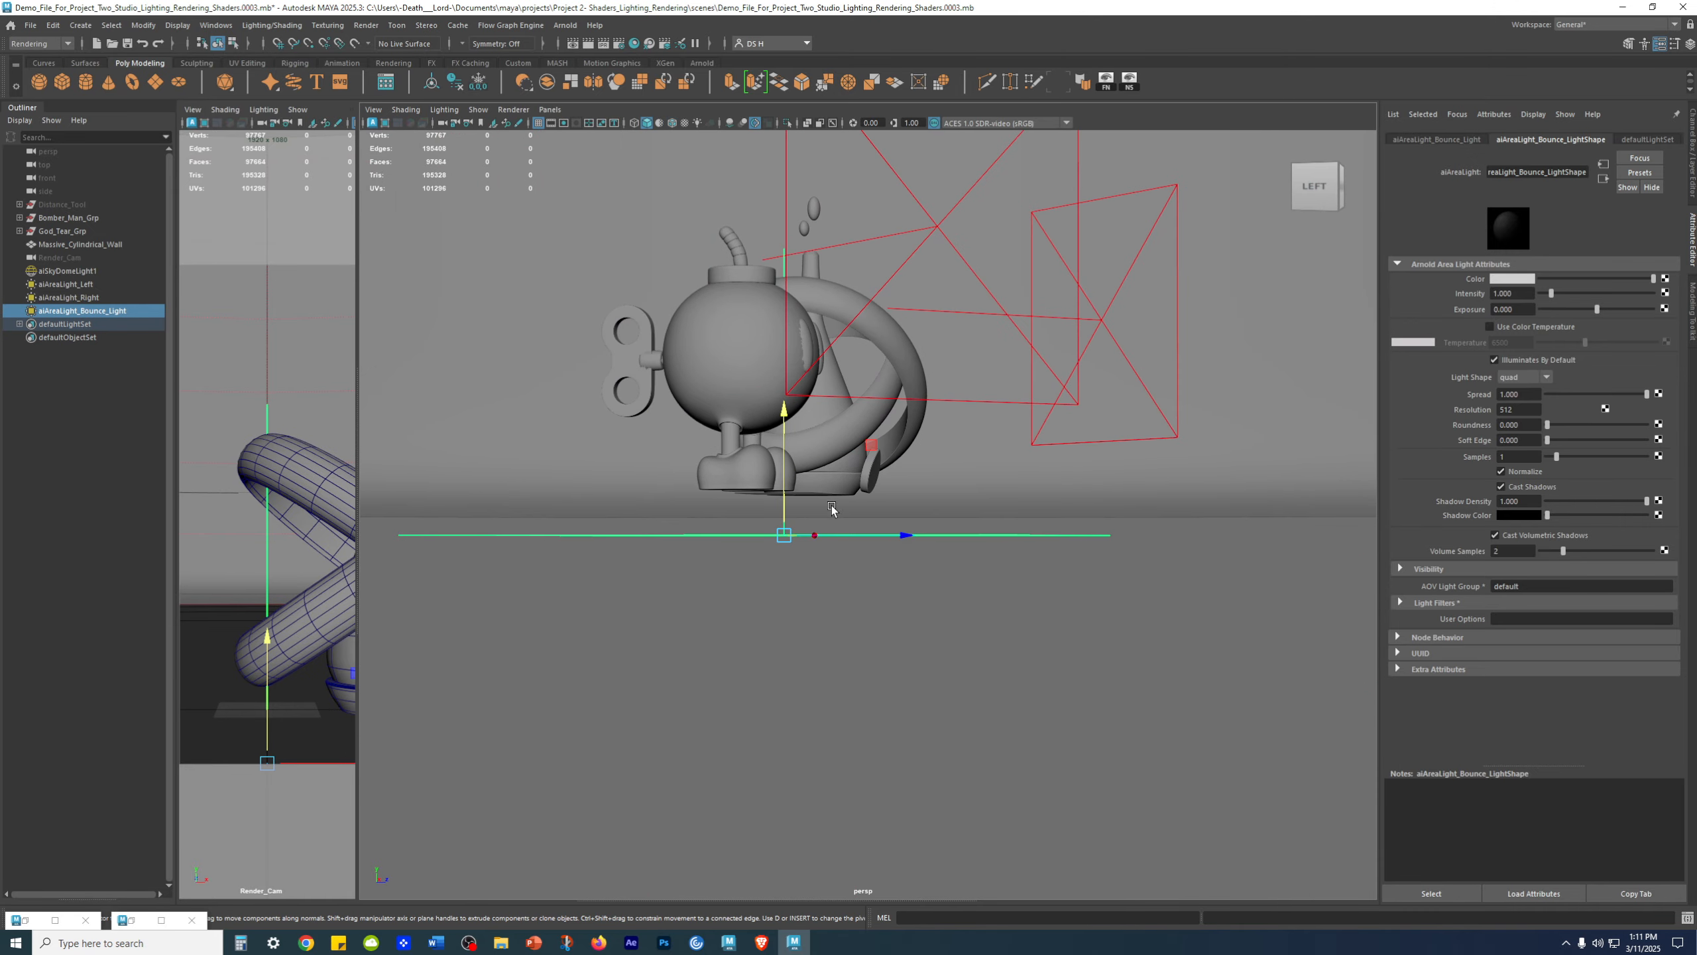
- Try moving the bounce light, undo that move and save the scene
left_click_drag(787, 446, 719, 507)
key("ctrl+z")
right_click_drag(719, 506, 774, 508, "alt")
left_click_drag(773, 508, 1065, 504, "alt")
key("ctrl+s")
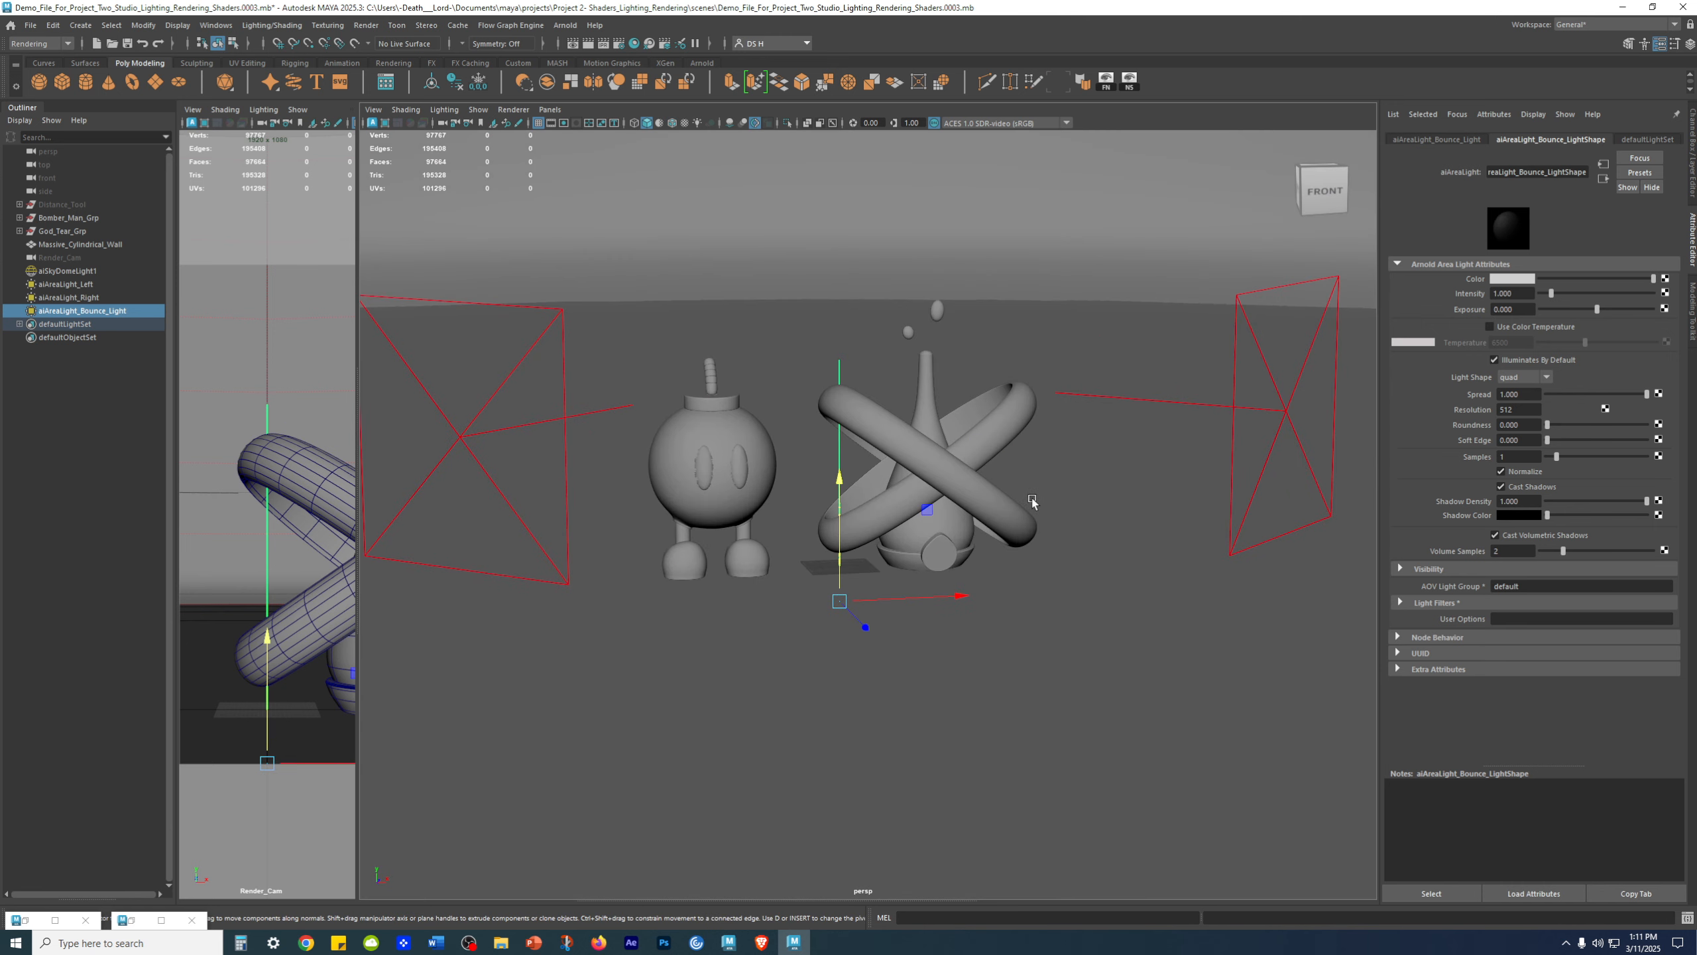
right_click_drag(1112, 420, 423, 397, "alt")
right_click_drag(977, 347, 1180, 365, "alt")
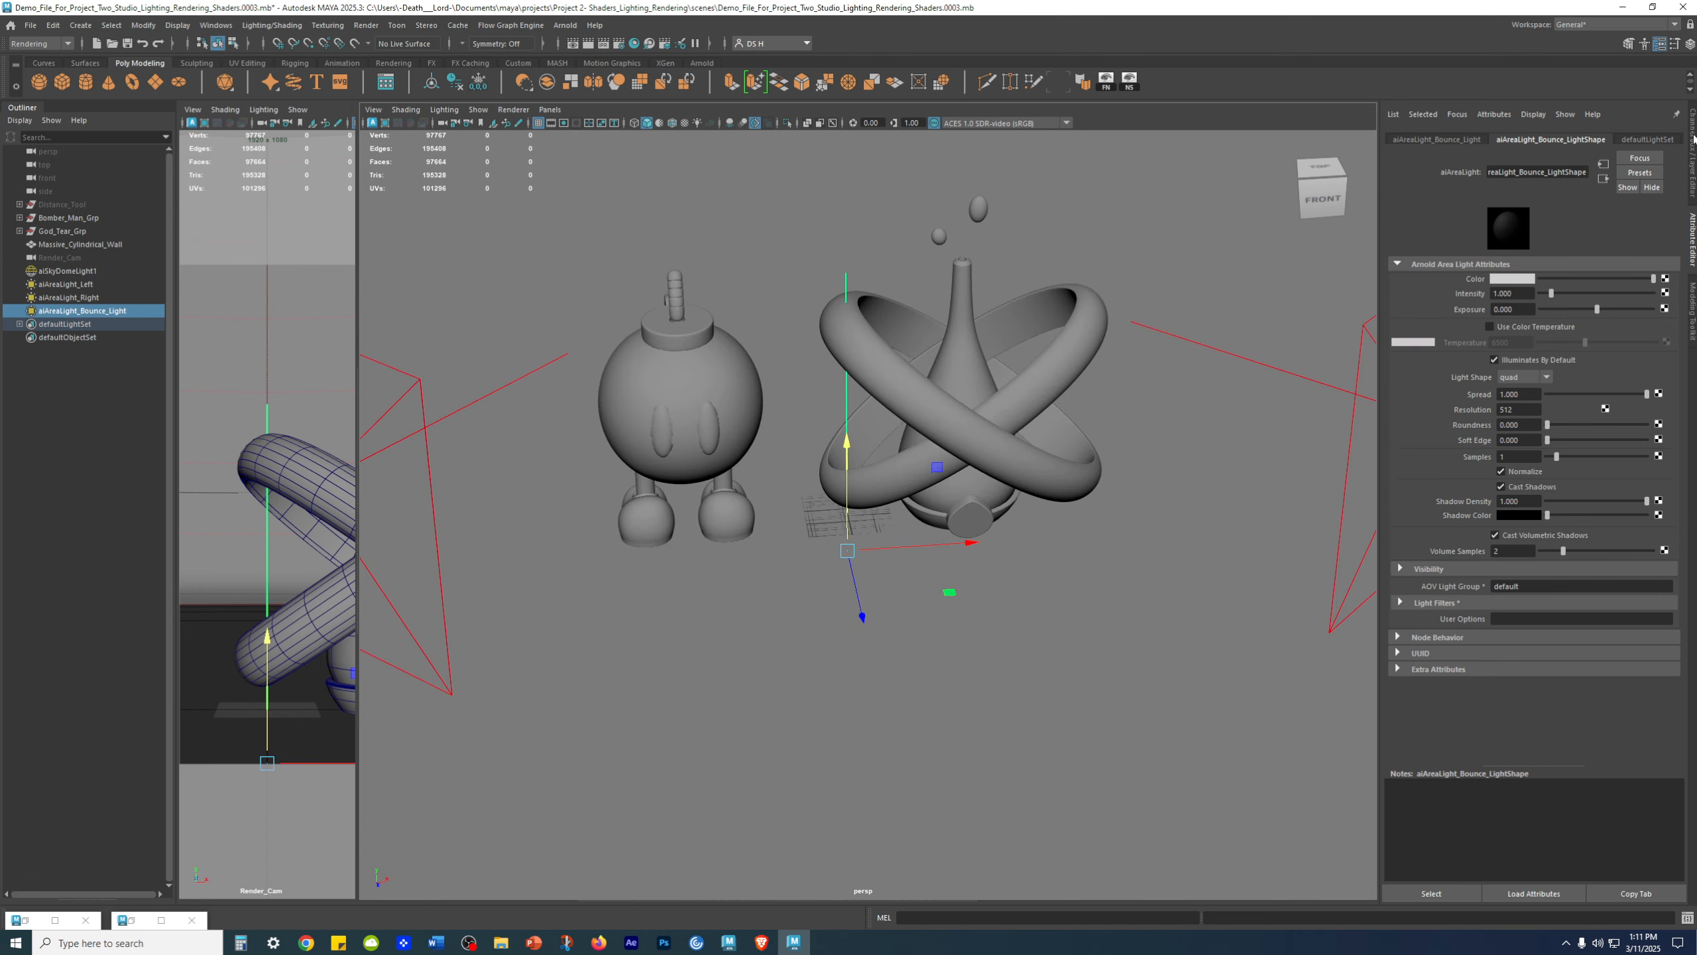
- Set the bounce light's Exposure to 6
left_click(1512, 309)
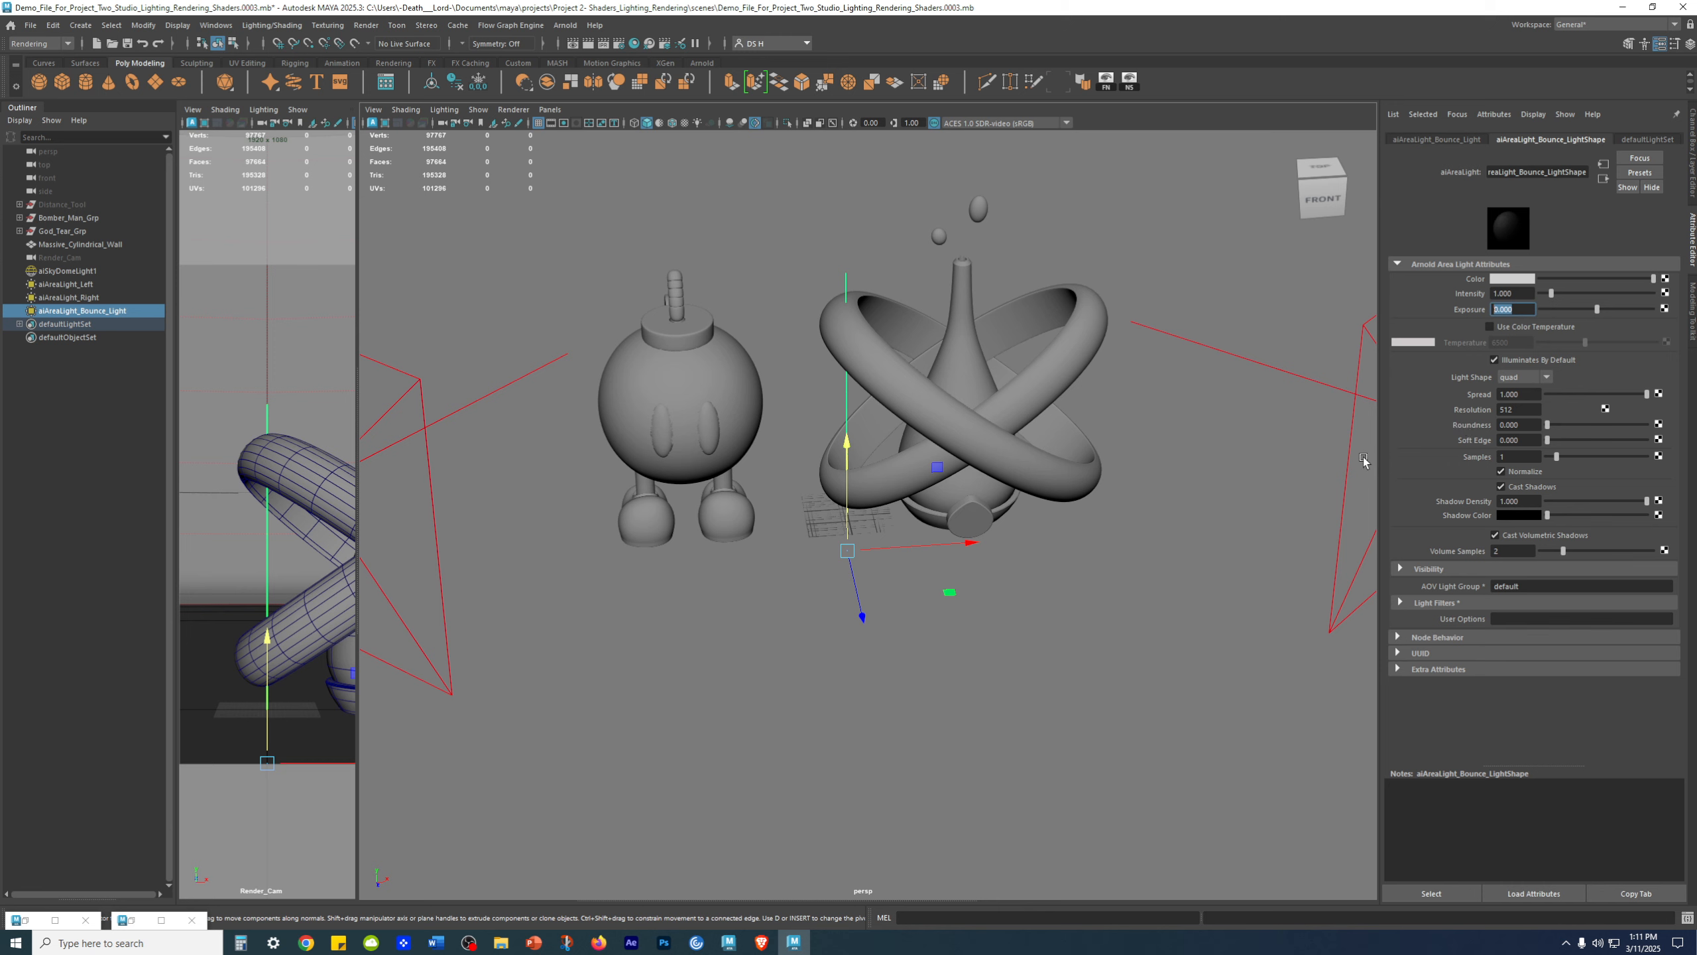
type("6")
key("Return")
left_click_drag(734, 660, 747, 629, "alt")
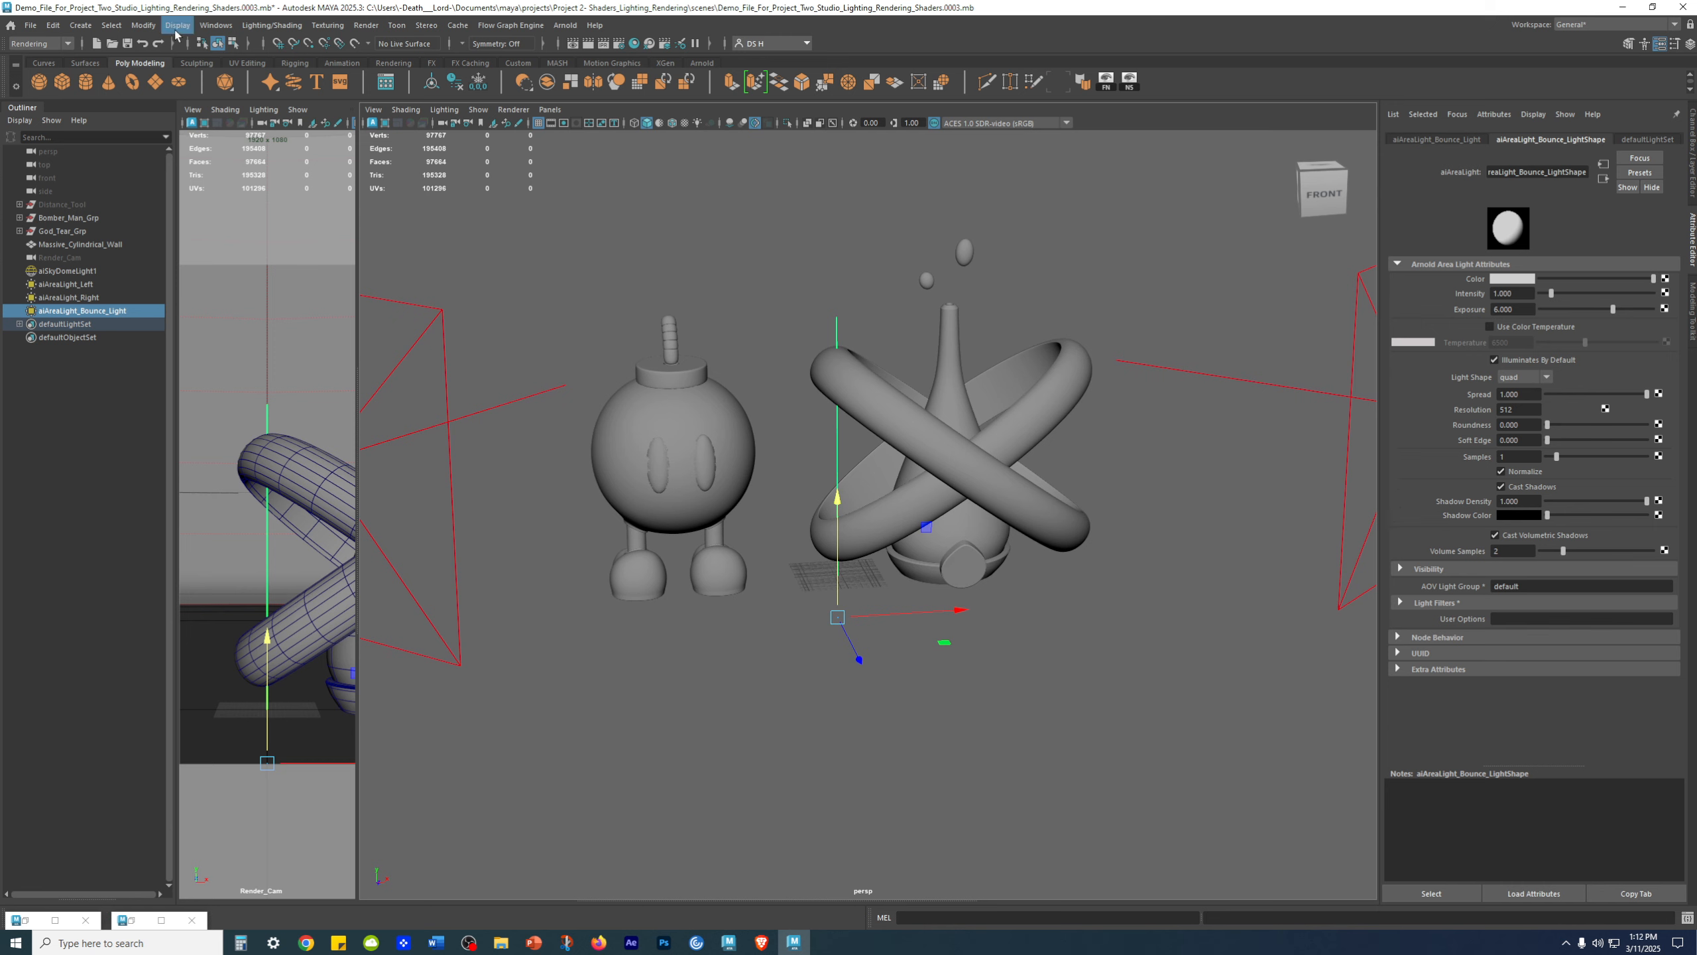
- Open the light-centric light linking editor and enlarge its window to show all lights and illuminated objects
left_click(217, 28)
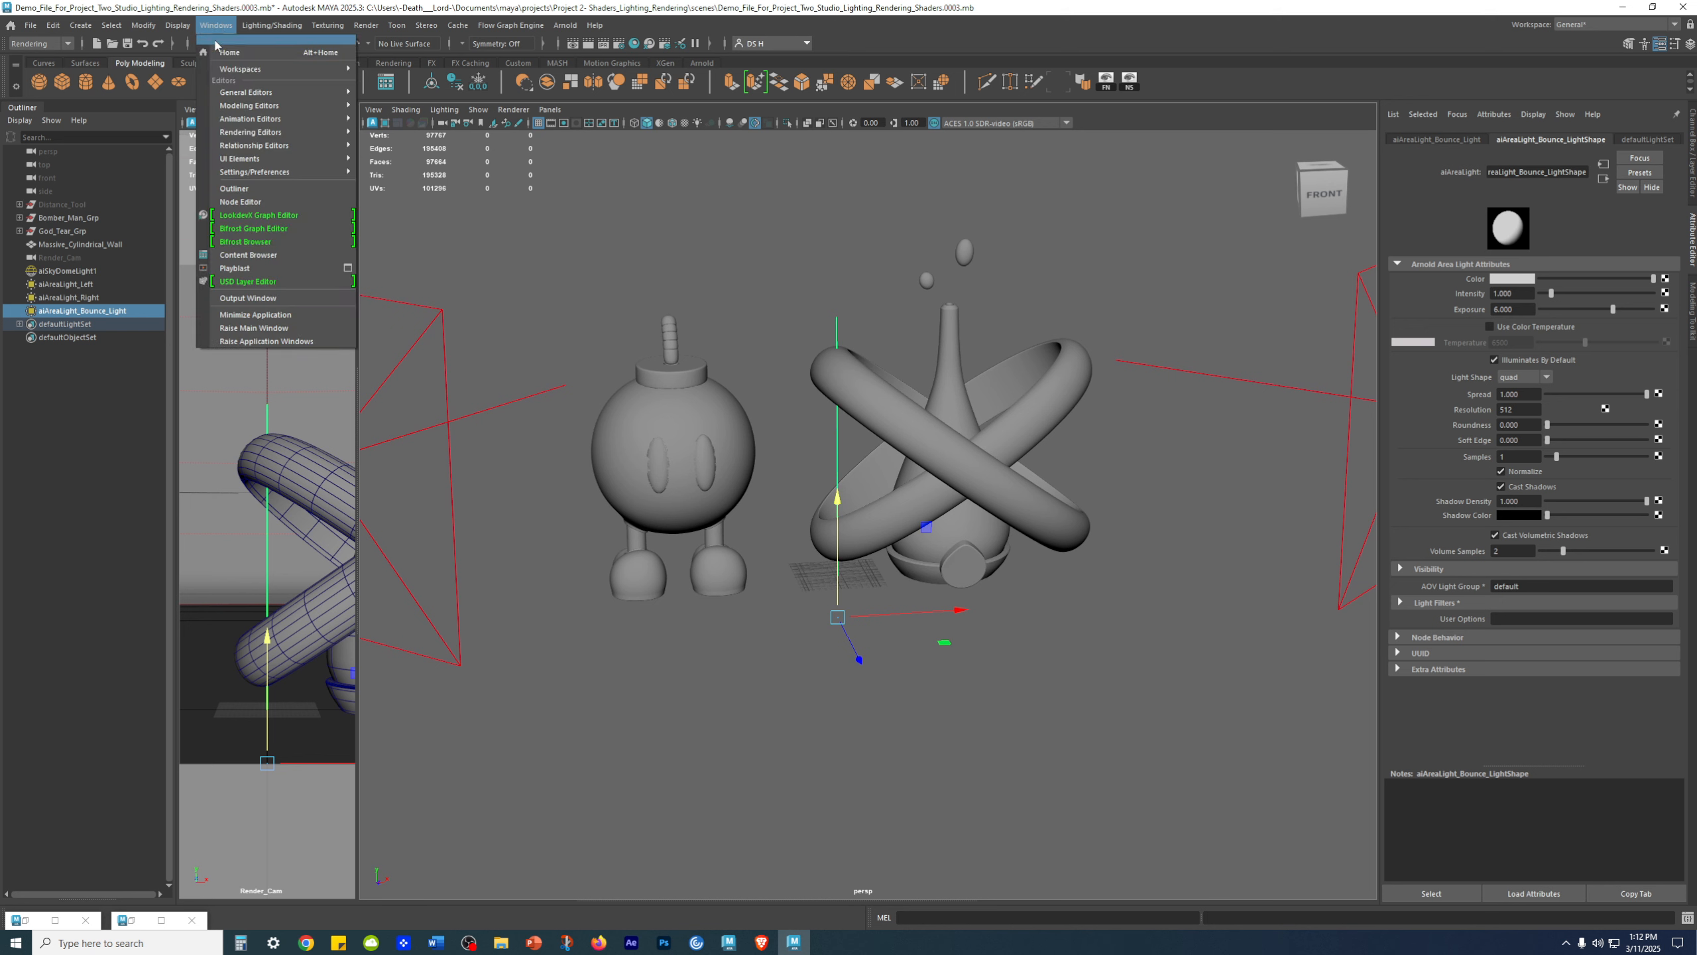
mouse_move(261, 147)
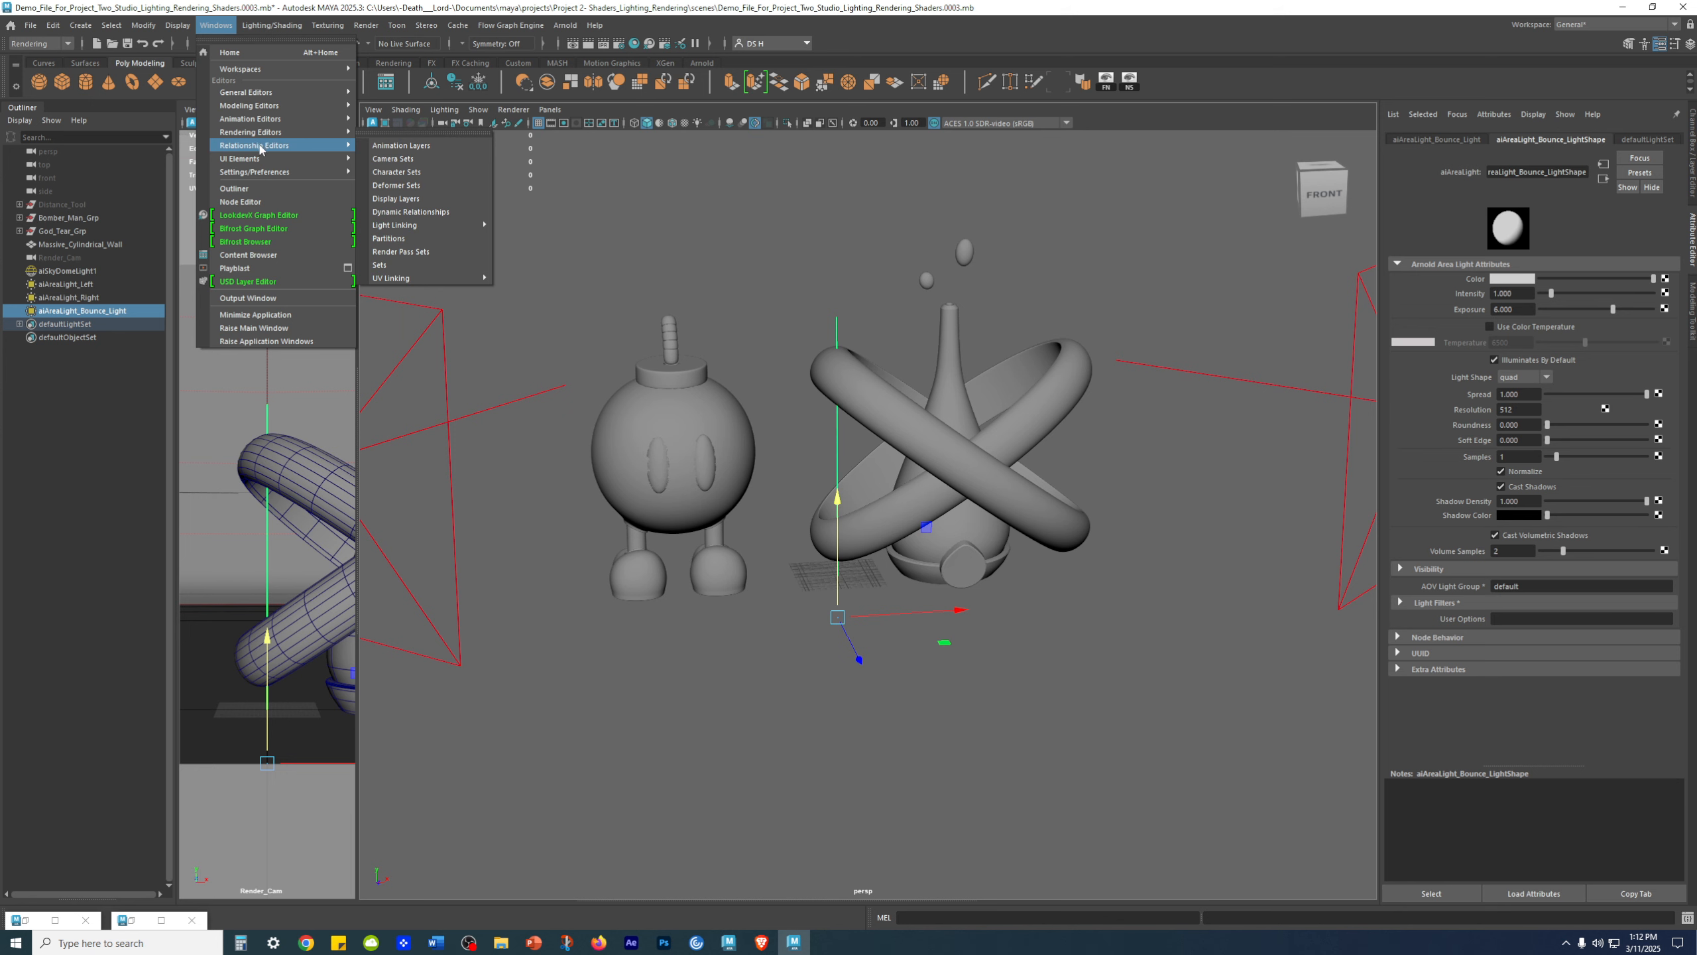
mouse_move(409, 225)
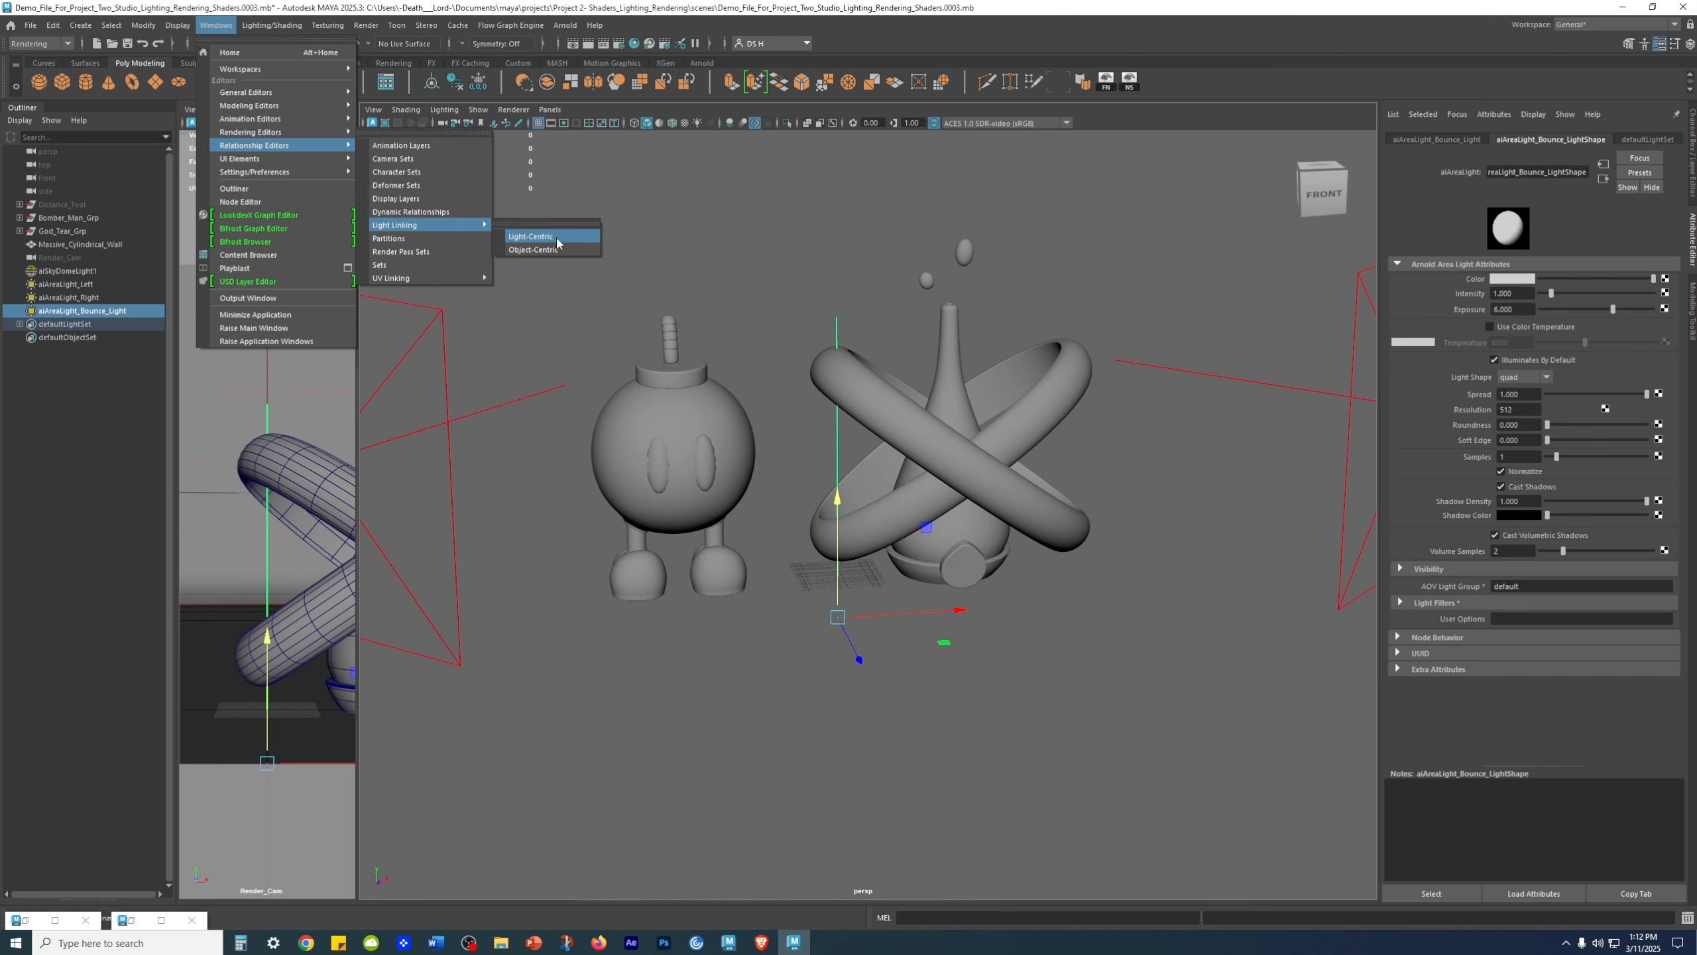
left_click(555, 241)
left_click_drag(366, 123, 493, 124)
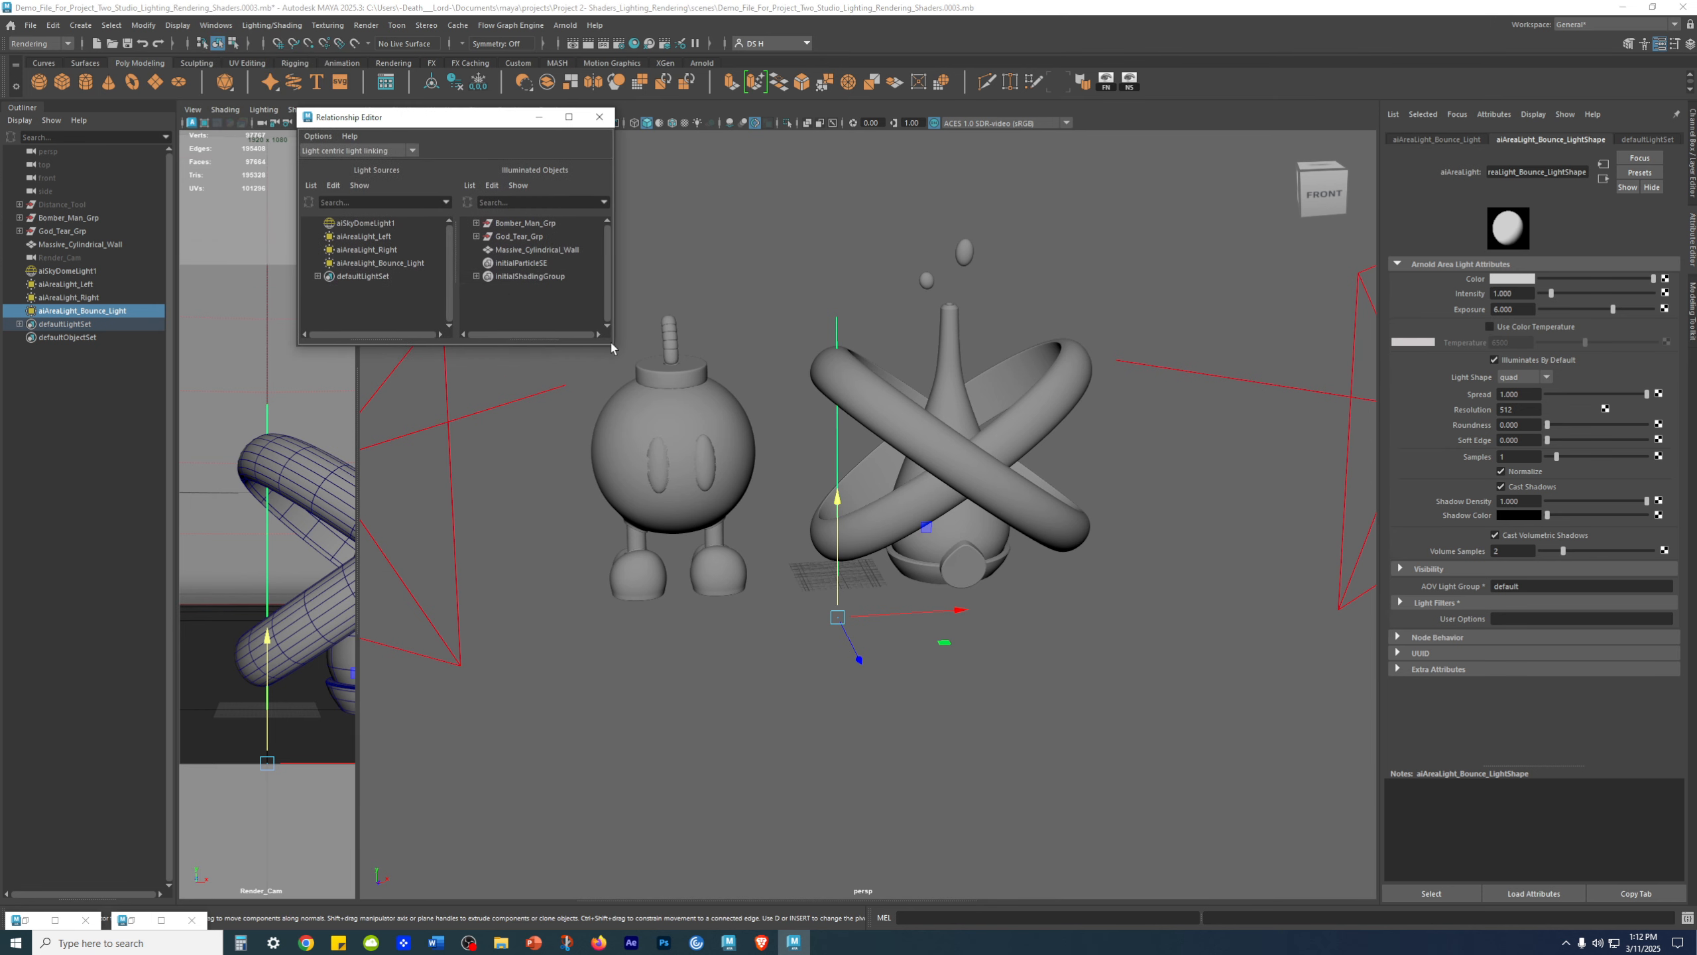
left_click_drag(613, 350, 730, 600)
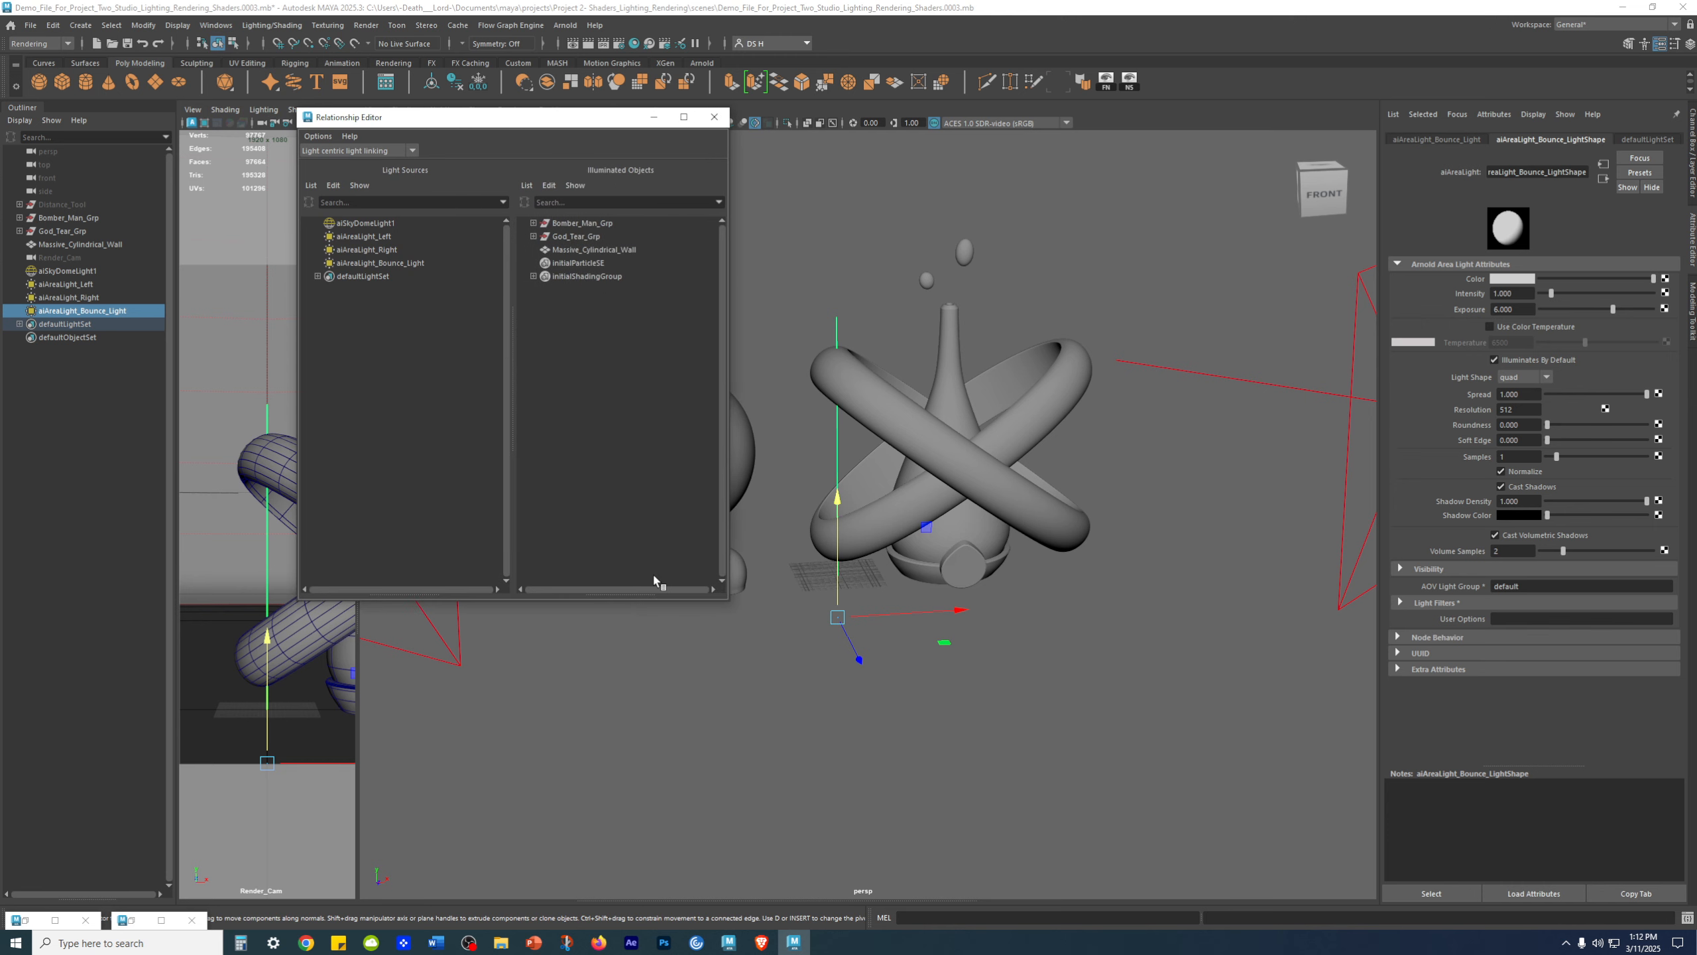
- Unlink Massive_Cylindrical_Wall from aiAreaLight_Bounce_Light, then reselect the light to check its links
left_click(395, 264)
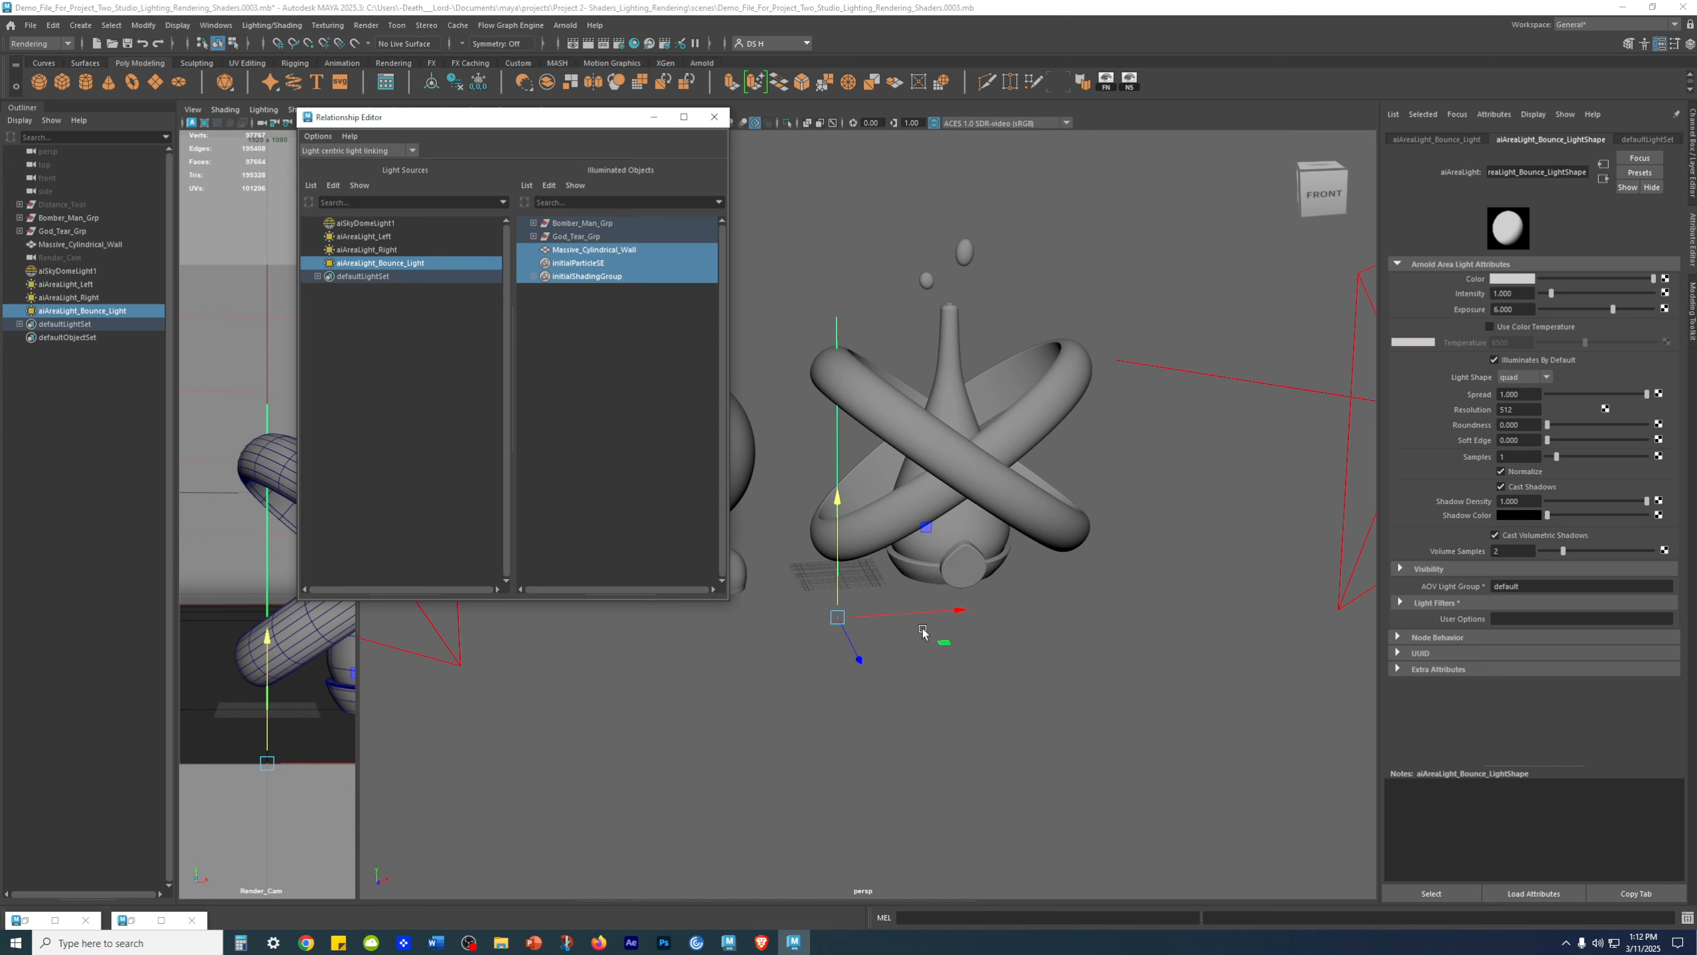
middle_click_drag(1026, 508, 1151, 446, "alt")
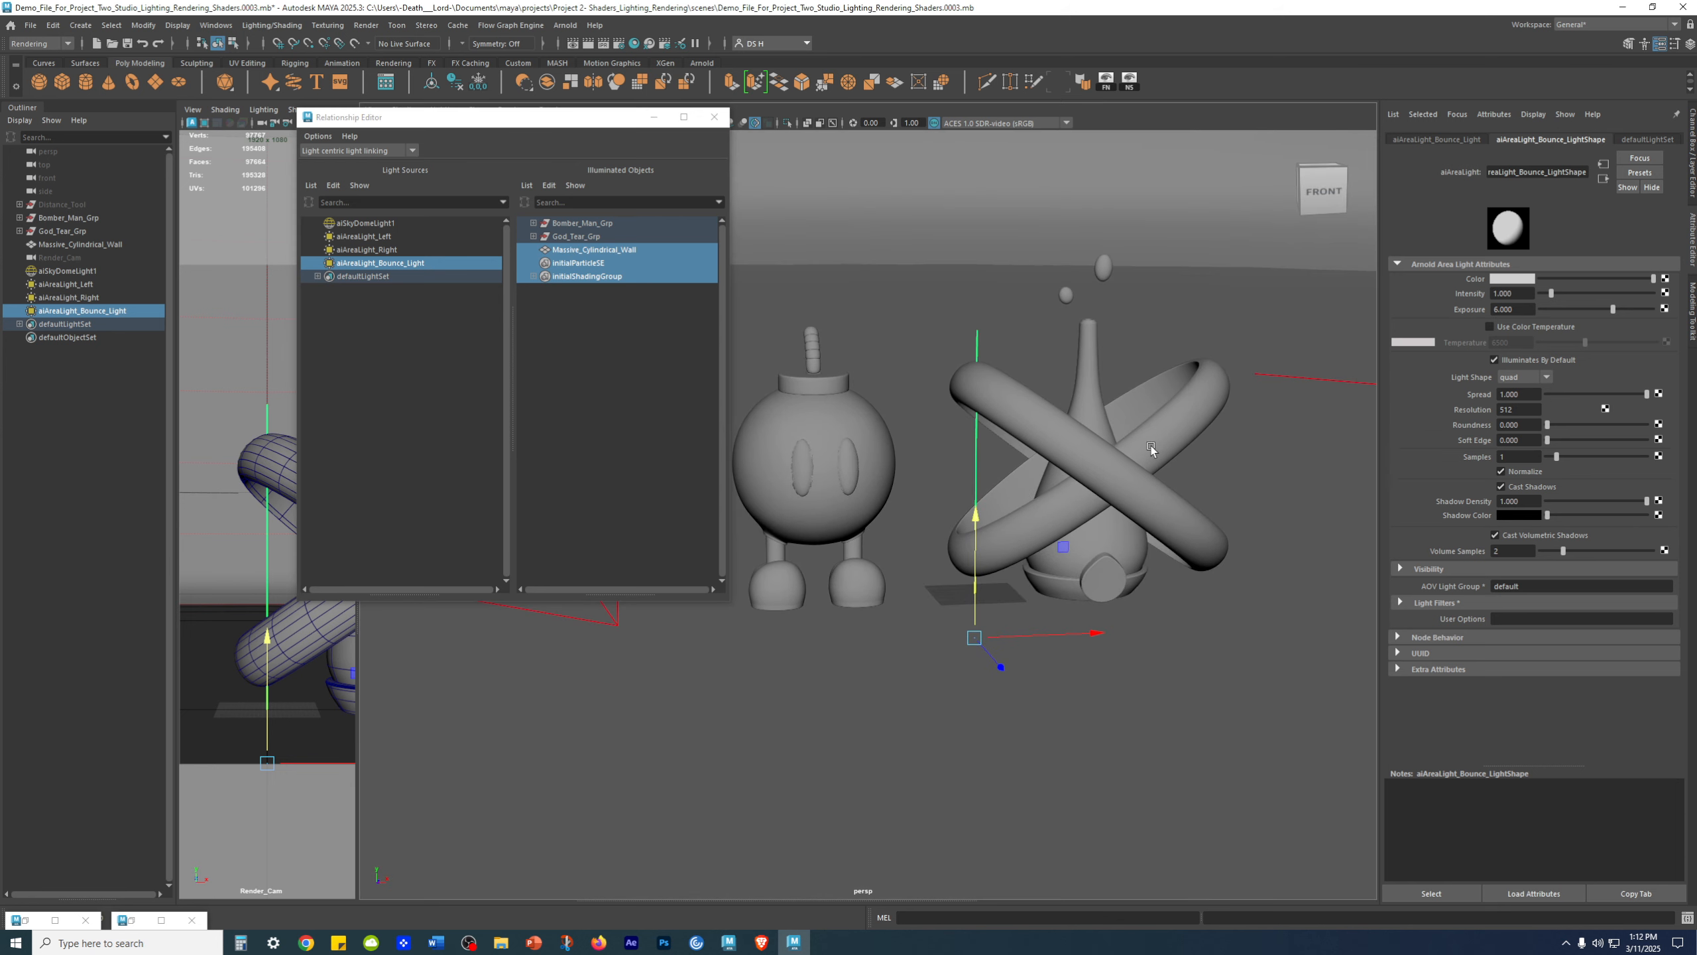
left_click(608, 253)
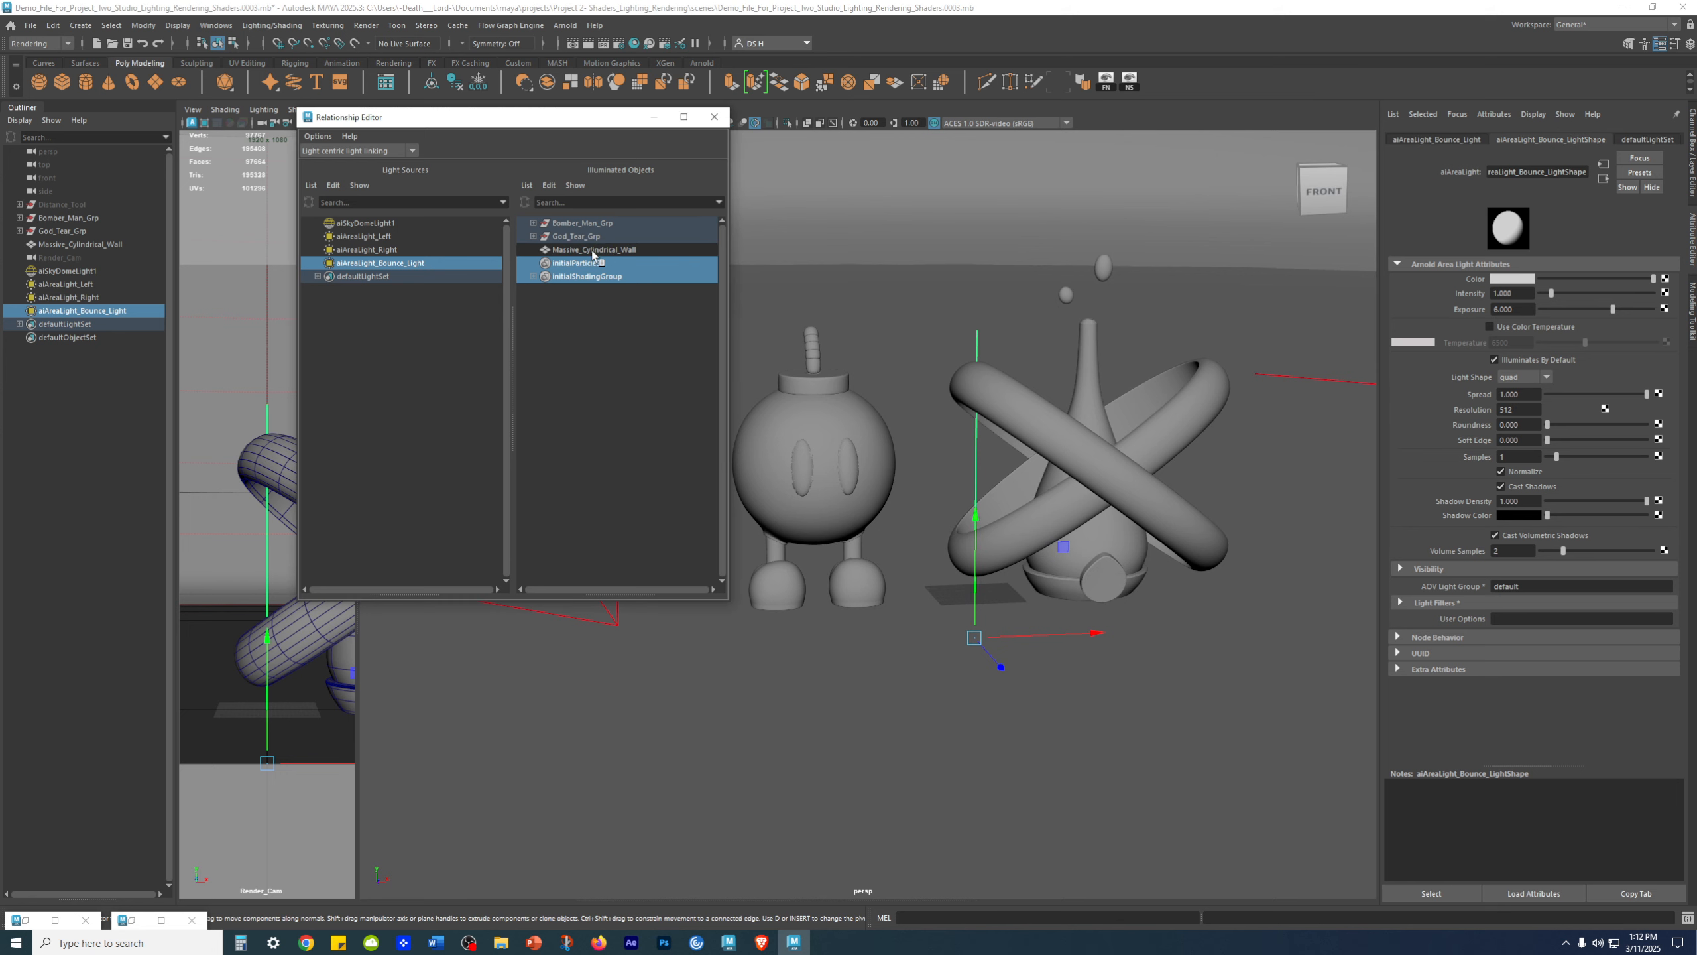
left_click(416, 538)
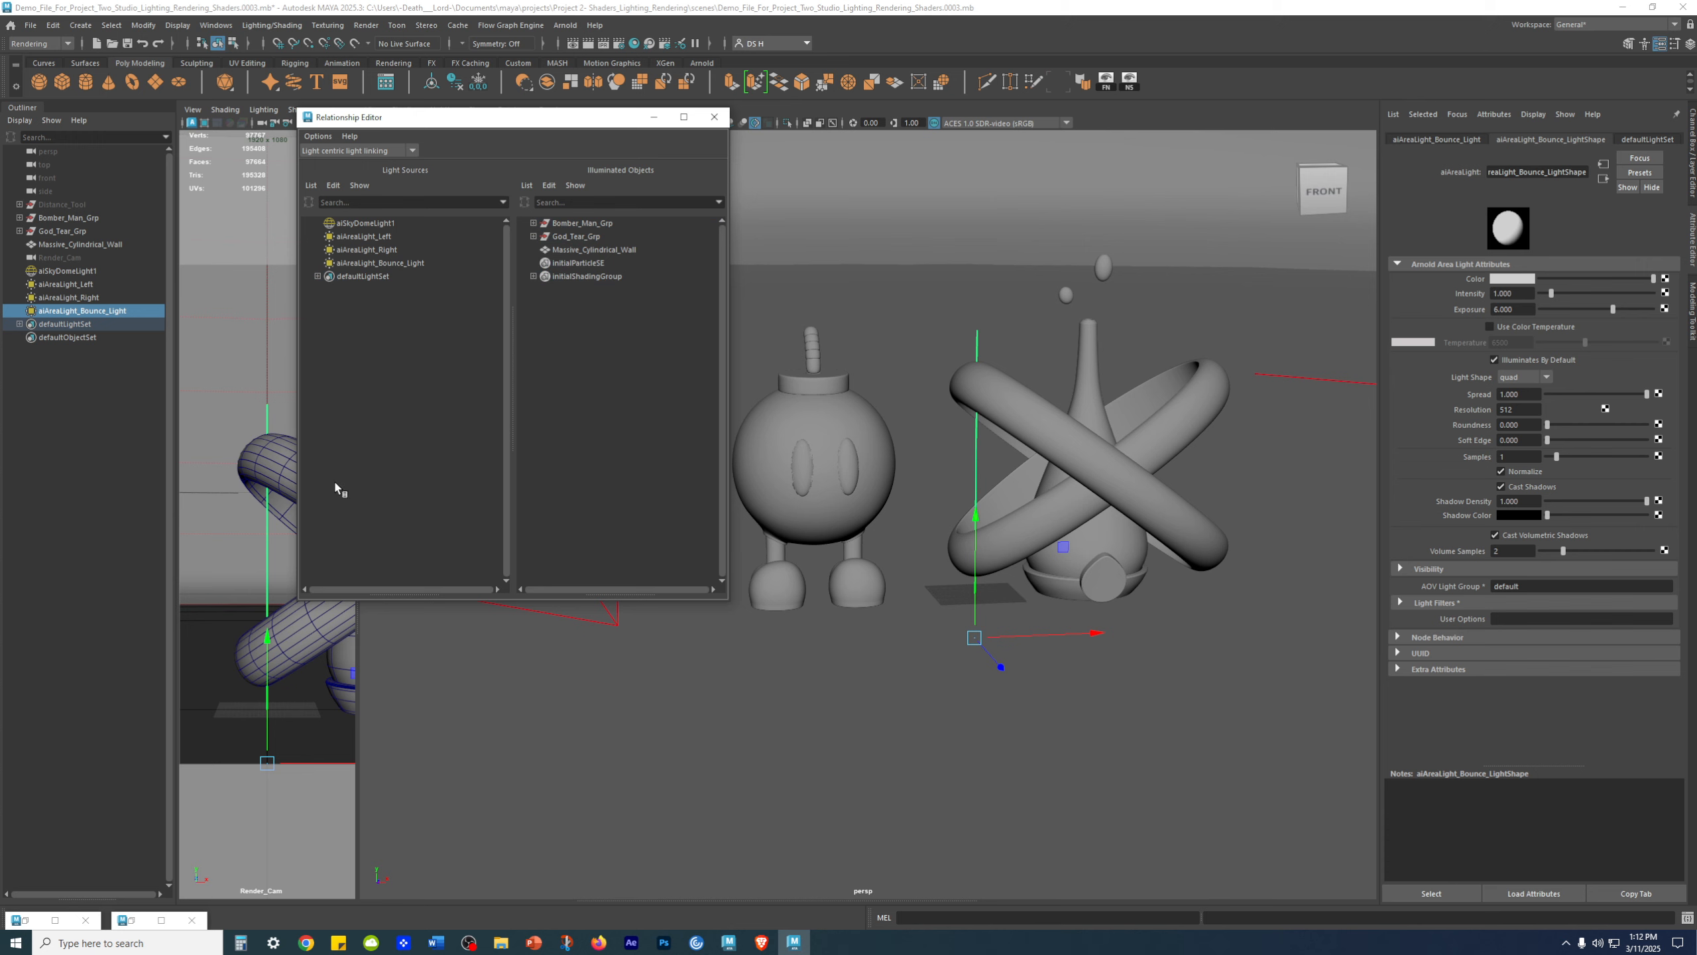
left_click(397, 265)
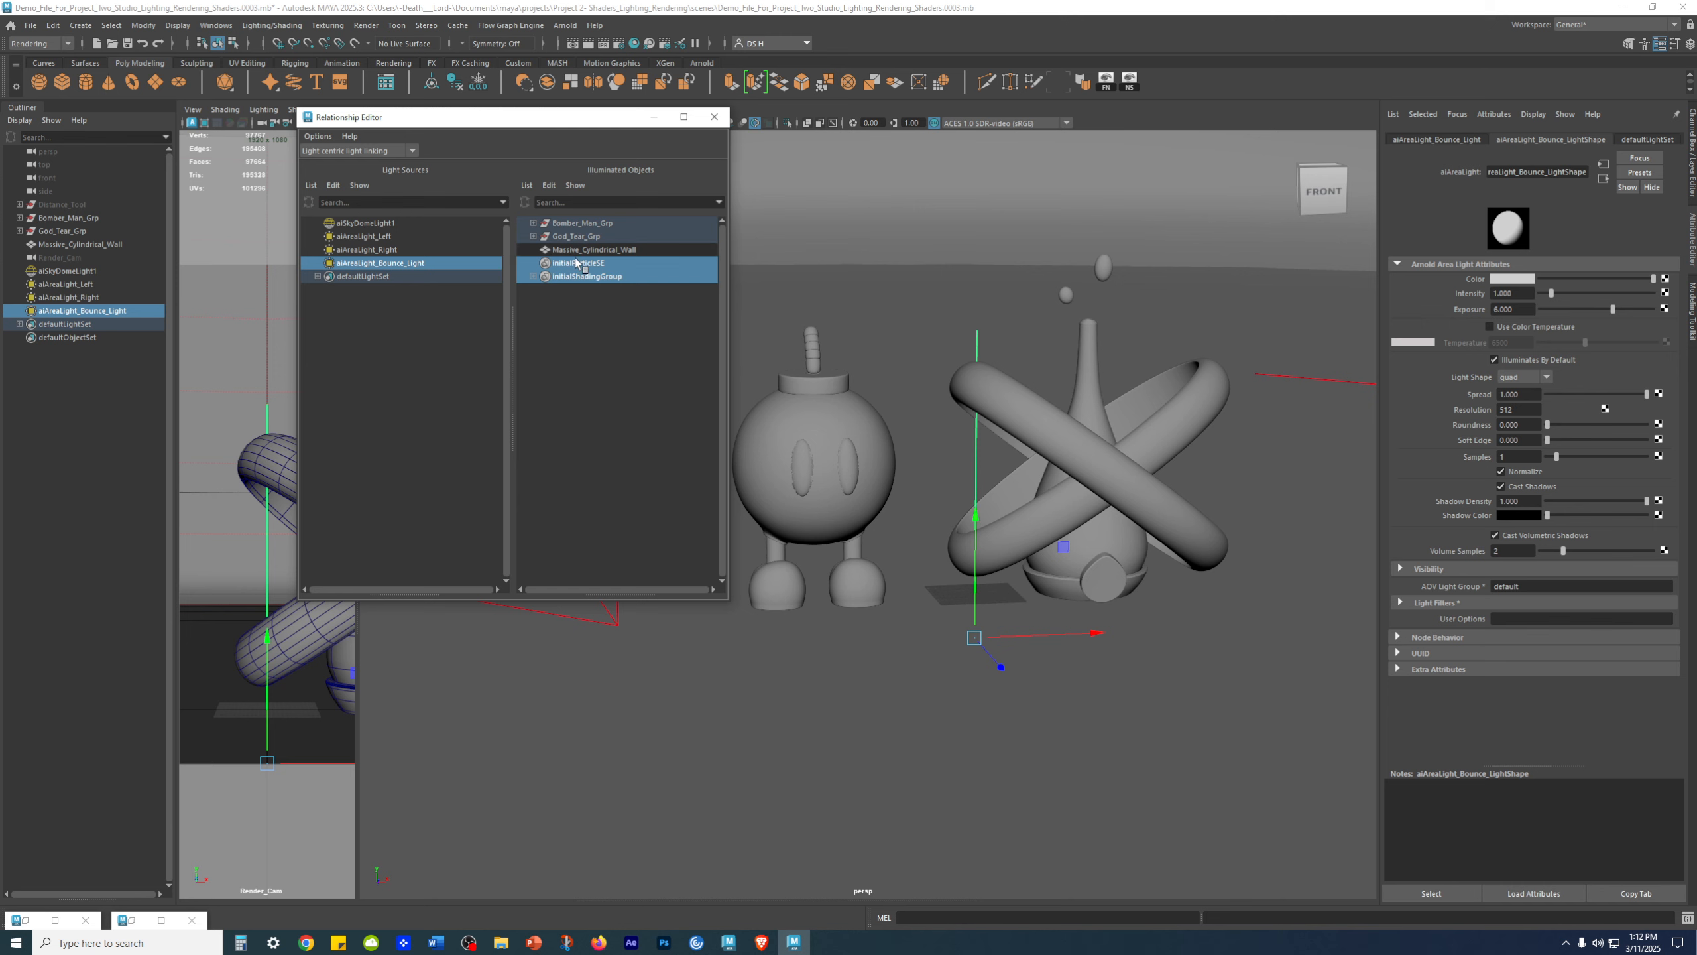
- Expand both character groups, link the bounce light only to all Bomber_Man and God_Tear meshes, and close the editor
left_click(533, 236)
left_click(533, 223)
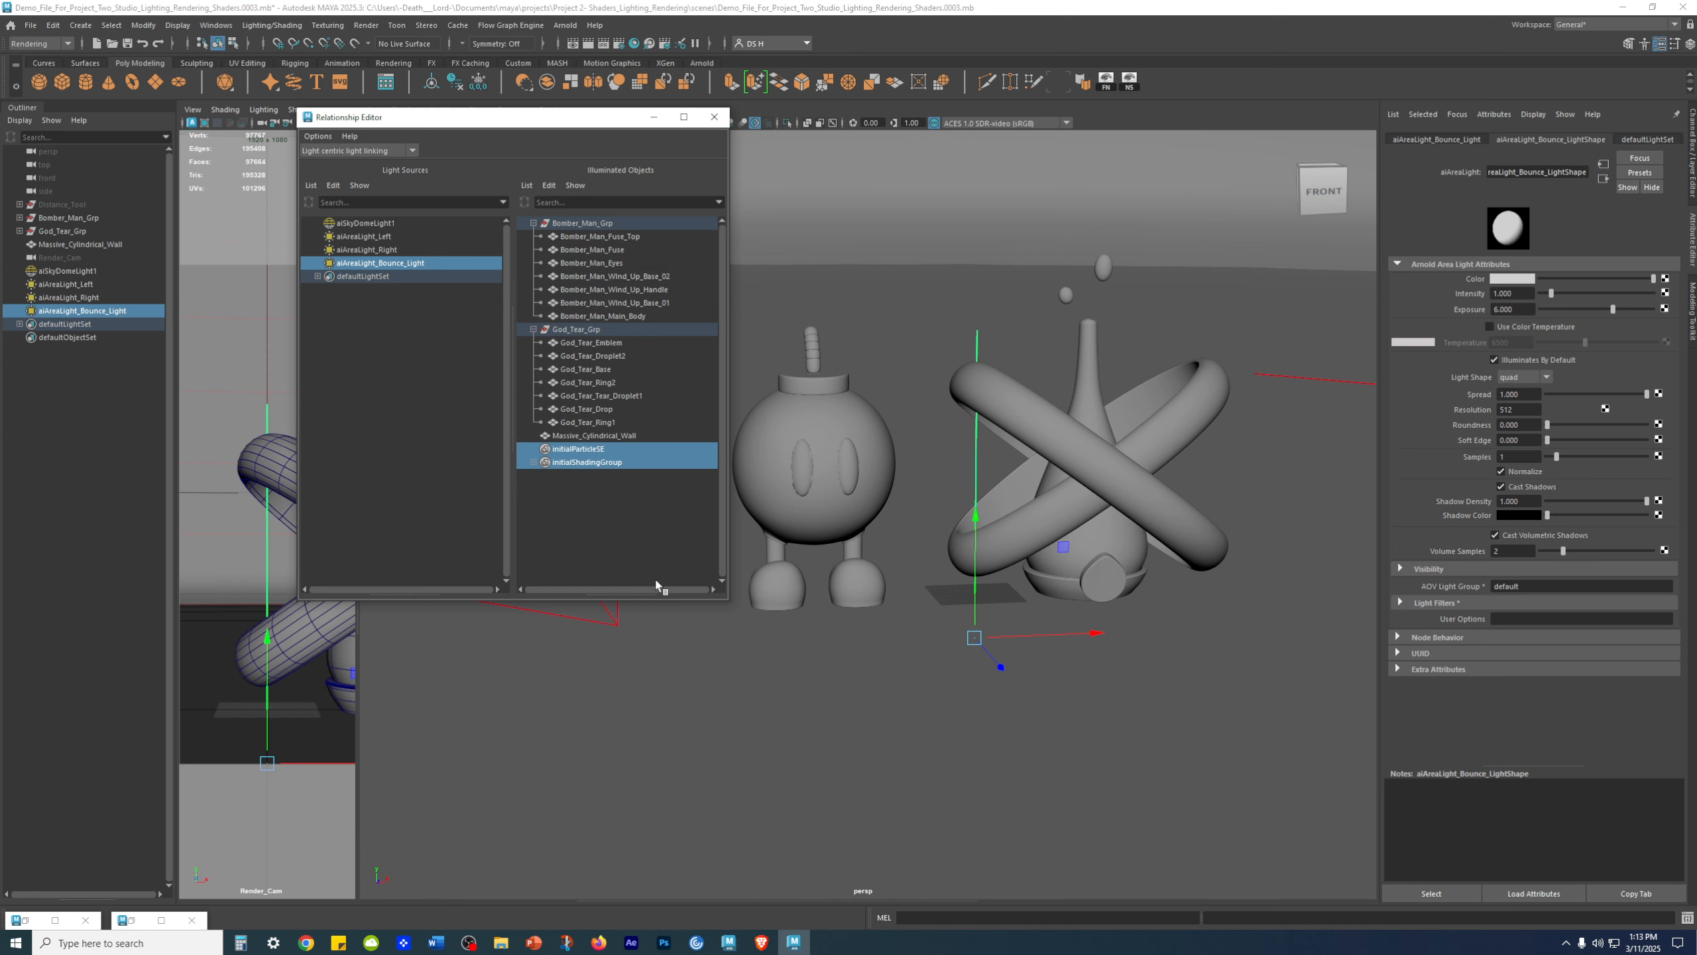
left_click(635, 557)
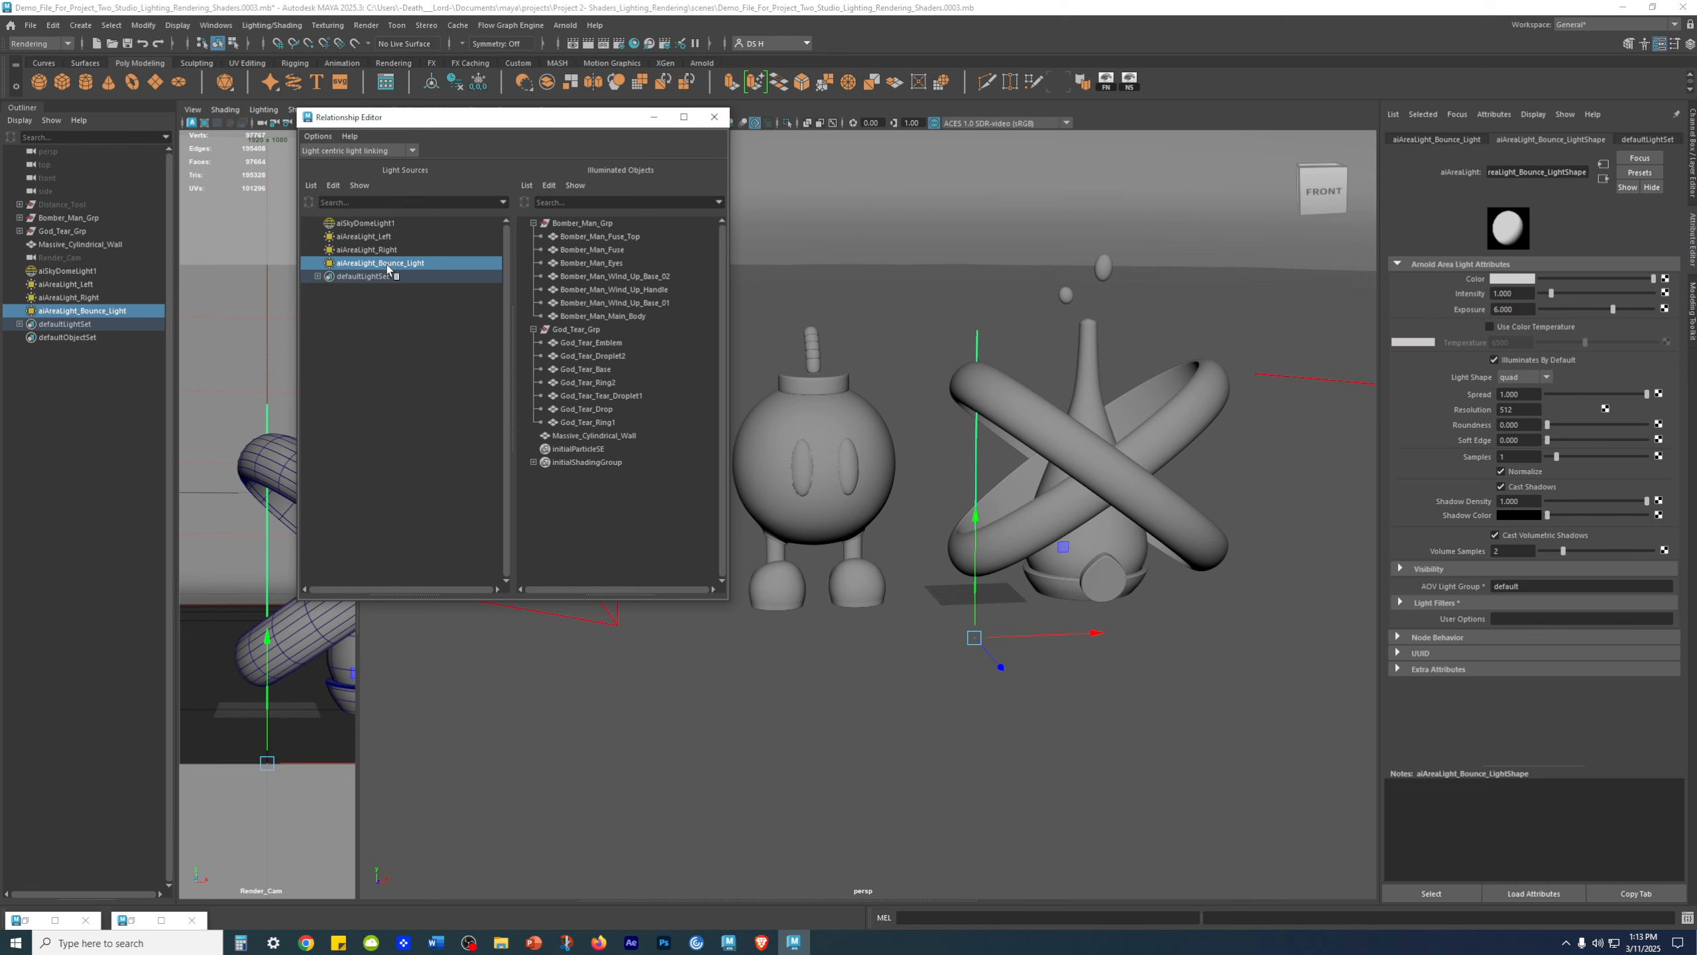
left_click(614, 343)
left_click(617, 422, "shift")
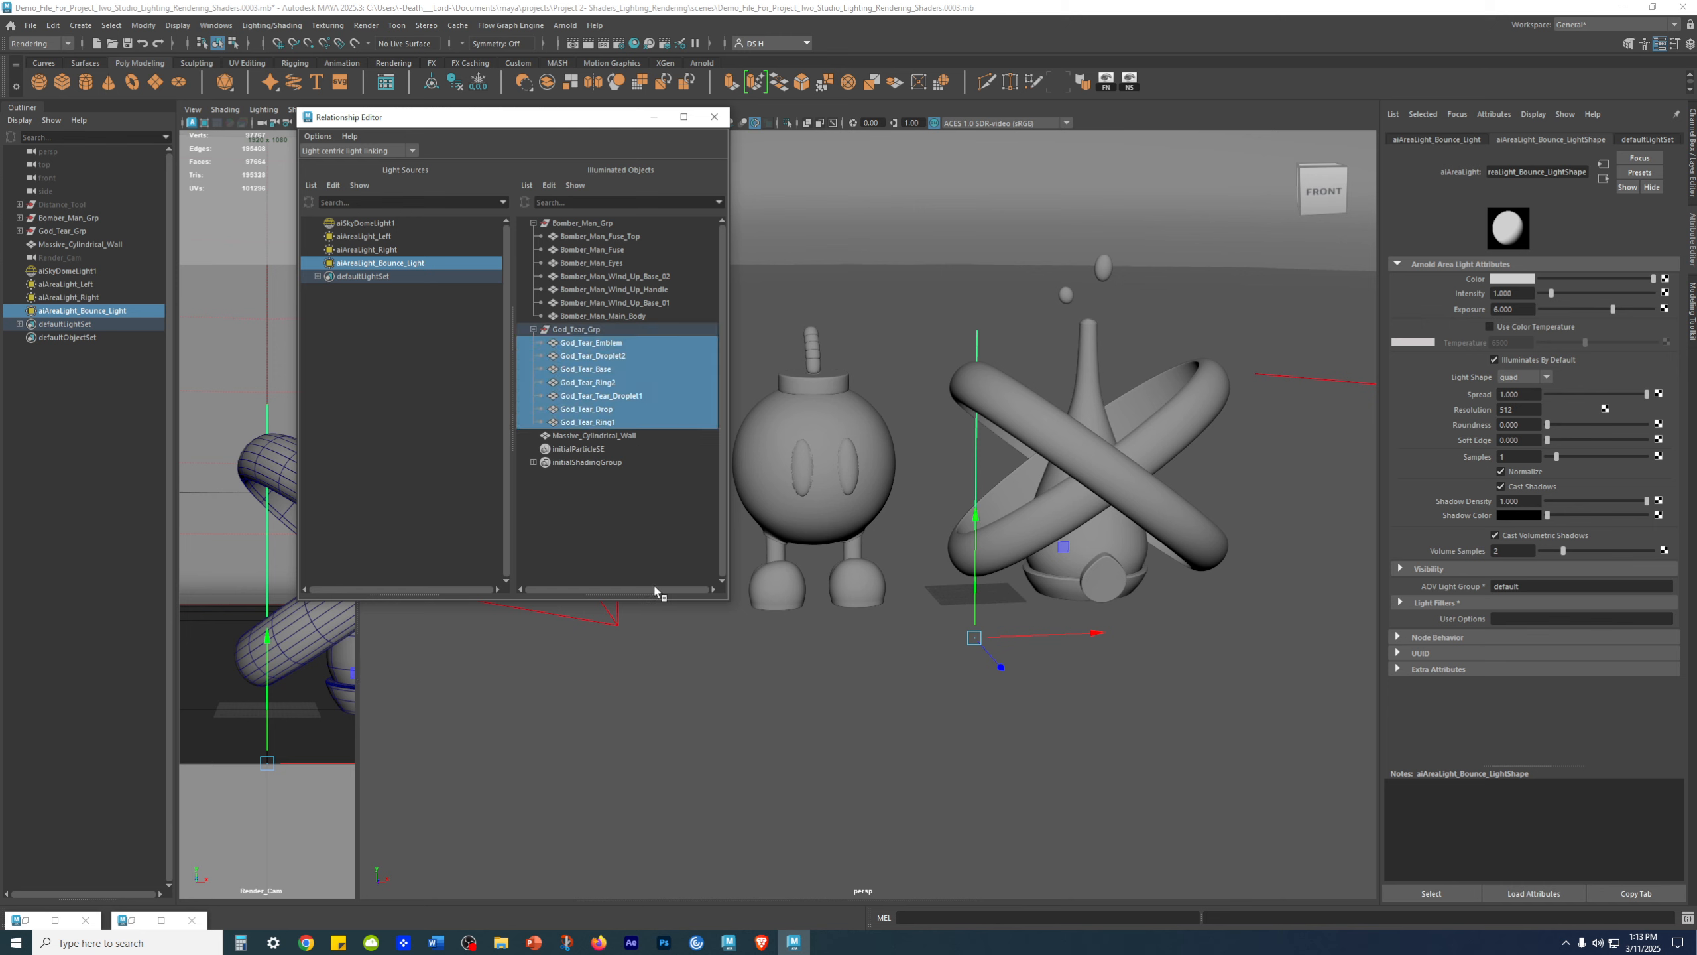
left_click_drag(615, 237, 623, 315)
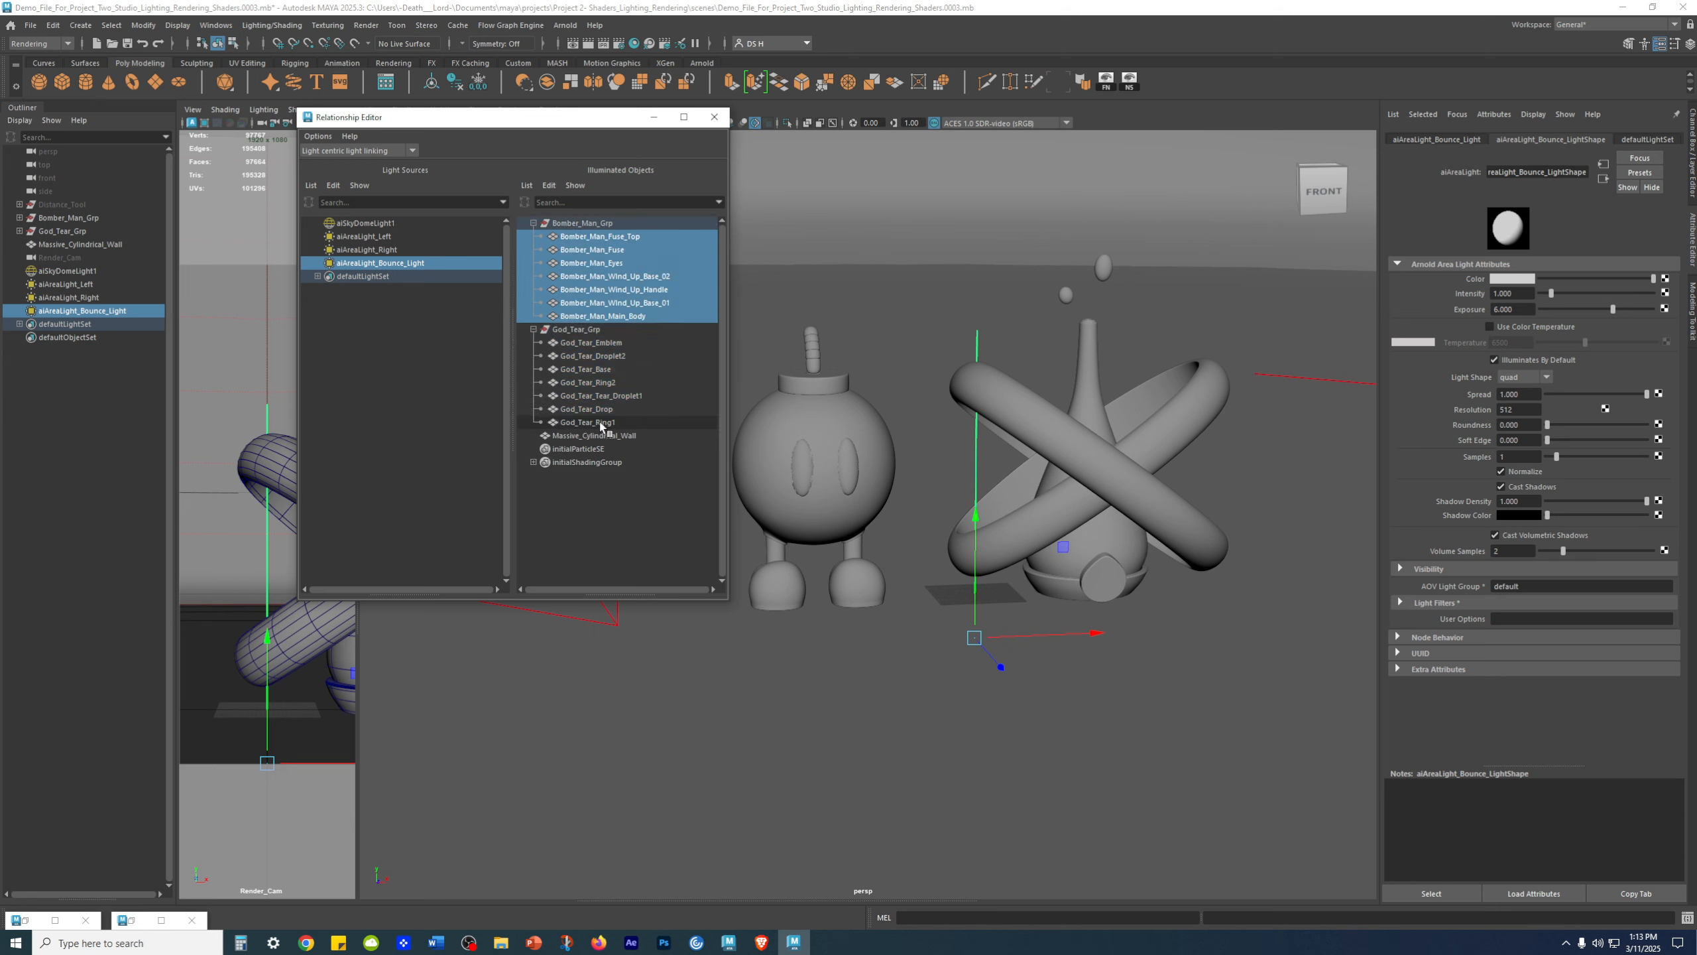
left_click_drag(595, 423, 622, 344, "ctrl")
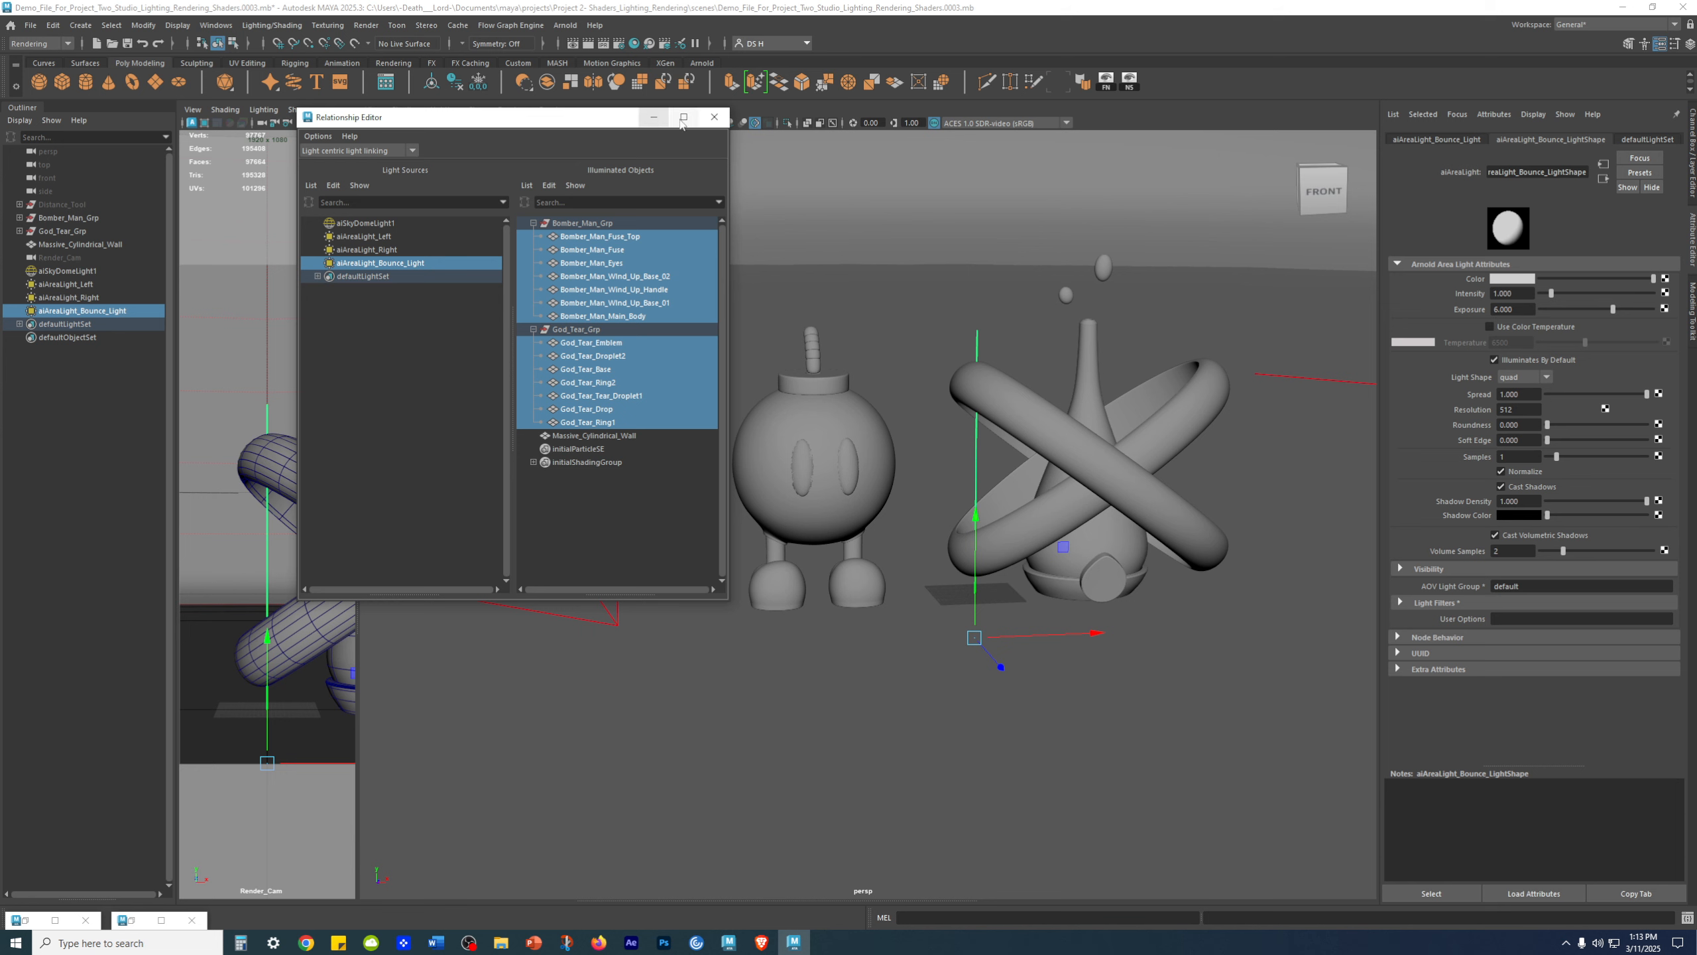
left_click(715, 116)
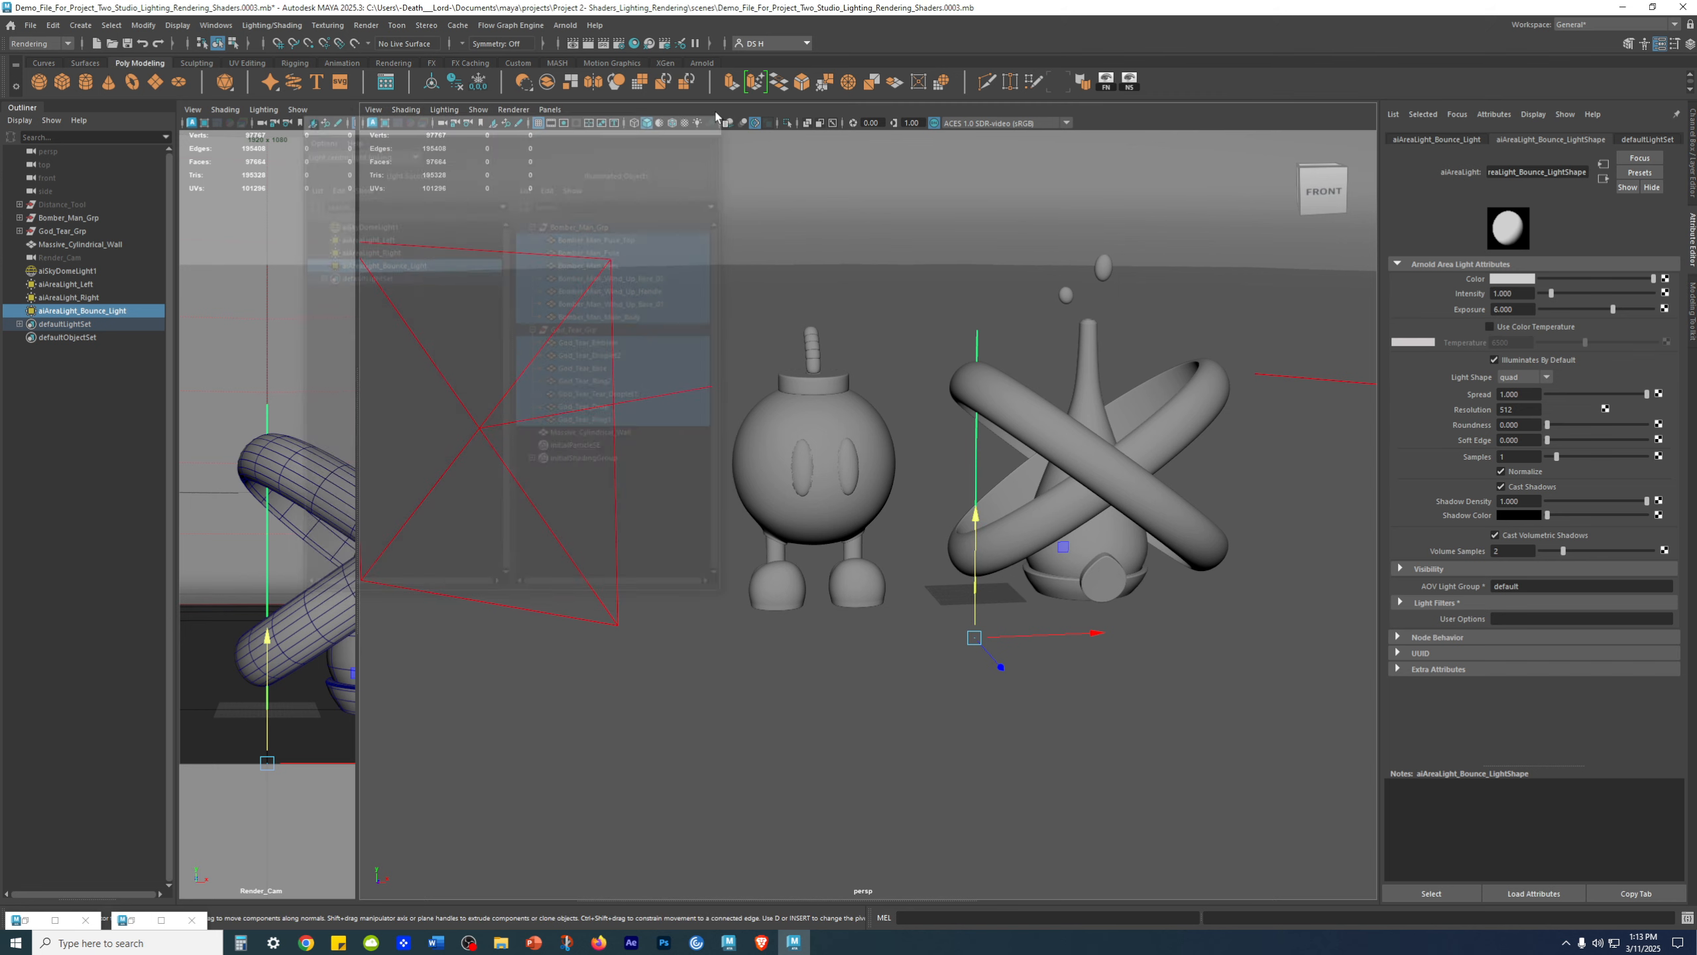
left_click(843, 730)
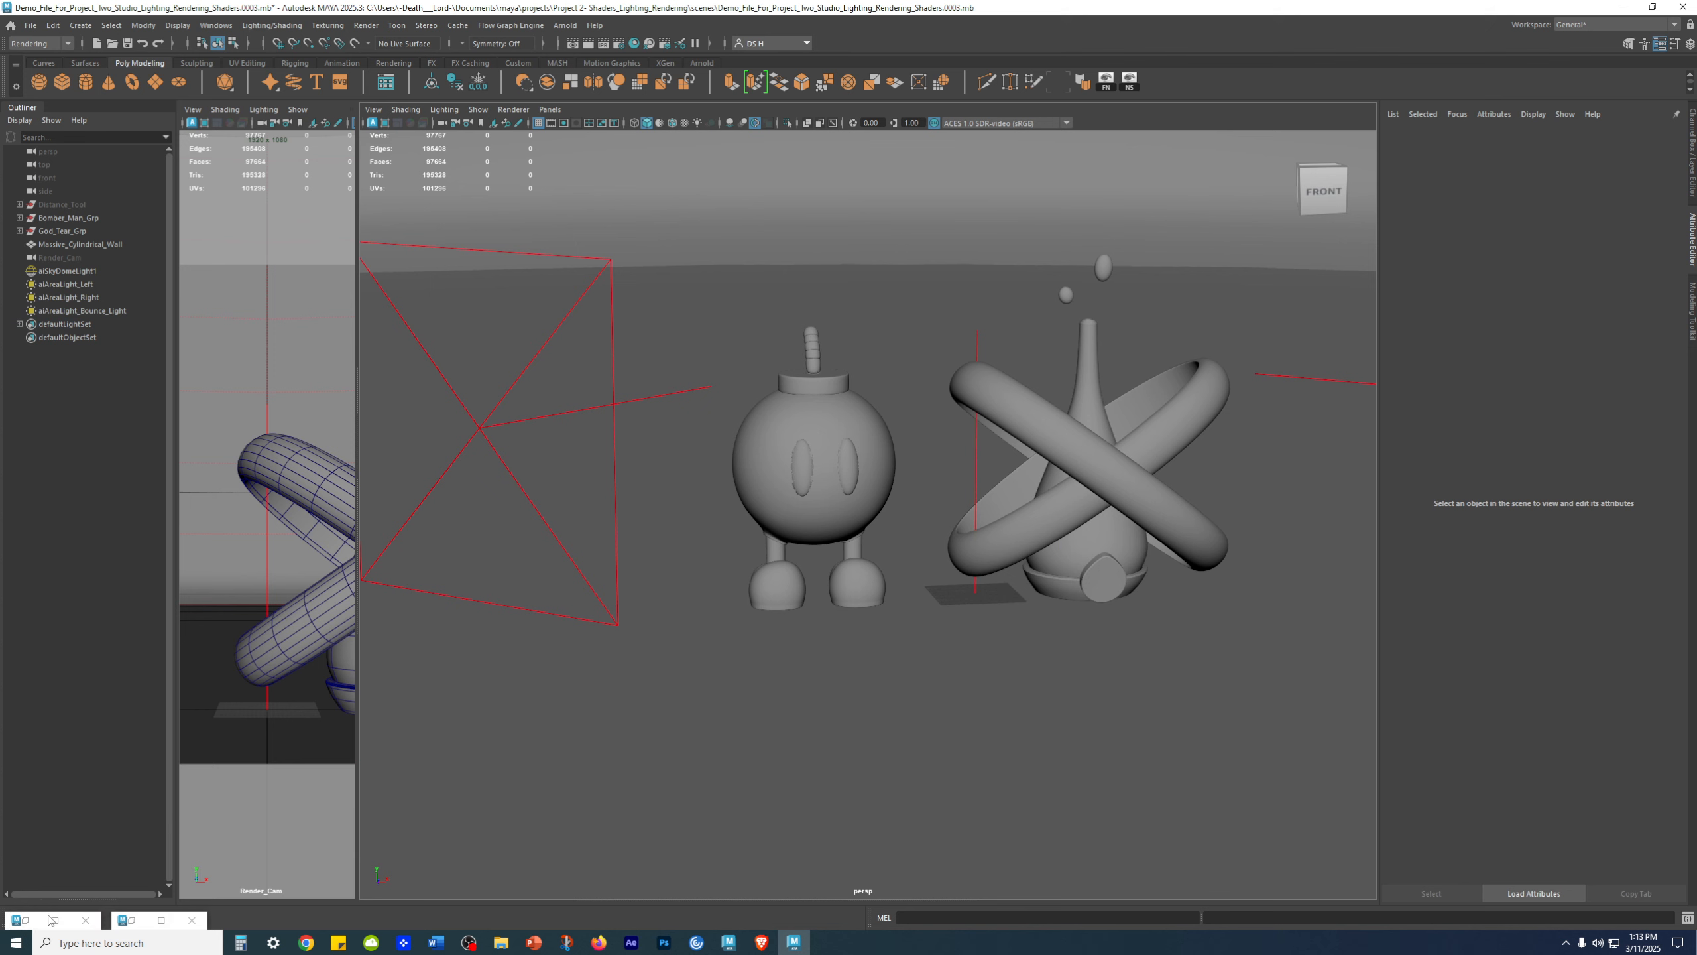
- Restore the Arnold RenderView, widen it and display Snapshot_09 for comparison
left_click(161, 920)
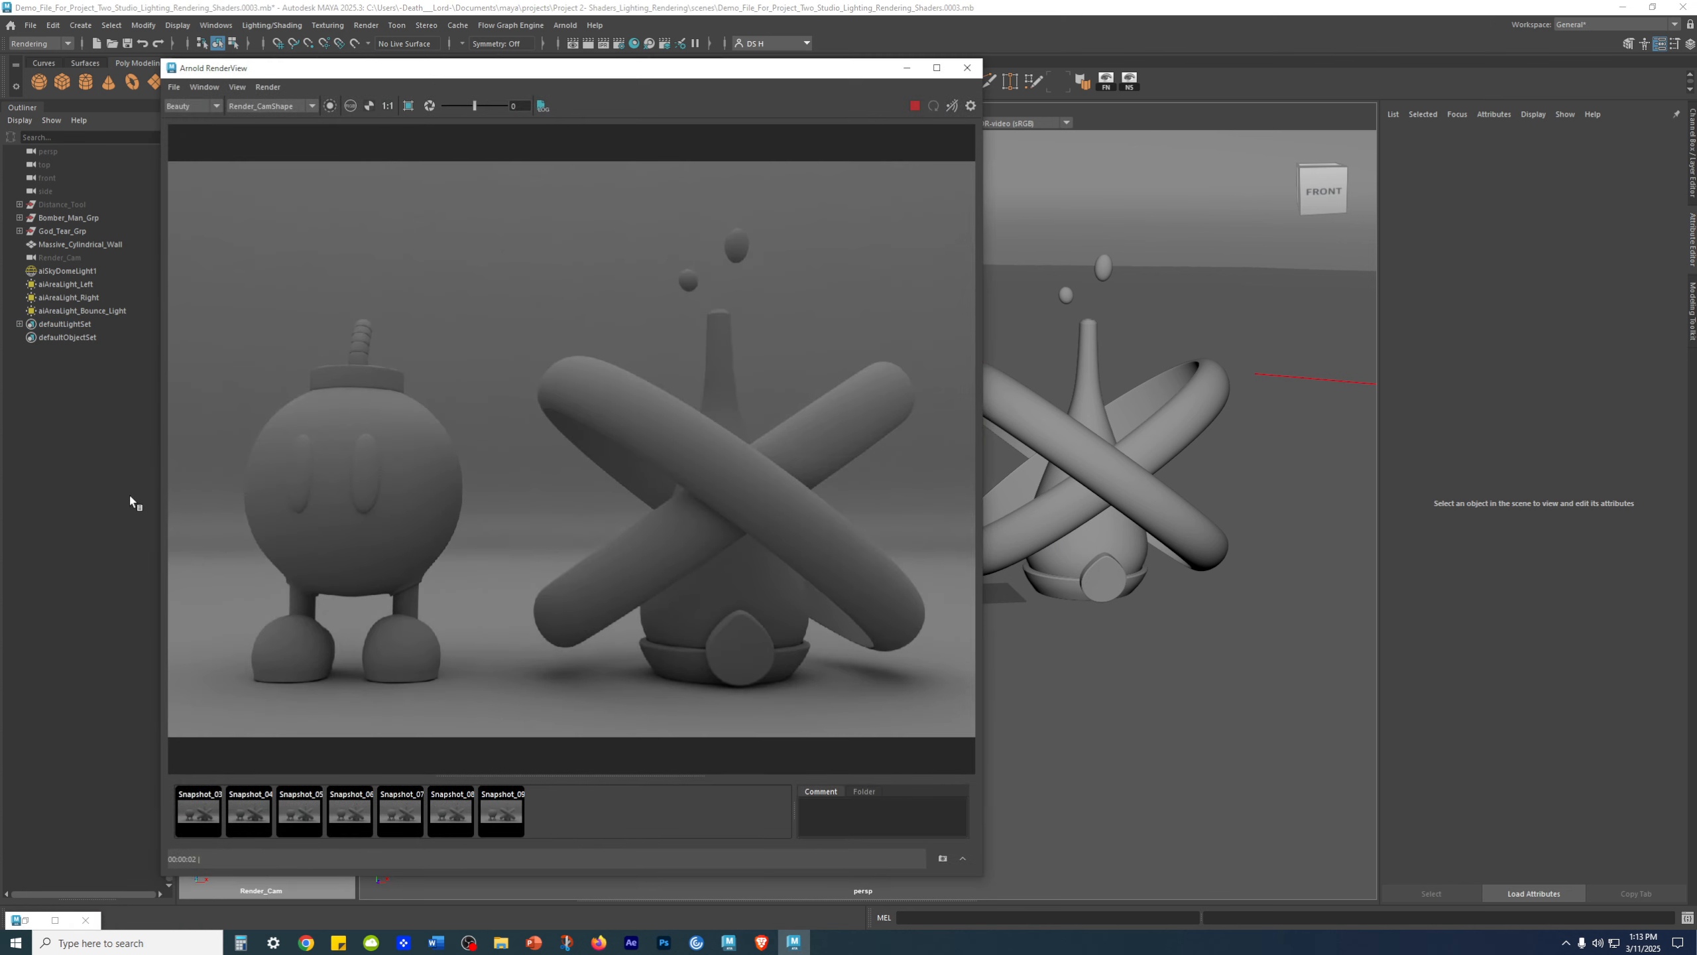
left_click_drag(156, 494, 8, 472)
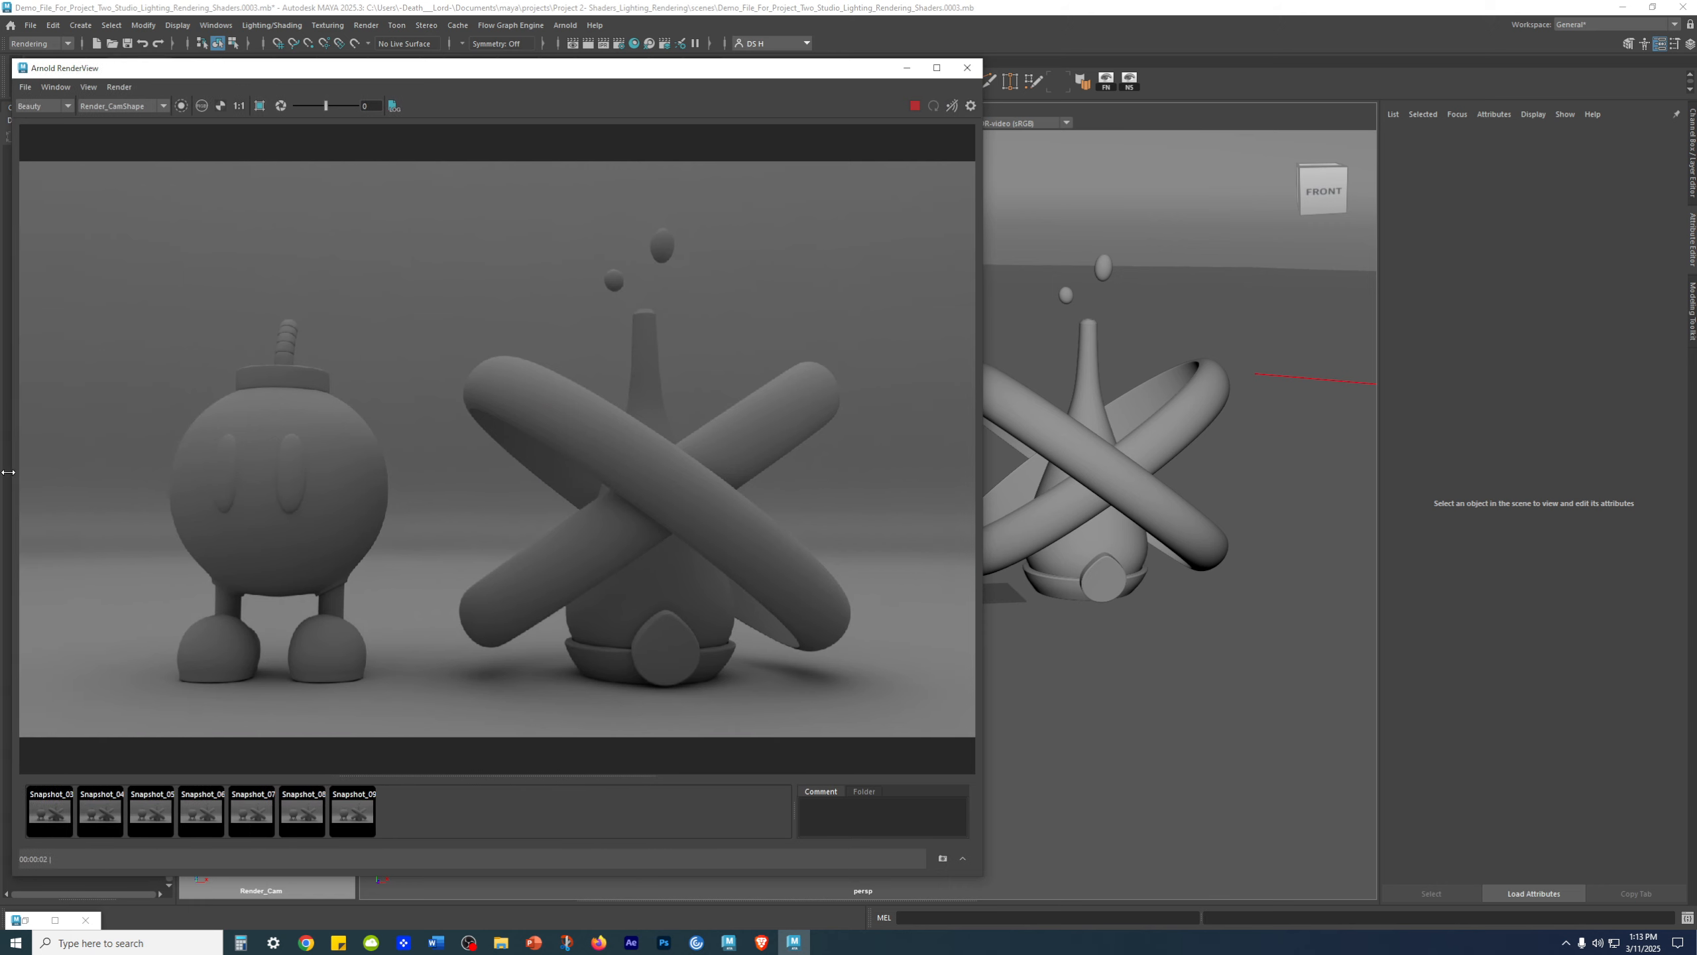
left_click(350, 815)
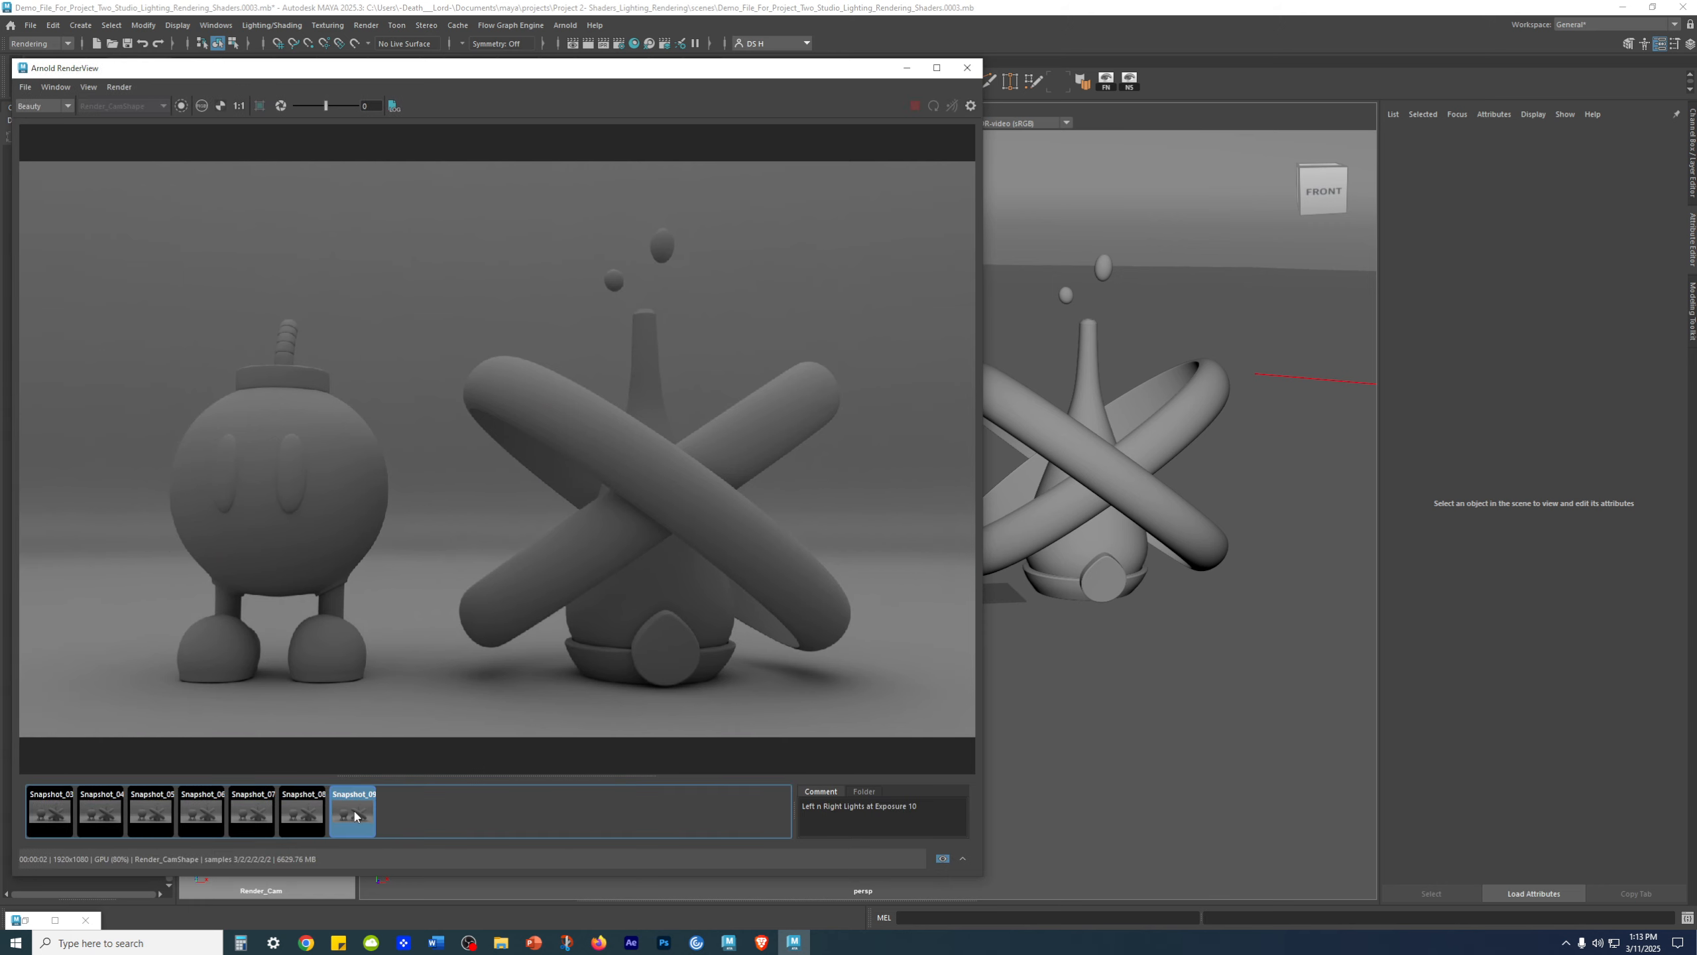
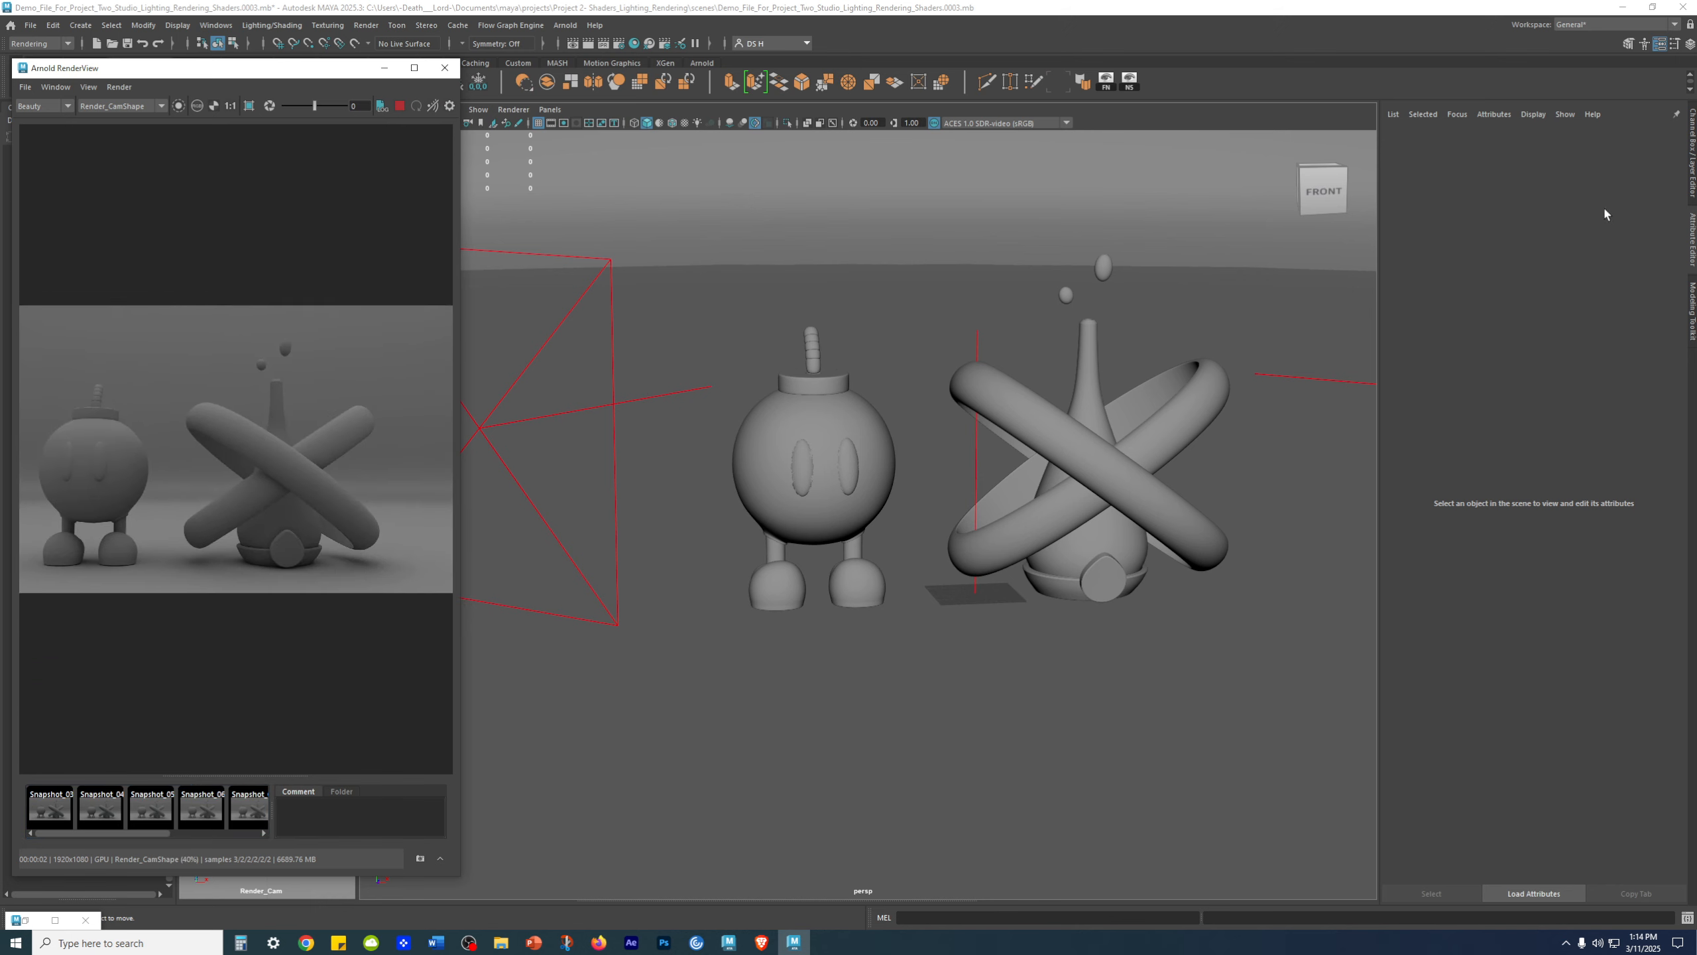
- Select the bounce light and enlarge the render snapshot thumbnails, bringing the latest ones into view
left_click(975, 450)
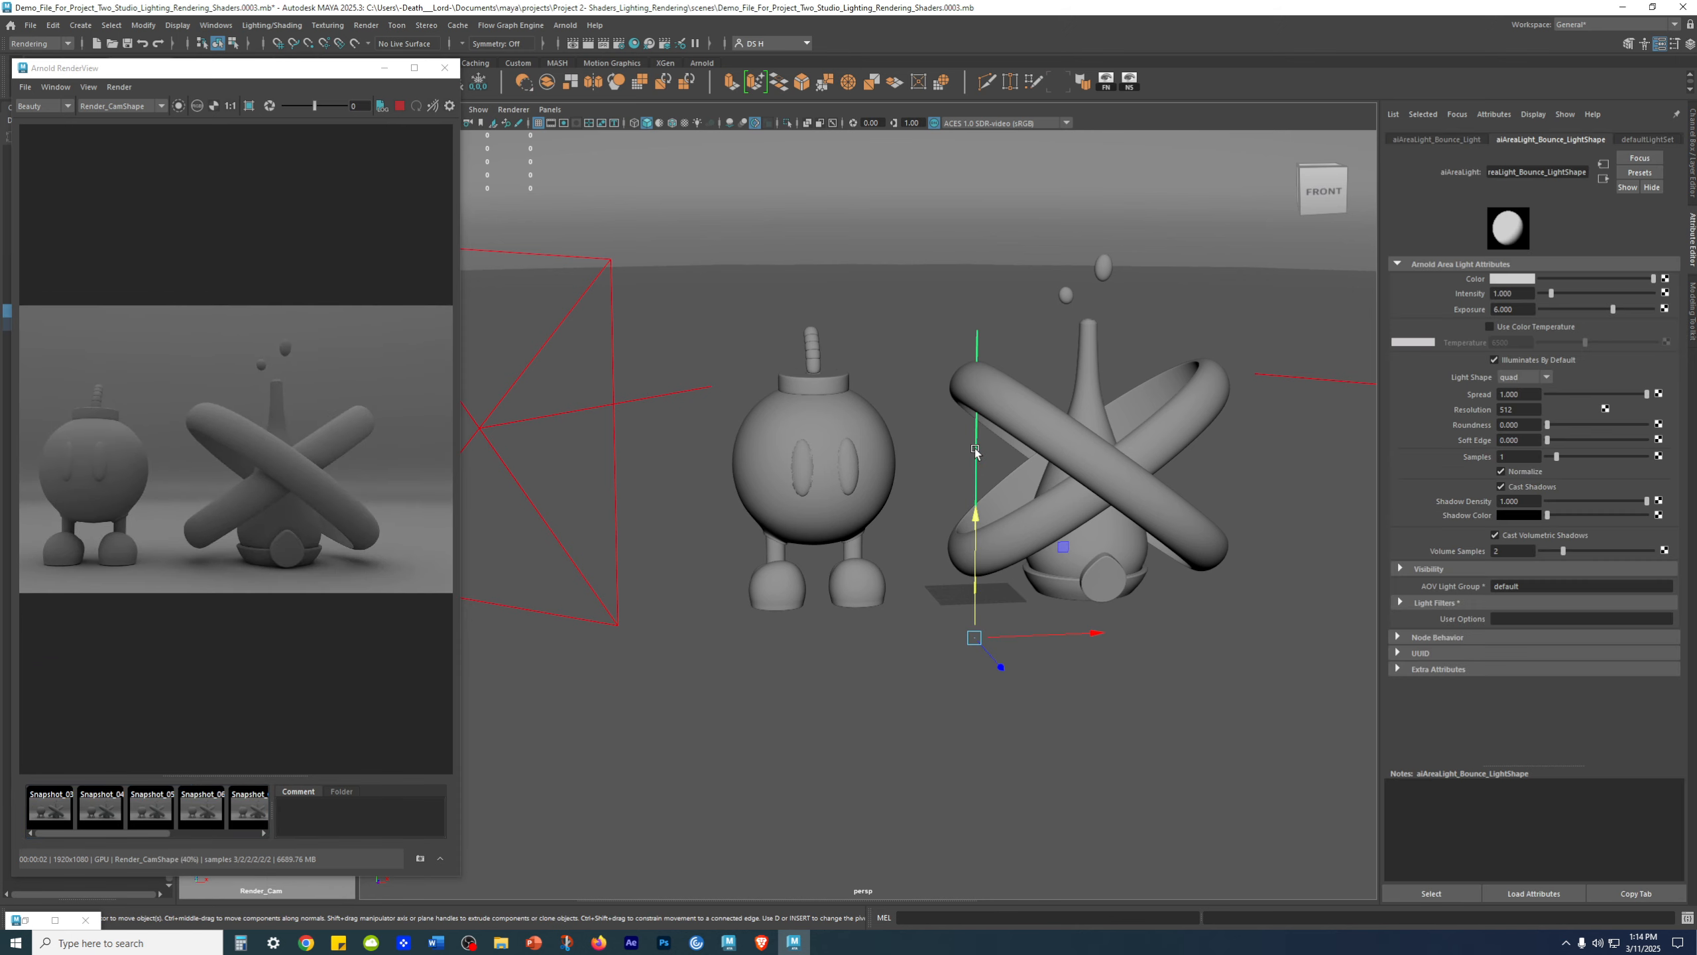
left_click(251, 811)
left_click(211, 817)
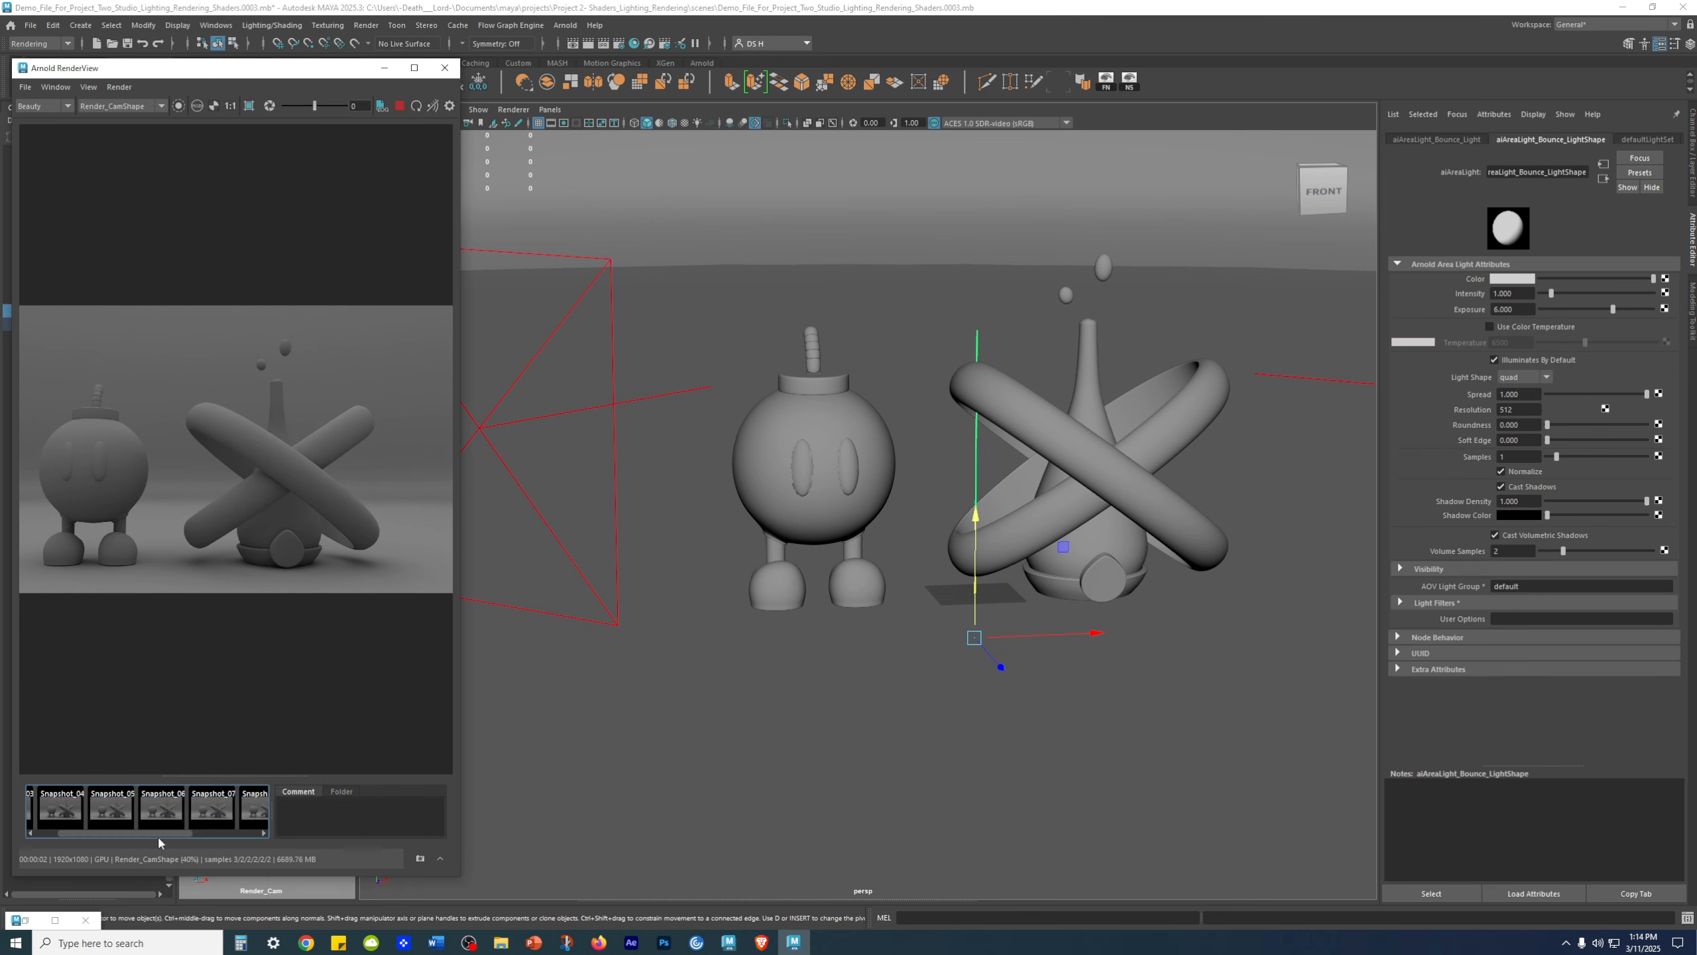
left_click_drag(217, 780, 217, 716)
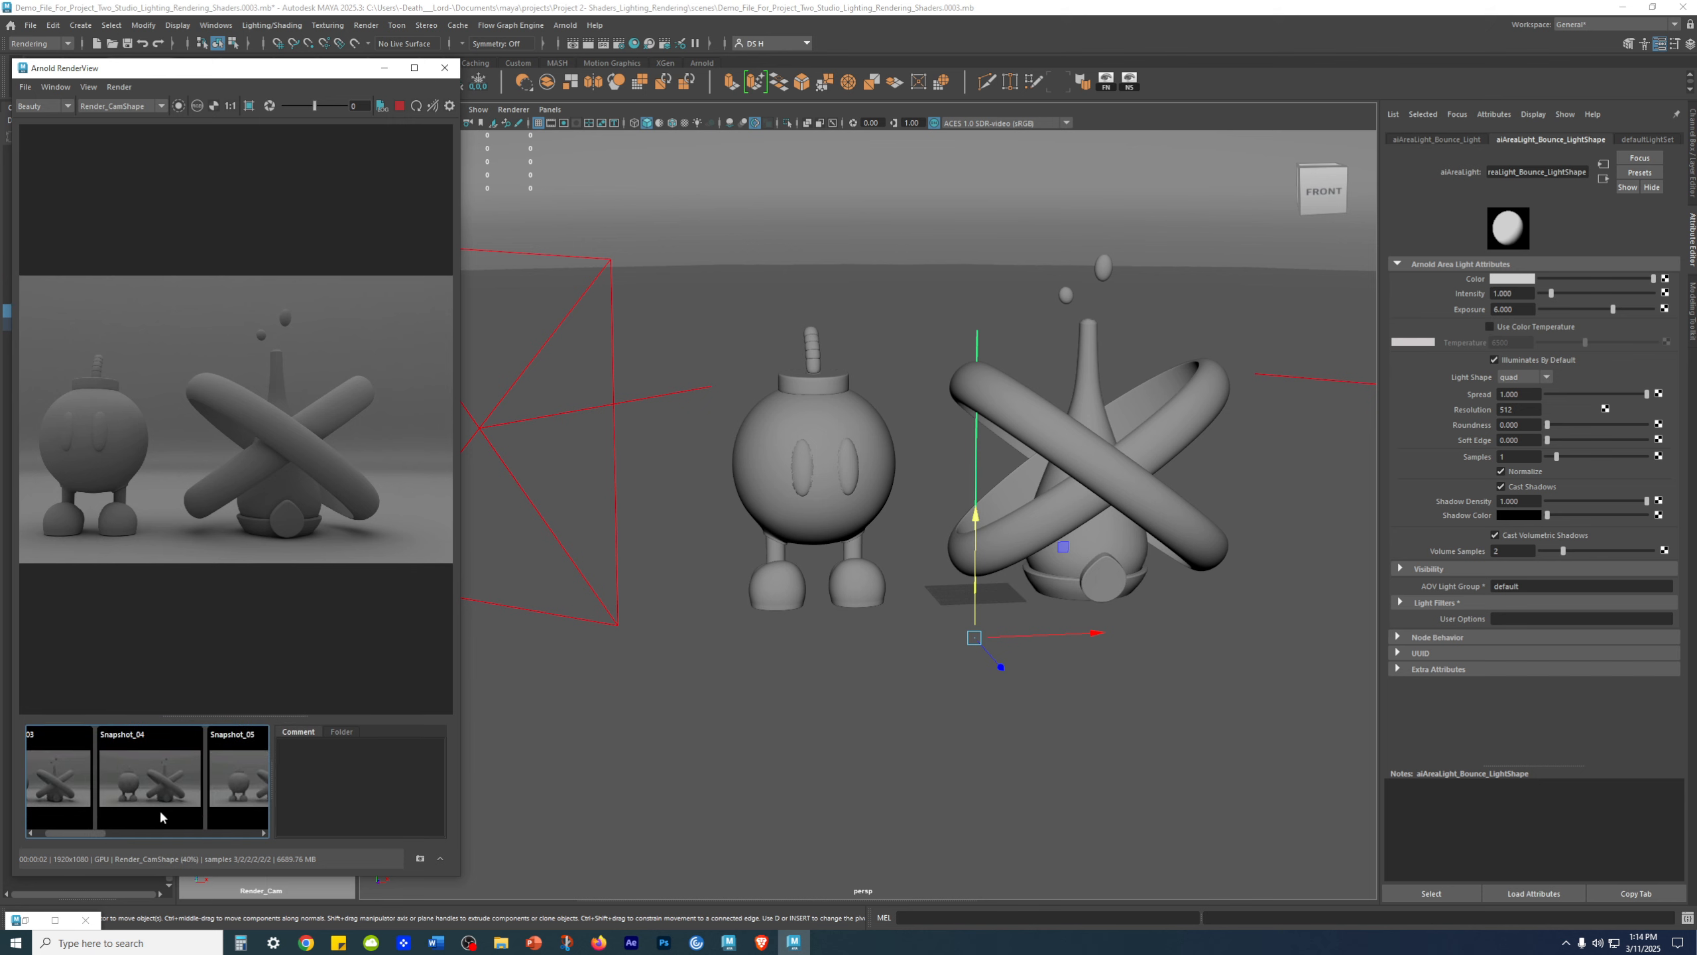
left_click_drag(98, 834, 262, 836)
- Compare the live render with the latest snapshots up close around the God Tear's base, and widen the render window
left_click(223, 781)
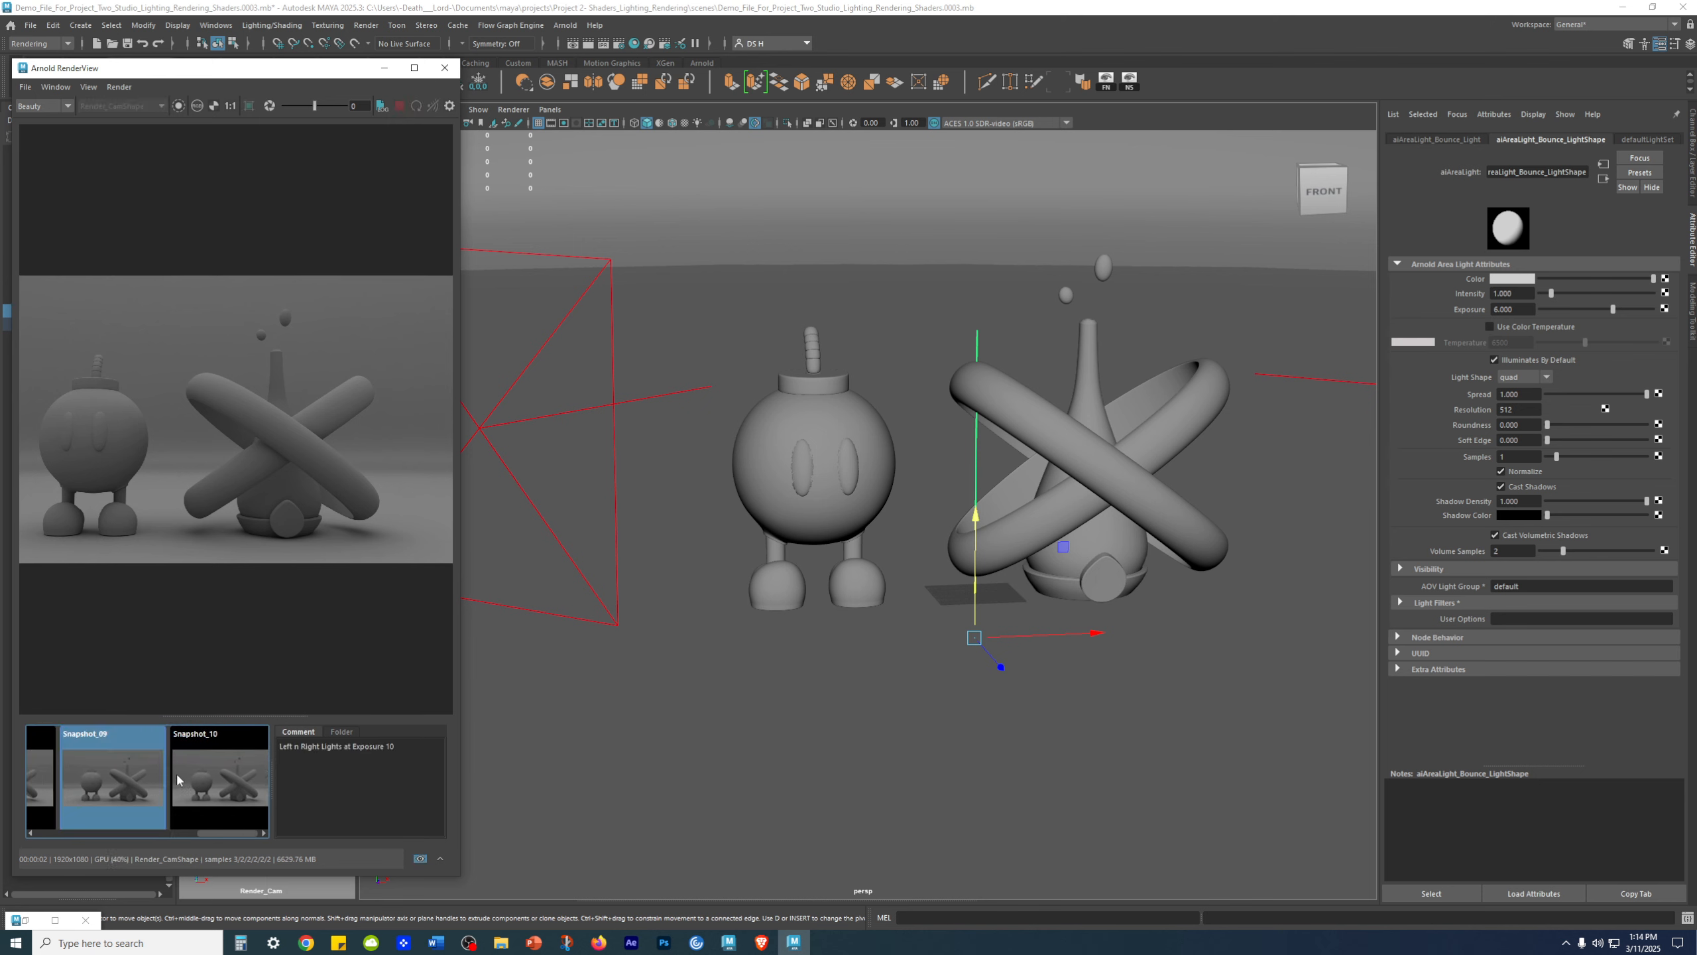
scroll(314, 535, "up", 4)
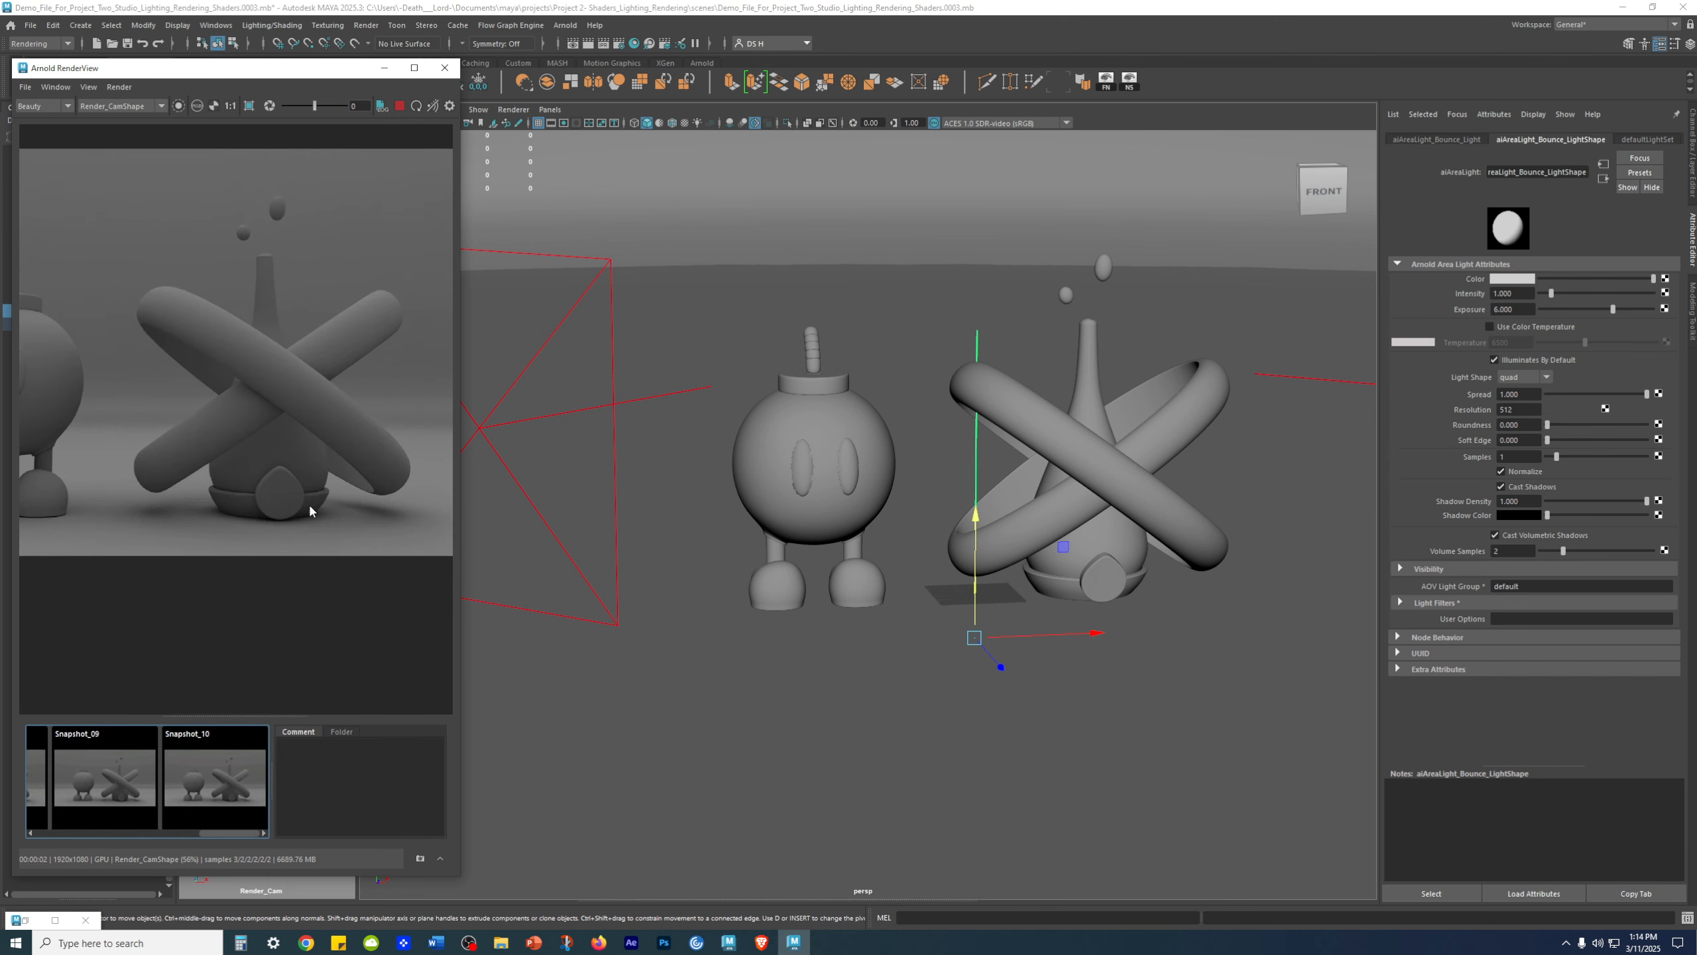
left_click(217, 775)
left_click(218, 774)
left_click(218, 775)
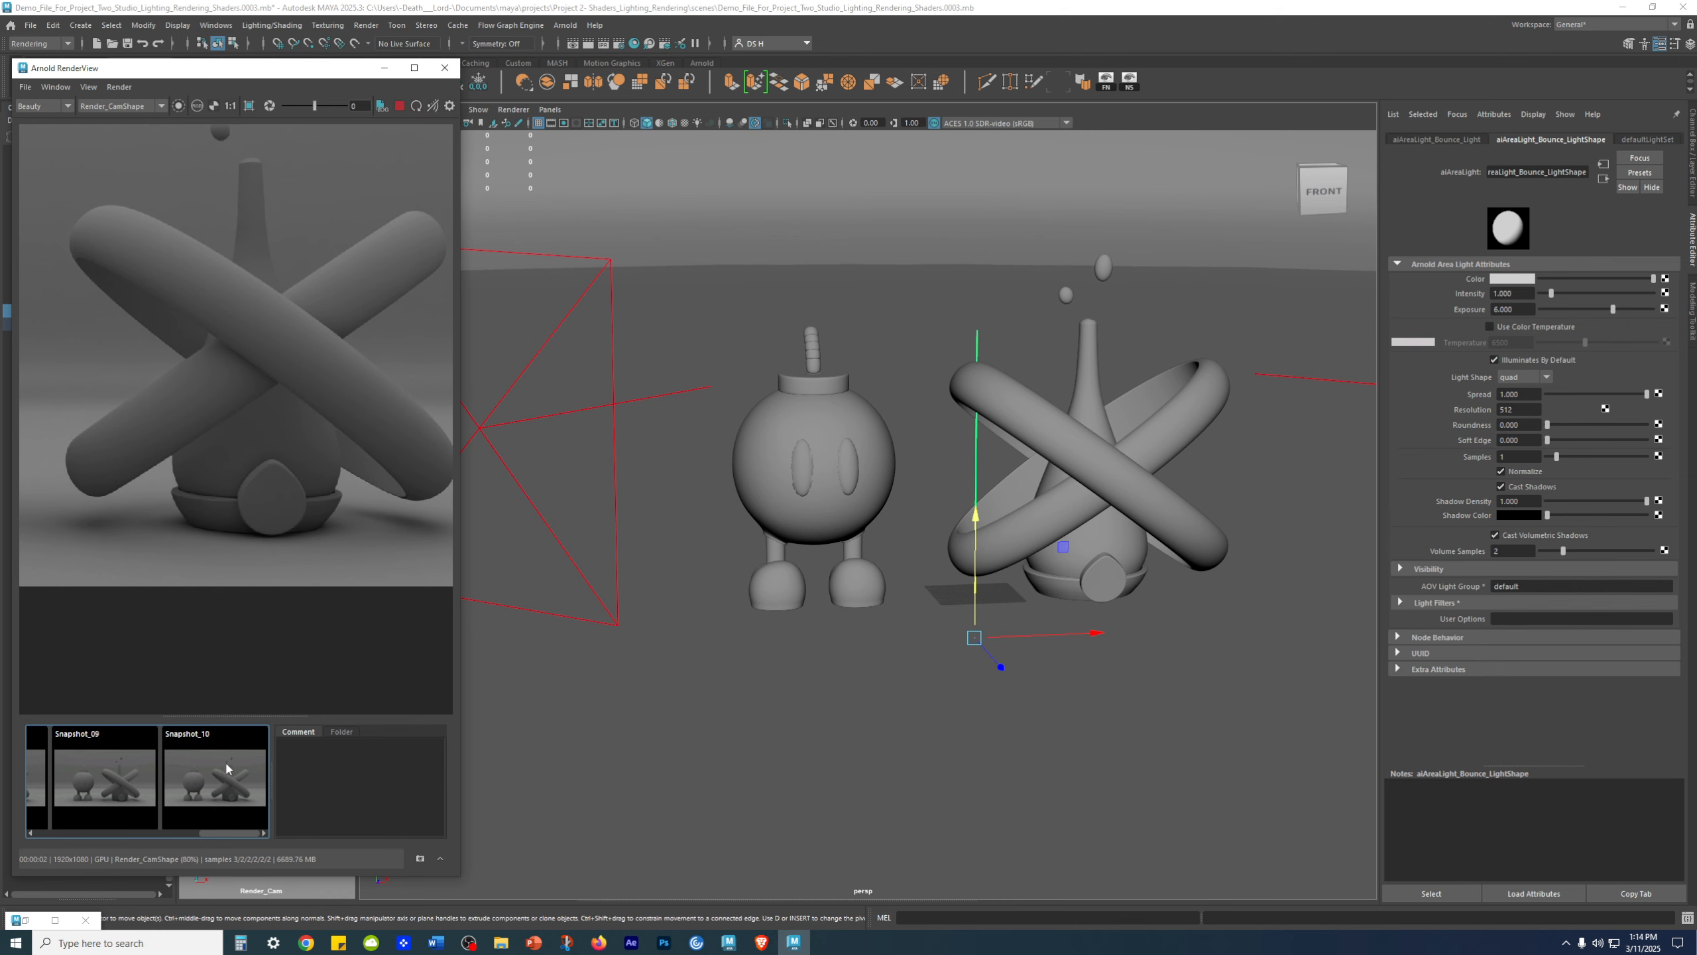
scroll(347, 343, "down", 3)
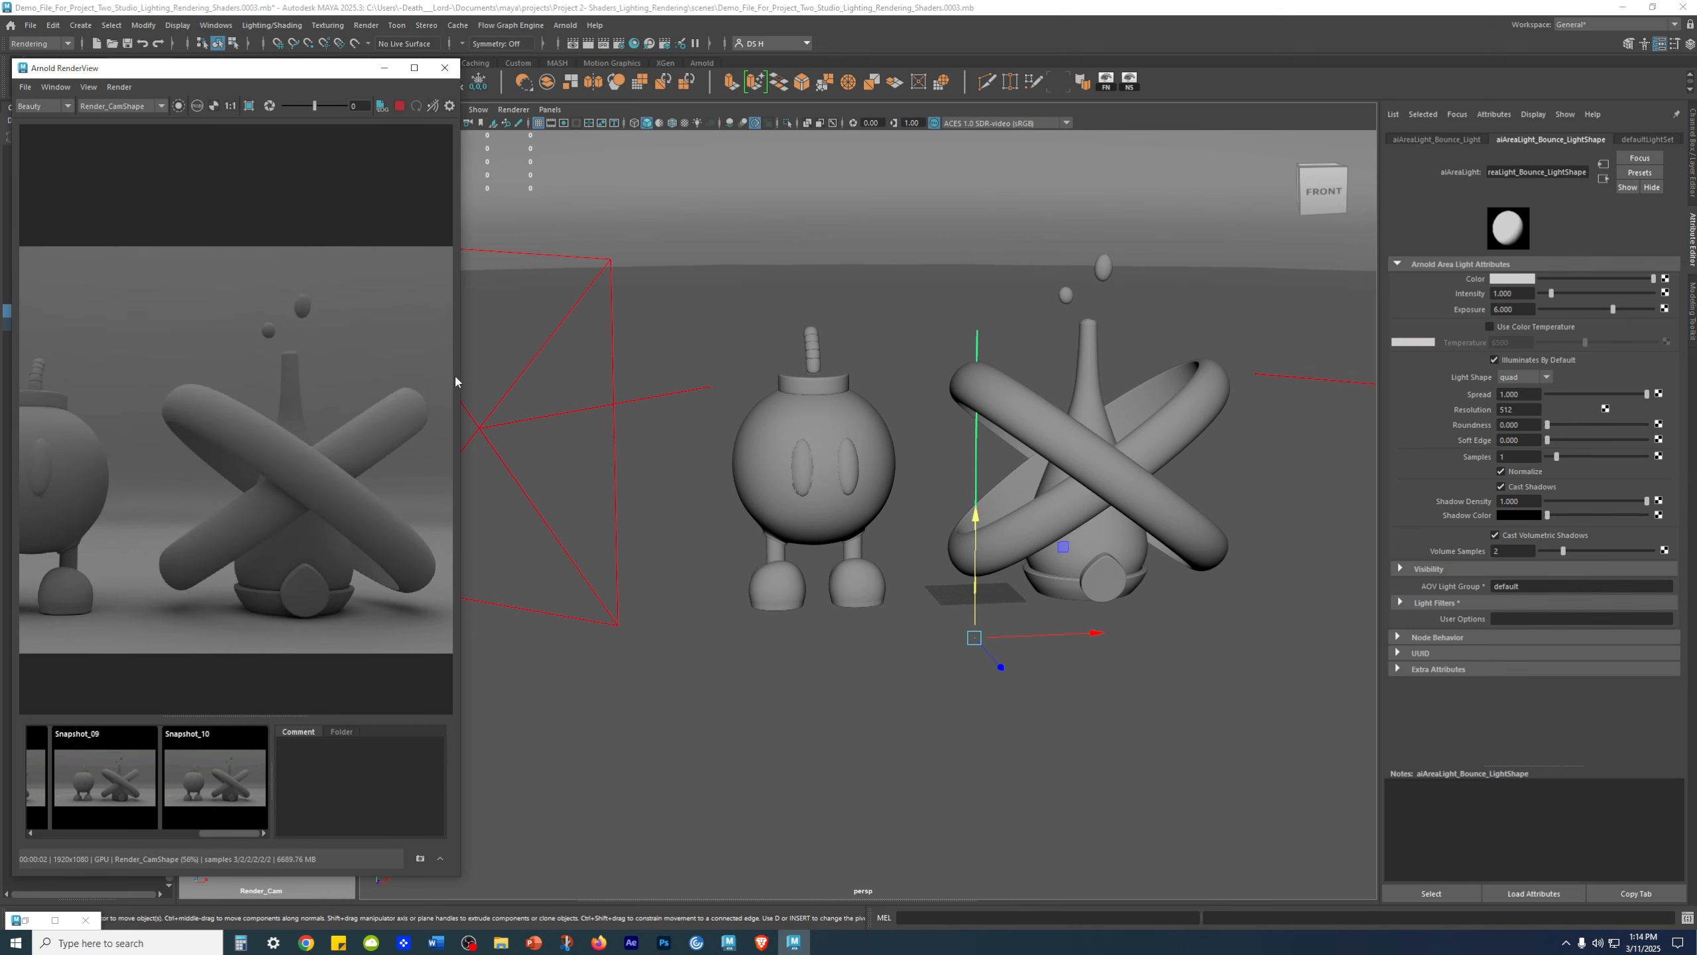
left_click_drag(455, 374, 716, 355)
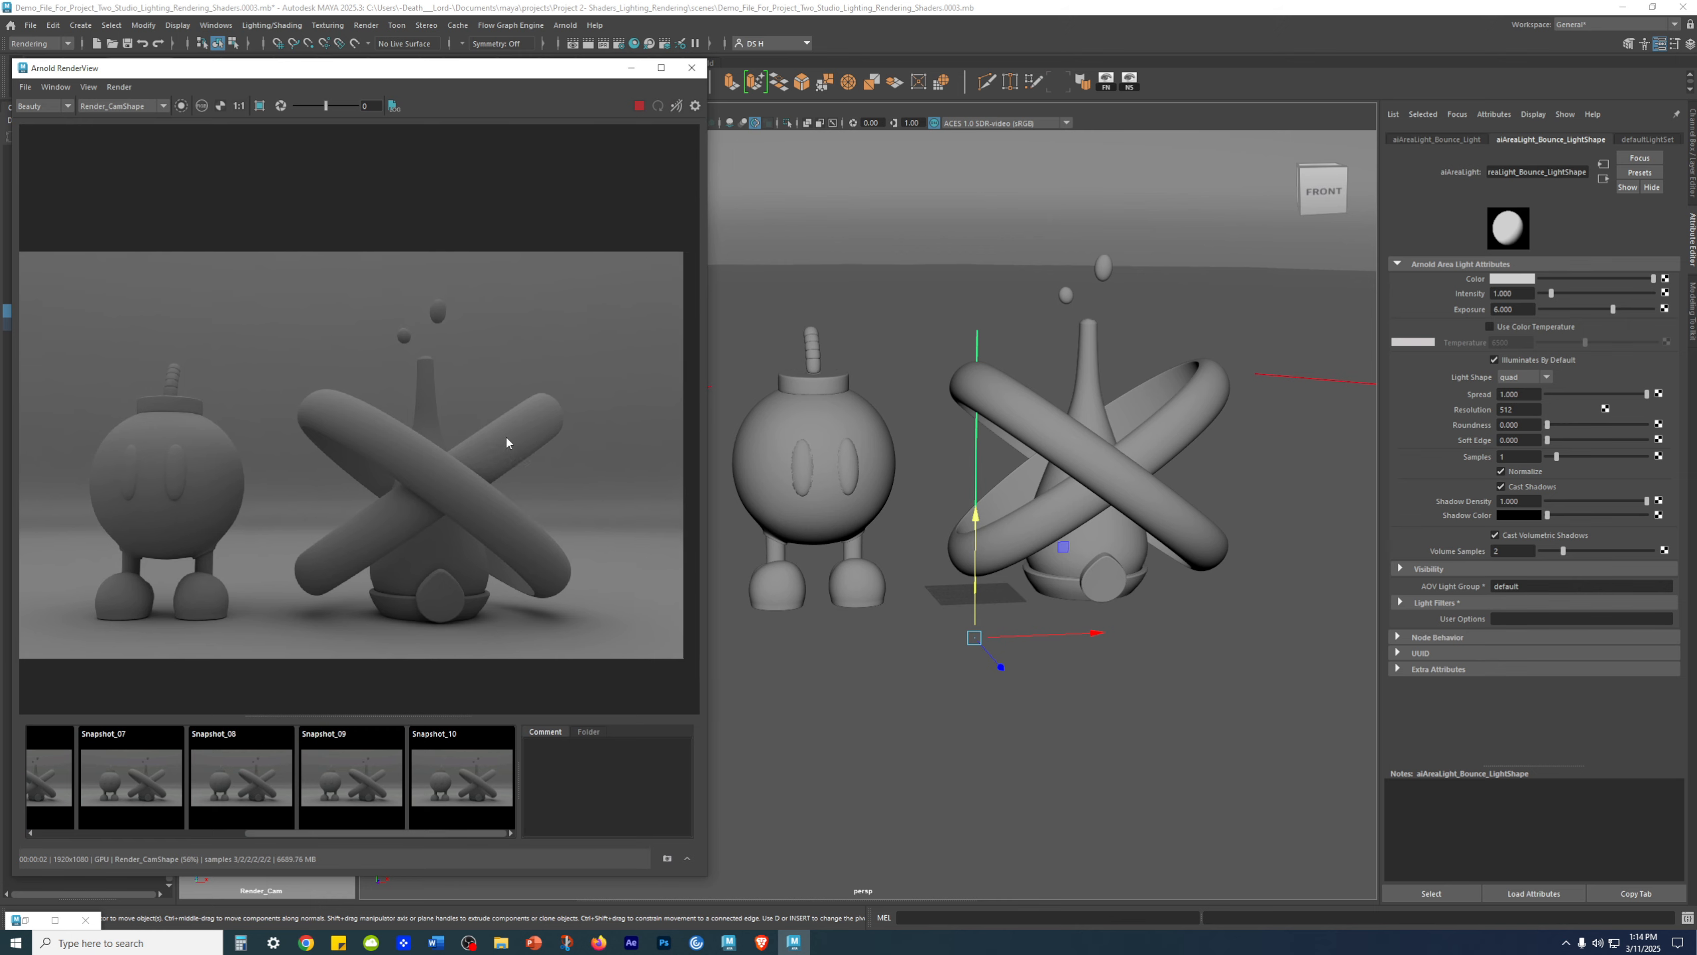
- Set the bounce light's Exposure to 8
left_click(1529, 309)
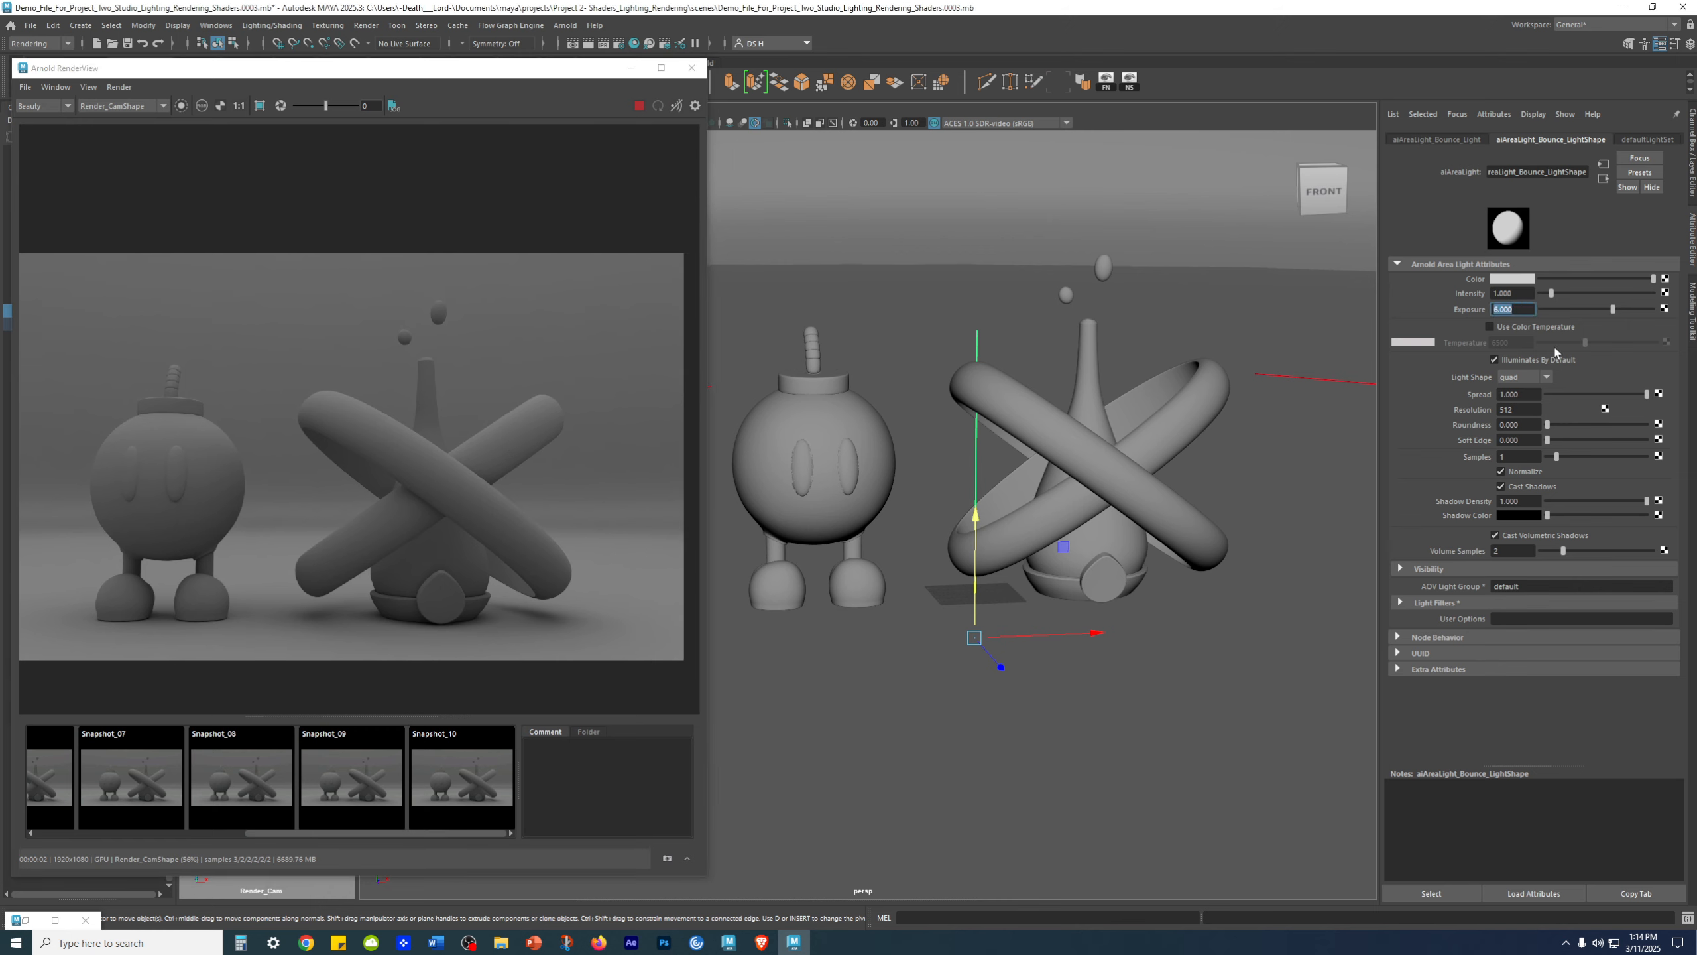
type("8")
key("Return")
left_click(667, 775)
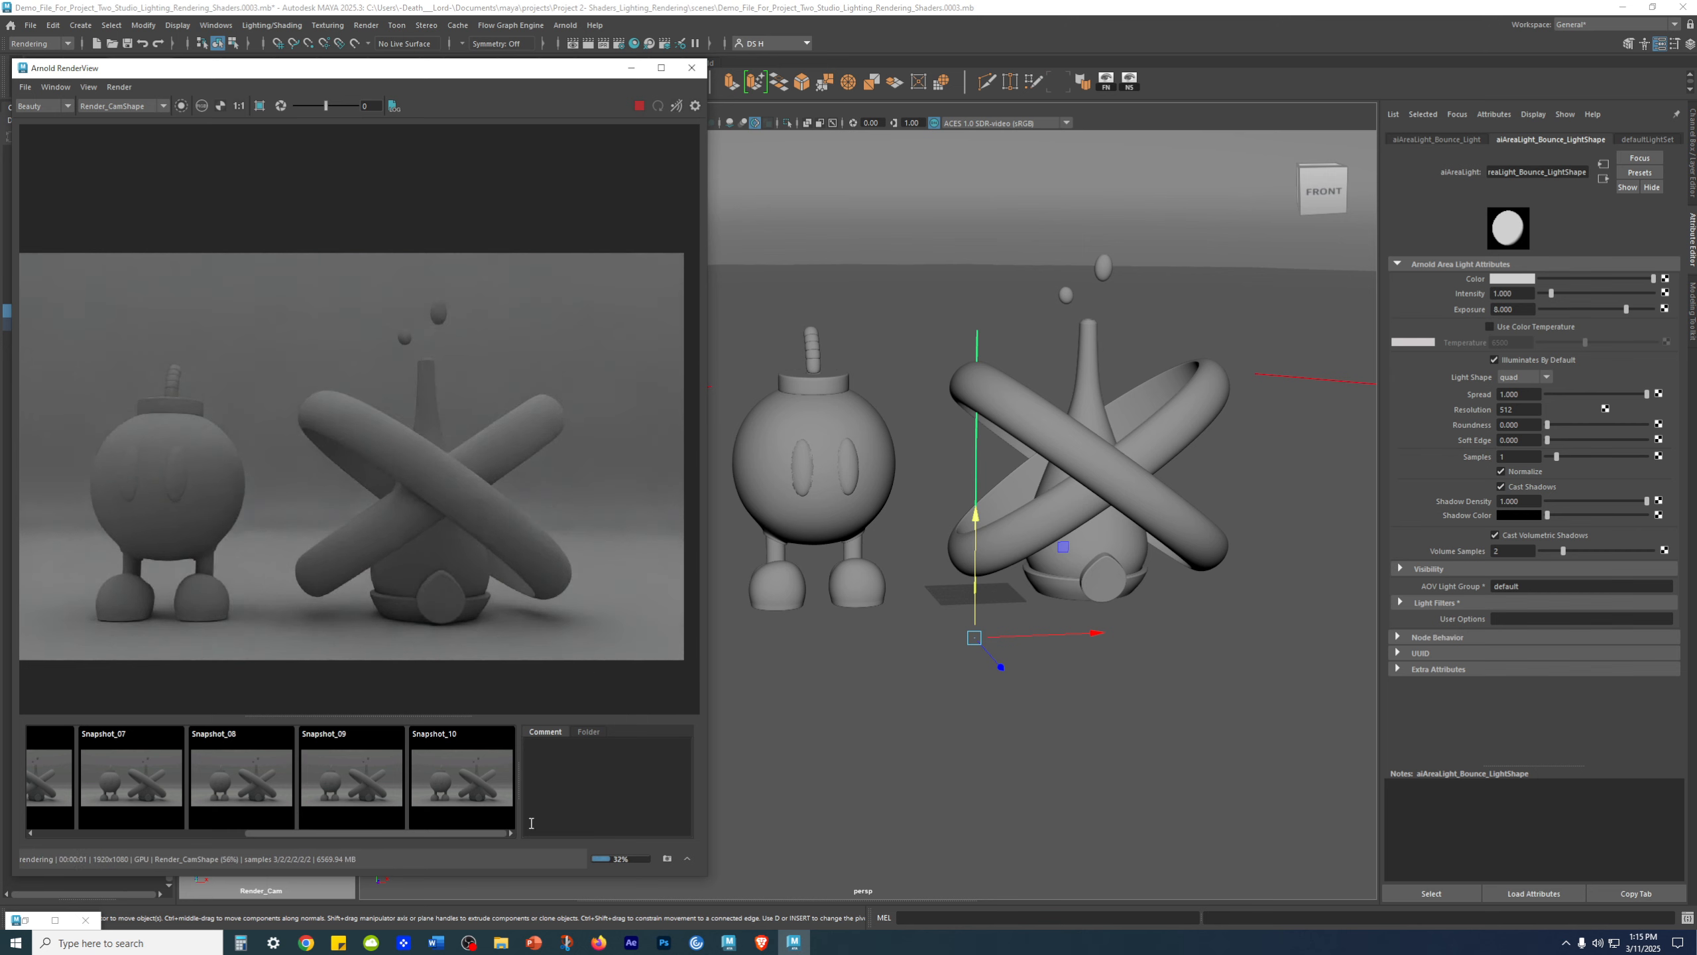
- Toggle Snapshot_10 against the updated render and examine the undersides of the God Tear's base and rings up close
left_click(481, 794)
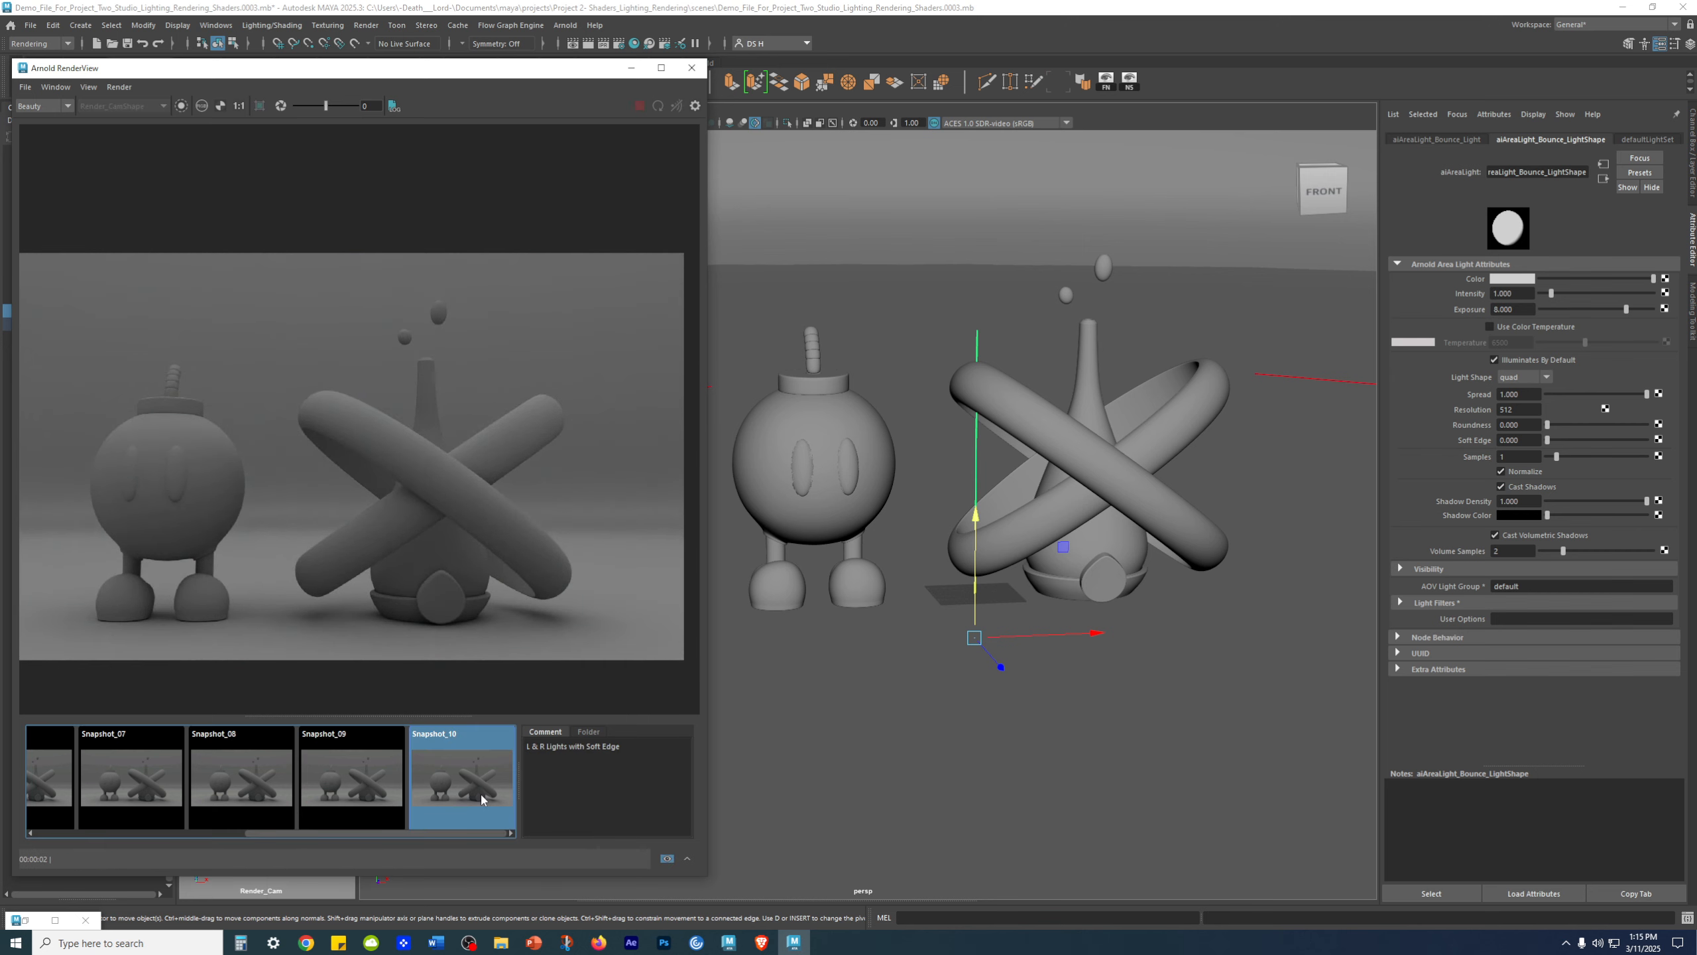
left_click(481, 795)
left_click(484, 793)
left_click(485, 792)
middle_click_drag(480, 562, 471, 372)
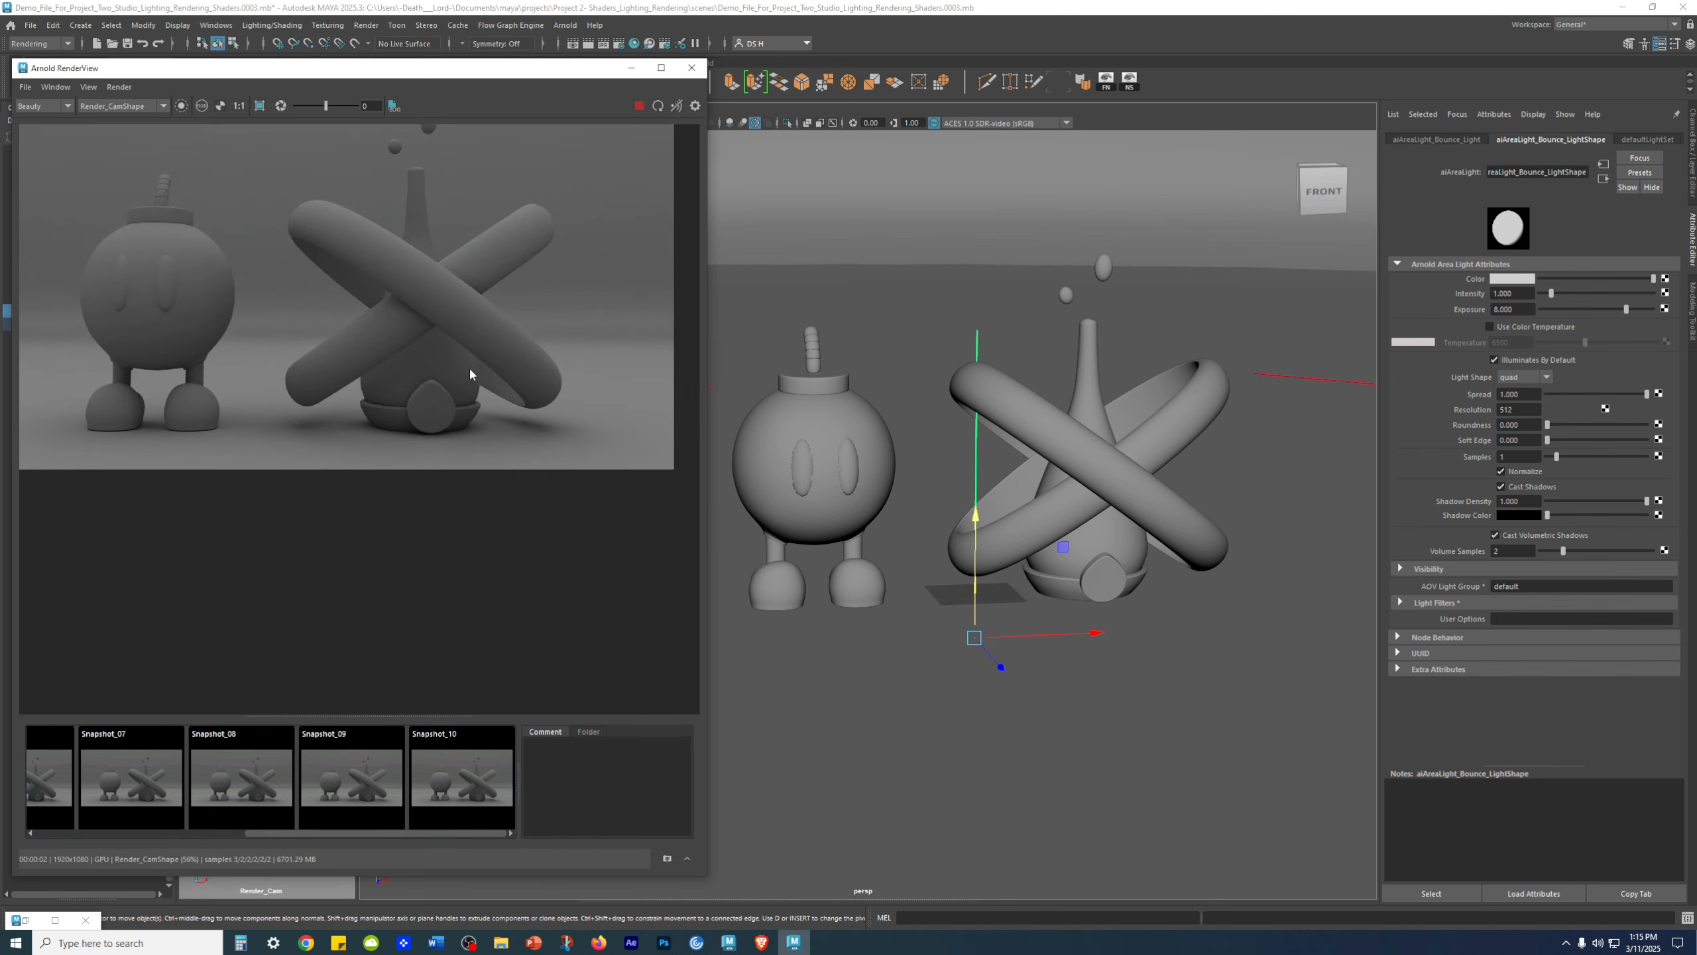
scroll(470, 378, "up", 5)
left_click(452, 811)
left_click(441, 769)
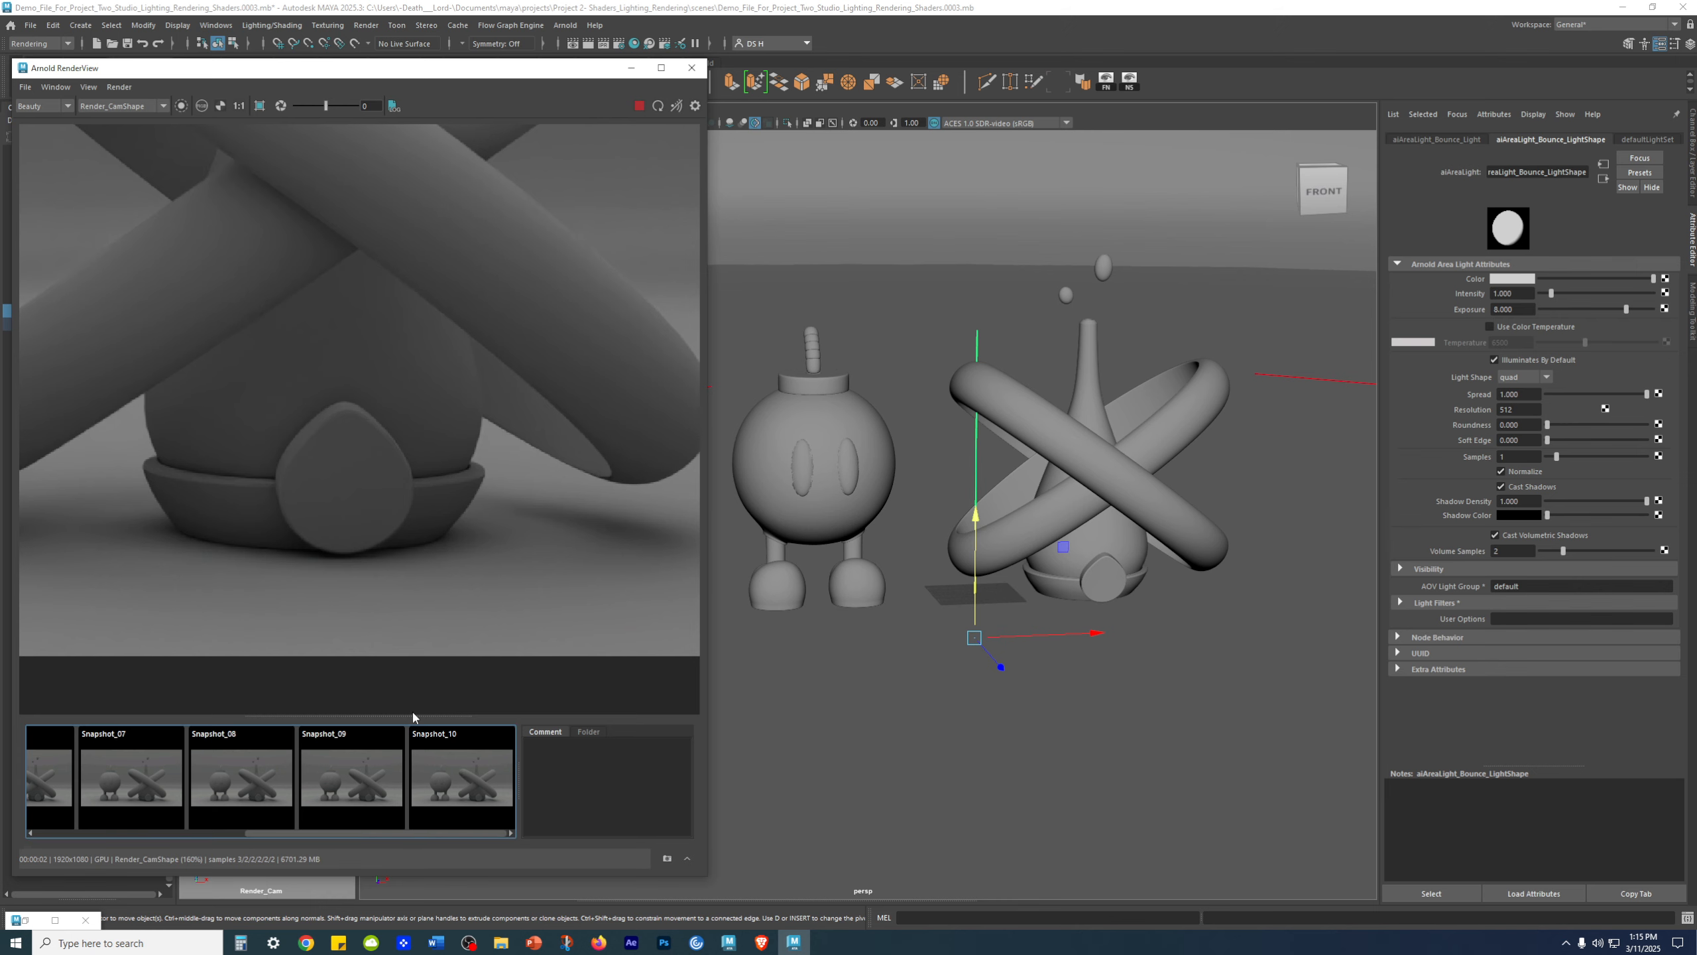
scroll(396, 576, "up", 2)
left_click(450, 779)
left_click(451, 776)
left_click(450, 773)
left_click(448, 768)
left_click(448, 767)
left_click(448, 769)
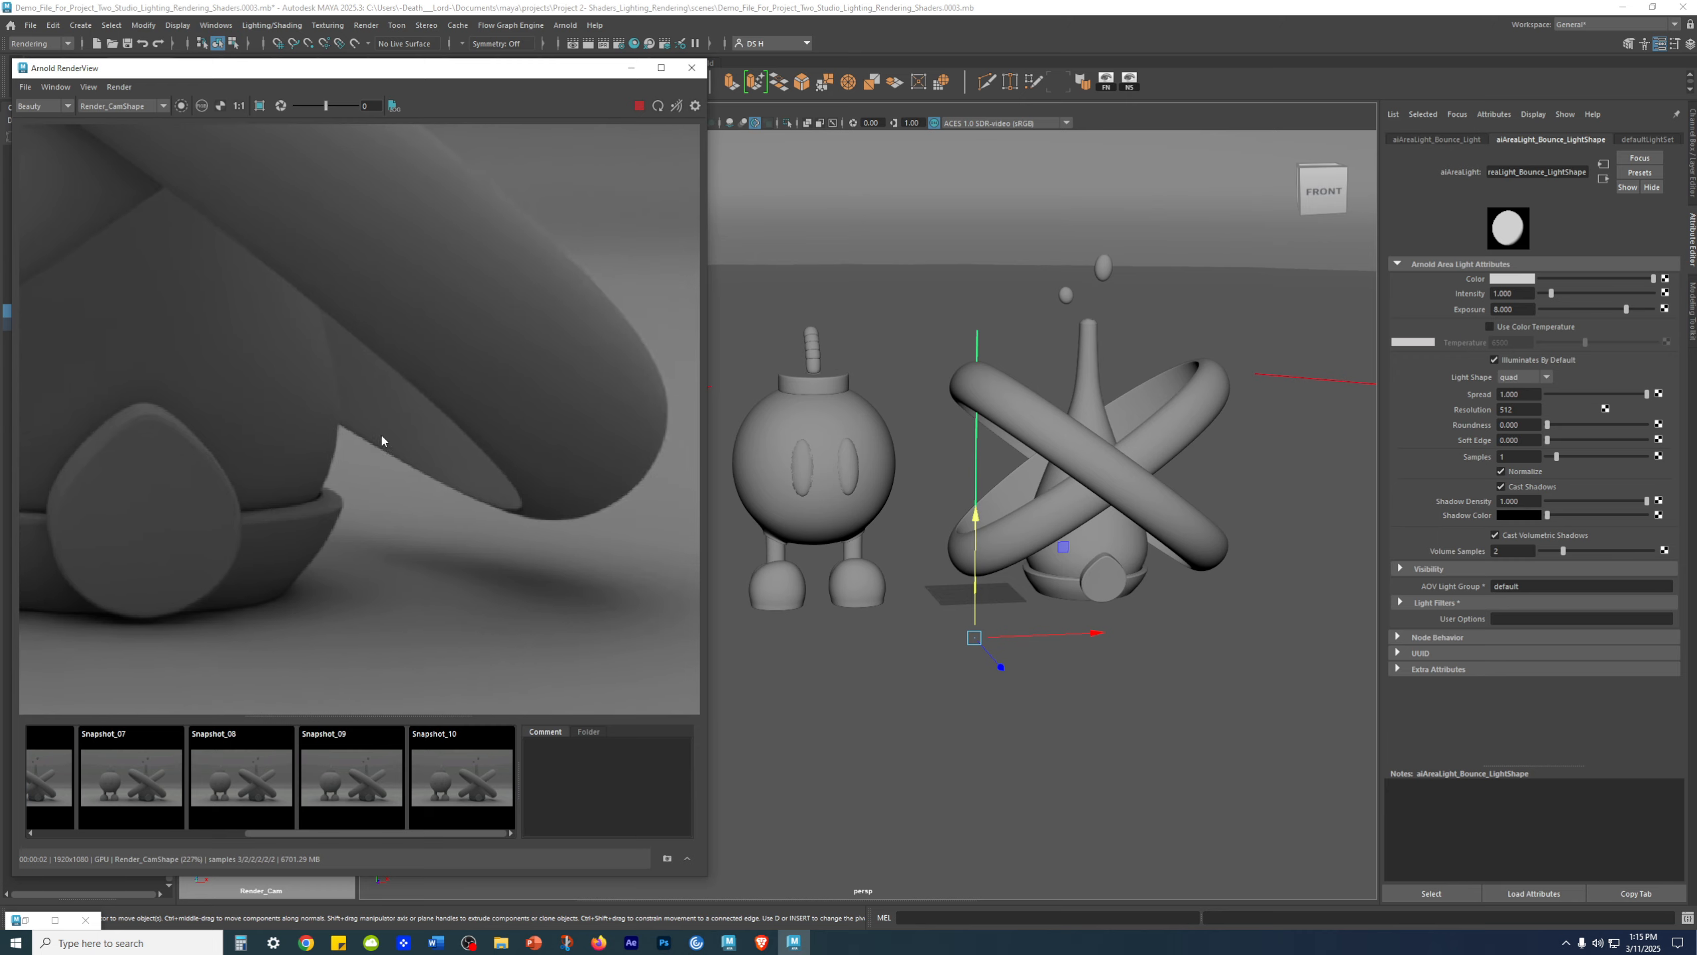
- Compare Snapshot_10 with the live render around the God Tear's lower ring and base
left_click(447, 766)
left_click(444, 761)
left_click(441, 756)
left_click(440, 753)
left_click(461, 764)
left_click(461, 763)
left_click(460, 763)
left_click(461, 762)
- Examine Bomber Man's legs and feet up close in the render, toggling Snapshot_10 against the live result
scroll(194, 526, "down", 3)
middle_click_drag(193, 526, 499, 524)
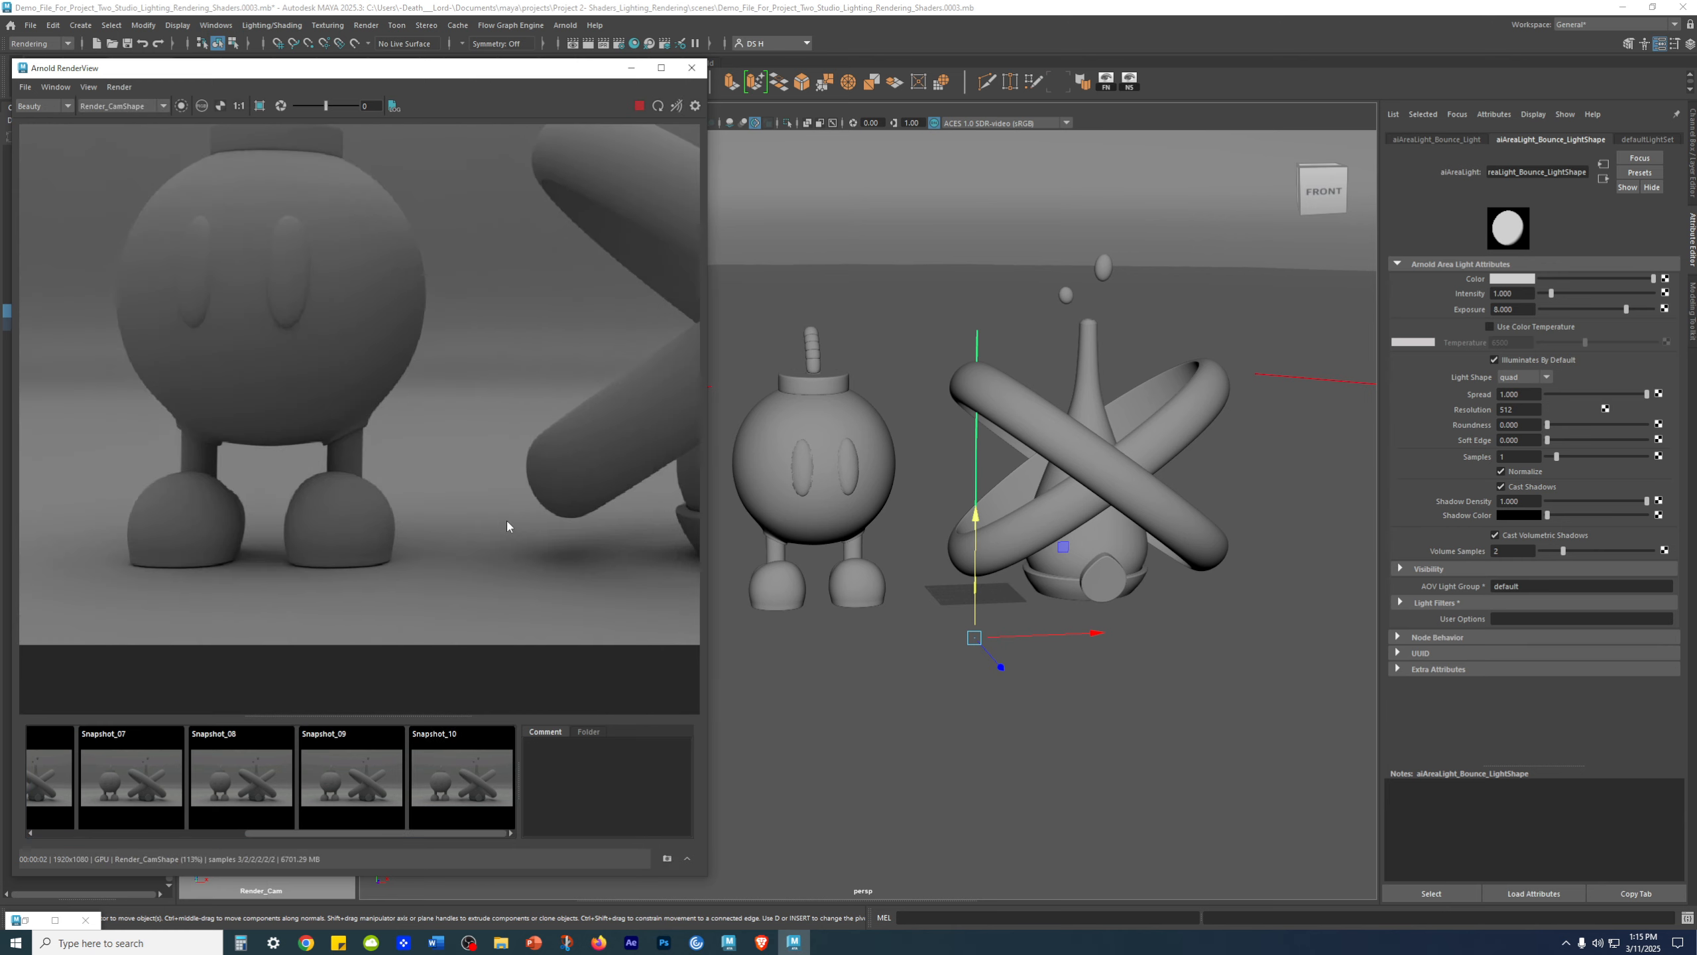
scroll(331, 504, "up", 3)
middle_click_drag(332, 504, 553, 510)
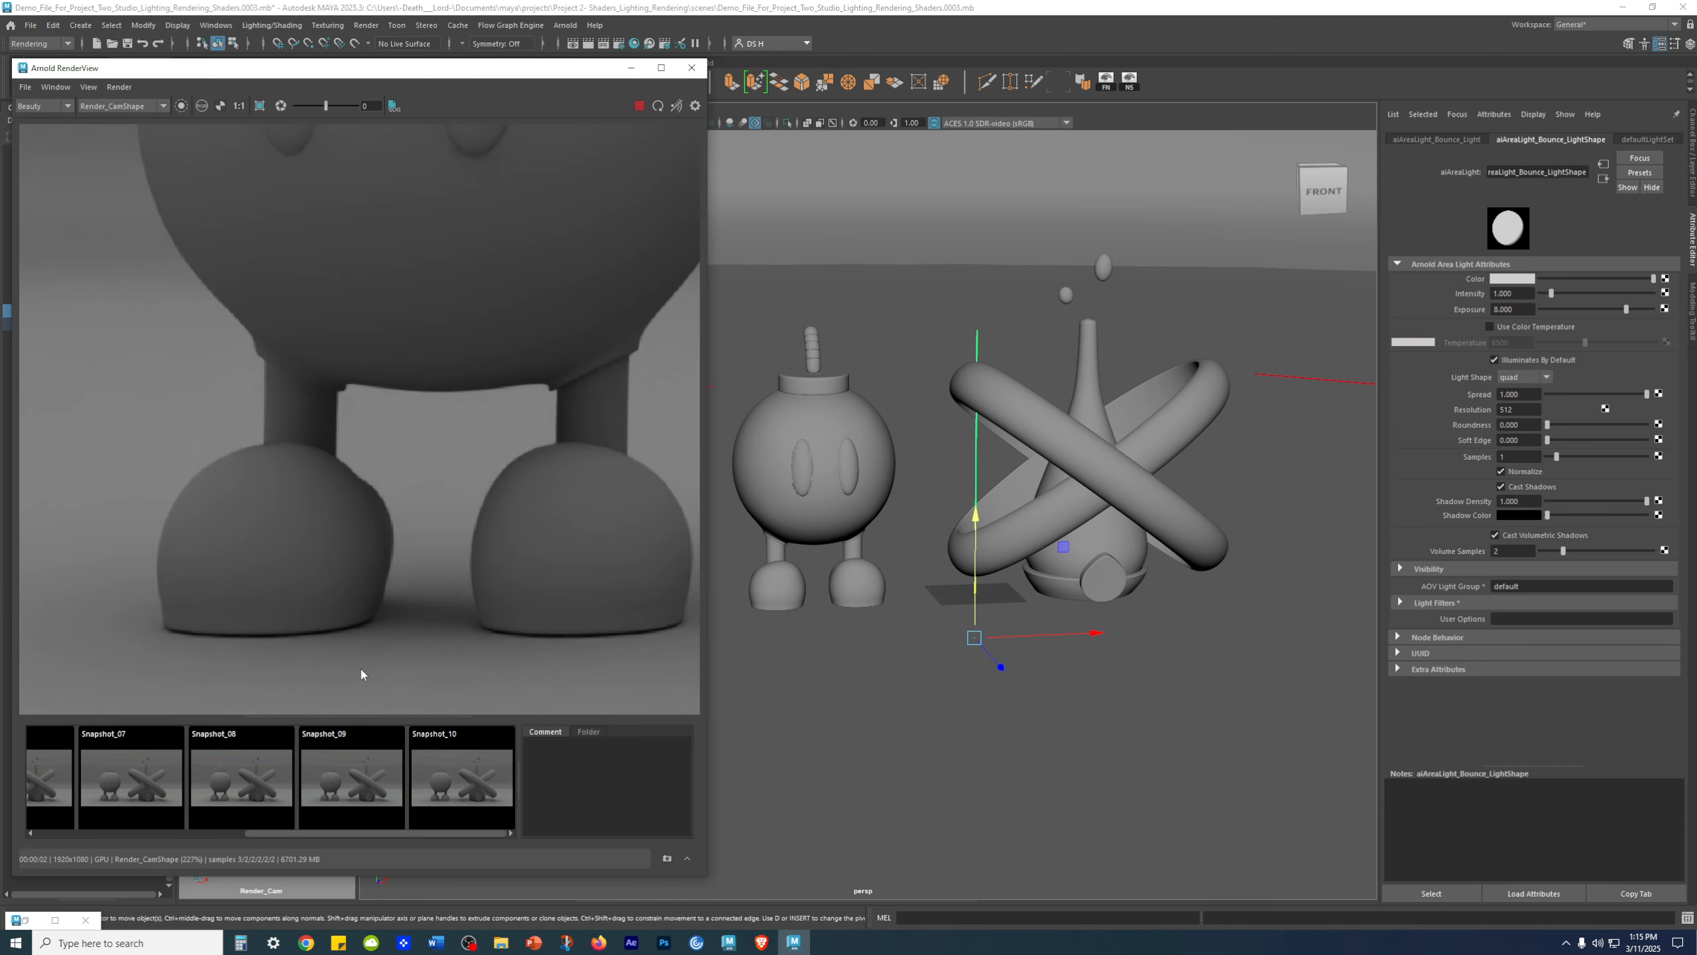
left_click(483, 769)
left_click(475, 767)
left_click(474, 767)
left_click(470, 764)
left_click(469, 758)
left_click(470, 758)
left_click(469, 755)
left_click(467, 753)
left_click(466, 752)
left_click(466, 751)
- Set the bounce light's Exposure to 10, keeping the light selected
left_click_drag(1516, 309, 1491, 303)
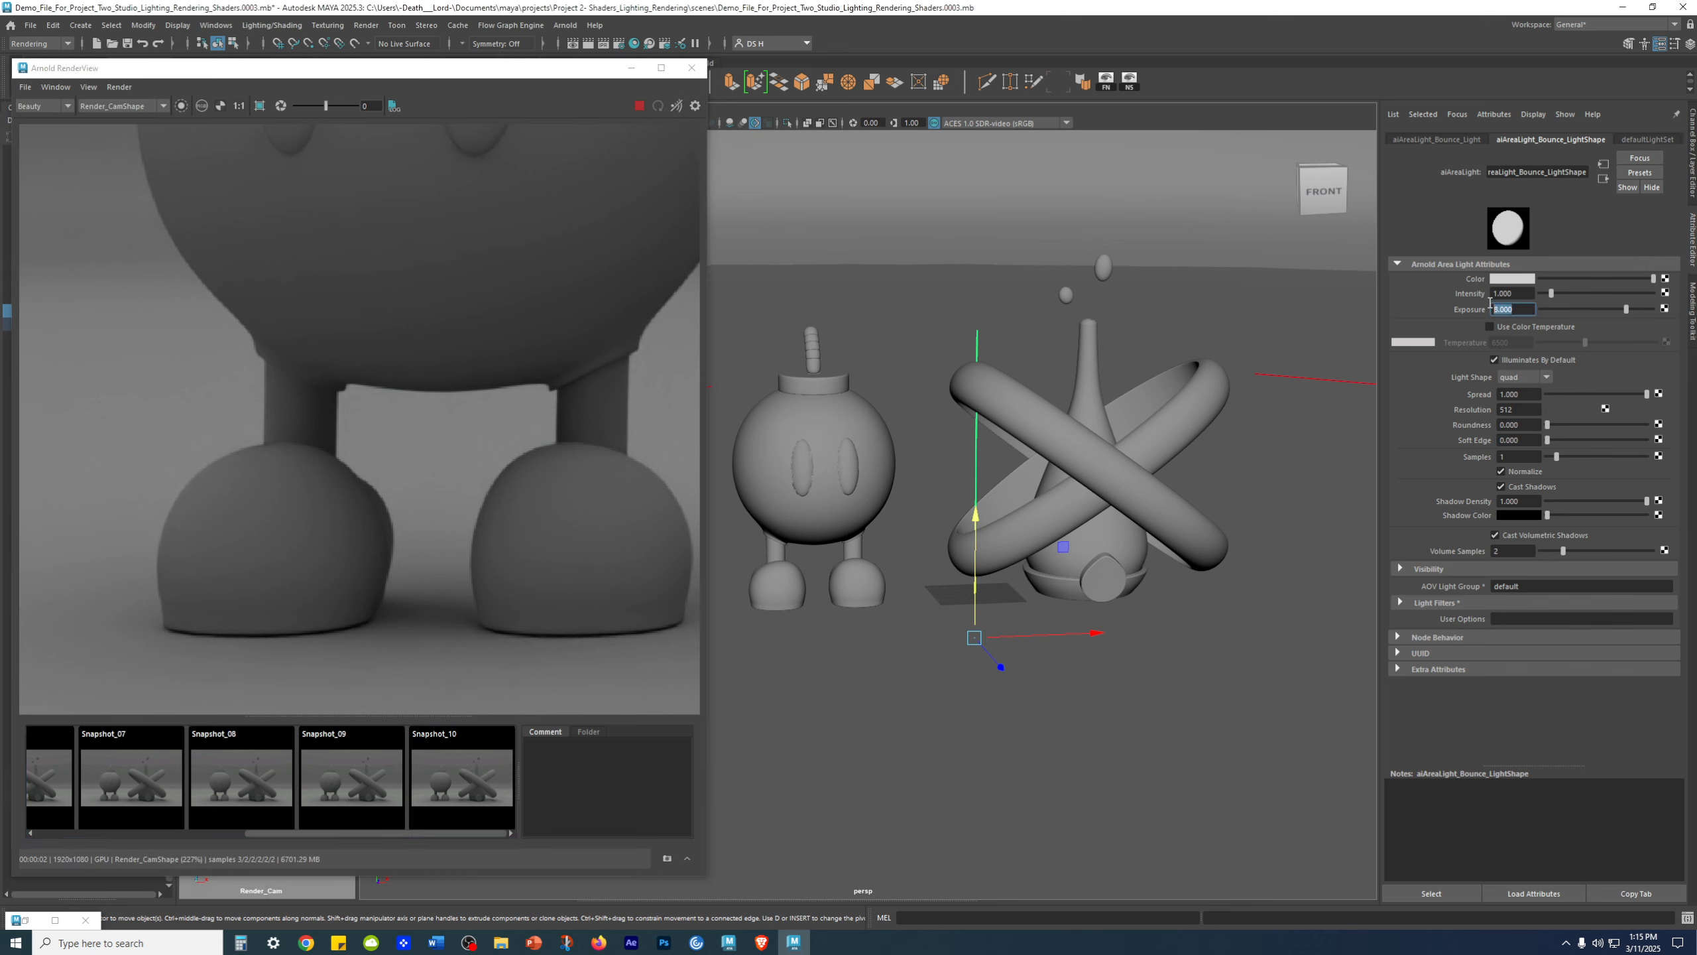
type("10")
key("Return")
left_click(931, 810)
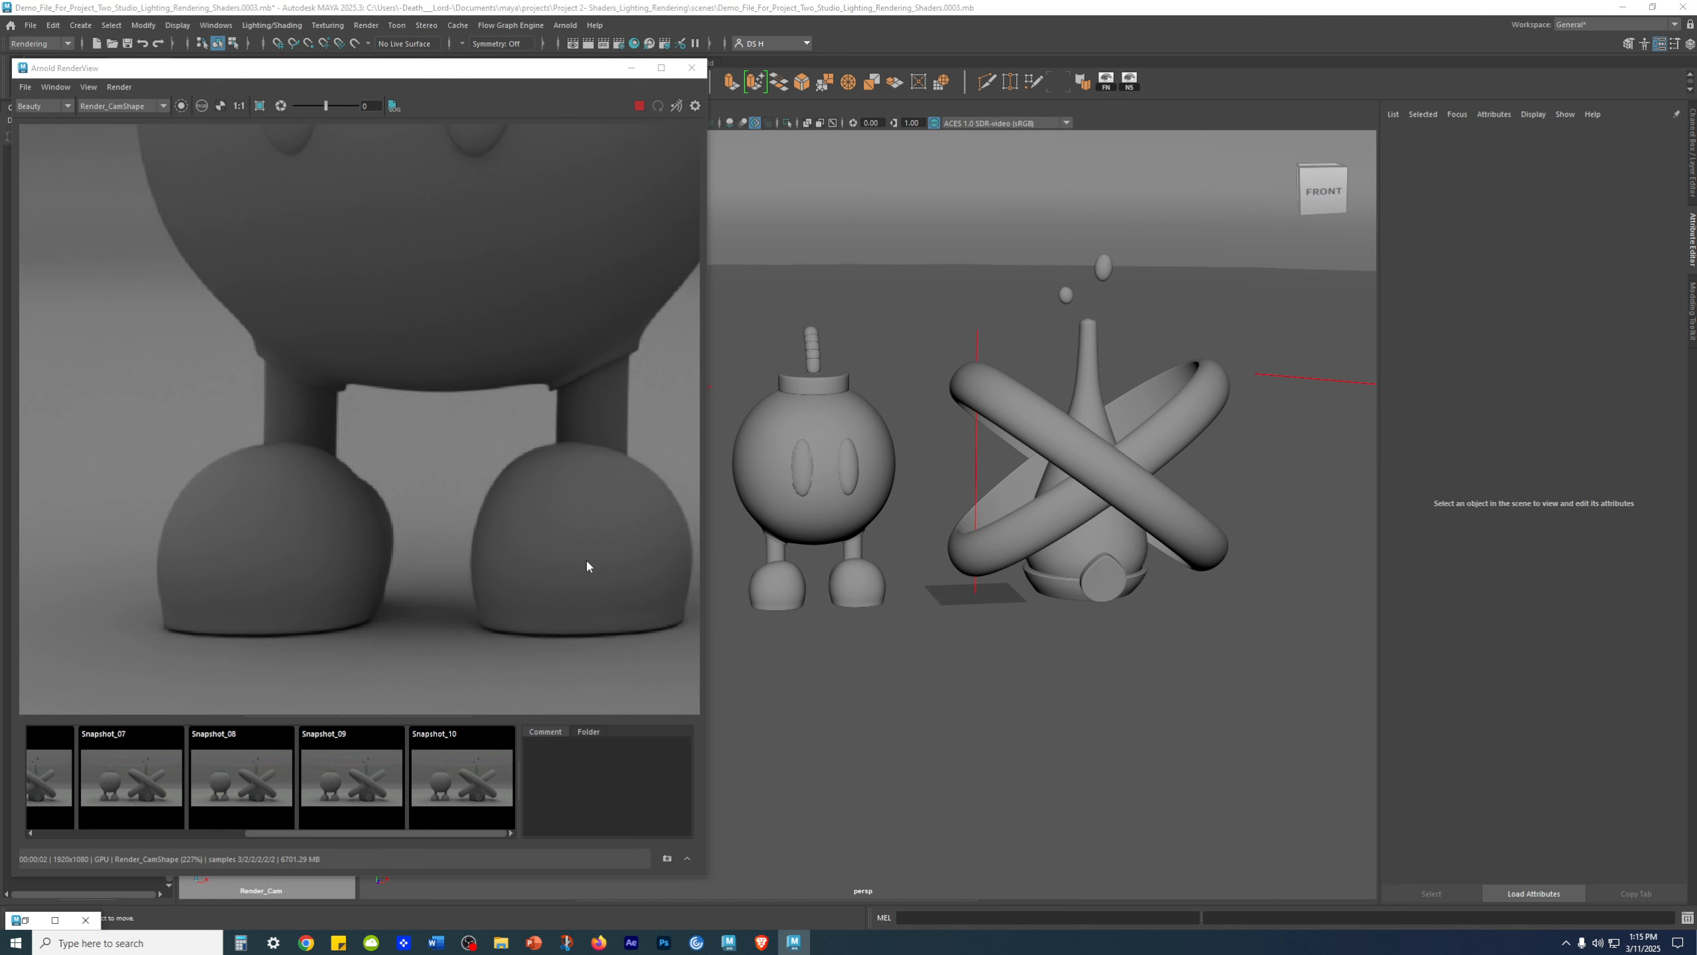
left_click(588, 567)
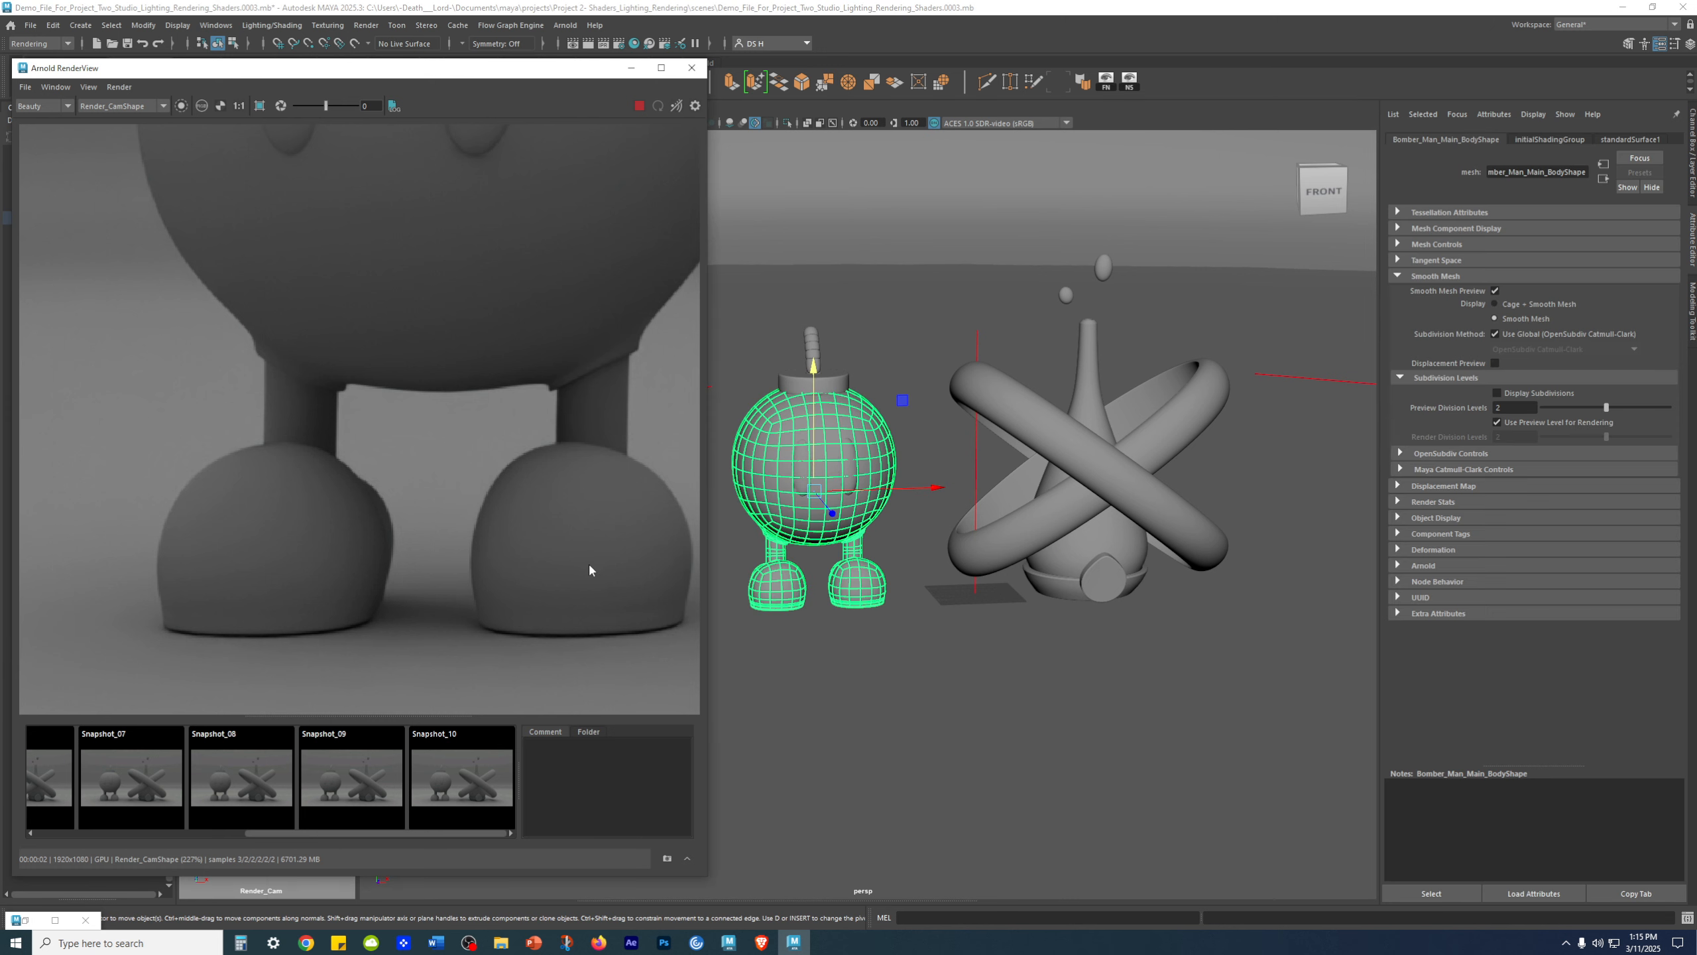
left_click(604, 781)
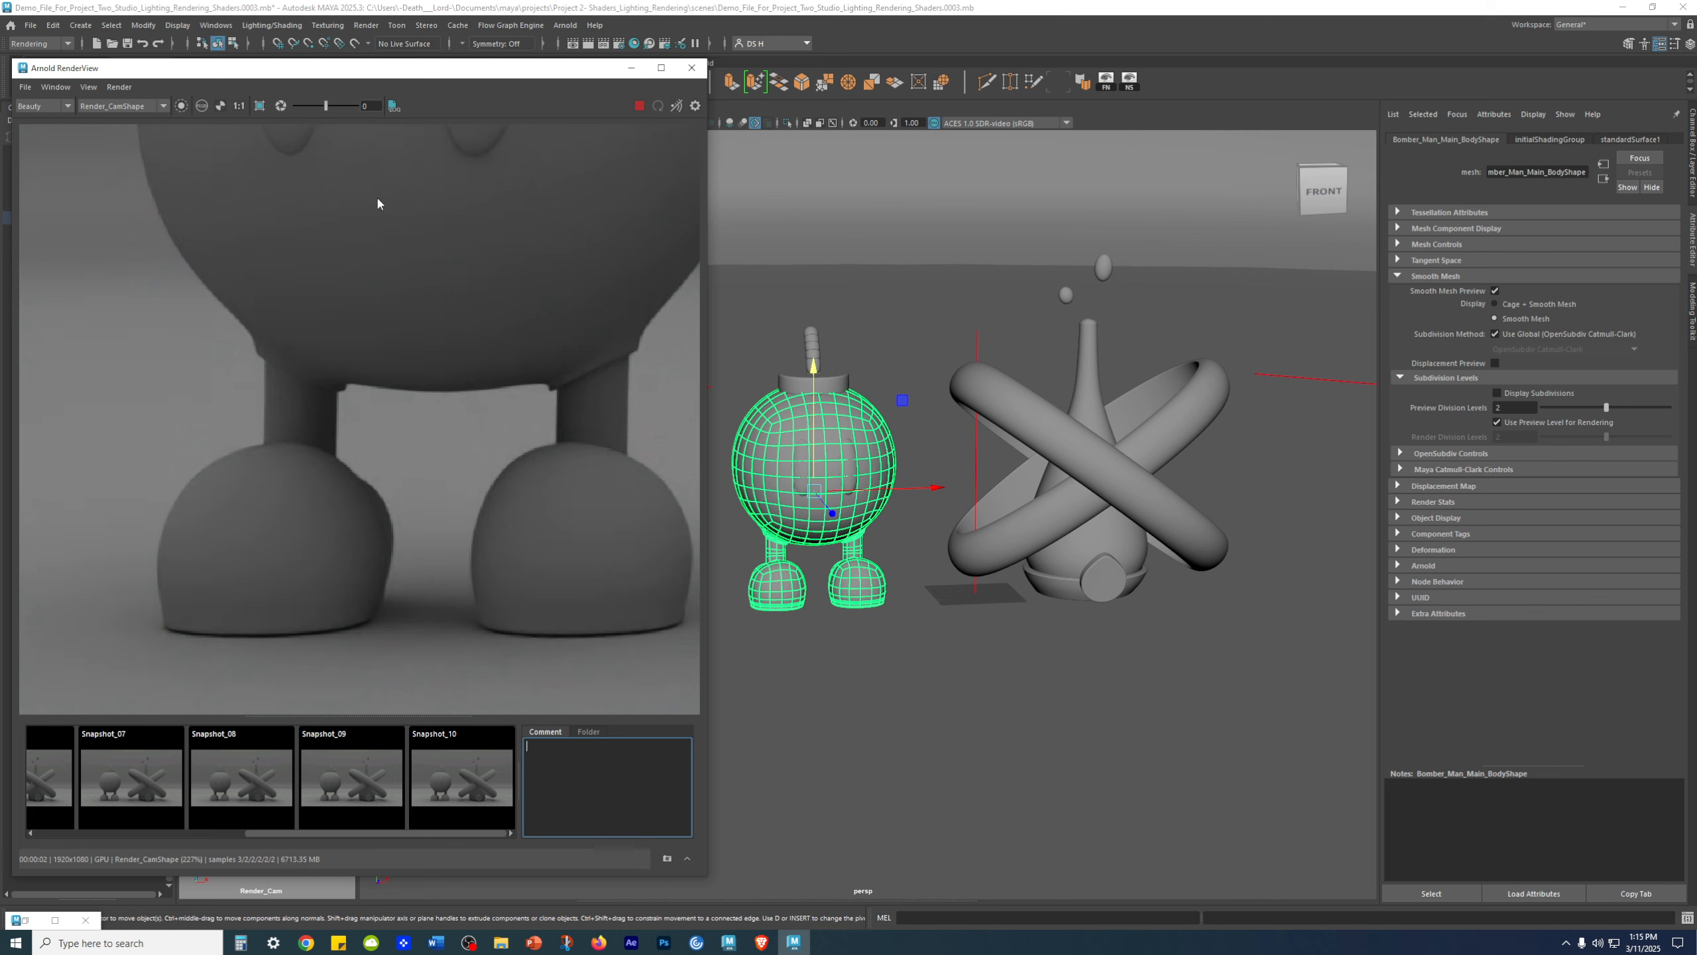
scroll(382, 447, "down", 3)
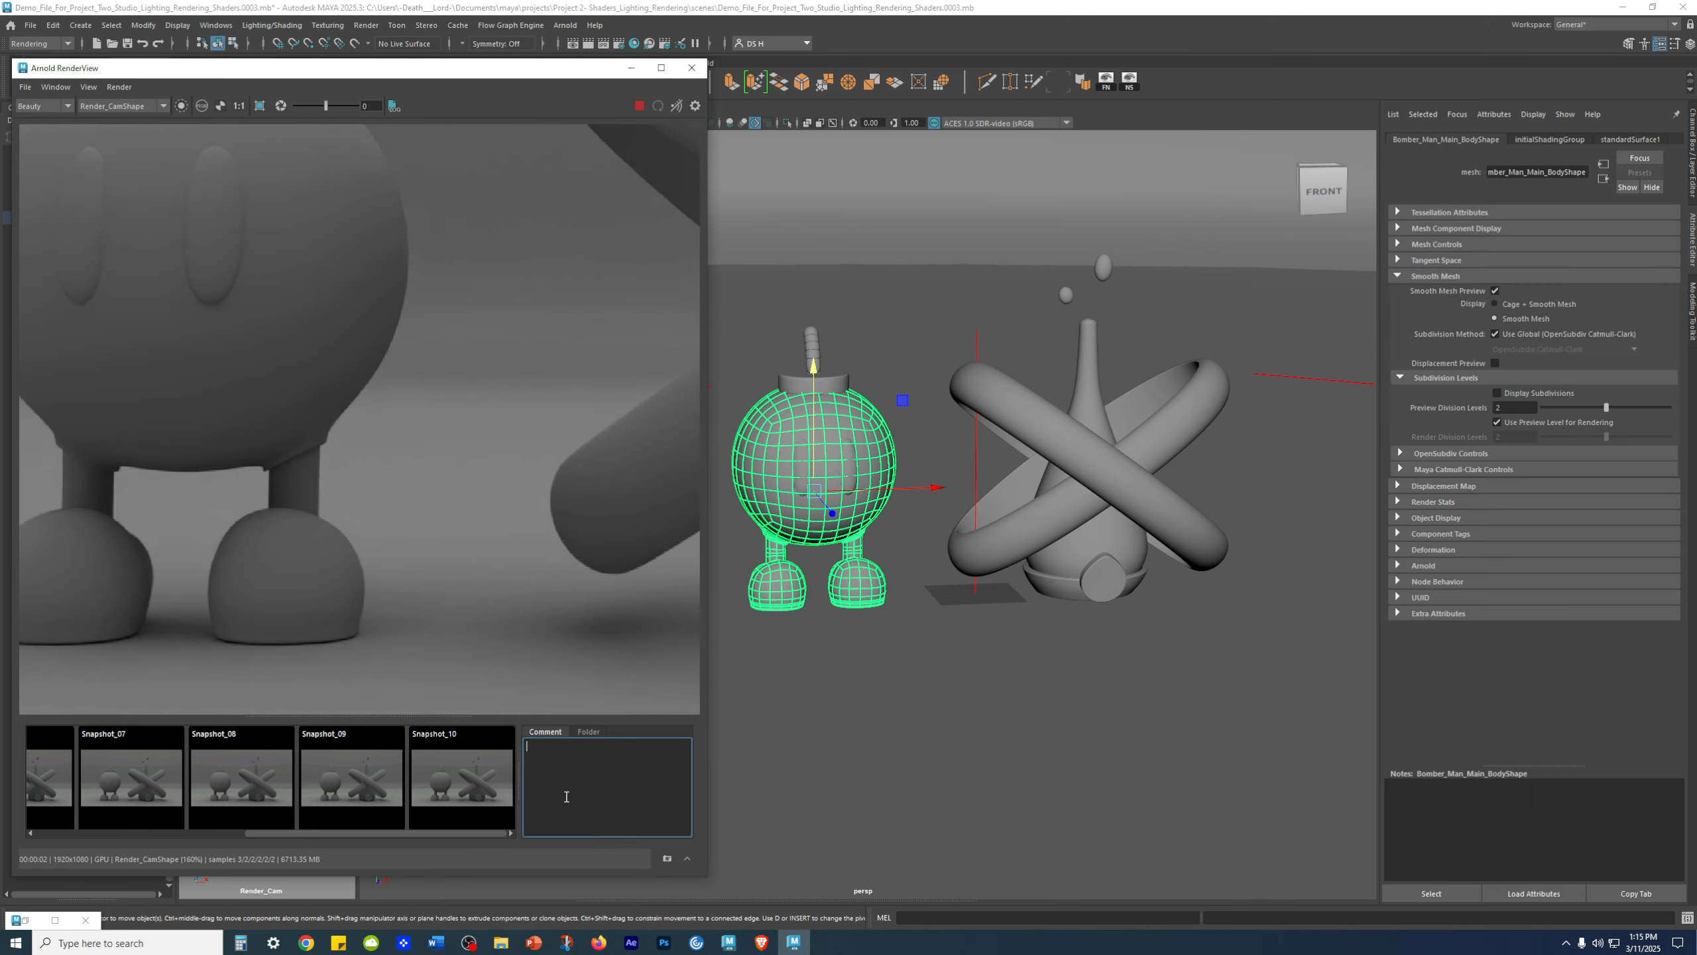
left_click(984, 719)
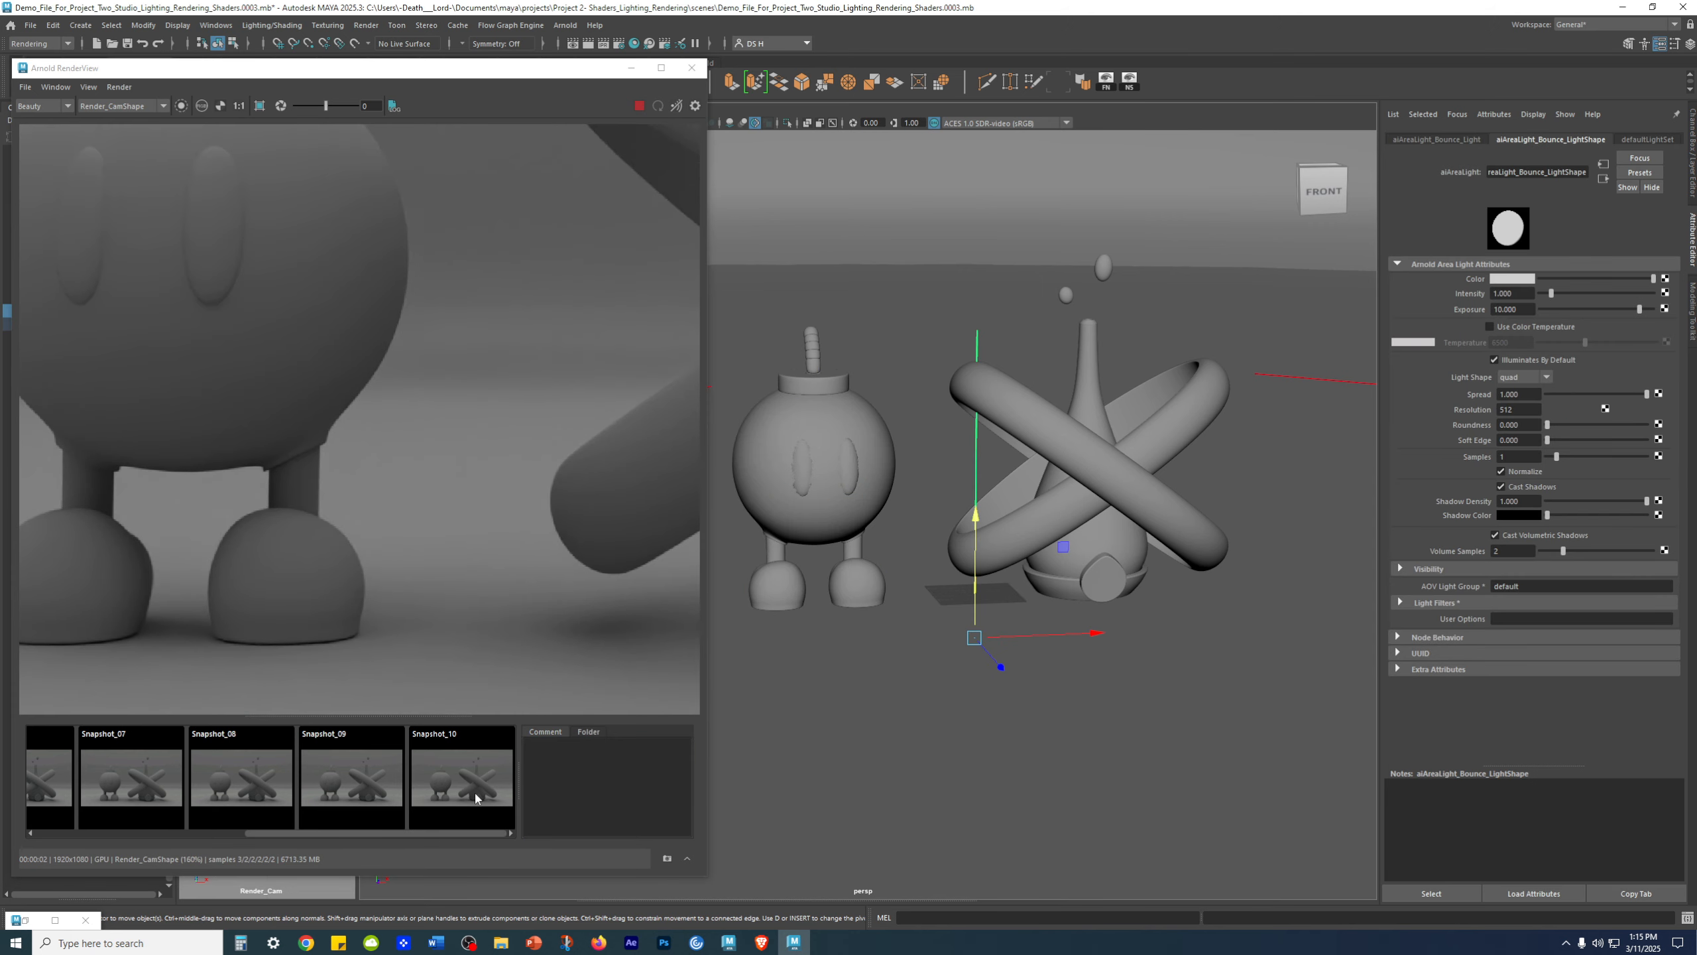
- Compare Snapshot_10 with the brighter bounce light render across the full image showing both characters
scroll(415, 506, "down", 2)
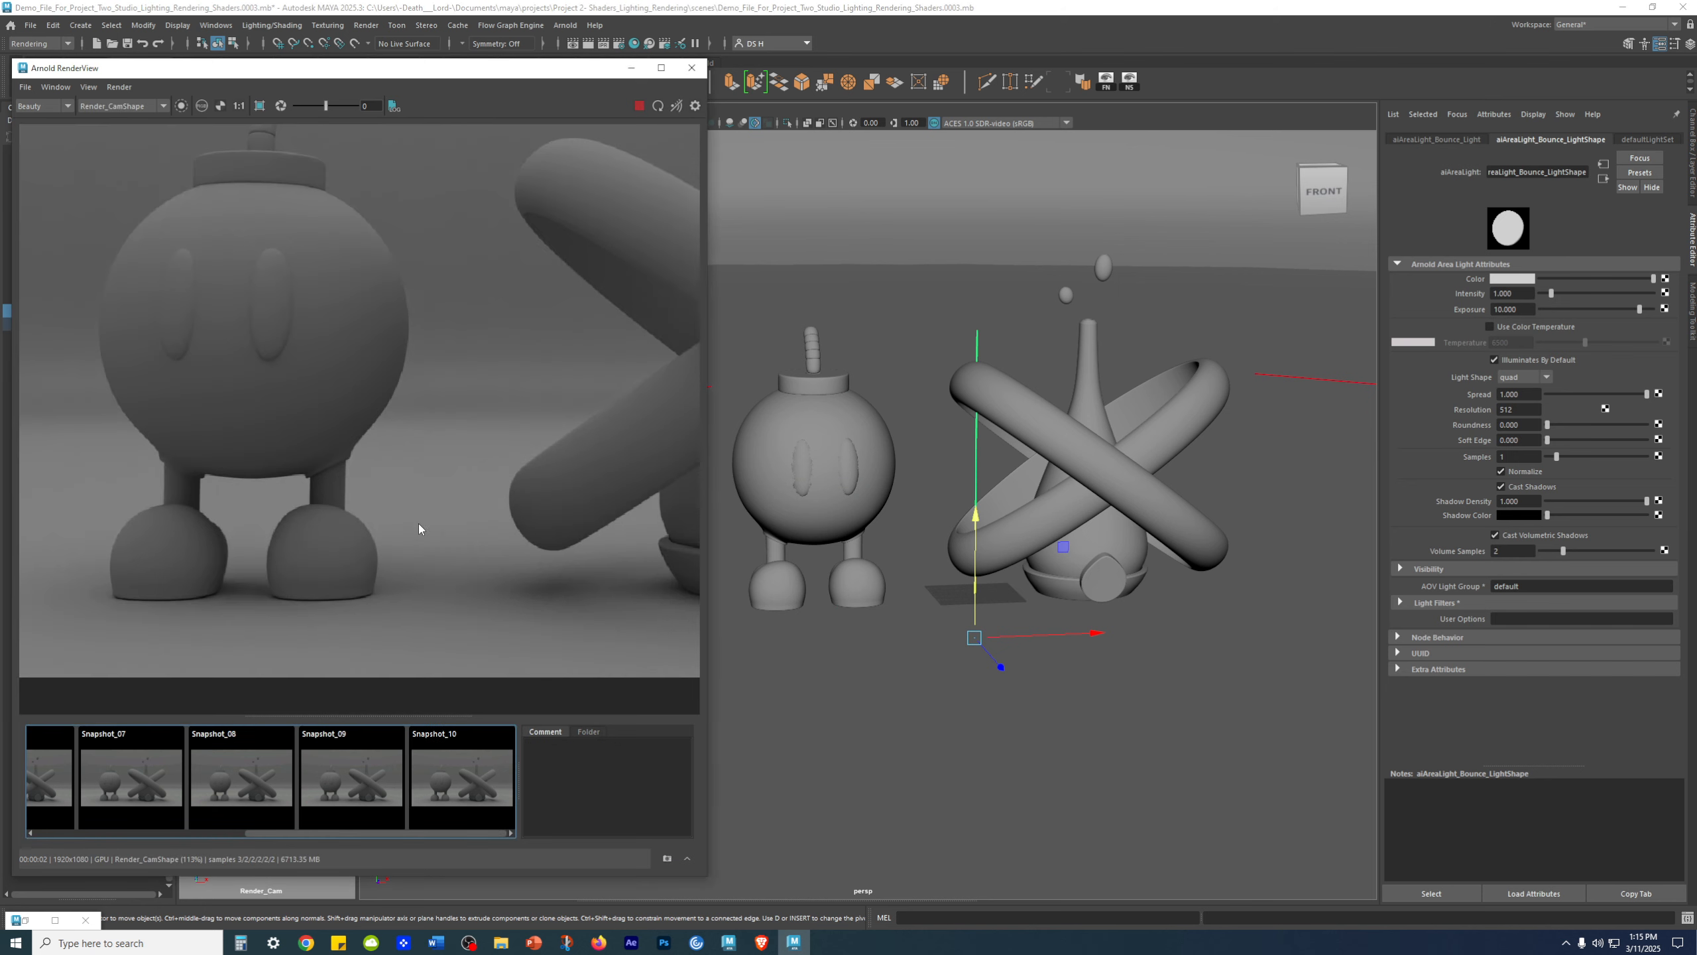
scroll(401, 535, "down", 3)
left_click(476, 778)
left_click(474, 776)
scroll(409, 605, "down", 3)
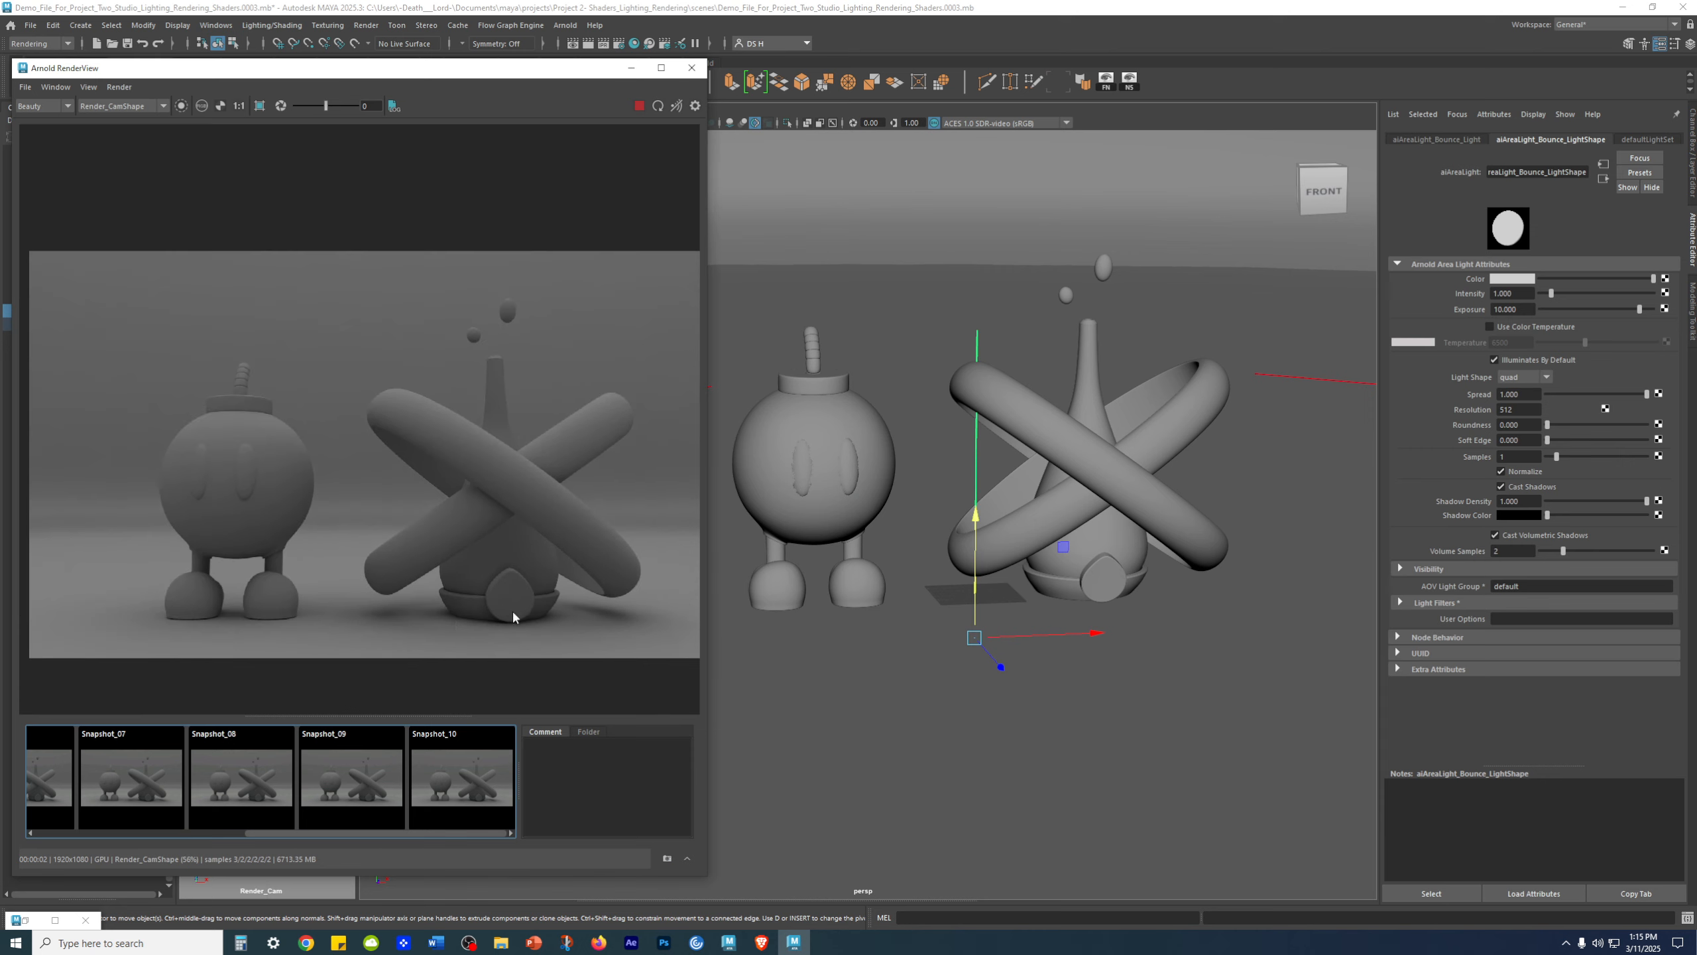
left_click(458, 789)
left_click(460, 787)
left_click(462, 783)
left_click(464, 779)
left_click(467, 776)
left_click(468, 776)
left_click(470, 775)
left_click(470, 775)
left_click(472, 775)
left_click(472, 774)
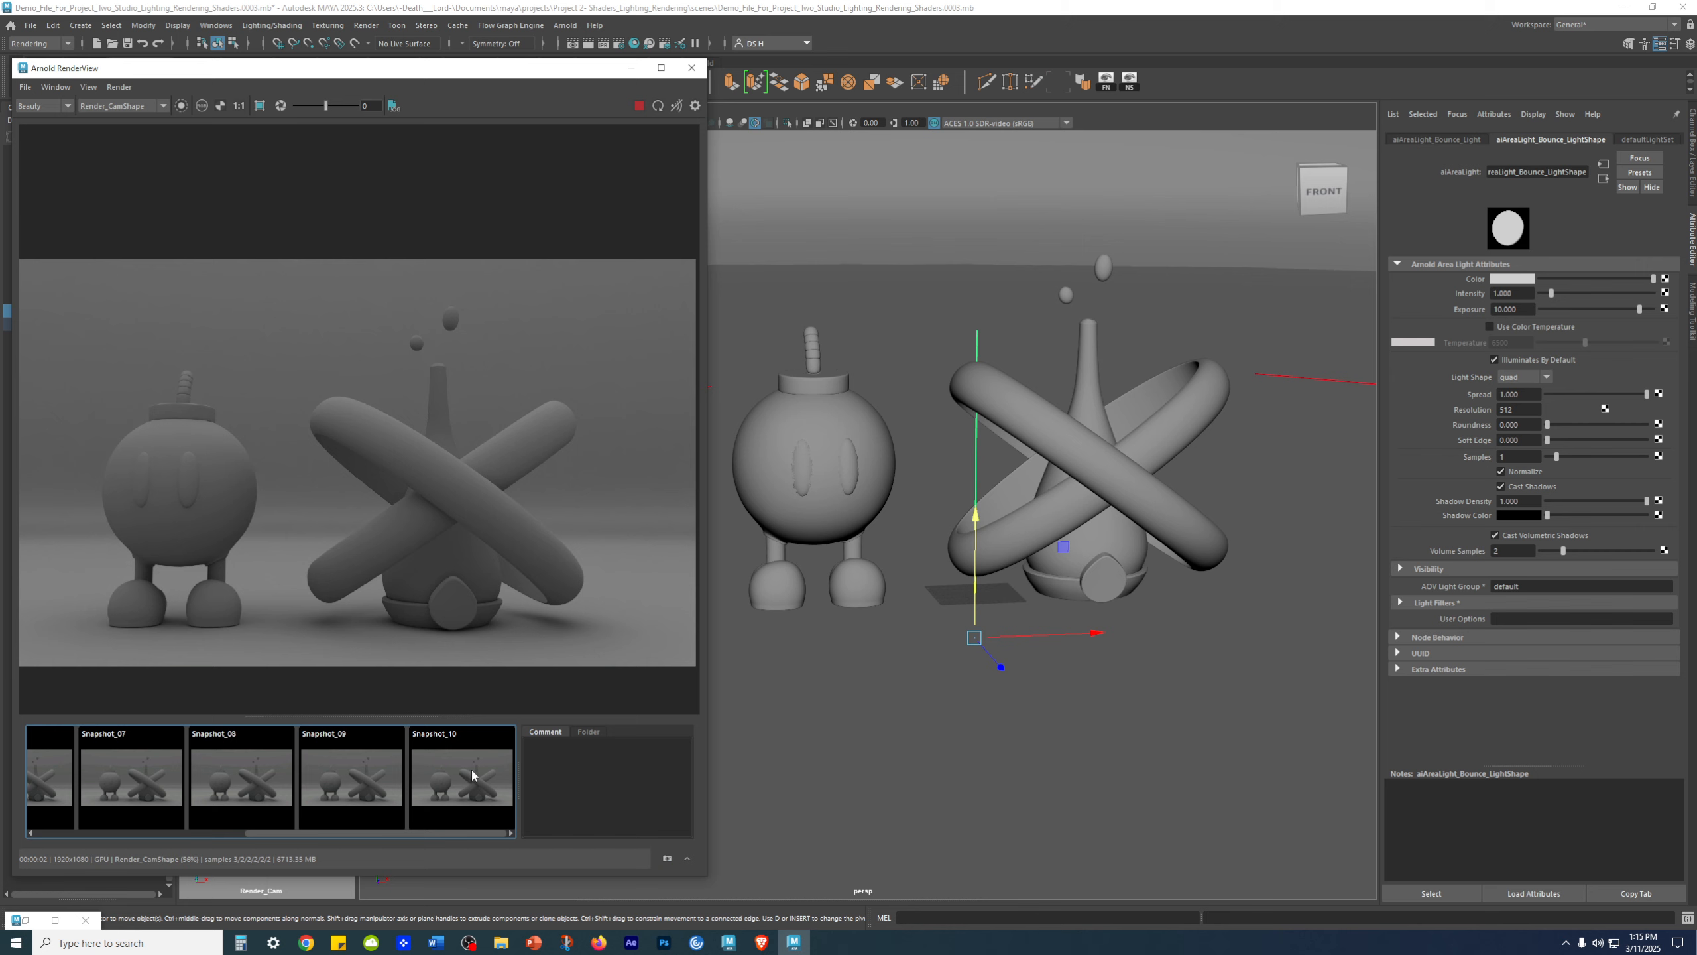
left_click(483, 794)
left_click(482, 789)
left_click(479, 792)
left_click(480, 792)
left_click(481, 791)
left_click(482, 791)
left_click(483, 791)
left_click(485, 789)
left_click(485, 789)
left_click(485, 790)
left_click(472, 752)
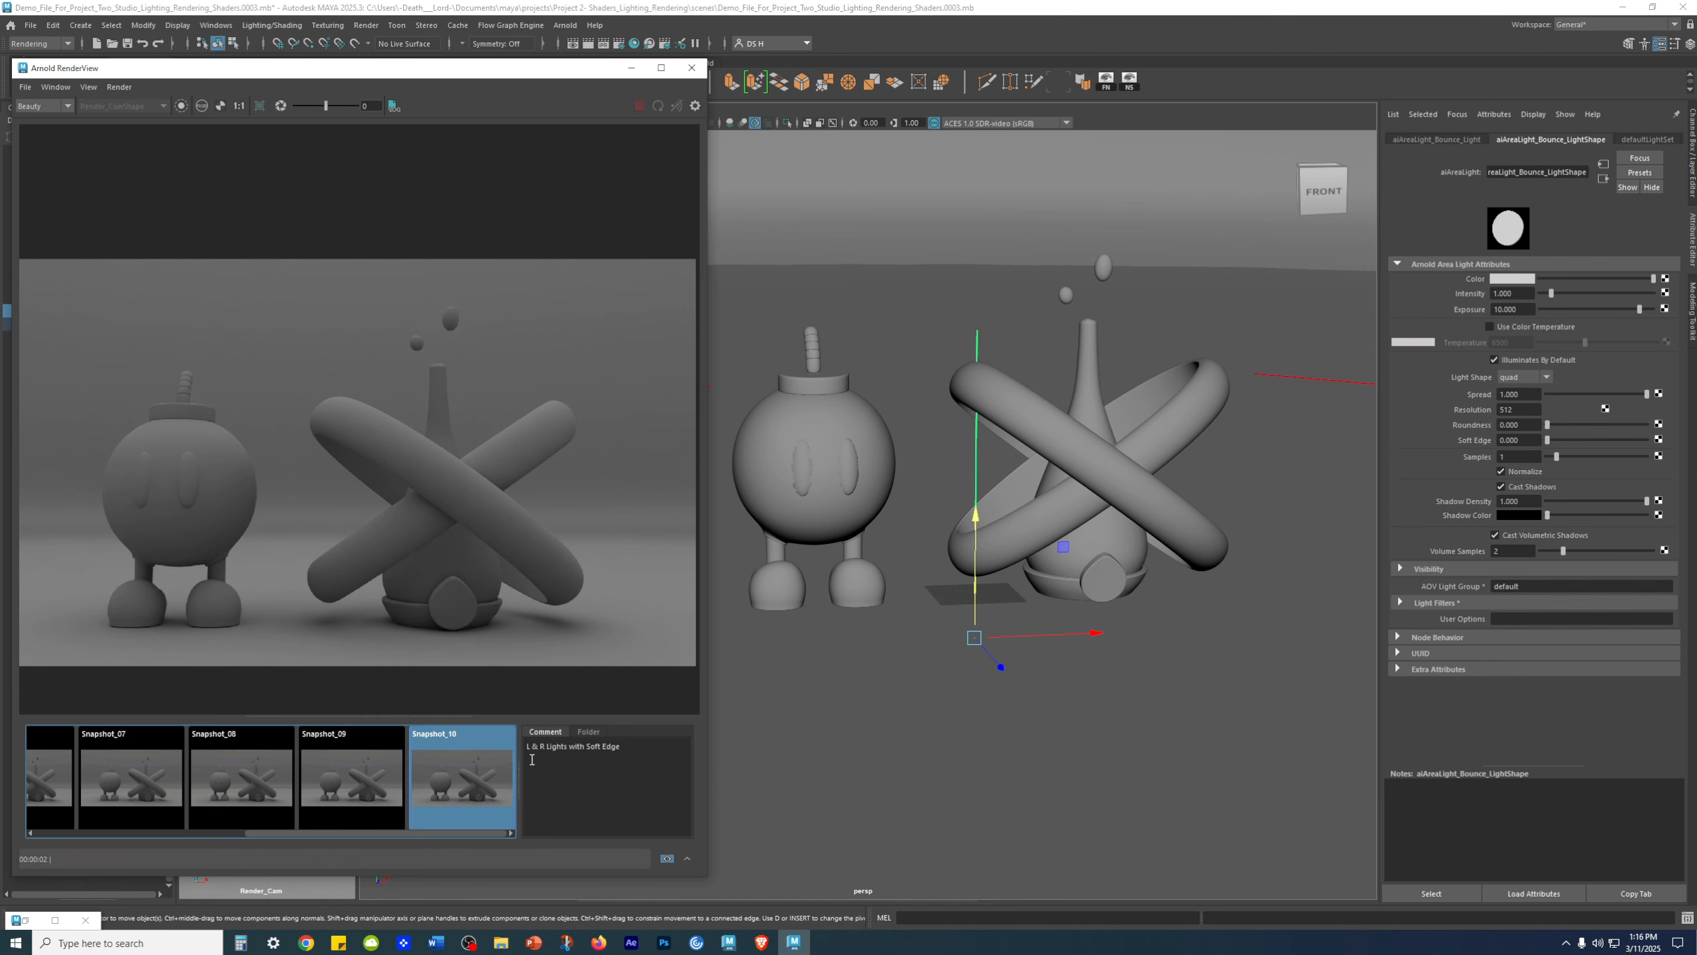
left_click(487, 790)
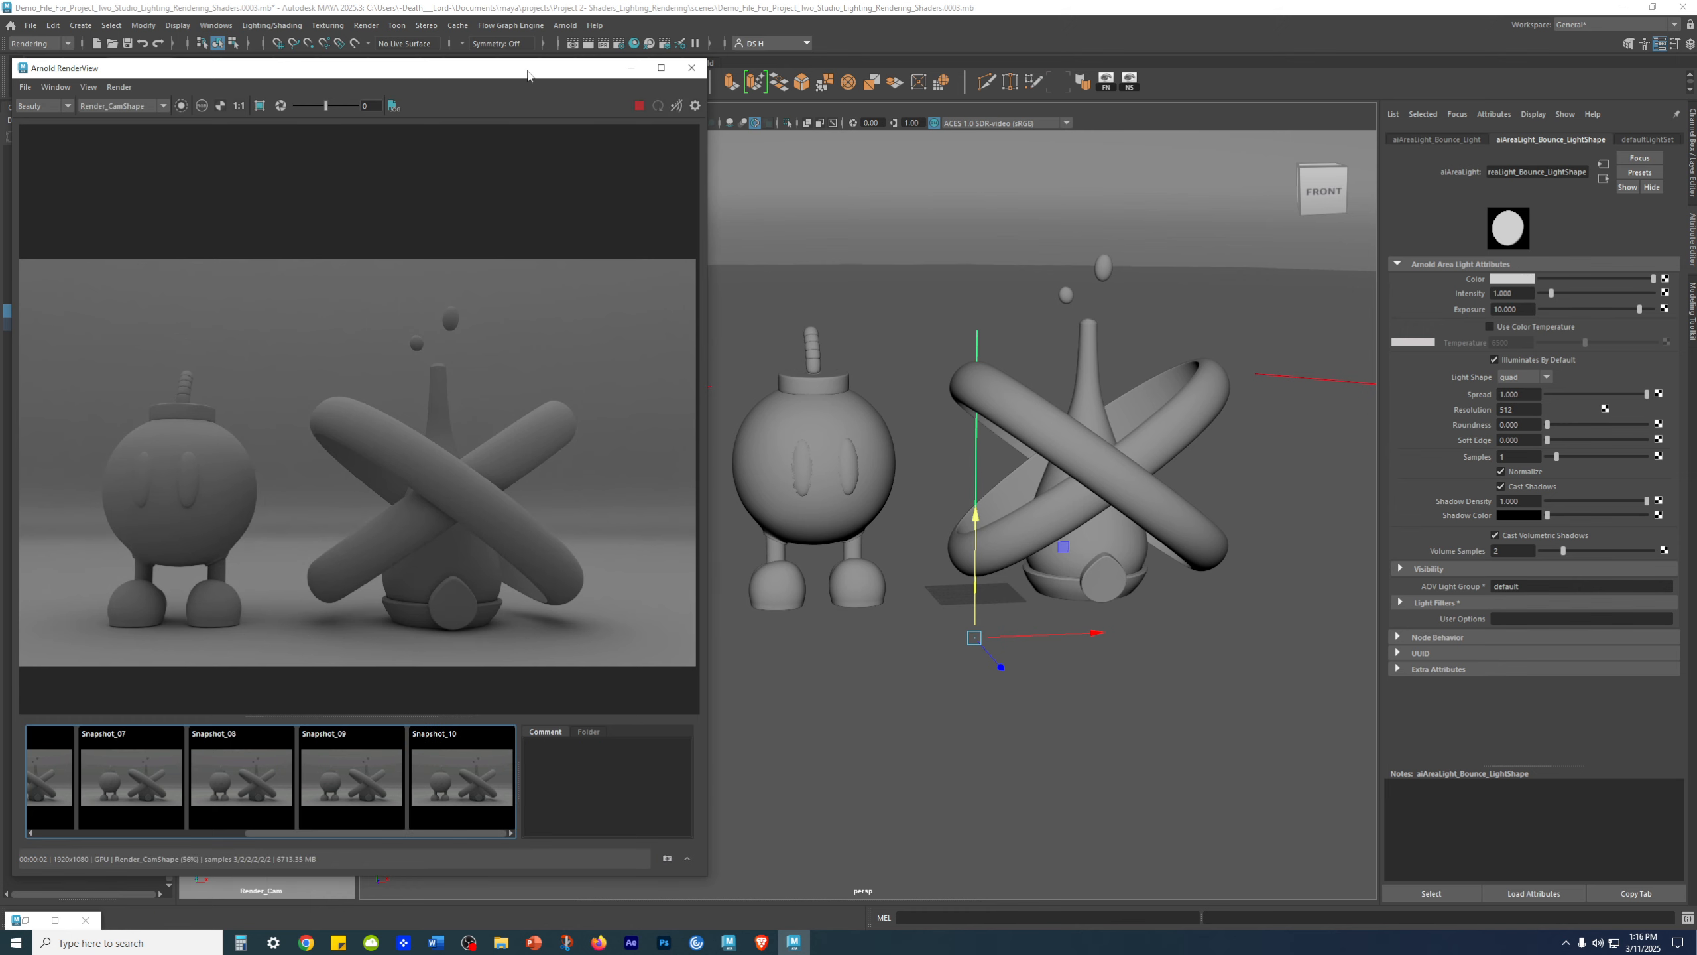
- Store a new snapshot in the widened render window and comment it "L & R Lights & Underneath Bounce Light at 10."
left_click_drag(526, 71, 687, 84)
left_click_drag(871, 174, 1173, 175)
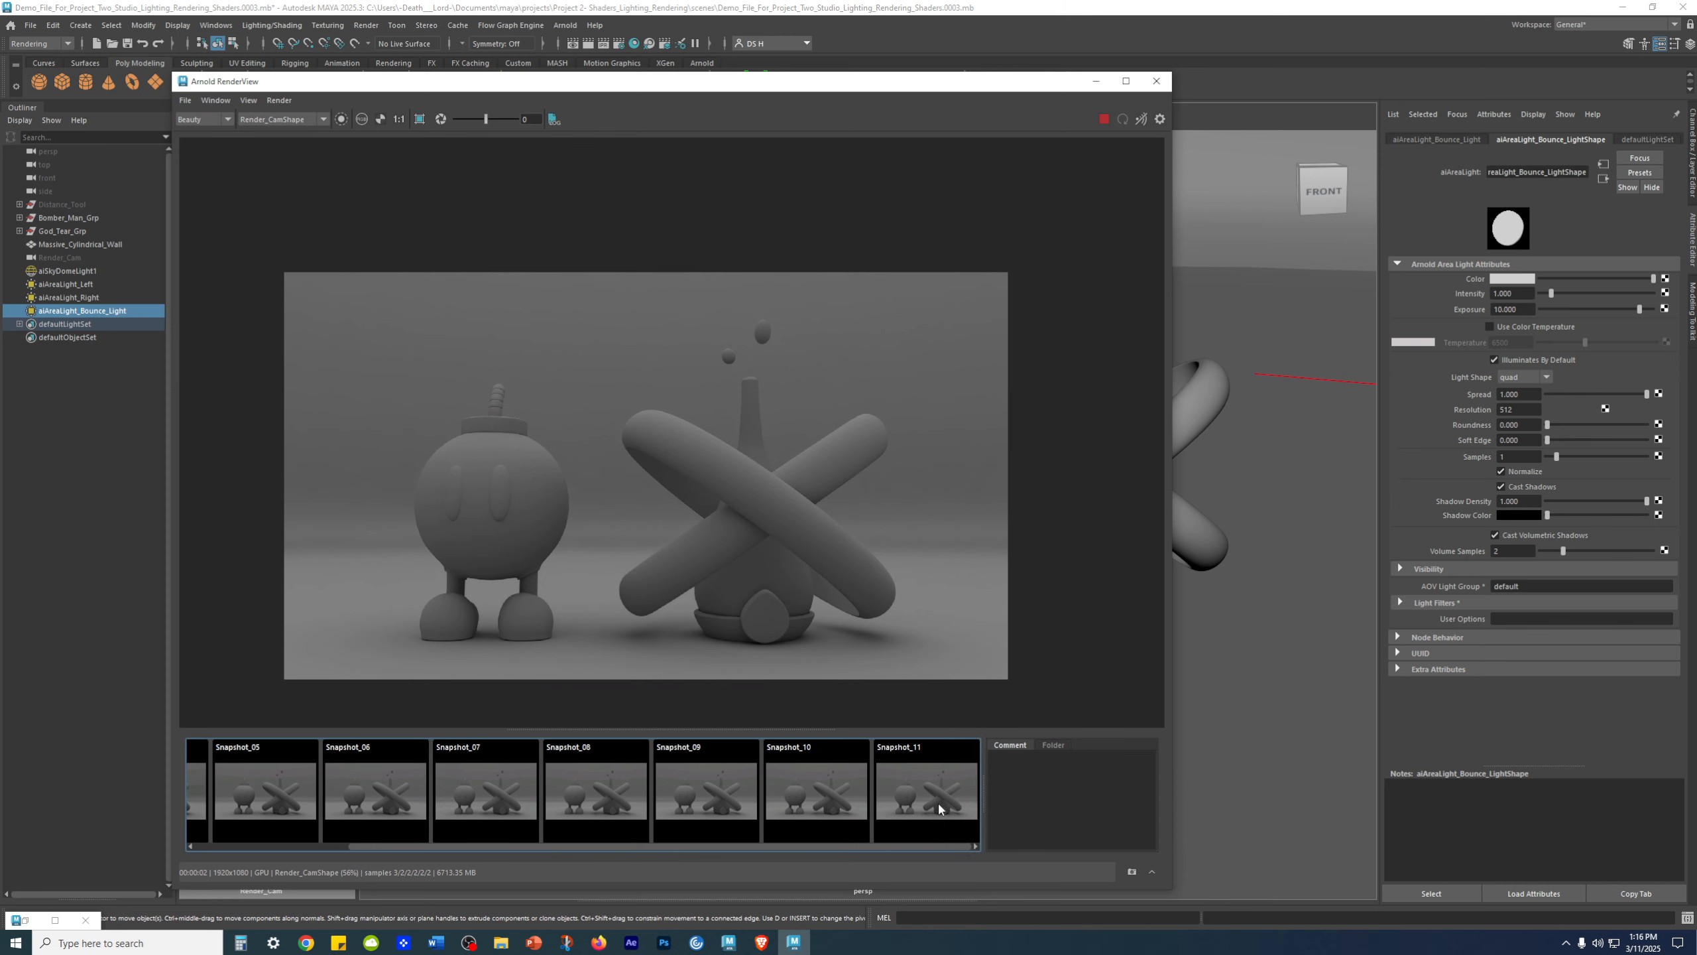
left_click(947, 788)
left_click(1042, 792)
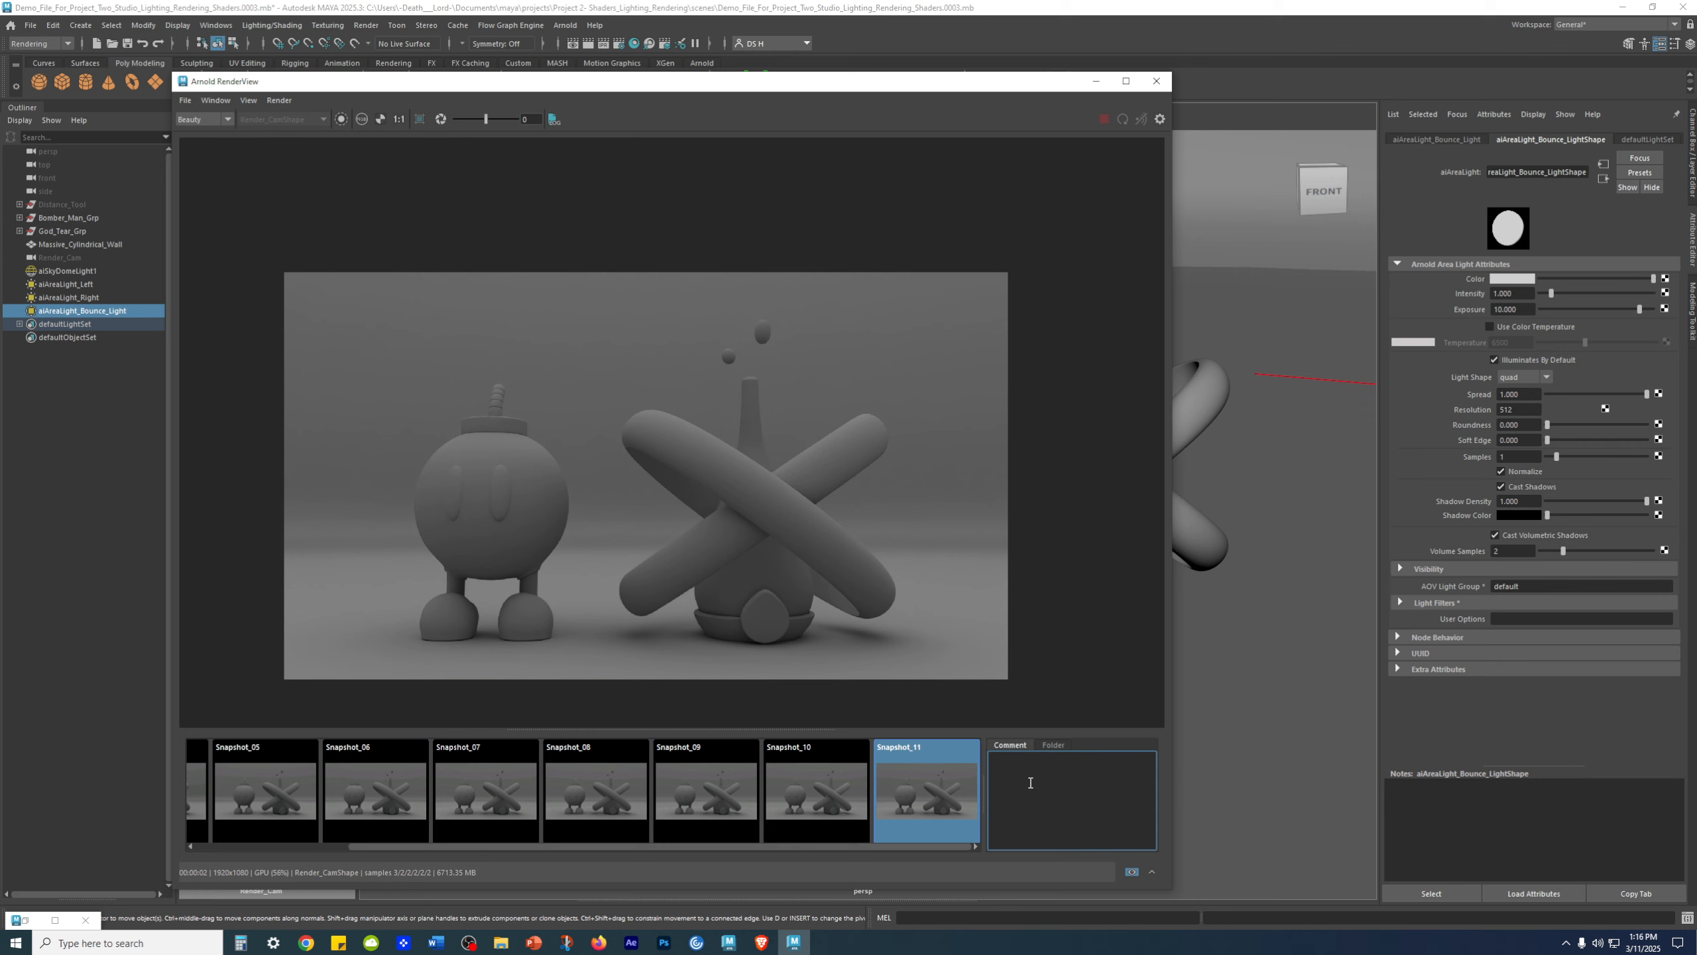
type("4")
type(" & R")
type(" Lights")
type(" &")
type(" Under")
type("neath Bounce")
type(" Light")
type("at 10")
type(".")
key("Return")
- Switch between Snapshot_10 and Snapshot_11 to compare the lighting without and with the bounce light
left_click(835, 801)
left_click(924, 794)
left_click(843, 796)
left_click(925, 793)
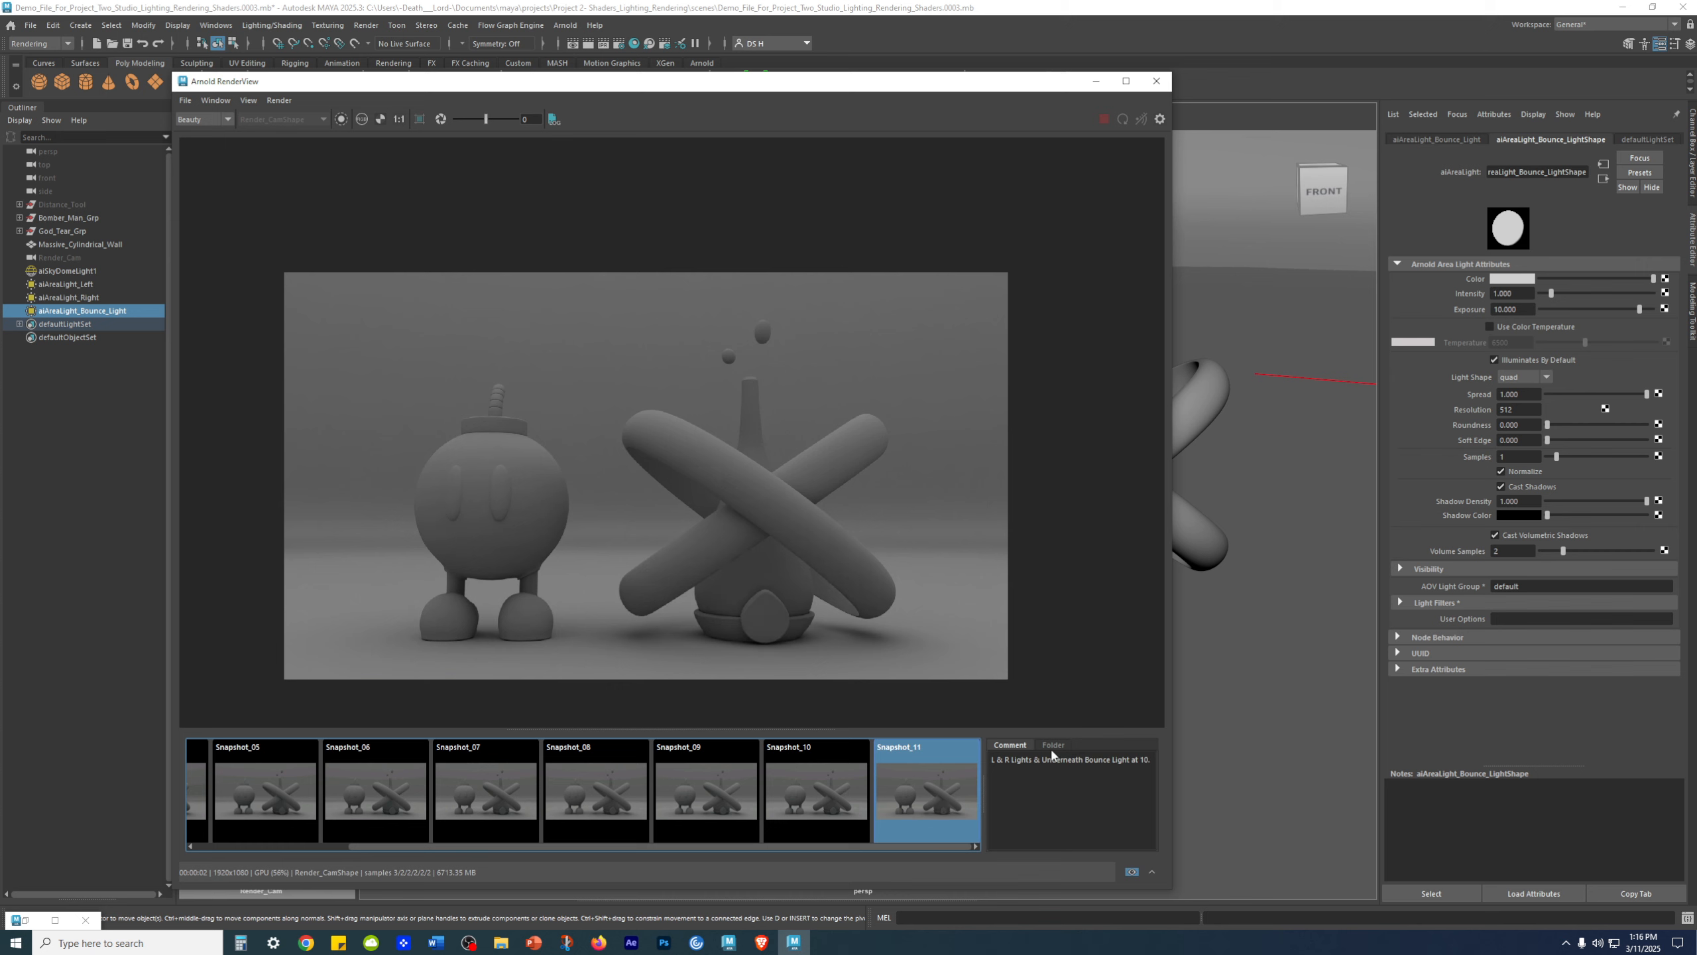
- Delete the old render snapshots Snapshot_03 through Snapshot_07, keeping Snapshot_08 to Snapshot_11
left_click(934, 838)
left_click_drag(916, 848, 699, 862)
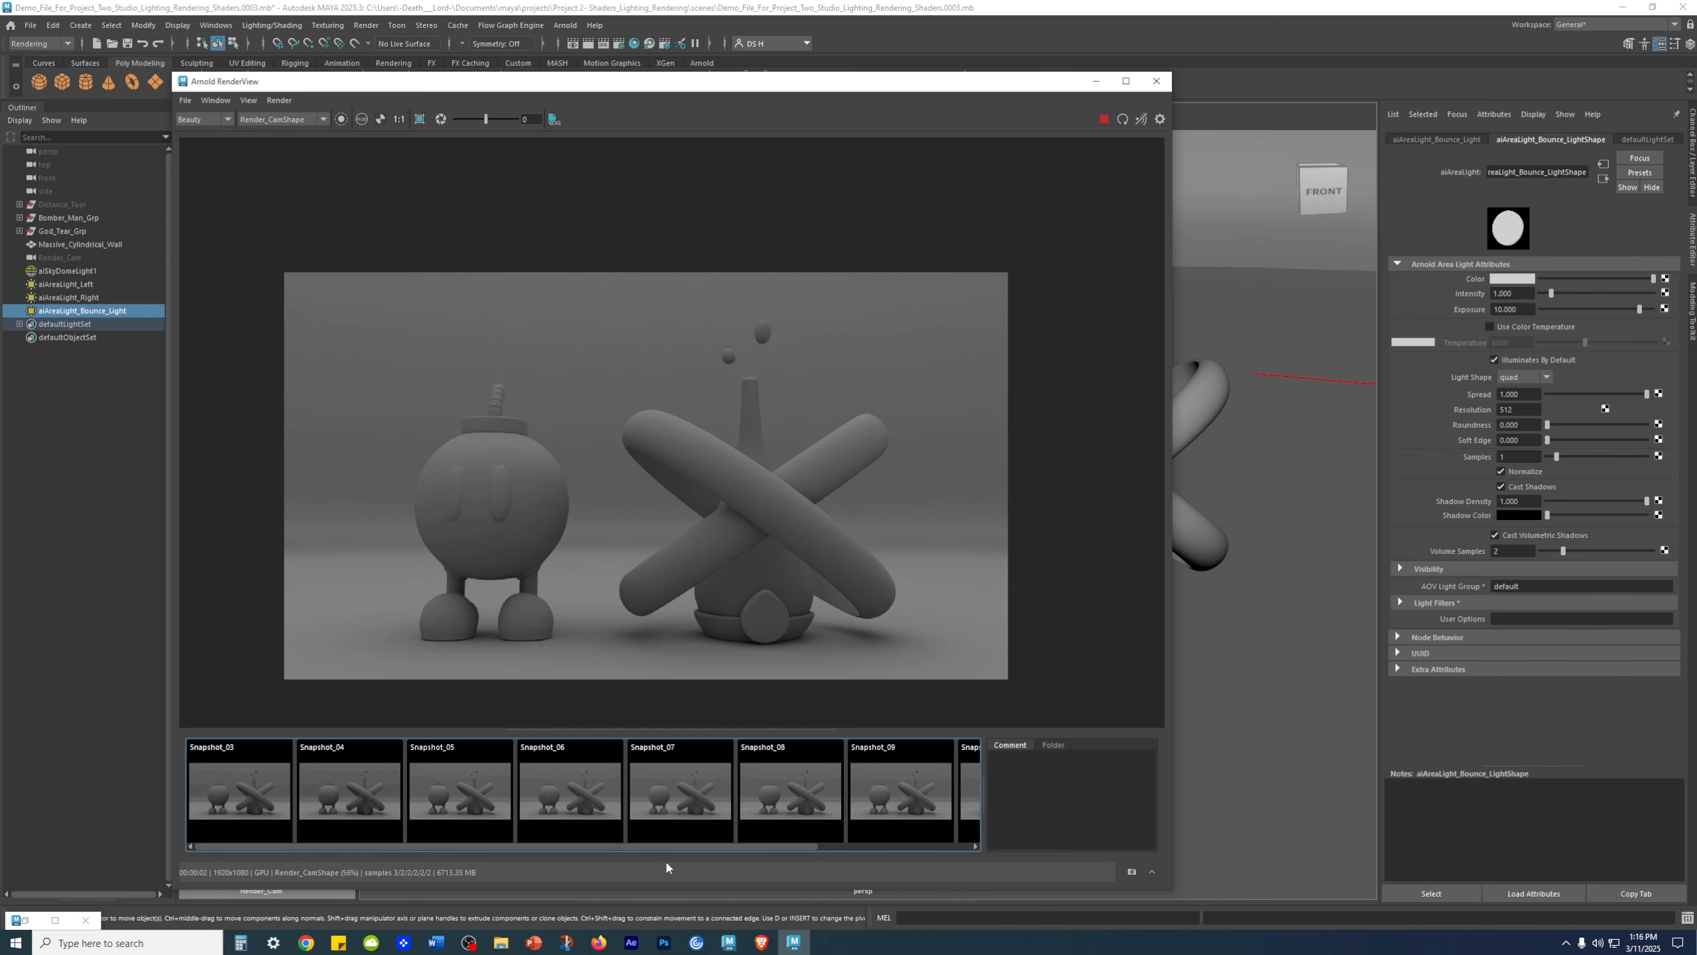
left_click(229, 783)
key("Delete")
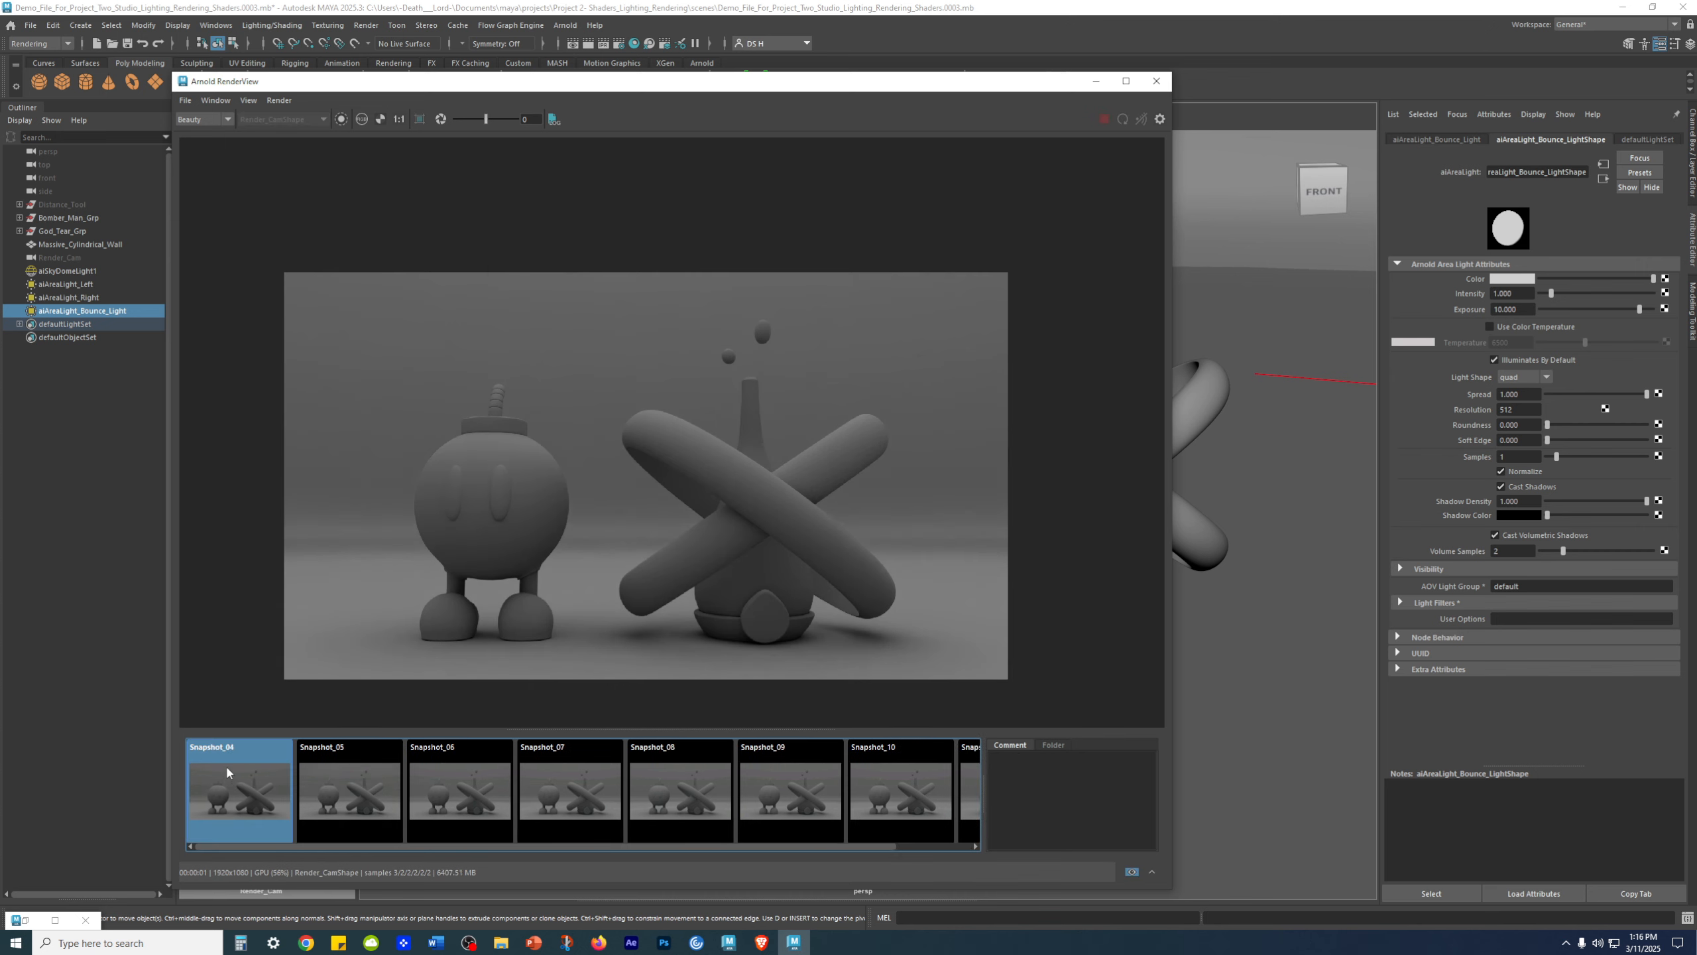
left_click(235, 787)
key("Delete")
left_click(247, 788)
key("Delete")
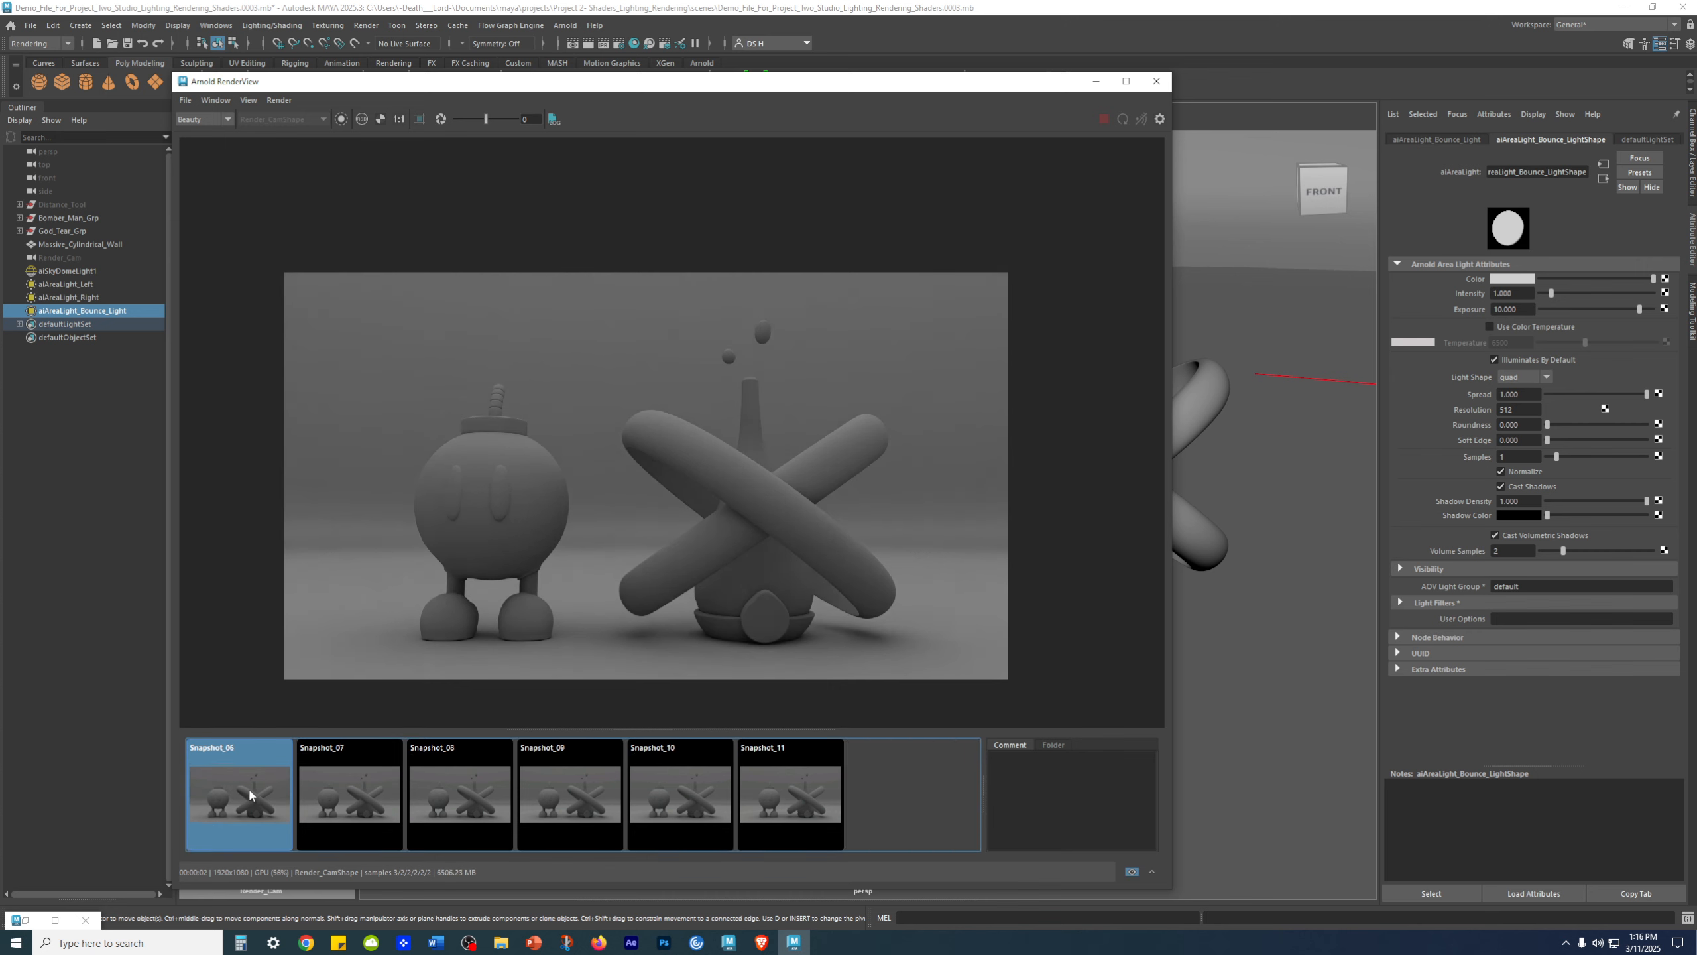
left_click(237, 786)
key("Delete")
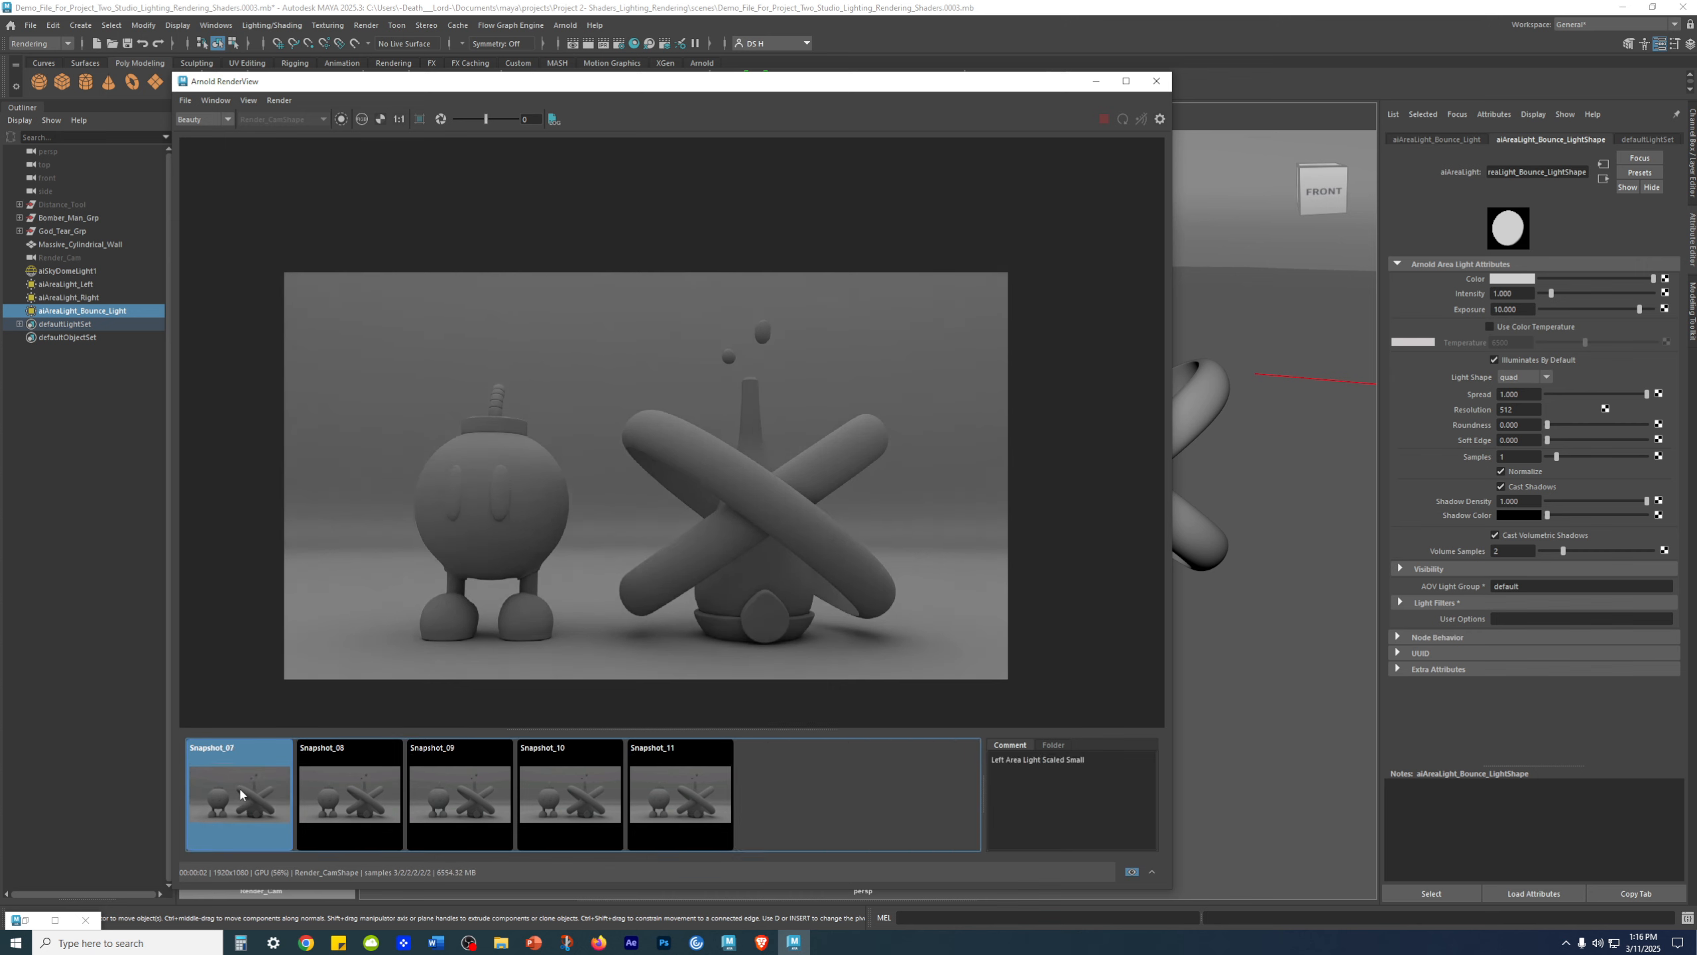
left_click(242, 794)
key("Delete")
left_click(802, 772)
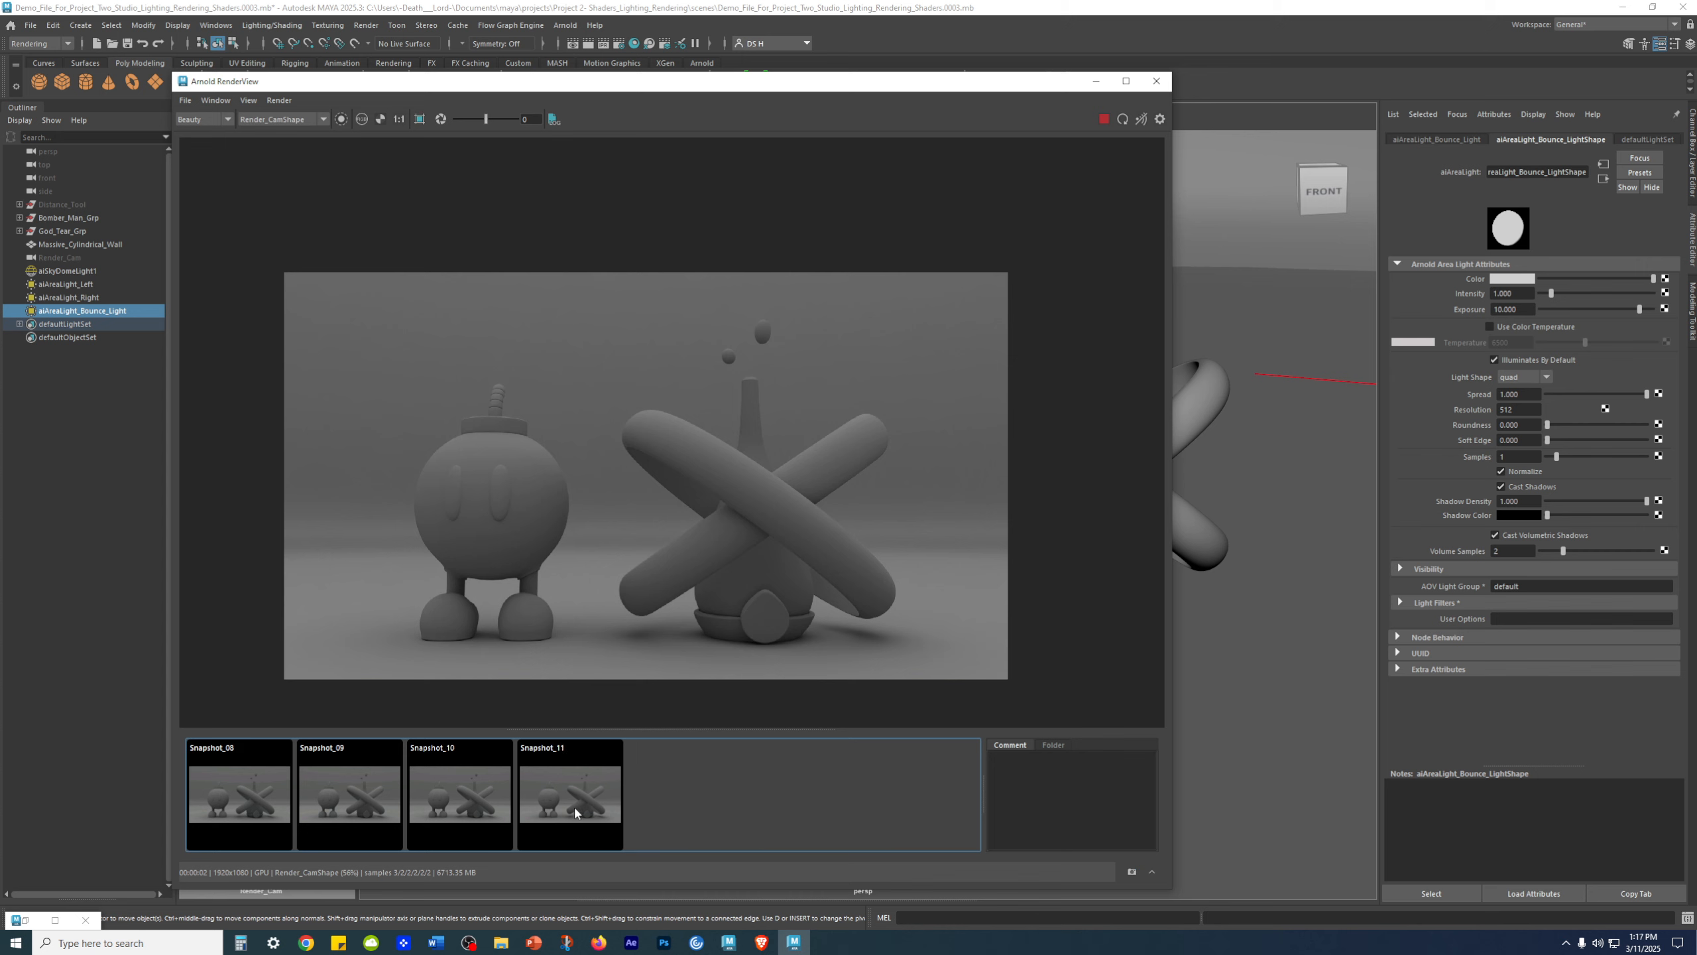
left_click(592, 796)
left_click(772, 805)
- Set the bounce light's Soft Edge to 1 and maximize the render window
left_click_drag(1034, 86, 615, 643)
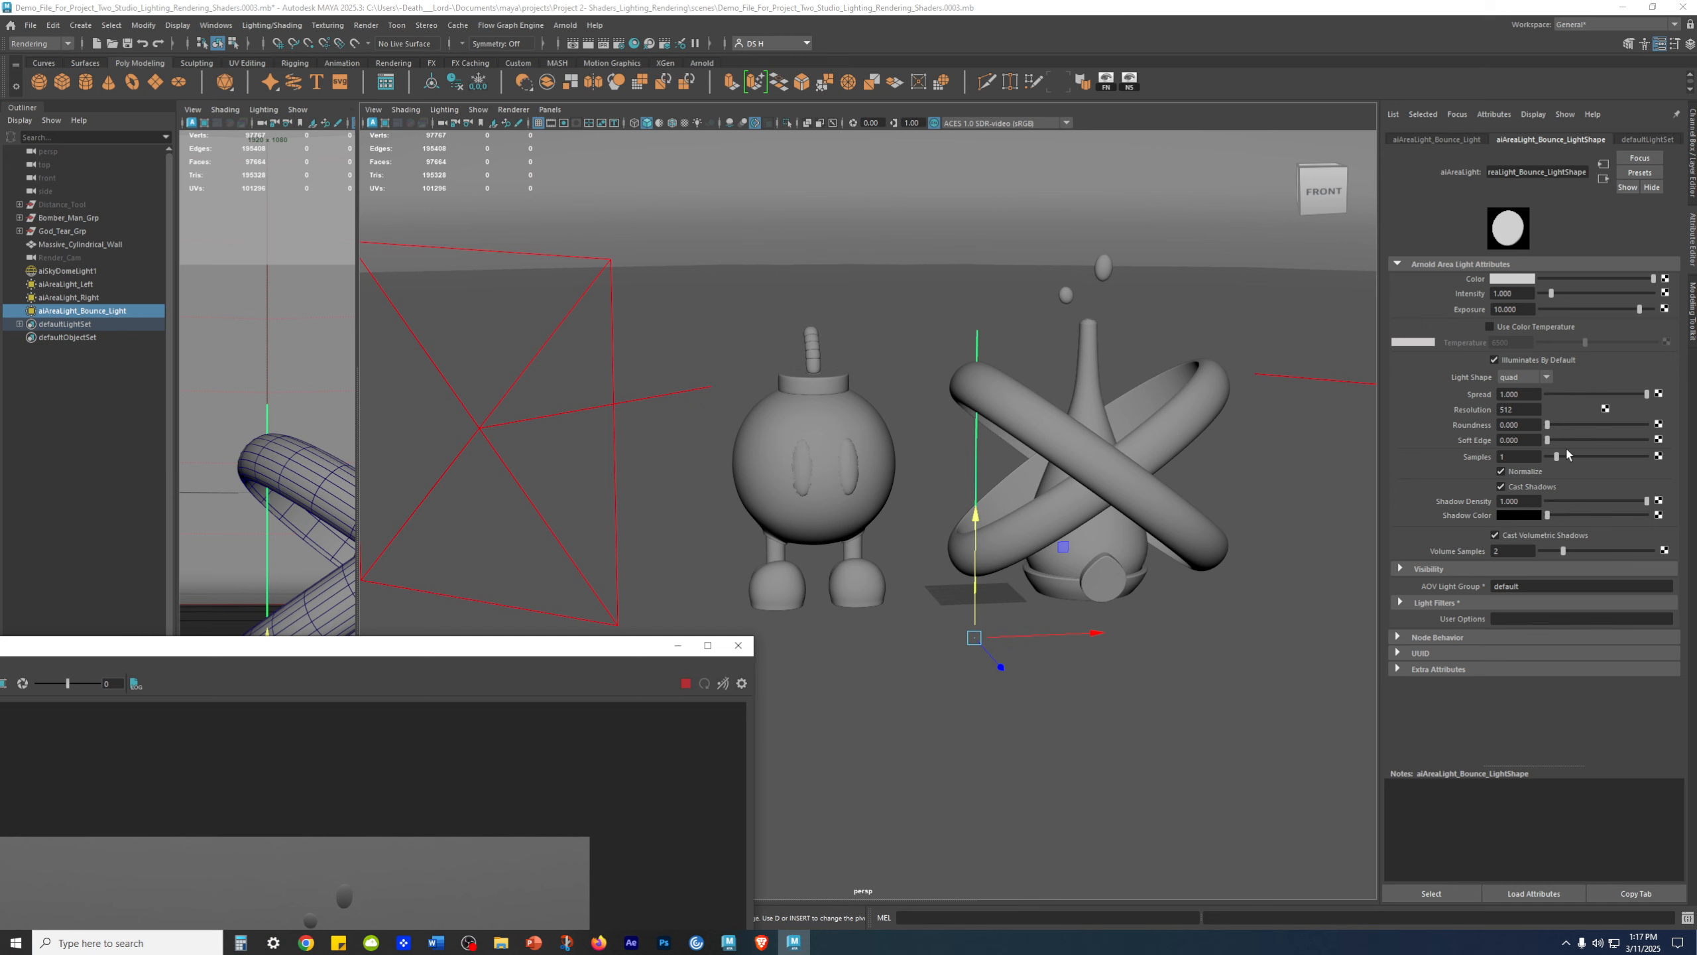
left_click_drag(1548, 440, 1602, 434)
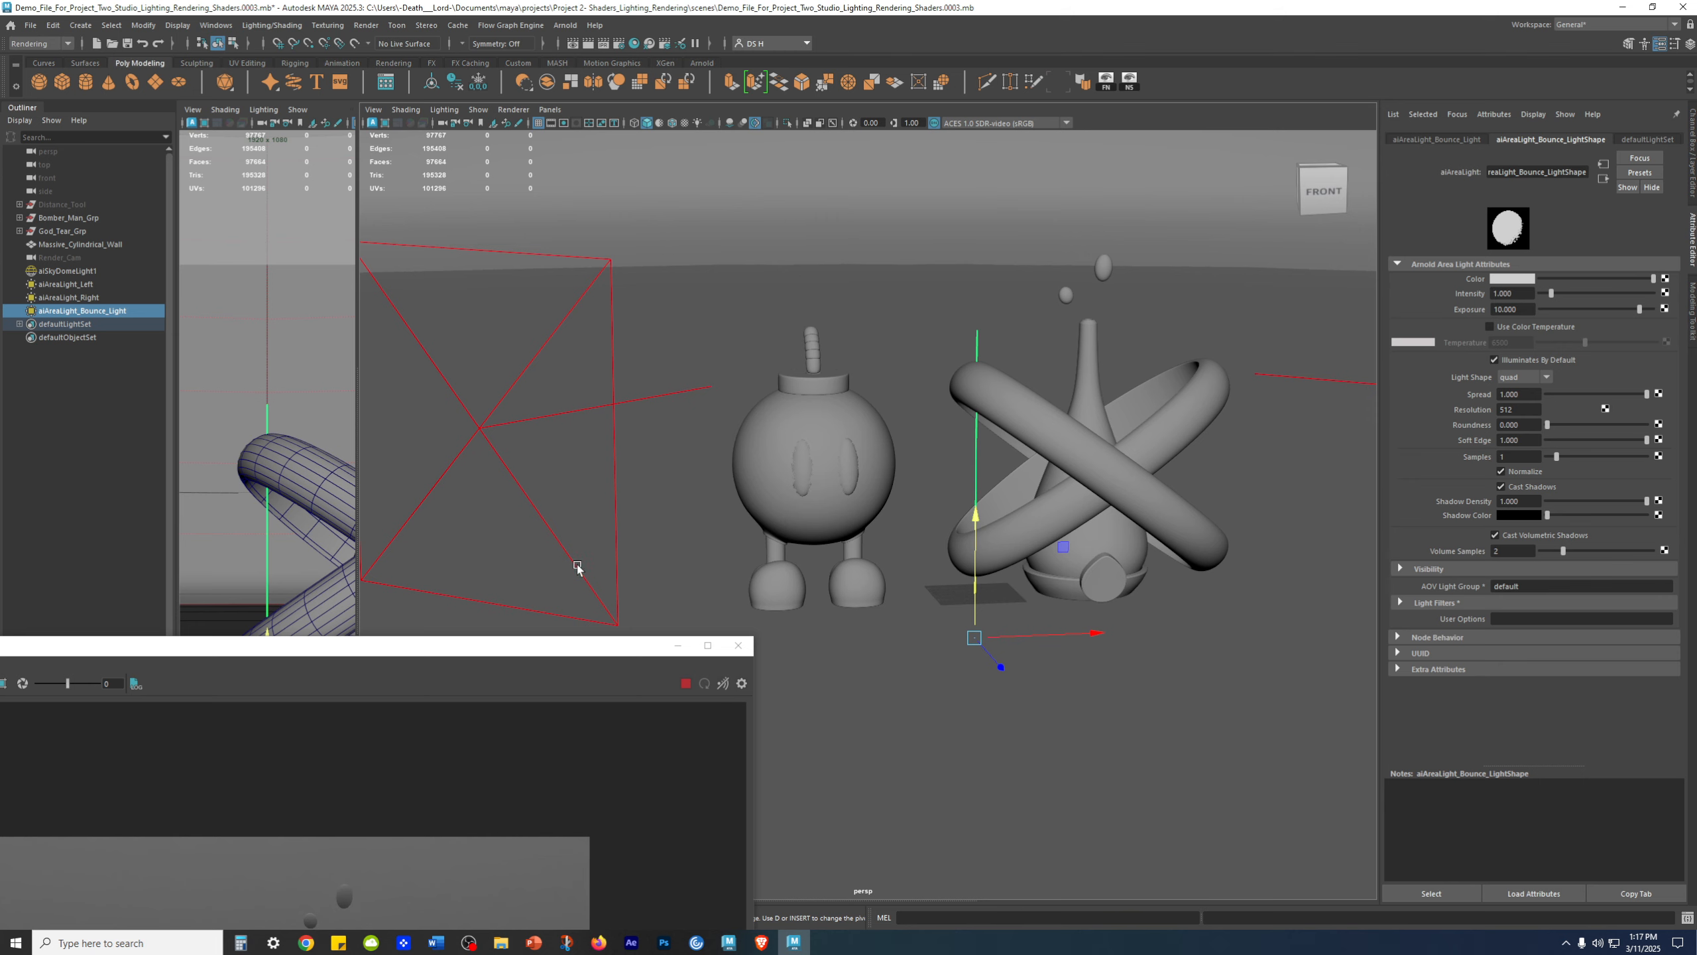
left_click_drag(508, 645, 994, 130)
double_click(997, 130)
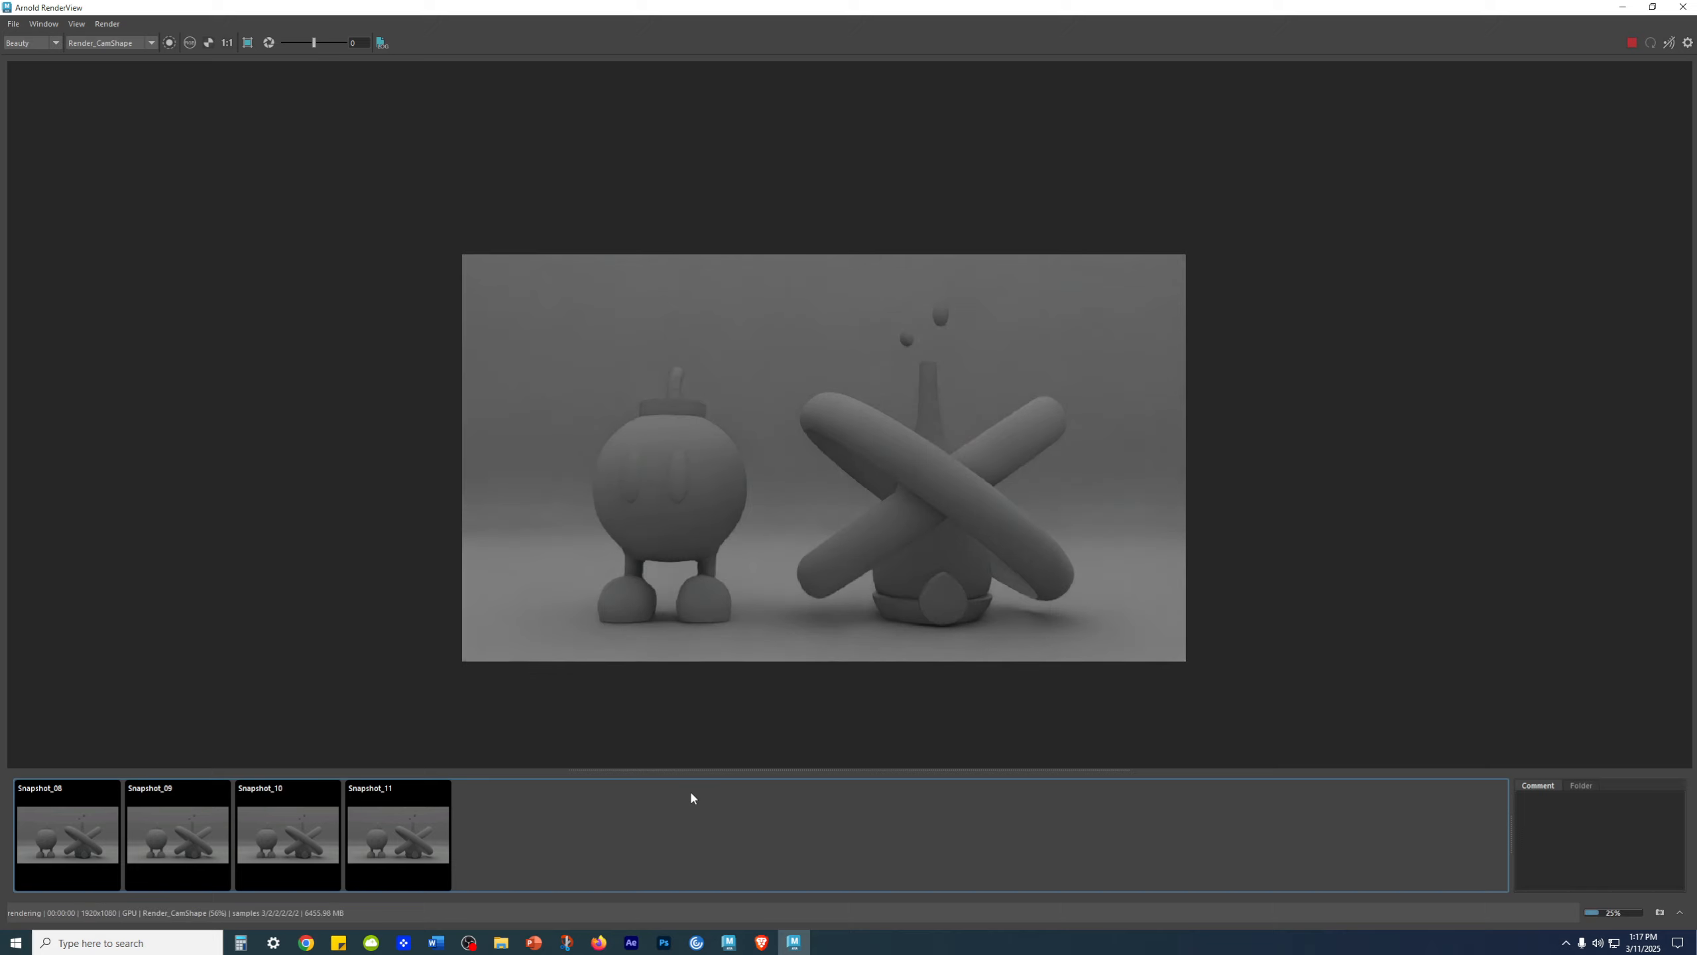
- Toggle Snapshot_11 against the soft-edged live render to compare them, and review the snapshot's comment
scroll(834, 618, "up", 1)
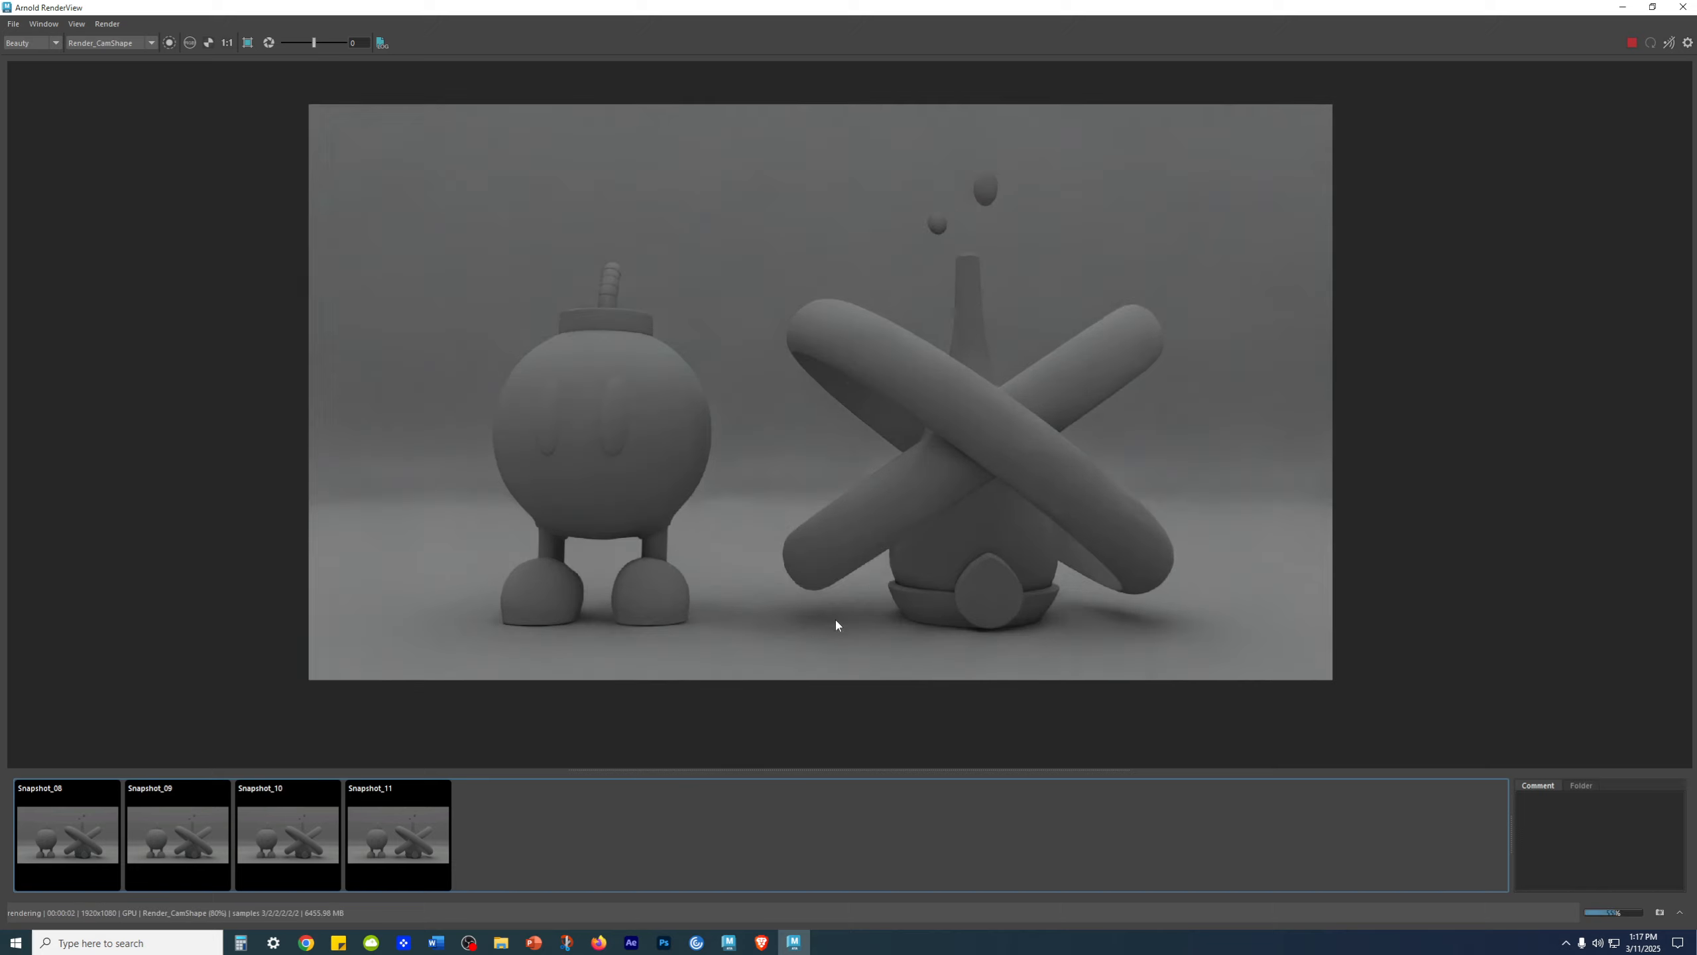
left_click(406, 834)
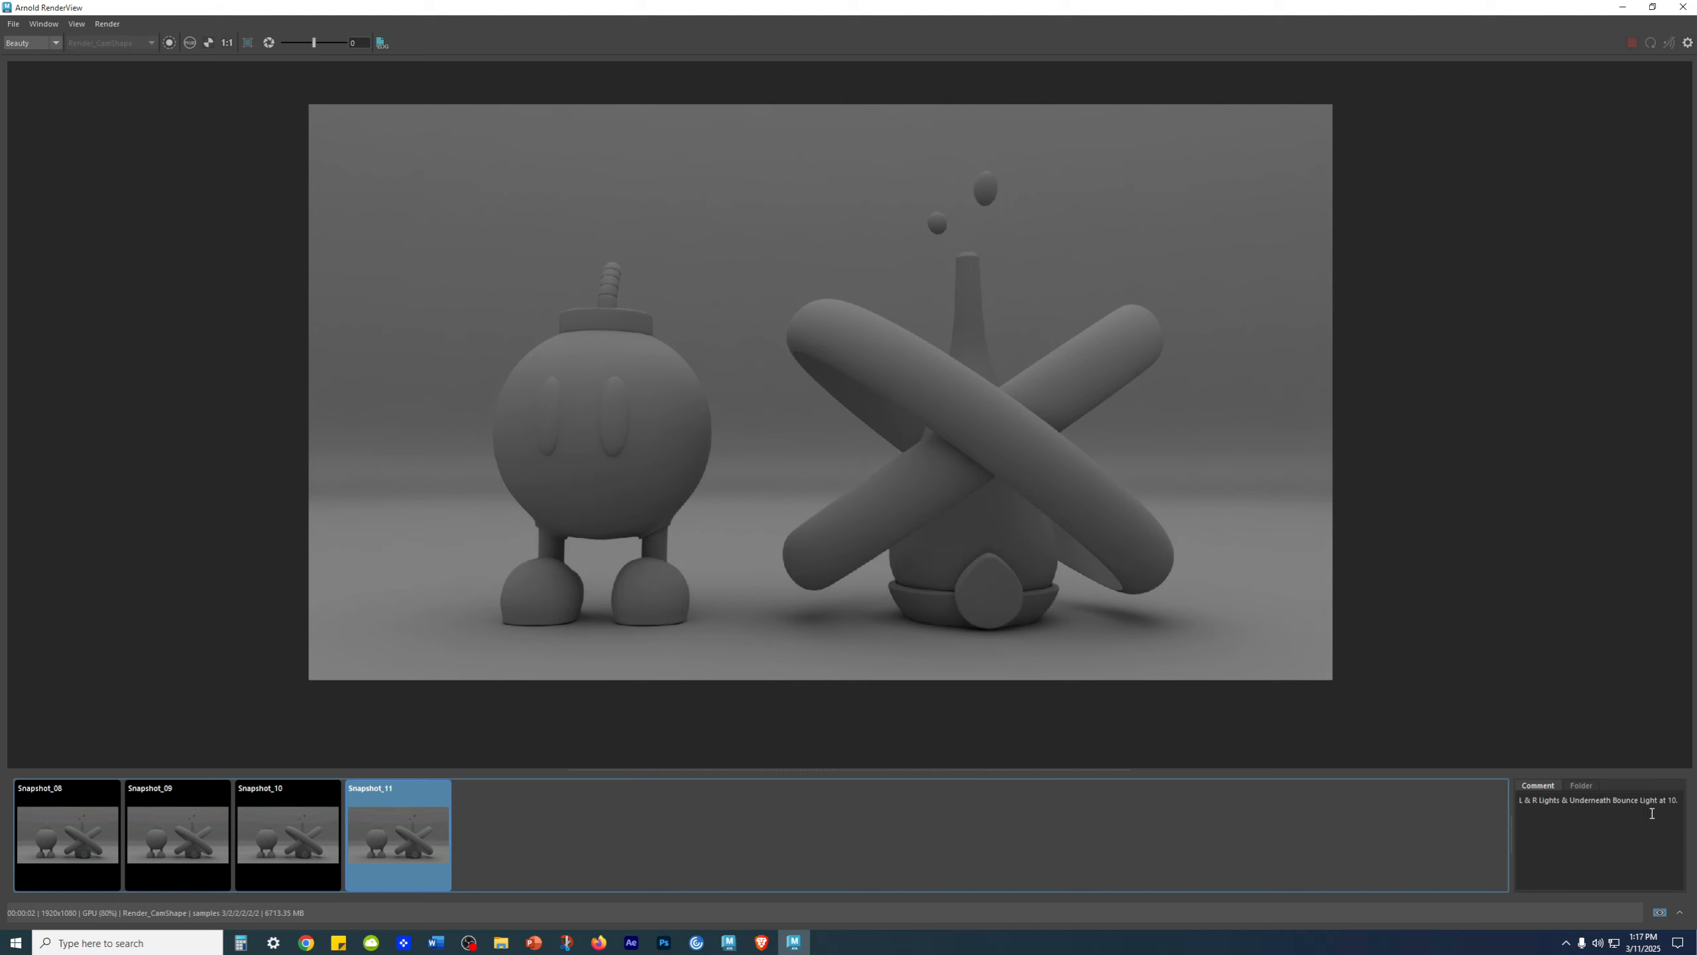
left_click(404, 842)
left_click(404, 842)
left_click(402, 841)
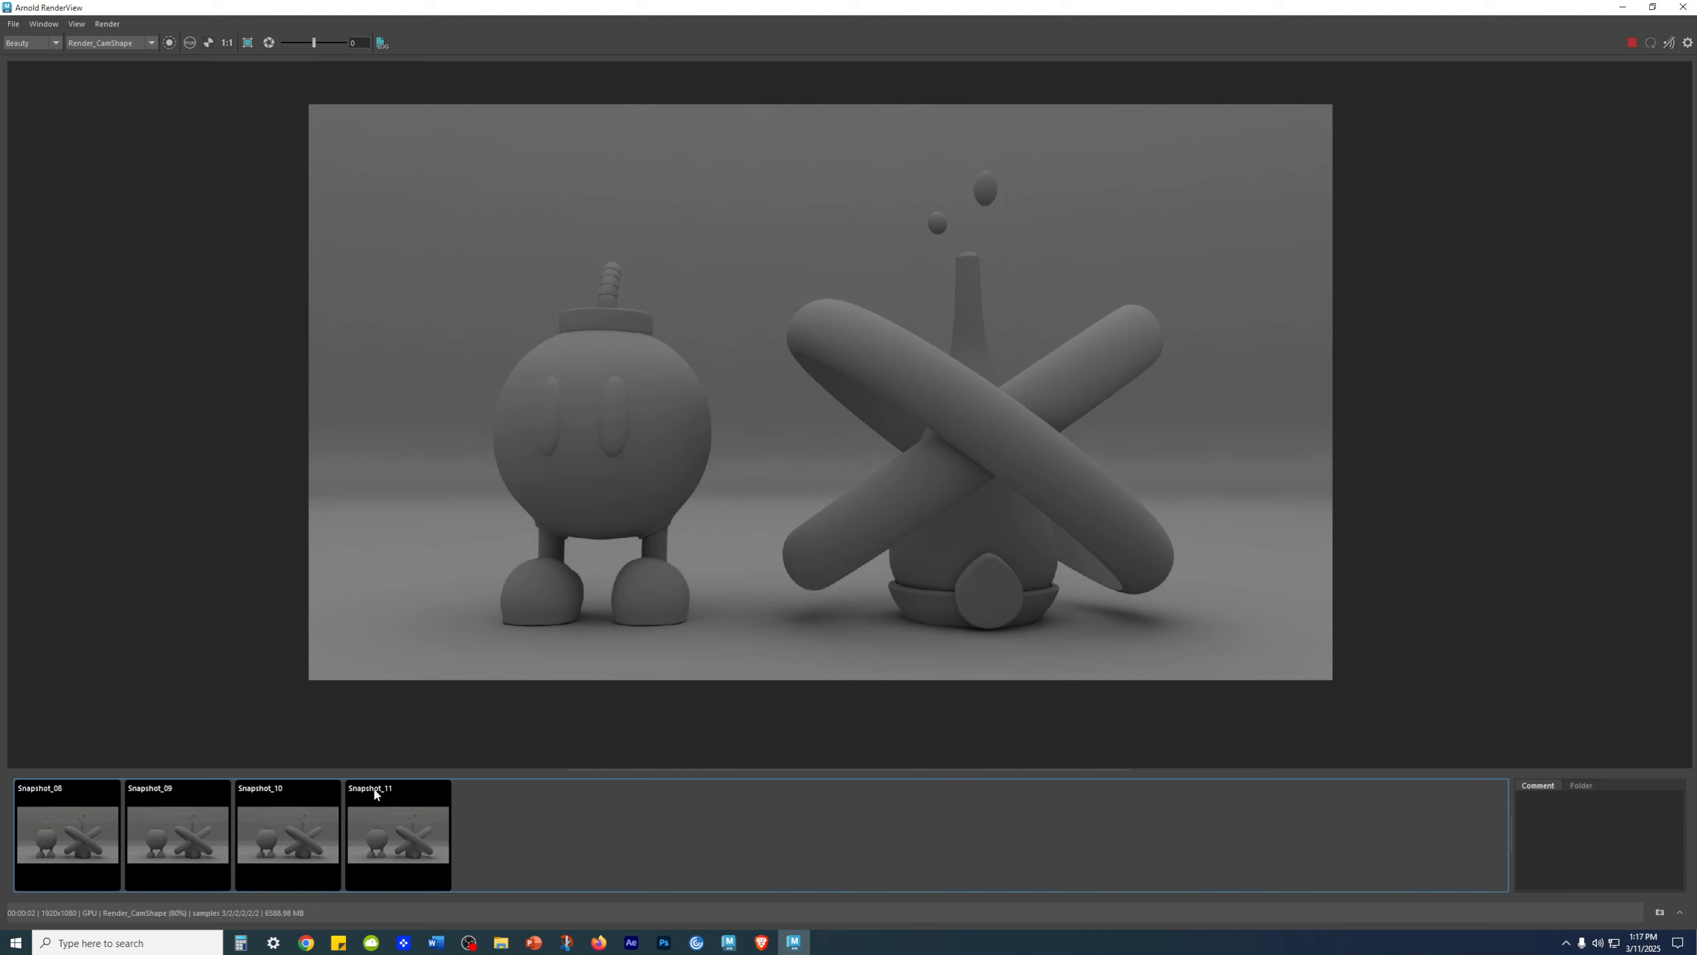
left_click(417, 841)
left_click_drag(1568, 800, 1673, 797)
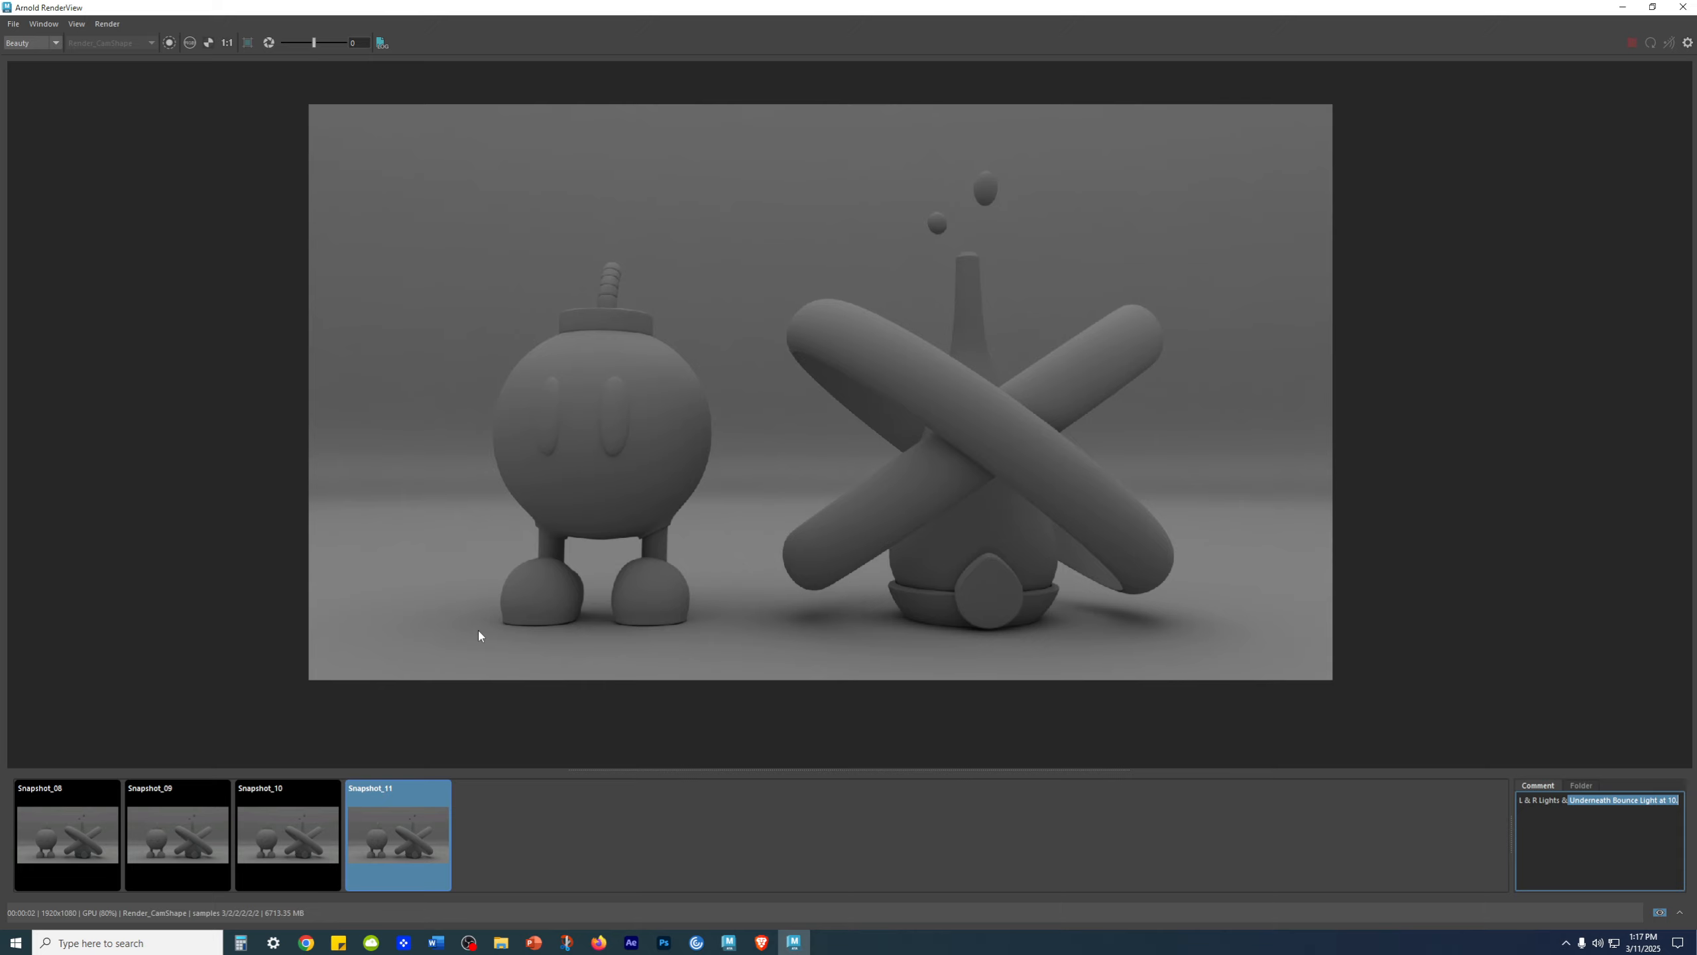
- Restore the render window to a smaller size and move it aside to uncover the bounce light's attributes
left_click_drag(1077, 8, 618, 580)
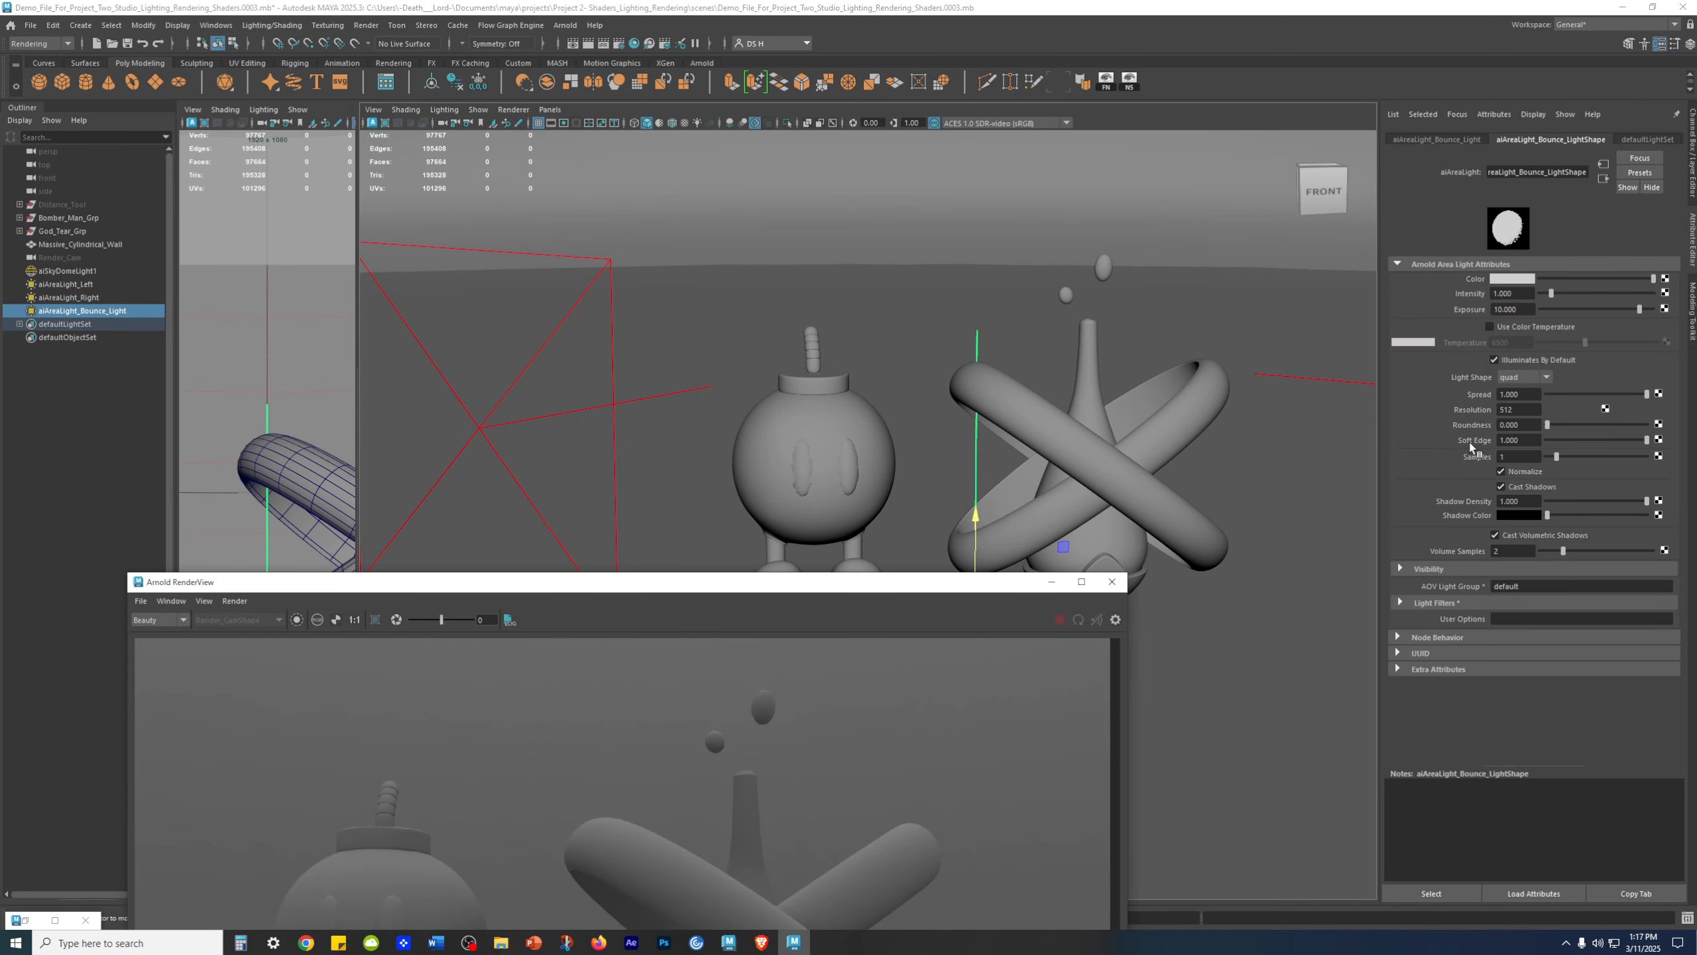